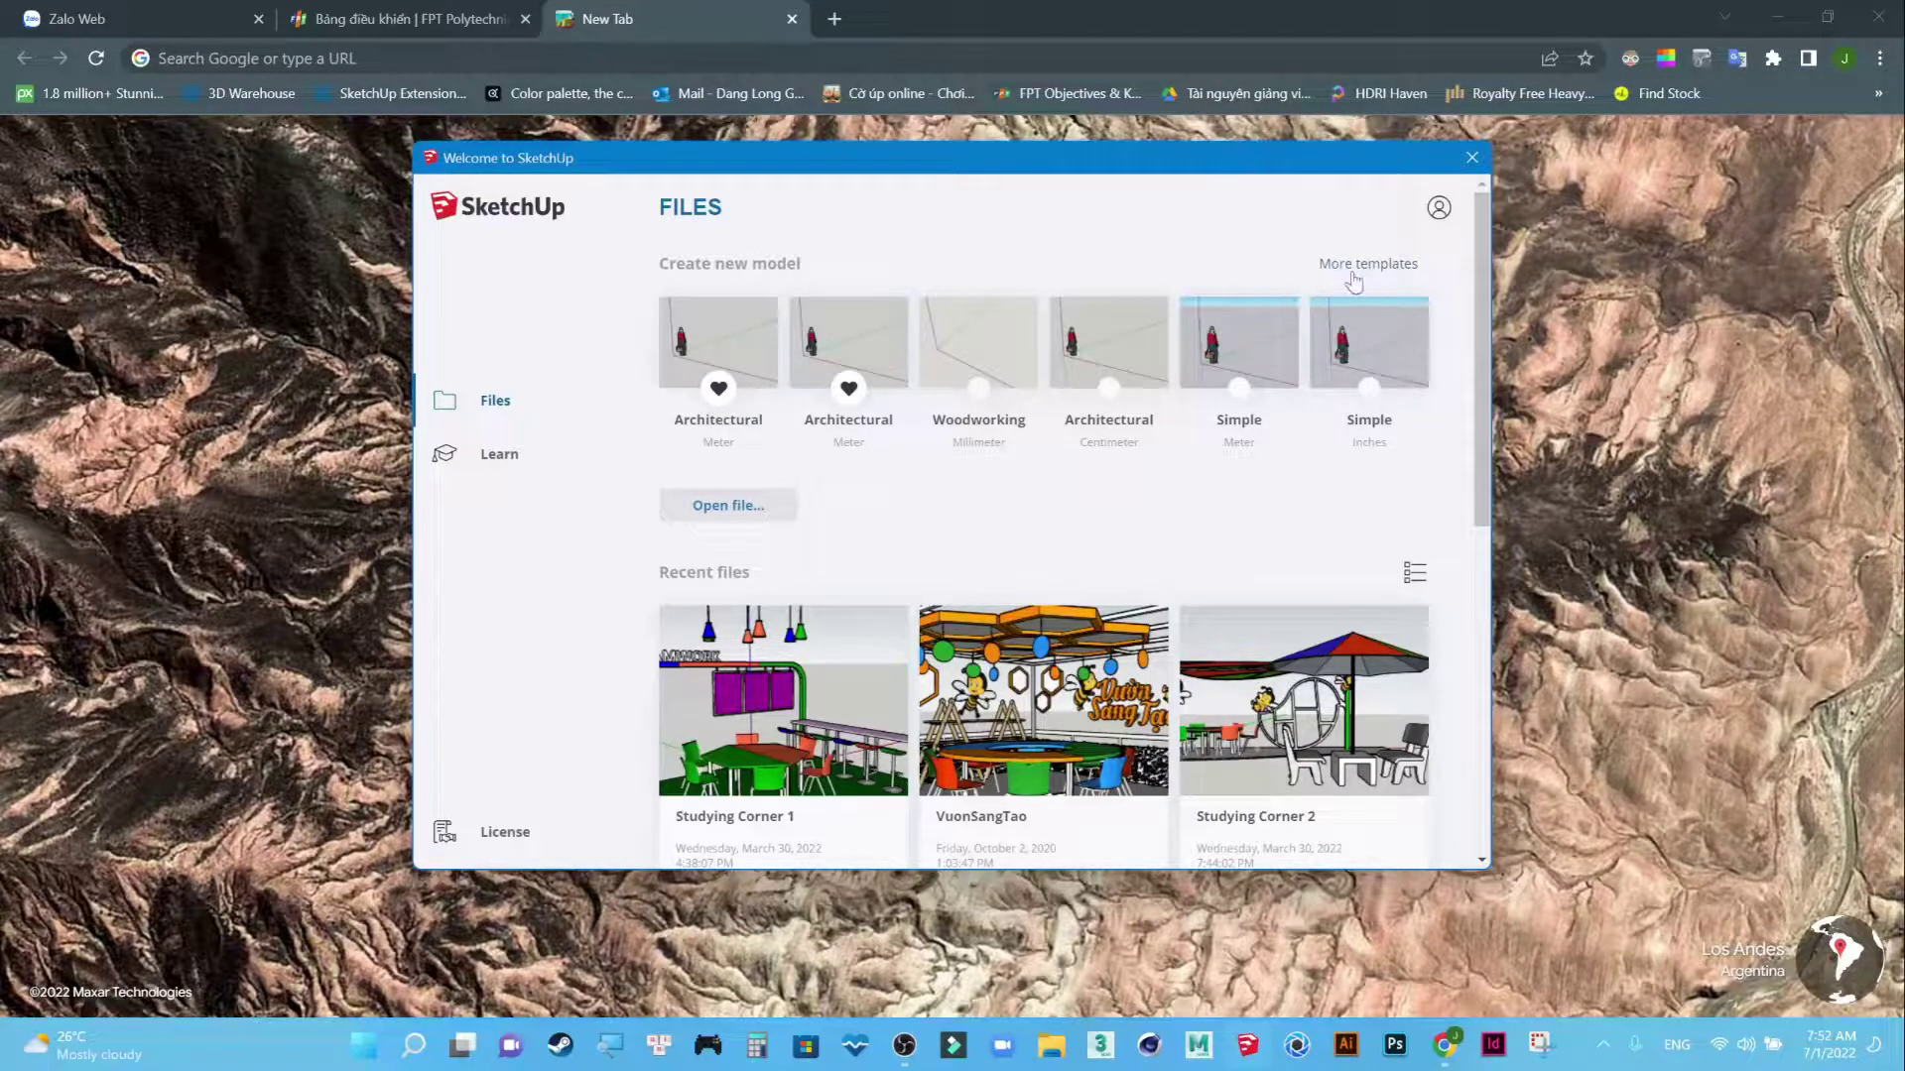
Browse the full template list and start a new model from Architectural – Millimeter.
left_click(1364, 266)
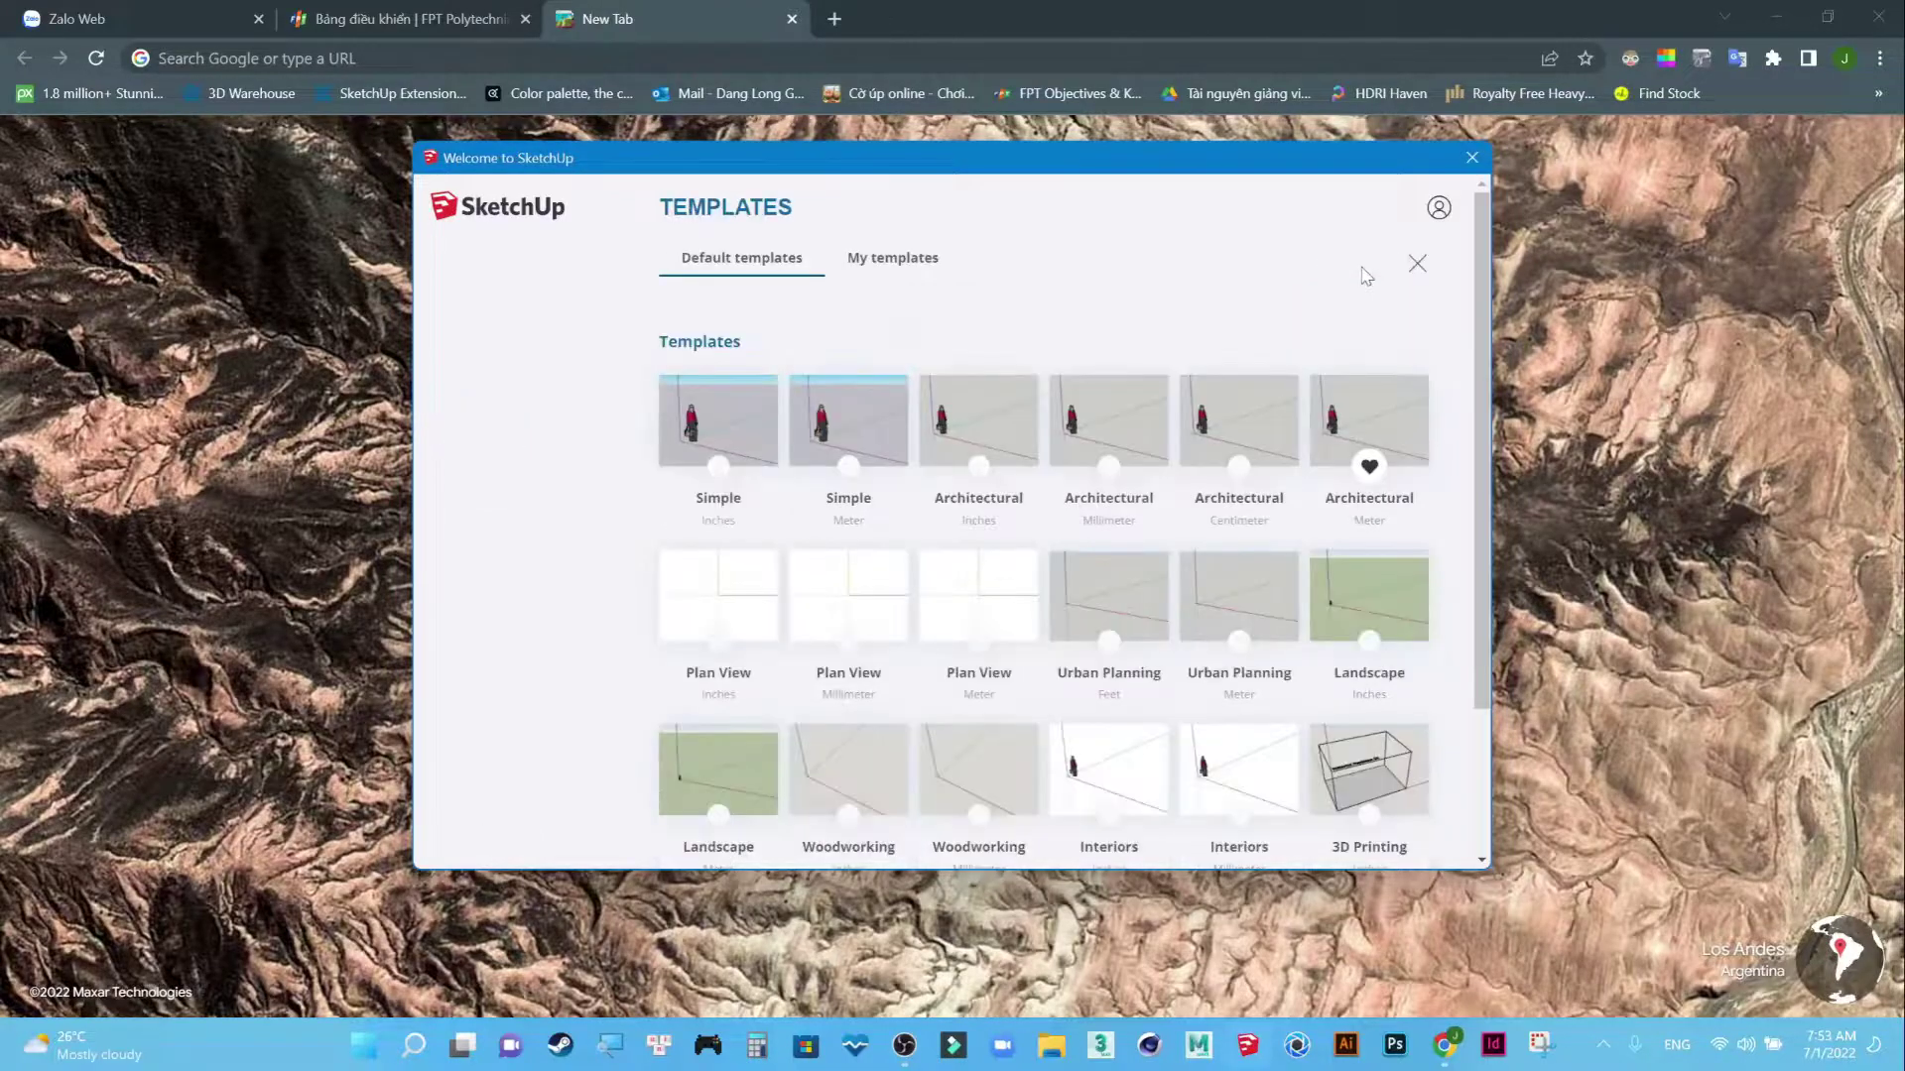
scroll(779, 517, "down", 2)
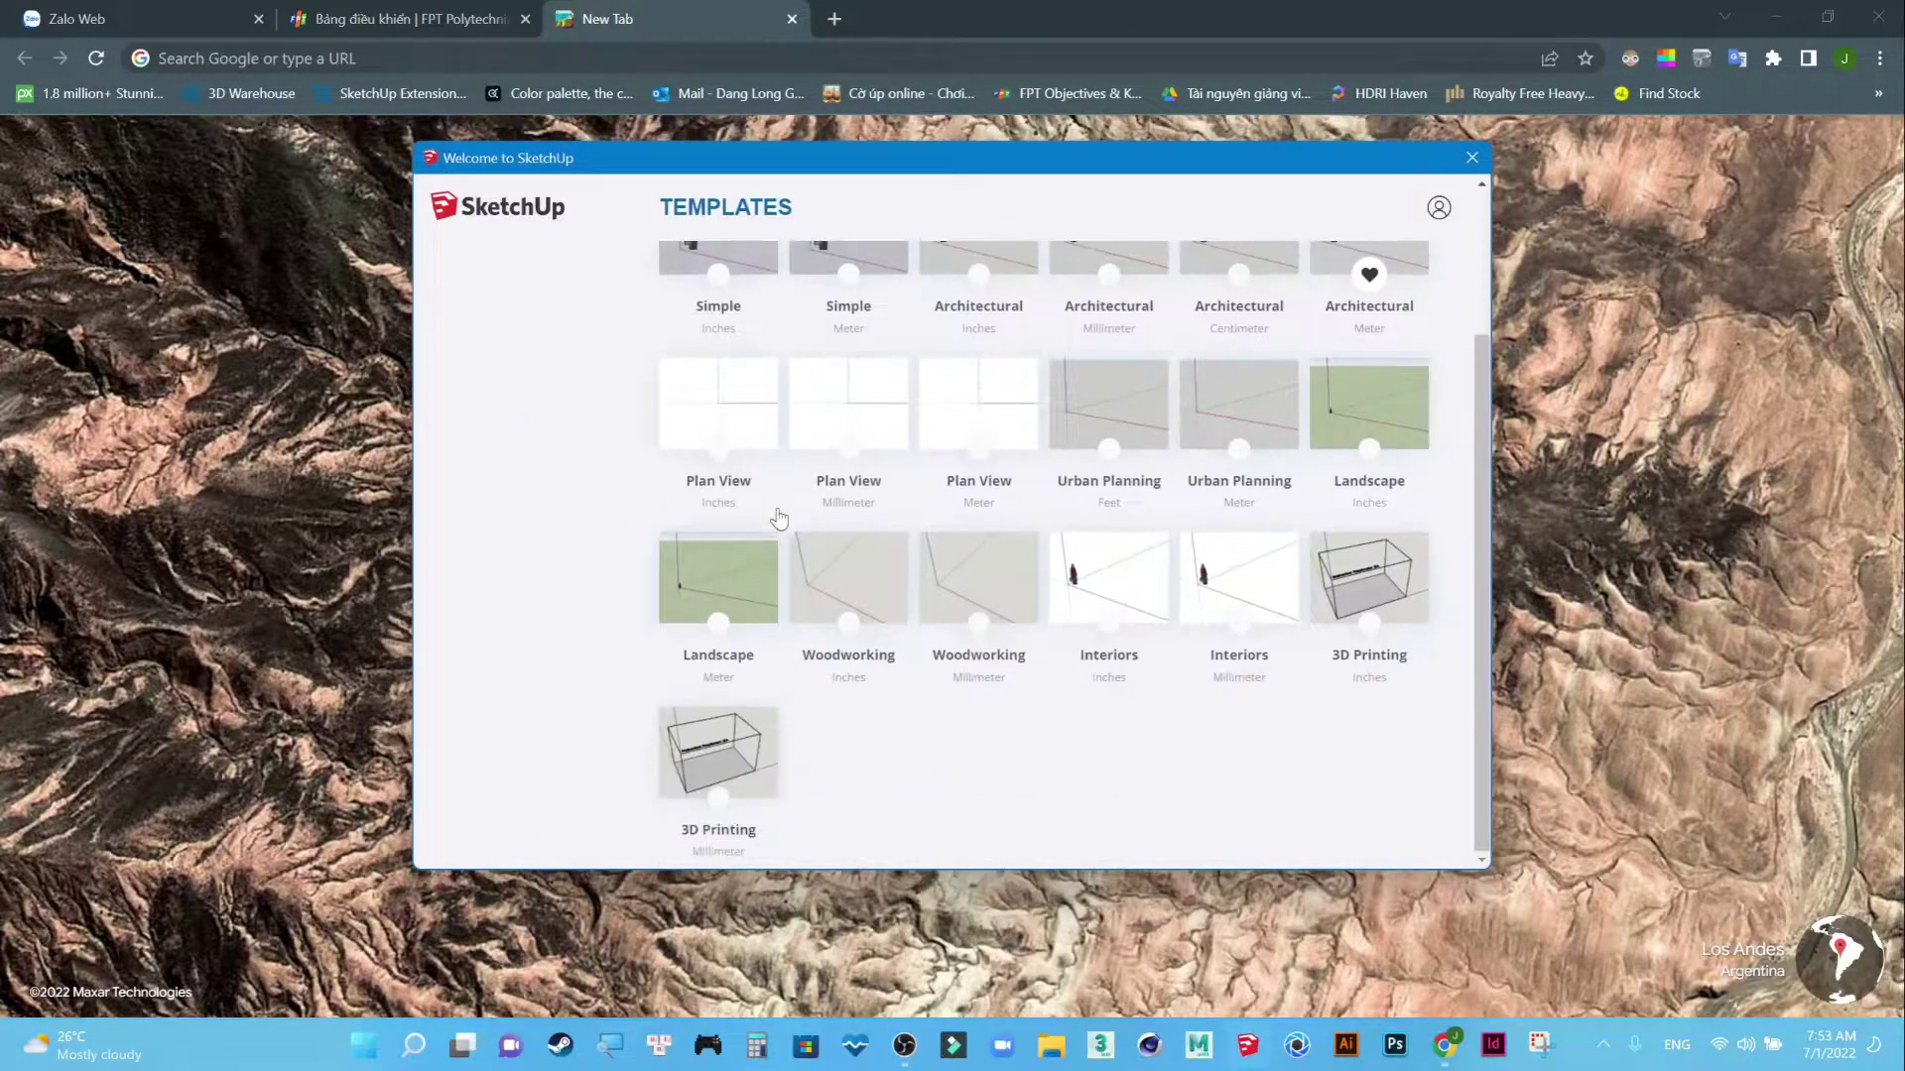
scroll(705, 520, "up", 2)
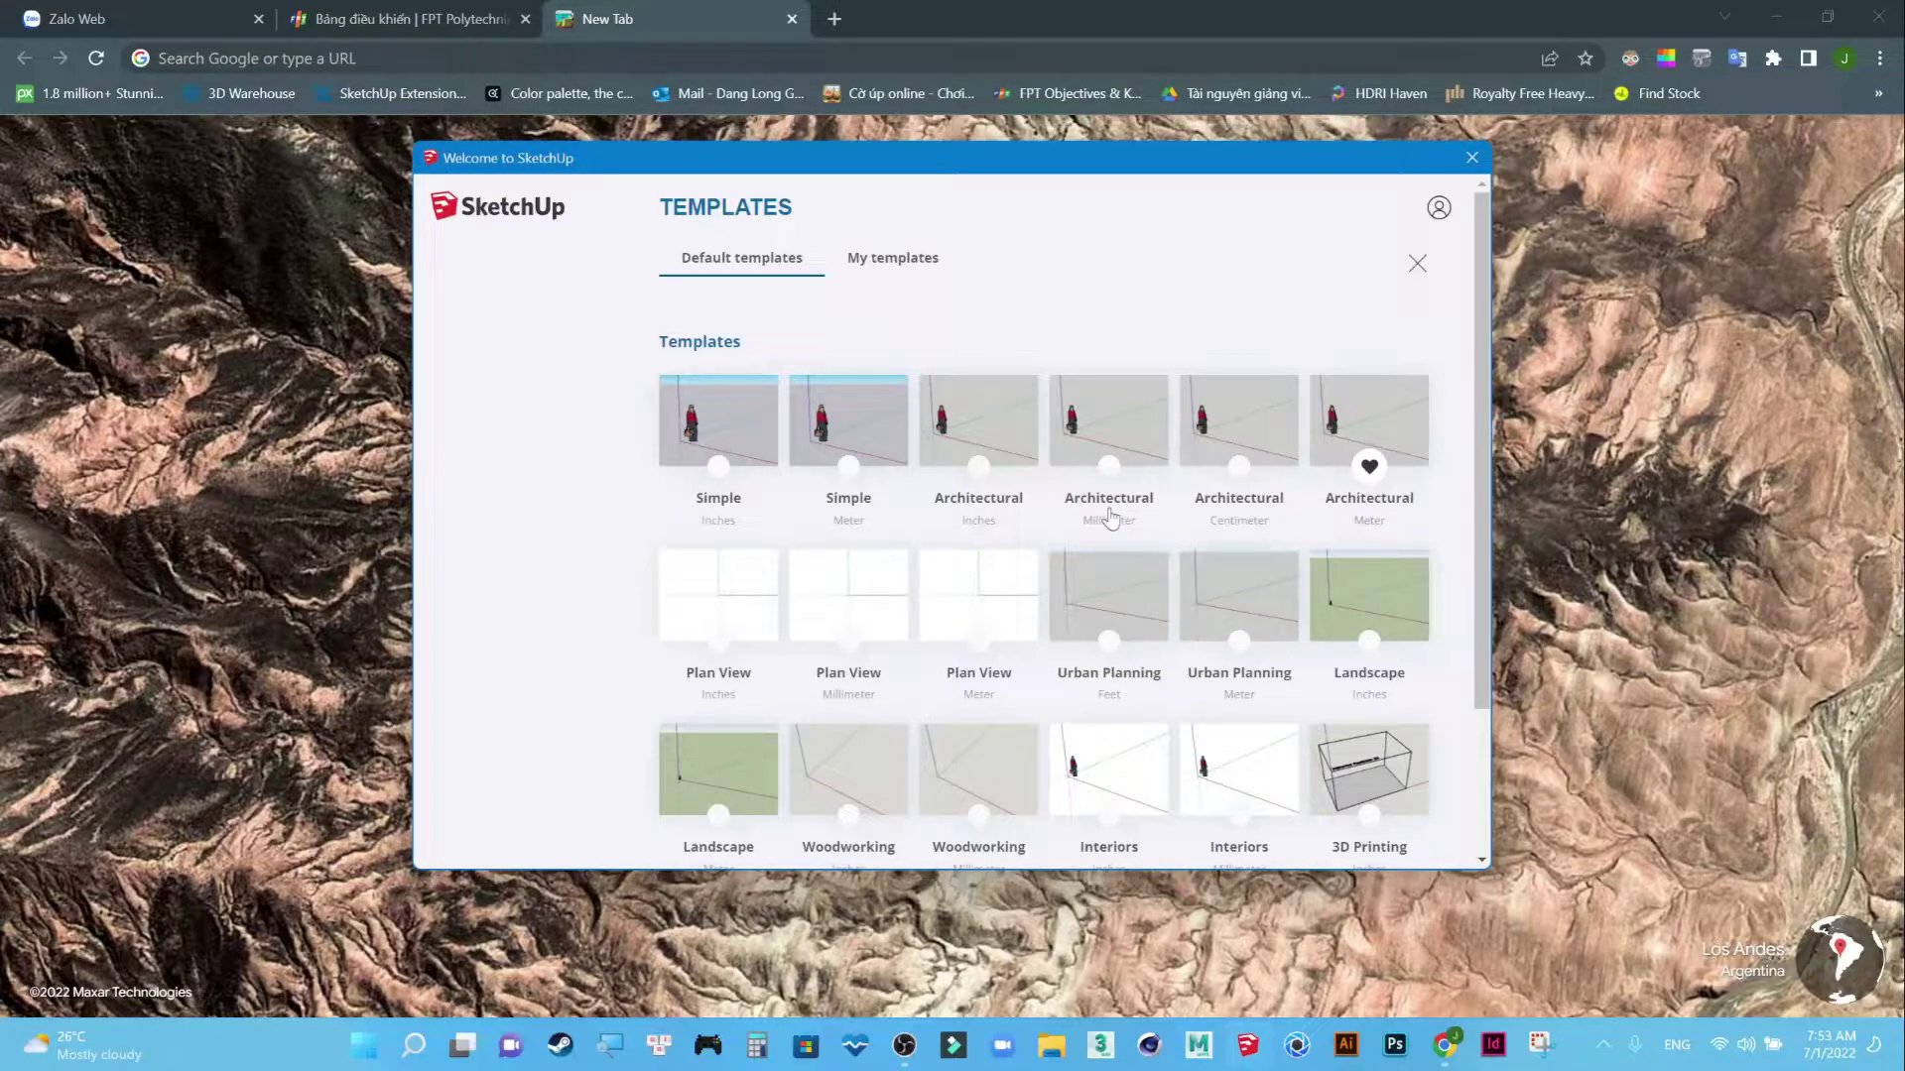
scroll(1111, 518, "down", 2)
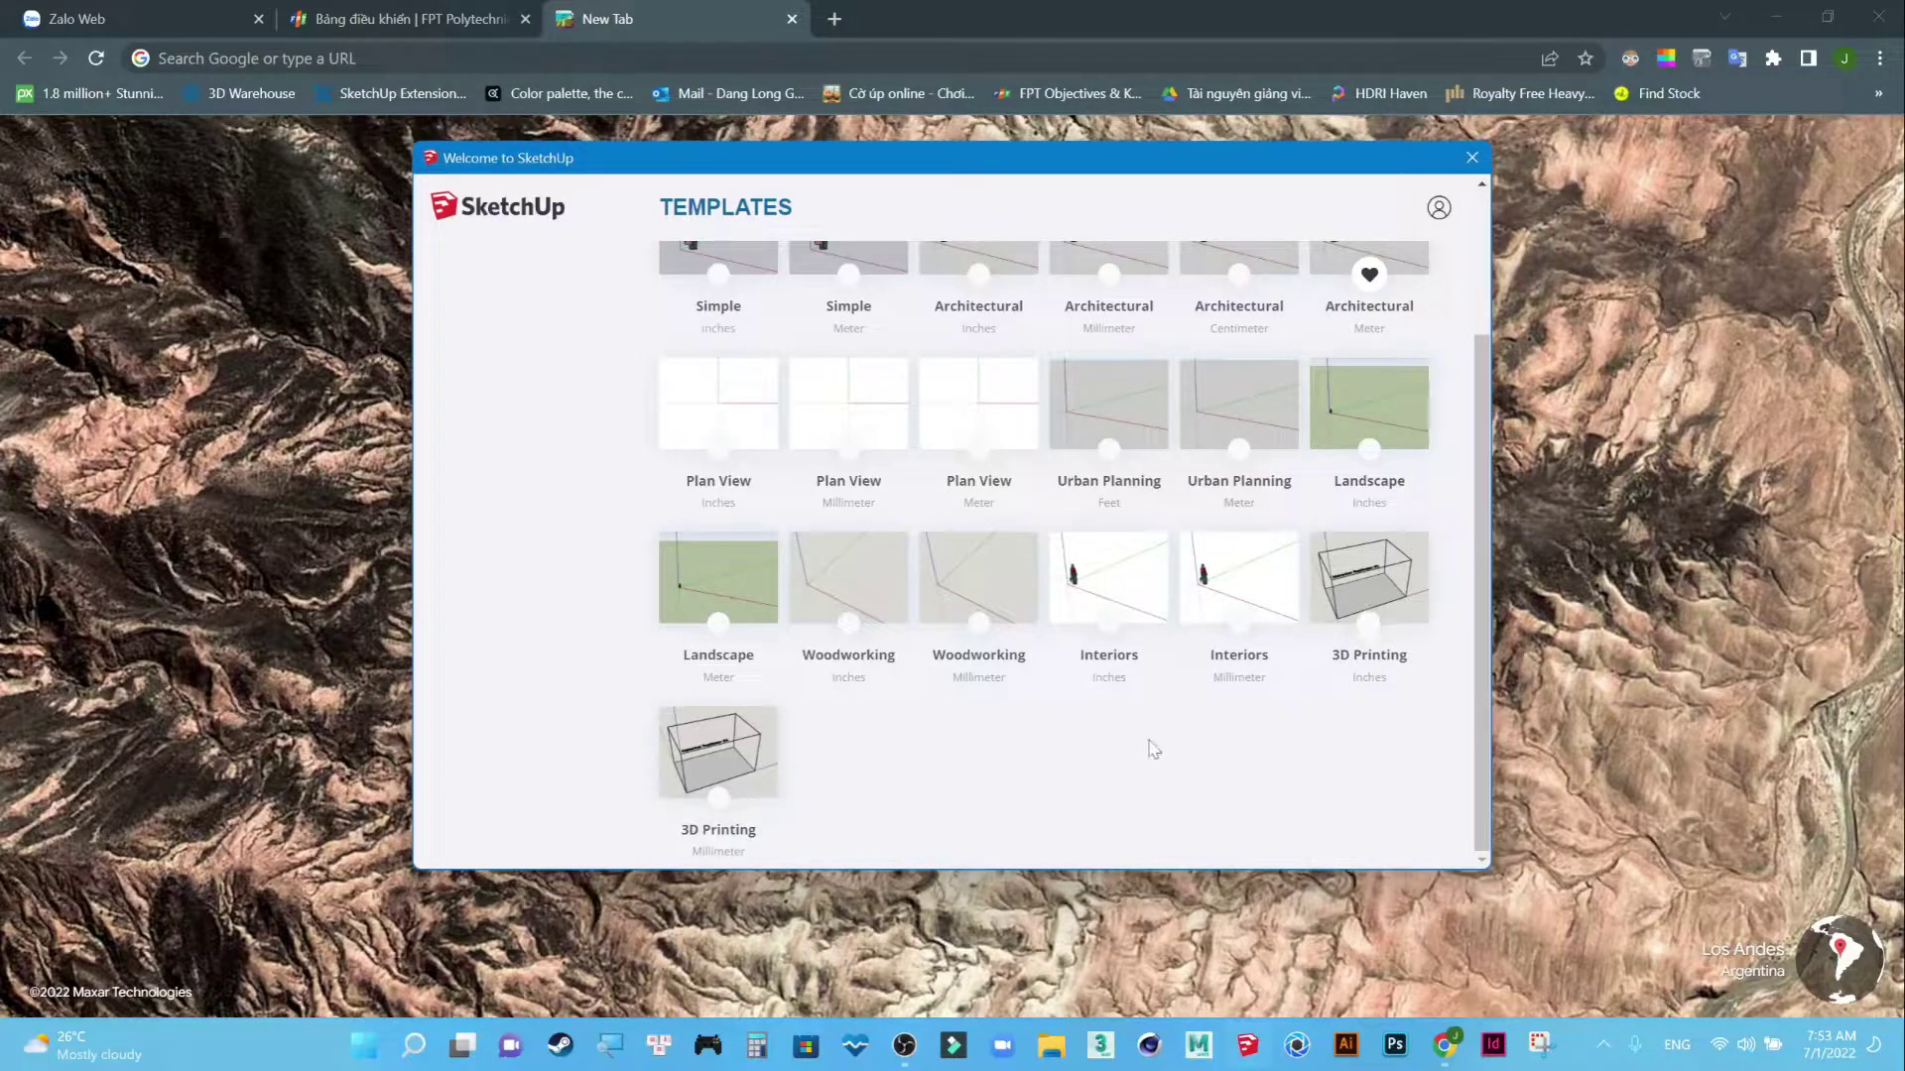
scroll(1004, 759, "up", 3)
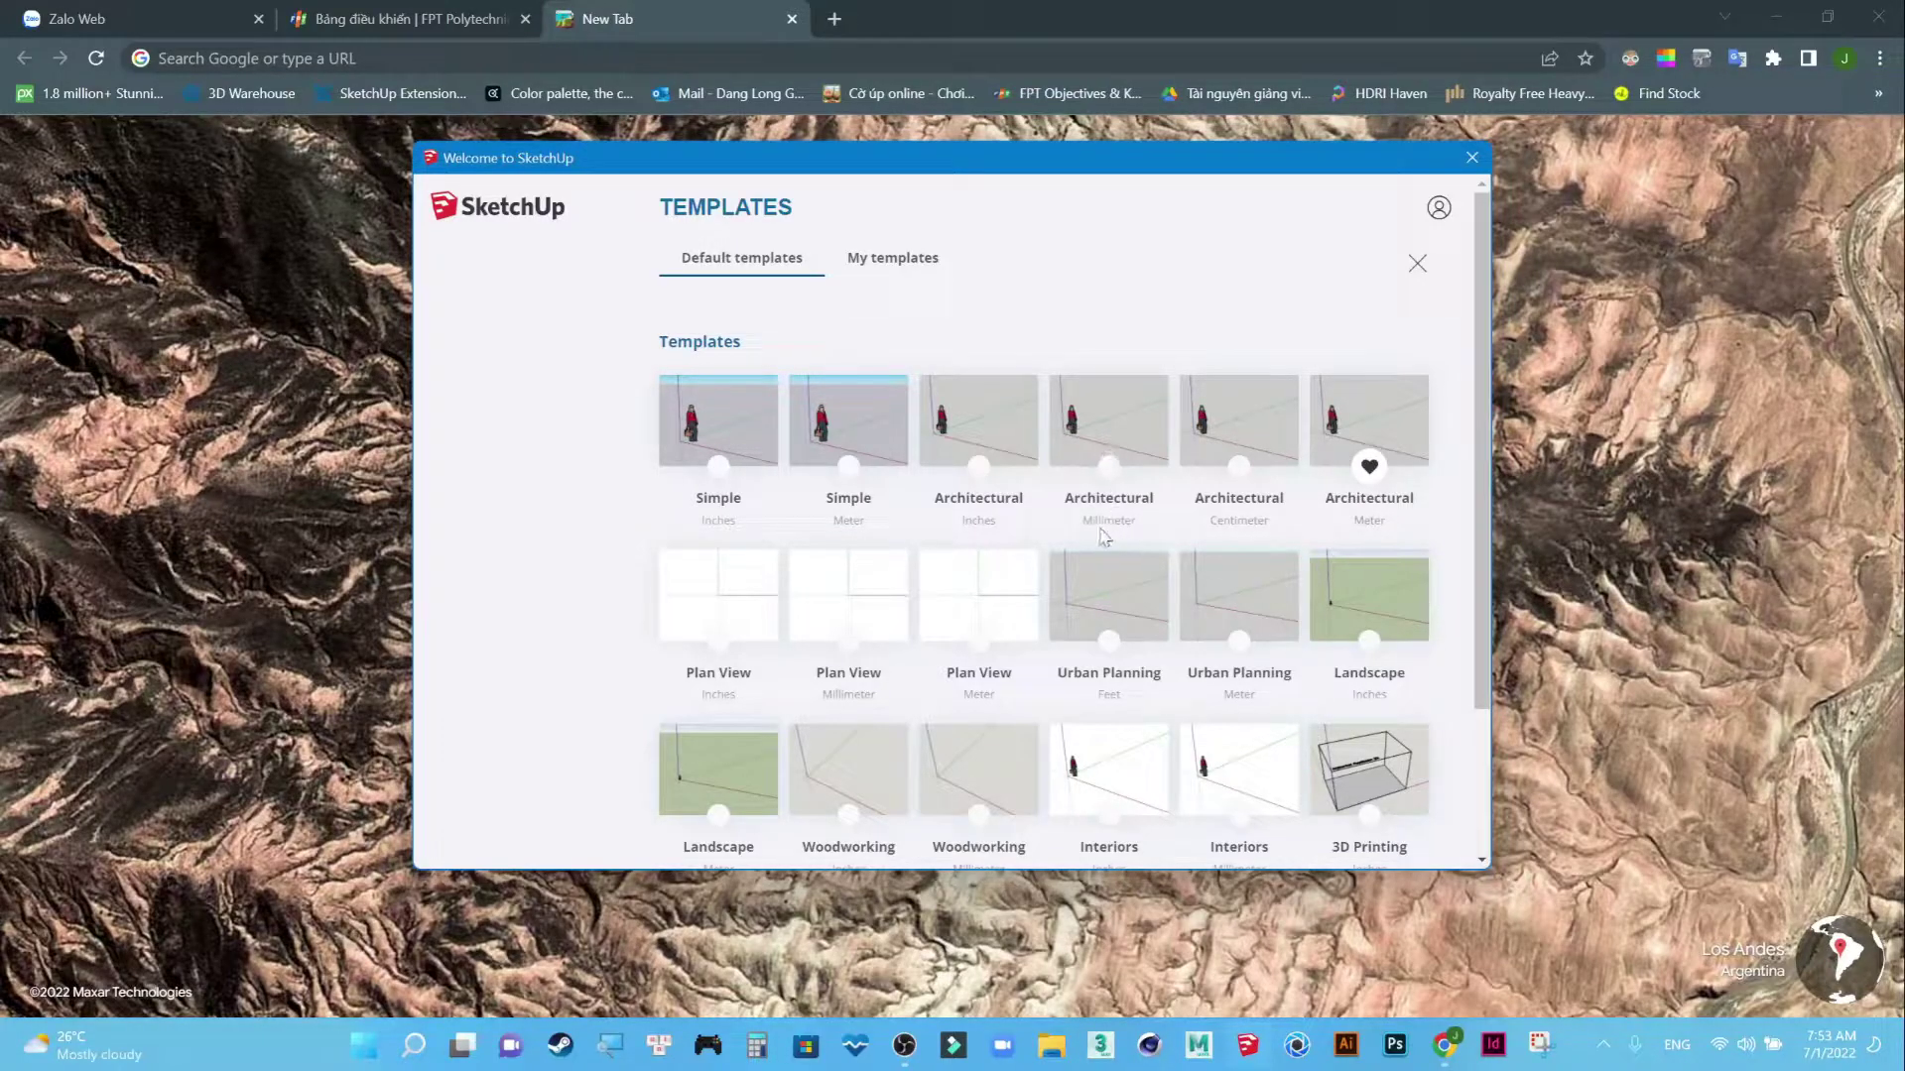
left_click(1121, 421)
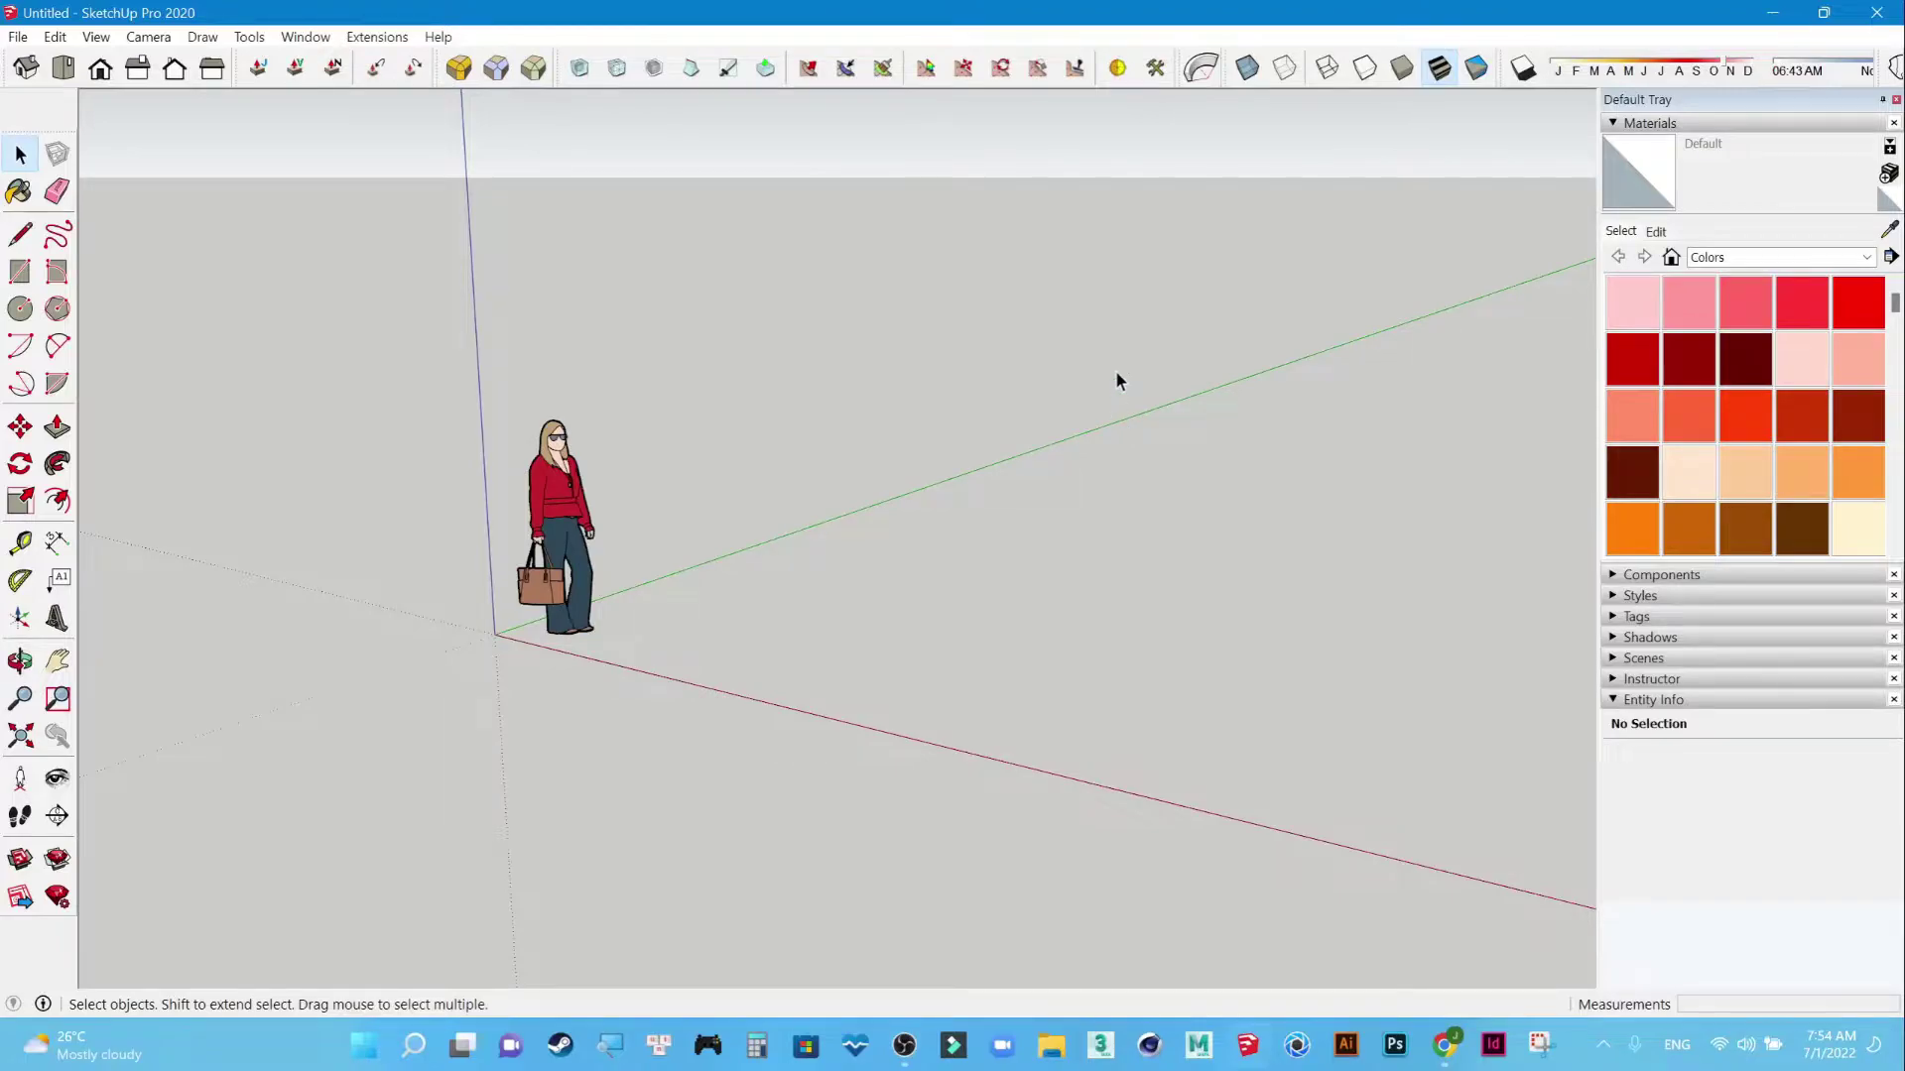
Drag the Large Tool Set toolbar upward so it docks higher on the left.
left_click_drag(62, 132, 61, 95)
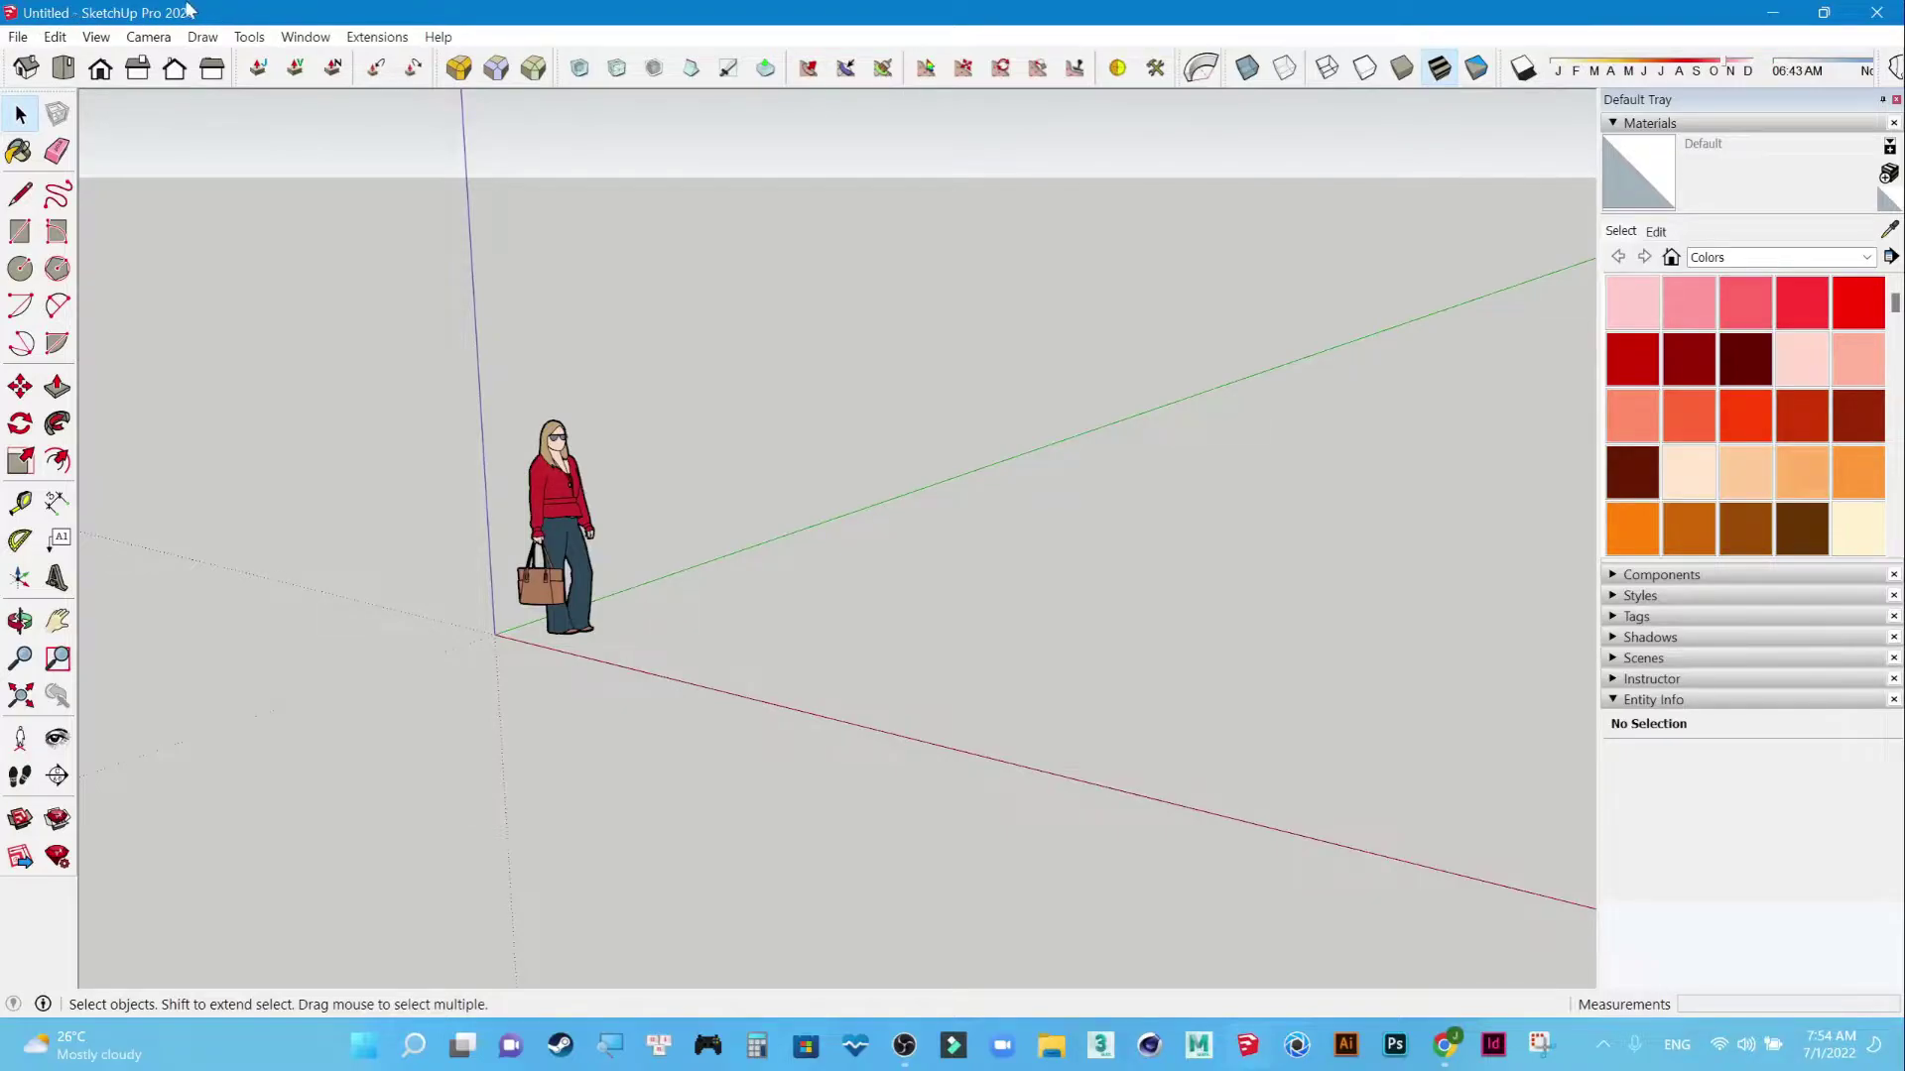
Cancel a first save attempt, then start saving and browse to C:\FPT.
left_click(17, 37)
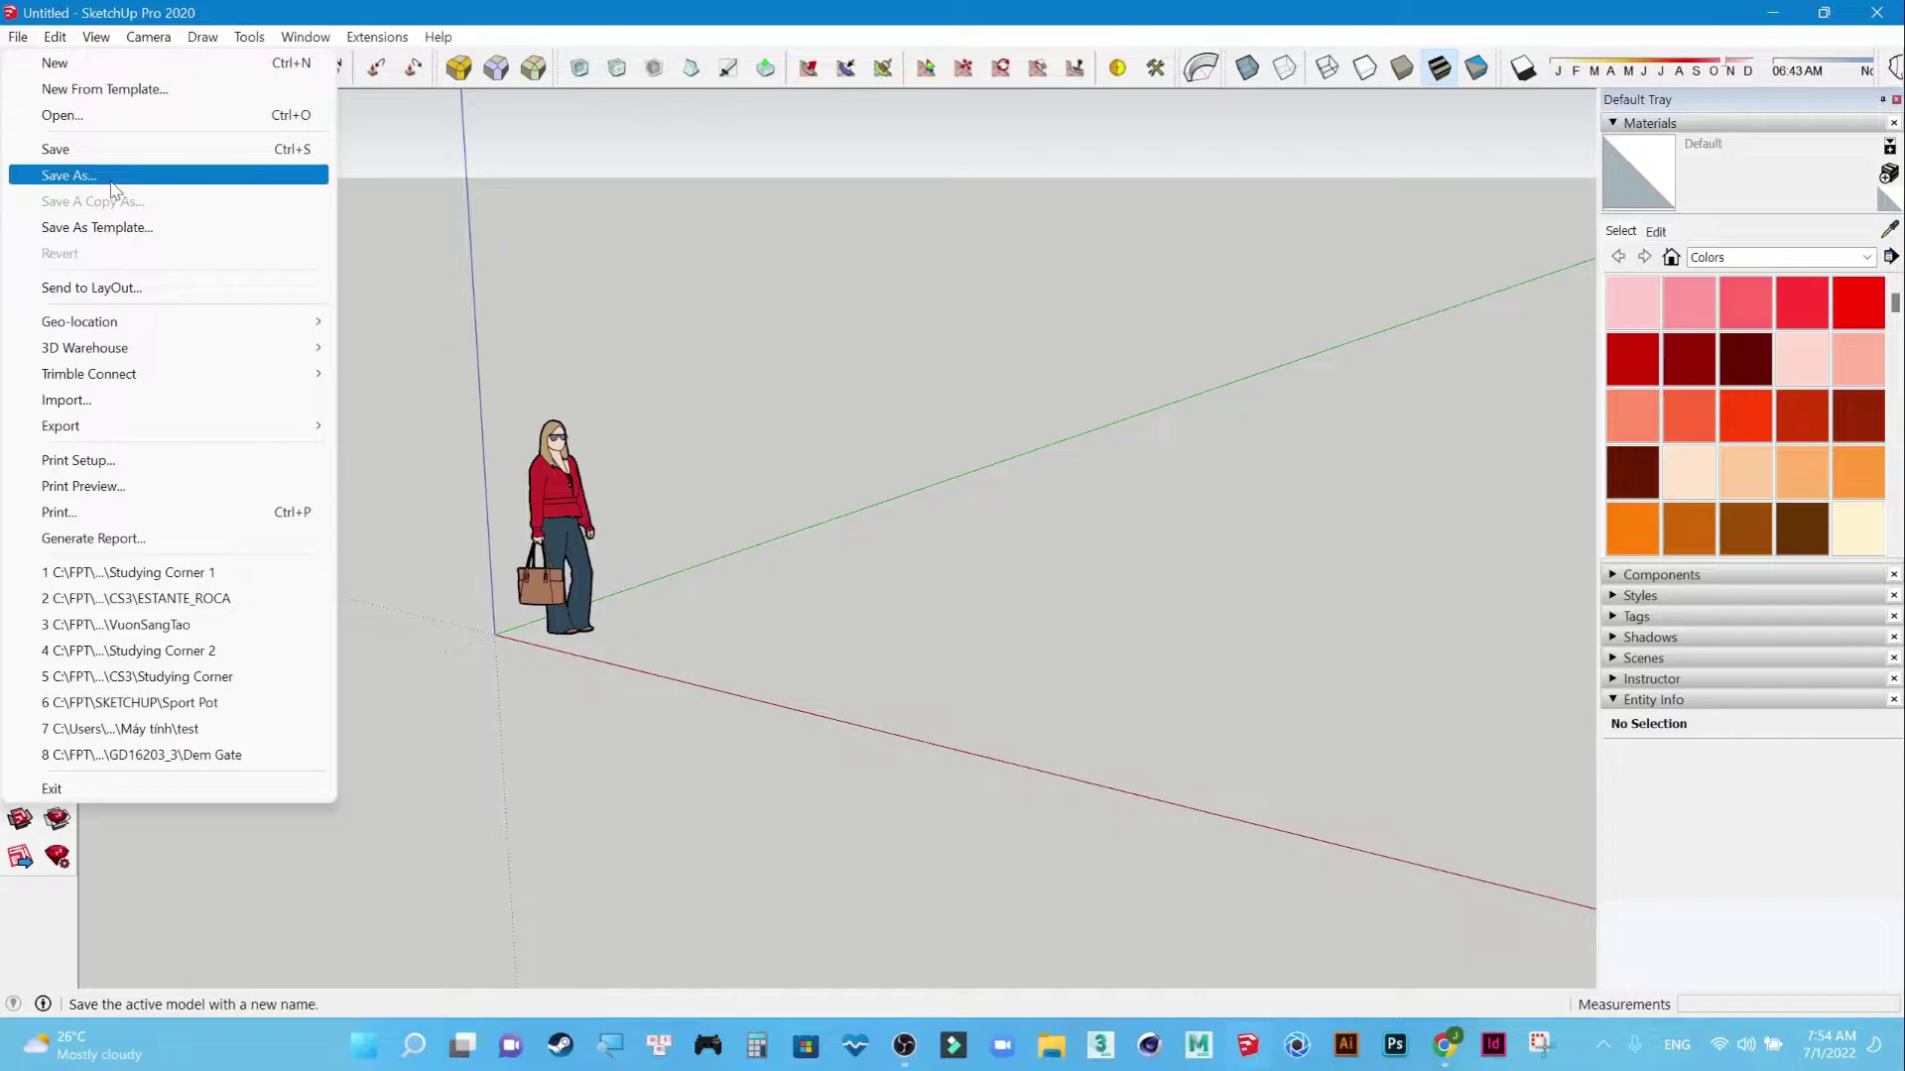
left_click(112, 184)
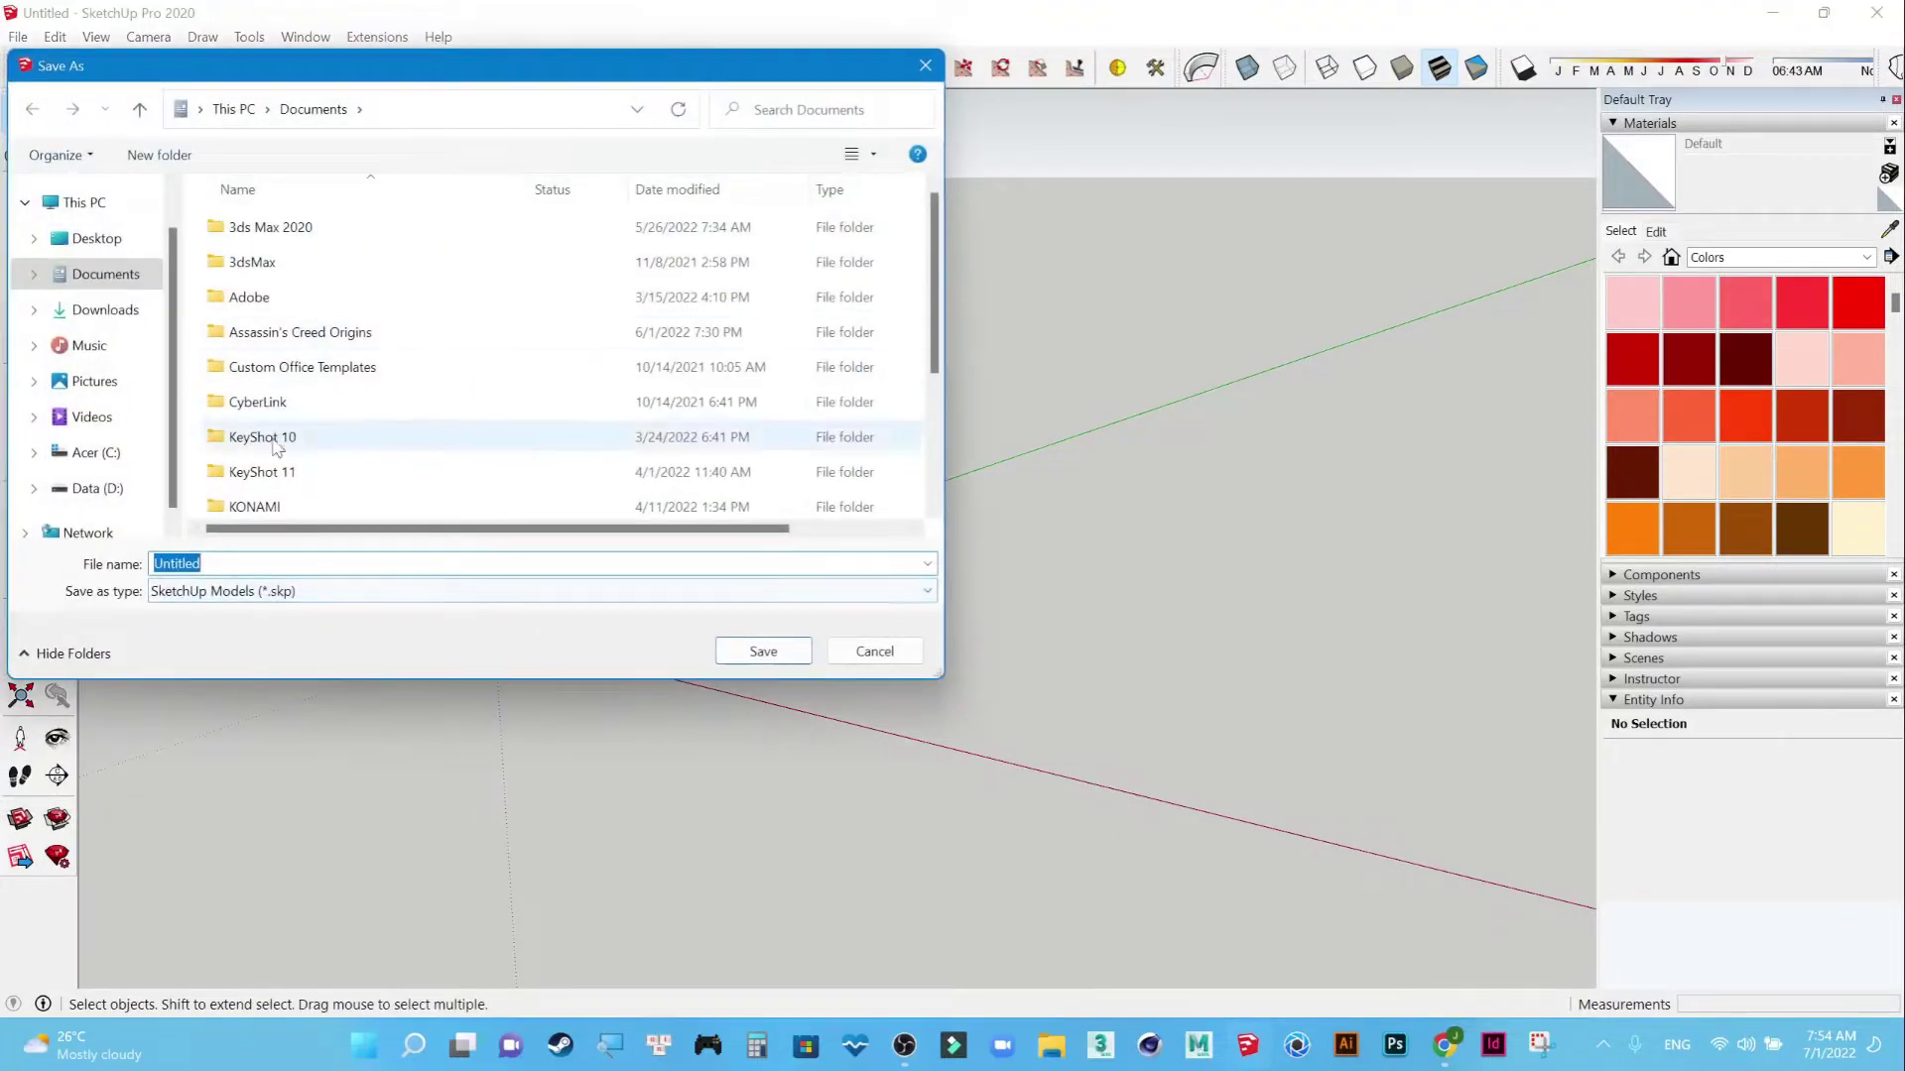
left_click(874, 651)
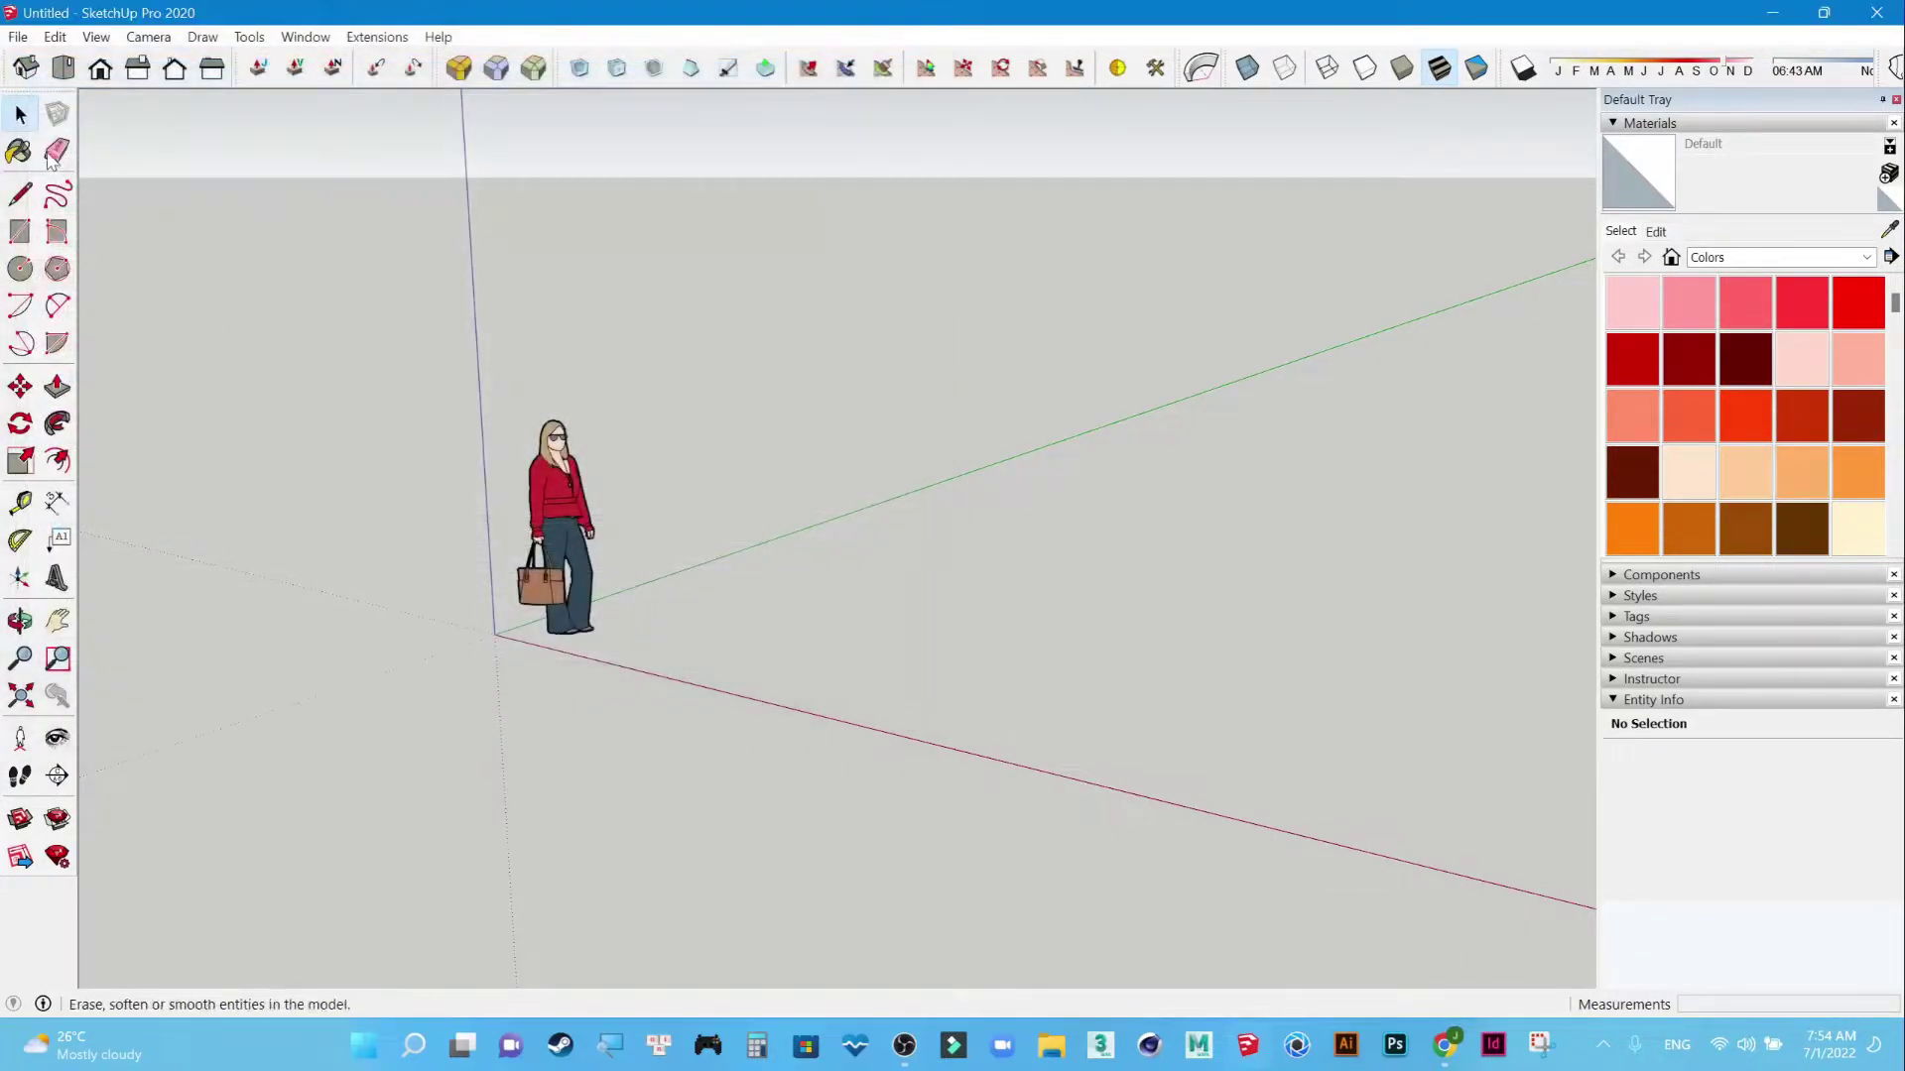
left_click(17, 38)
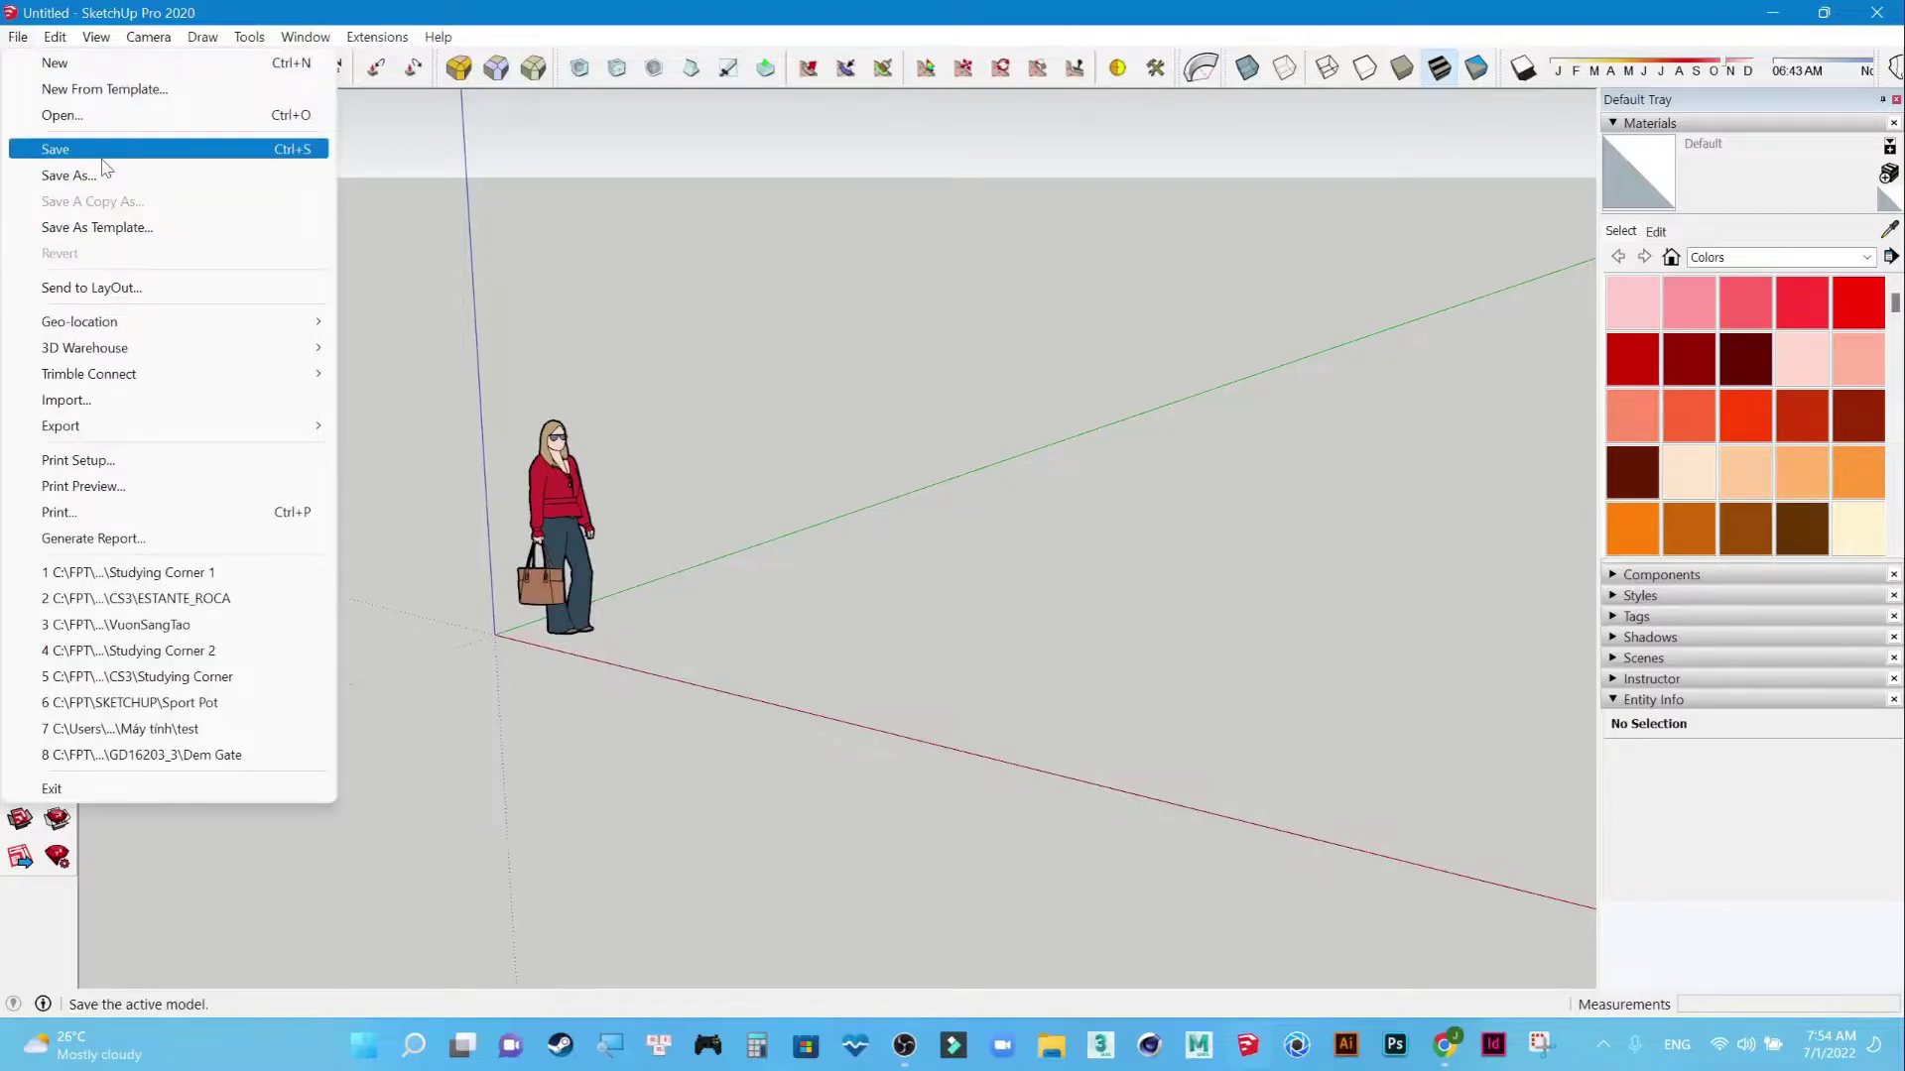
left_click(149, 177)
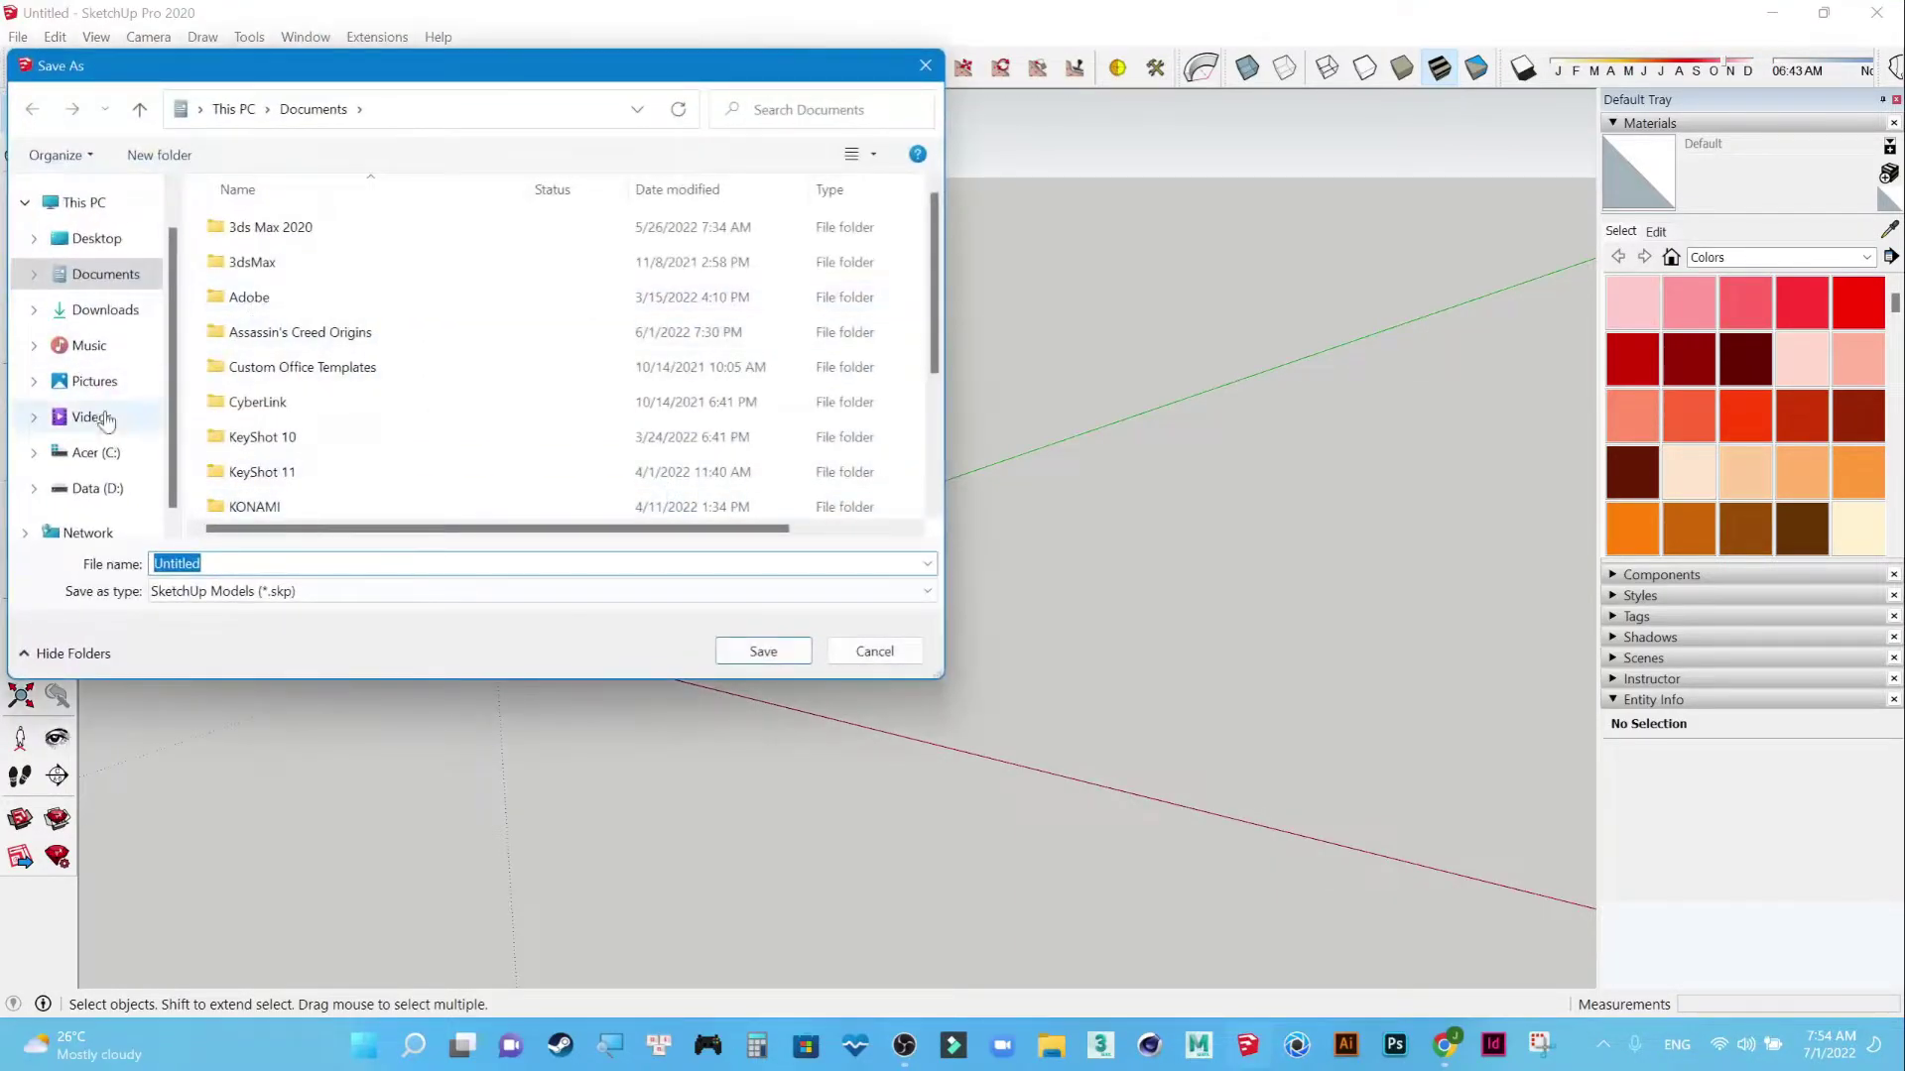
left_click(139, 454)
double_click(243, 370)
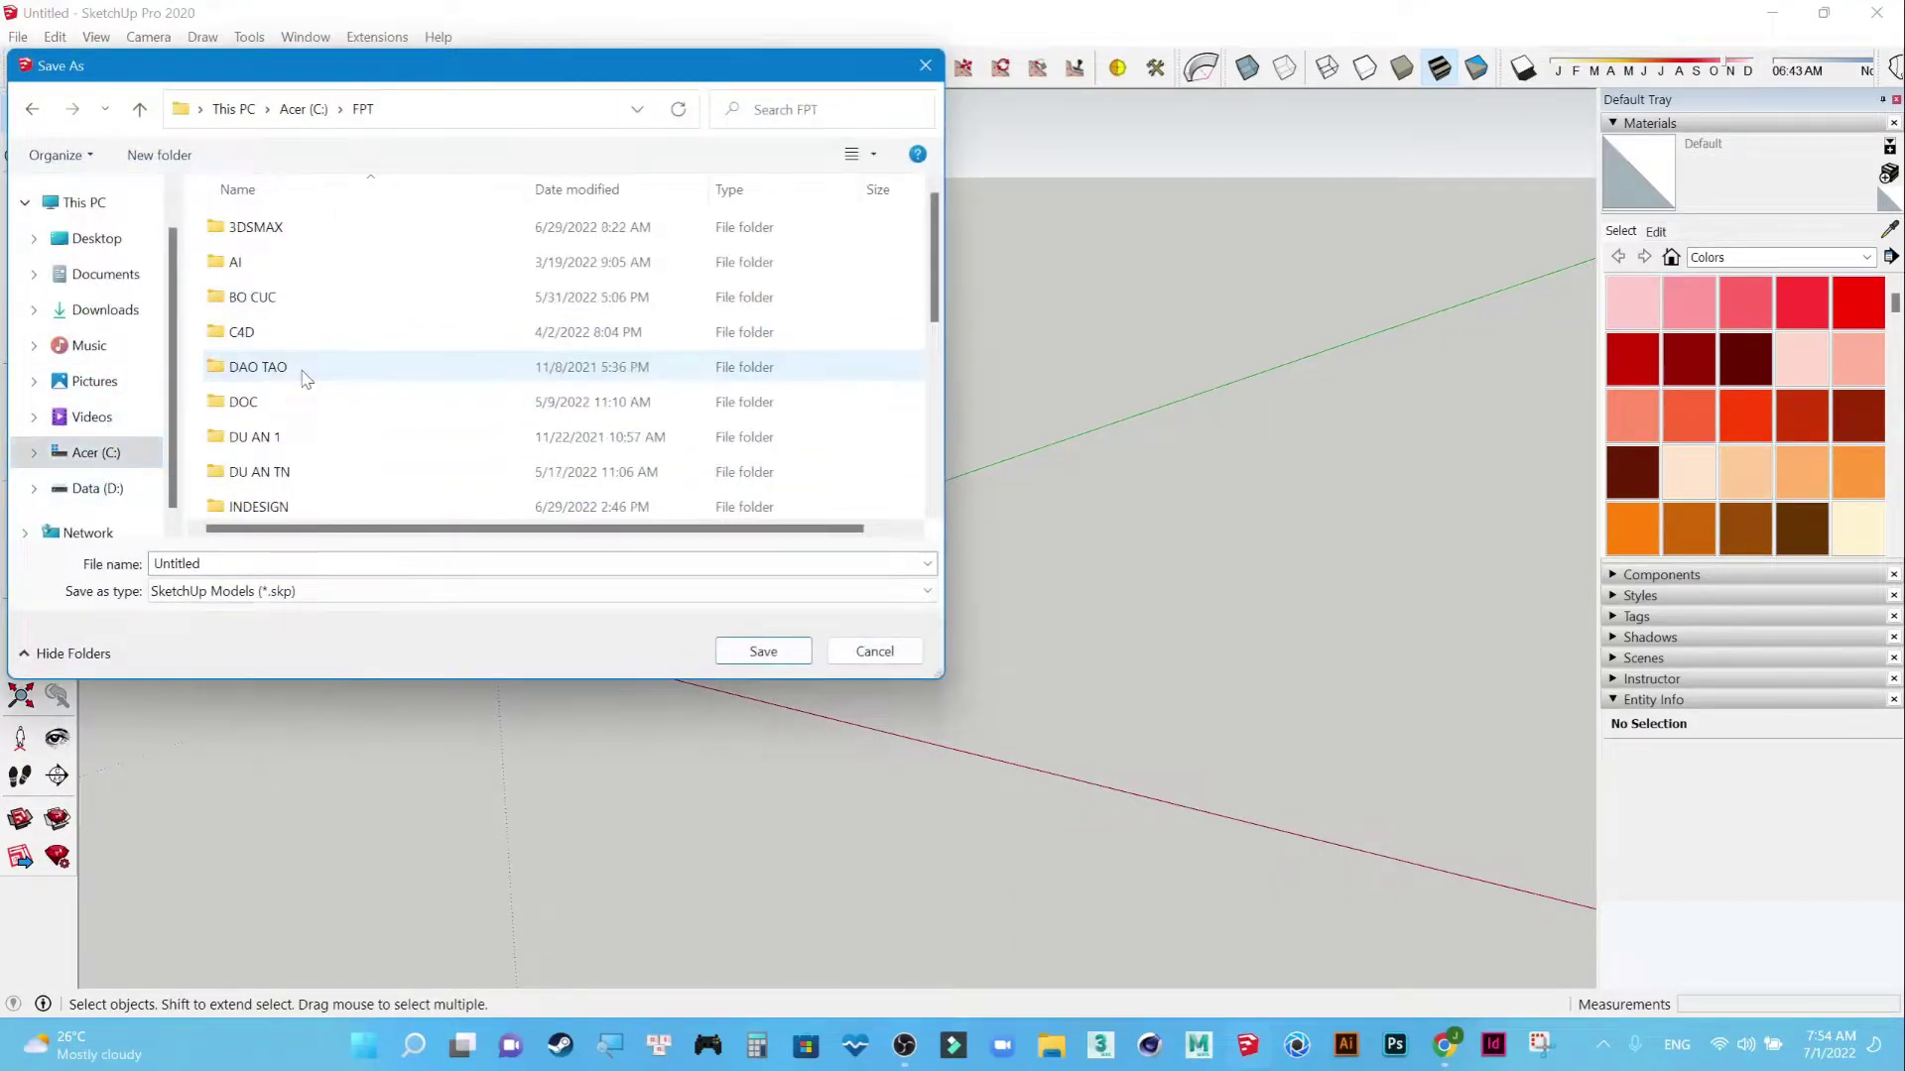
Save the model as Lab1 in the C:\FPT\SKETCHUP folder.
scroll(303, 377, "down", 1)
scroll(297, 417, "down", 1)
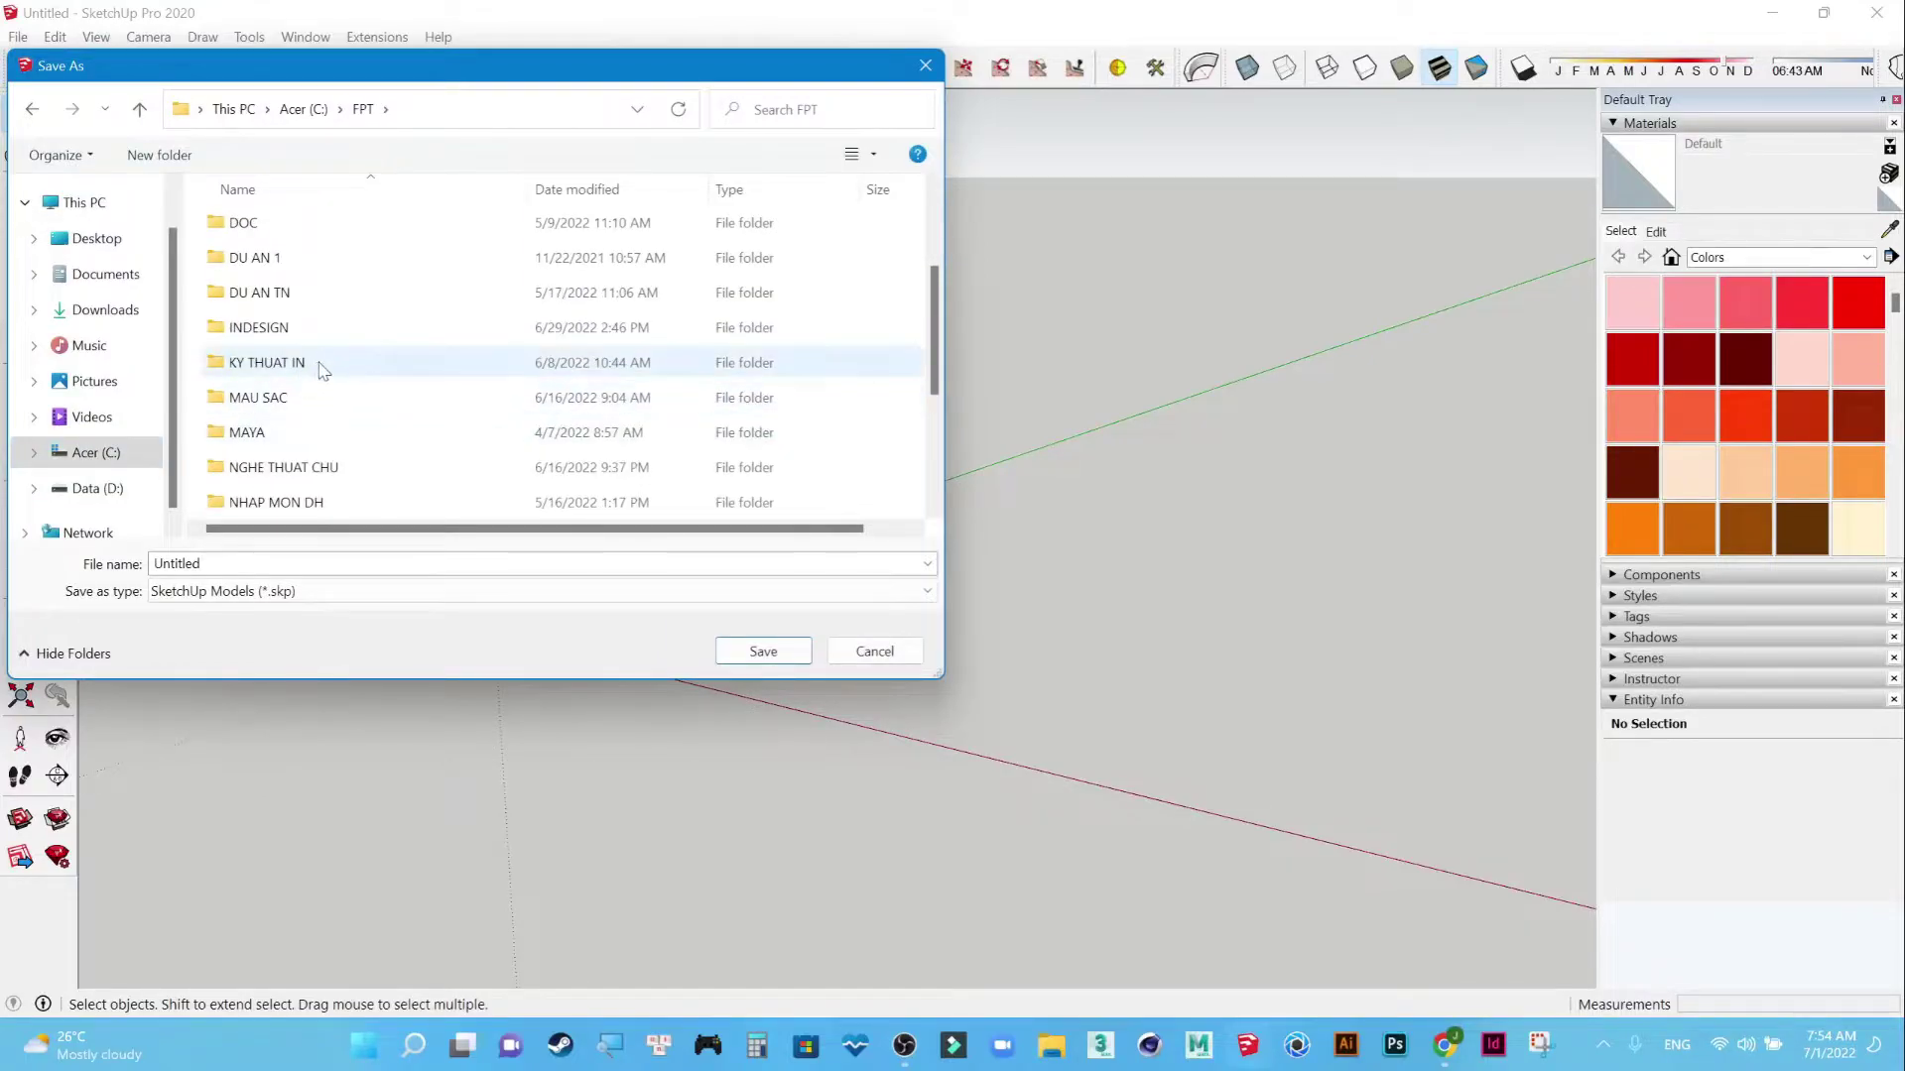
scroll(327, 396, "down", 1)
double_click(303, 504)
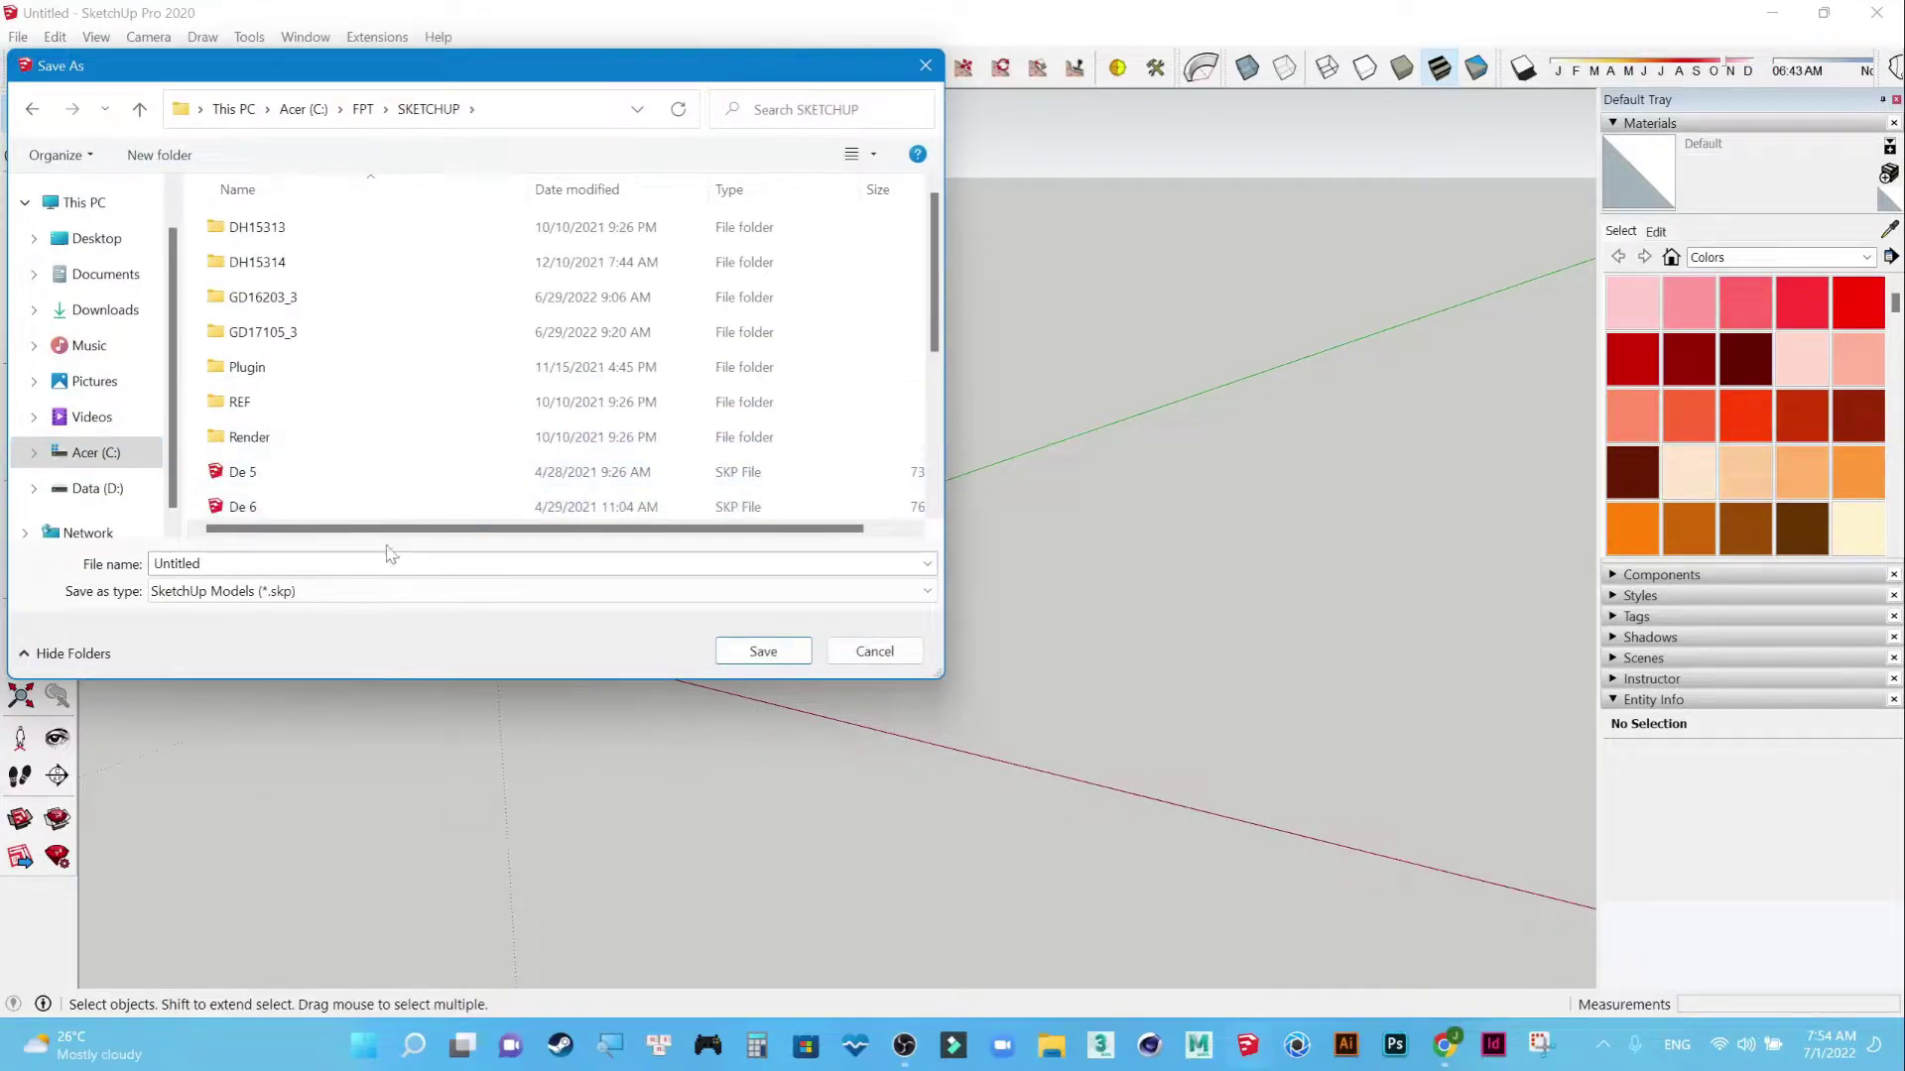
left_click(291, 564)
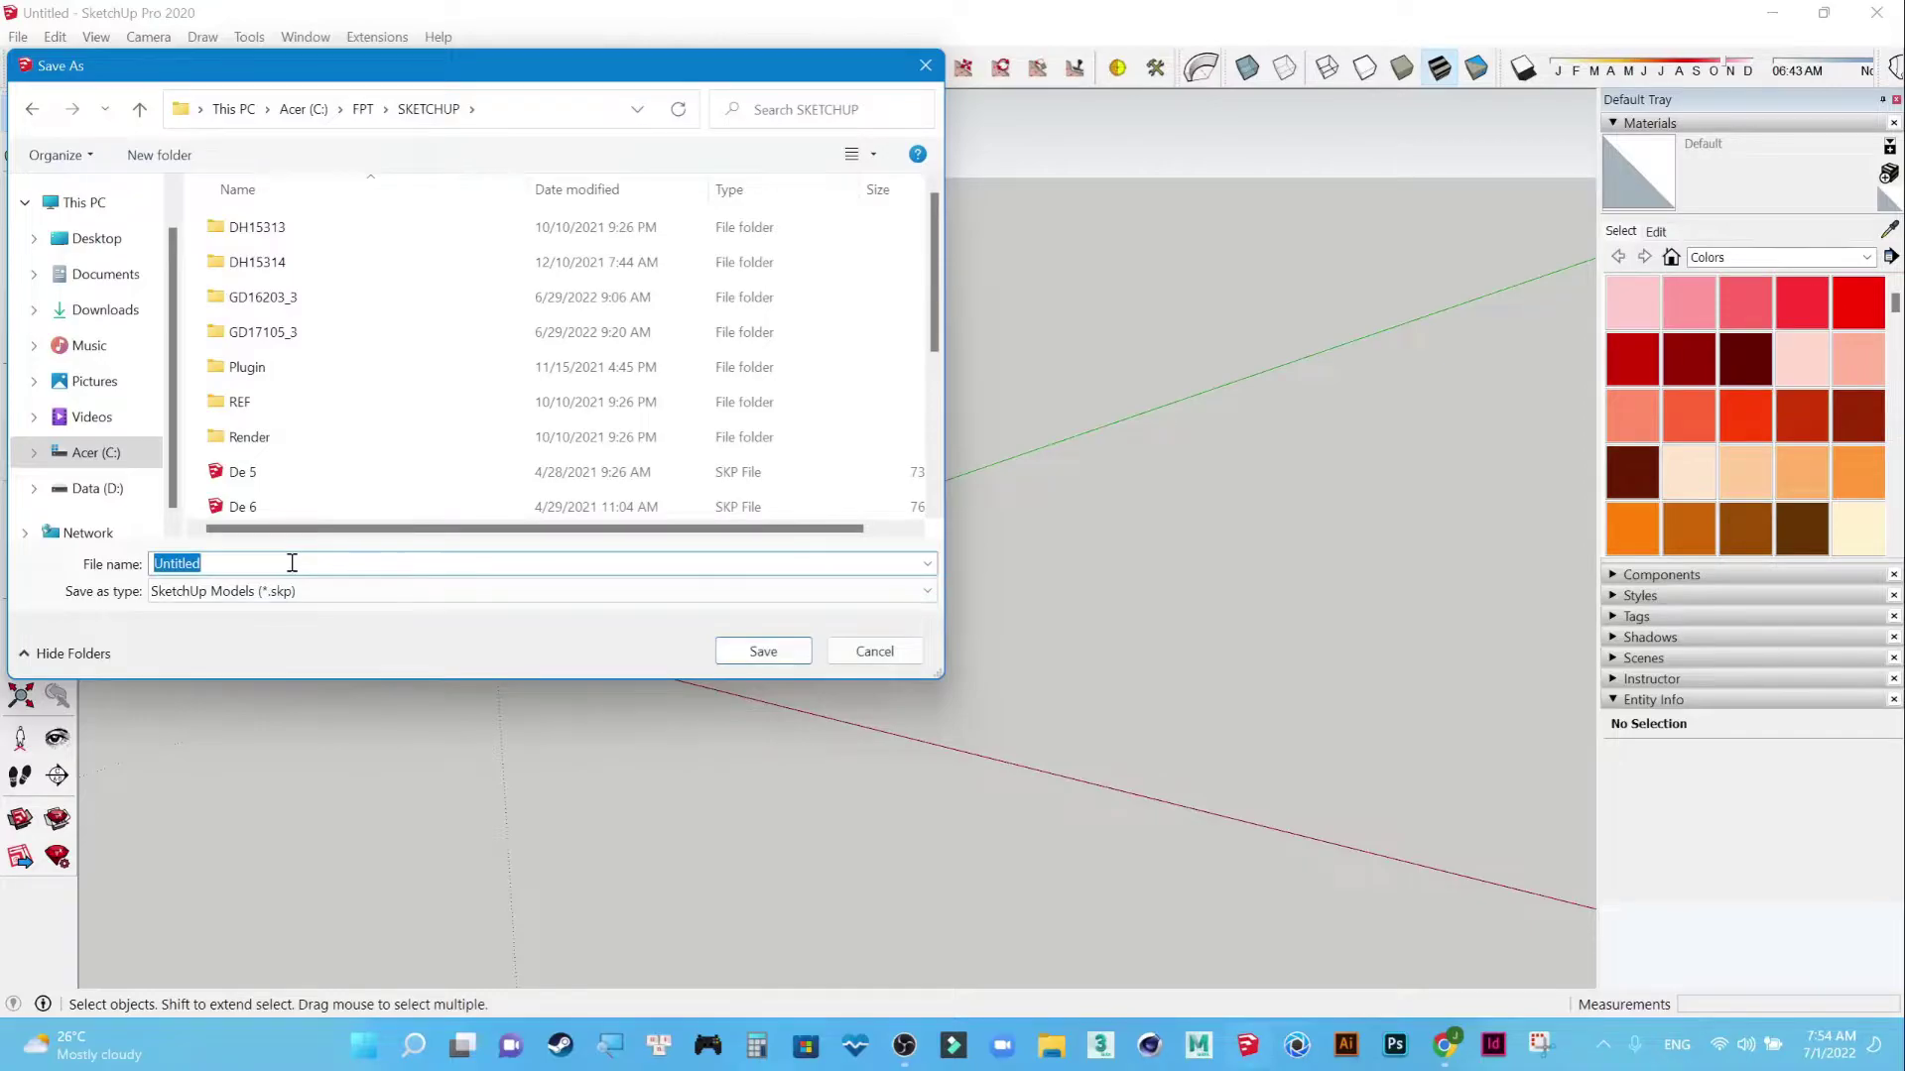
type("Lab1")
left_click(742, 655)
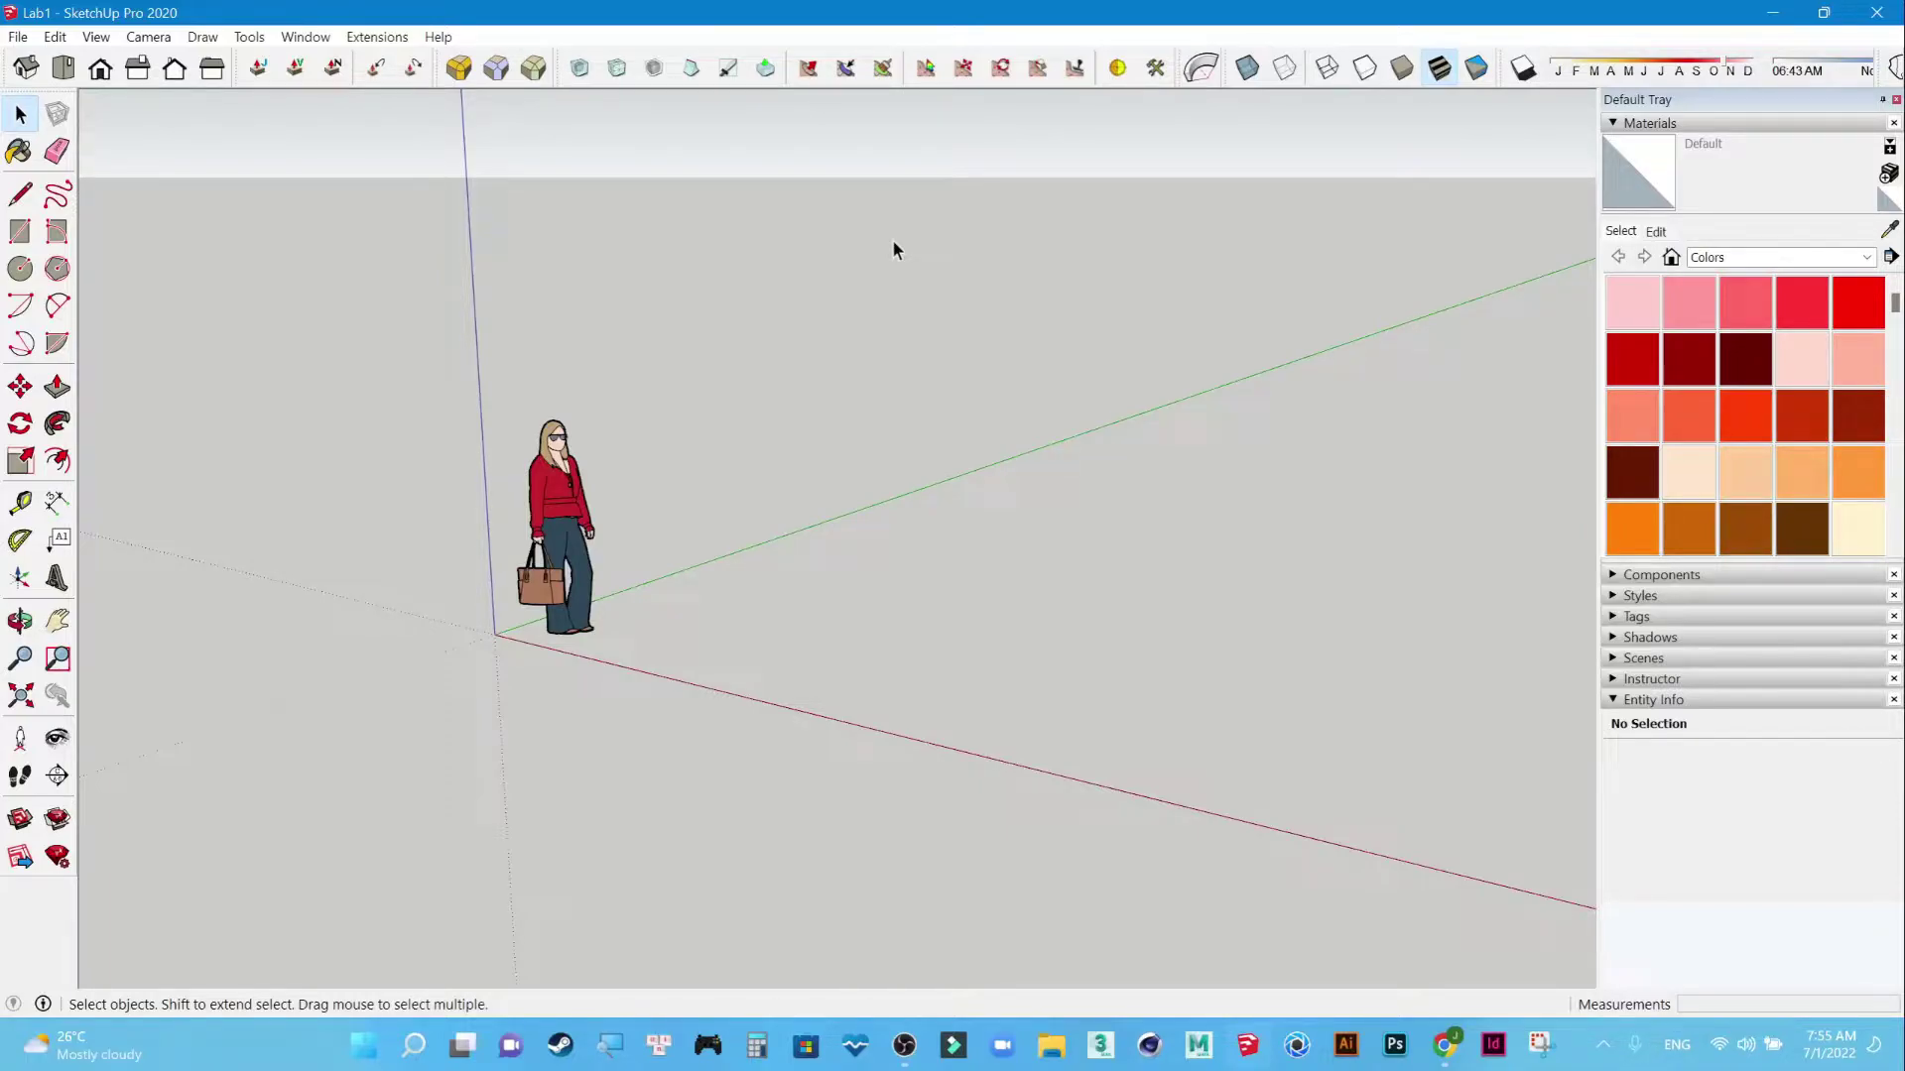
left_click(94, 39)
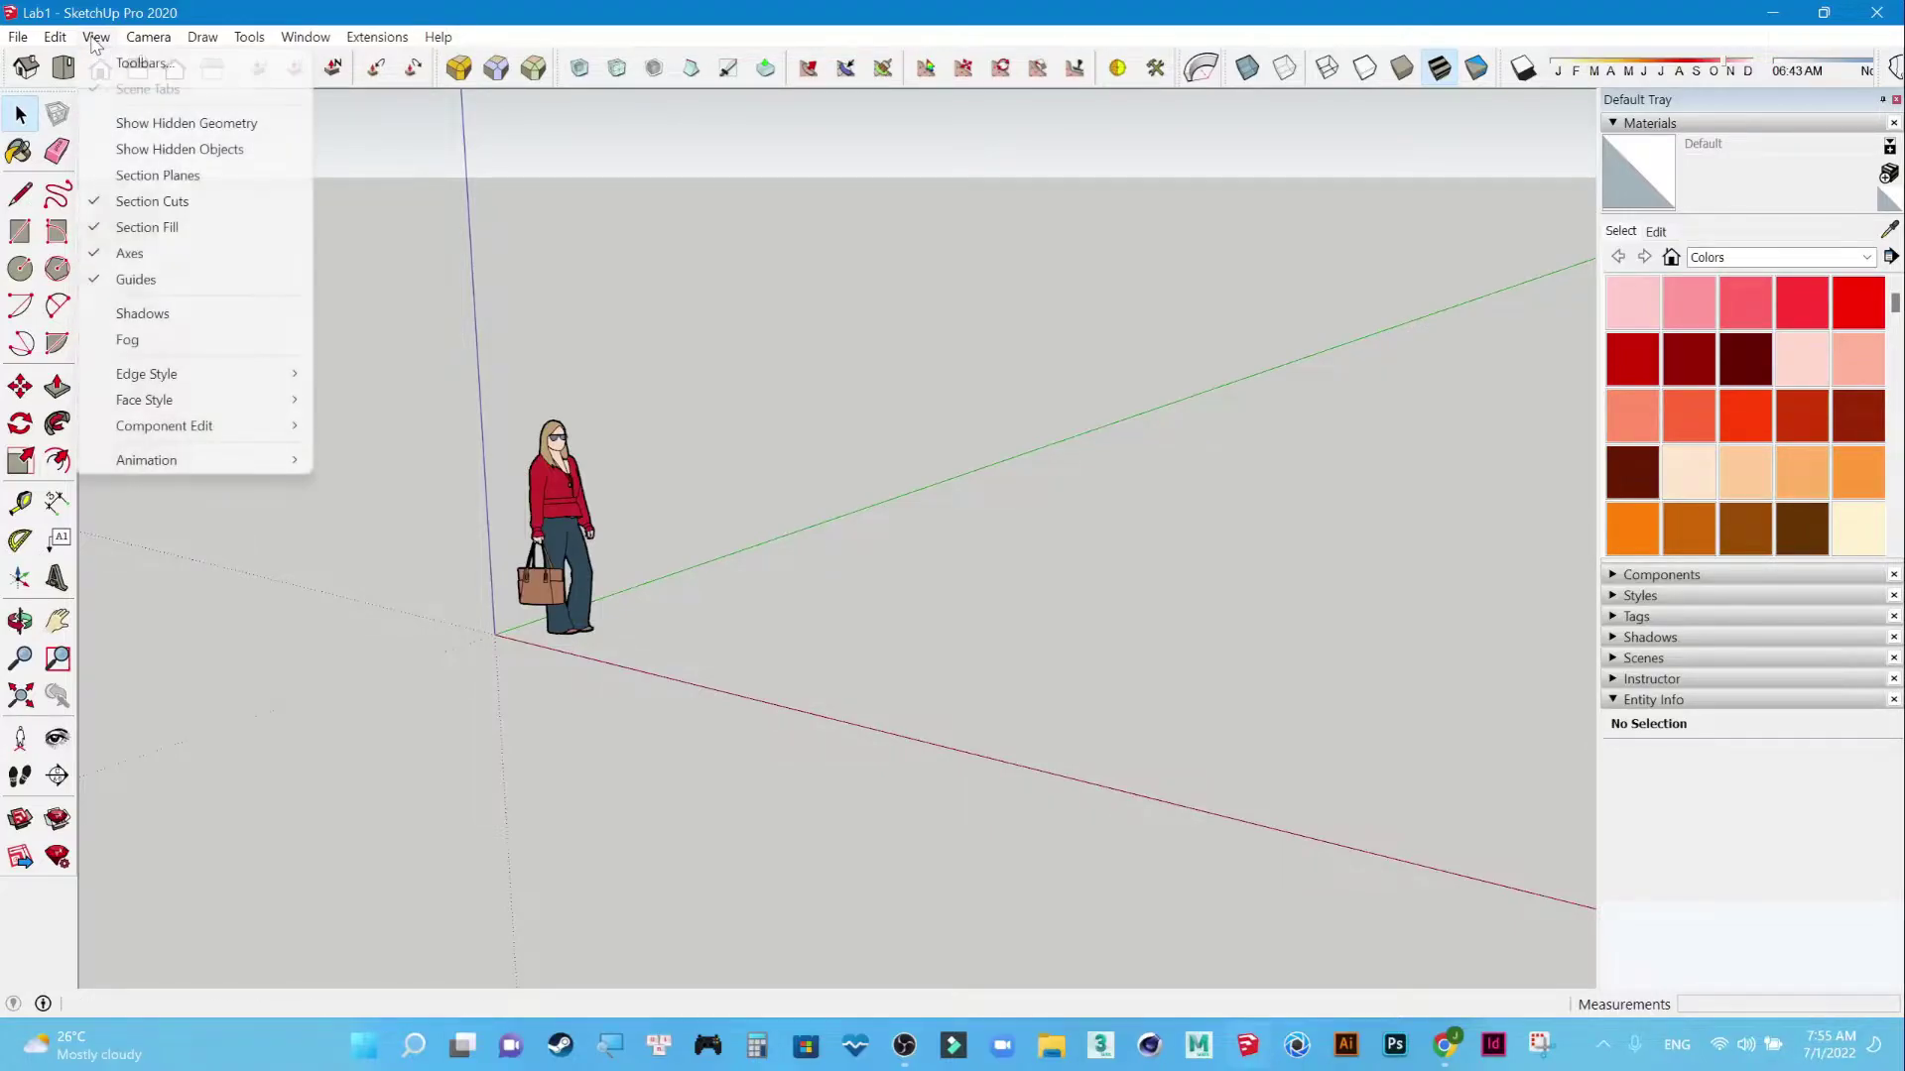
Uncheck Large Tool Set in the Toolbars dialog and close the dialog.
left_click(195, 62)
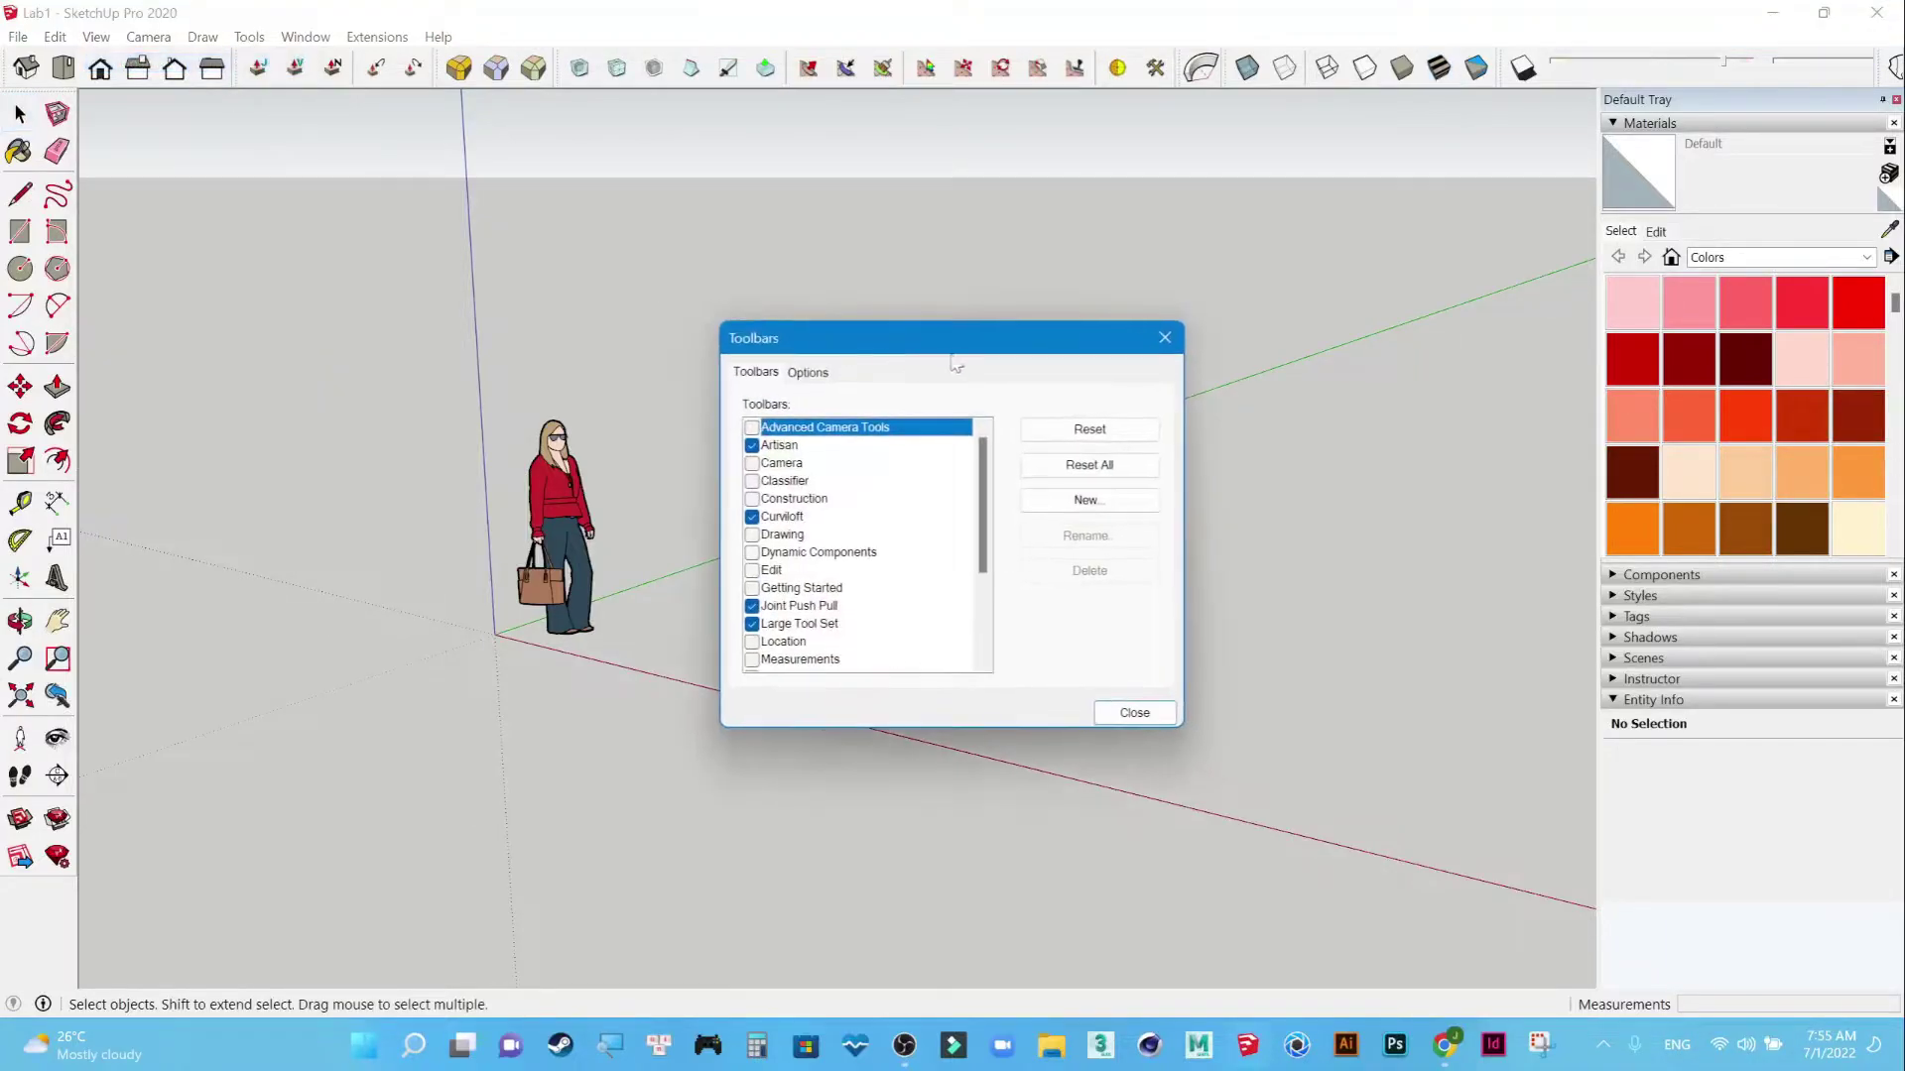
left_click_drag(1015, 353, 1196, 138)
mouse_move(1169, 297)
left_click_drag(1170, 304, 1177, 399)
left_click_drag(1177, 398, 1179, 320)
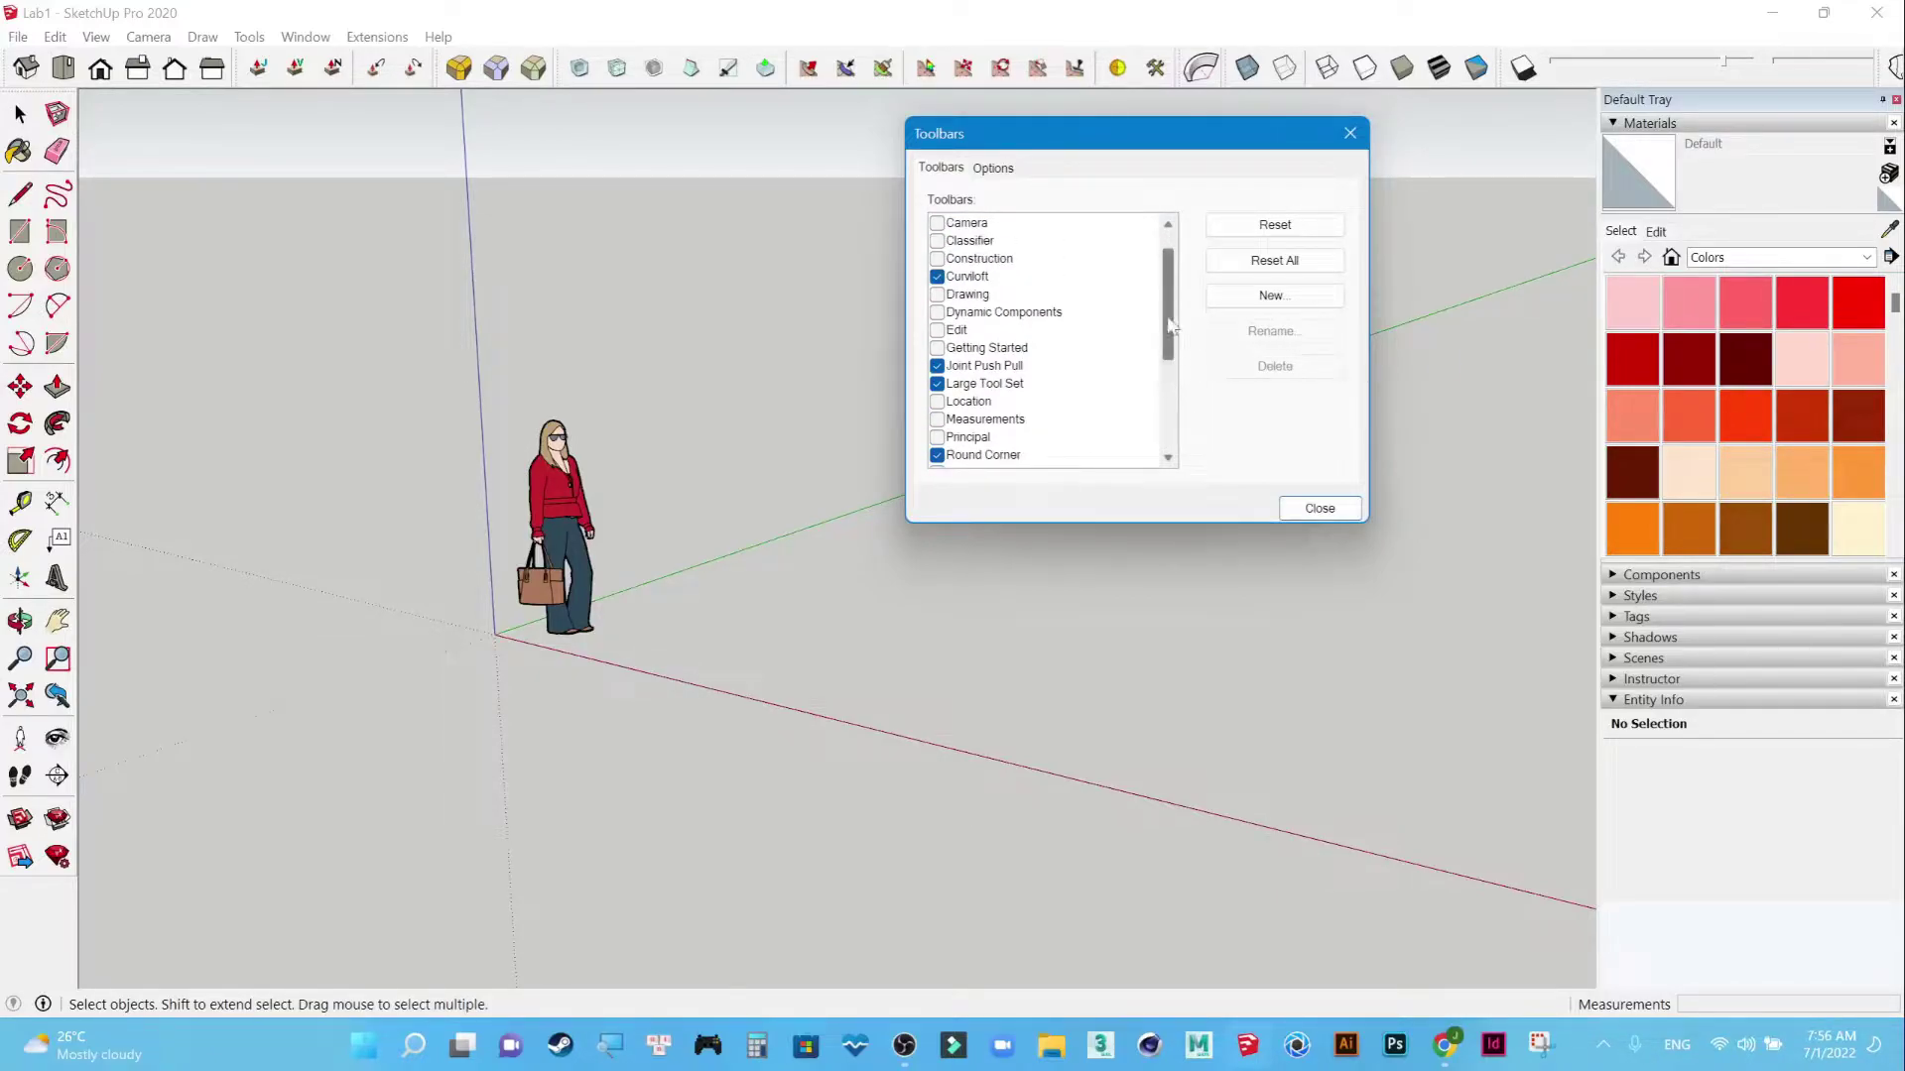
scroll(1022, 337, "down", 1)
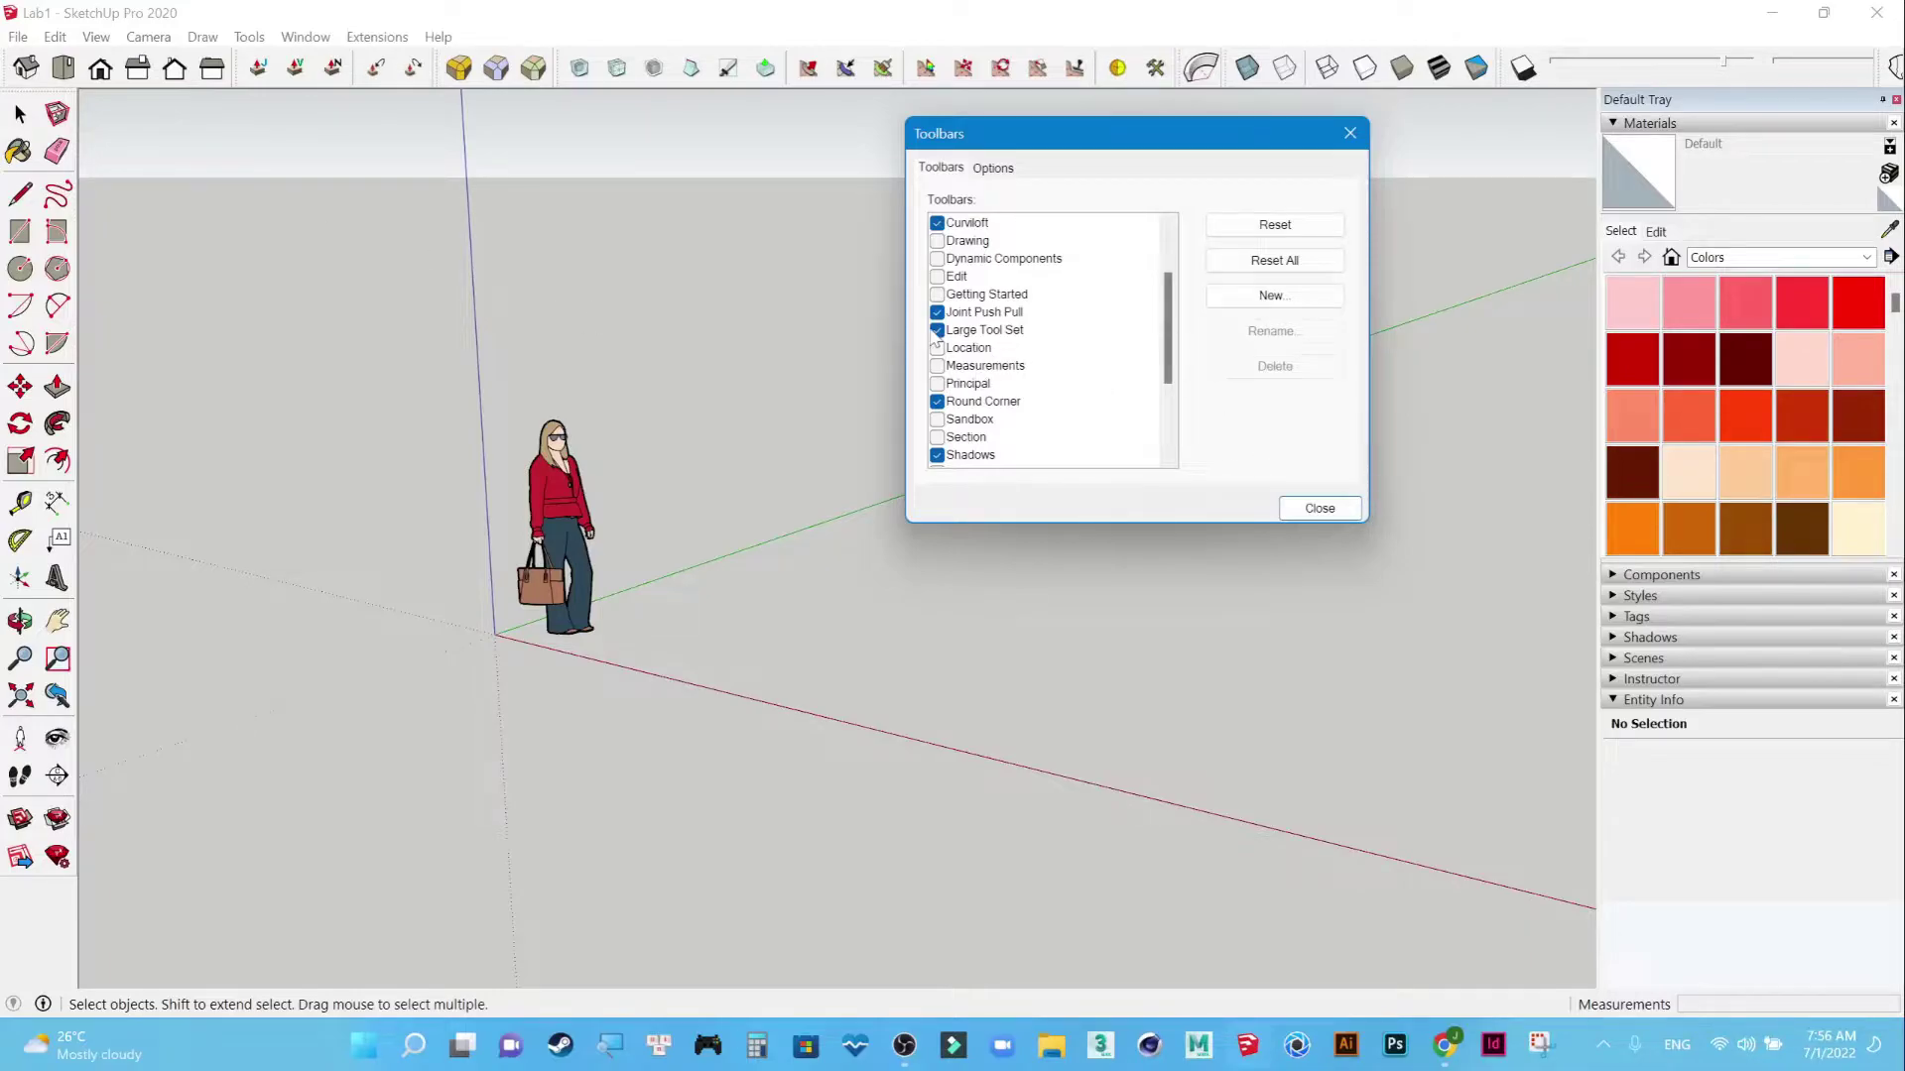
left_click(937, 331)
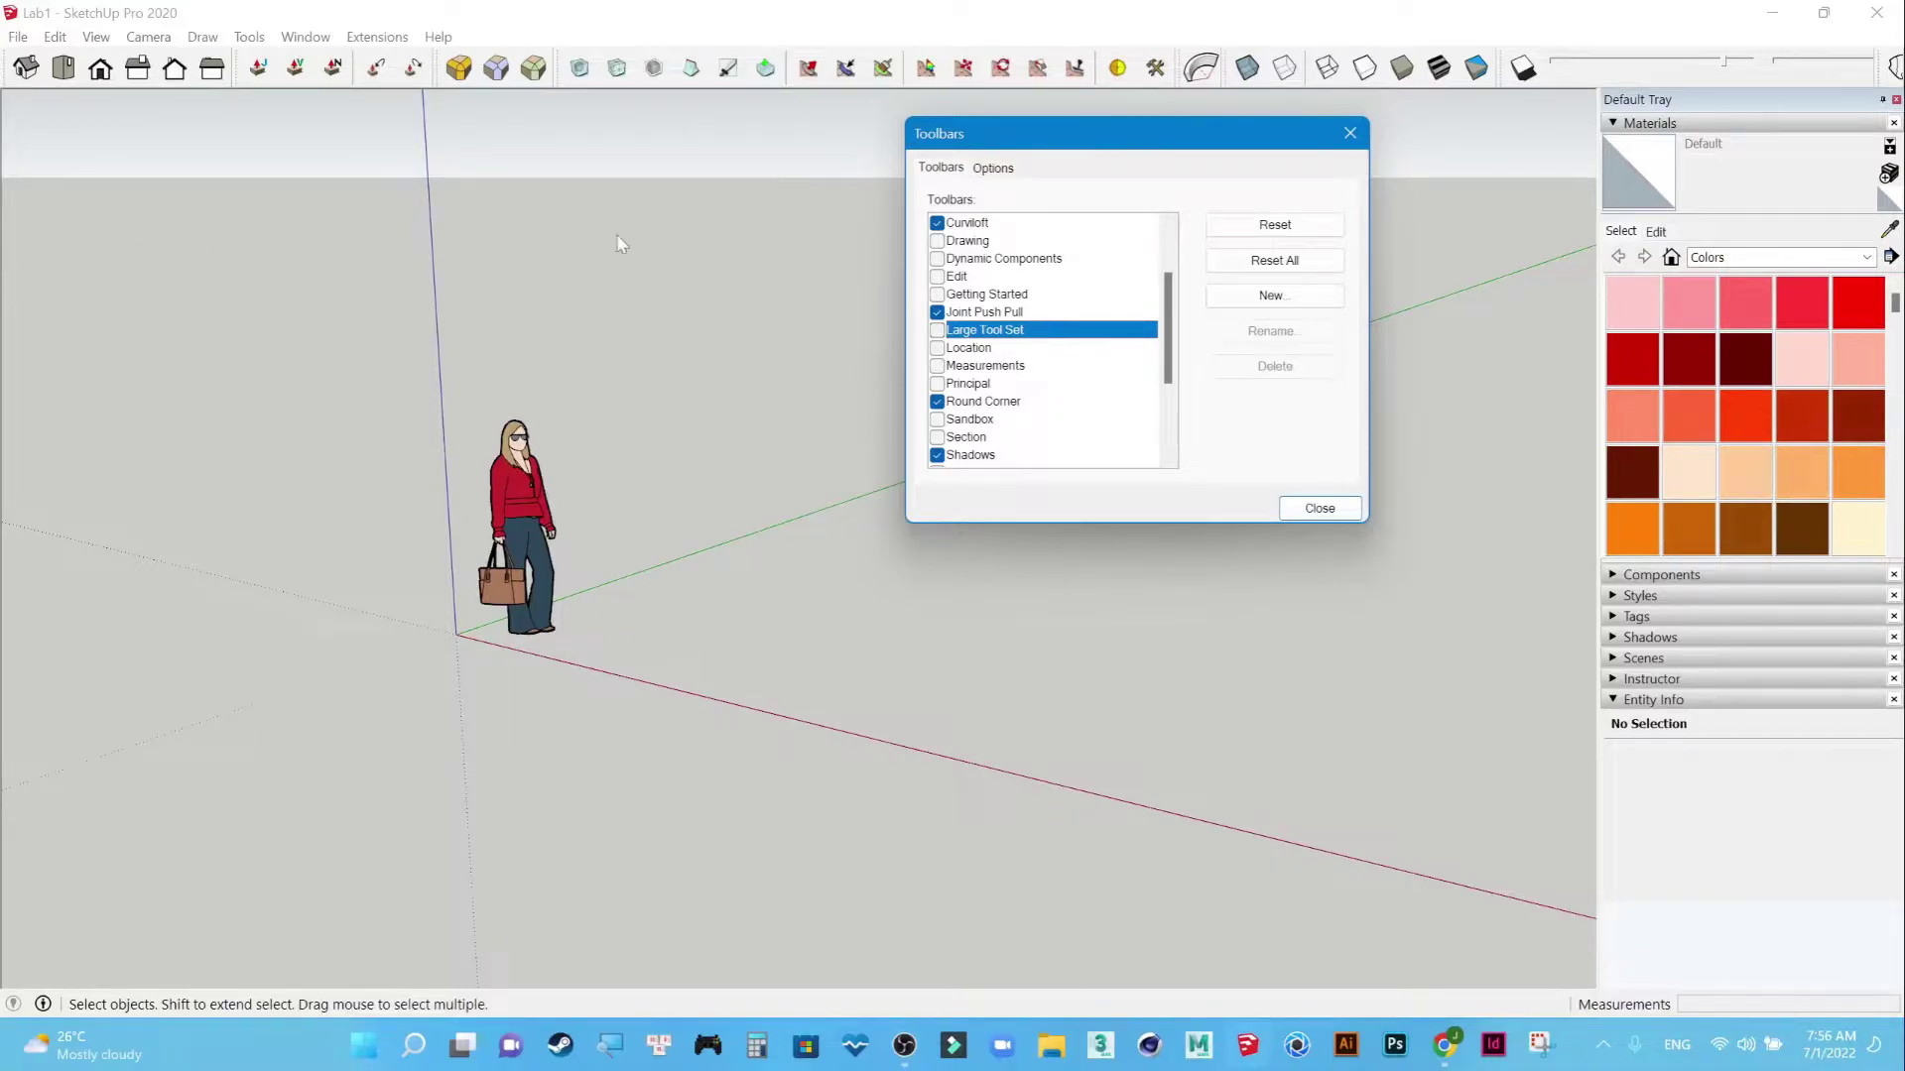
left_click(1350, 133)
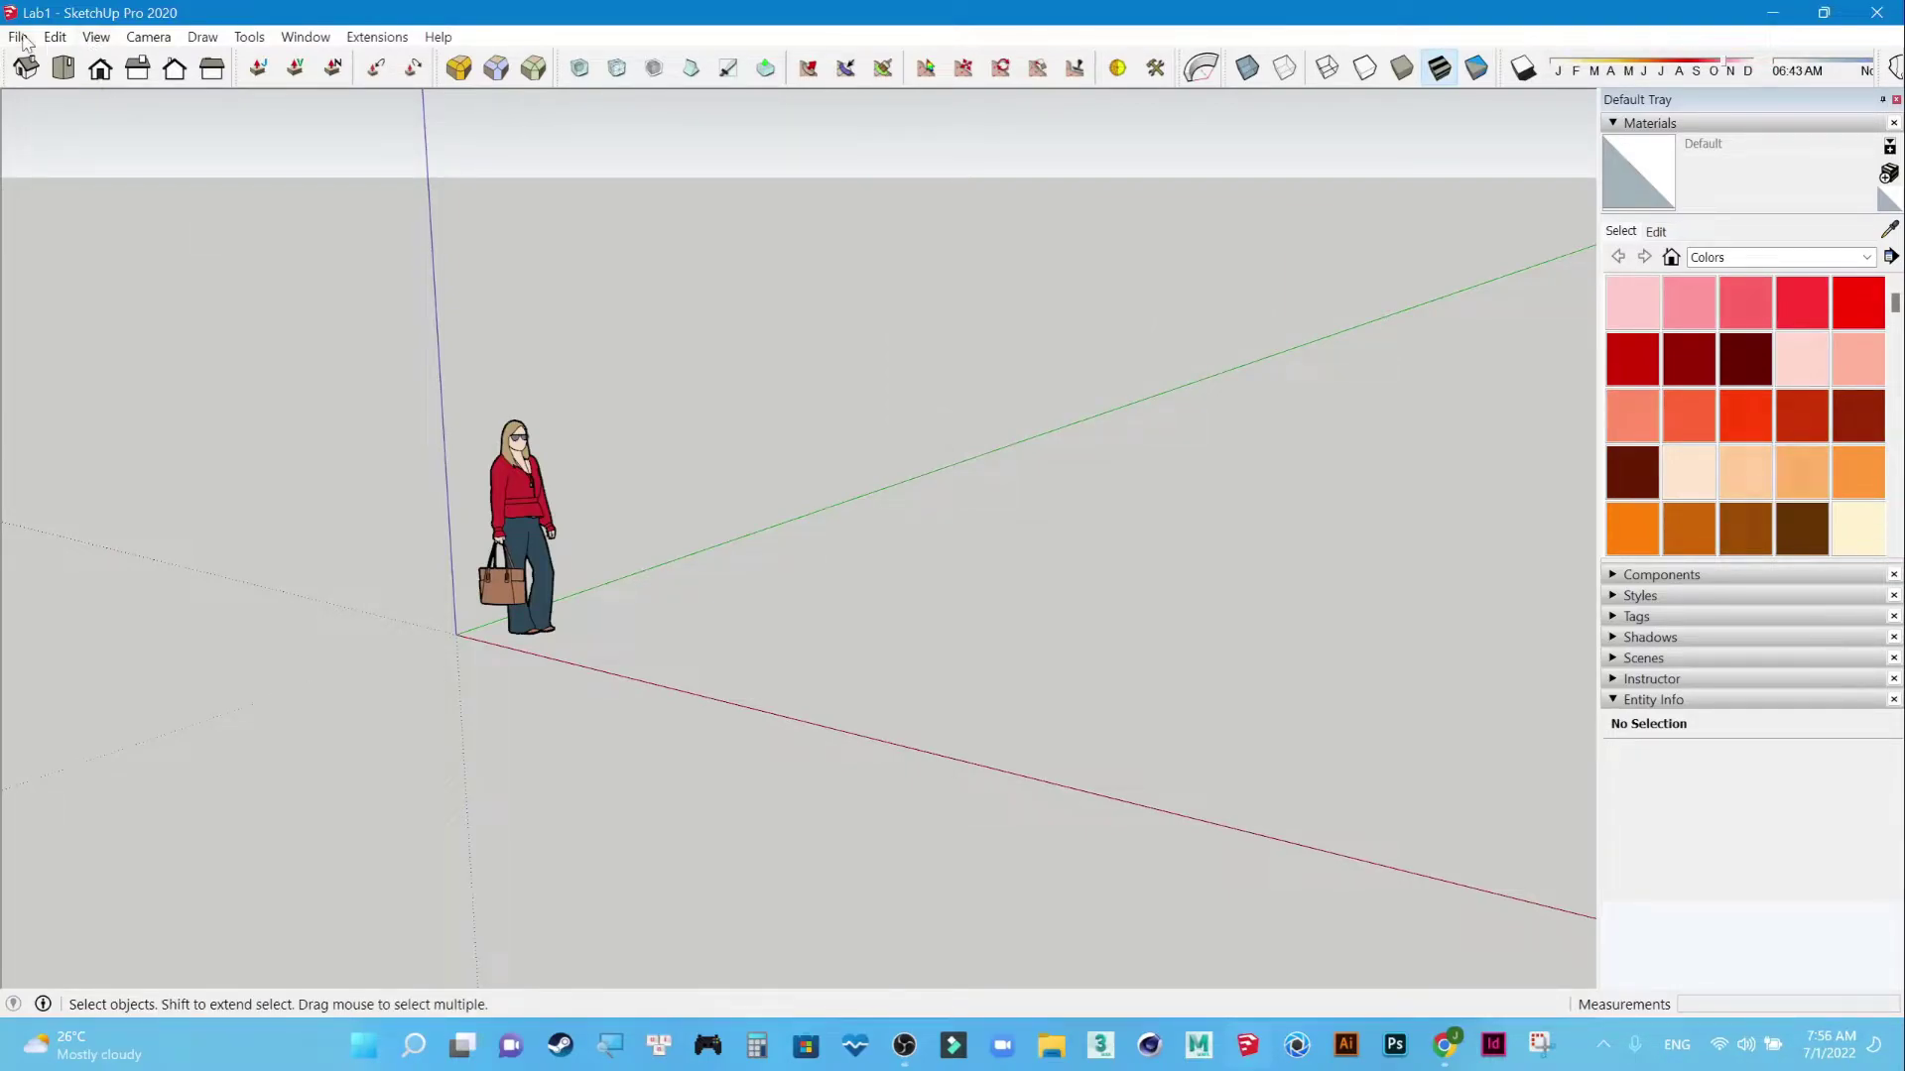
Reopen the Toolbars list and check Large Tool Set again.
left_click(95, 36)
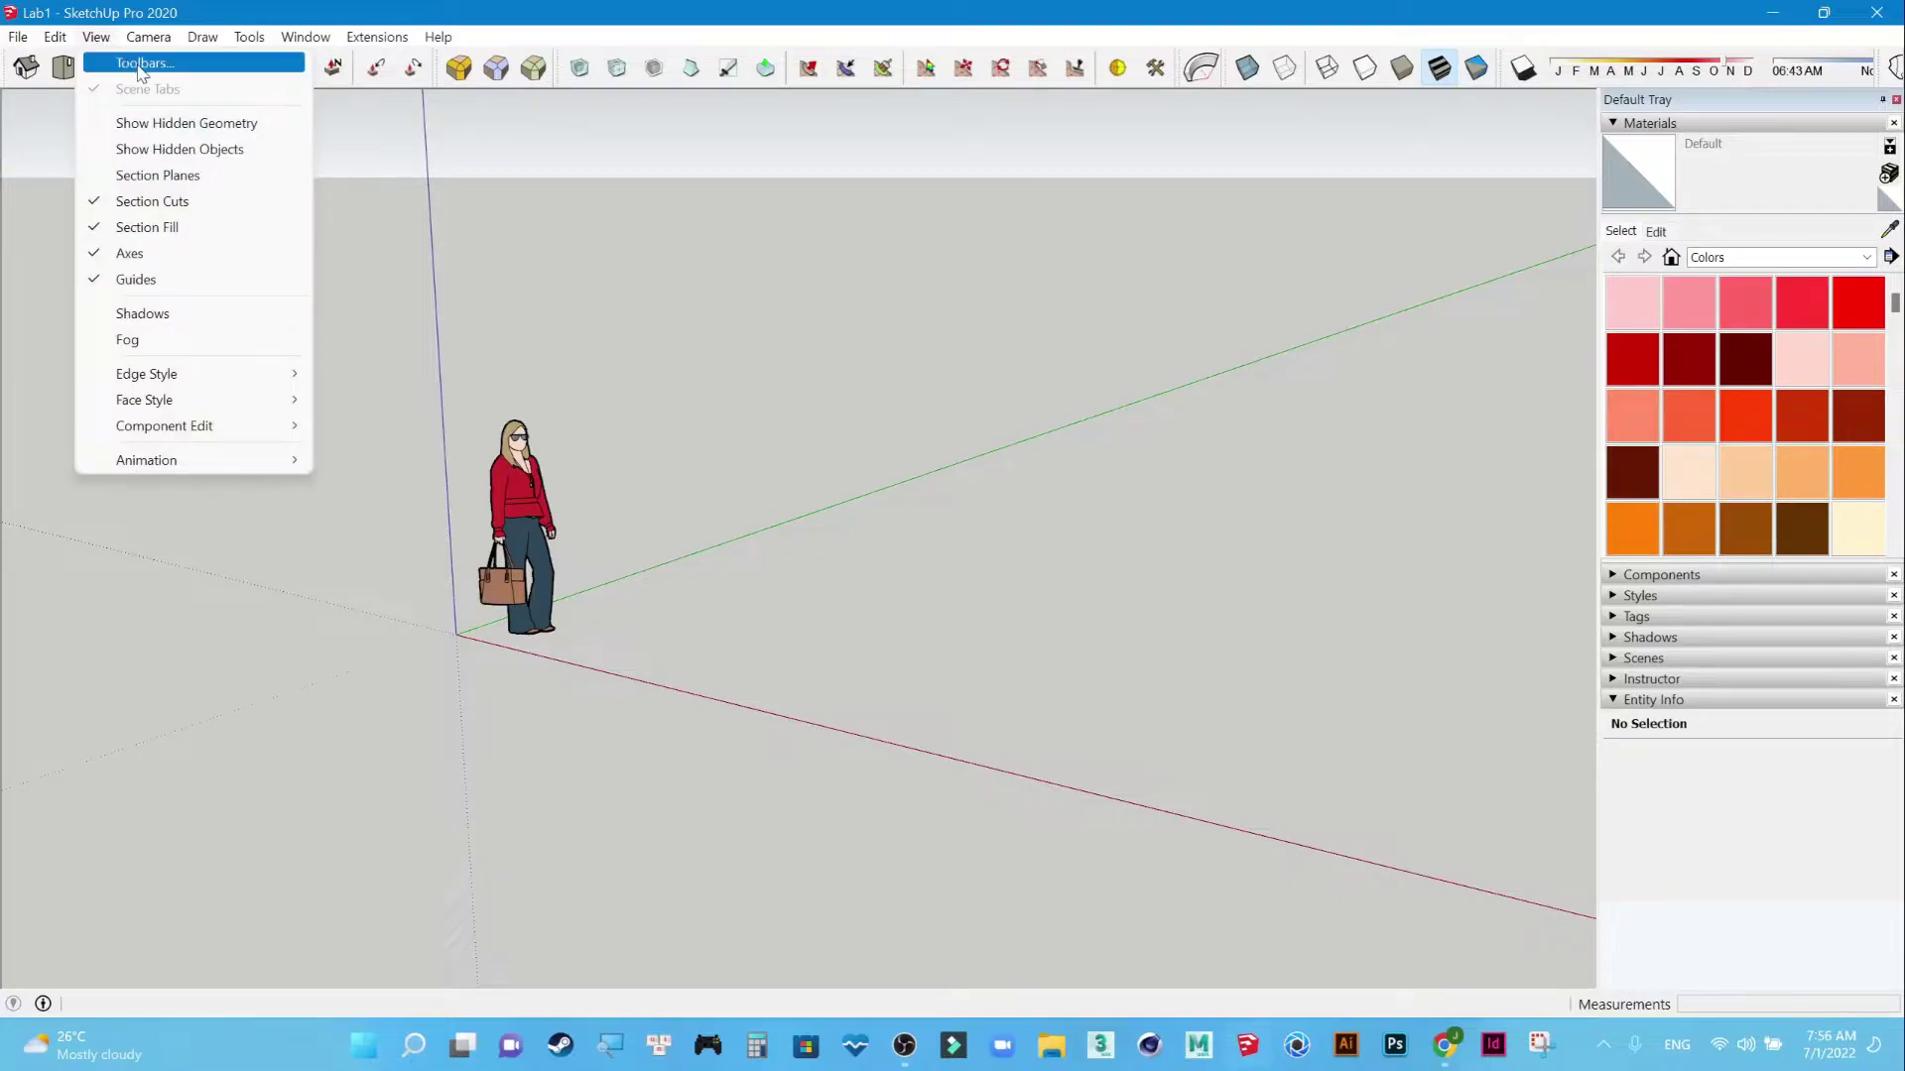
left_click(139, 64)
mouse_move(936, 332)
left_mouse_down()
mouse_move(992, 306)
mouse_move(1121, 147)
left_mouse_up()
left_click_drag(1171, 305, 1183, 371)
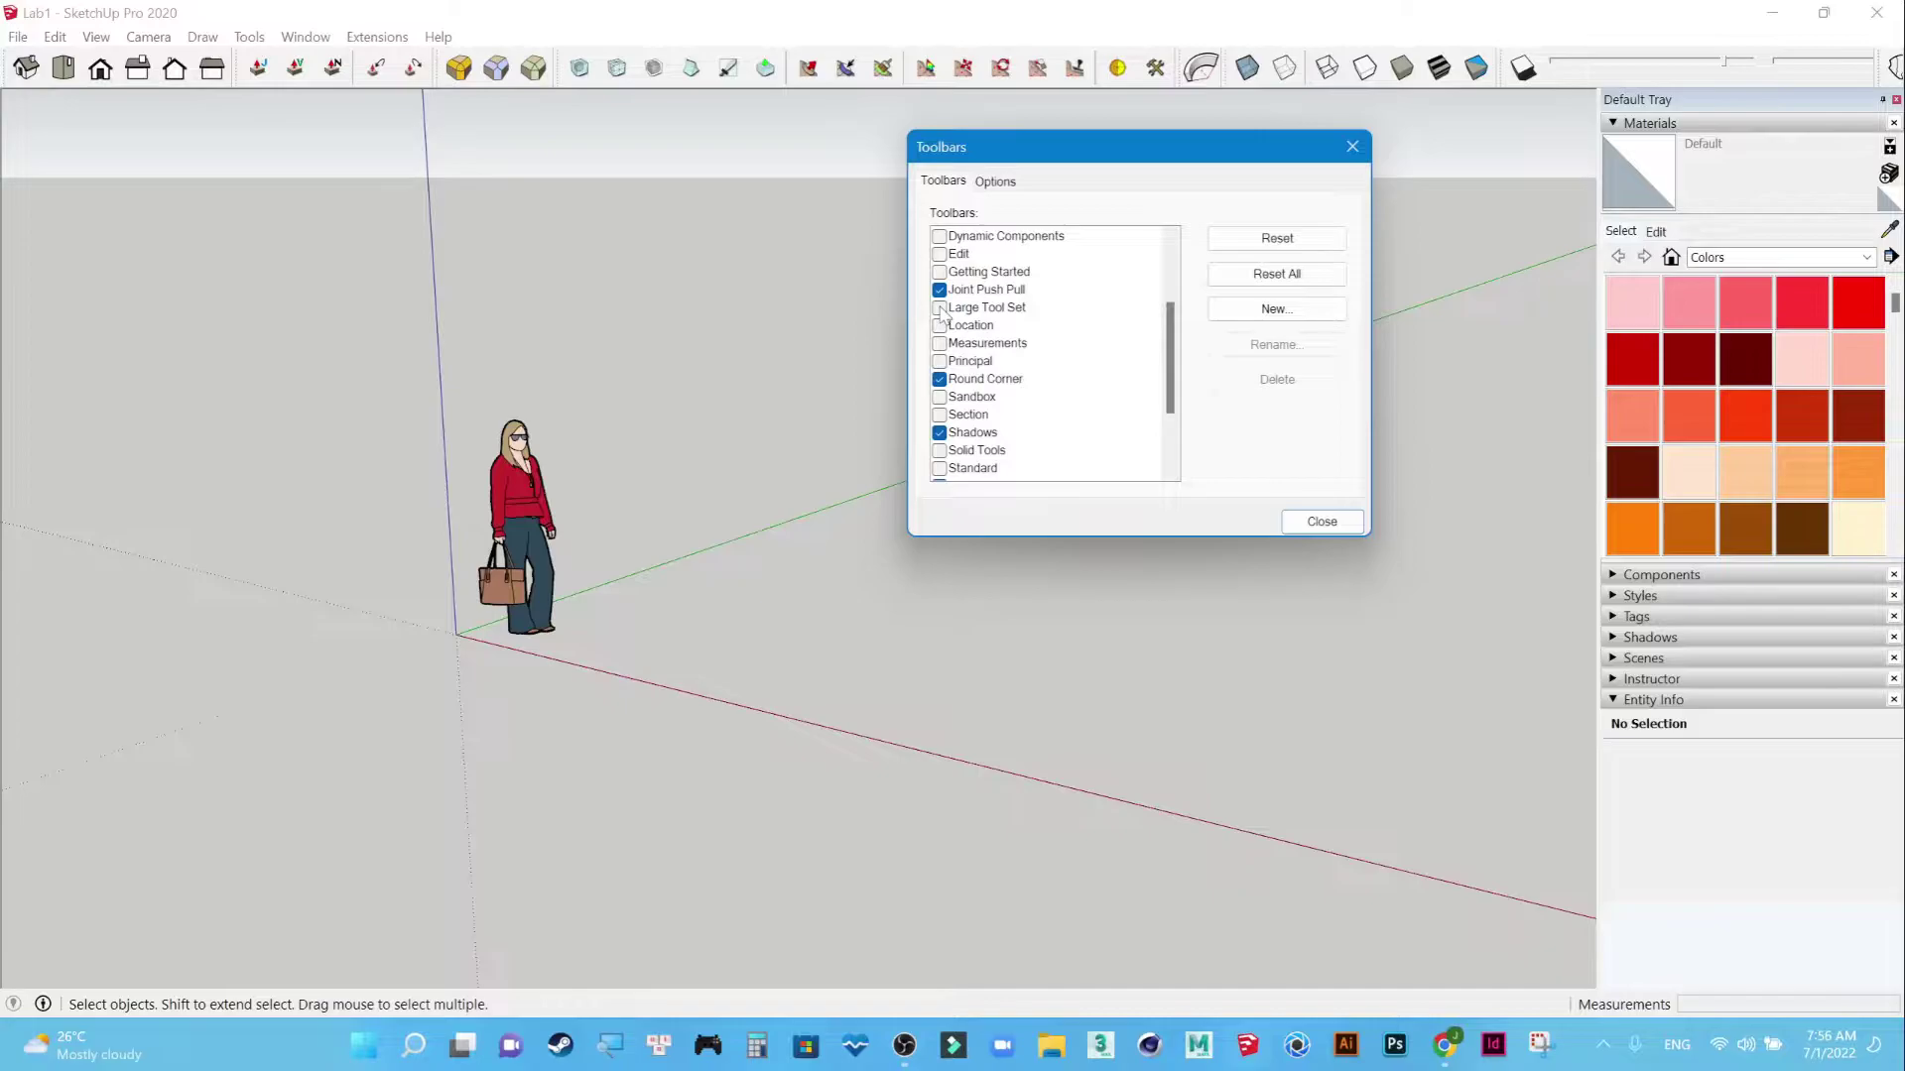
left_click(939, 309)
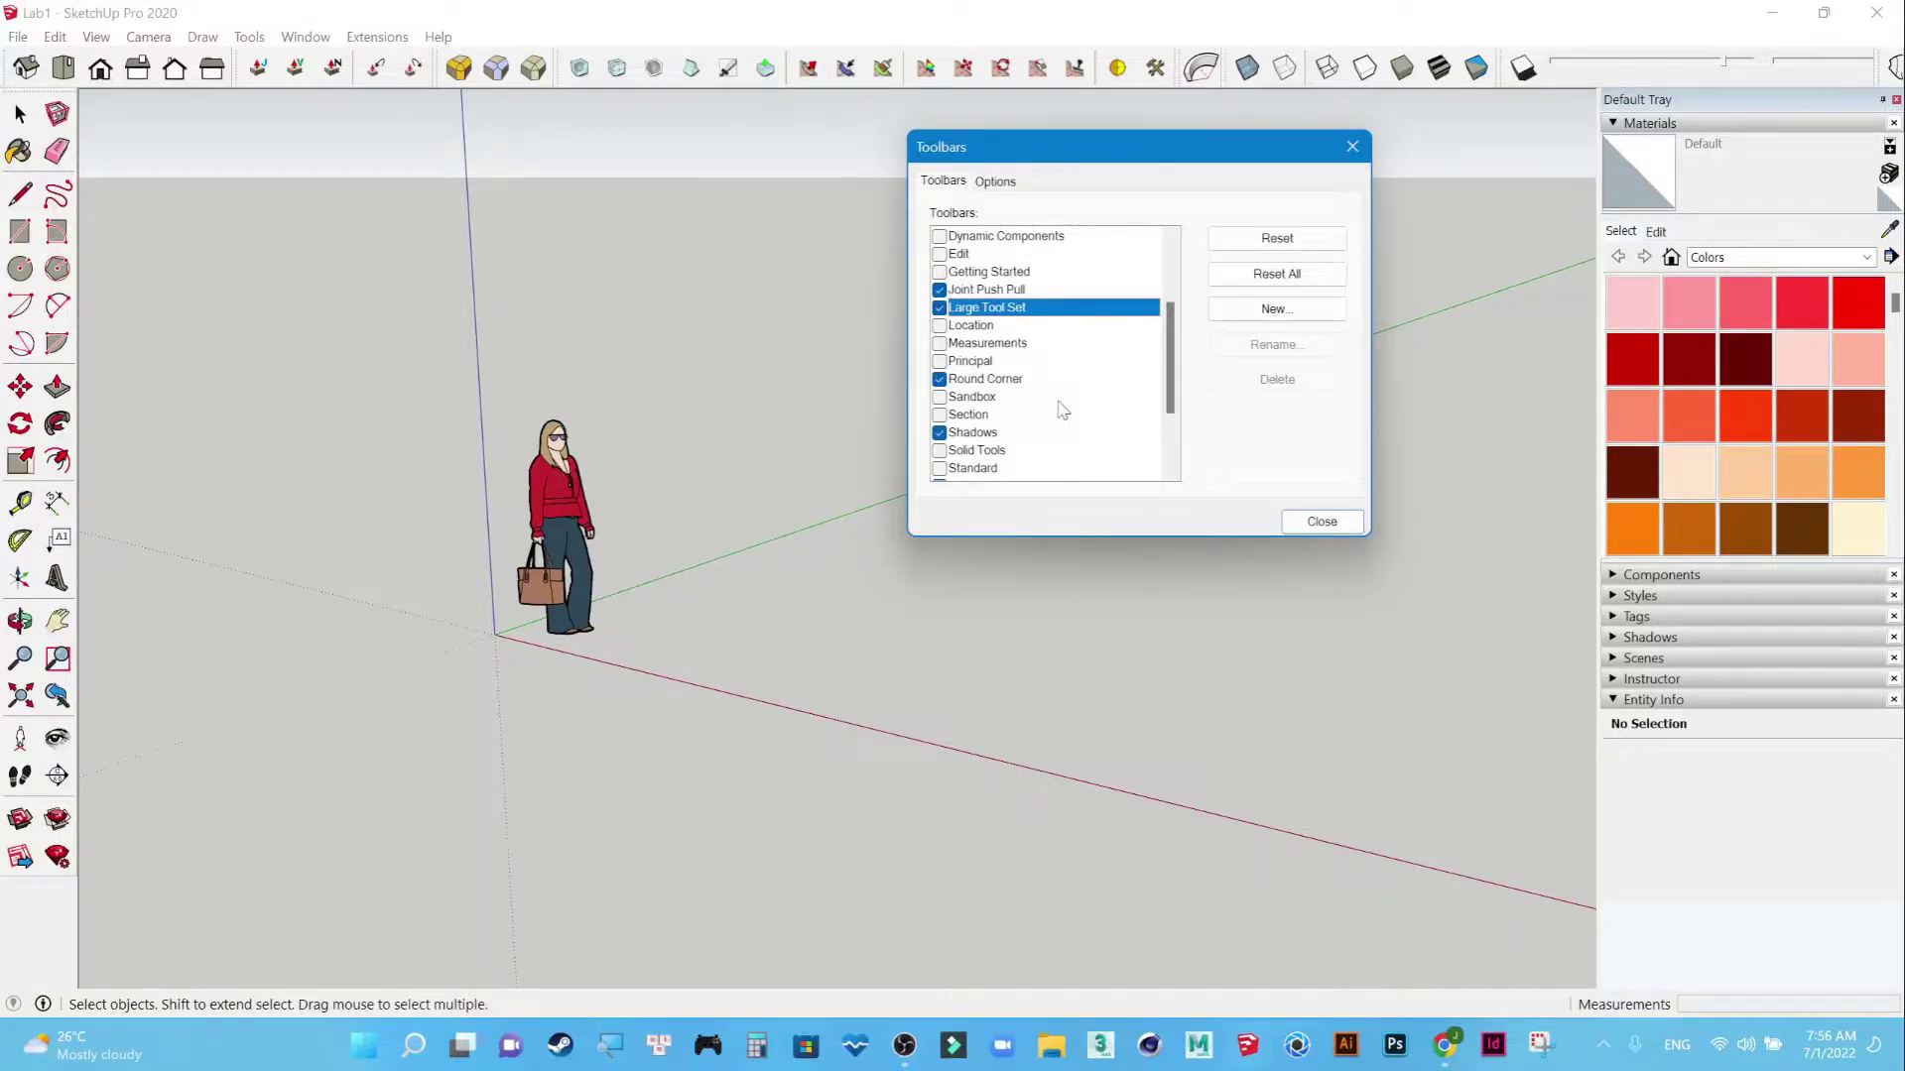
Check the Views toolbar and close the Toolbars list.
left_click_drag(1172, 369, 1172, 405)
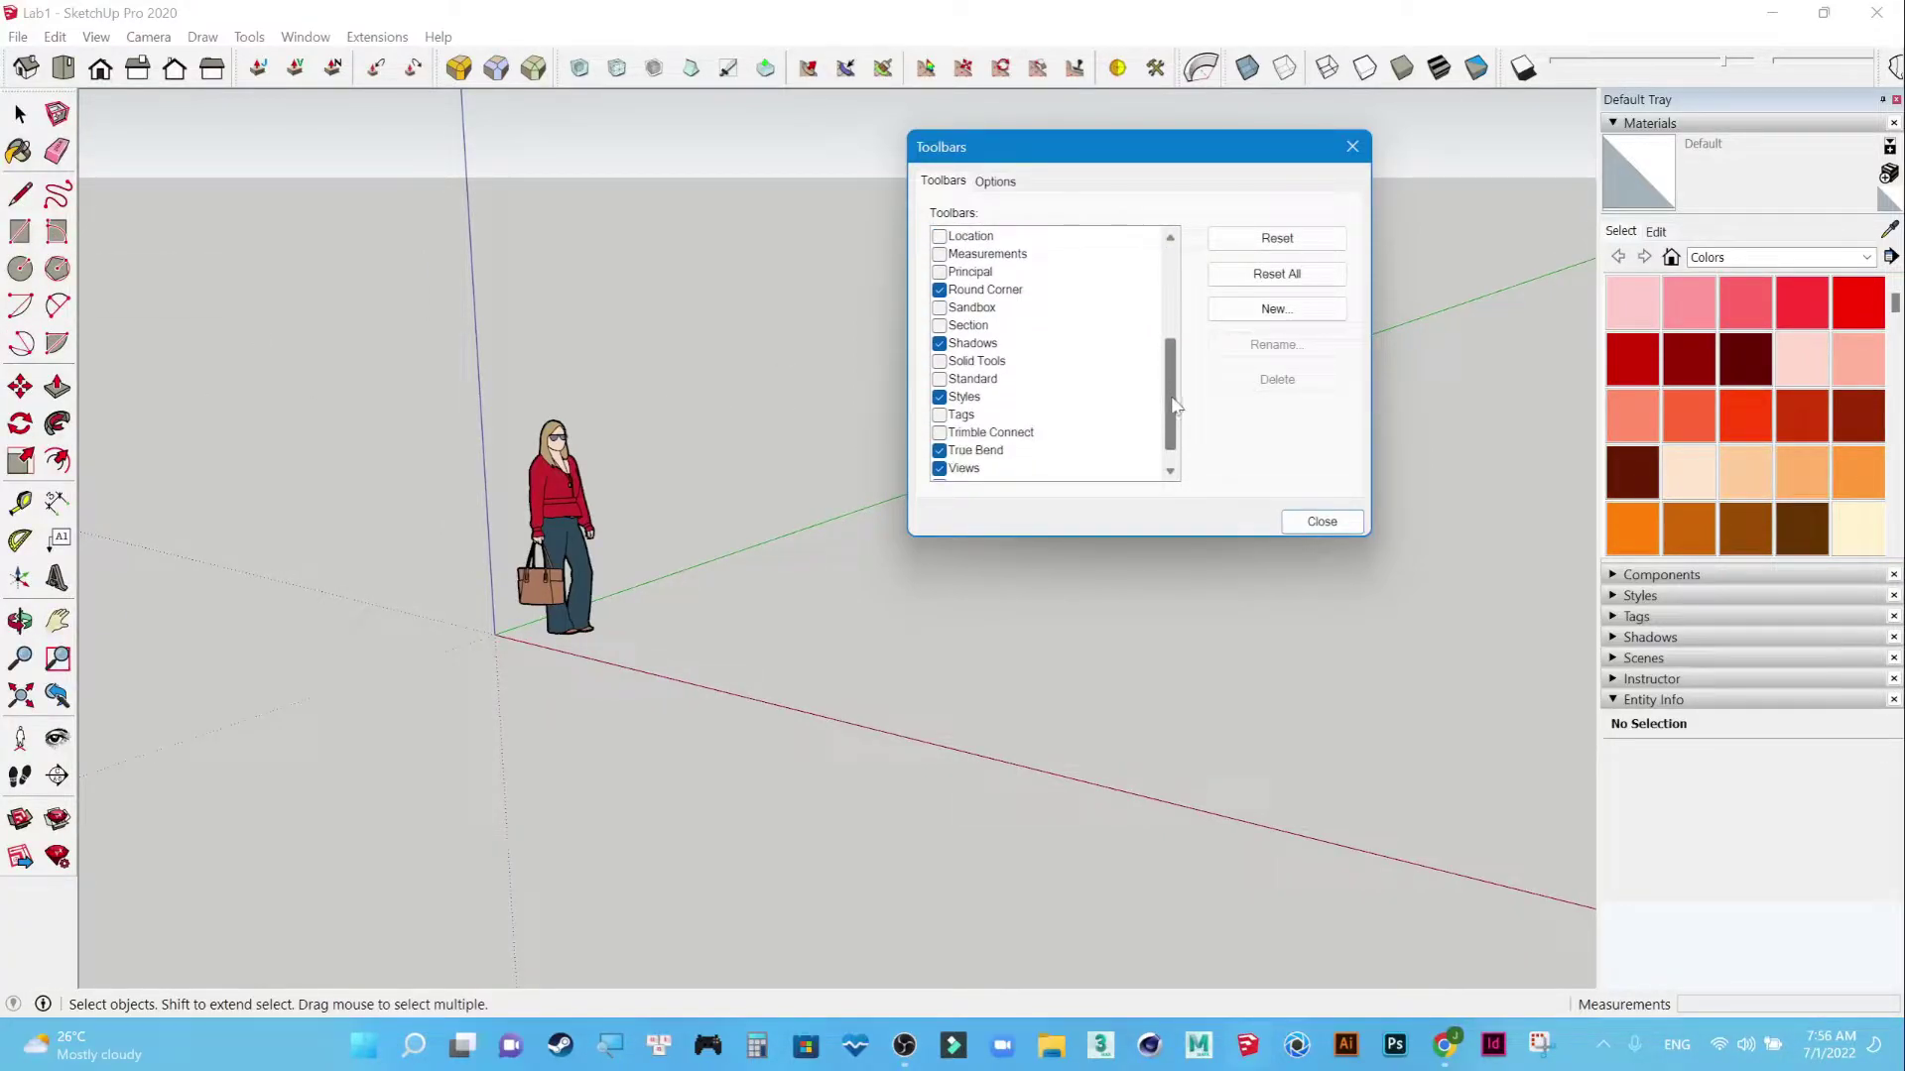
left_click_drag(1175, 405, 1178, 426)
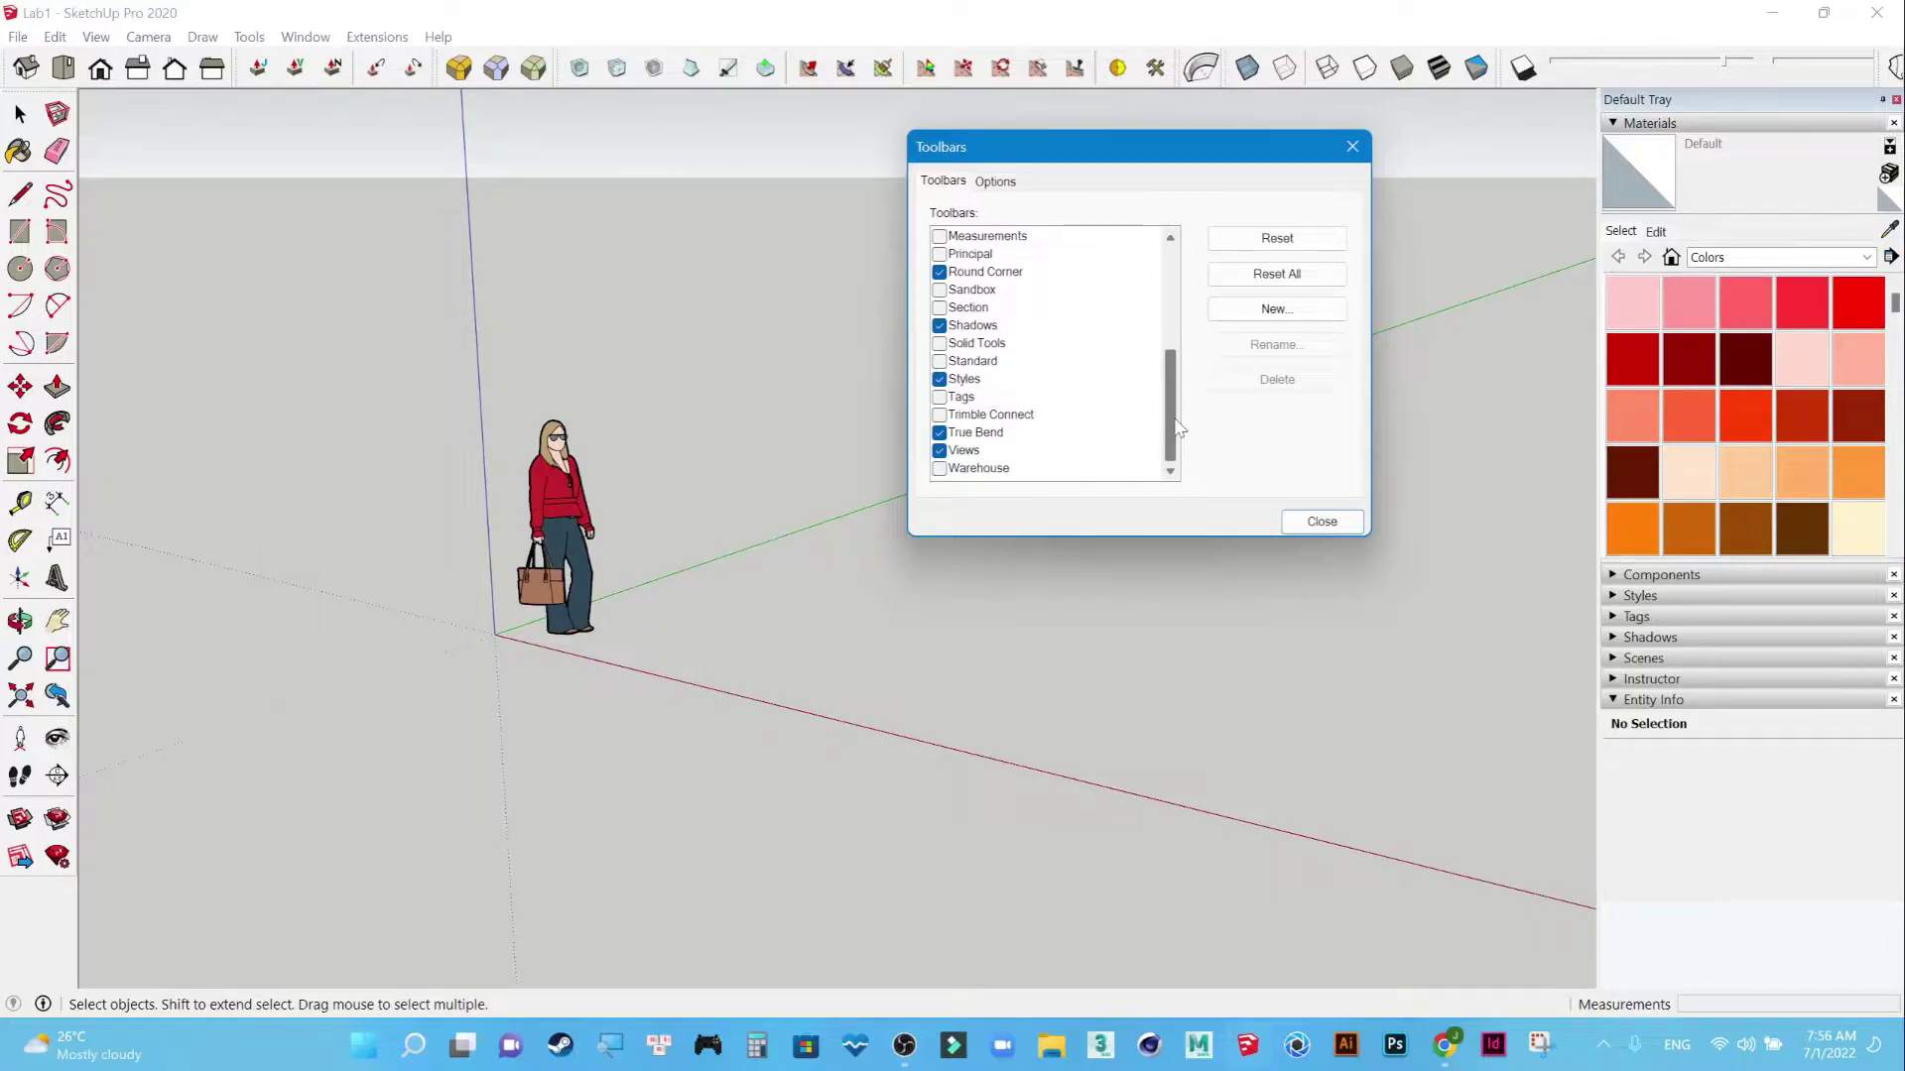
left_click(940, 452)
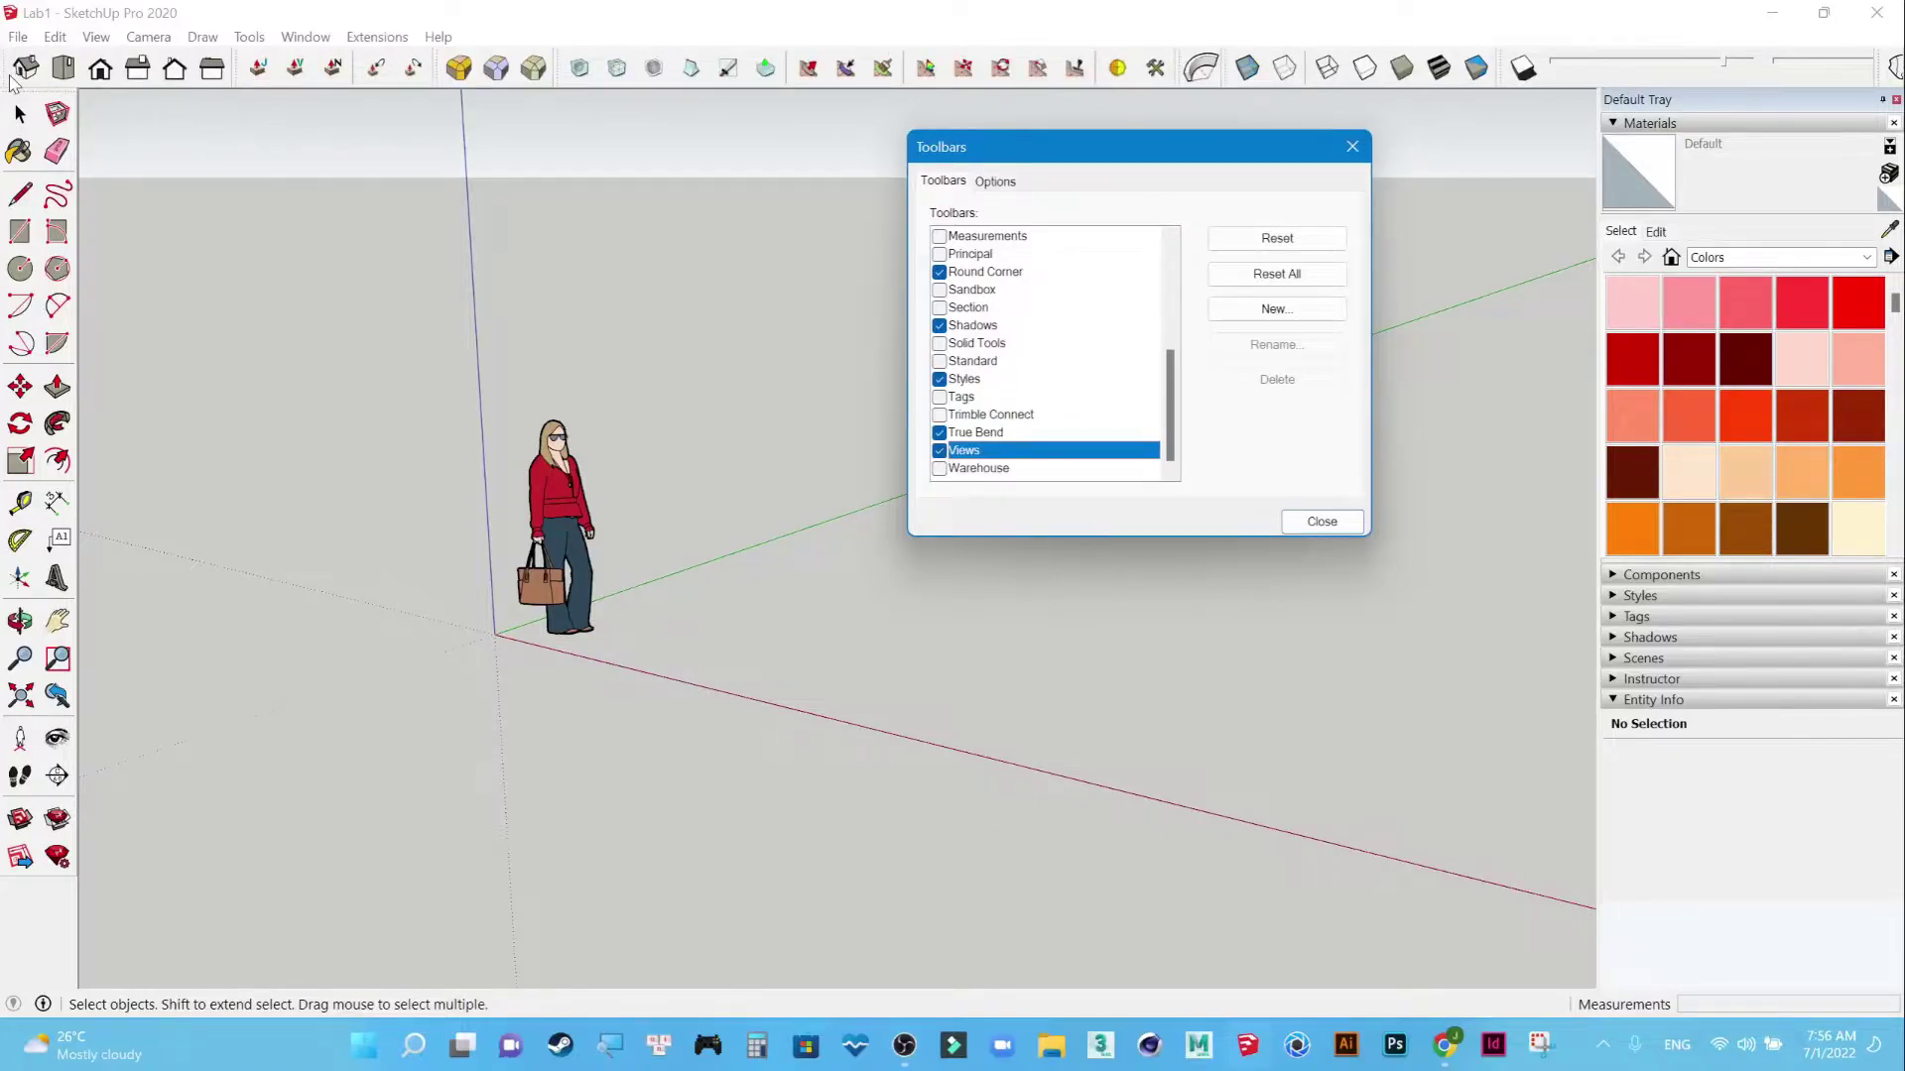
left_click(1322, 526)
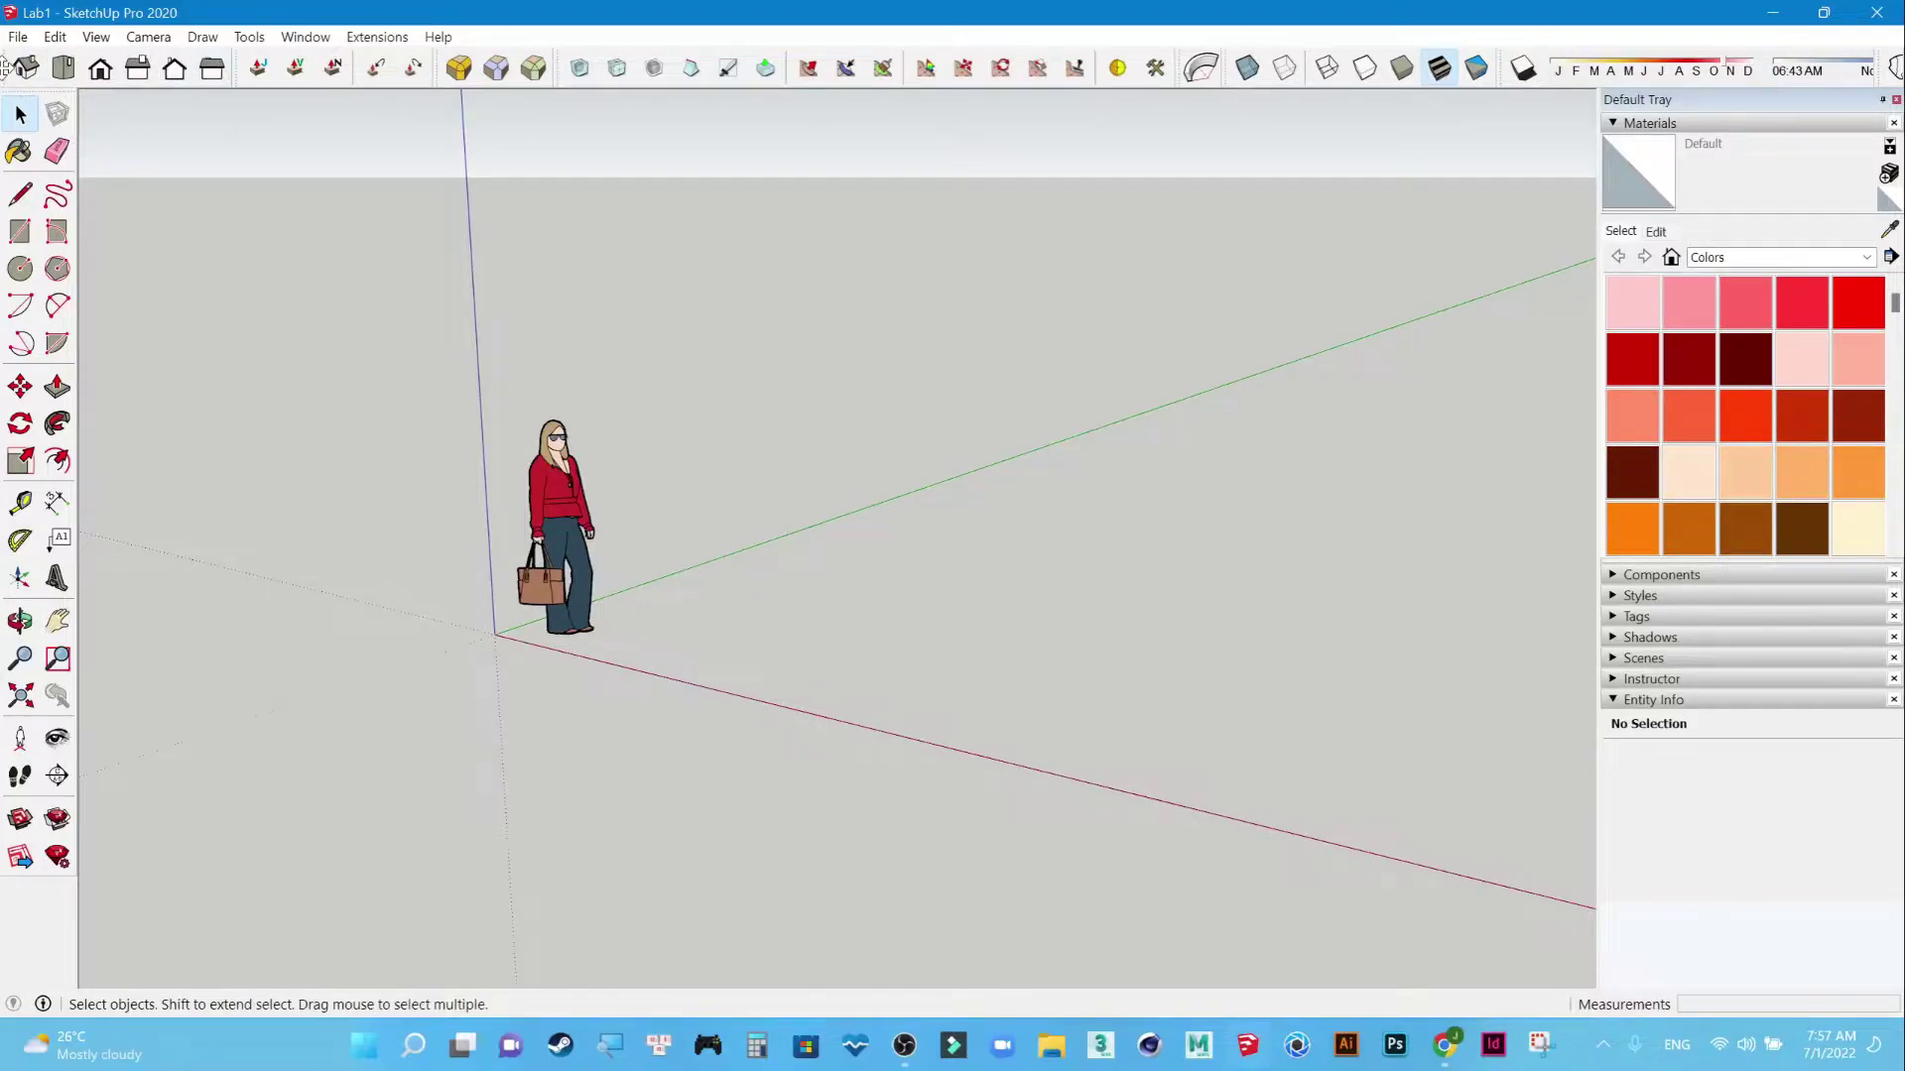
left_click_drag(5, 67, 838, 355)
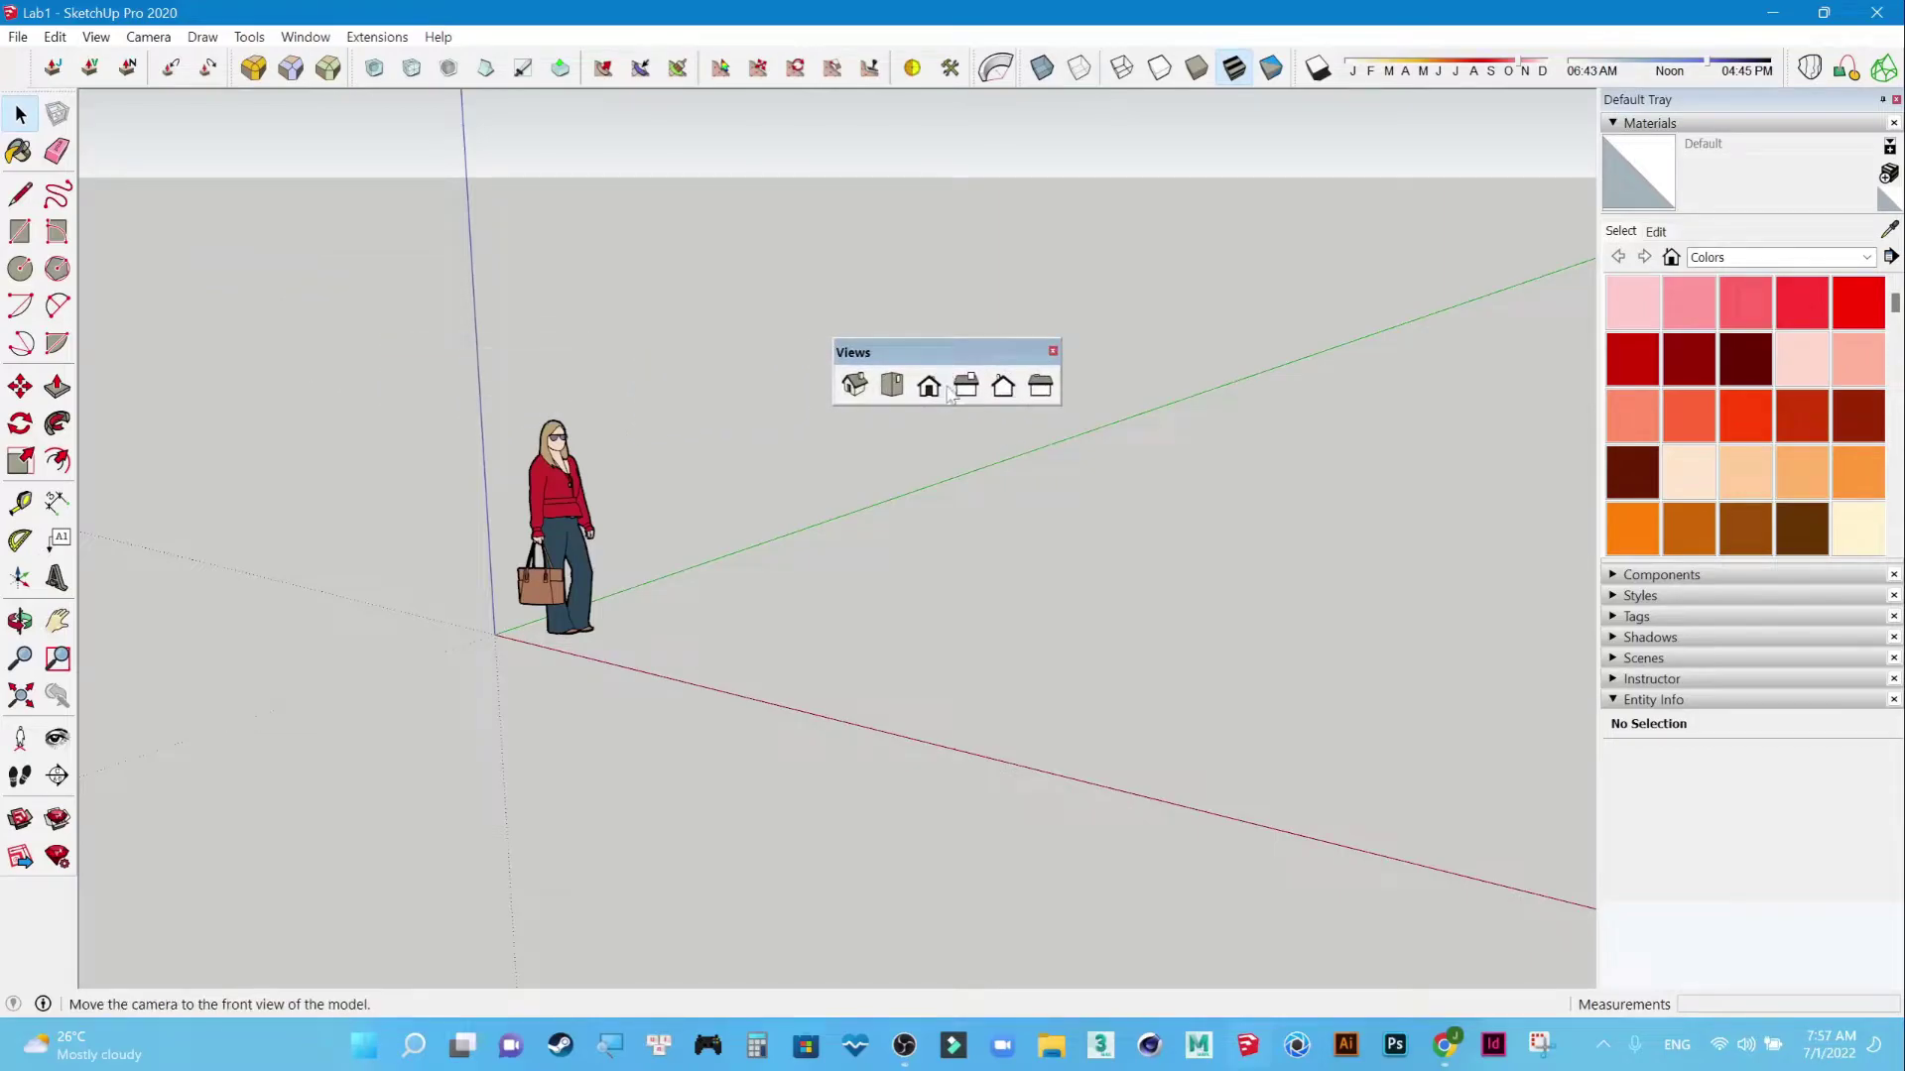
mouse_move(866, 347)
left_mouse_down()
mouse_move(1086, 162)
mouse_move(1031, 242)
left_mouse_up()
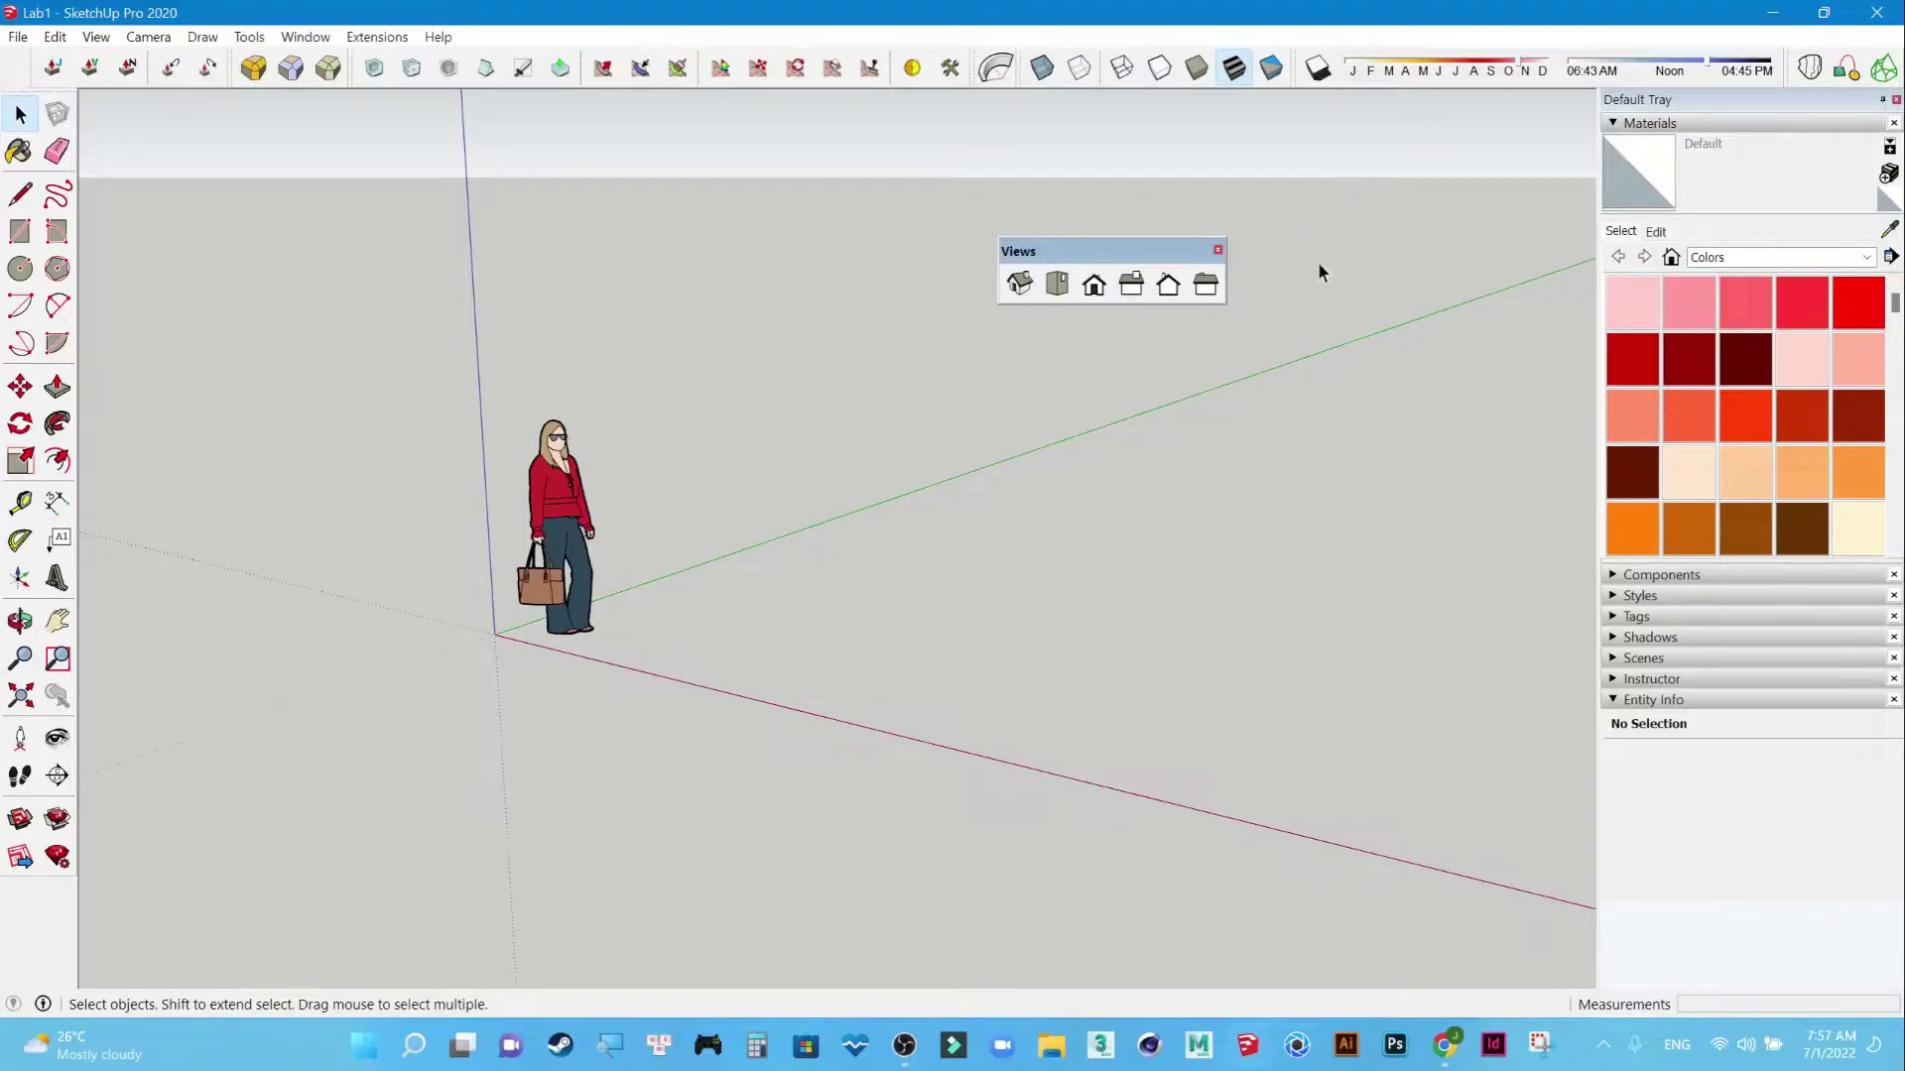
left_click_drag(1151, 256, 146, 67)
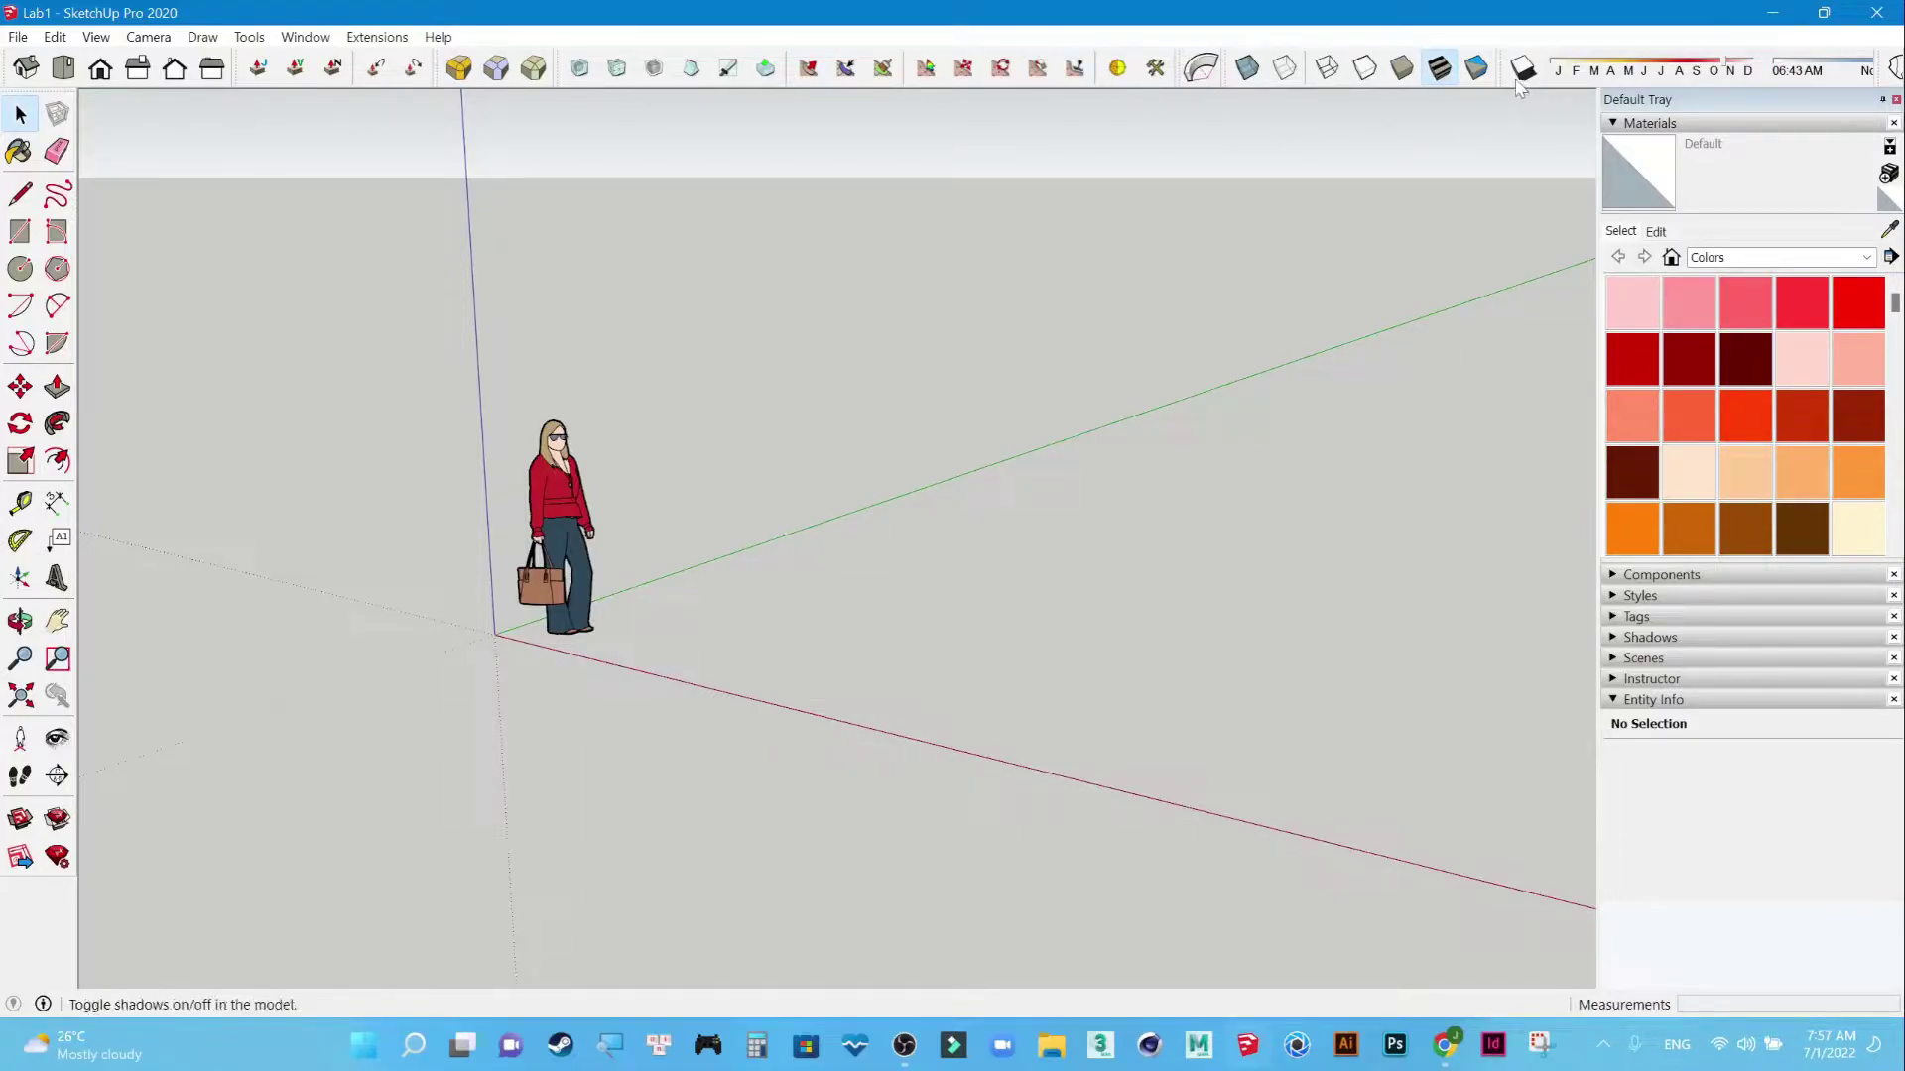
Float the Shadows toolbar over the canvas, re-dock the leftover toolbar, and select the scale figure.
left_click_drag(1508, 67, 848, 281)
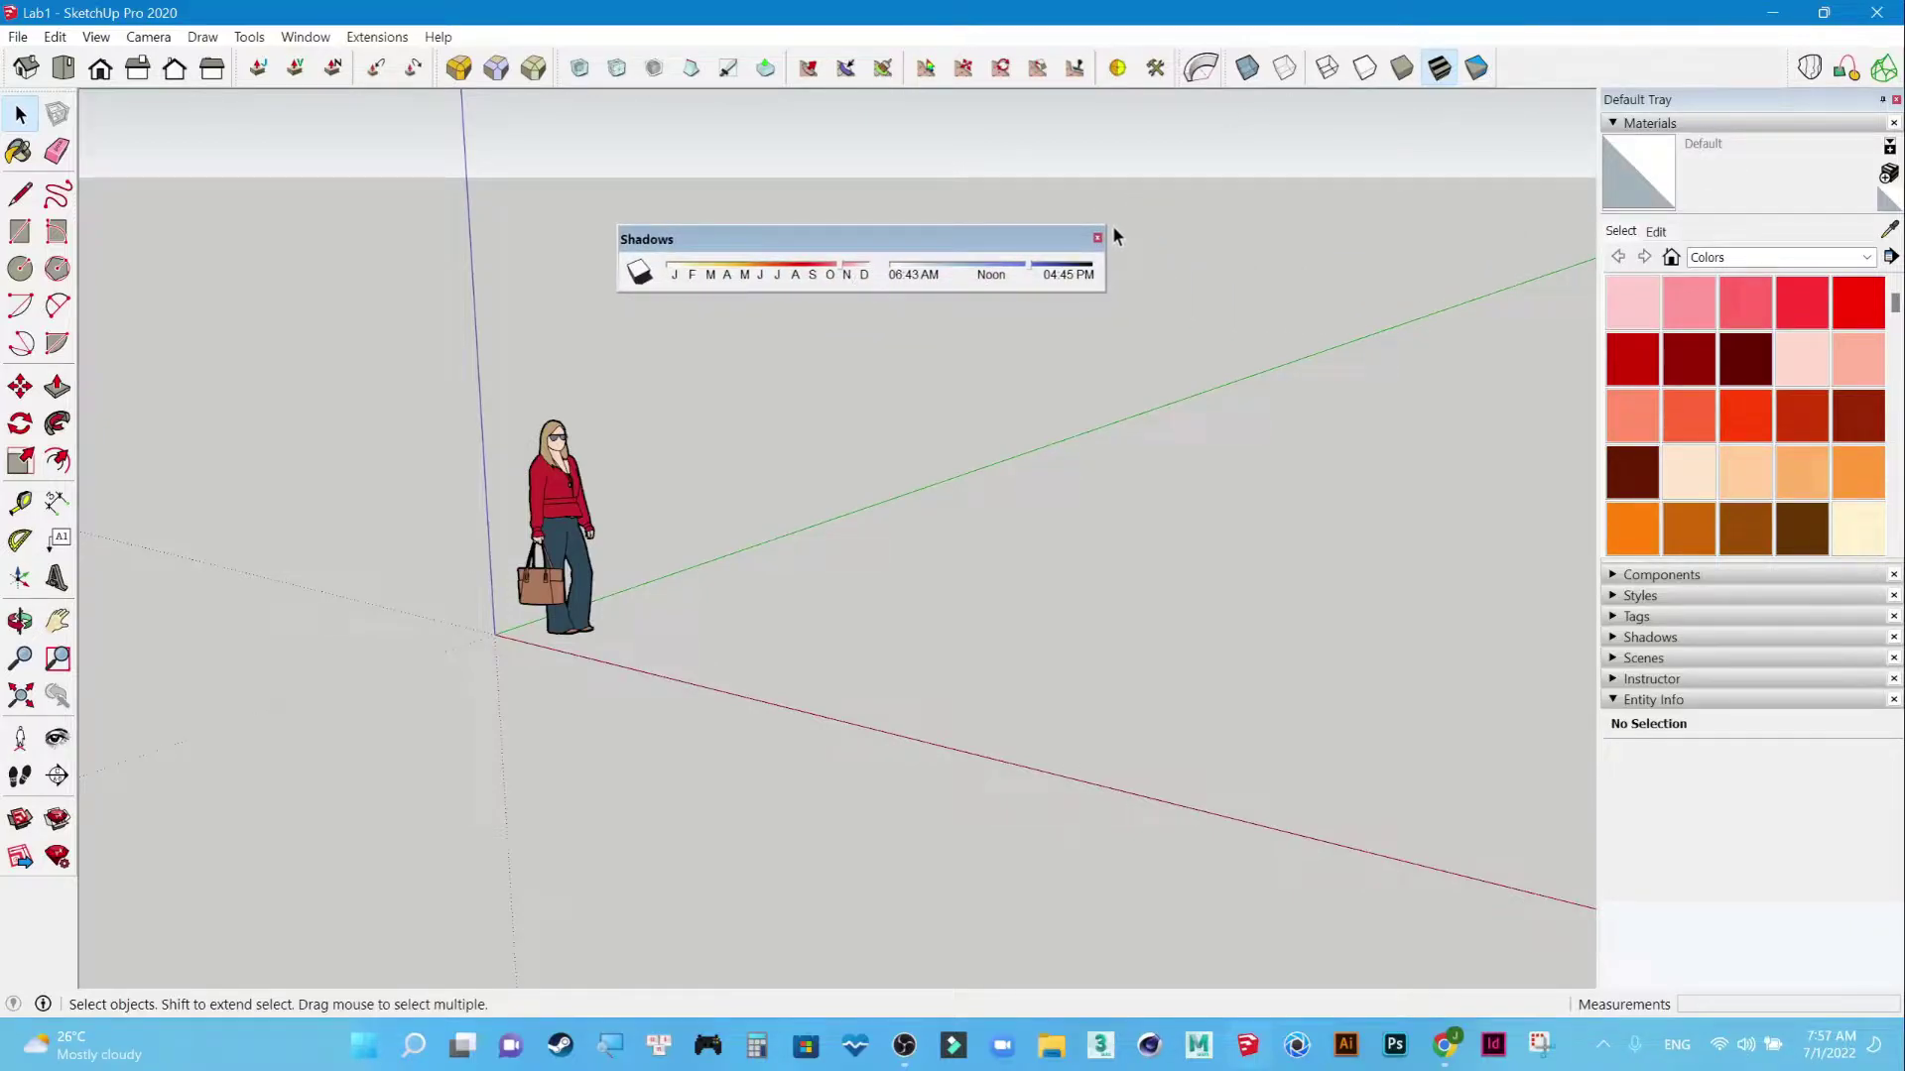
mouse_move(1035, 239)
left_mouse_down()
mouse_move(538, 132)
mouse_move(502, 107)
left_mouse_up()
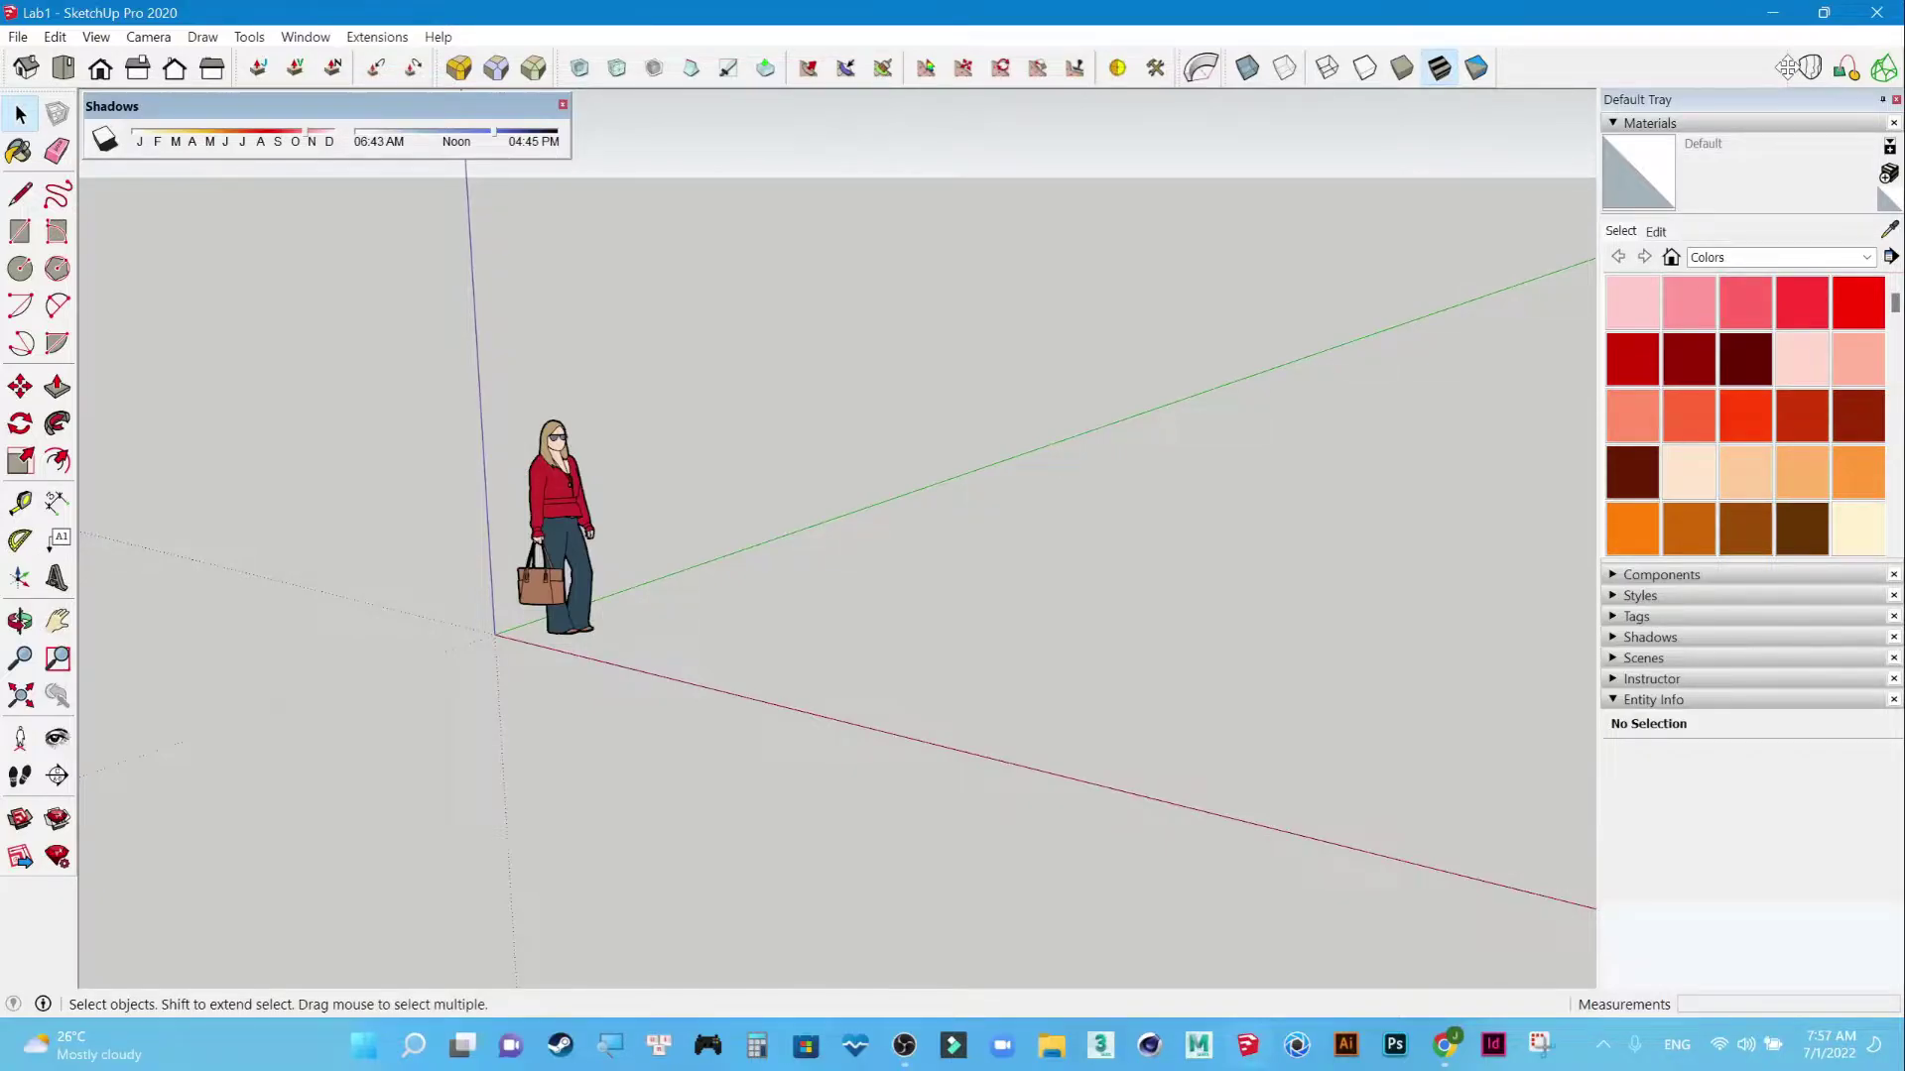
left_click_drag(1786, 67, 1498, 67)
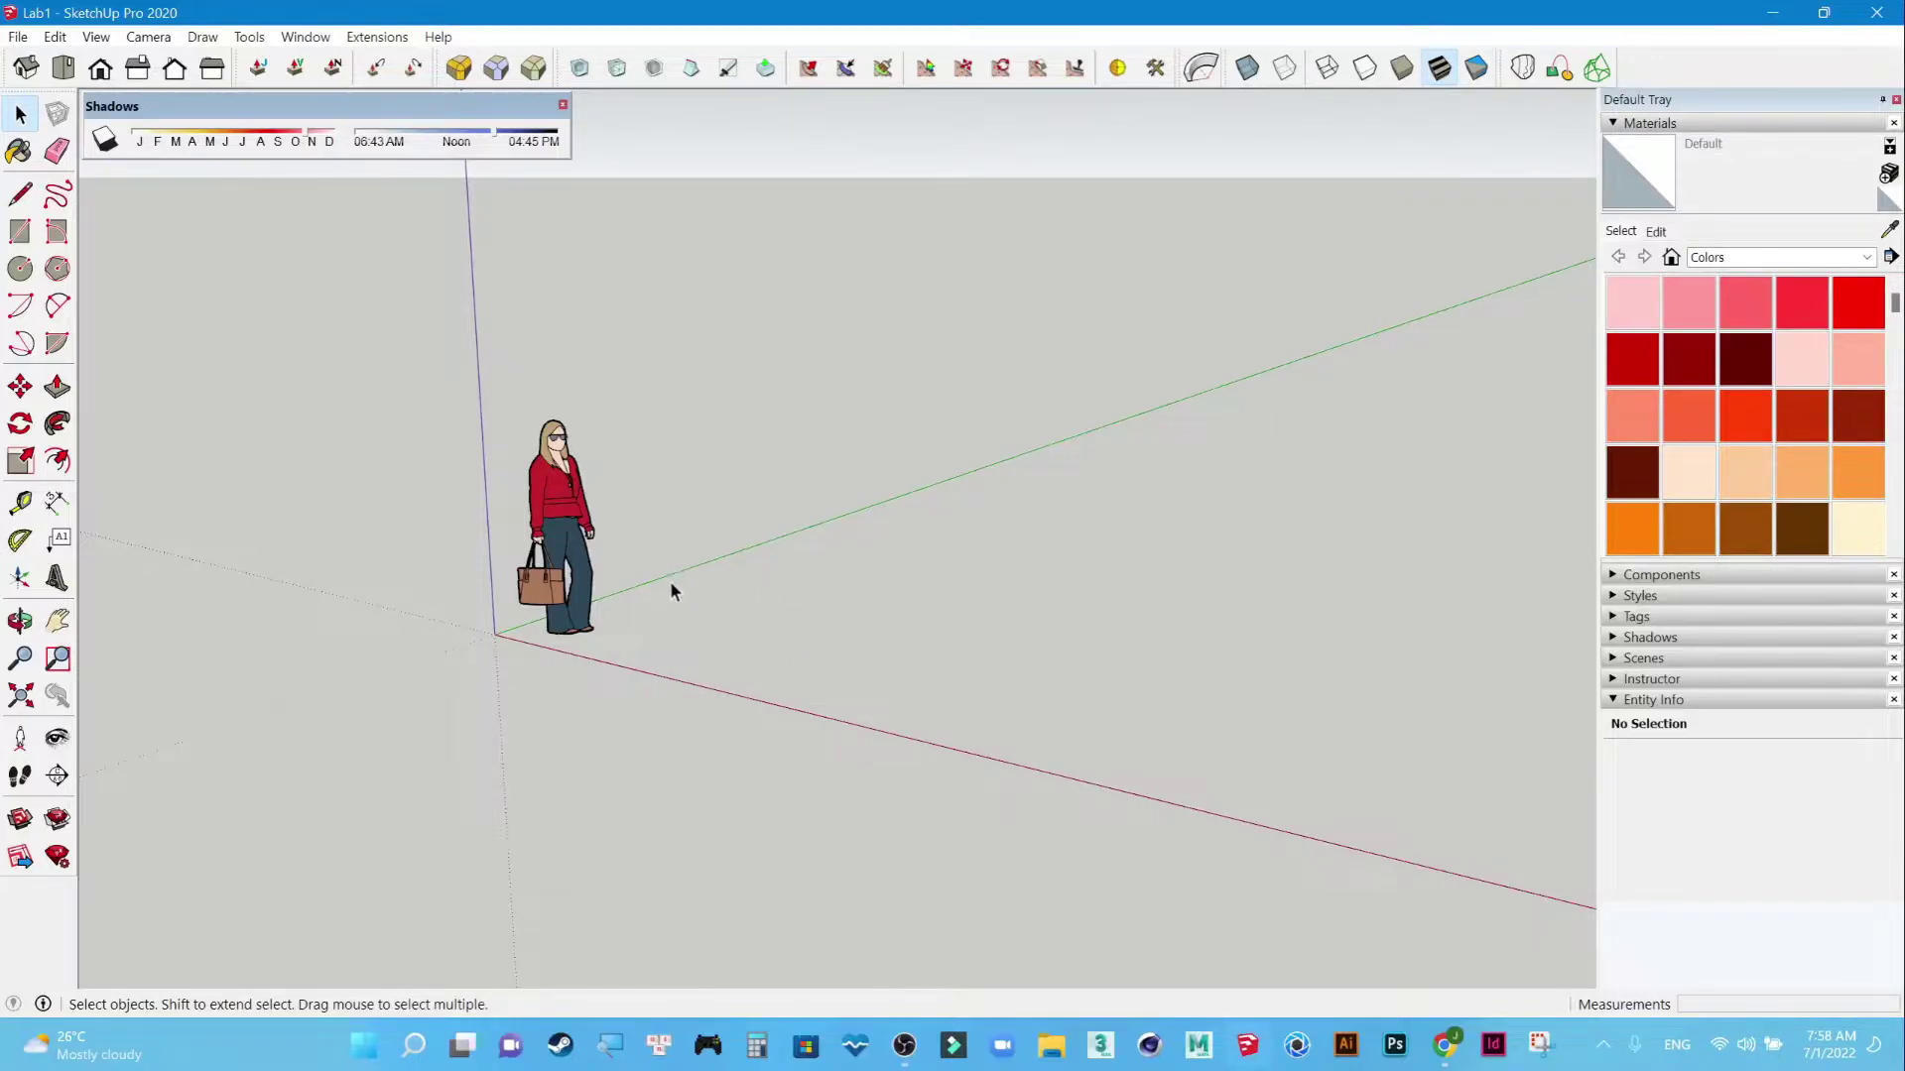
left_click(20, 117)
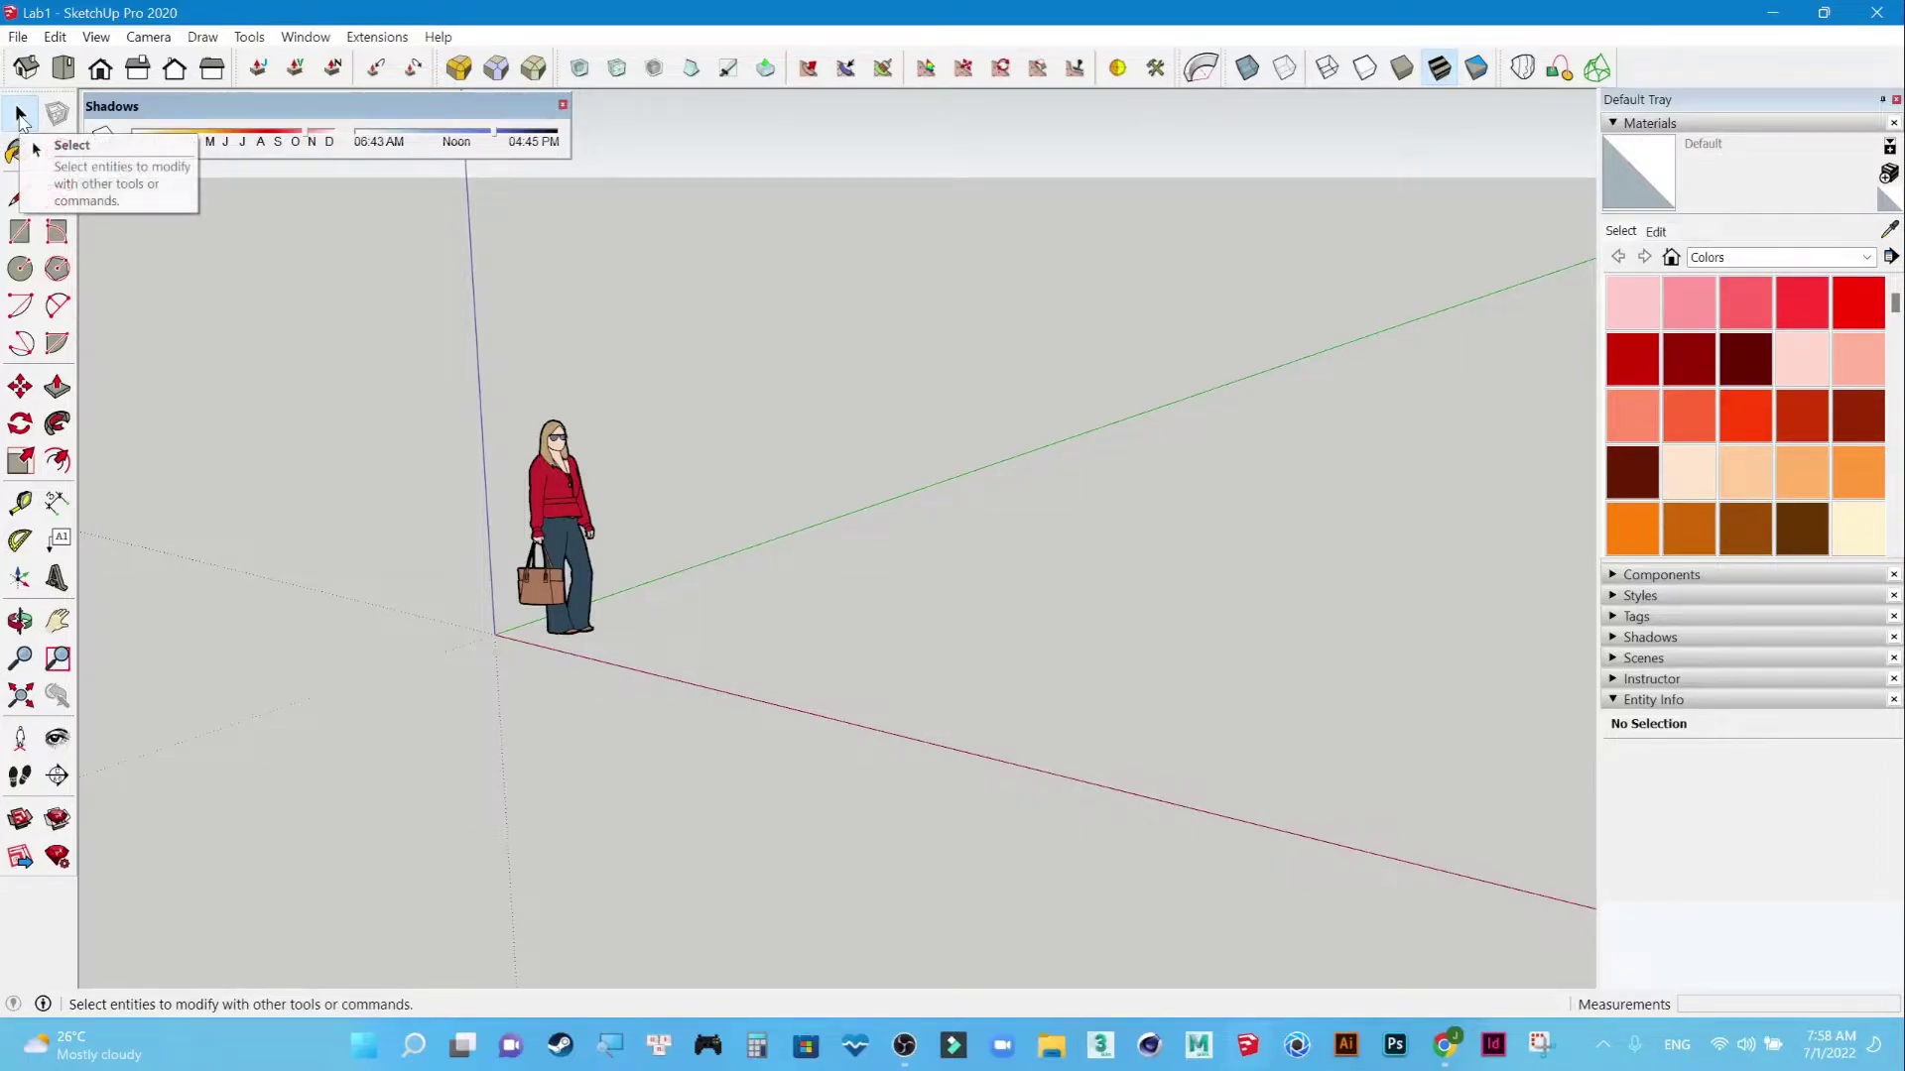
left_click(559, 503)
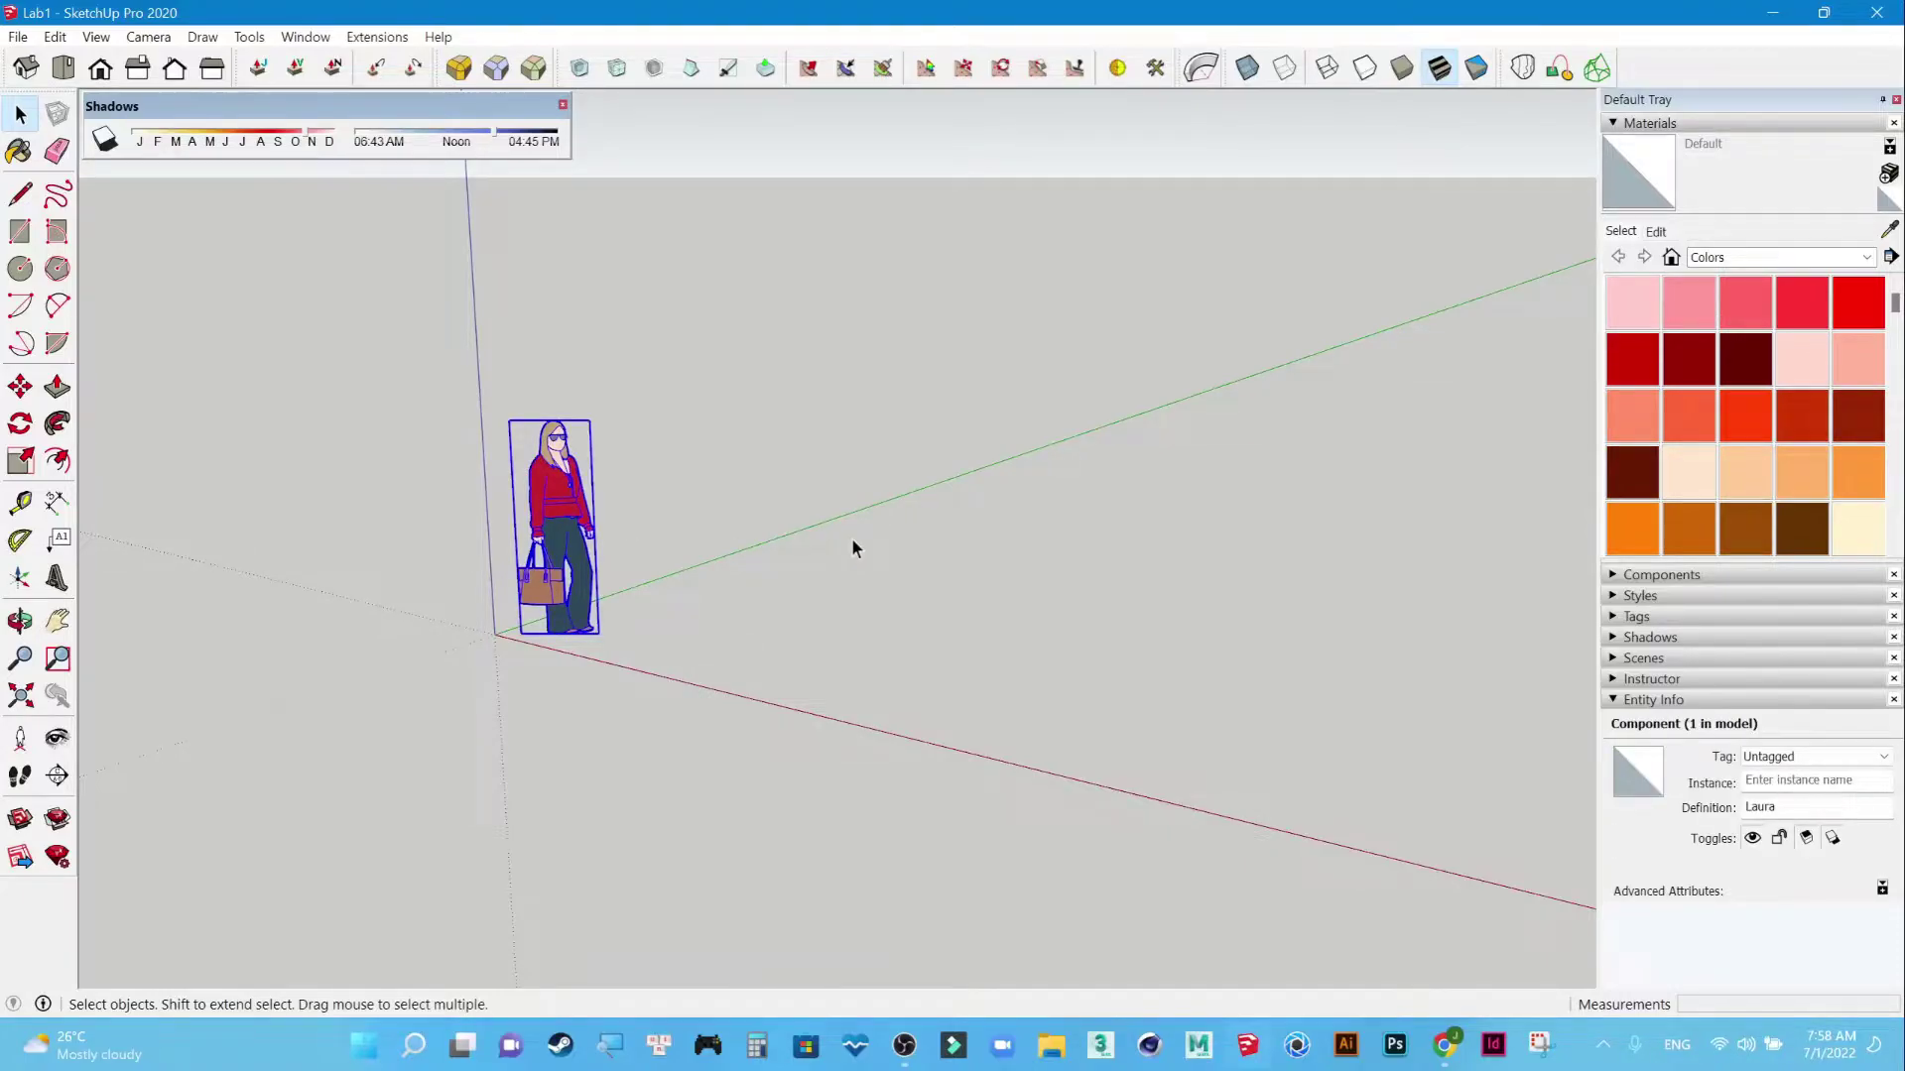
Delete the selected scale figure and zoom out slightly.
key("Delete")
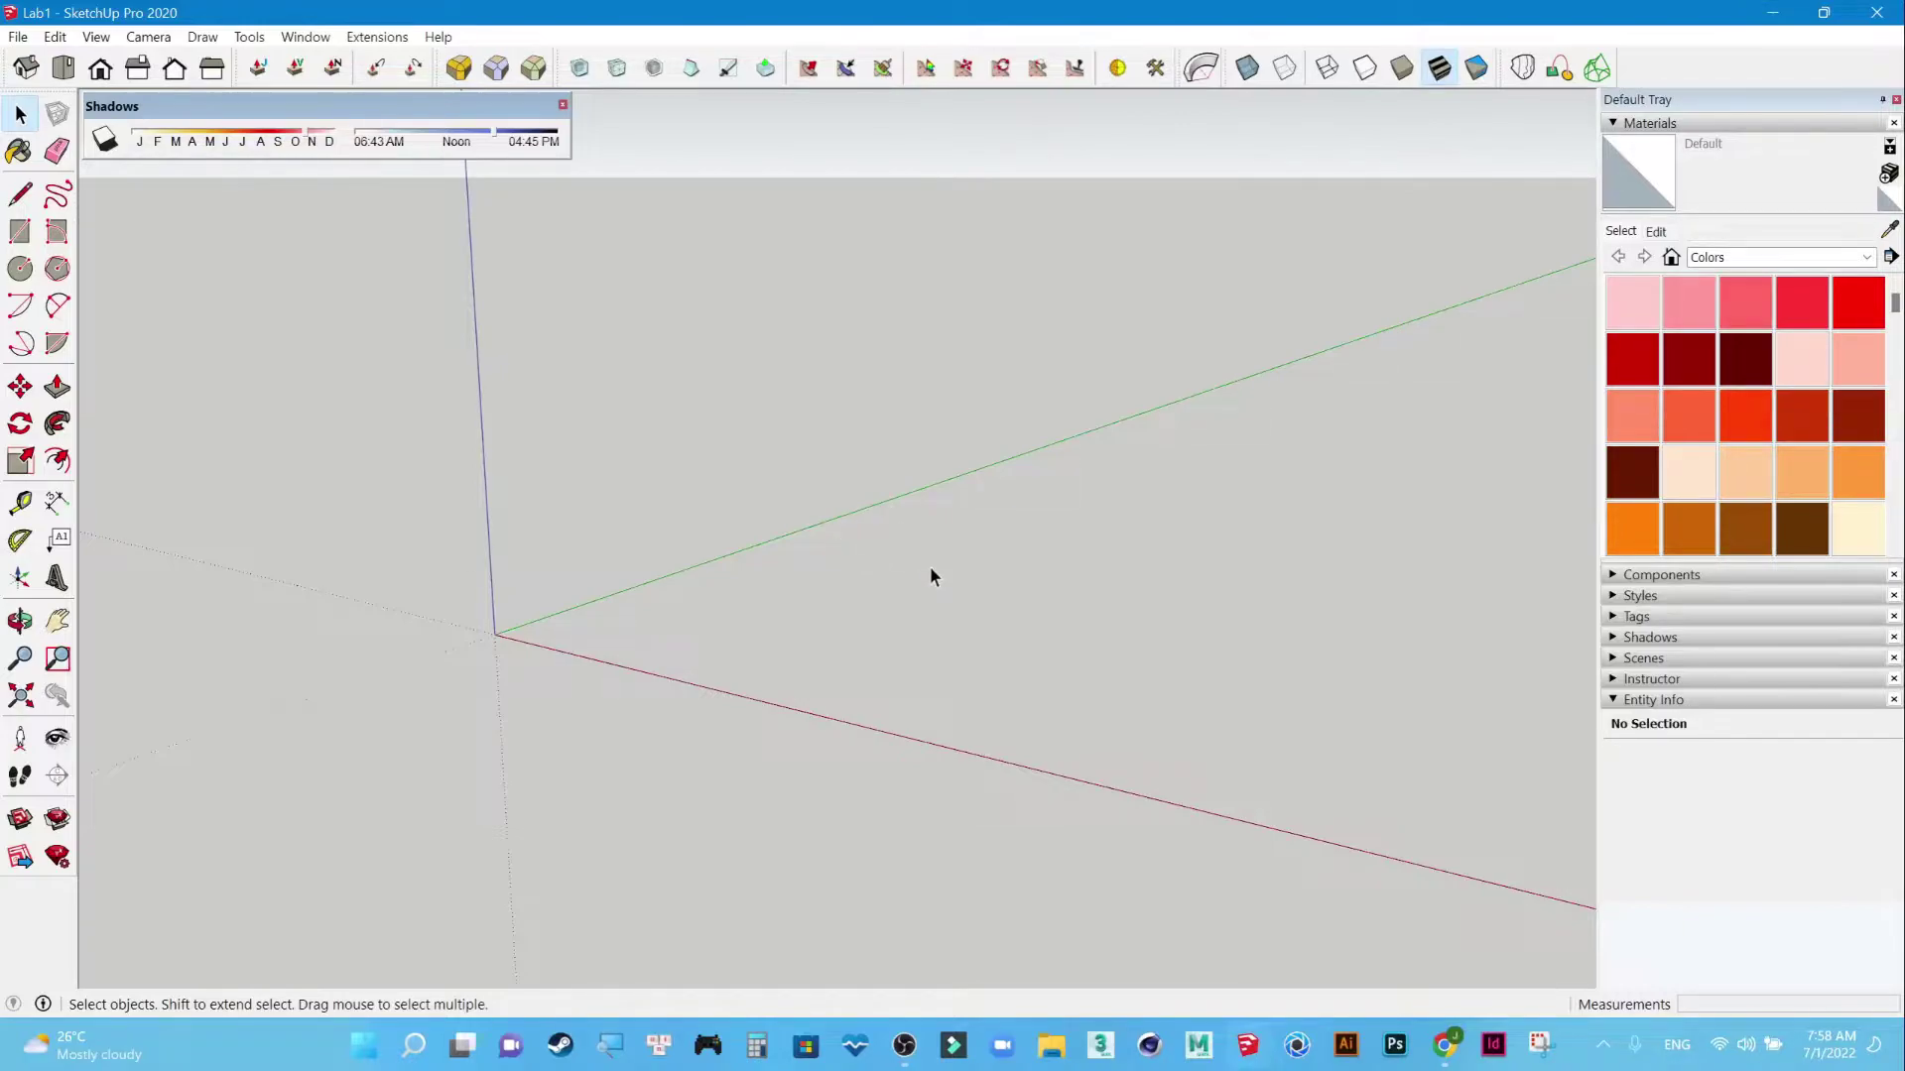
scroll(645, 506, "down", 1)
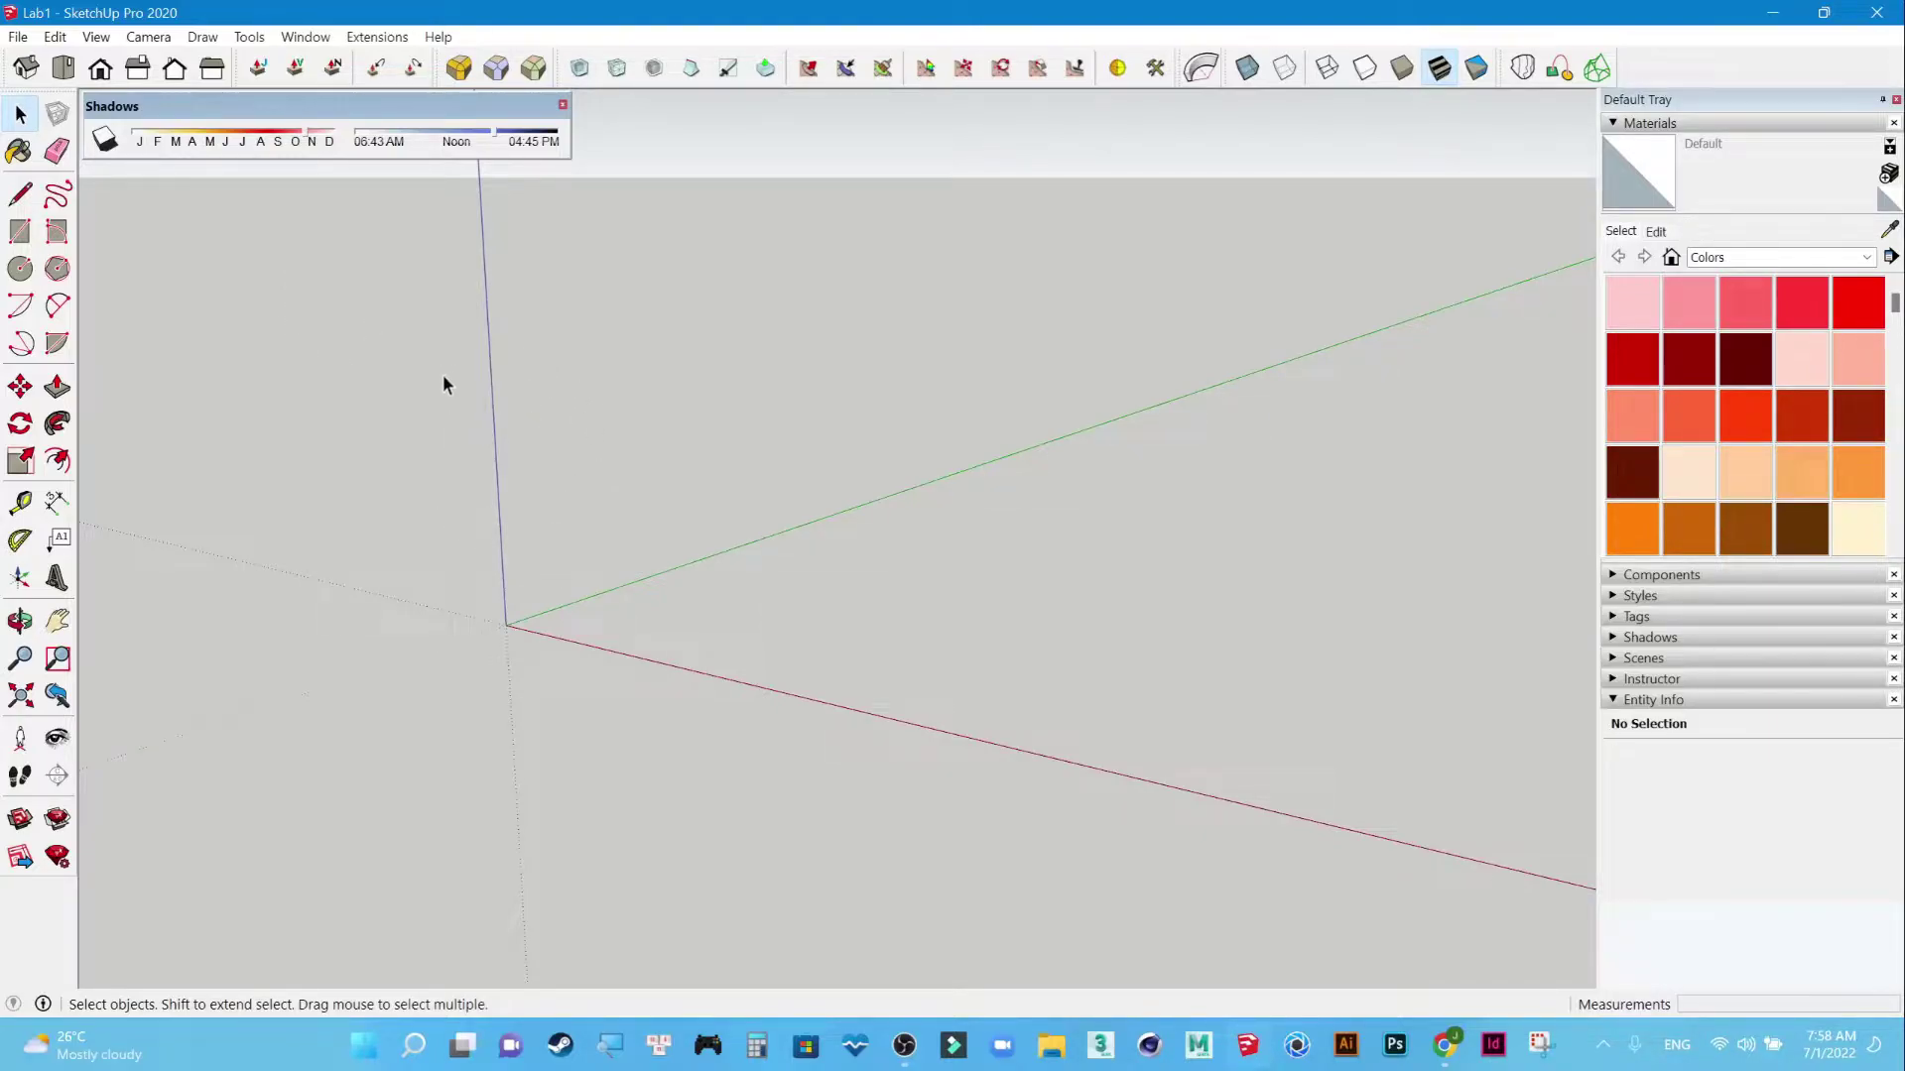
Zoom in and out, then orbit to view the empty model's axes from a new angle.
left_click(21, 196)
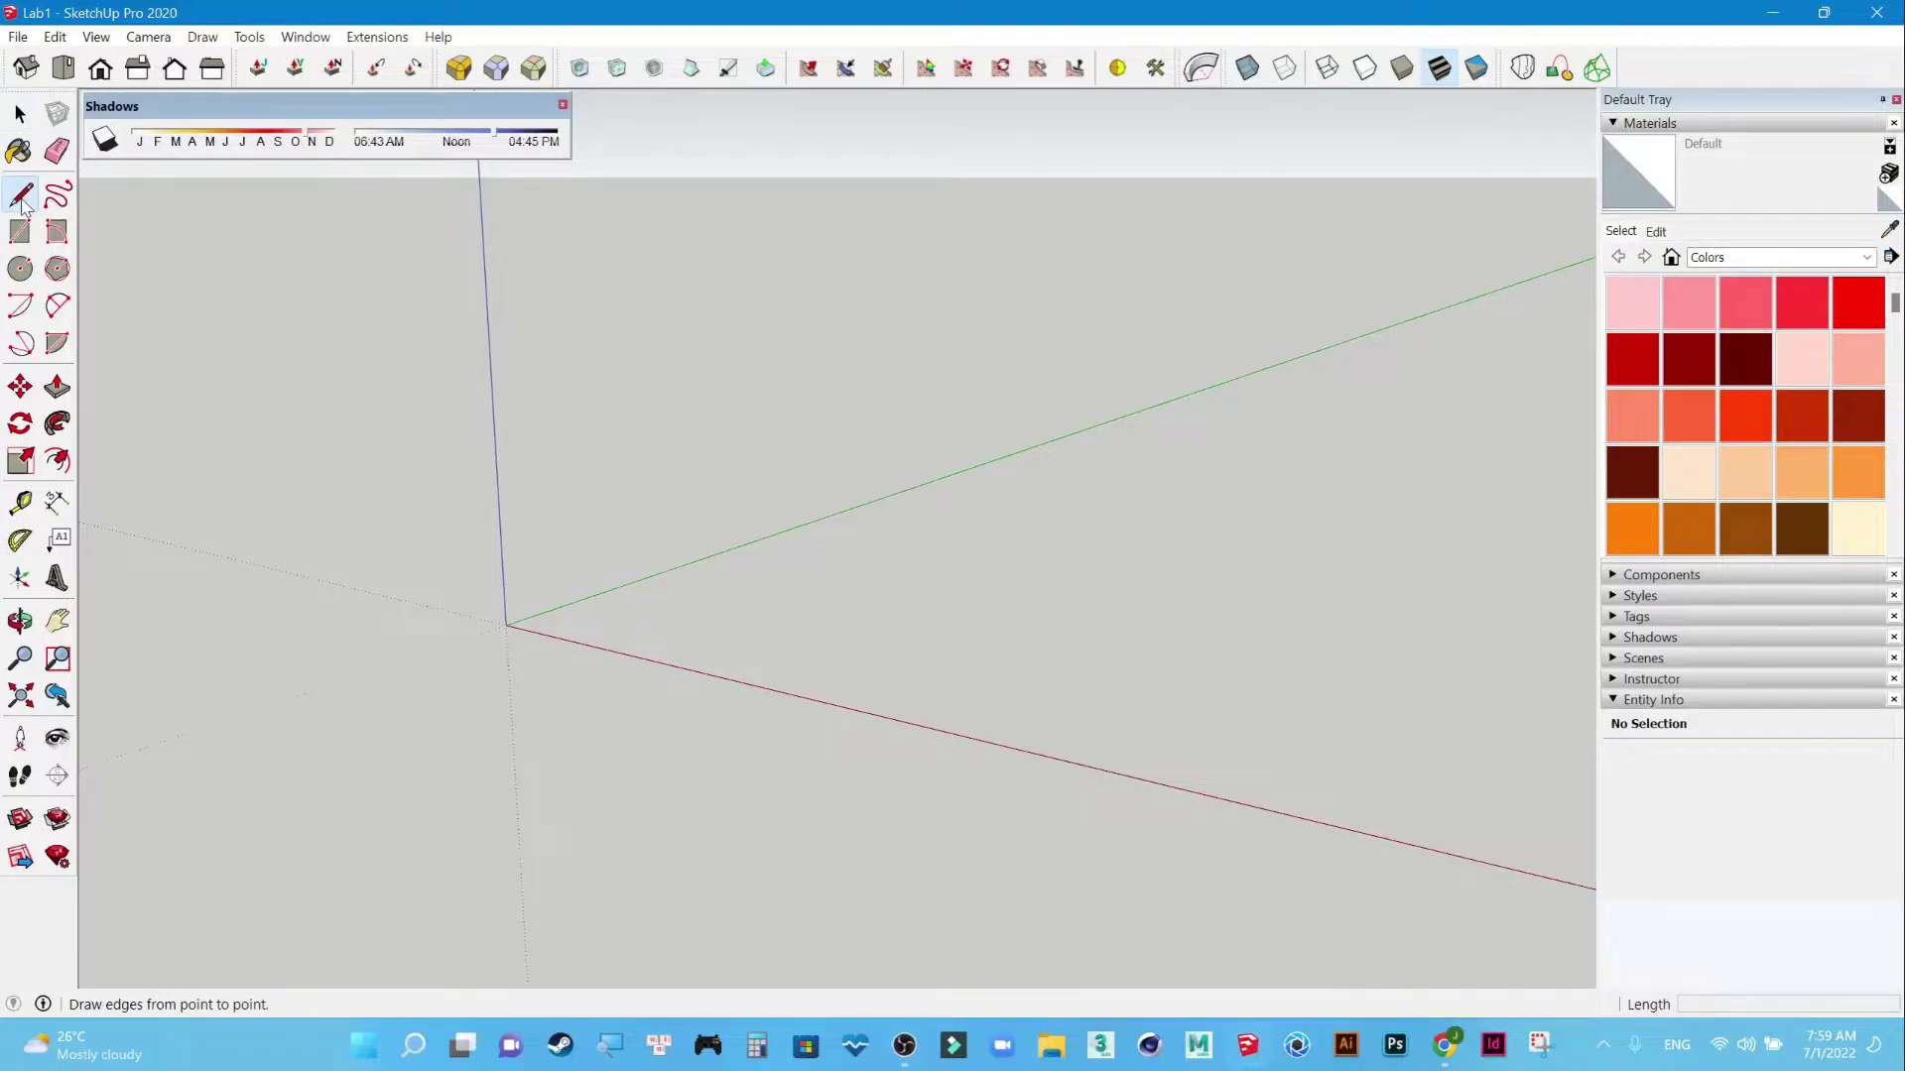
left_click(21, 115)
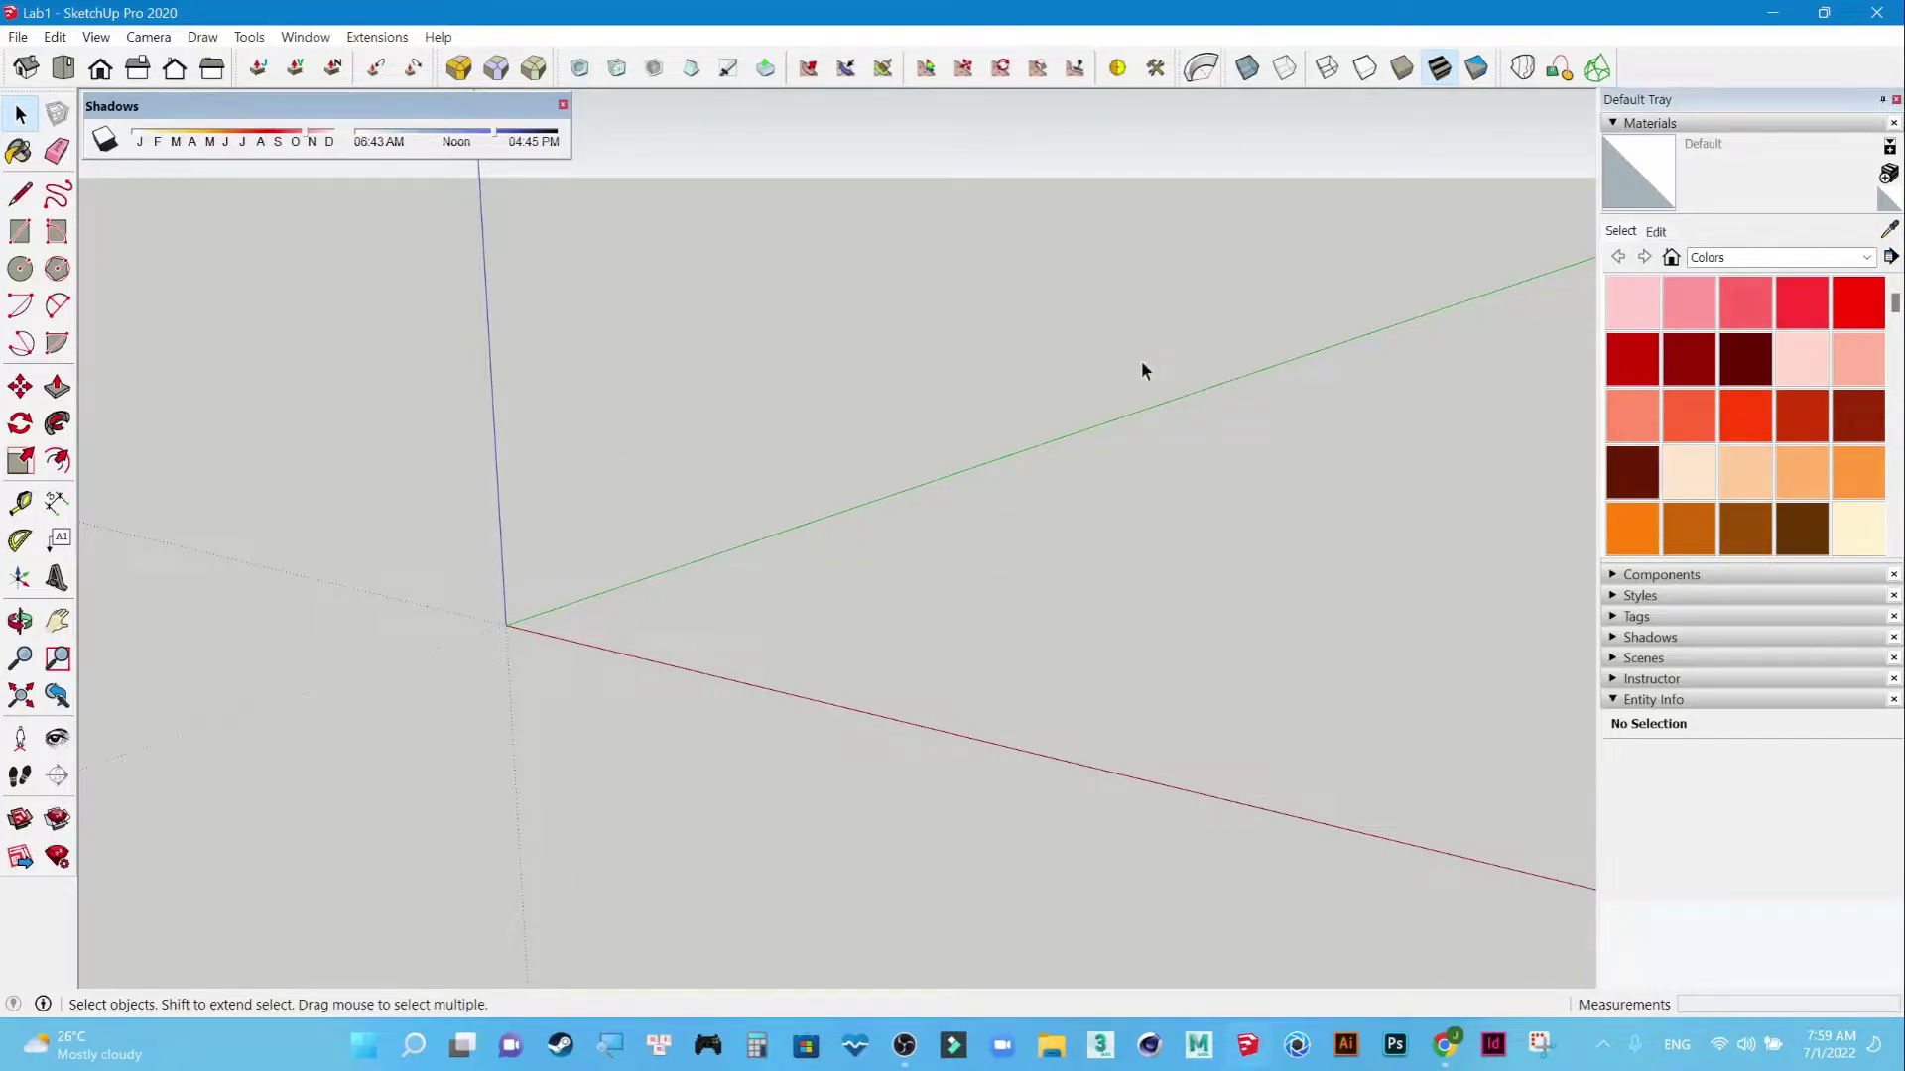
scroll(557, 610, "up", 2)
scroll(556, 610, "up", 2)
scroll(556, 611, "up", 2)
scroll(556, 611, "down", 2)
scroll(557, 610, "down", 1)
scroll(556, 610, "down", 1)
scroll(555, 599, "up", 1)
scroll(558, 586, "up", 1)
scroll(562, 580, "up", 1)
scroll(562, 579, "down", 2)
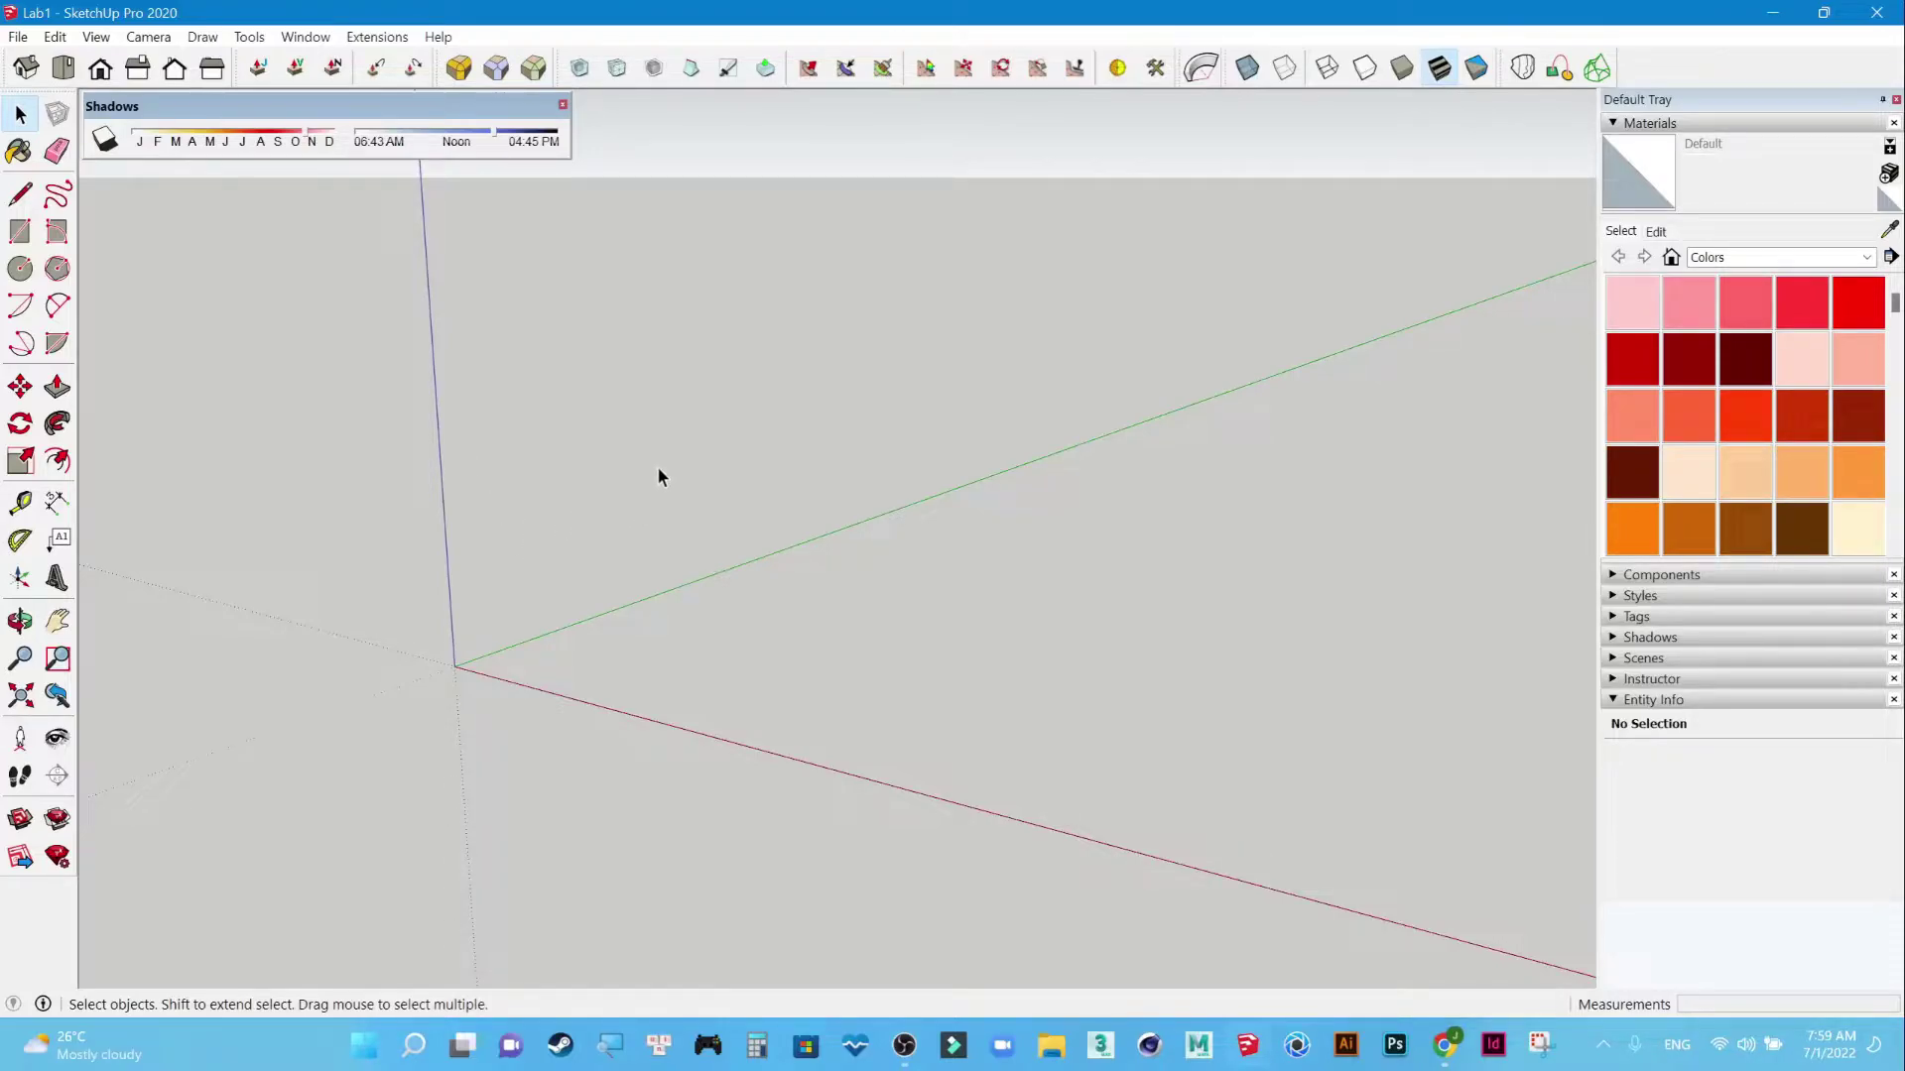
middle_click_drag(569, 646, 569, 645)
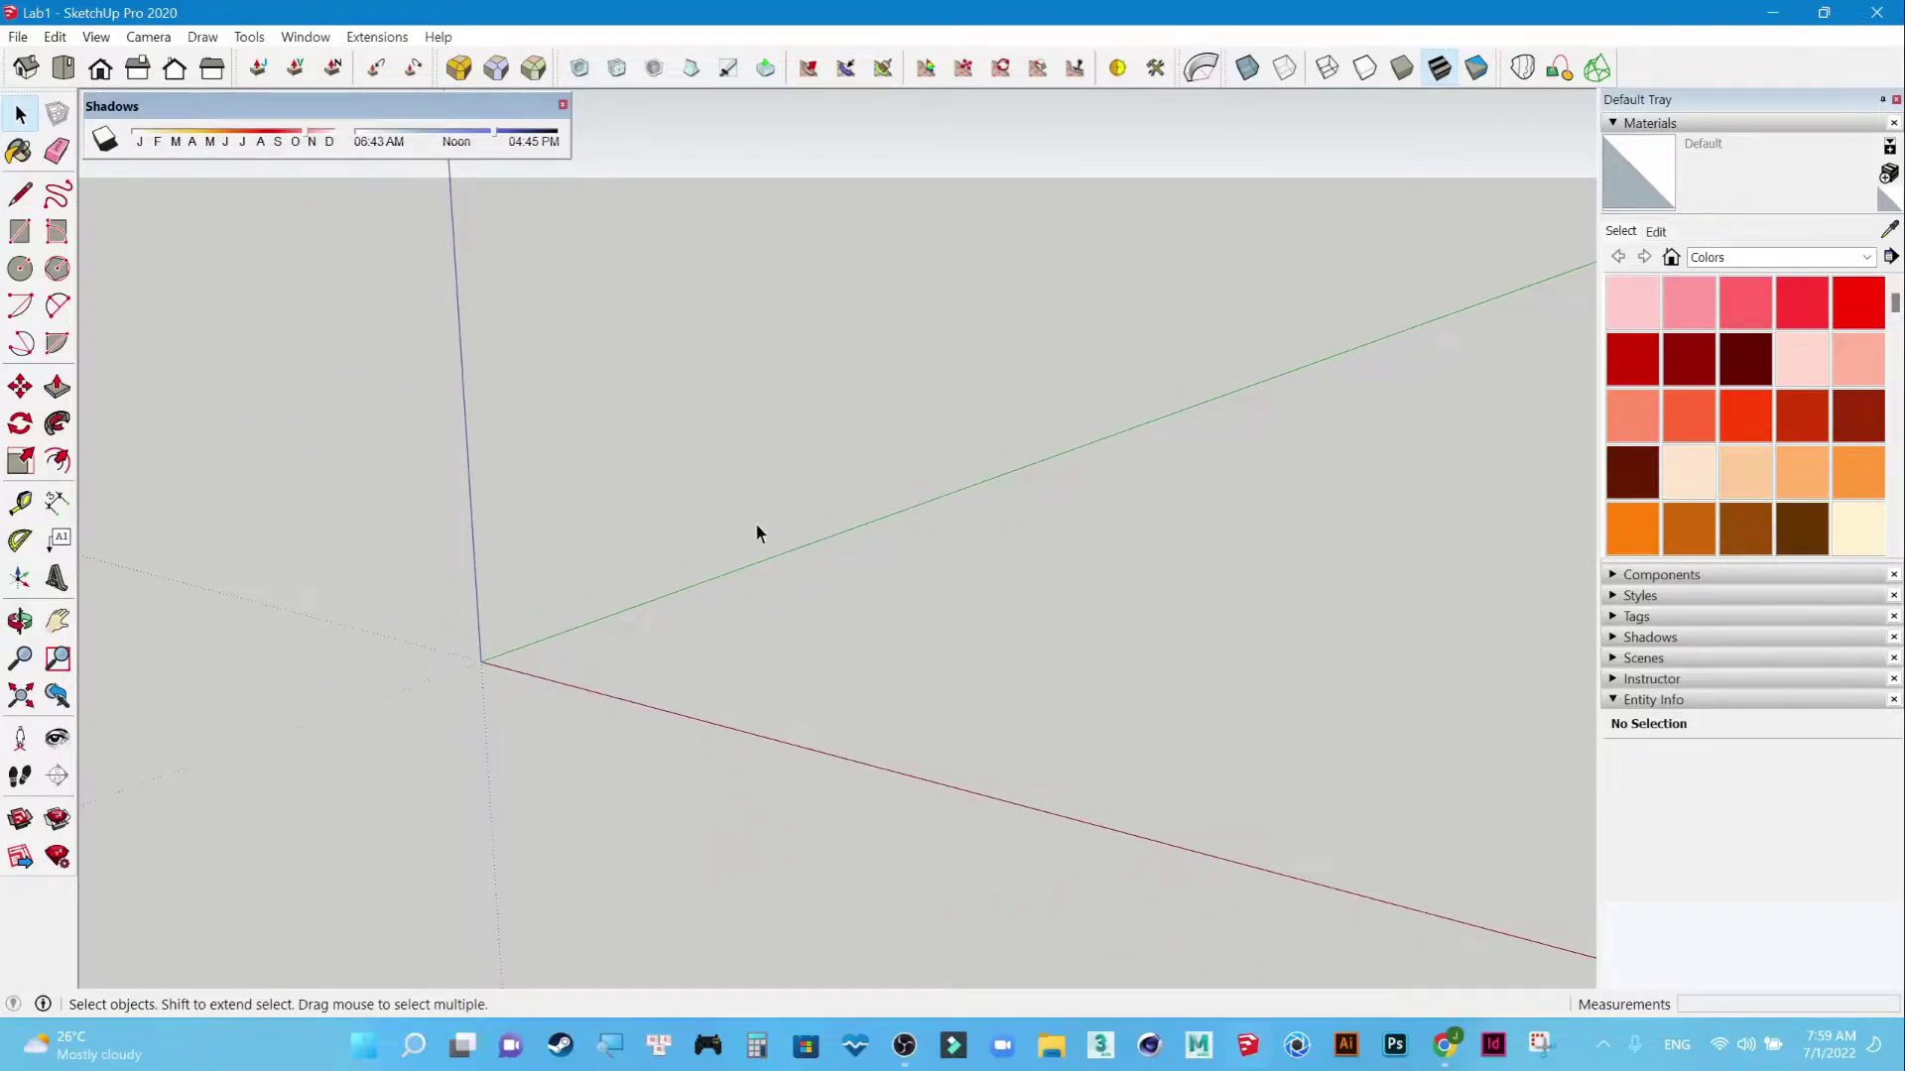
mouse_move(864, 502)
middle_mouse_down()
mouse_move(846, 626)
mouse_move(604, 651)
mouse_move(901, 642)
mouse_move(1068, 473)
mouse_move(791, 340)
mouse_move(638, 595)
mouse_move(1007, 599)
mouse_move(612, 651)
mouse_move(823, 511)
mouse_move(565, 748)
mouse_move(323, 467)
mouse_move(1399, 608)
mouse_move(1148, 443)
mouse_move(587, 595)
mouse_move(938, 408)
mouse_move(910, 158)
mouse_move(906, 182)
mouse_move(935, 181)
middle_mouse_up()
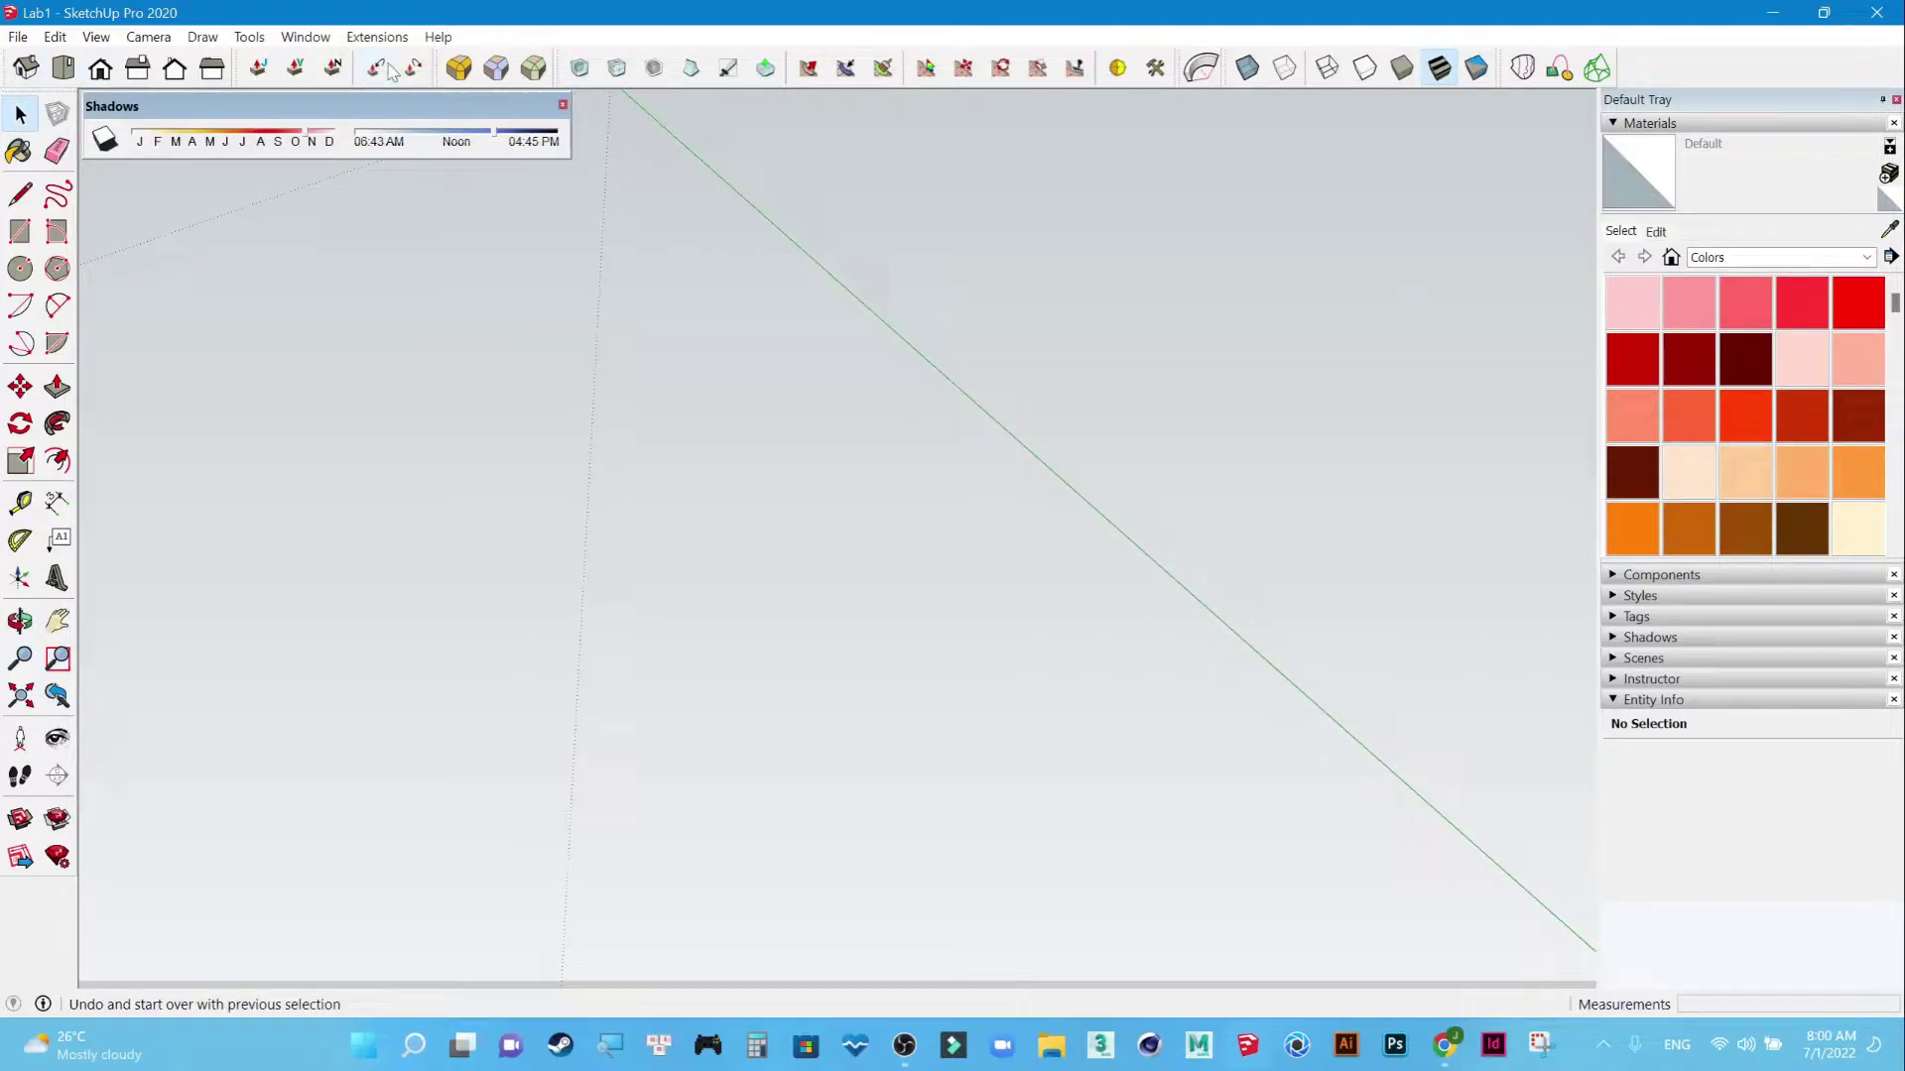
left_click(95, 37)
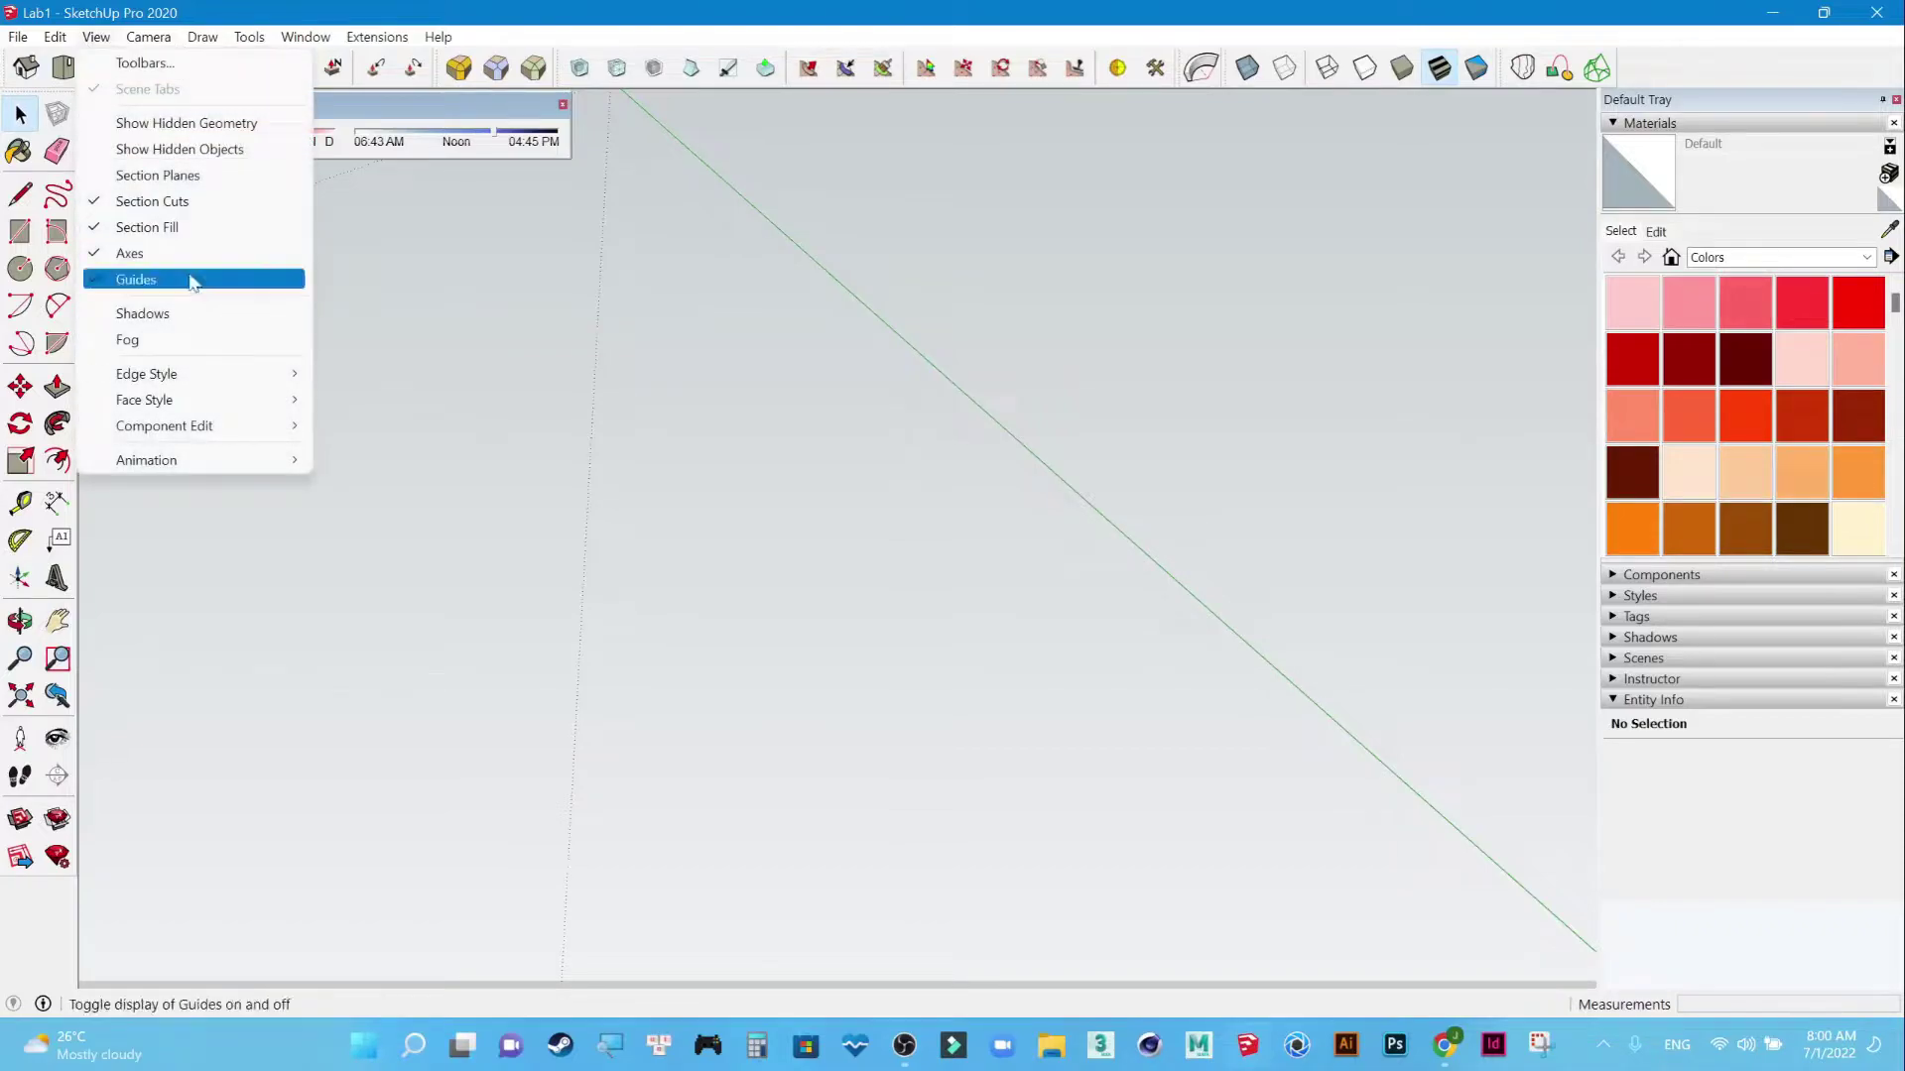
left_click(127, 59)
scroll(992, 526, "down", 3)
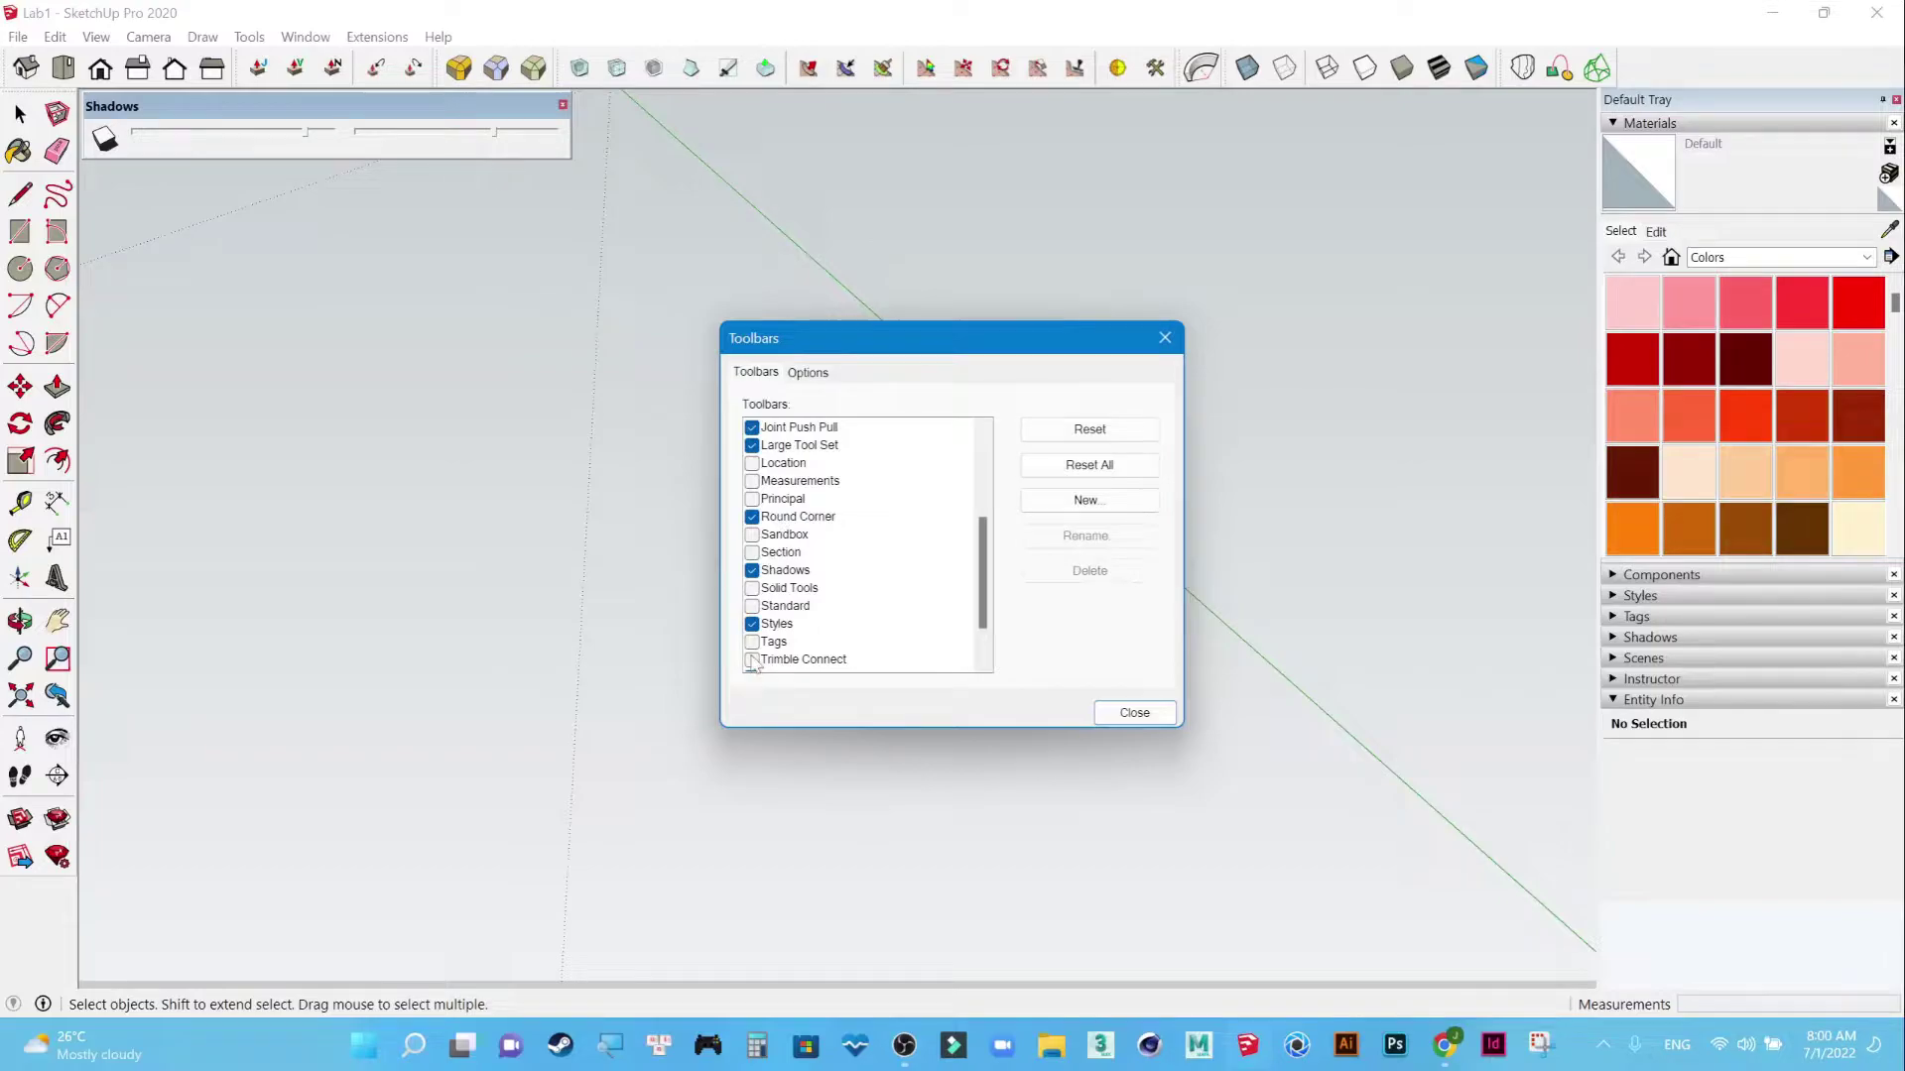
scroll(794, 610, "up", 1)
scroll(789, 608, "up", 2)
scroll(789, 607, "up", 1)
scroll(790, 607, "down", 1)
scroll(789, 608, "down", 4)
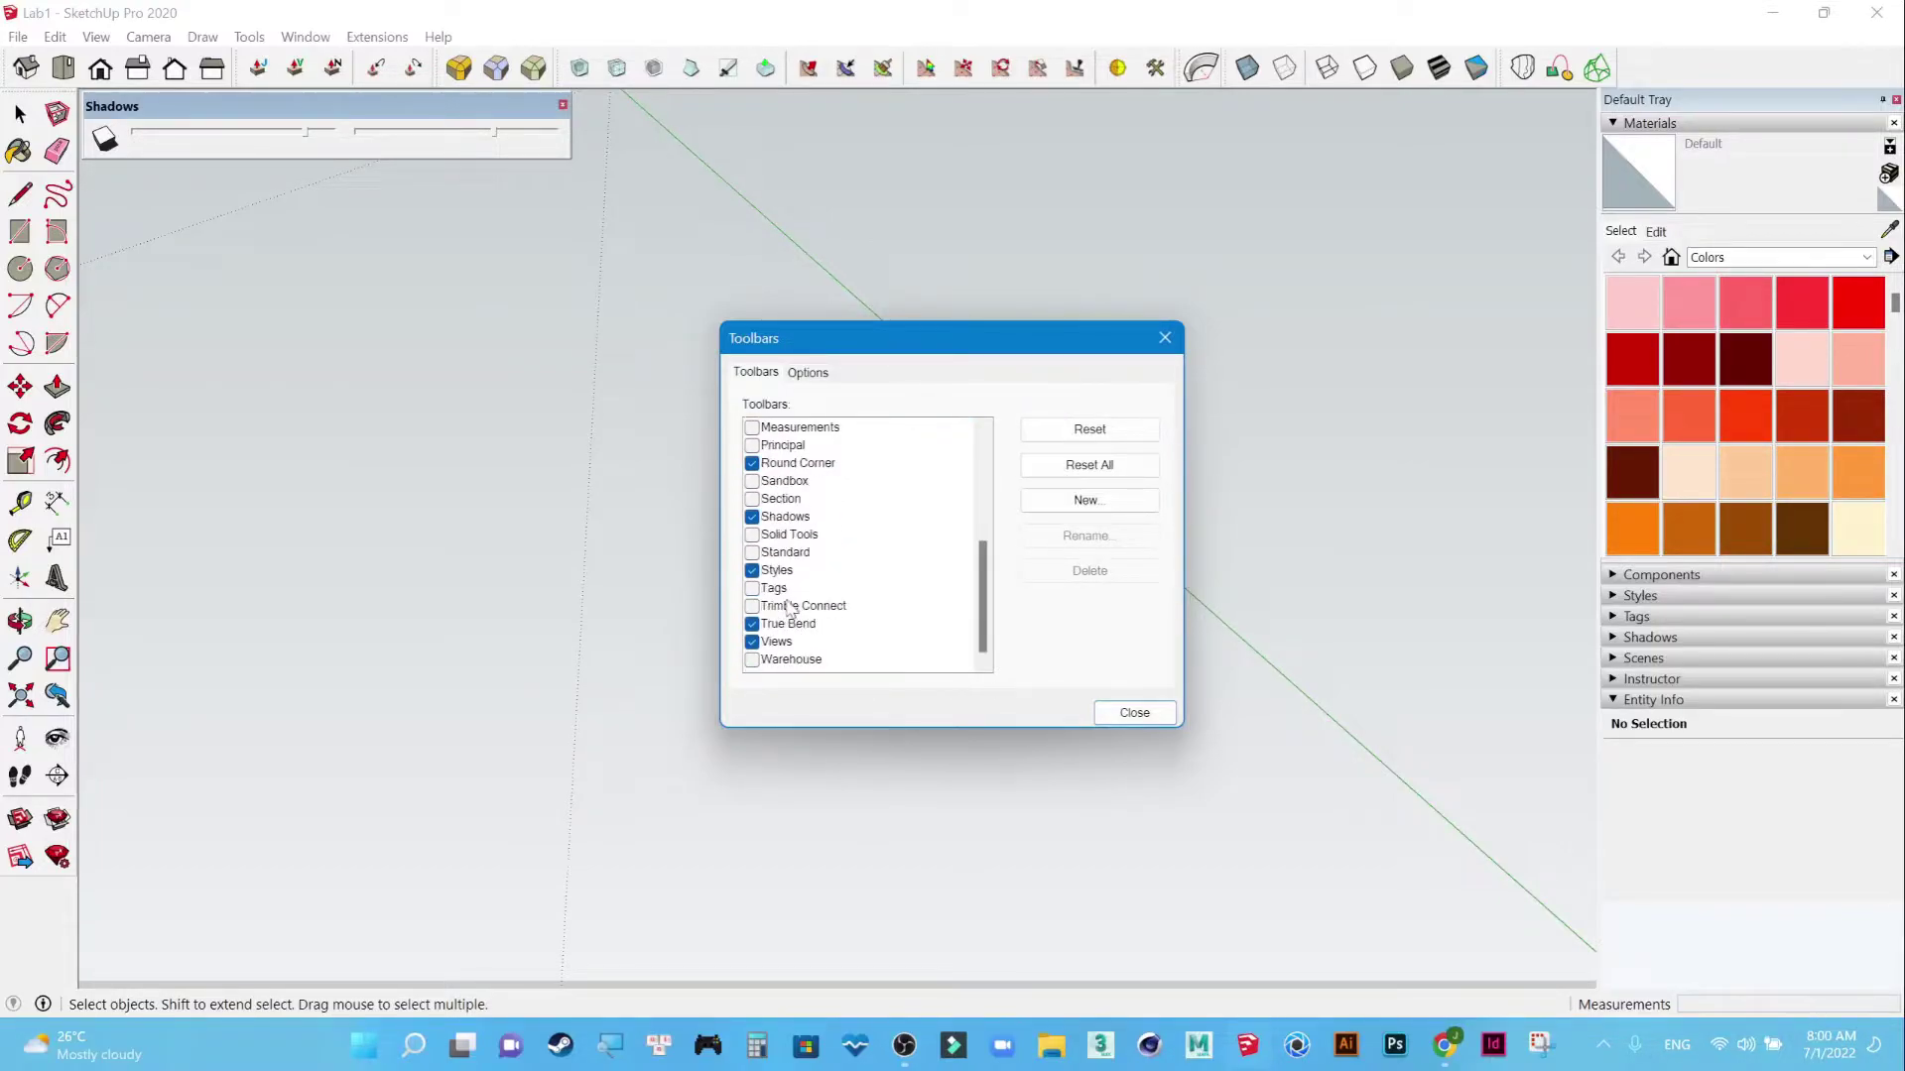
left_click(753, 642)
left_click(753, 643)
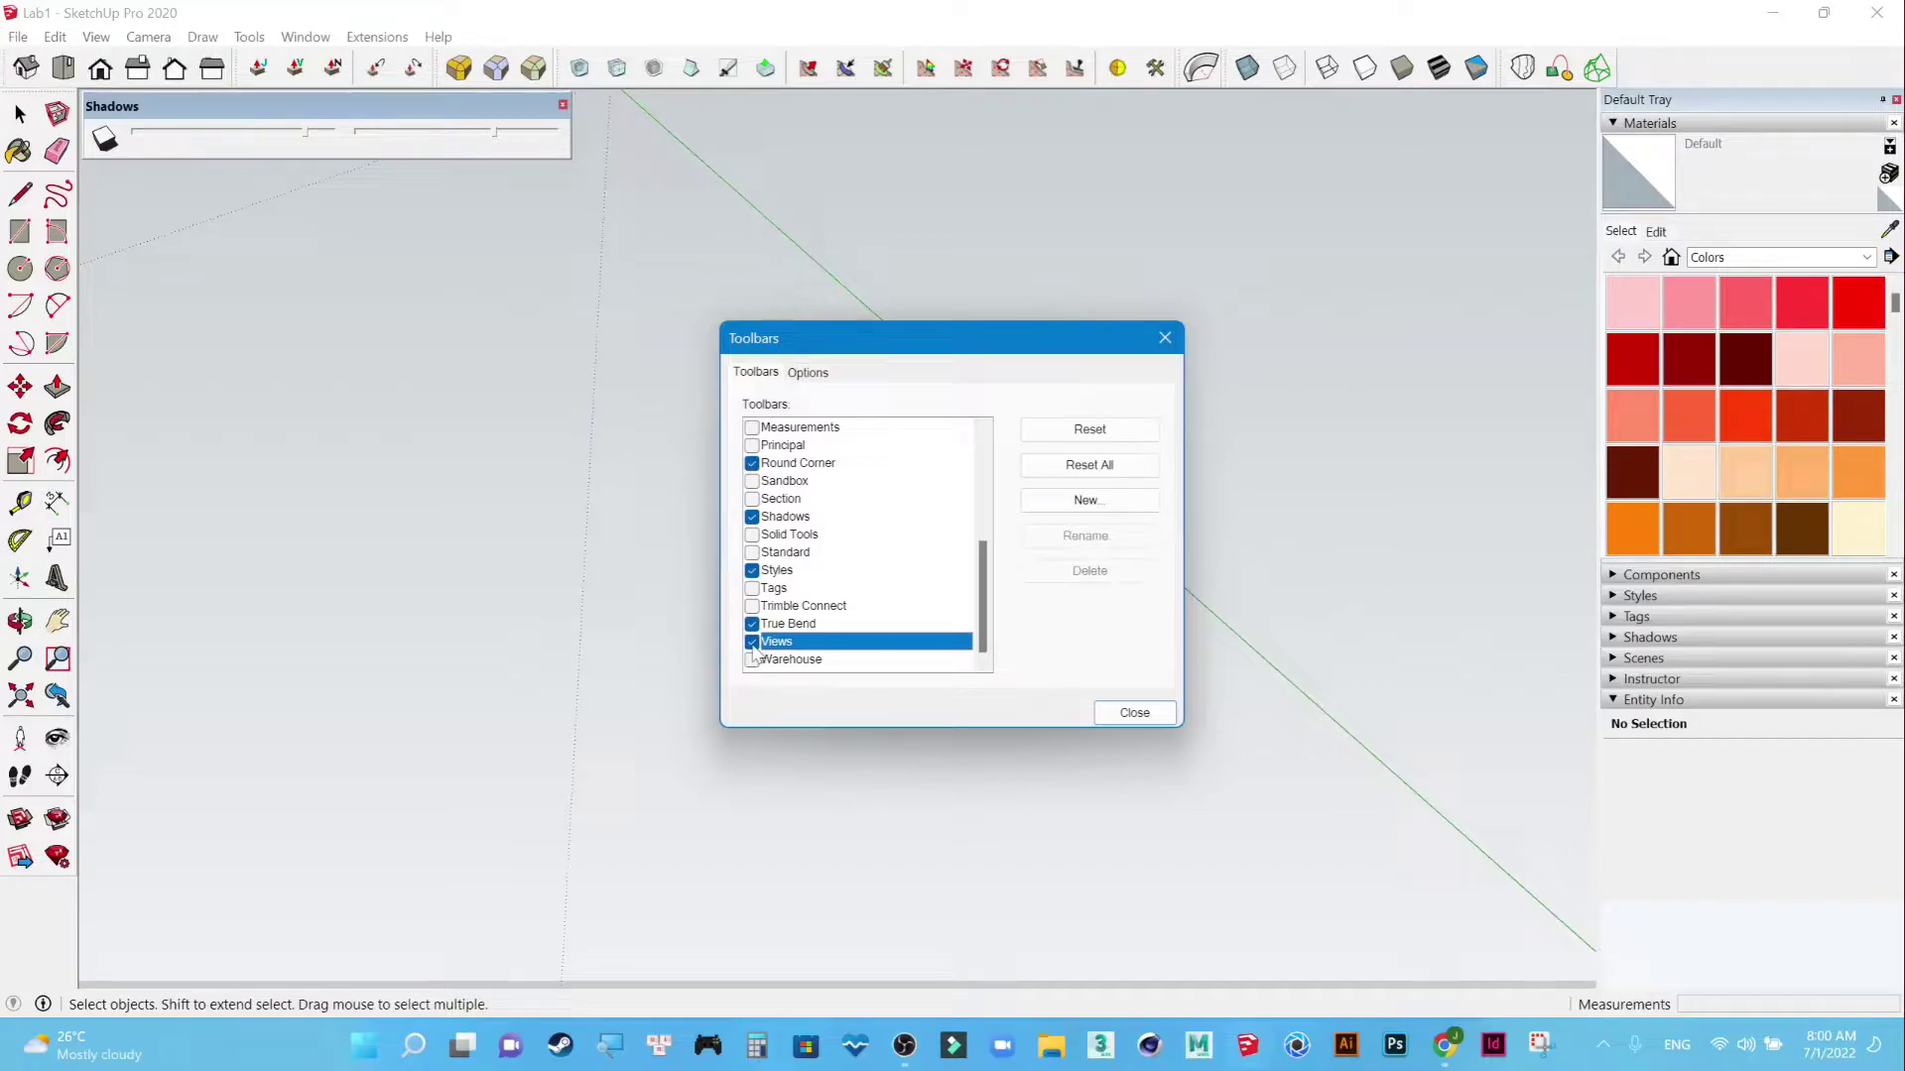
left_click(1134, 712)
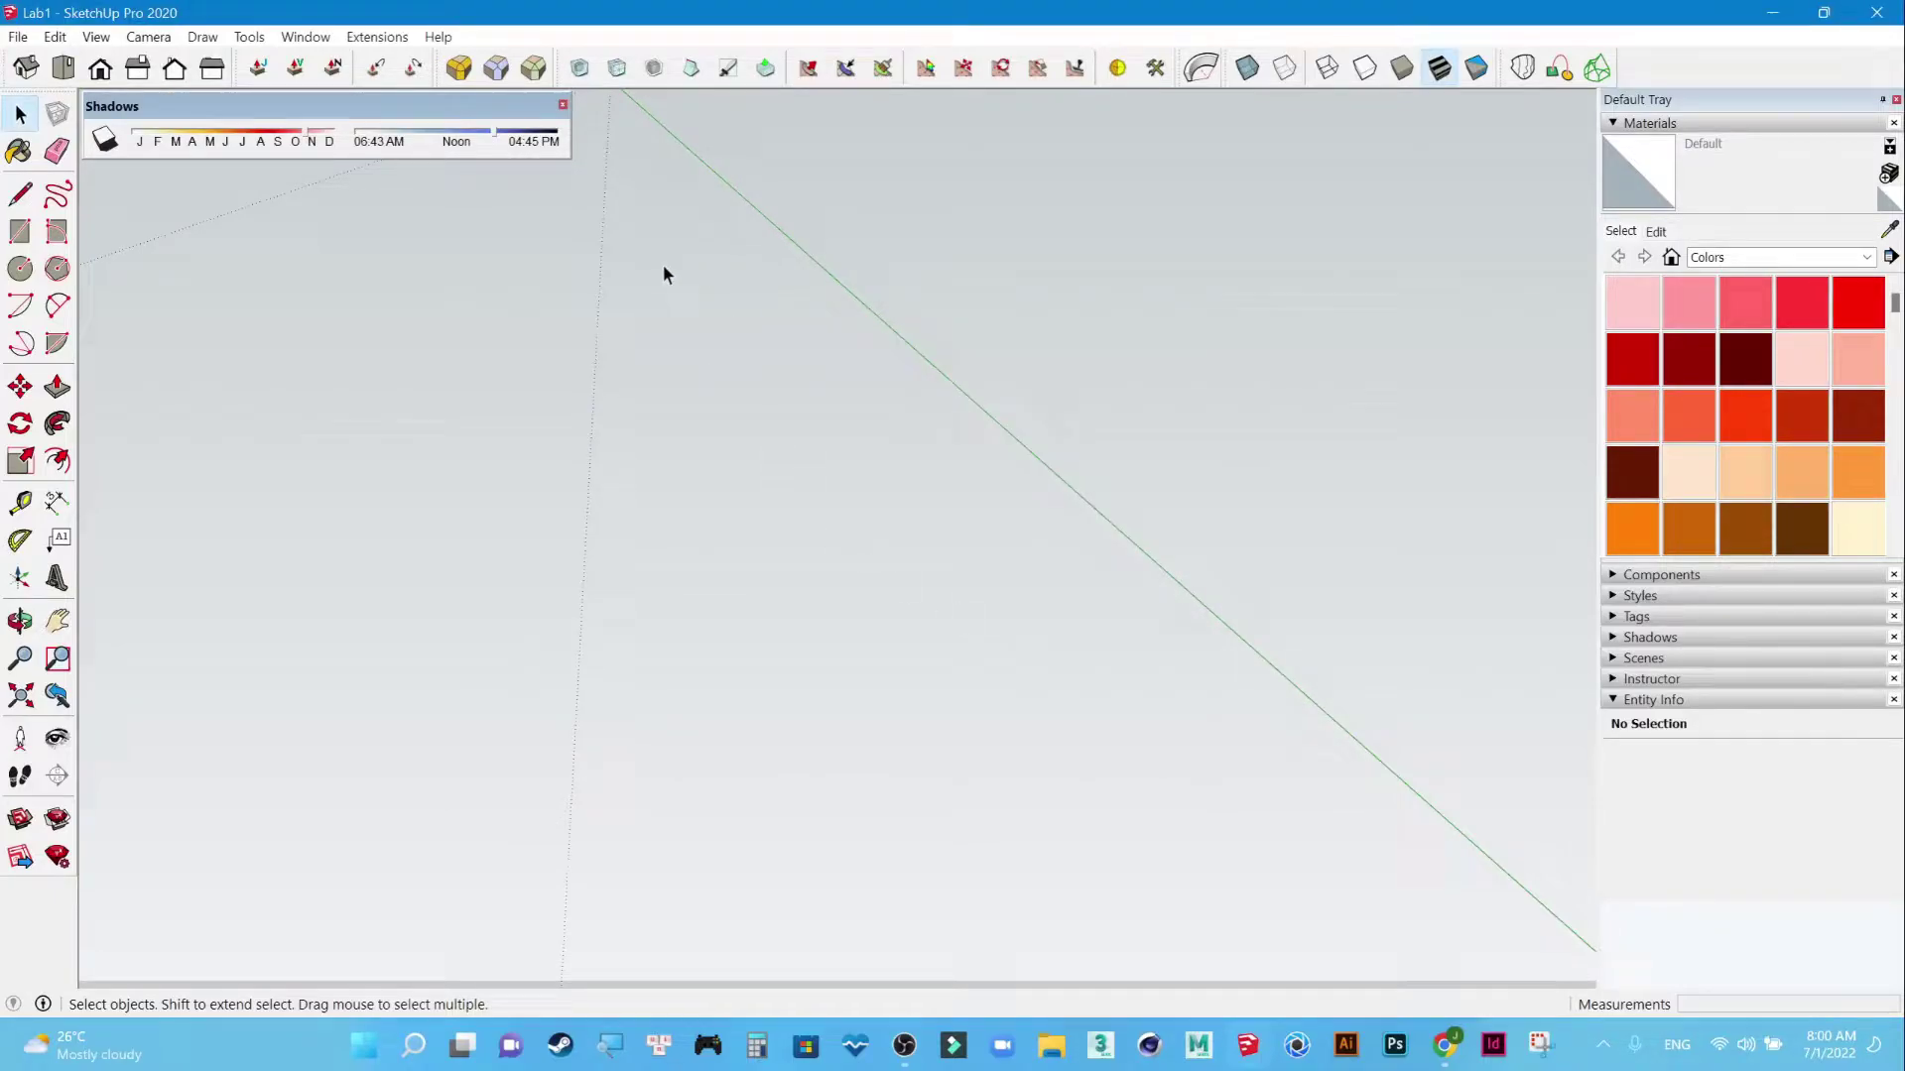
left_click(26, 75)
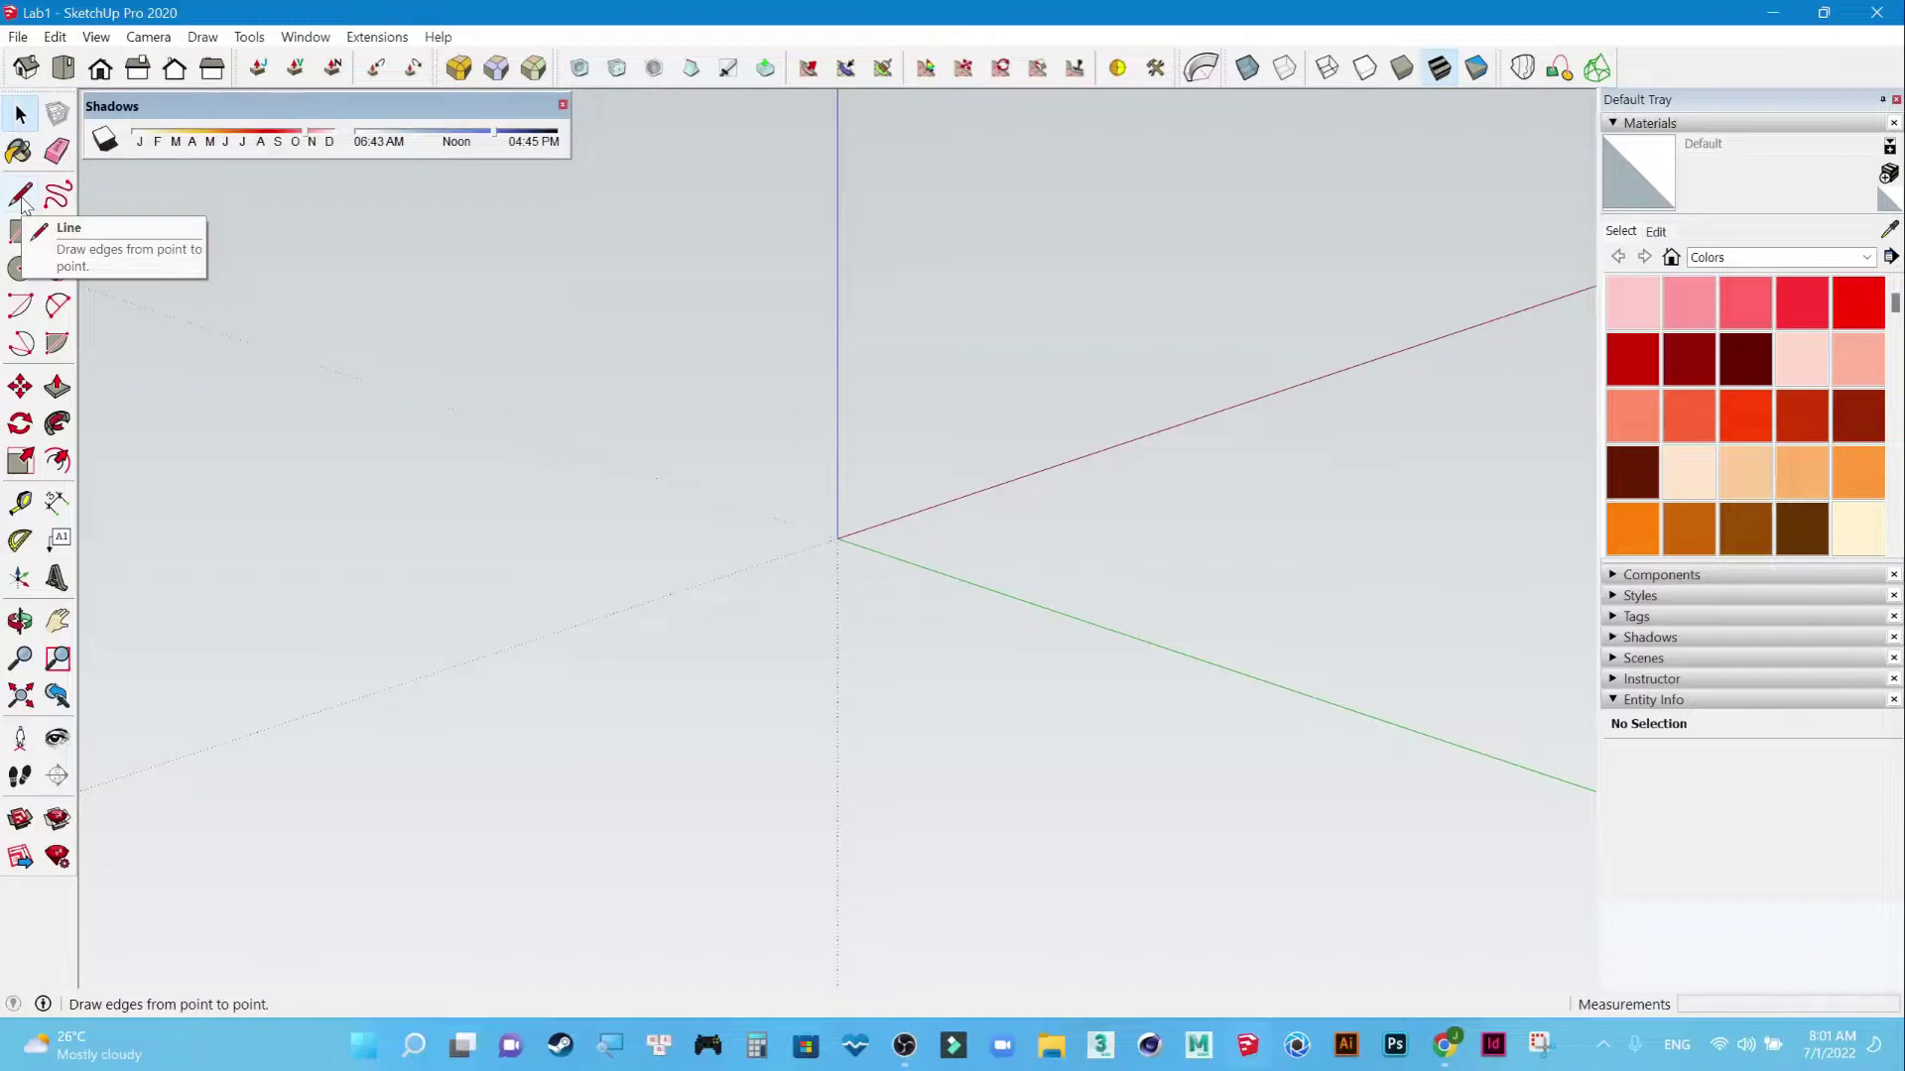
Switch to the Line tool, zoom in, orbit, and return to the Iso view.
left_click(22, 197)
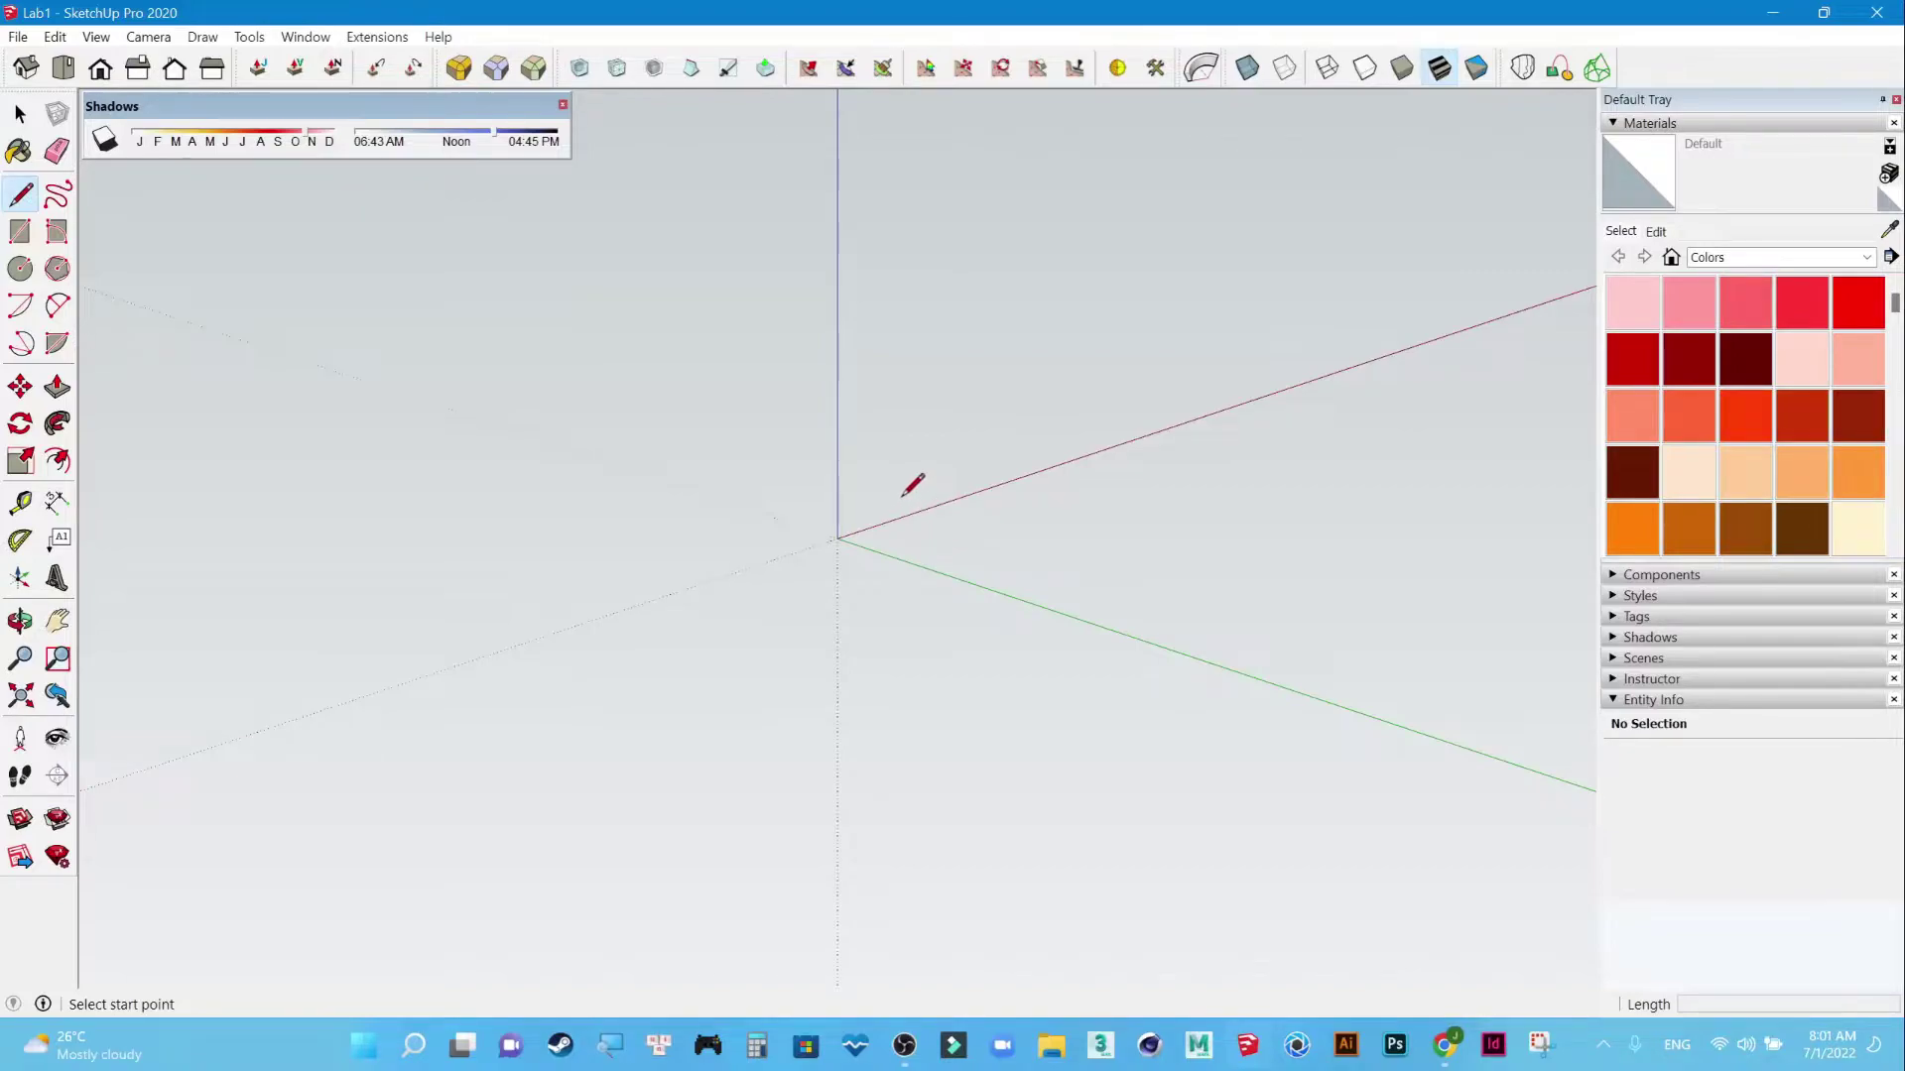
scroll(908, 482, "up", 2)
scroll(906, 481, "up", 1)
key("o")
mouse_move(906, 506)
left_mouse_down()
mouse_move(847, 709)
mouse_move(735, 846)
mouse_move(1032, 599)
mouse_move(961, 625)
mouse_move(974, 740)
mouse_move(939, 736)
mouse_move(800, 591)
mouse_move(786, 485)
left_mouse_up()
key("l")
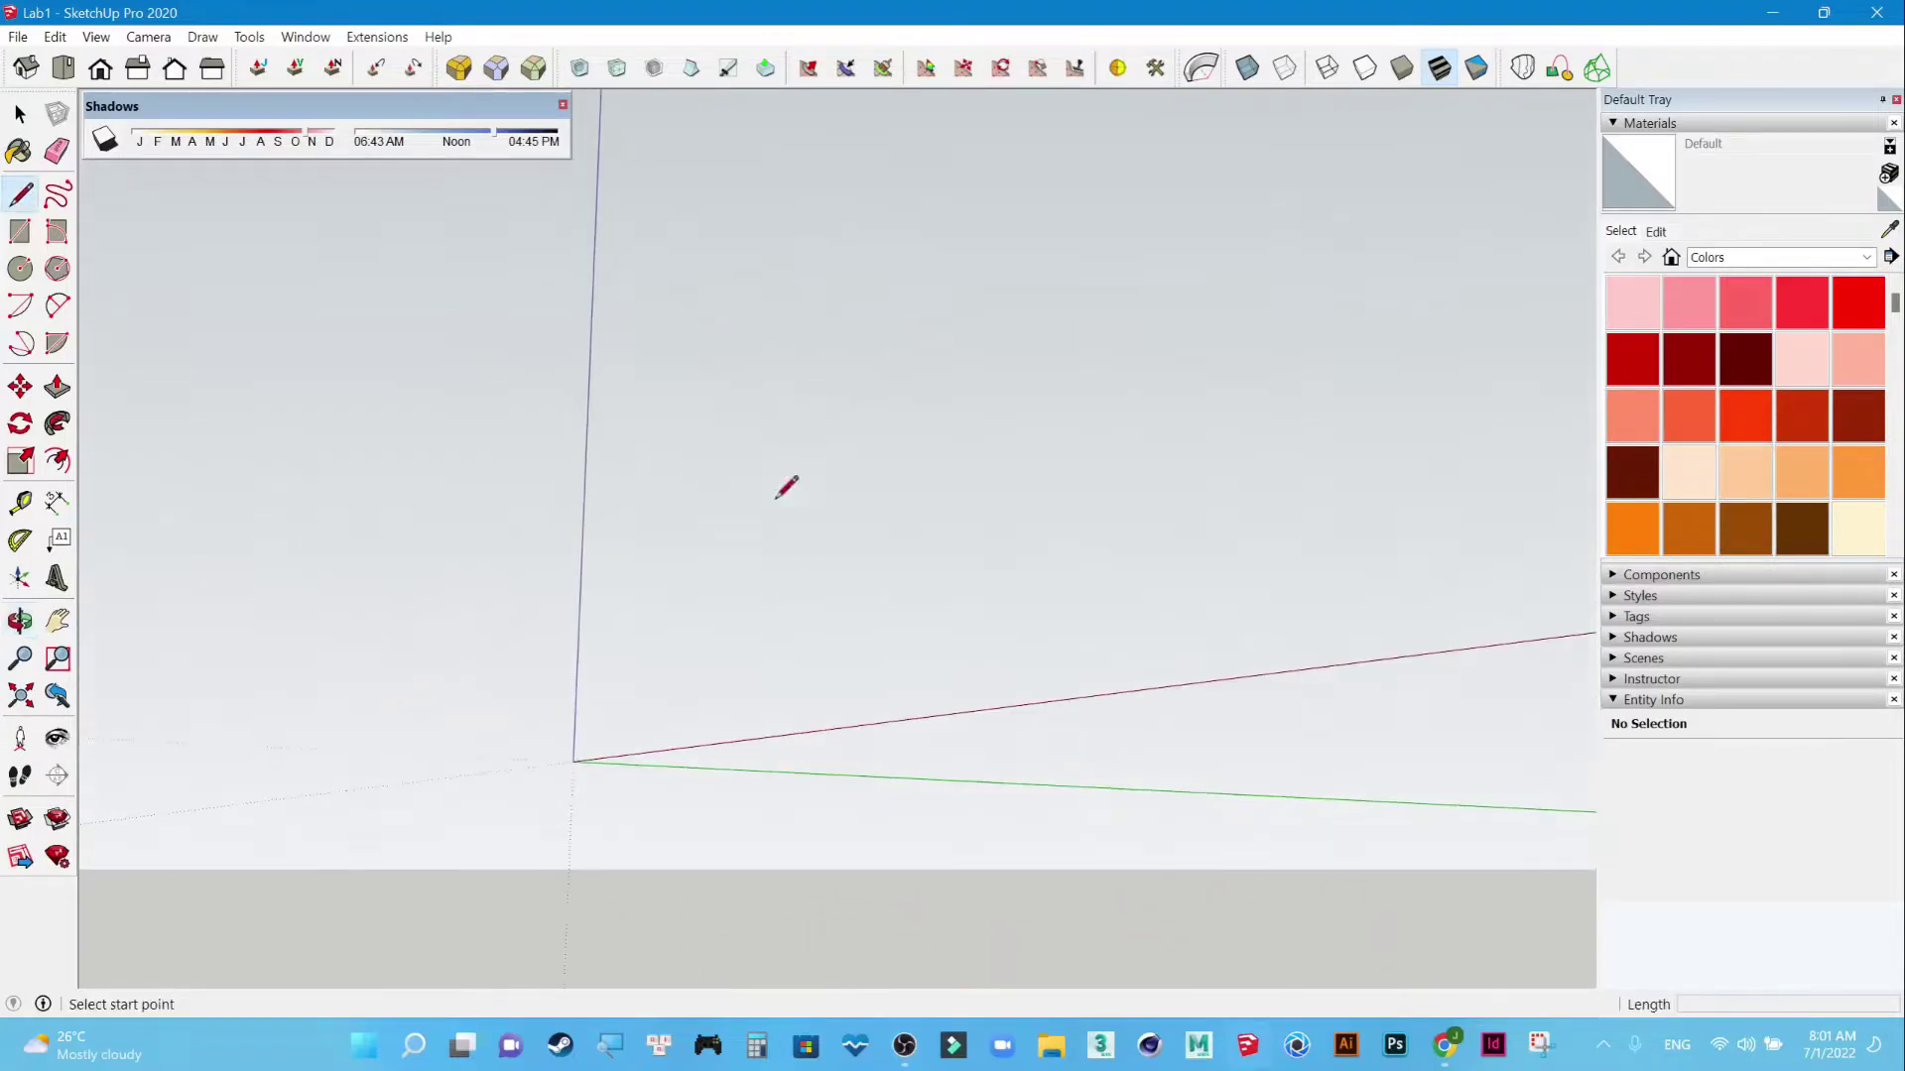
left_click(17, 72)
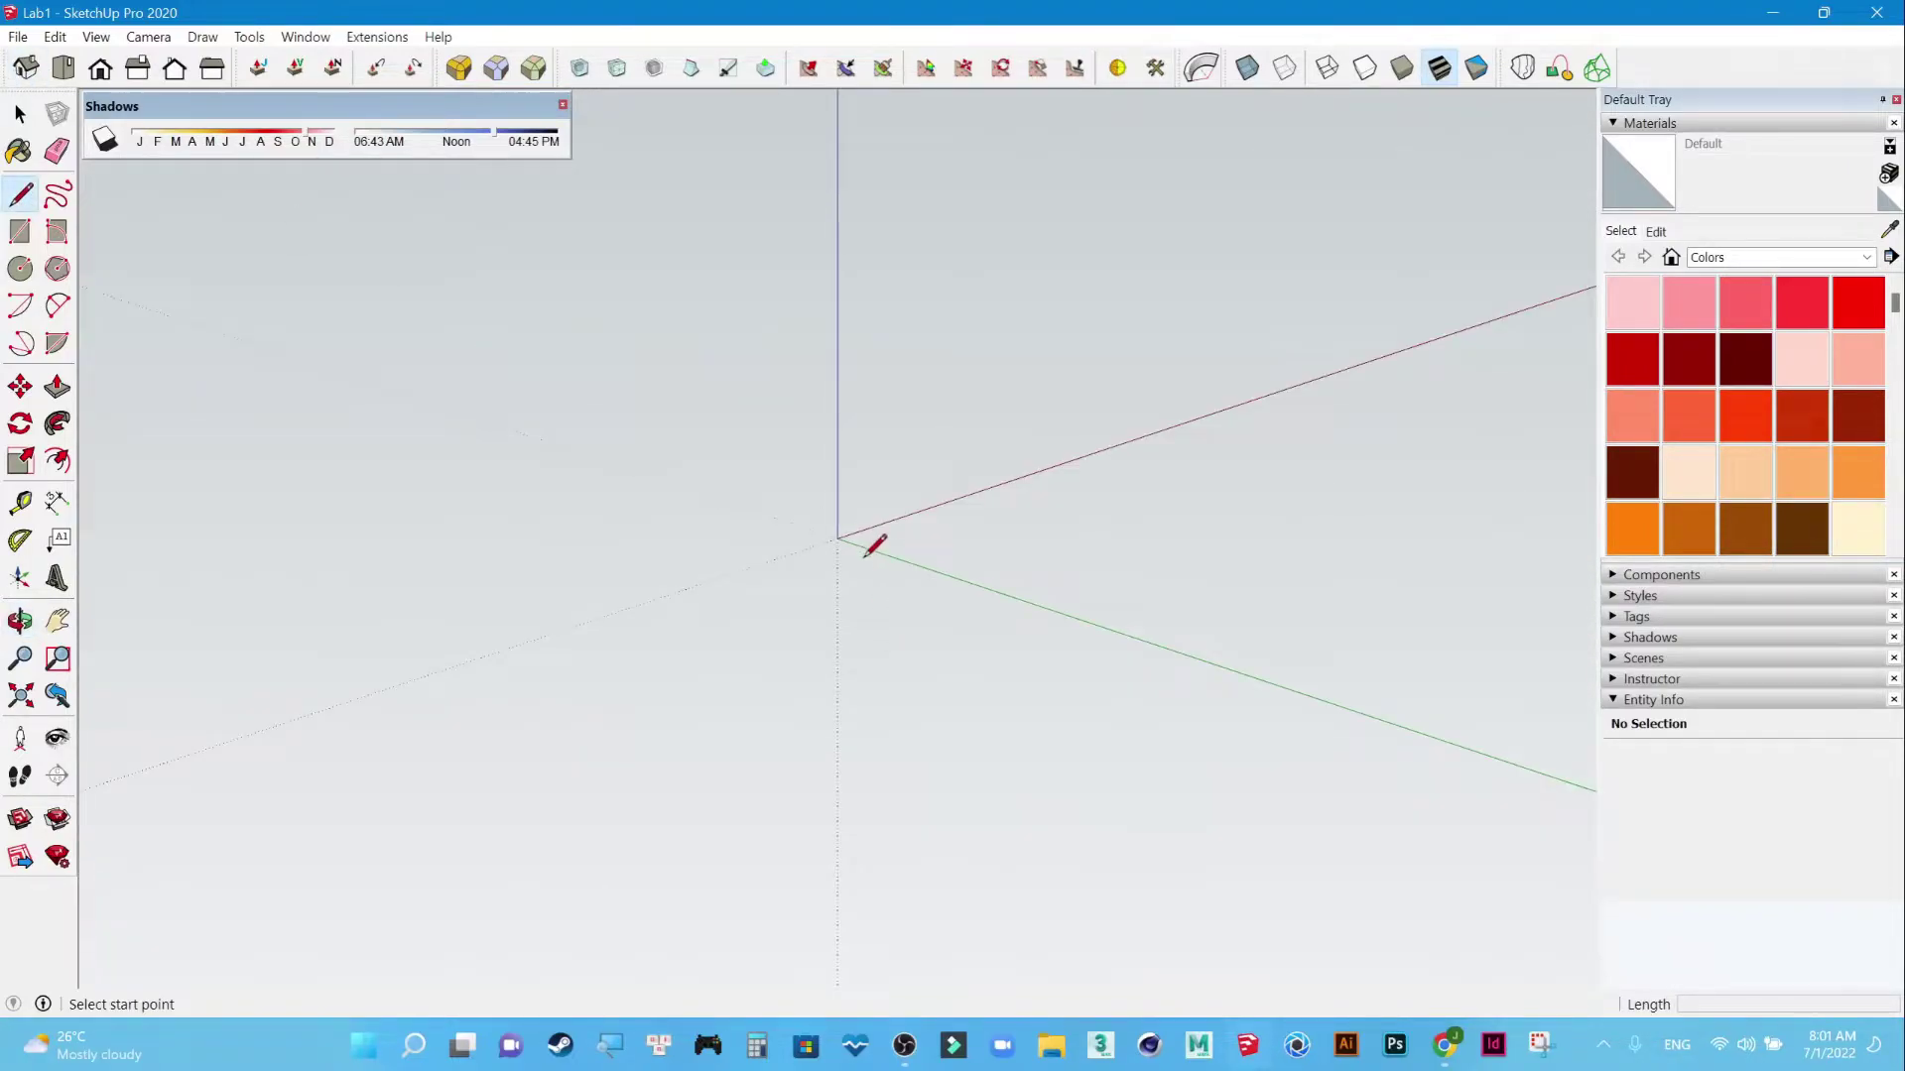
Orbit around the axes until the origin sits centred above the ground plane.
key("o")
mouse_move(863, 540)
left_mouse_down()
mouse_move(889, 685)
mouse_move(575, 618)
mouse_move(863, 778)
mouse_move(1131, 761)
mouse_move(970, 850)
mouse_move(781, 915)
mouse_move(838, 502)
mouse_move(821, 318)
mouse_move(621, 556)
mouse_move(1052, 650)
mouse_move(1089, 344)
mouse_move(999, 480)
mouse_move(966, 642)
mouse_move(739, 832)
mouse_move(944, 541)
mouse_move(829, 404)
left_mouse_up()
key("l")
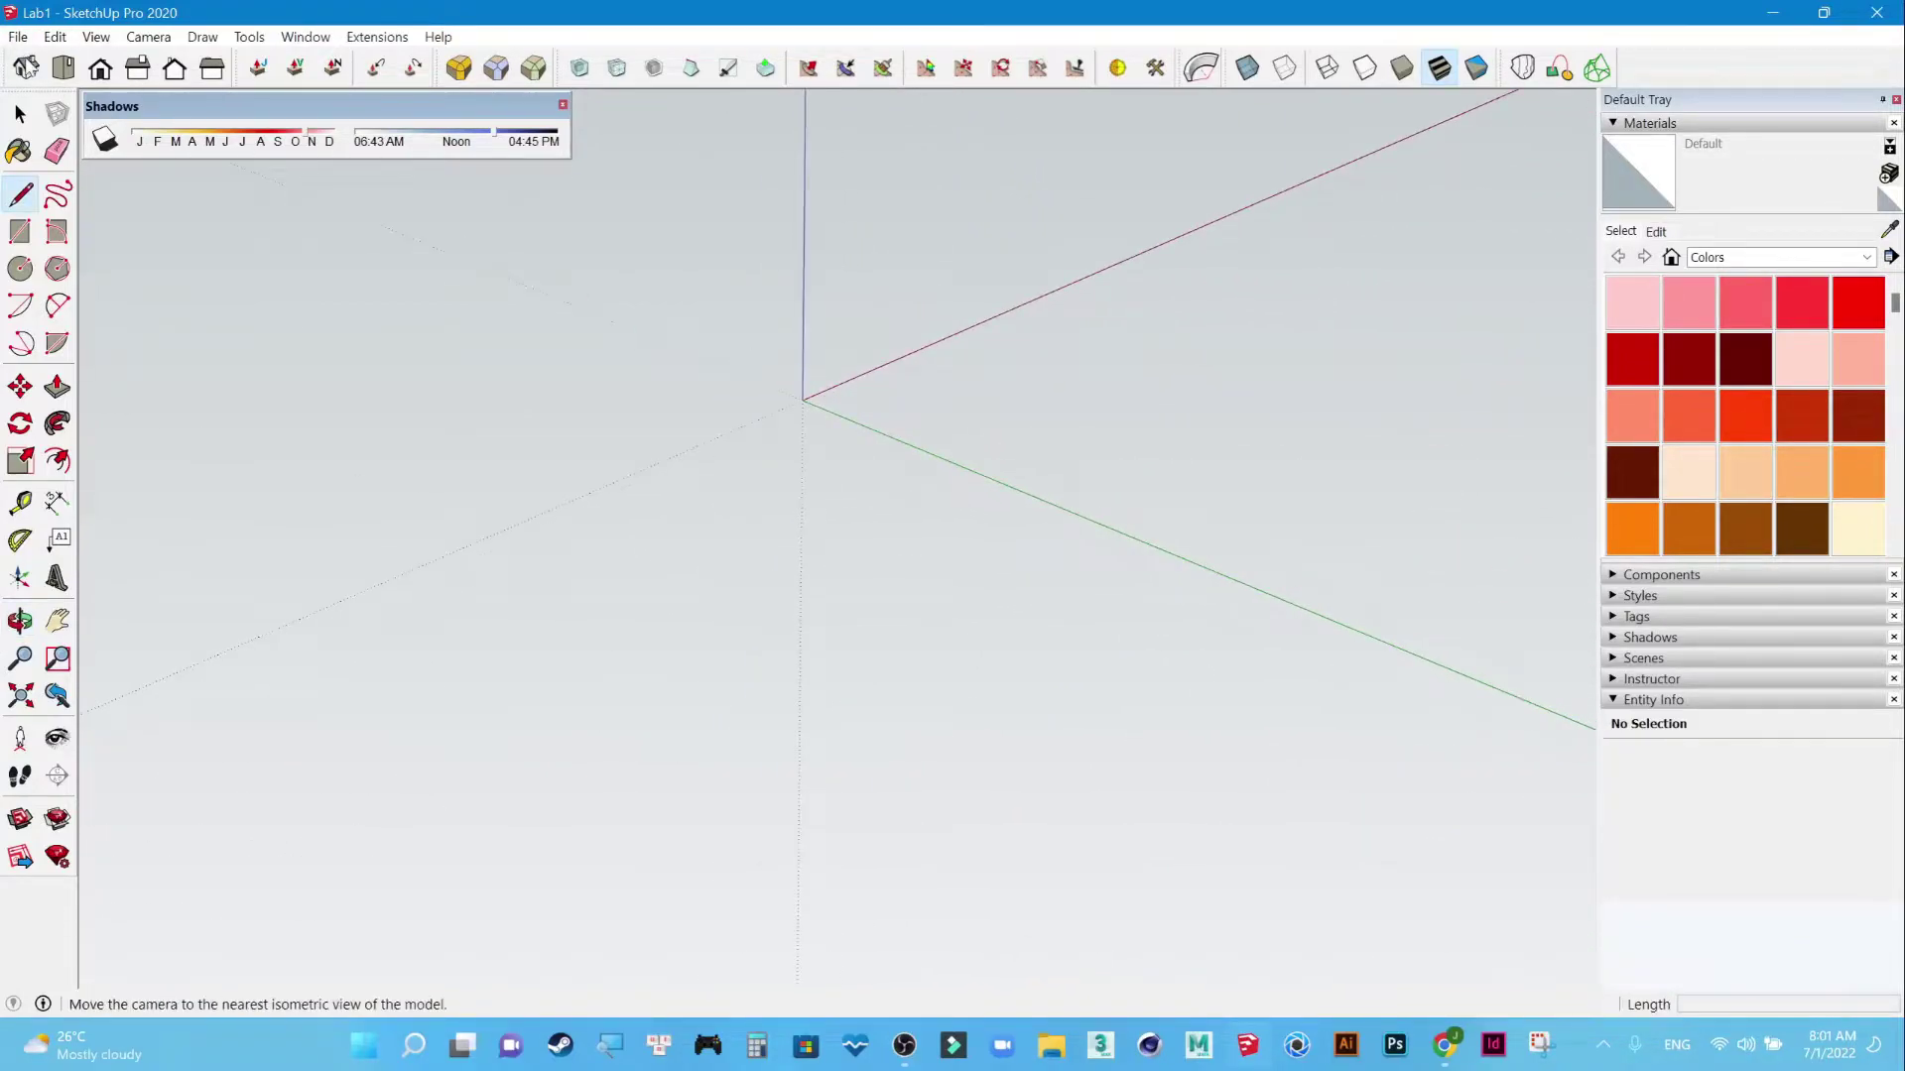
mouse_move(953, 476)
middle_mouse_down()
mouse_move(949, 578)
mouse_move(956, 297)
middle_mouse_up()
middle_click_drag(990, 556, 1183, 620)
mouse_move(1183, 620)
left_mouse_down()
mouse_move(846, 681)
mouse_move(123, 675)
mouse_move(1347, 676)
left_mouse_up()
middle_click_drag(1347, 675, 1285, 715)
middle_click_drag(822, 766, 1366, 732)
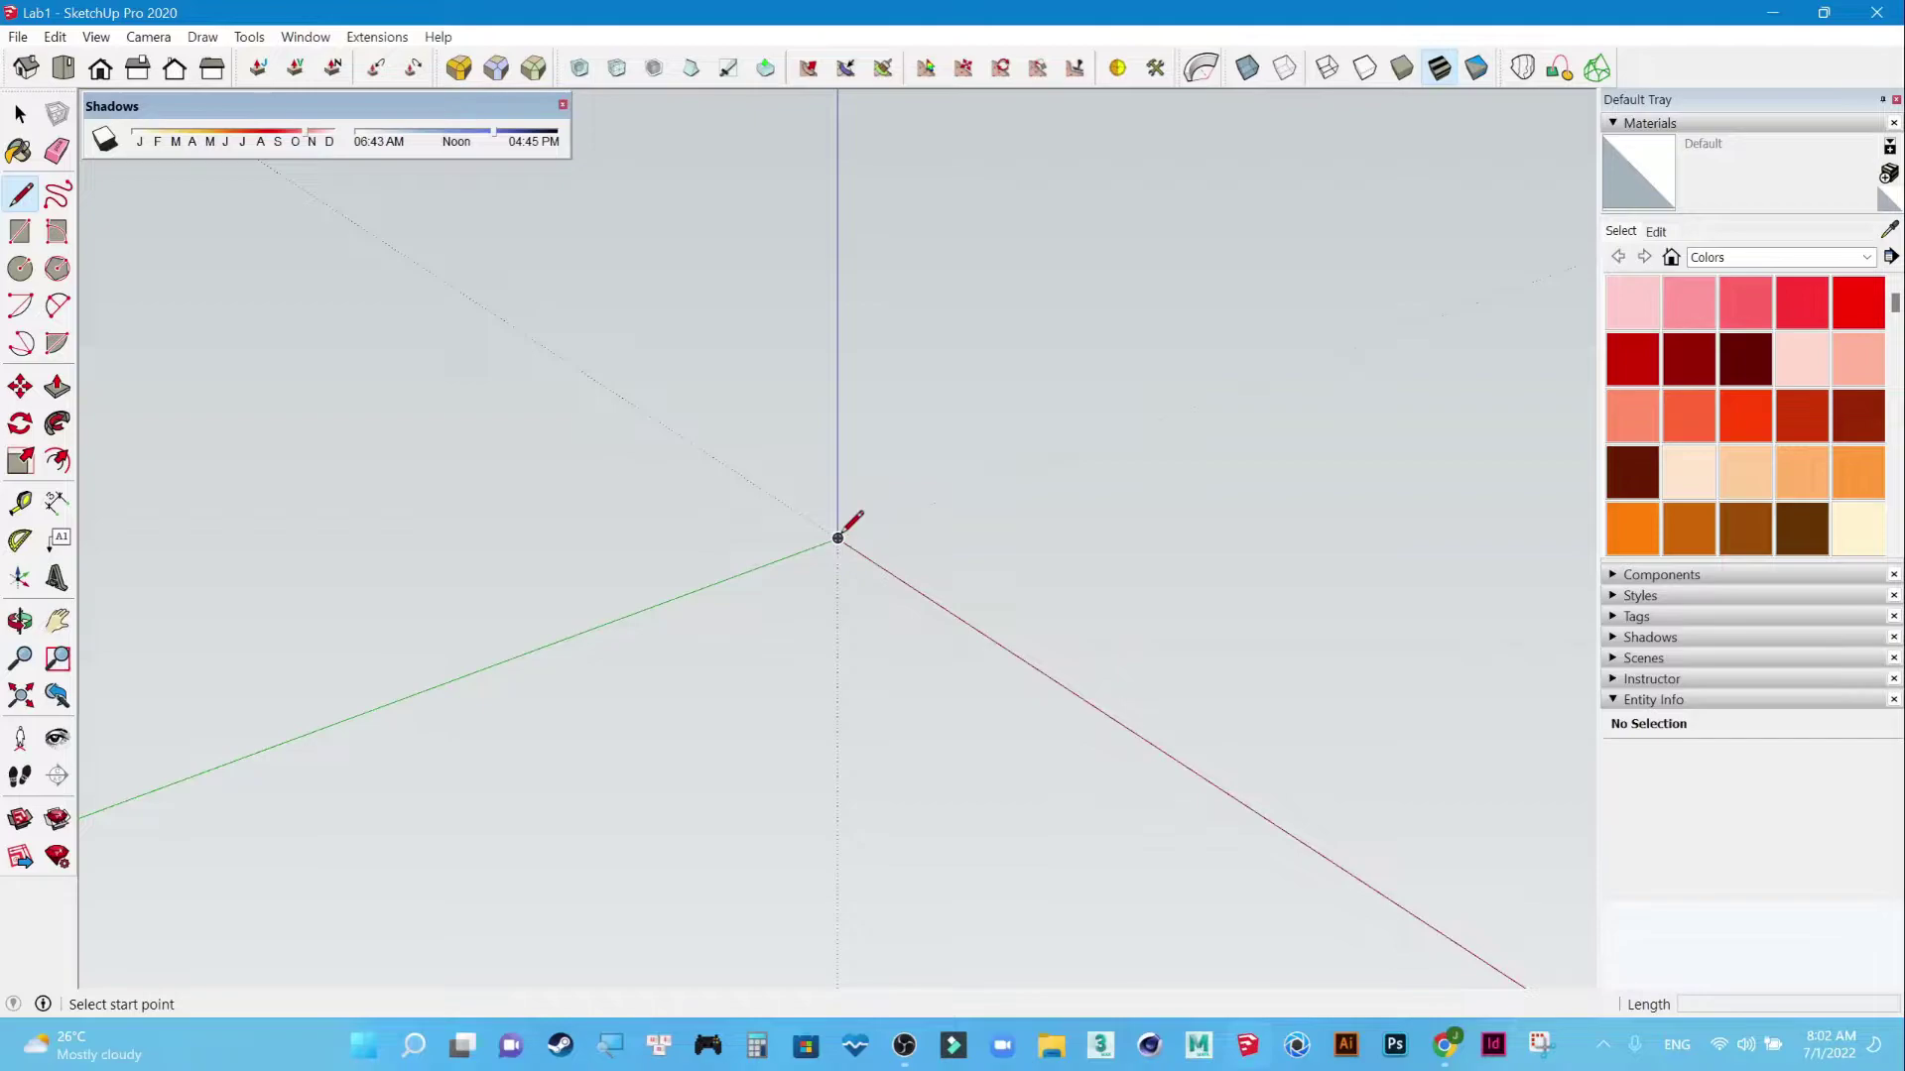
Draw edges from the origin with typed lengths 4, 400 and 400, closing back at the origin.
left_click(838, 538)
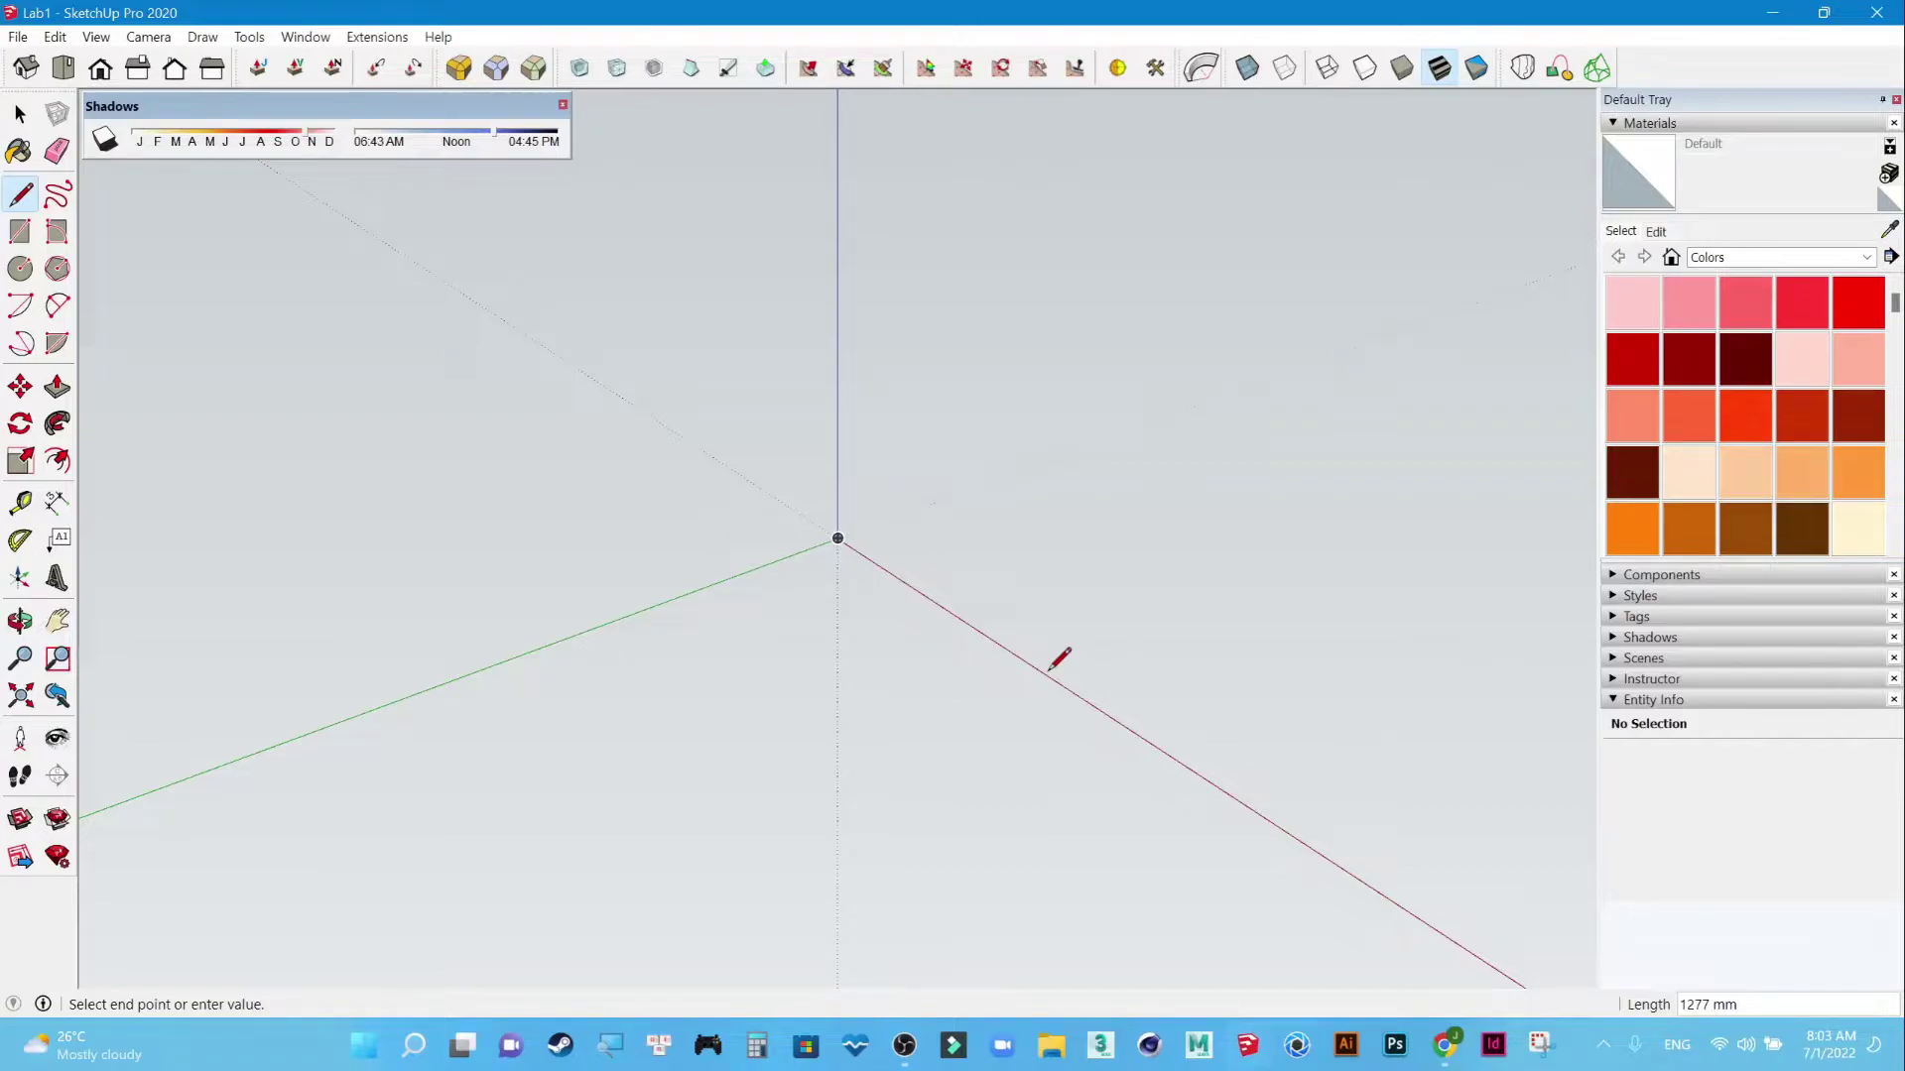
type("400")
key("Return")
scroll(910, 582, "up", 3)
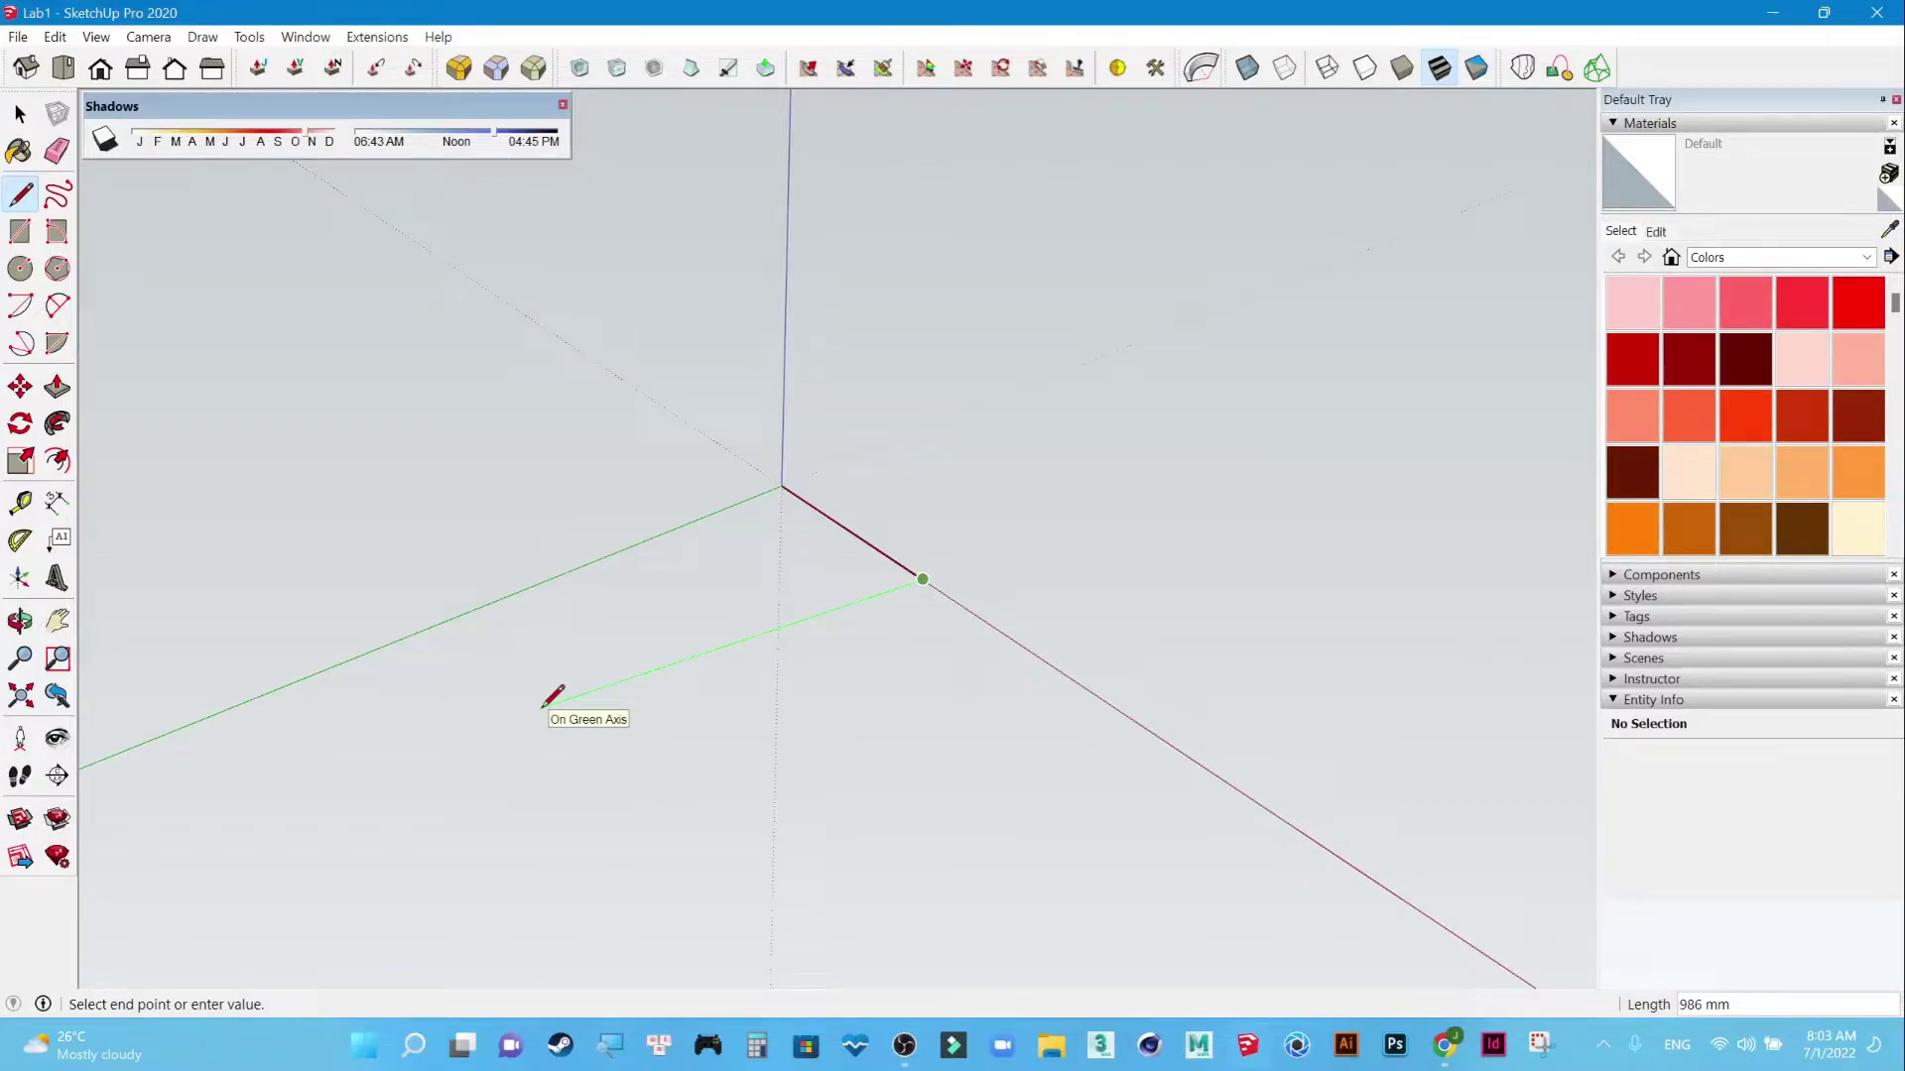
type("400")
key("Return")
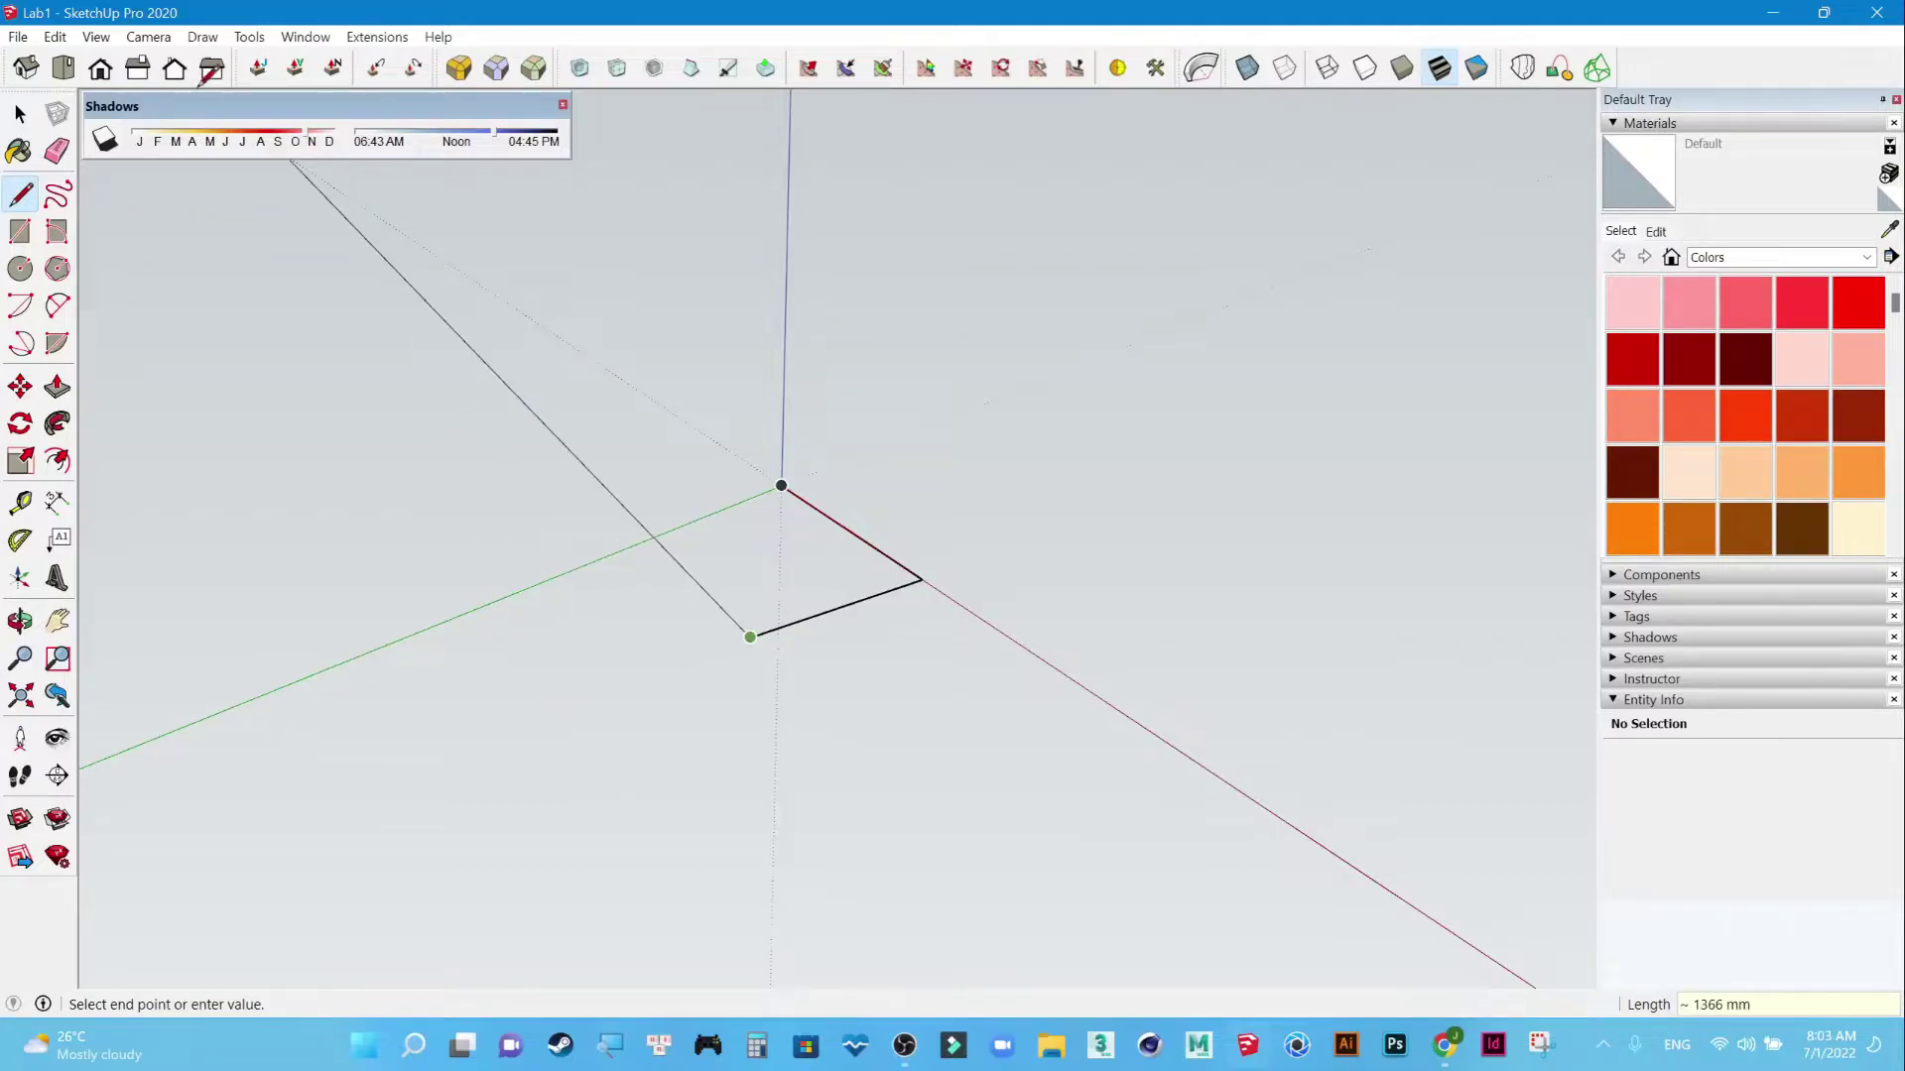
left_click(96, 37)
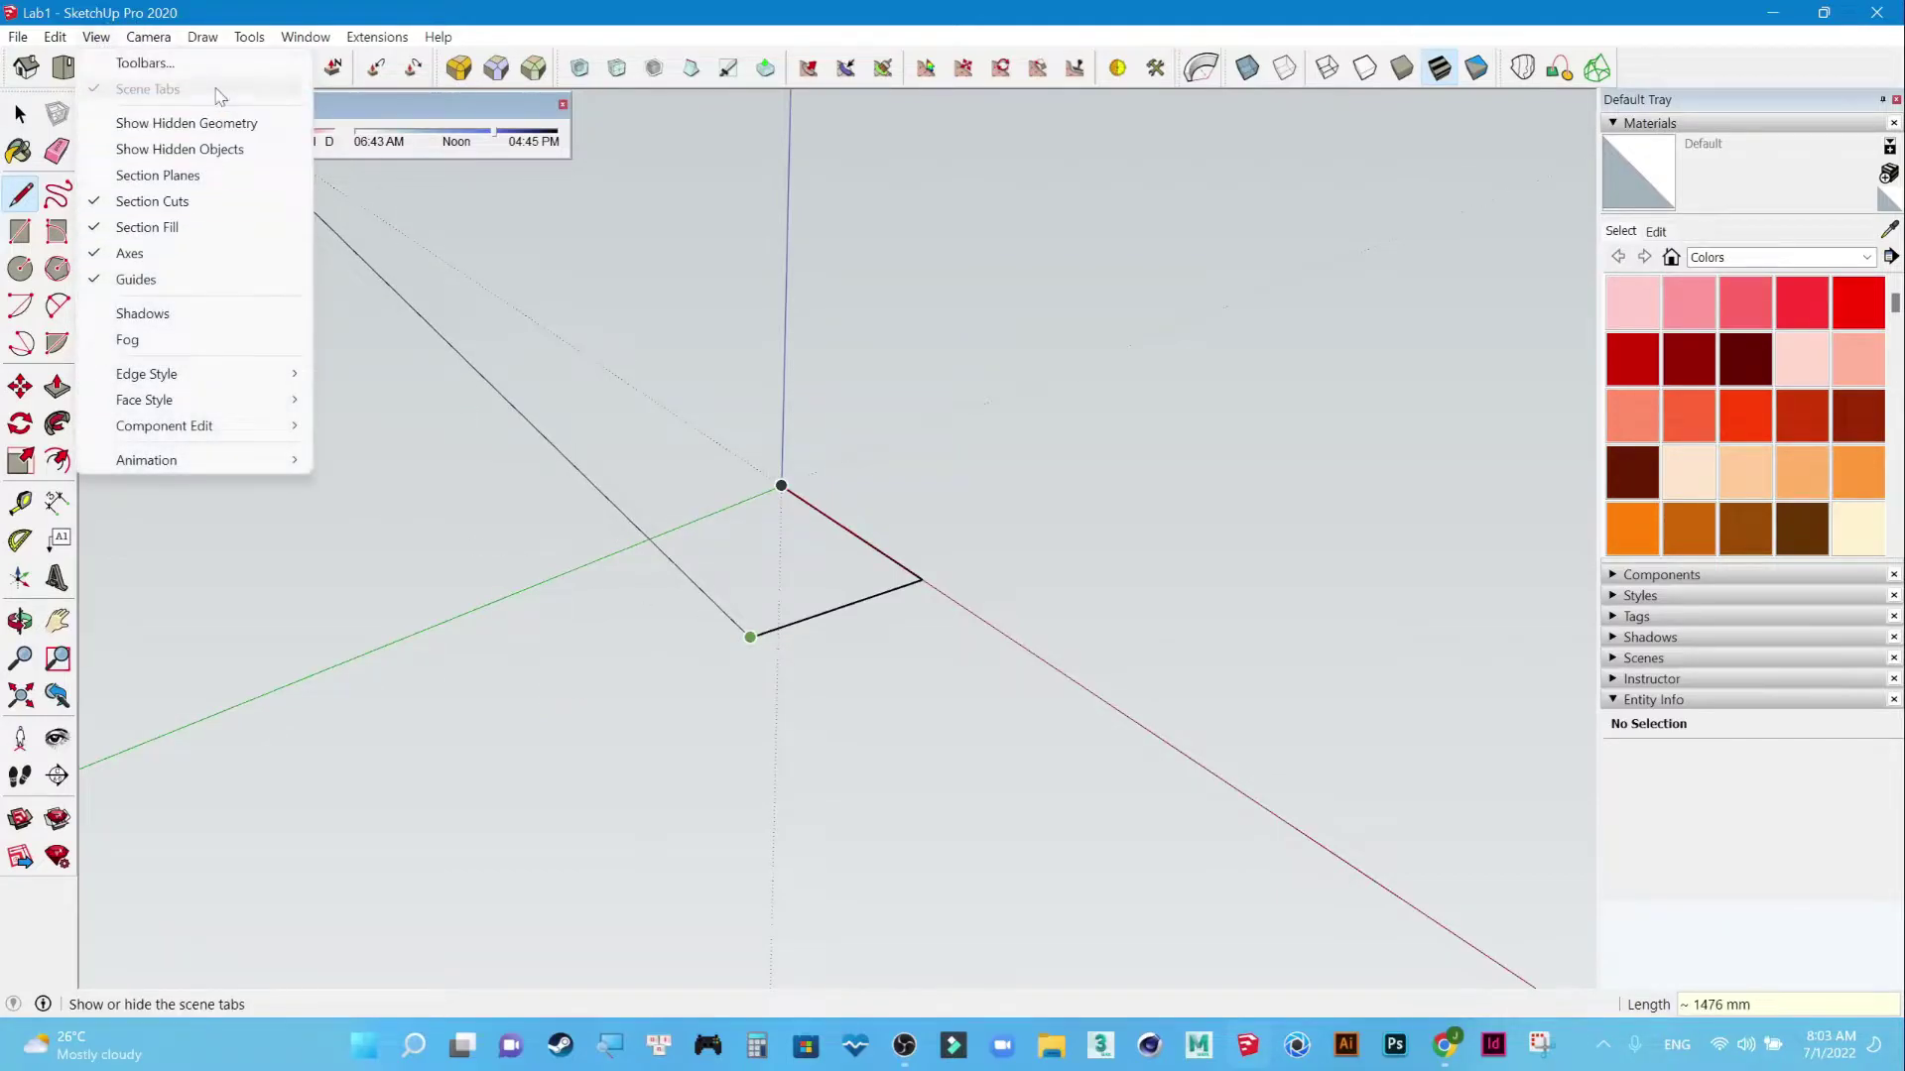
left_click(156, 41)
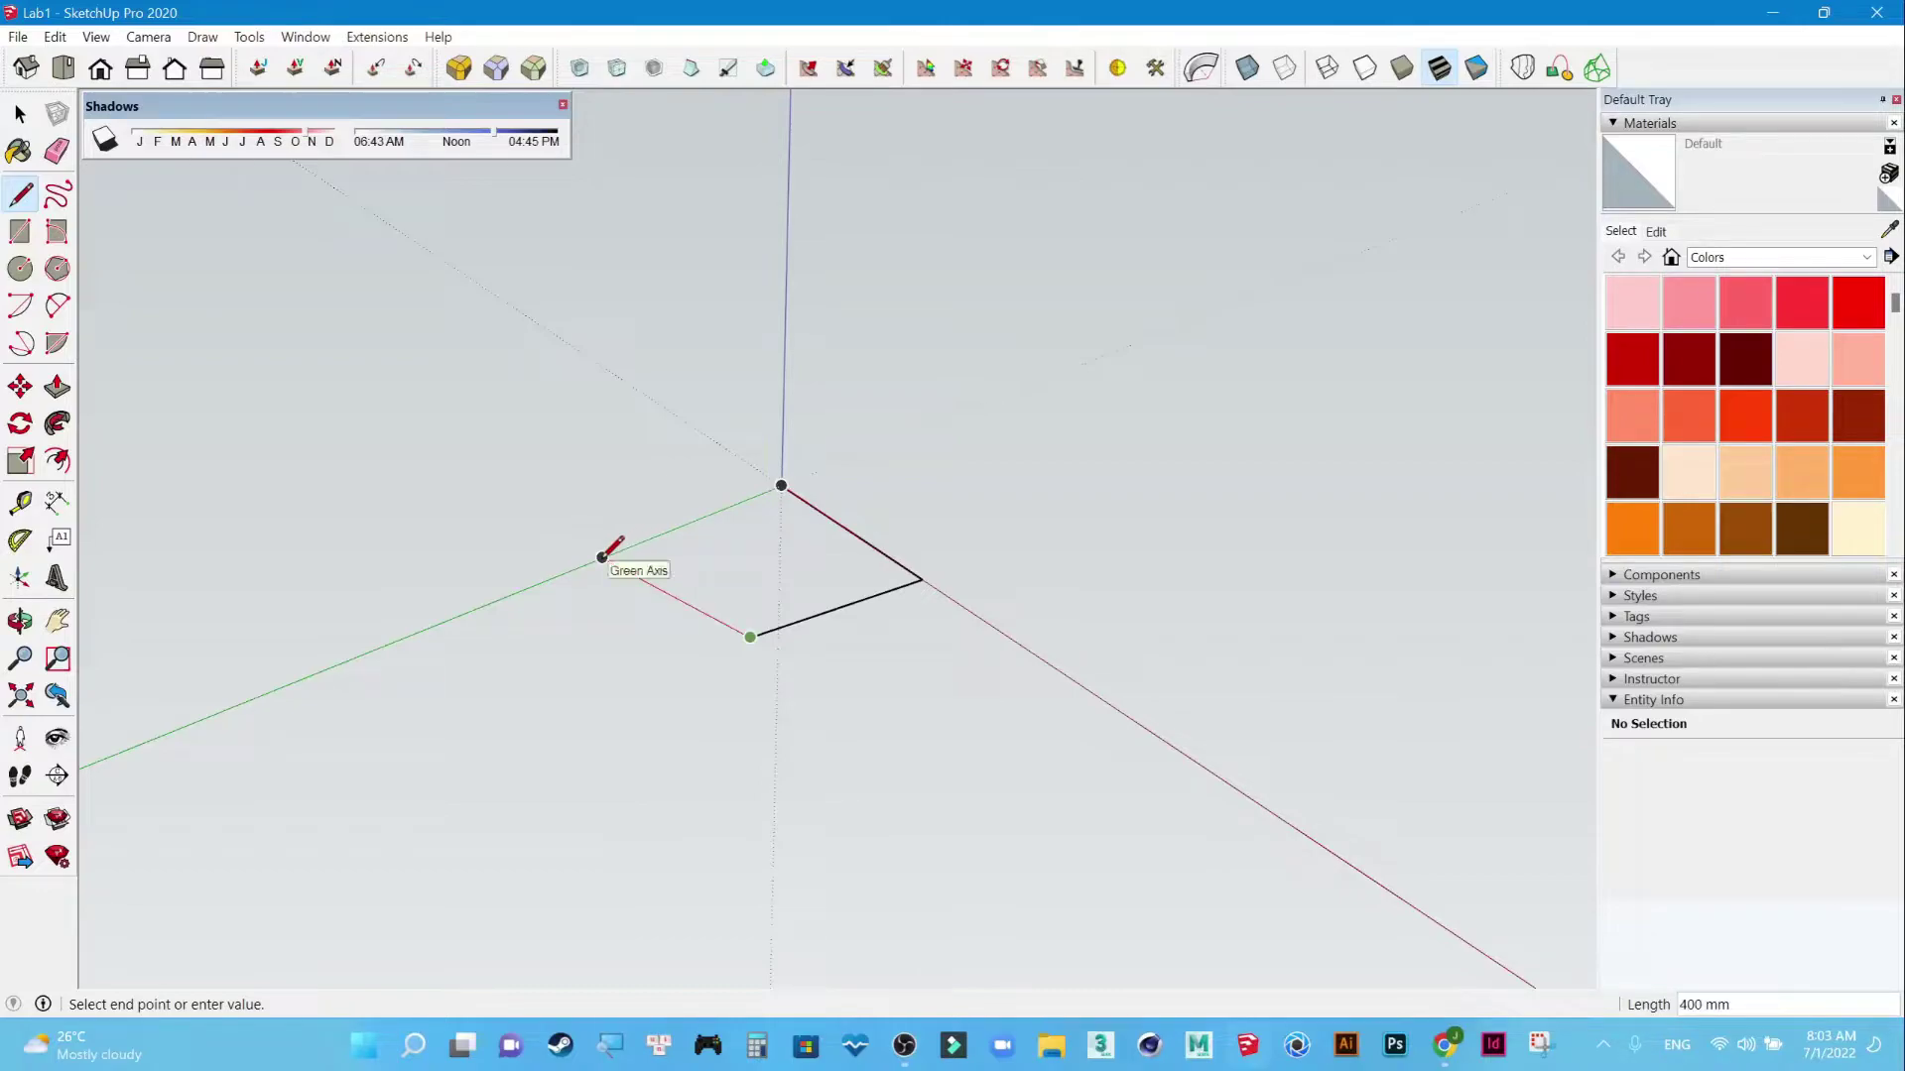
type("400")
key("Return")
left_click(781, 486)
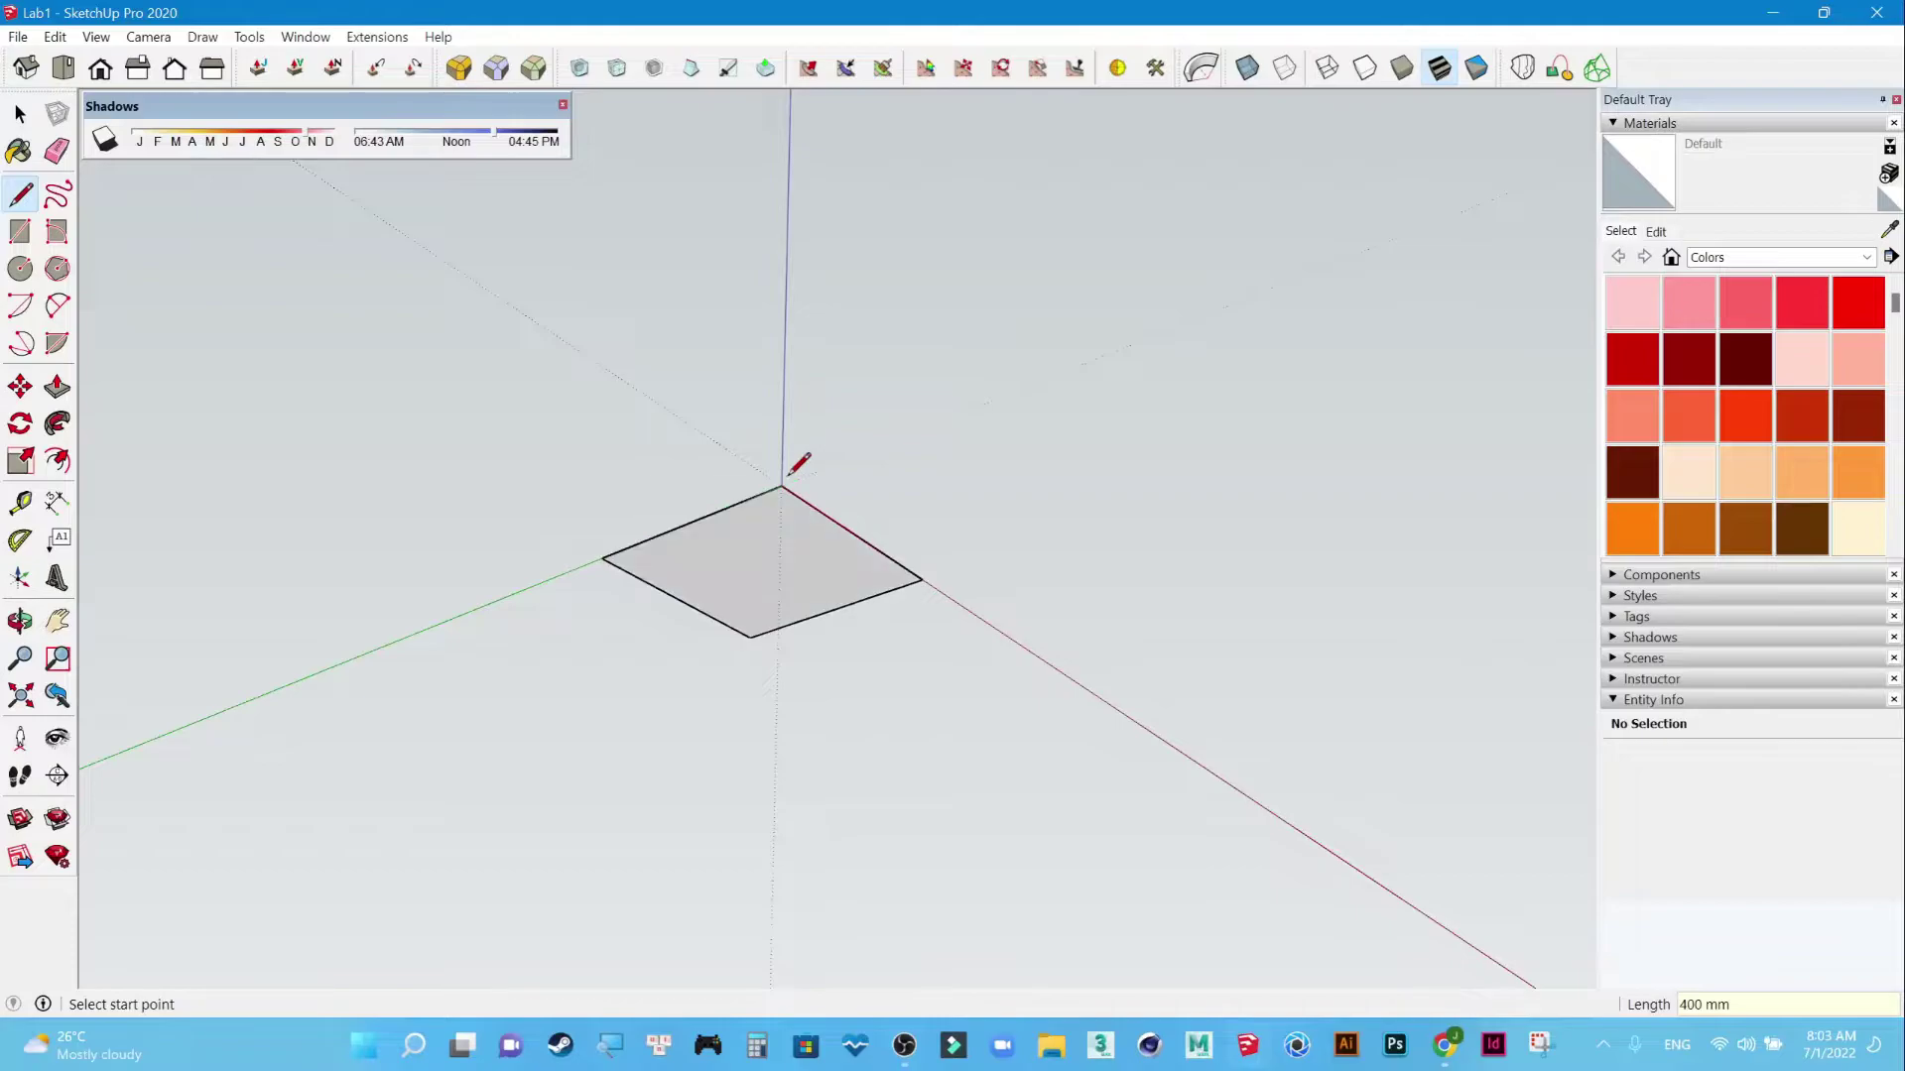
Orbit down to a low oblique view of the 400 mm square face.
left_click(175, 67)
mouse_move(992, 496)
middle_mouse_down()
mouse_move(1038, 754)
mouse_move(1075, 671)
mouse_move(489, 786)
mouse_move(703, 740)
mouse_move(325, 691)
mouse_move(468, 670)
middle_mouse_up()
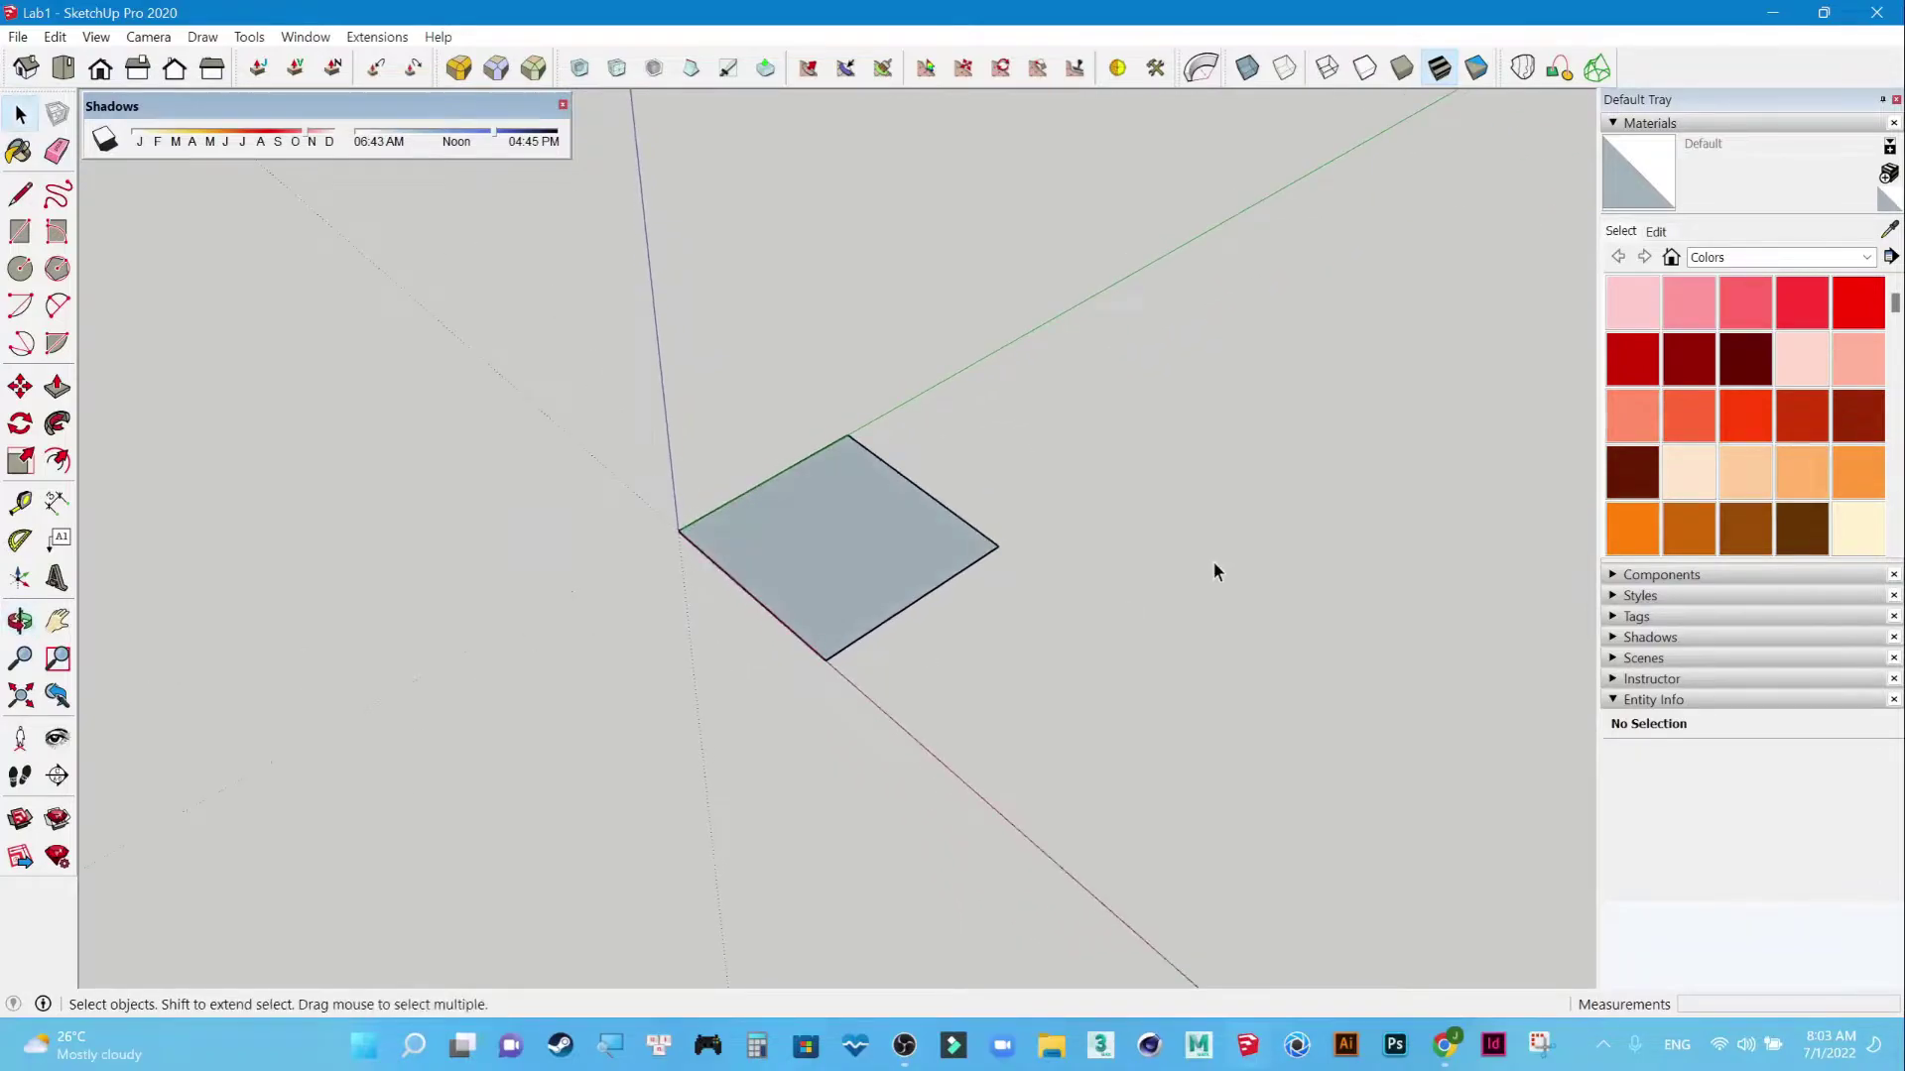
mouse_move(893, 757)
middle_mouse_down()
mouse_move(954, 743)
mouse_move(876, 723)
mouse_move(1025, 714)
mouse_move(1002, 706)
middle_mouse_up()
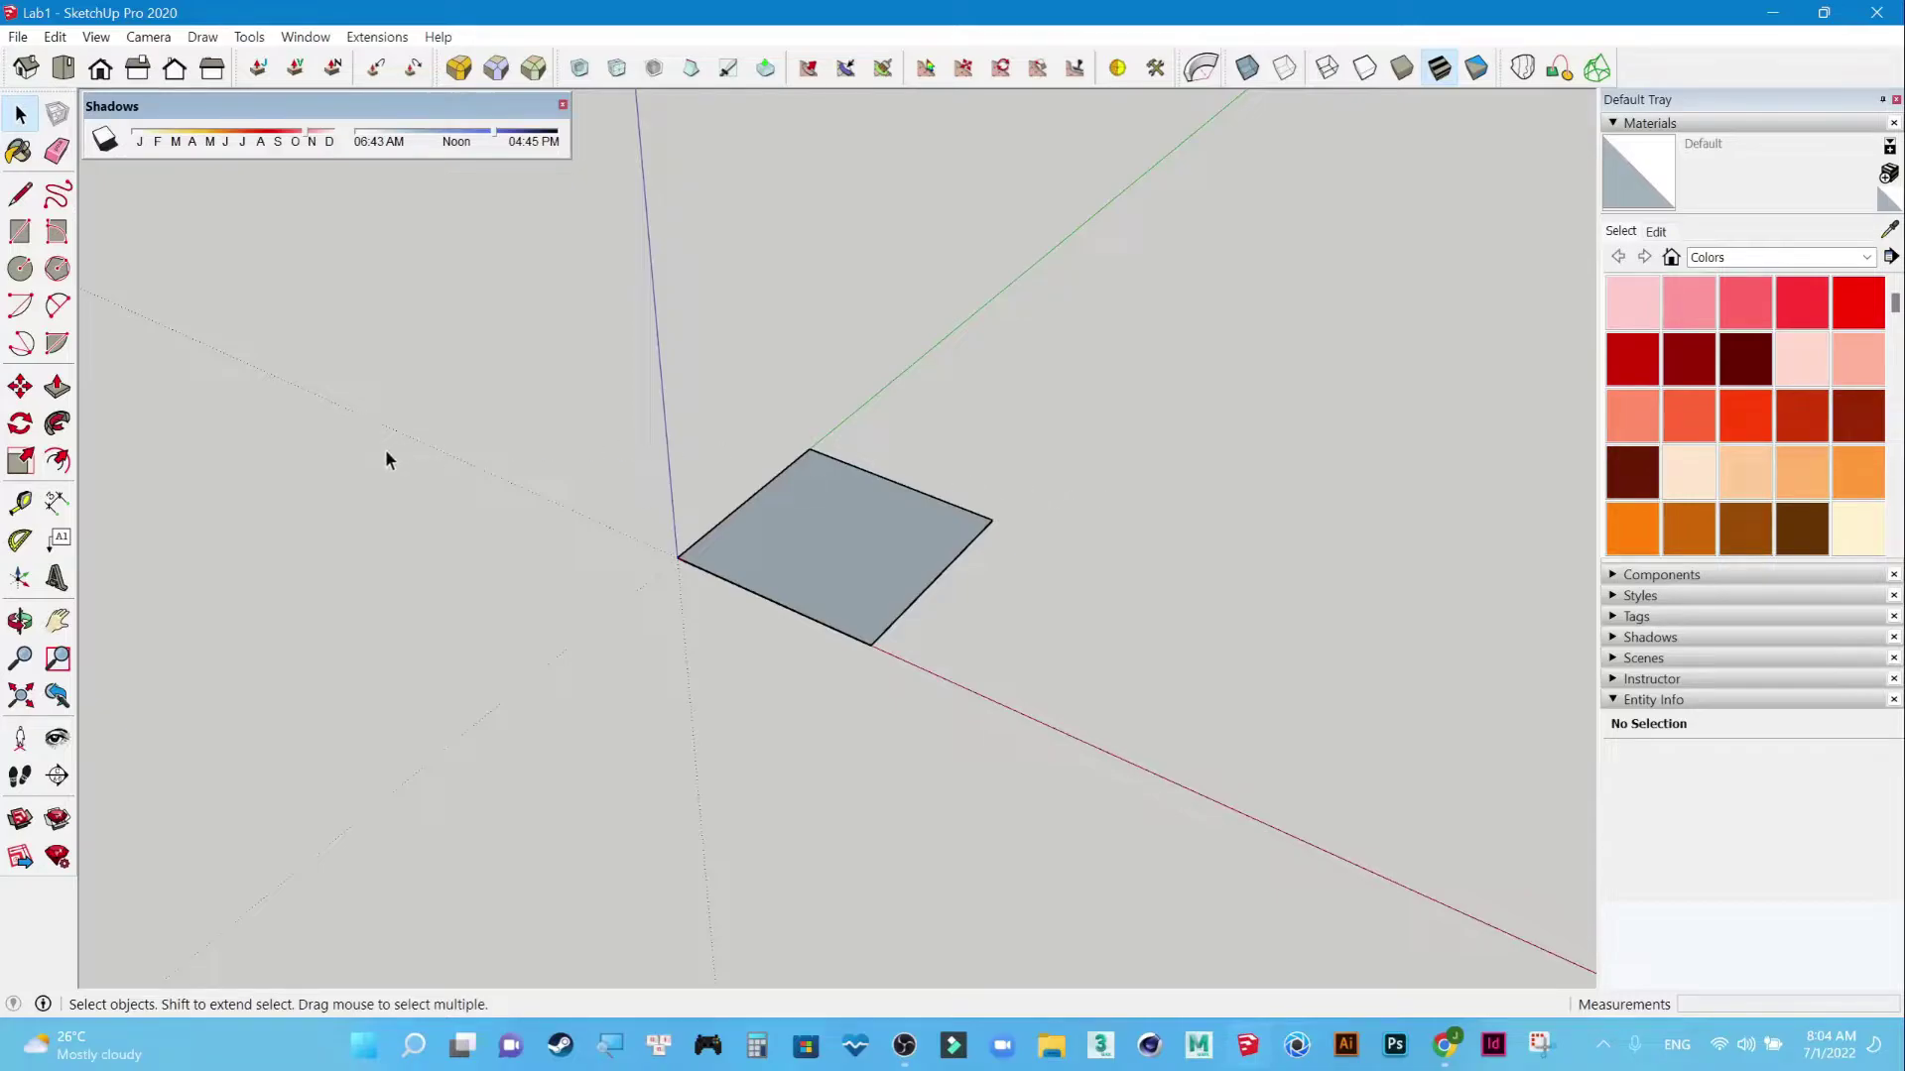
left_click(57, 387)
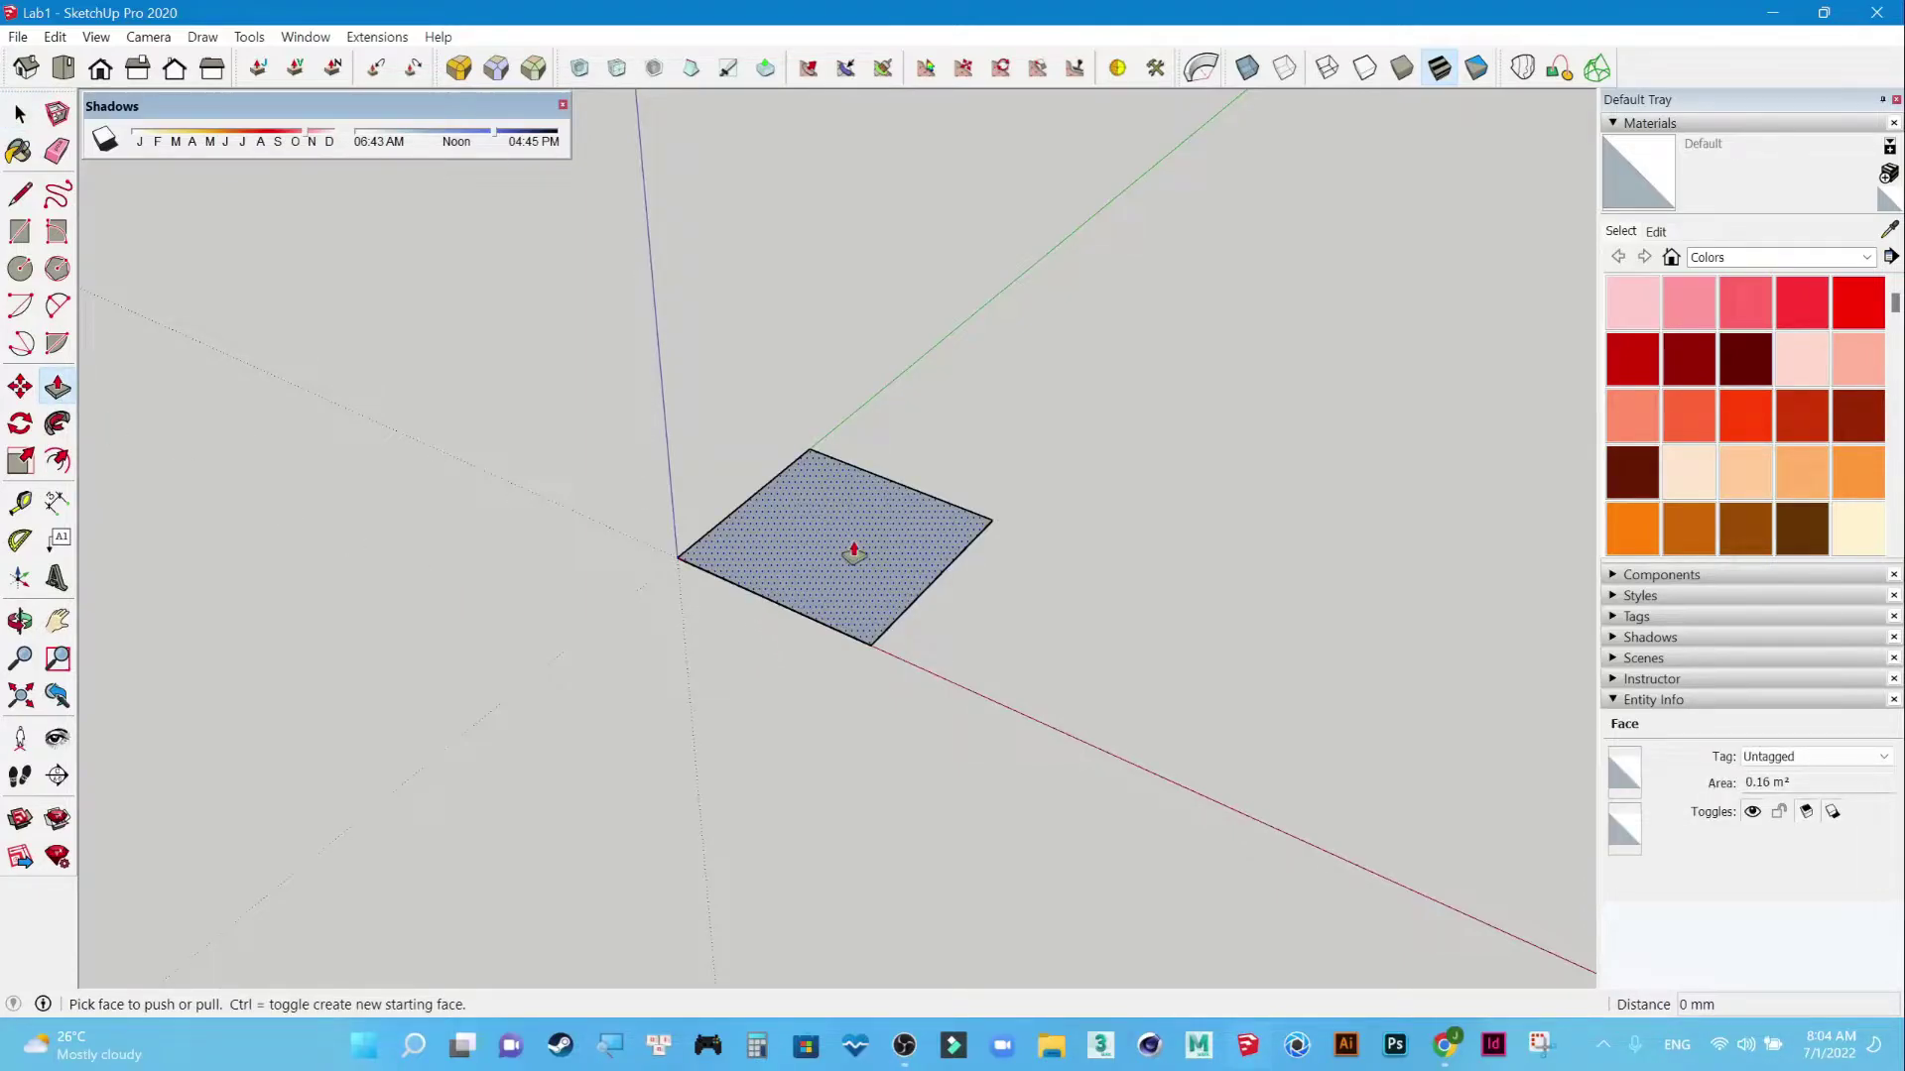
Pull the square face up 400 mm into a 400 mm cube, then return to Select.
left_click_drag(853, 552, 848, 346)
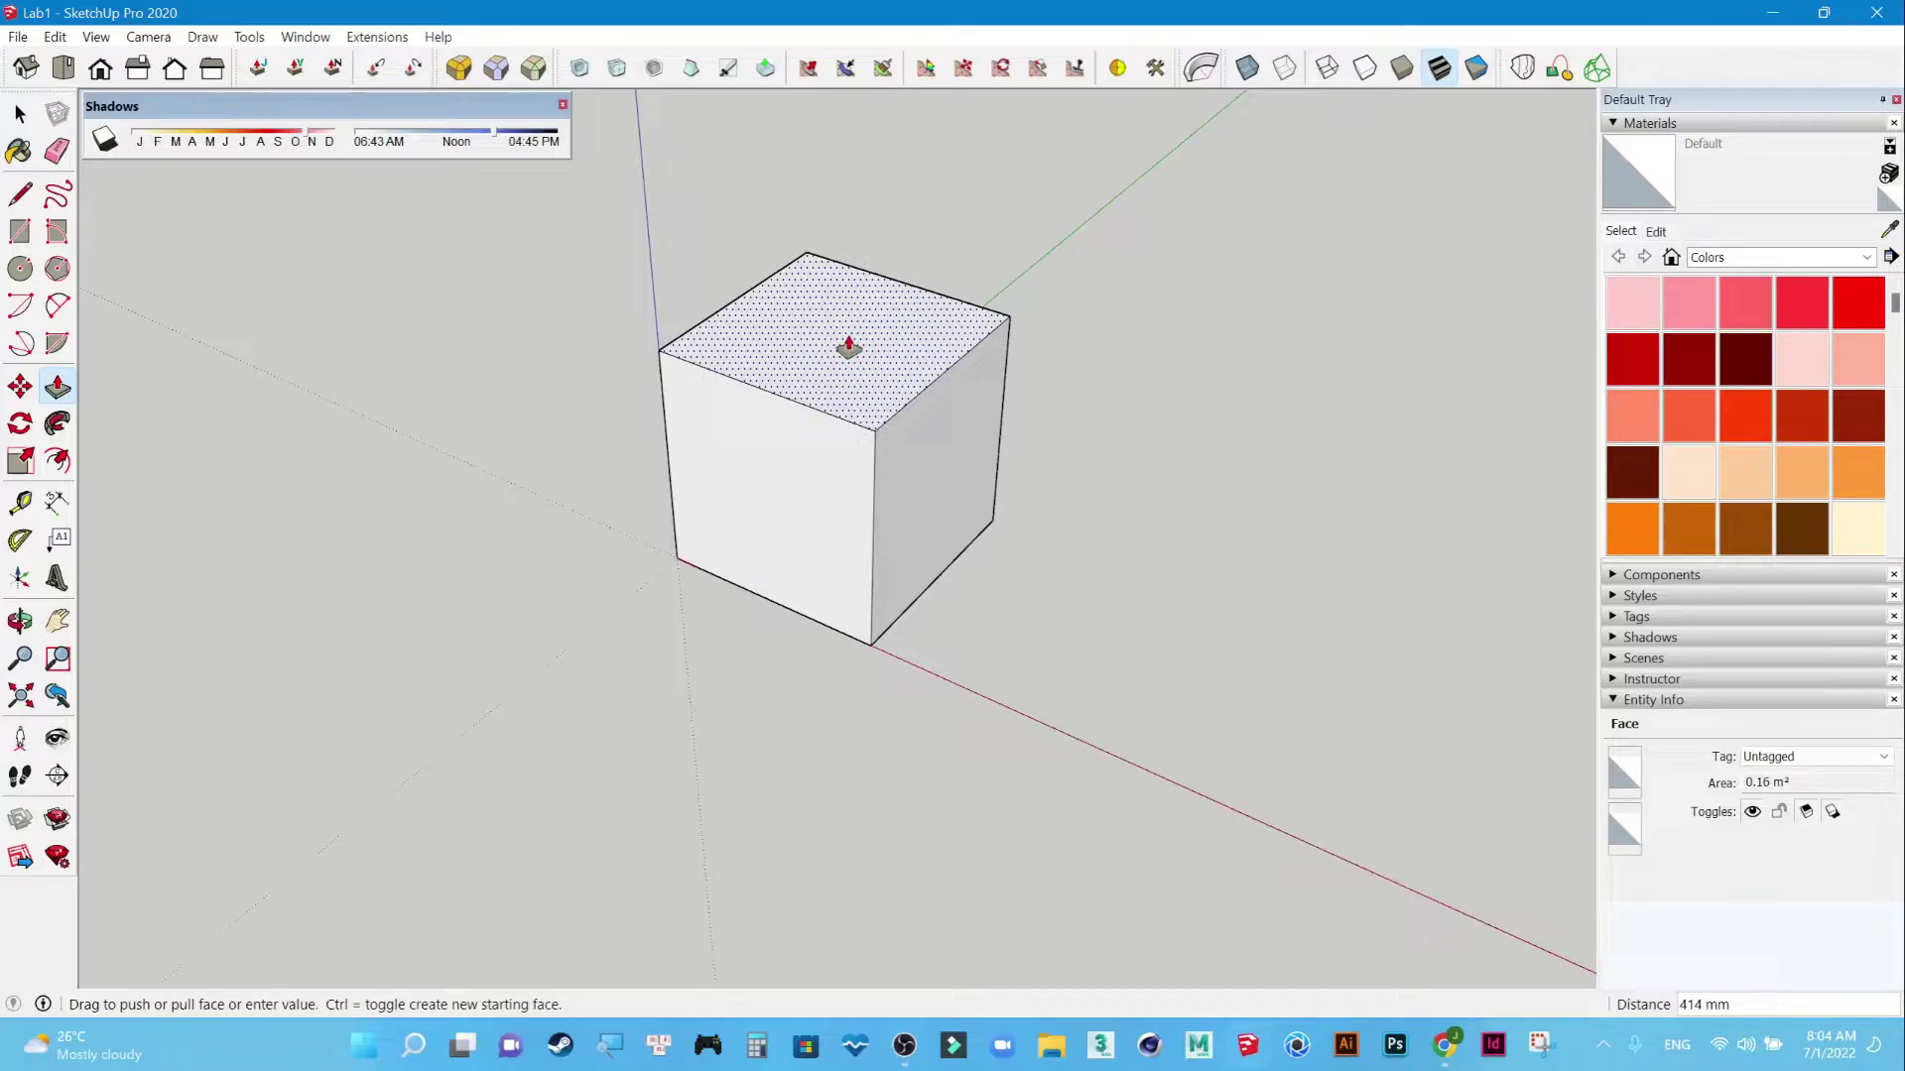
left_click_drag(849, 346, 842, 222)
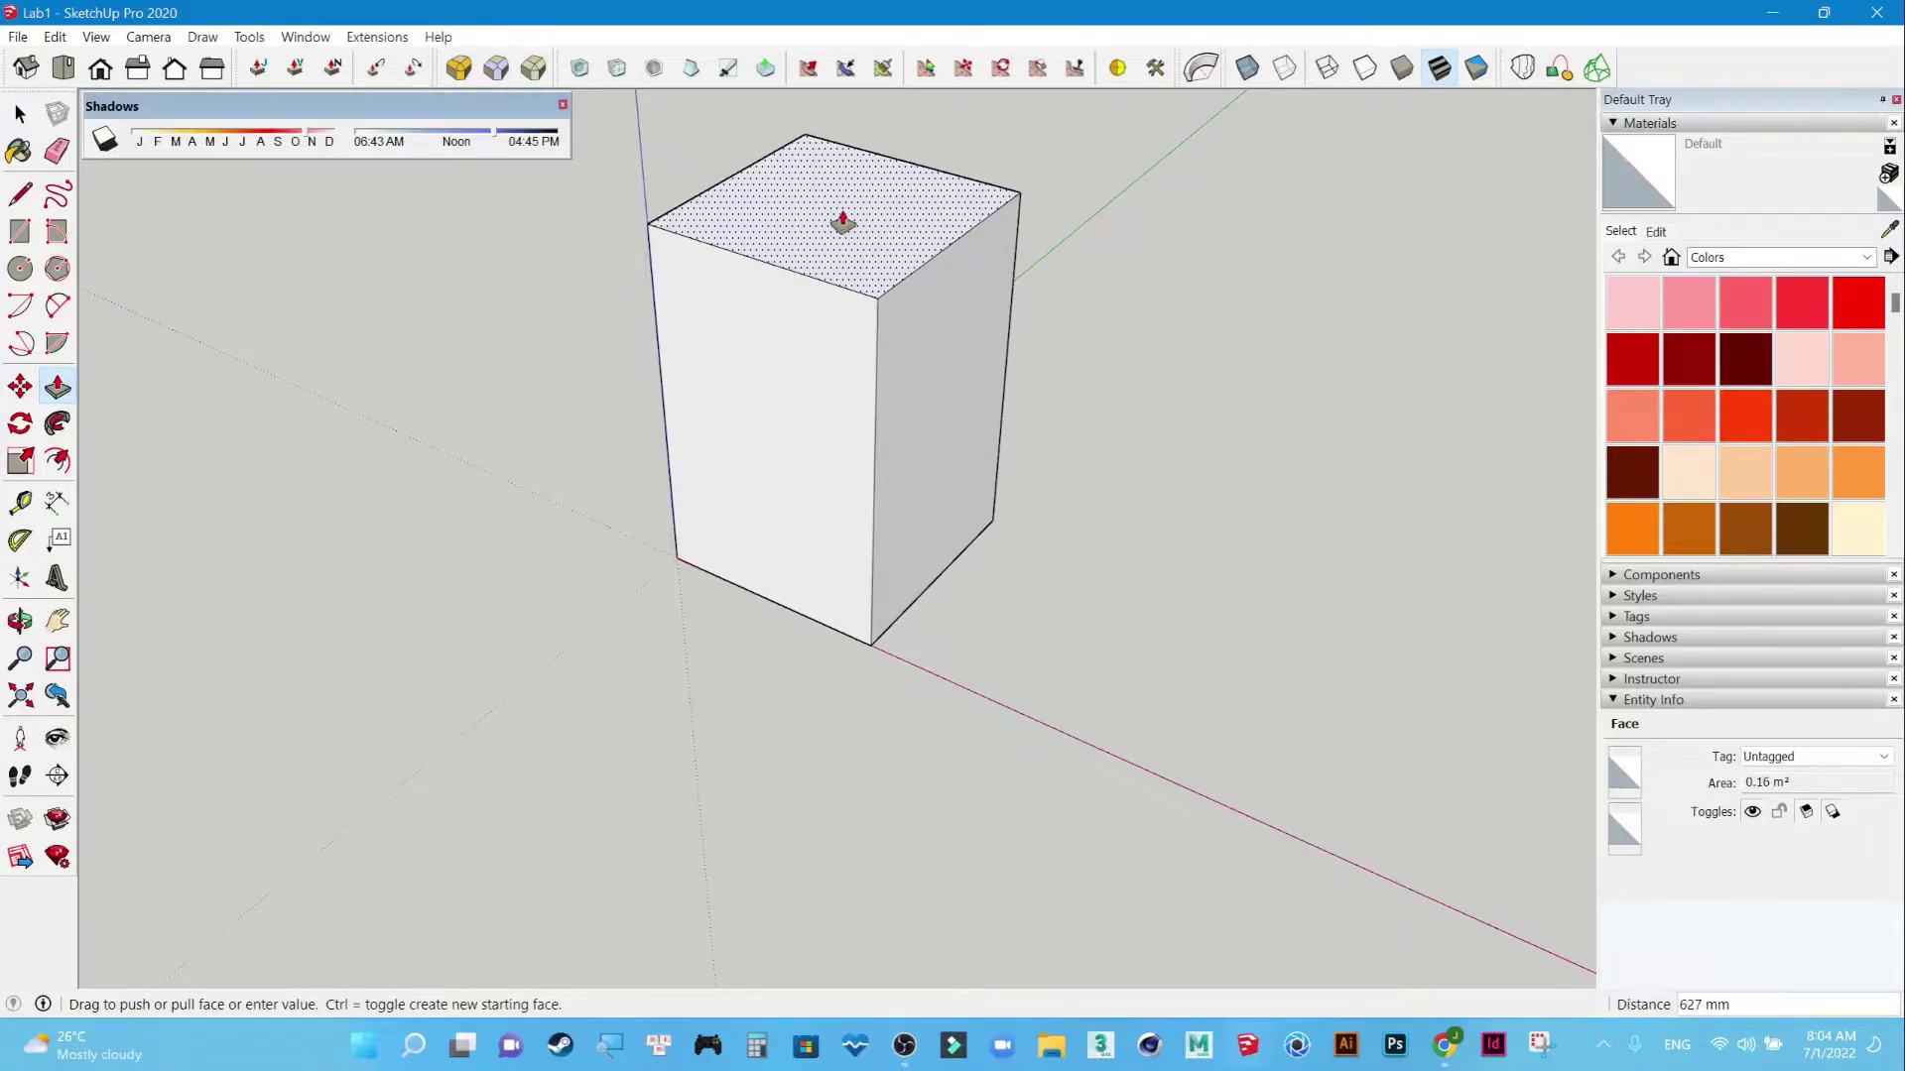
type("400")
key("Return")
left_click(17, 117)
left_click(18, 117)
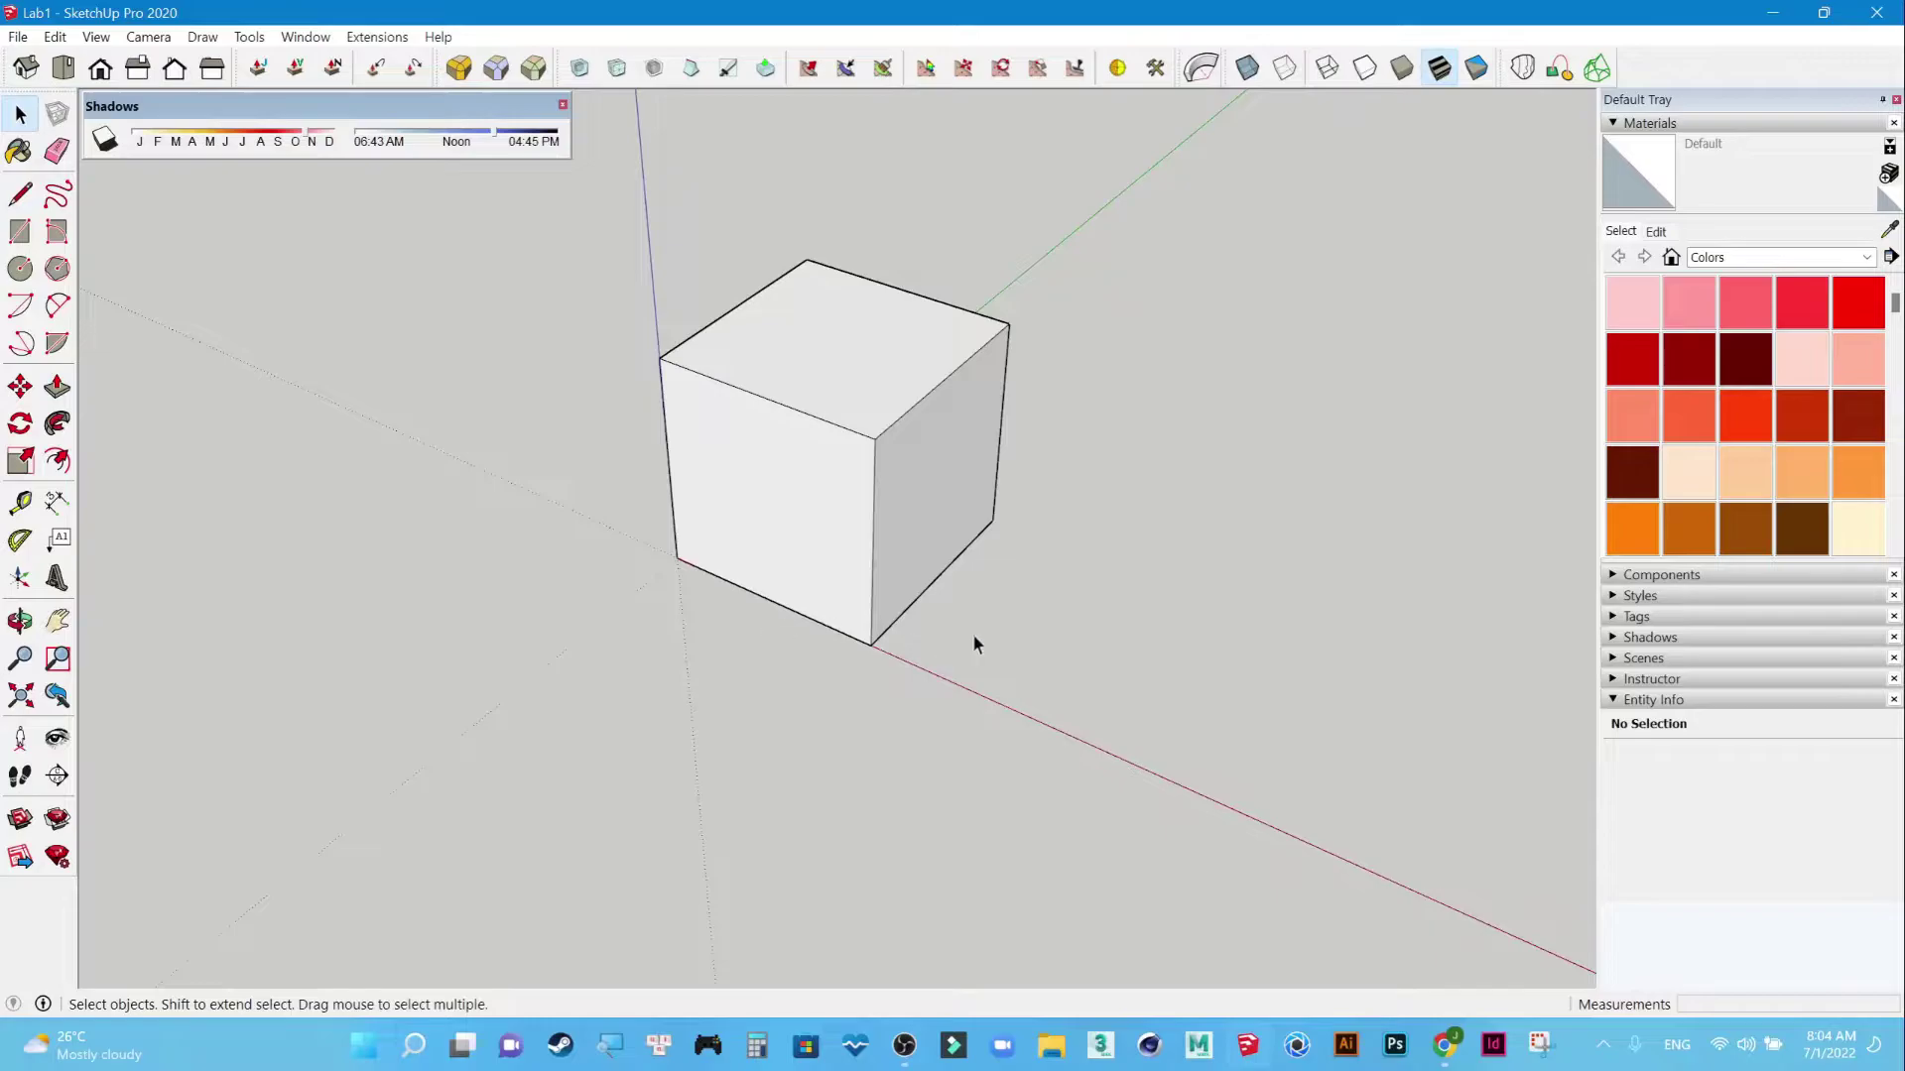
Orbit to see the cube from its opposite corner and zoom in slightly.
mouse_move(1158, 488)
middle_mouse_down()
mouse_move(1093, 582)
mouse_move(1033, 765)
mouse_move(323, 642)
mouse_move(1017, 418)
mouse_move(455, 658)
mouse_move(497, 480)
mouse_move(1105, 221)
mouse_move(1115, 375)
mouse_move(897, 468)
mouse_move(902, 370)
mouse_move(1207, 817)
mouse_move(540, 895)
mouse_move(905, 778)
mouse_move(1021, 586)
mouse_move(800, 629)
mouse_move(890, 683)
mouse_move(962, 686)
mouse_move(812, 744)
mouse_move(932, 770)
middle_mouse_up()
mouse_move(859, 706)
middle_mouse_down()
mouse_move(1224, 761)
mouse_move(872, 698)
mouse_move(1048, 828)
mouse_move(1046, 651)
mouse_move(668, 757)
mouse_move(895, 722)
middle_mouse_up()
mouse_move(1141, 708)
middle_mouse_down()
mouse_move(497, 605)
mouse_move(1323, 605)
middle_mouse_up()
scroll(1097, 700, "up", 2)
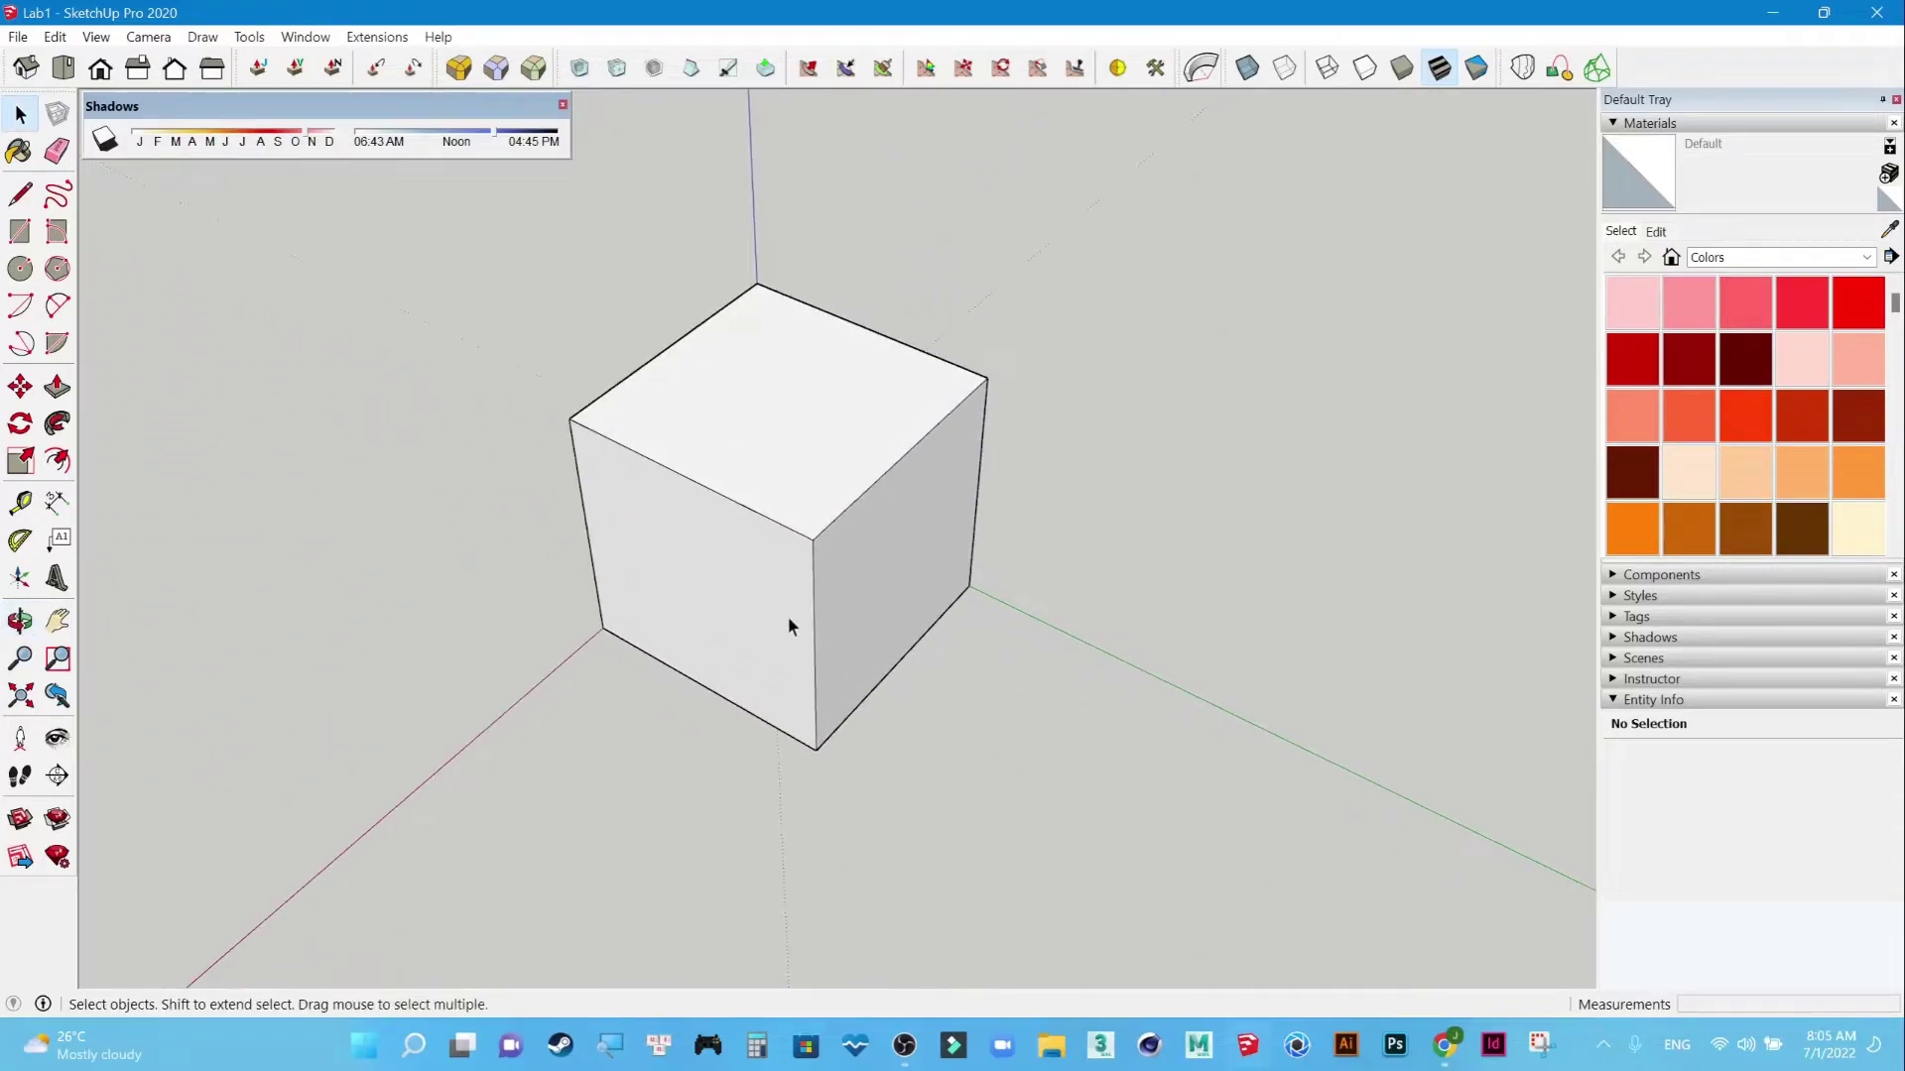
Select the cube's left, top and right faces and several top edges individually.
left_click(762, 592)
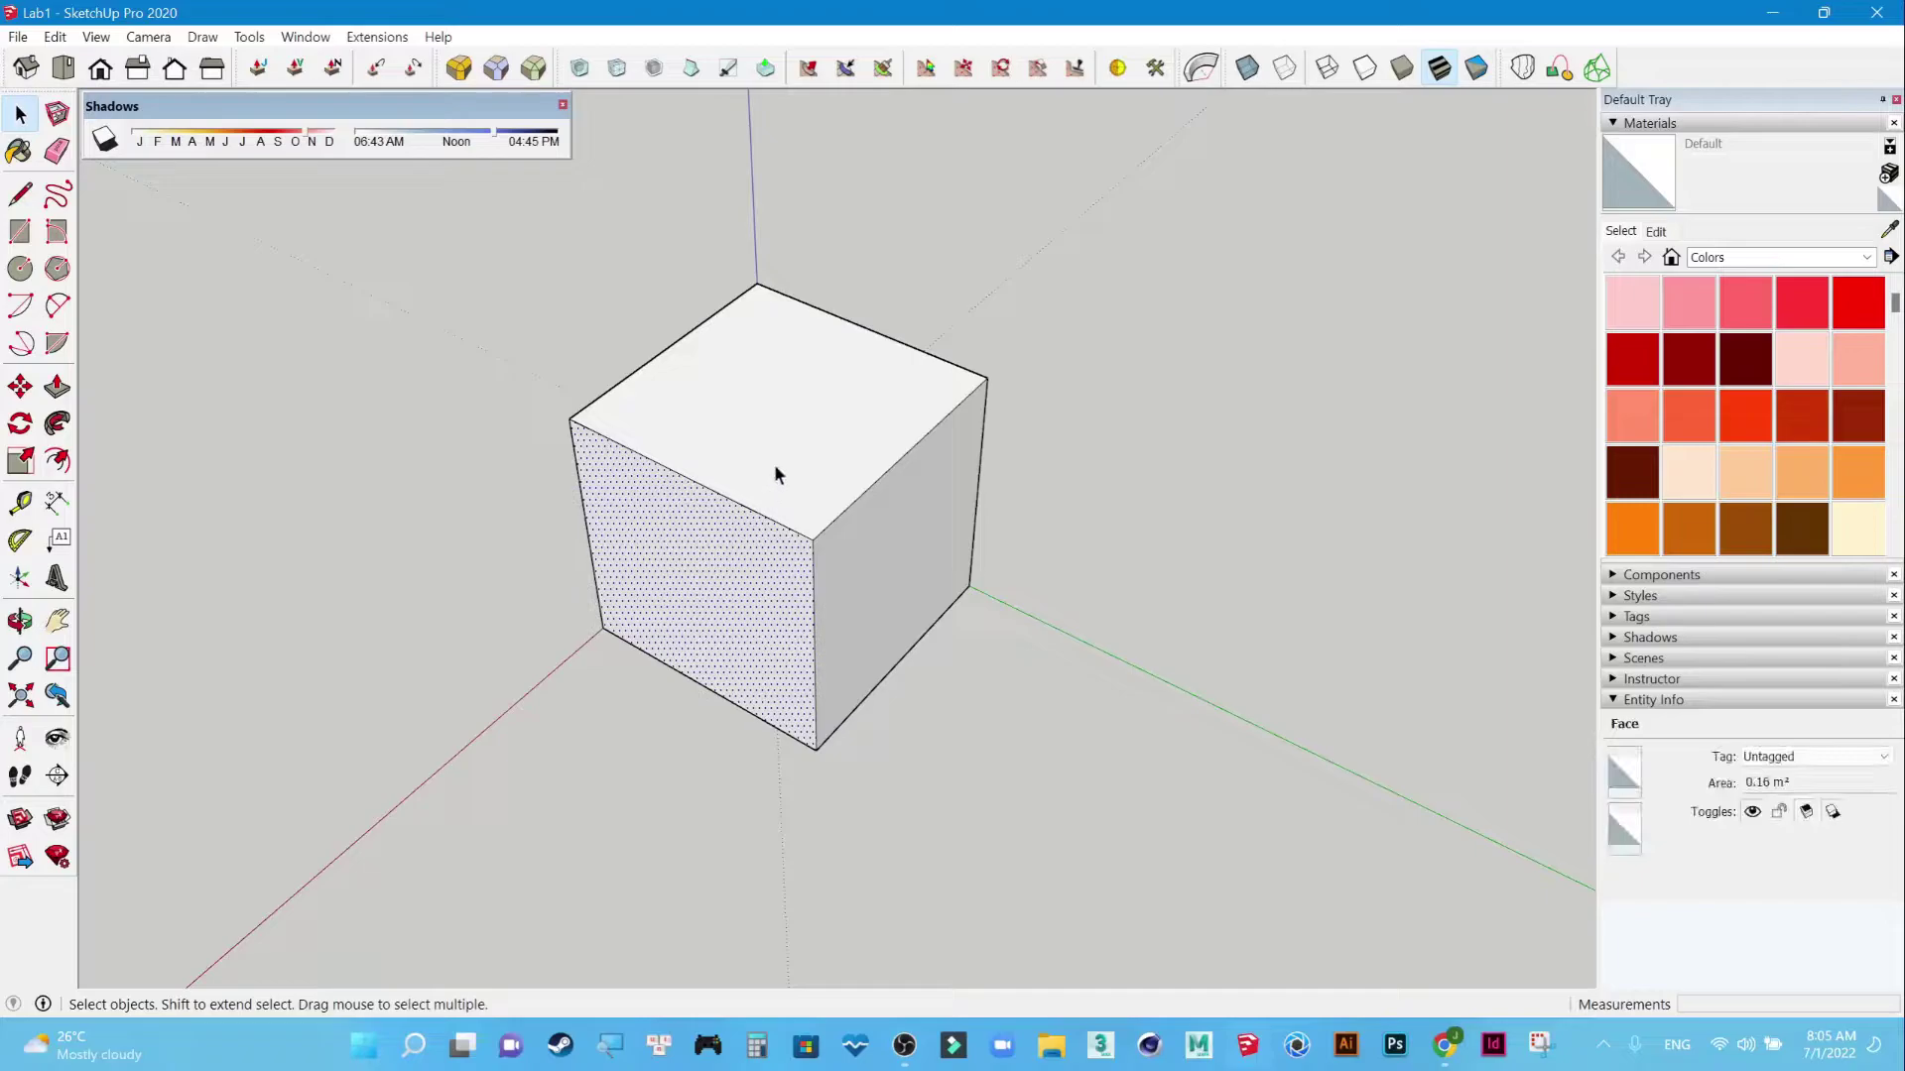
left_click(794, 442)
left_click(892, 601)
scroll(779, 530, "up", 4)
left_click(772, 520)
left_click(895, 541)
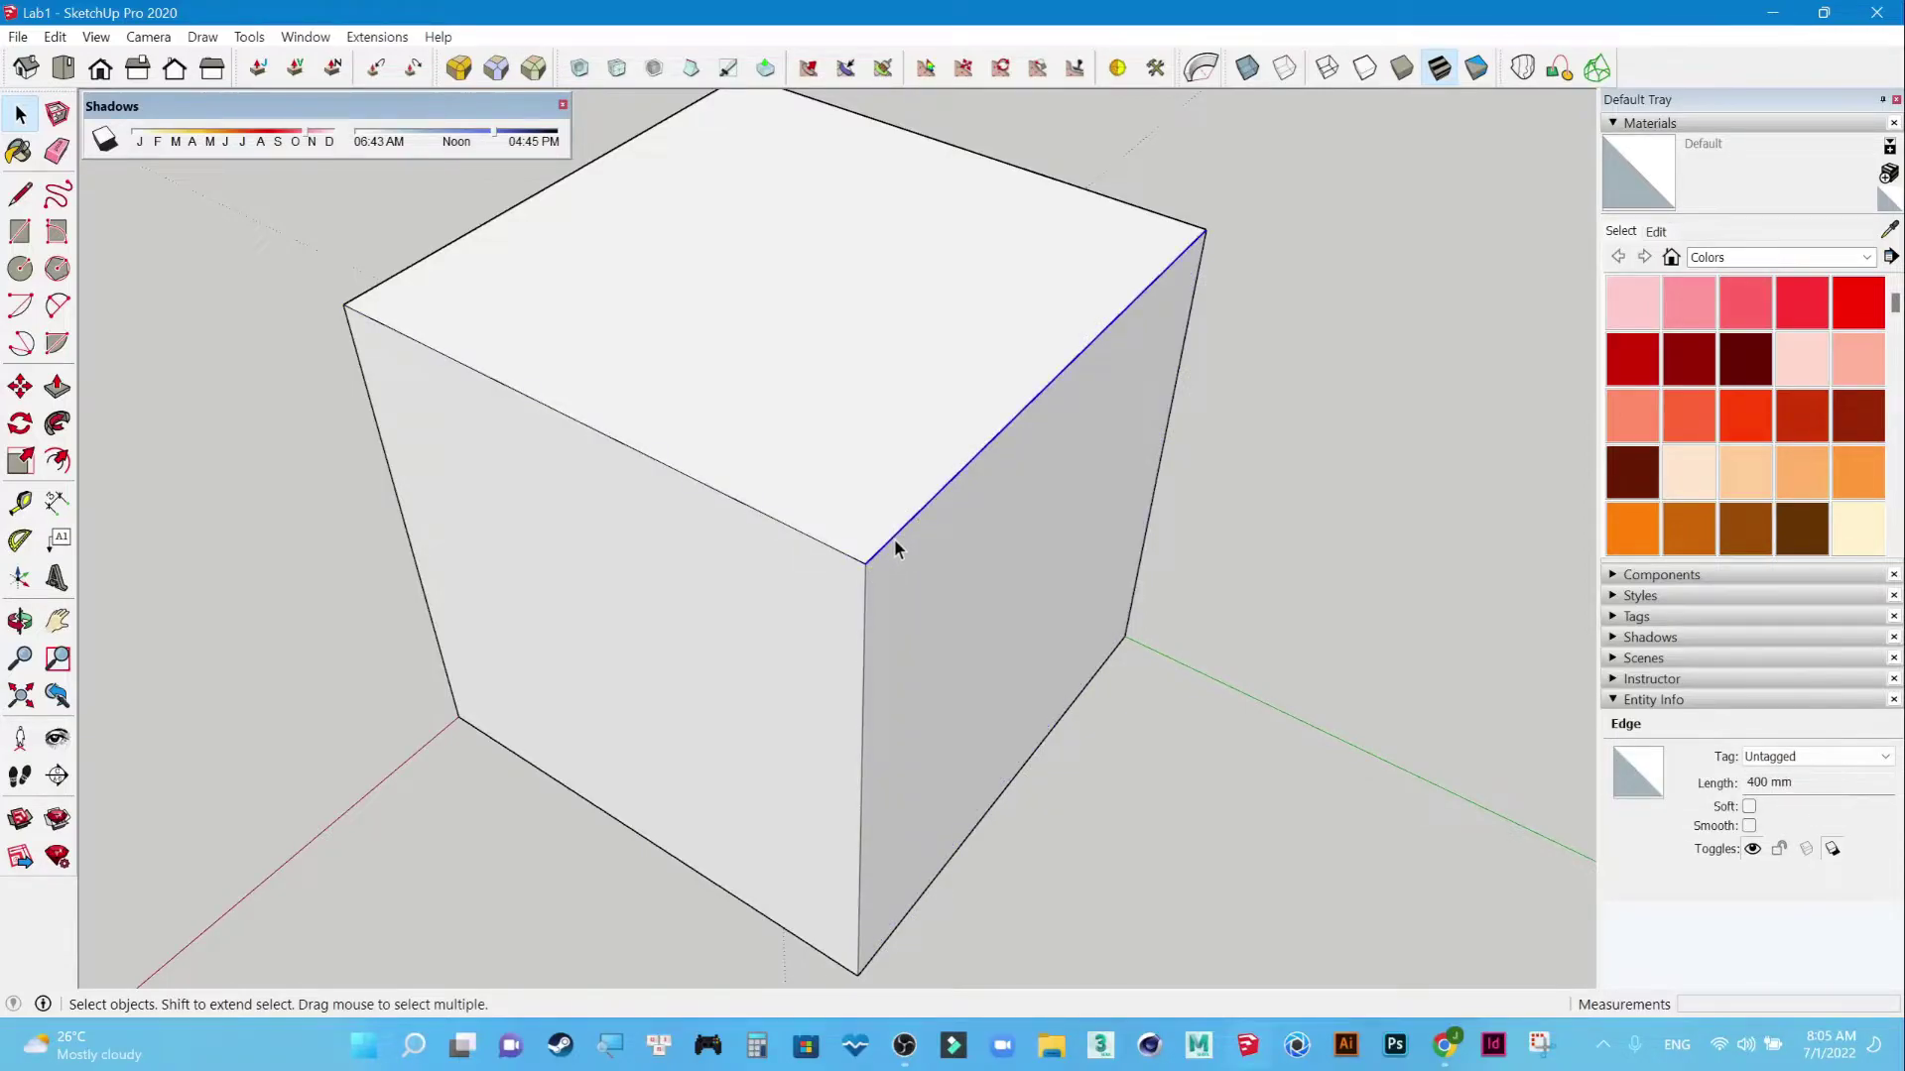
left_click(775, 522, "shift")
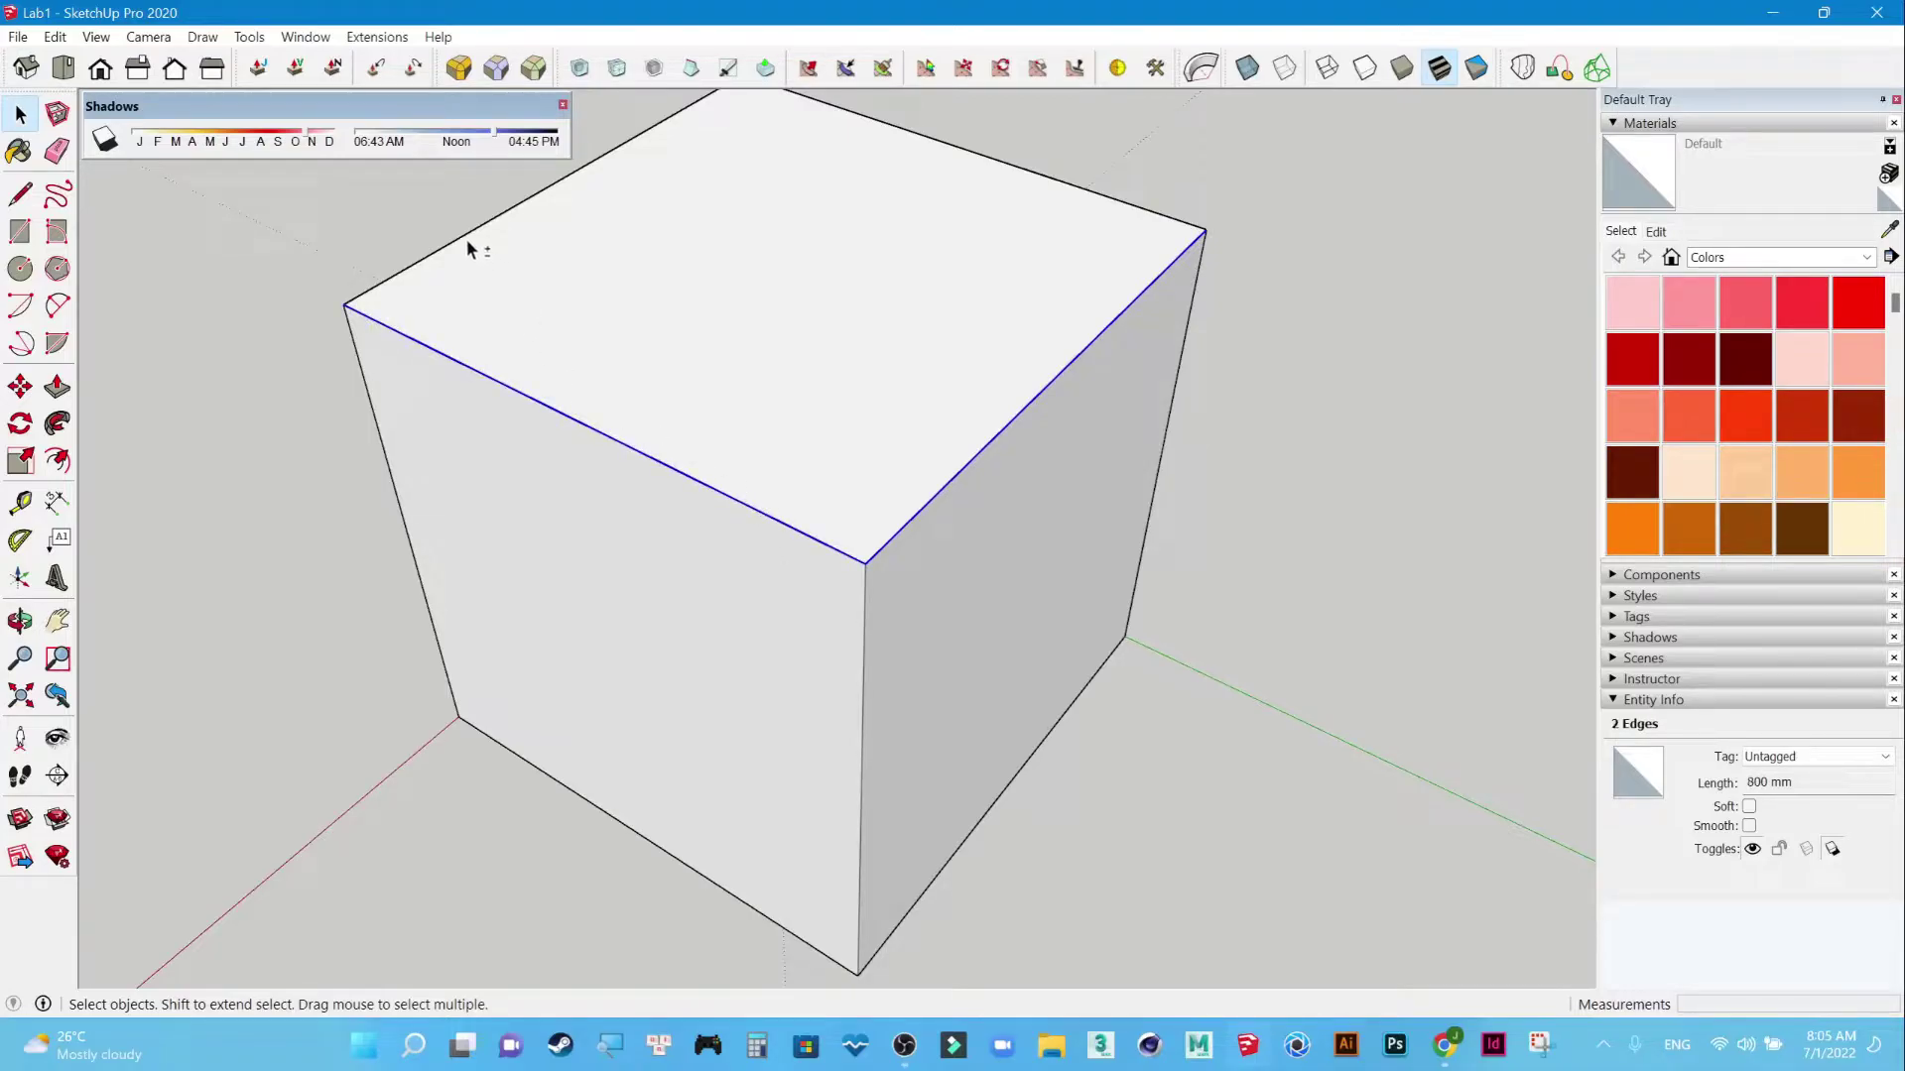
left_click(958, 147, "shift")
Triple-click the cube to select all 18 entities and orbit to inspect it.
triple_click(861, 324)
mouse_move(715, 628)
middle_mouse_down()
mouse_move(1258, 408)
mouse_move(1135, 289)
mouse_move(872, 621)
mouse_move(913, 369)
mouse_move(914, 621)
mouse_move(799, 361)
middle_mouse_up()
middle_click_drag(820, 451, 913, 491)
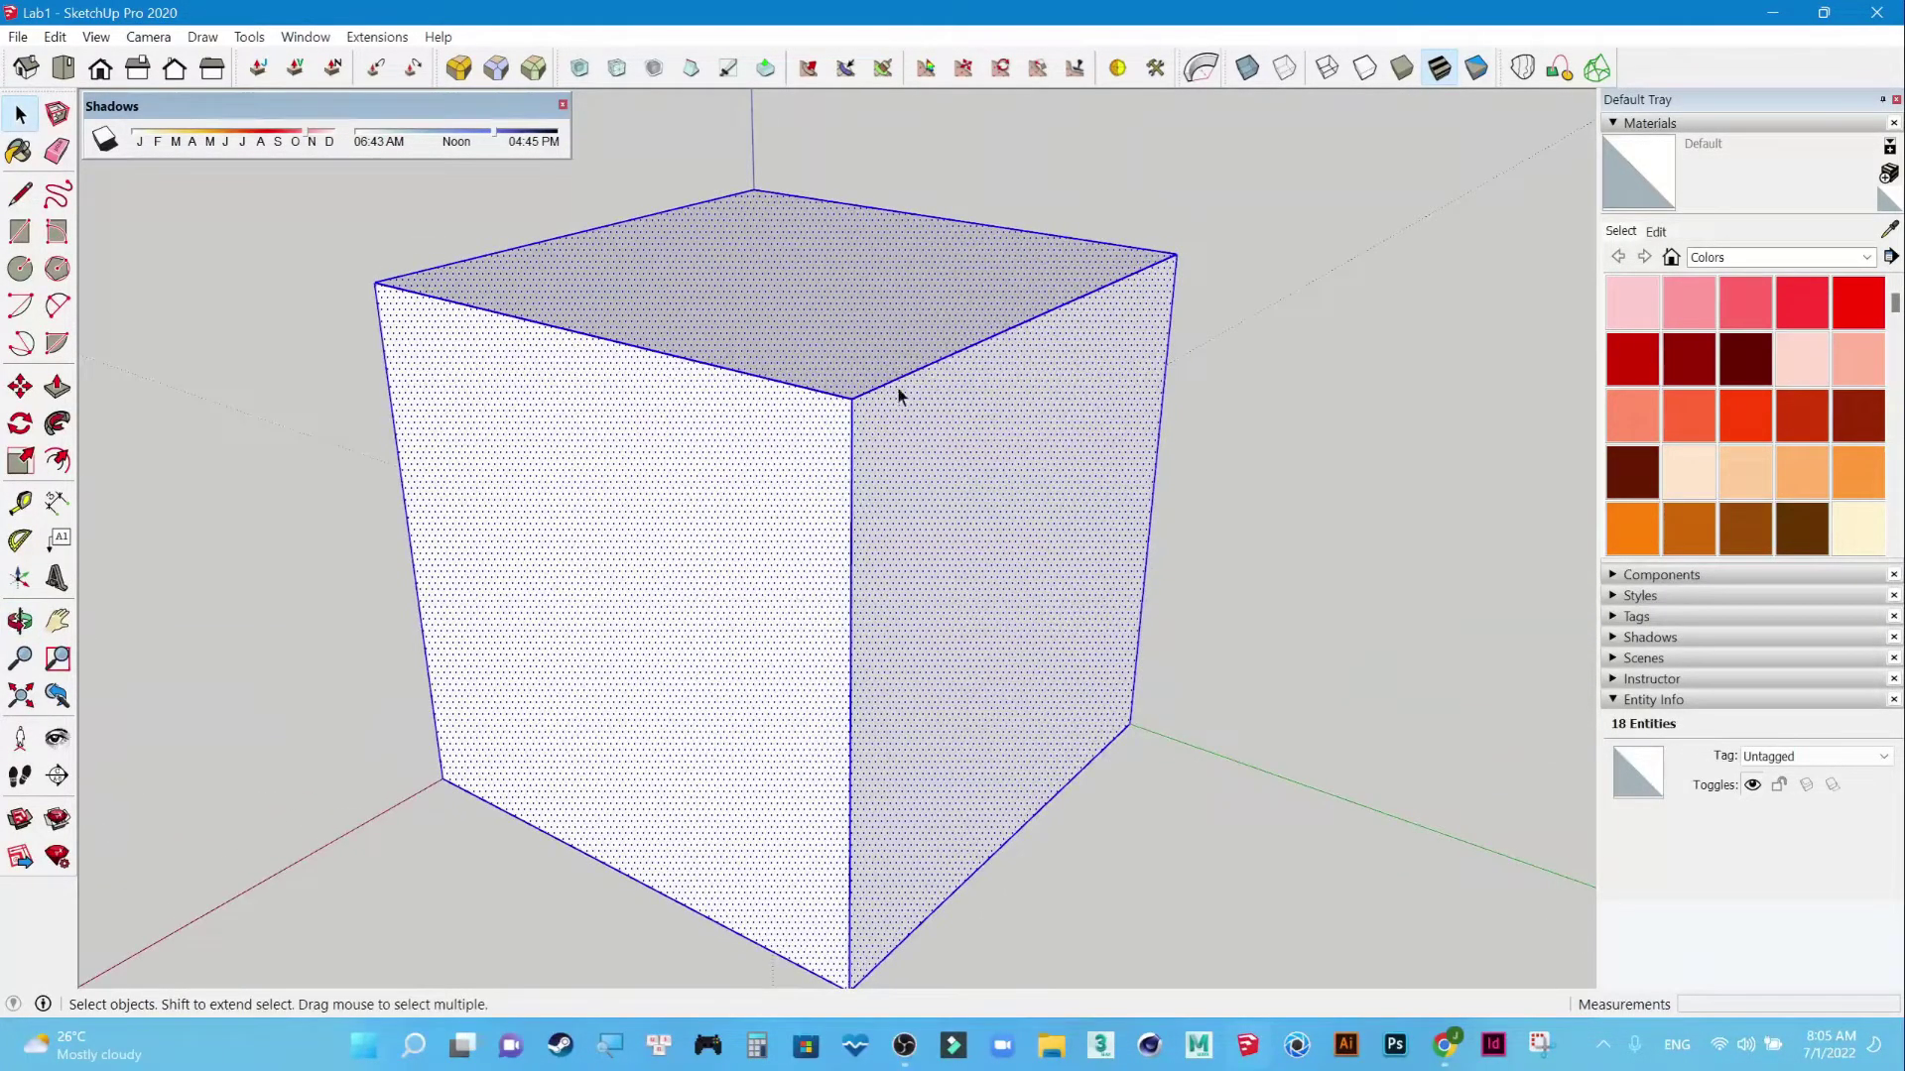
Deselect the cube, then zoom and orbit to view it from a different angle.
left_click(1268, 517)
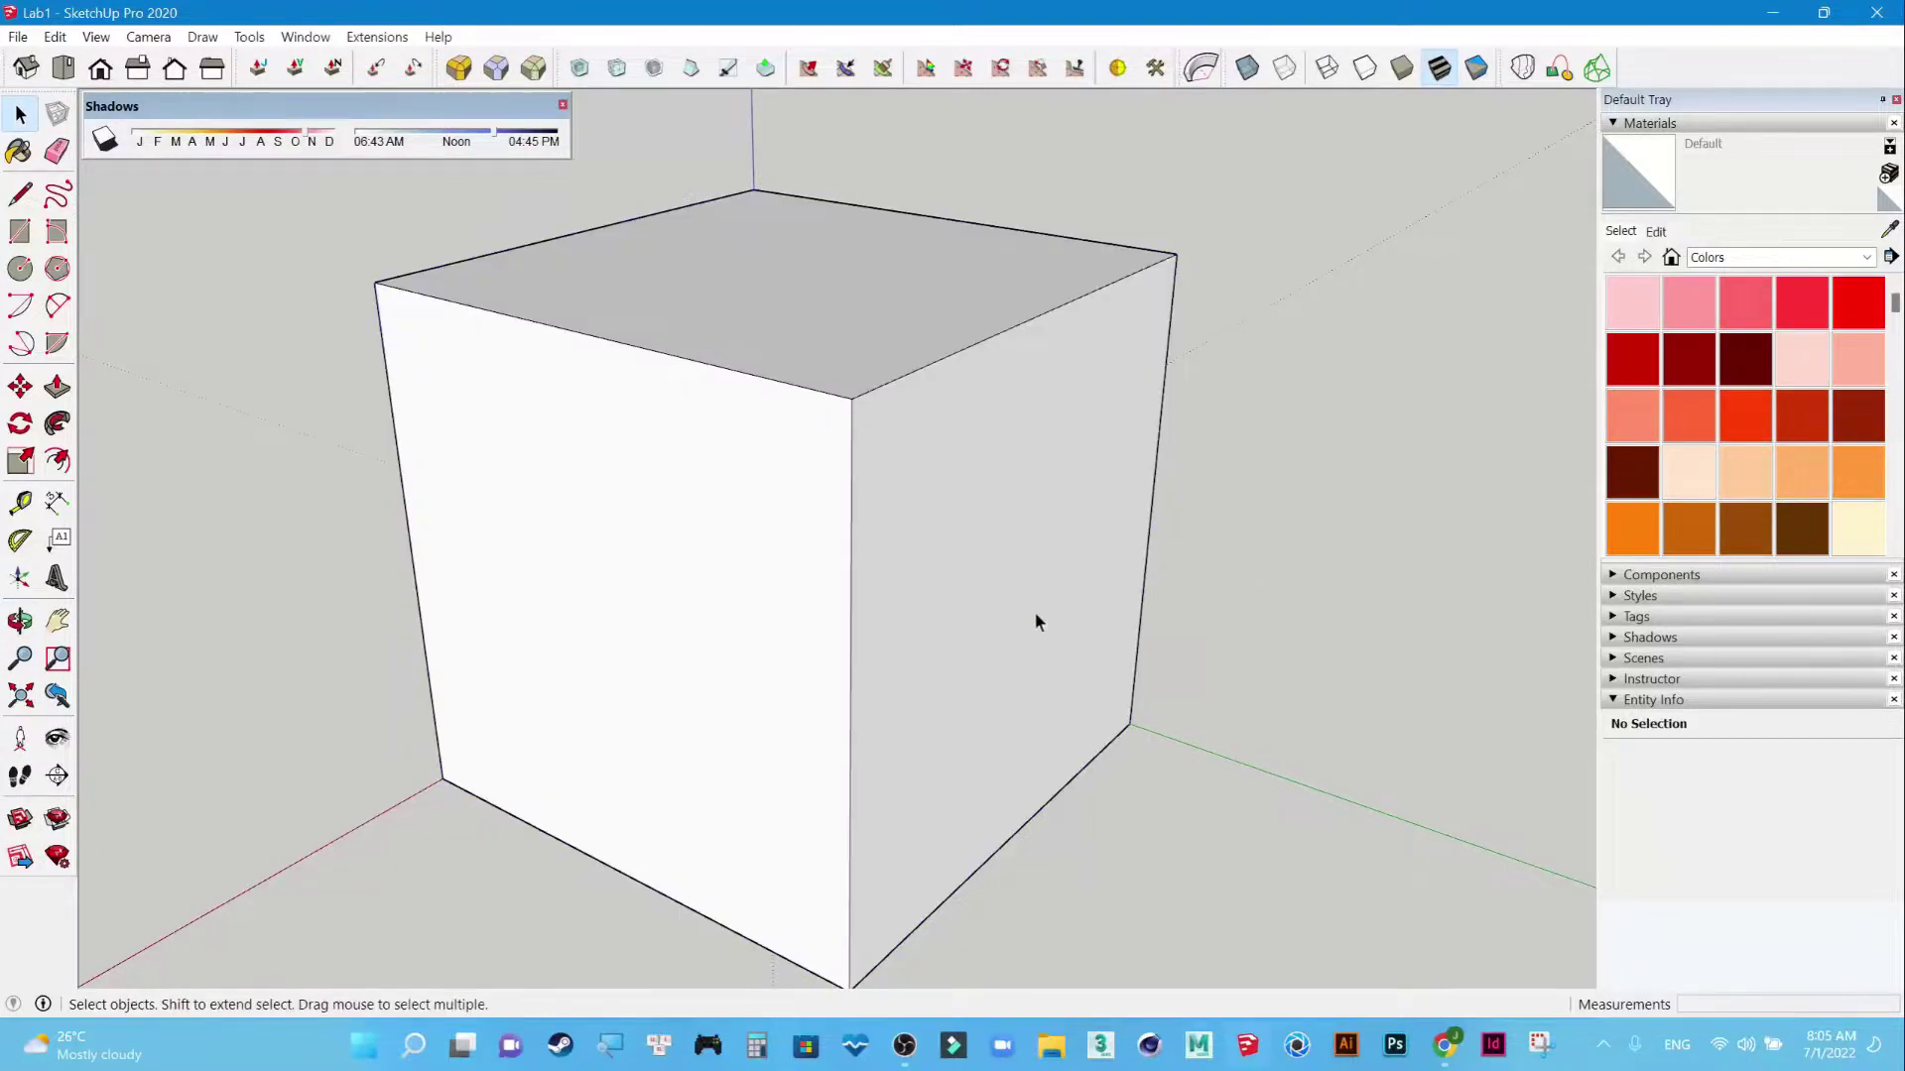
scroll(1032, 617, "down", 3)
middle_click_drag(1028, 544, 1061, 637)
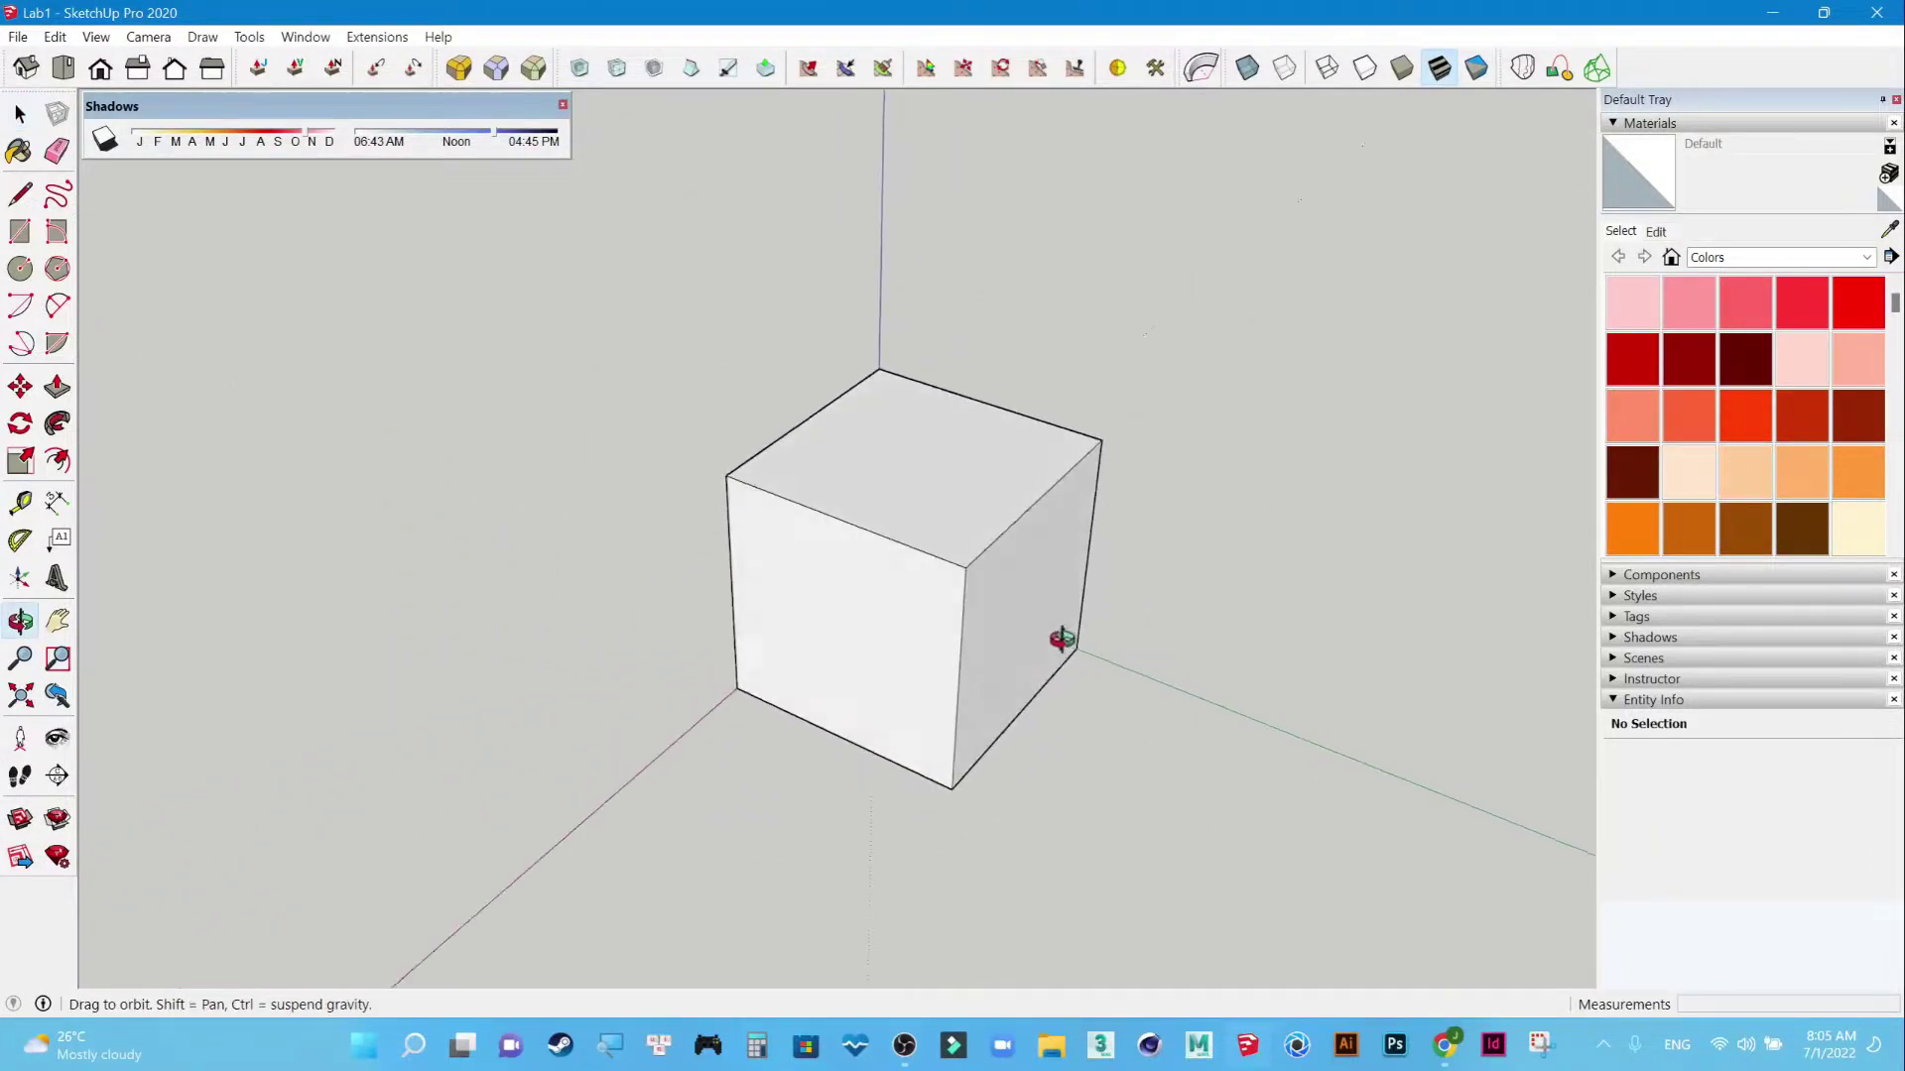
scroll(944, 583, "up", 2)
scroll(944, 573, "up", 2)
mouse_move(943, 574)
middle_mouse_down()
mouse_move(927, 472)
mouse_move(463, 391)
mouse_move(968, 651)
middle_mouse_up()
scroll(969, 655, "down", 3)
scroll(992, 661, "up", 1)
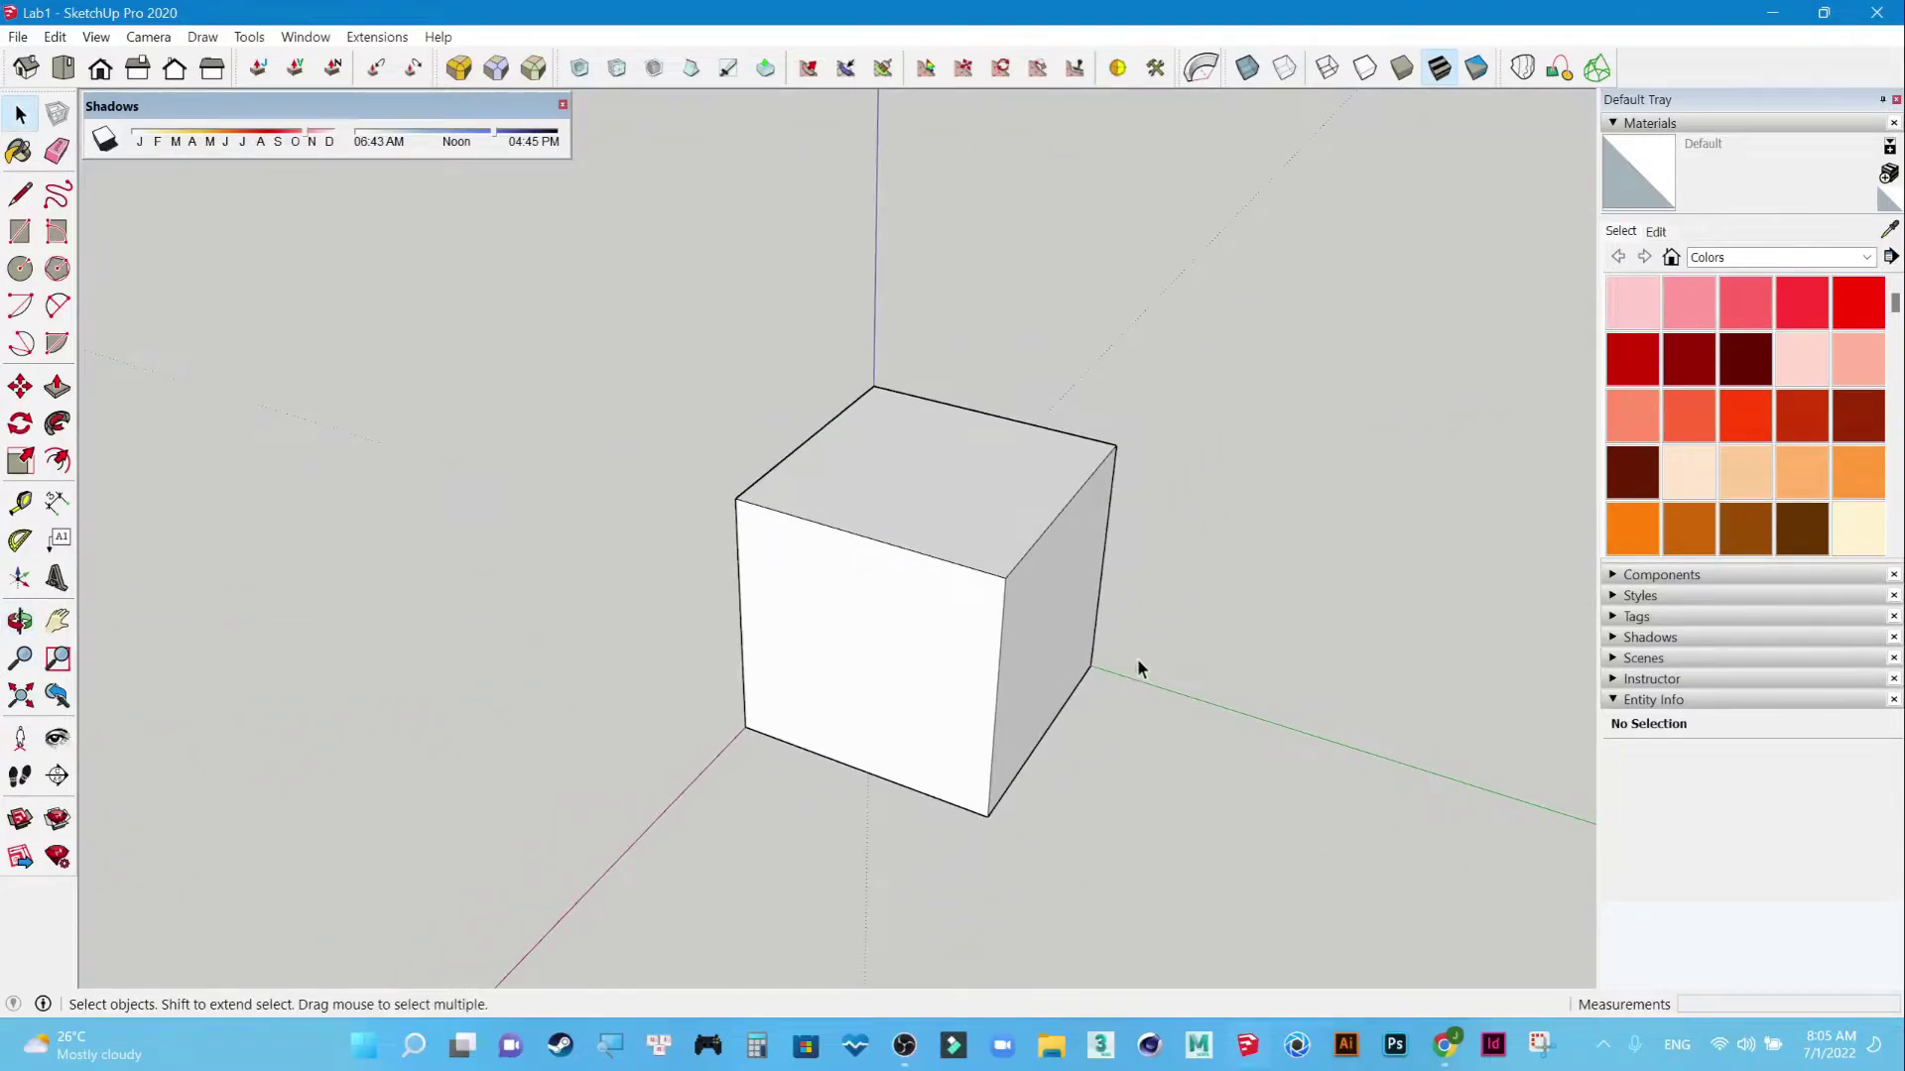
mouse_move(1139, 678)
middle_mouse_down()
mouse_move(609, 783)
mouse_move(1041, 770)
mouse_move(1058, 689)
mouse_move(954, 736)
mouse_move(1220, 790)
mouse_move(489, 748)
middle_mouse_up()
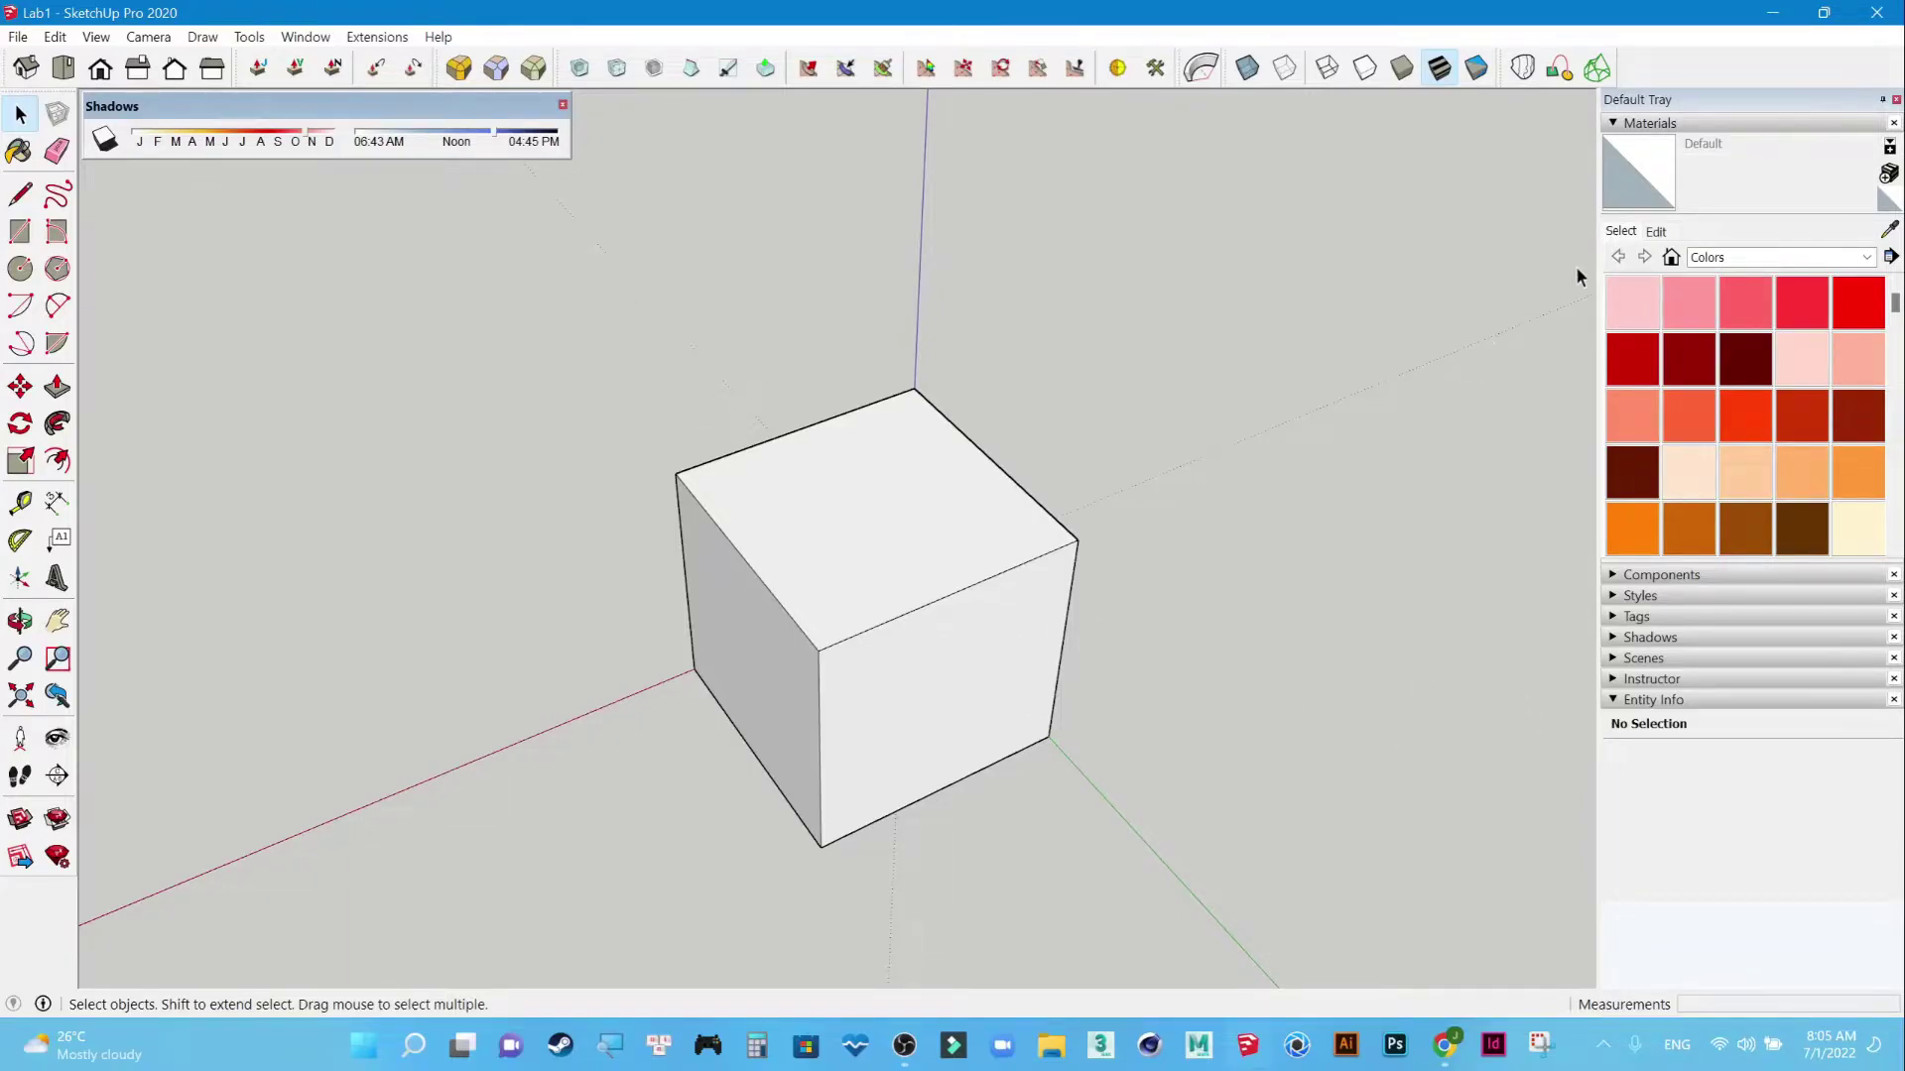
Select the cube's right face, orbit around it, then clear the selection.
left_click(921, 643)
mouse_move(1207, 660)
middle_mouse_down()
mouse_move(1369, 595)
mouse_move(1199, 765)
mouse_move(880, 848)
mouse_move(973, 765)
middle_mouse_up()
left_click(973, 764)
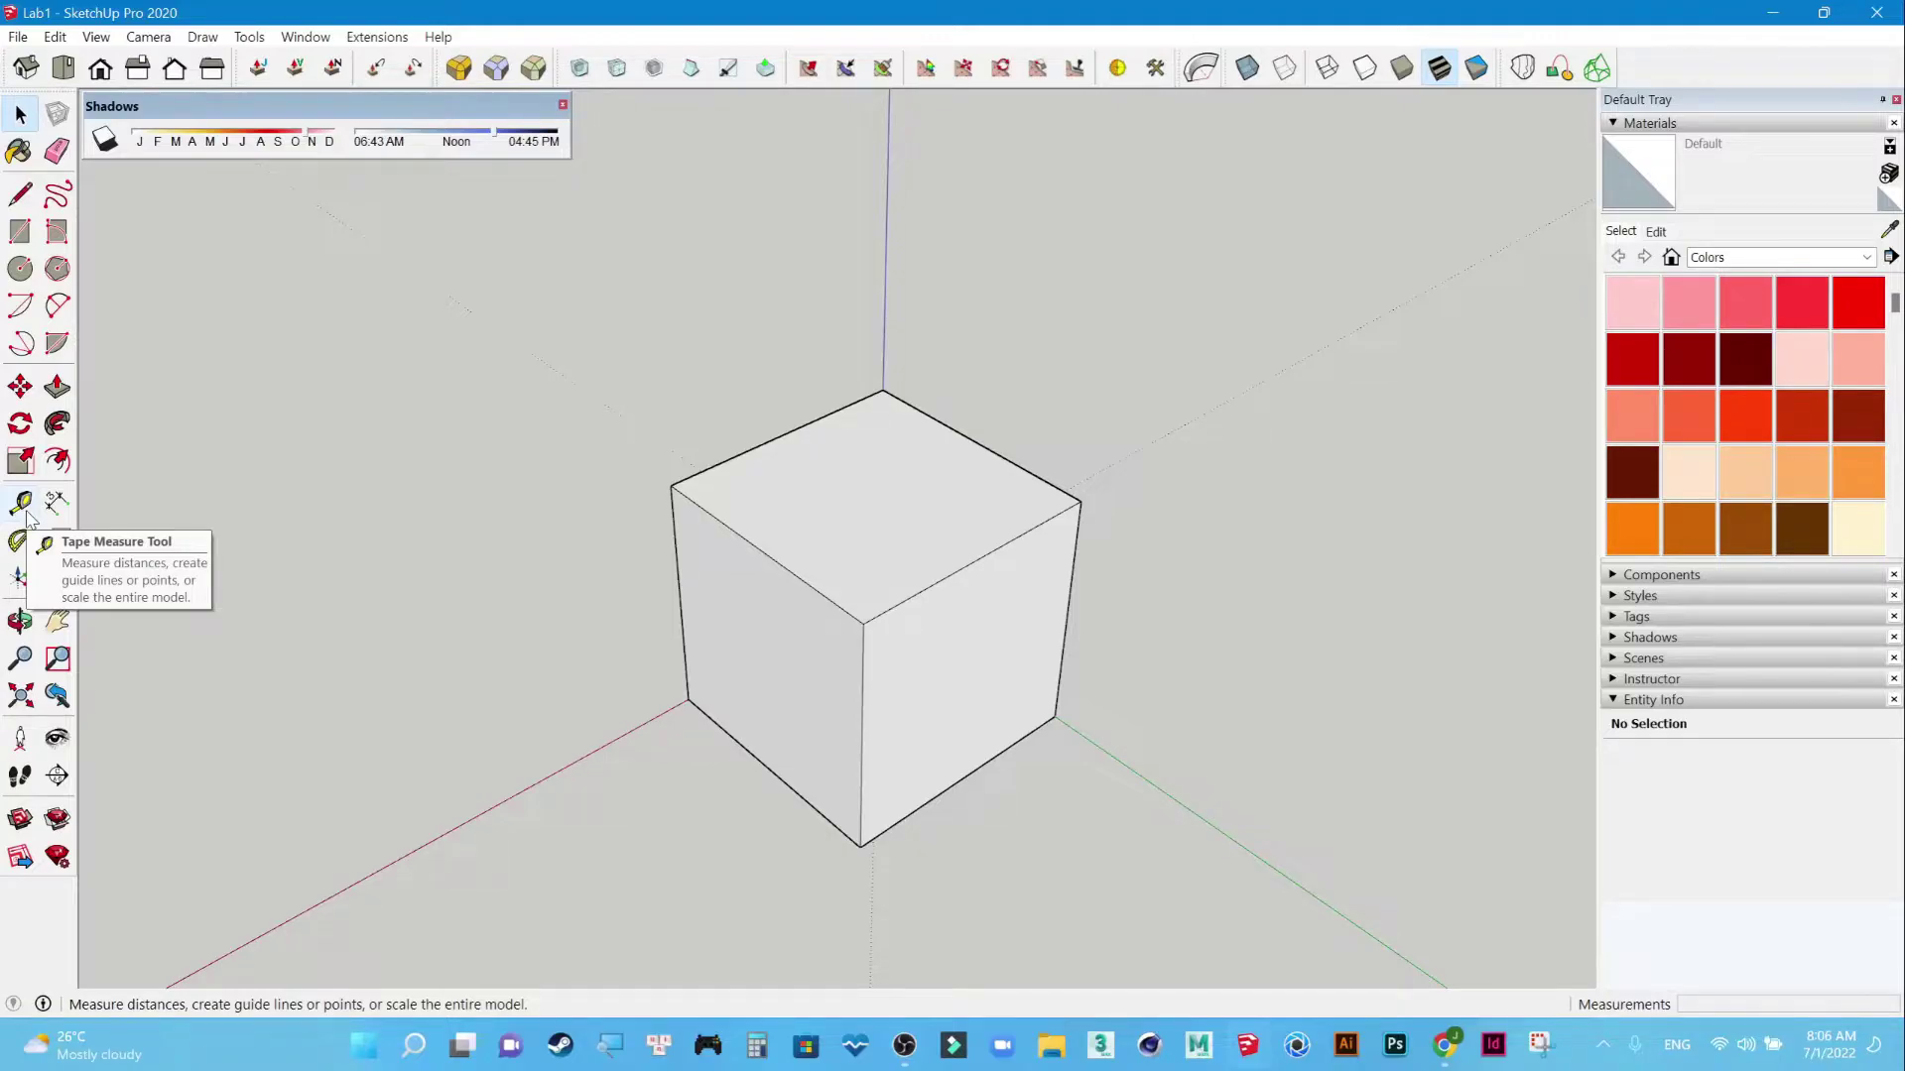
Measure from the cube's top-left corner with Tape Measure, then select the cube's right face.
left_click(22, 504)
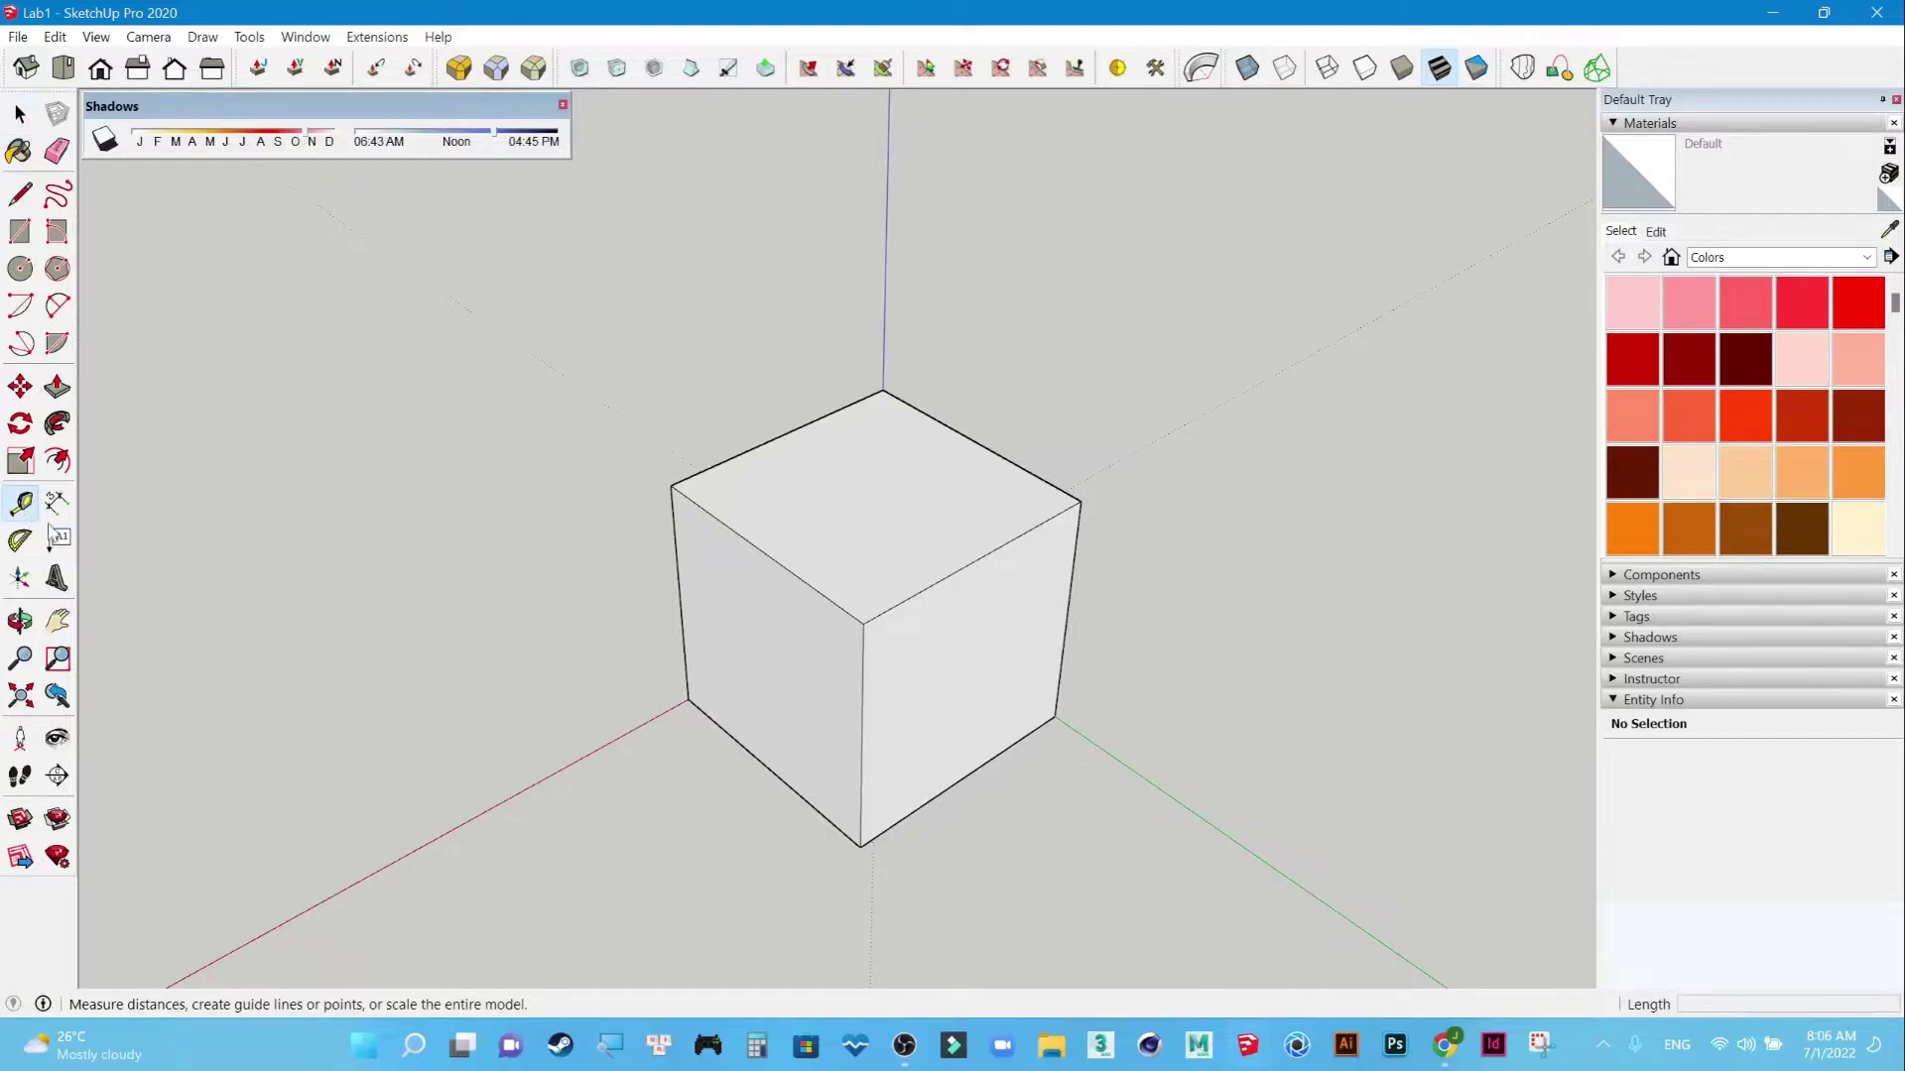
left_click(689, 462)
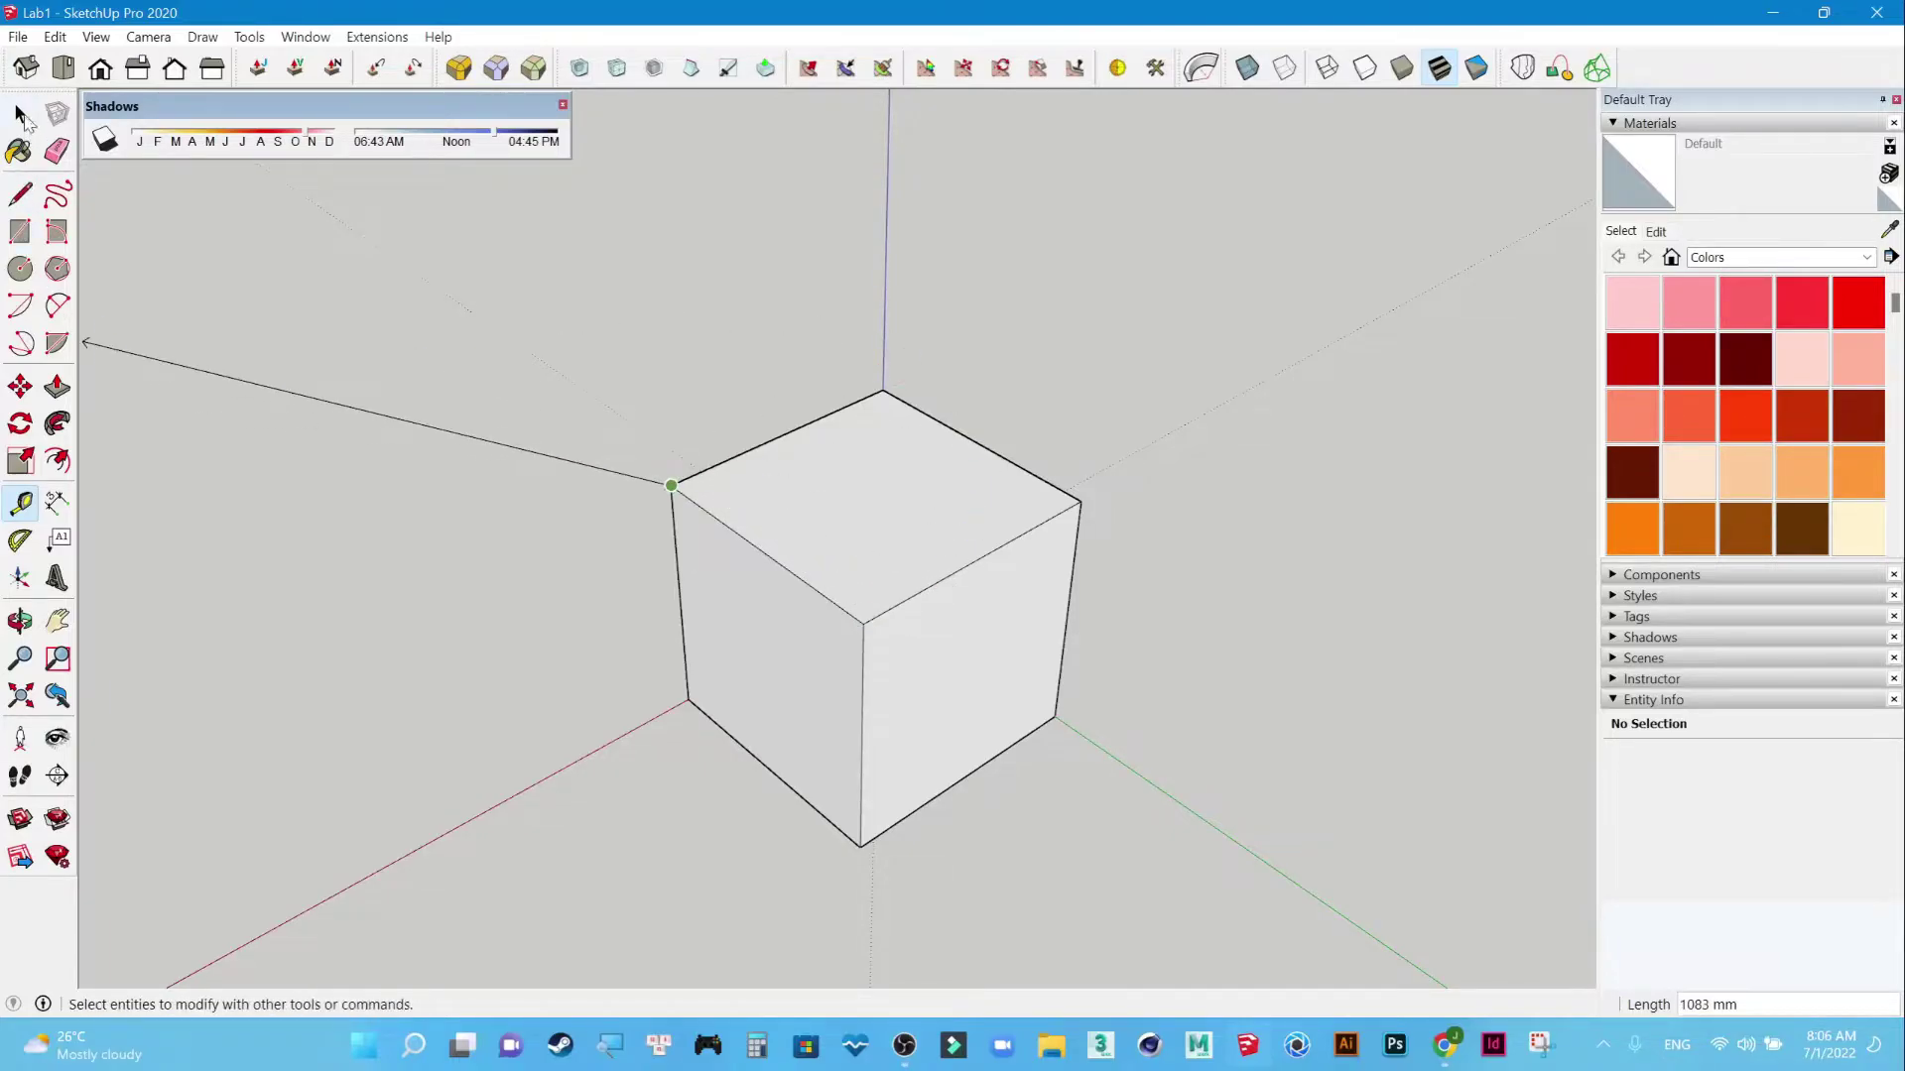
left_click(21, 115)
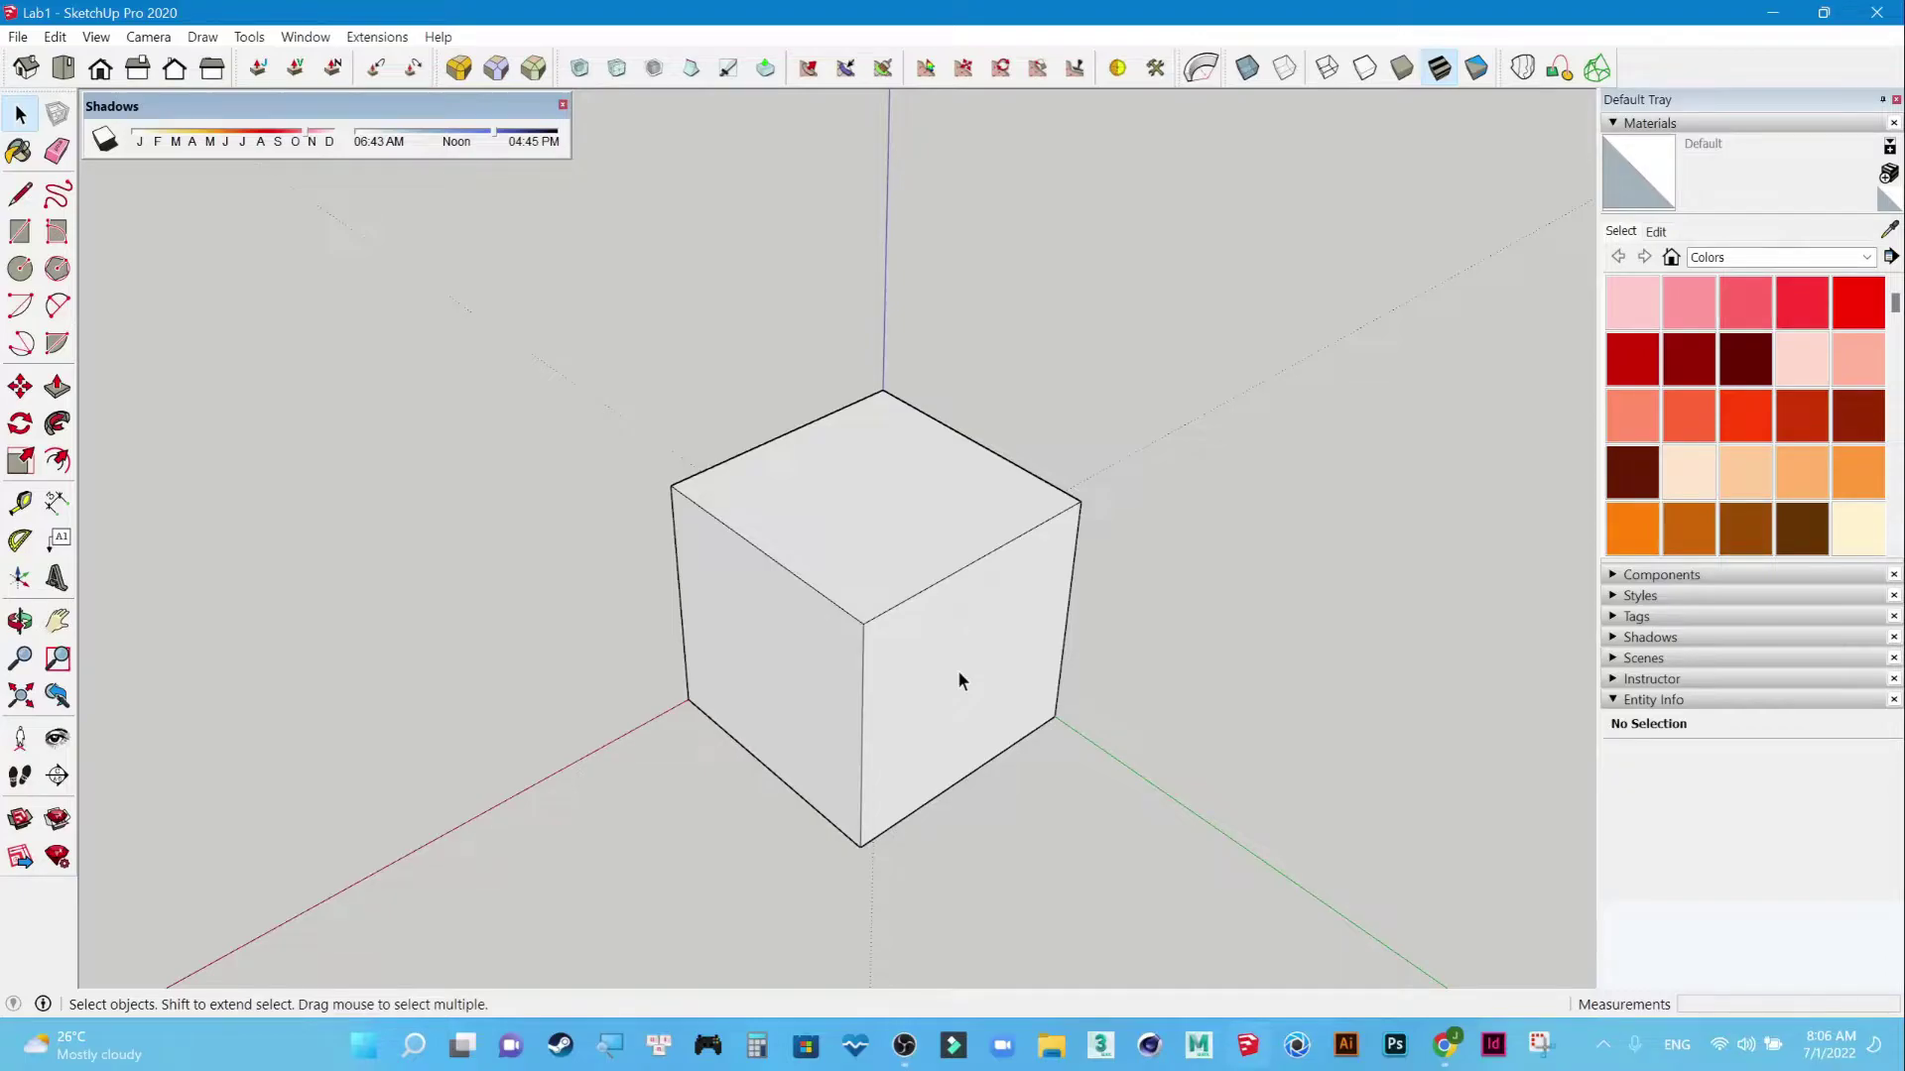
left_click(958, 674)
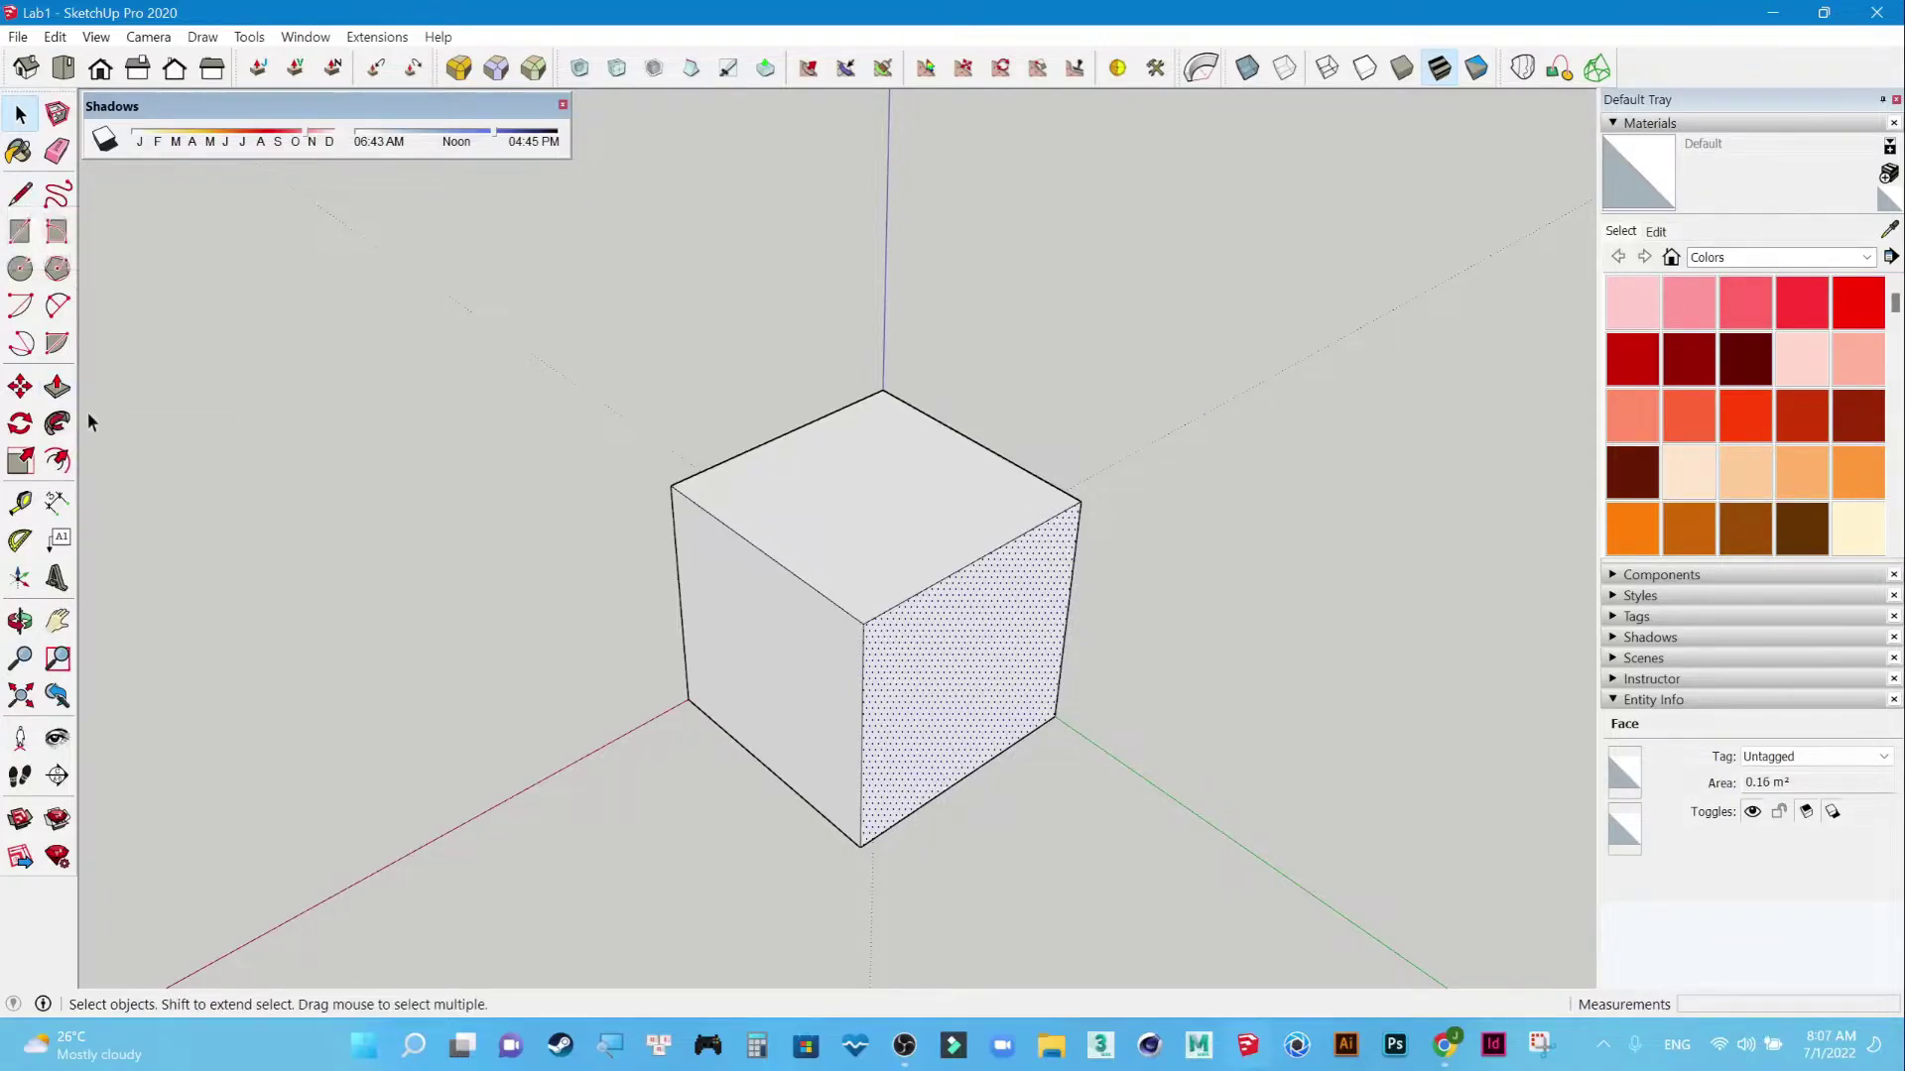
left_click(57, 387)
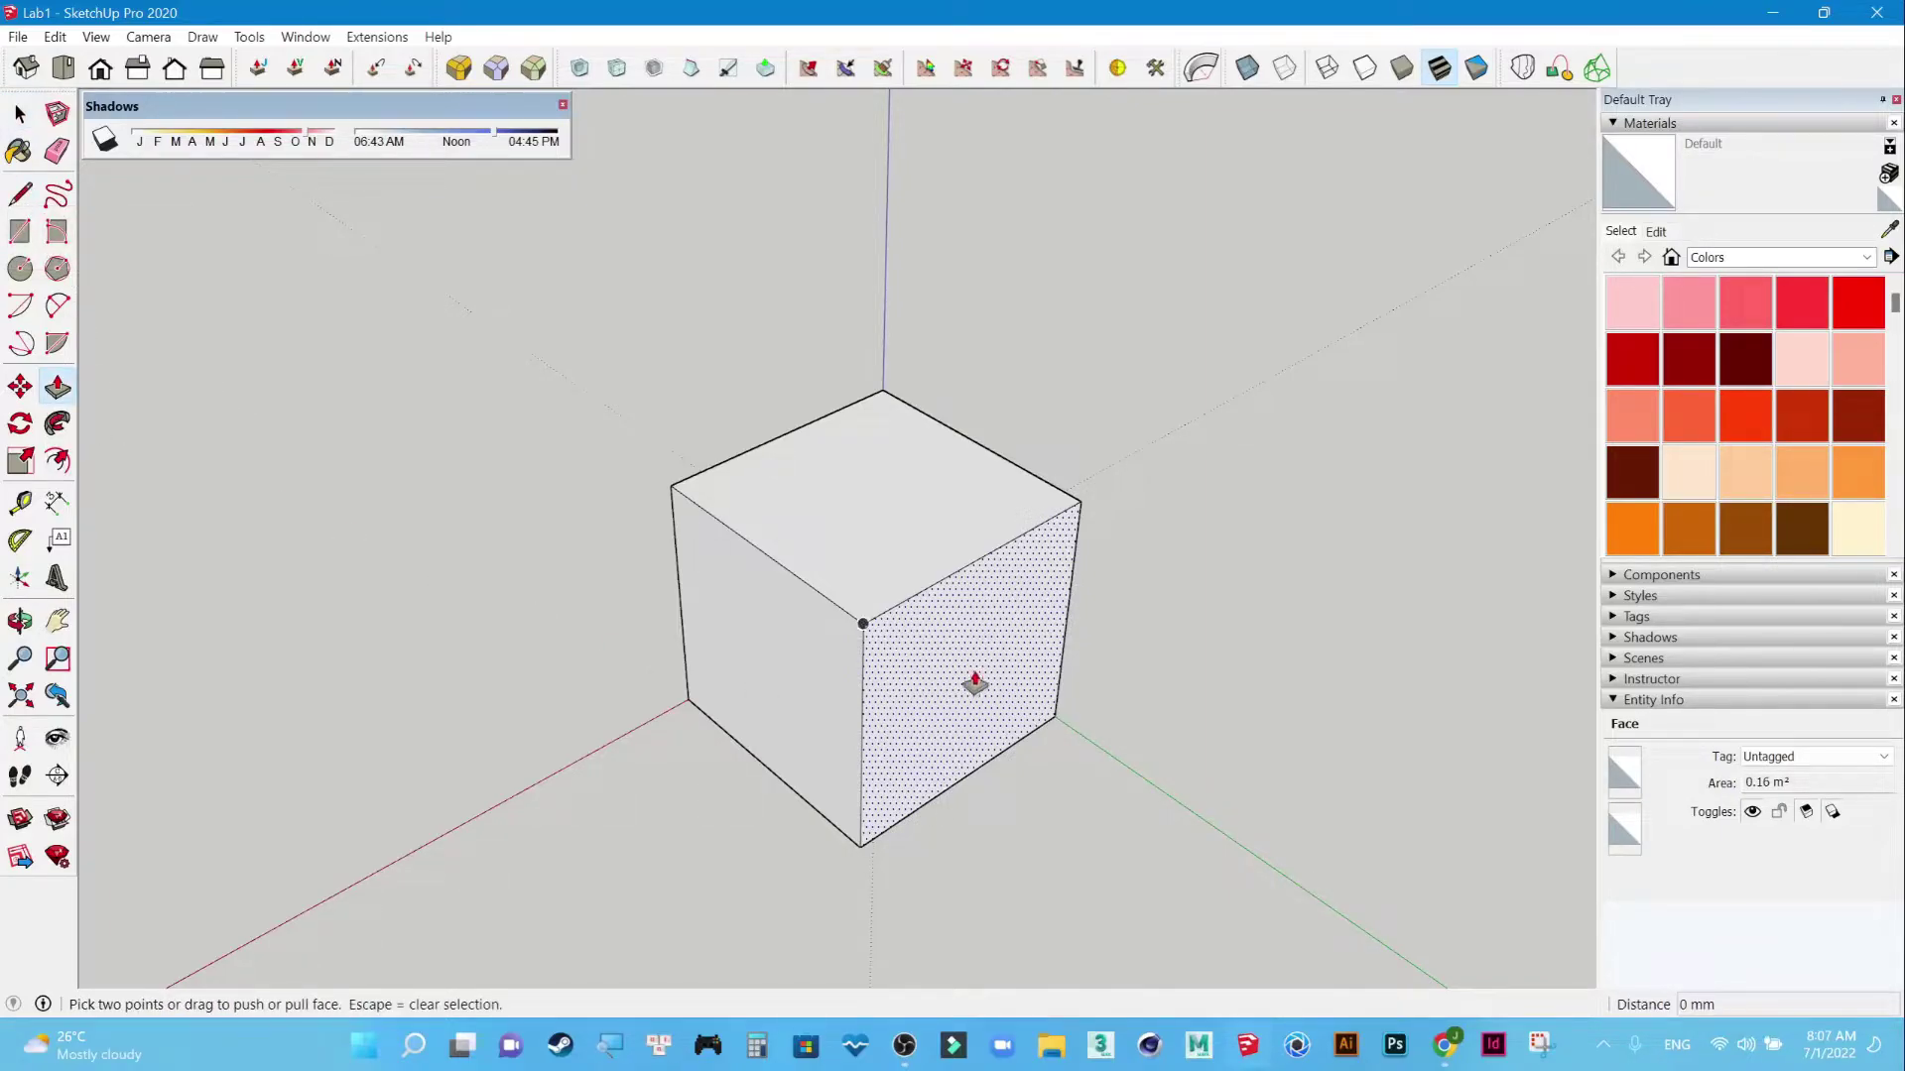
Try pushing the right face by -350 and 350 mm, then undo the push.
left_click_drag(973, 672, 819, 575)
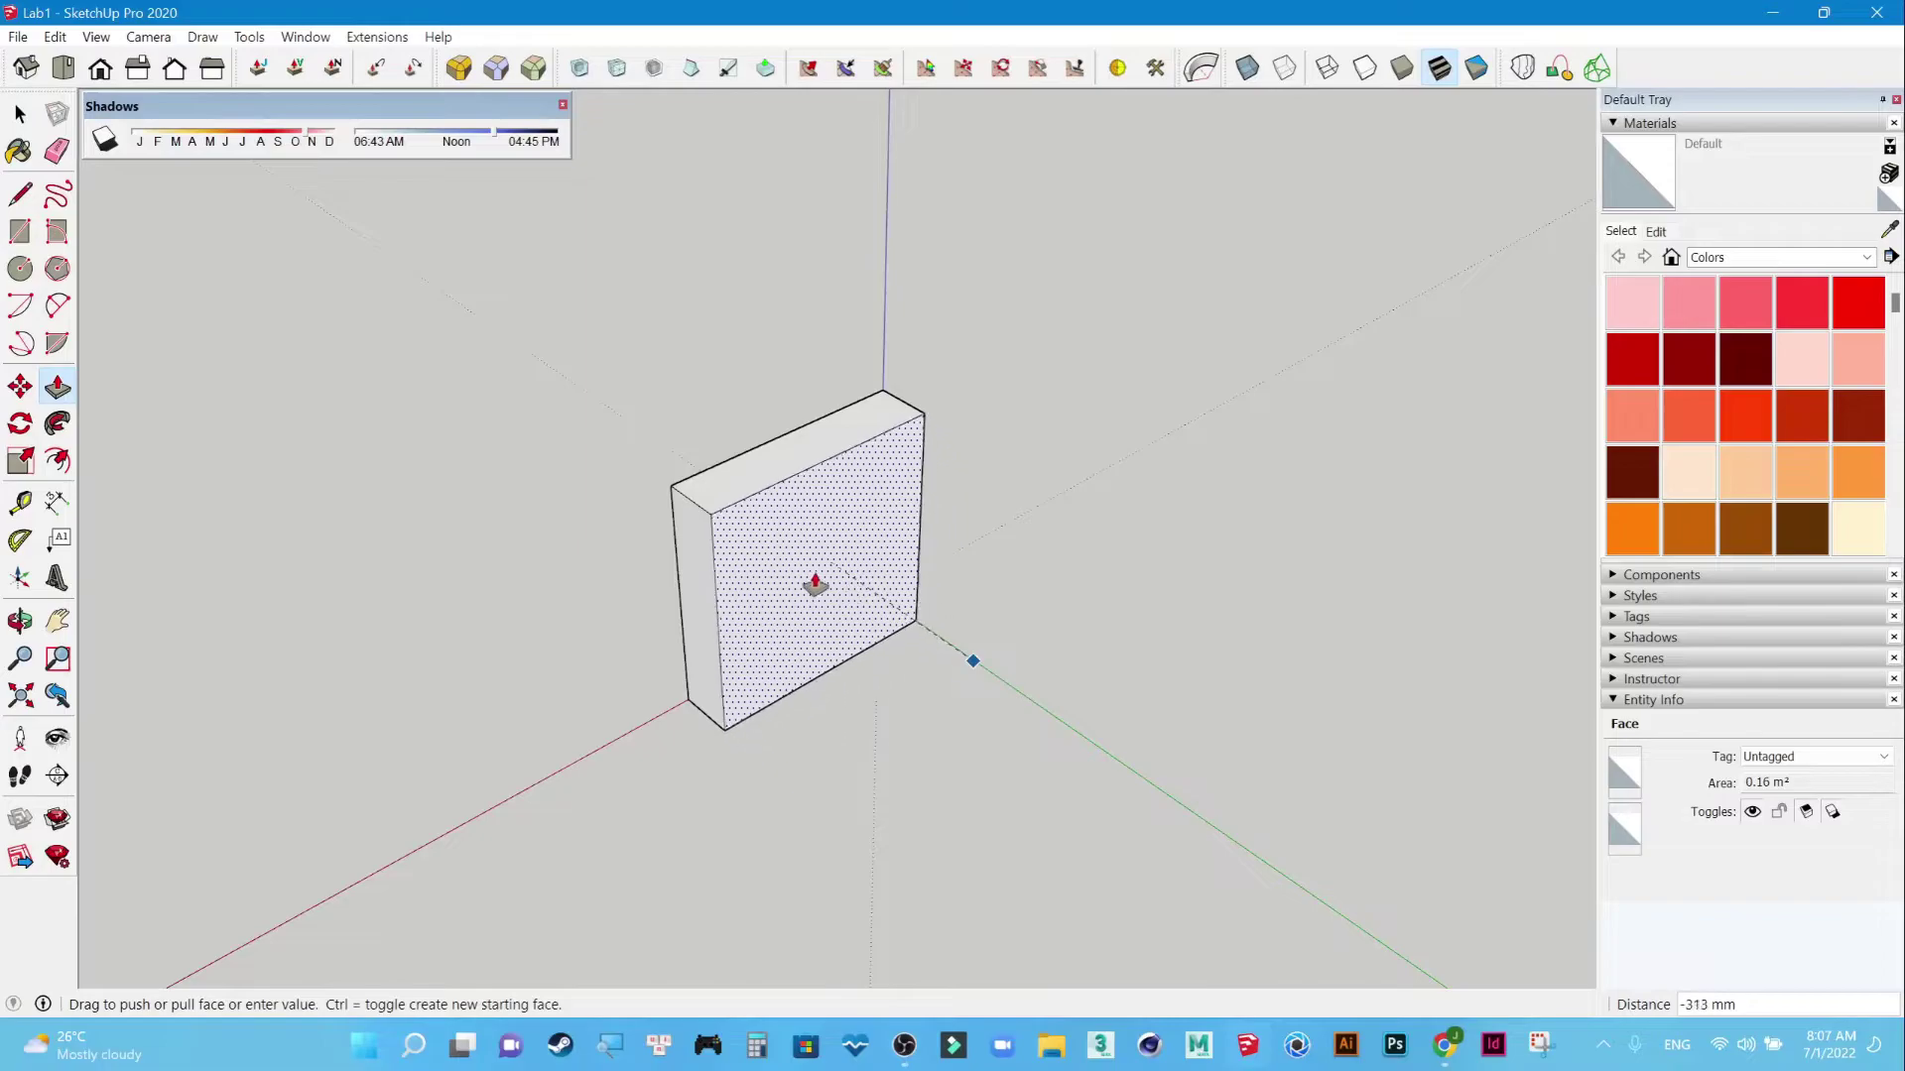
mouse_move(819, 575)
left_mouse_down()
mouse_move(1128, 800)
mouse_move(808, 609)
mouse_move(907, 640)
mouse_move(854, 595)
mouse_move(787, 575)
mouse_move(842, 659)
mouse_move(766, 620)
left_mouse_up()
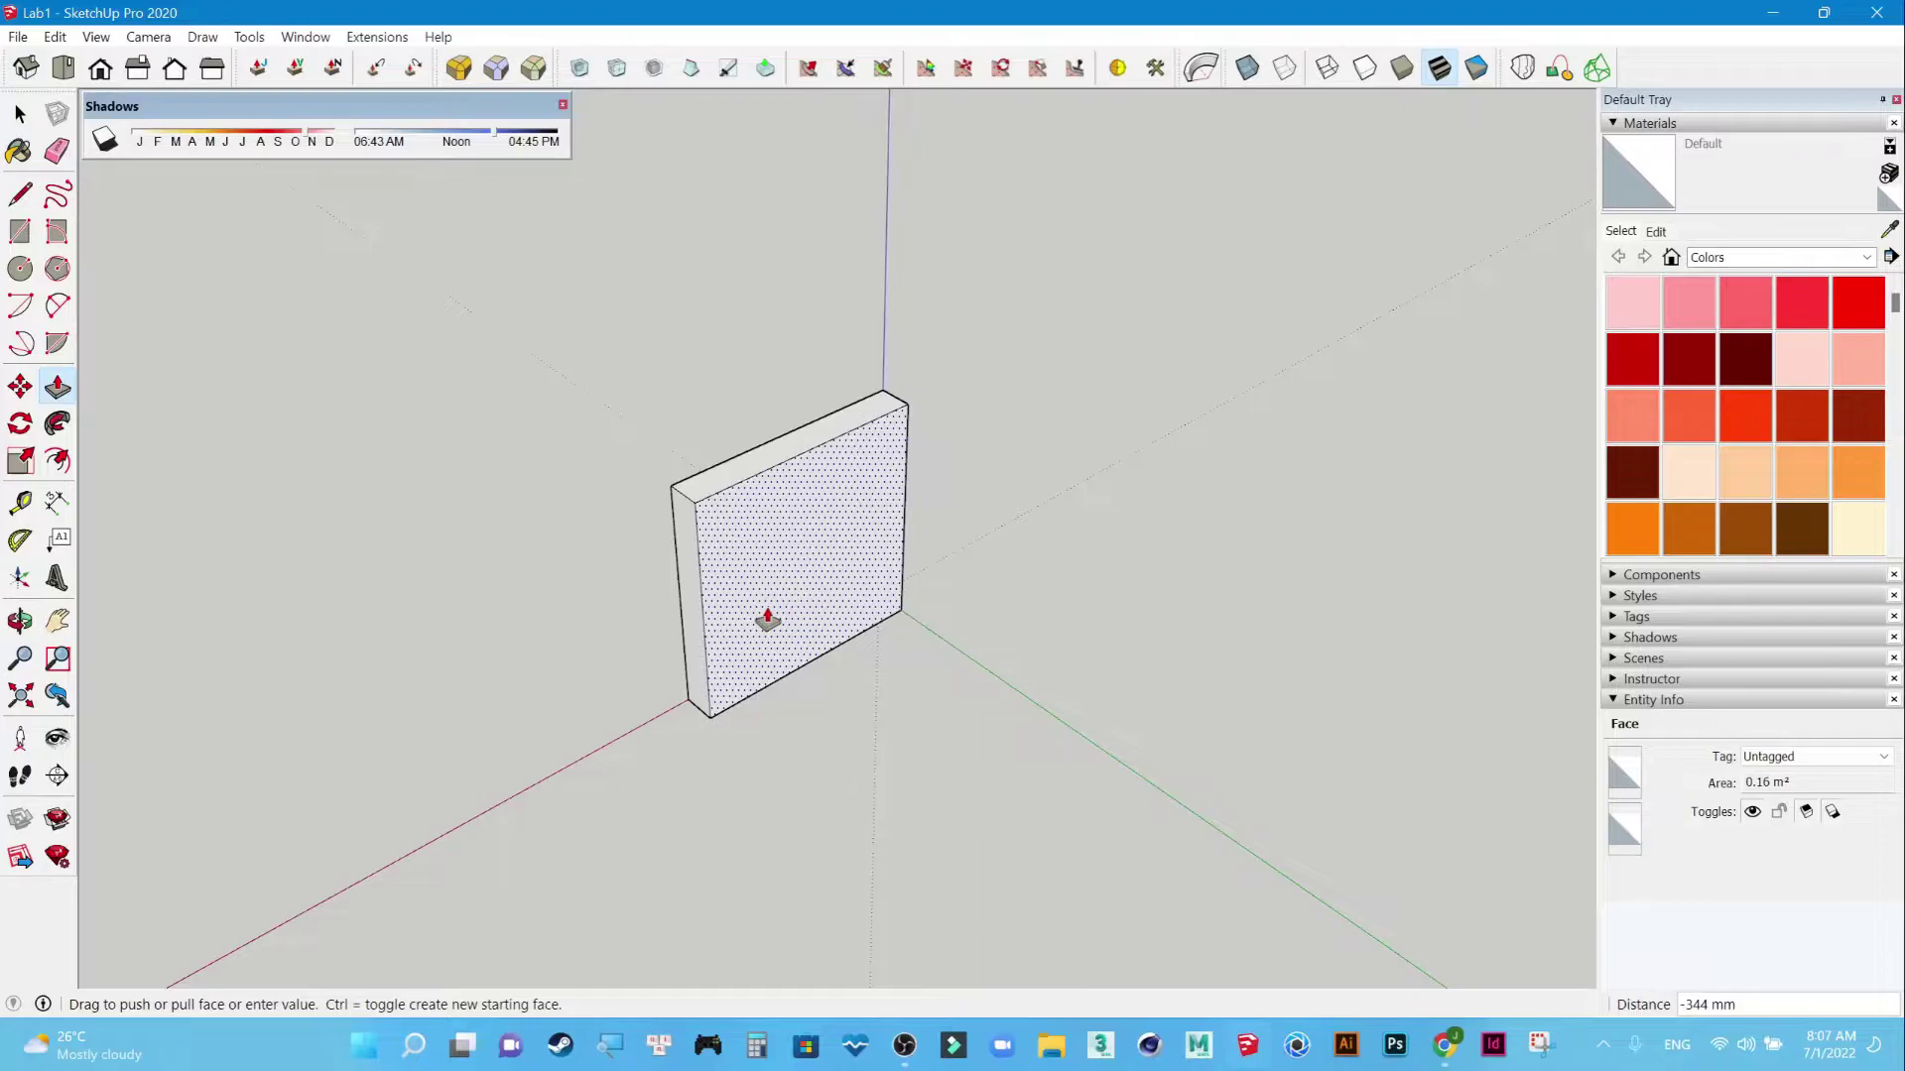
type("-350")
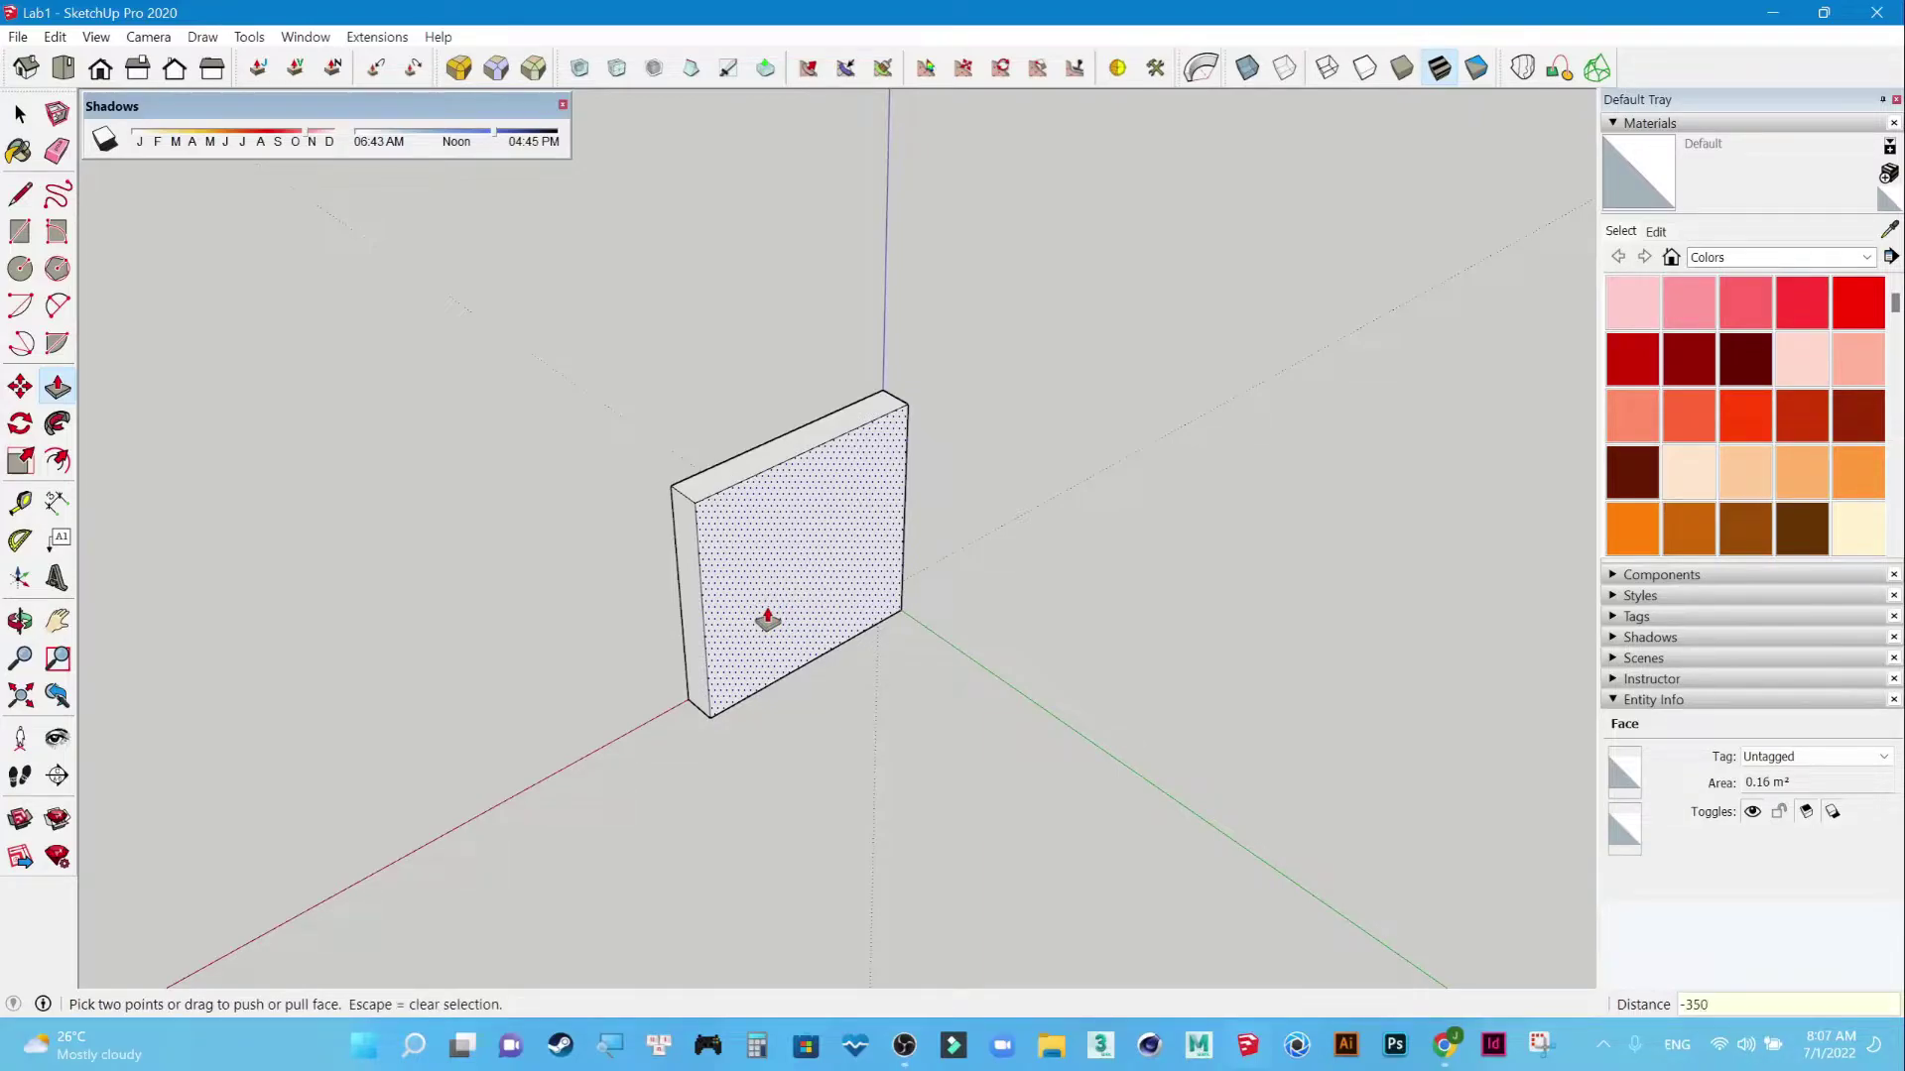
key("Return")
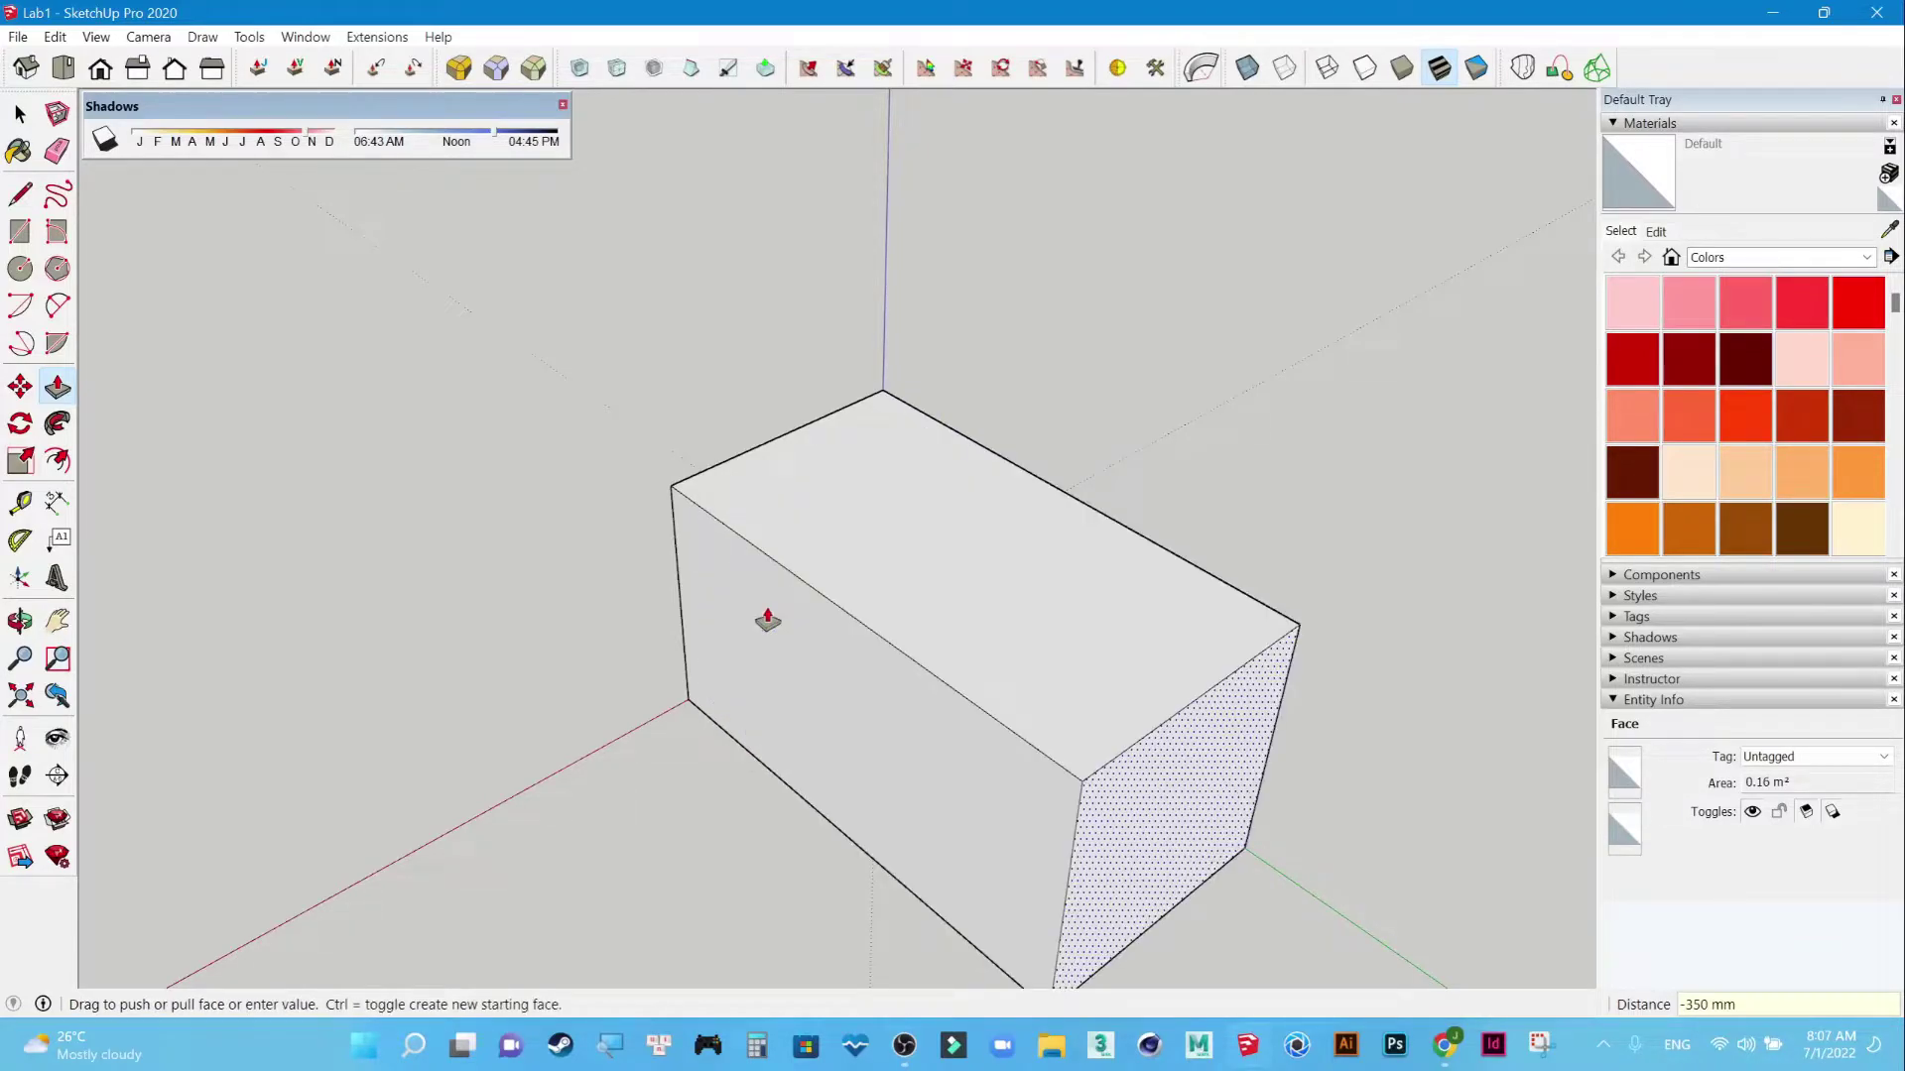
type("3")
key("Return")
key("ctrl+z")
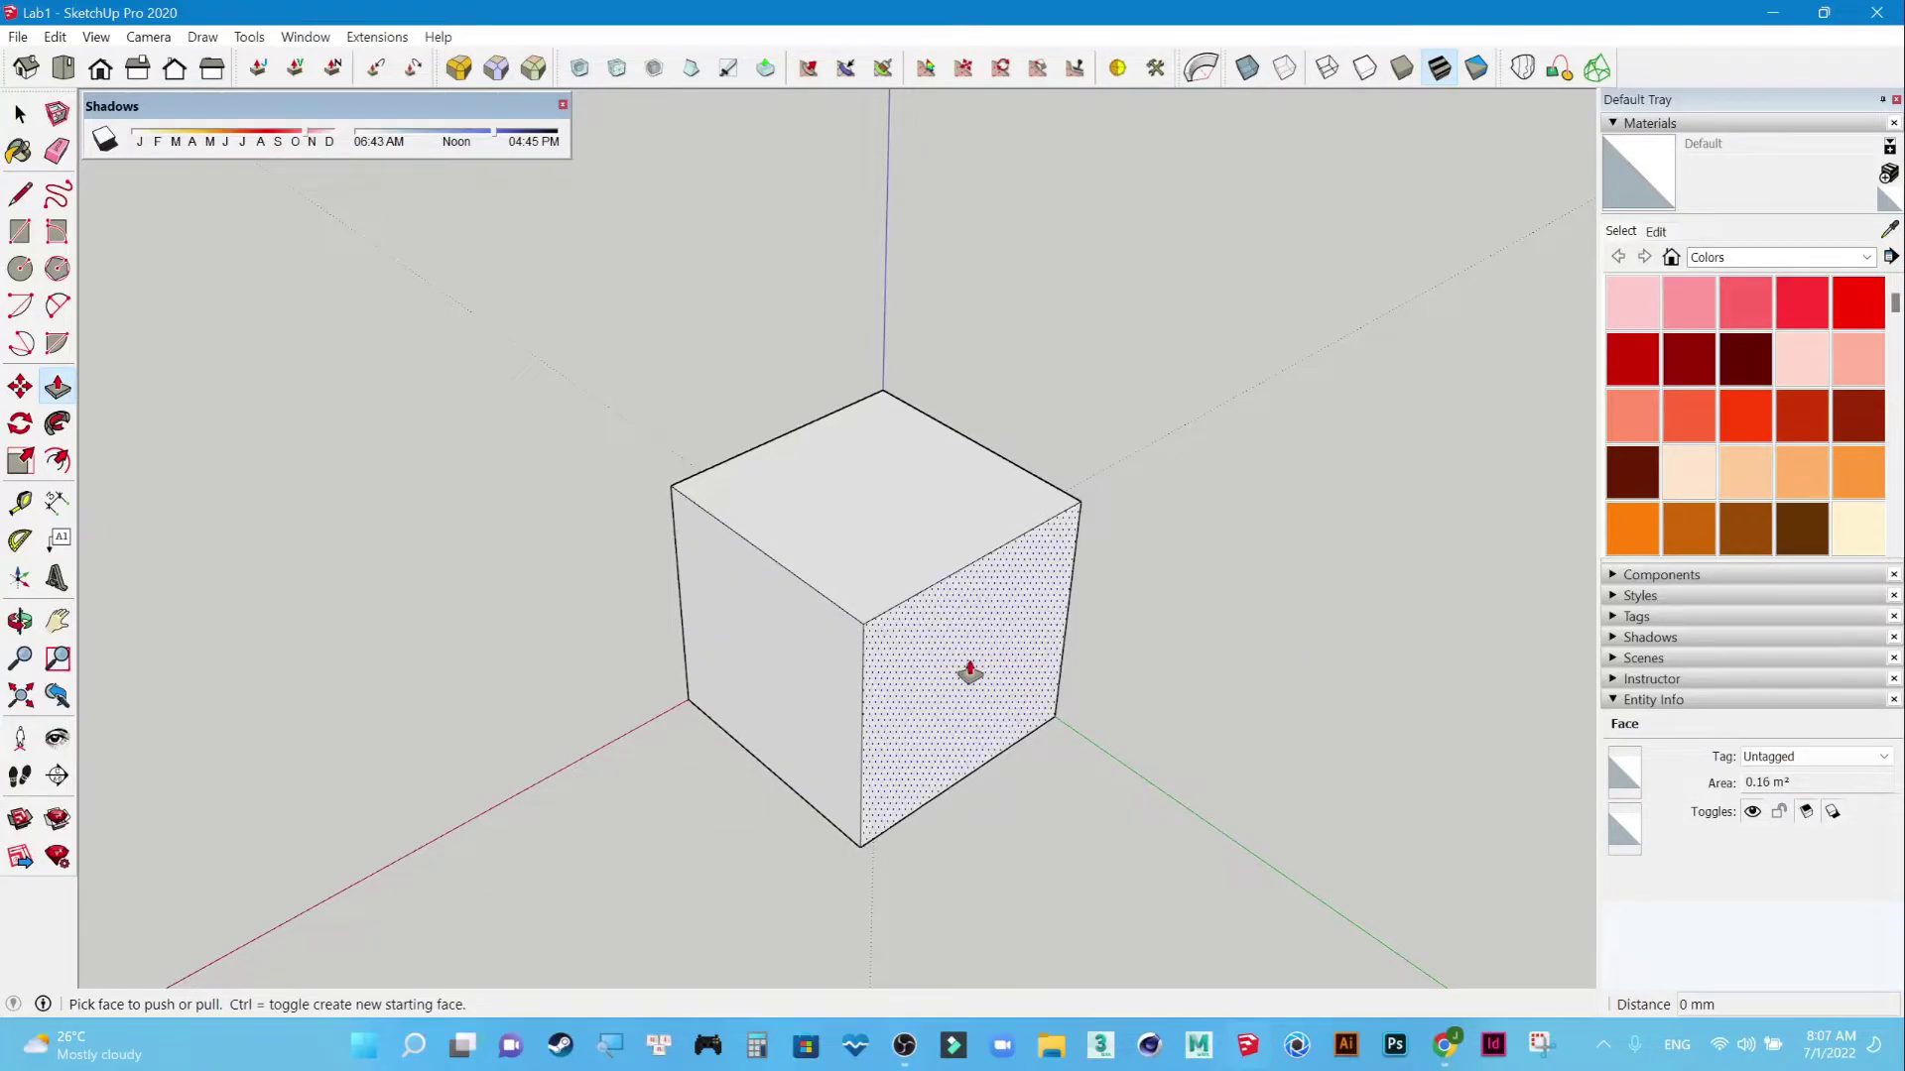
Push the cube's right face in 350 mm, leaving a 50 mm thick slab.
left_click(969, 672)
type("350")
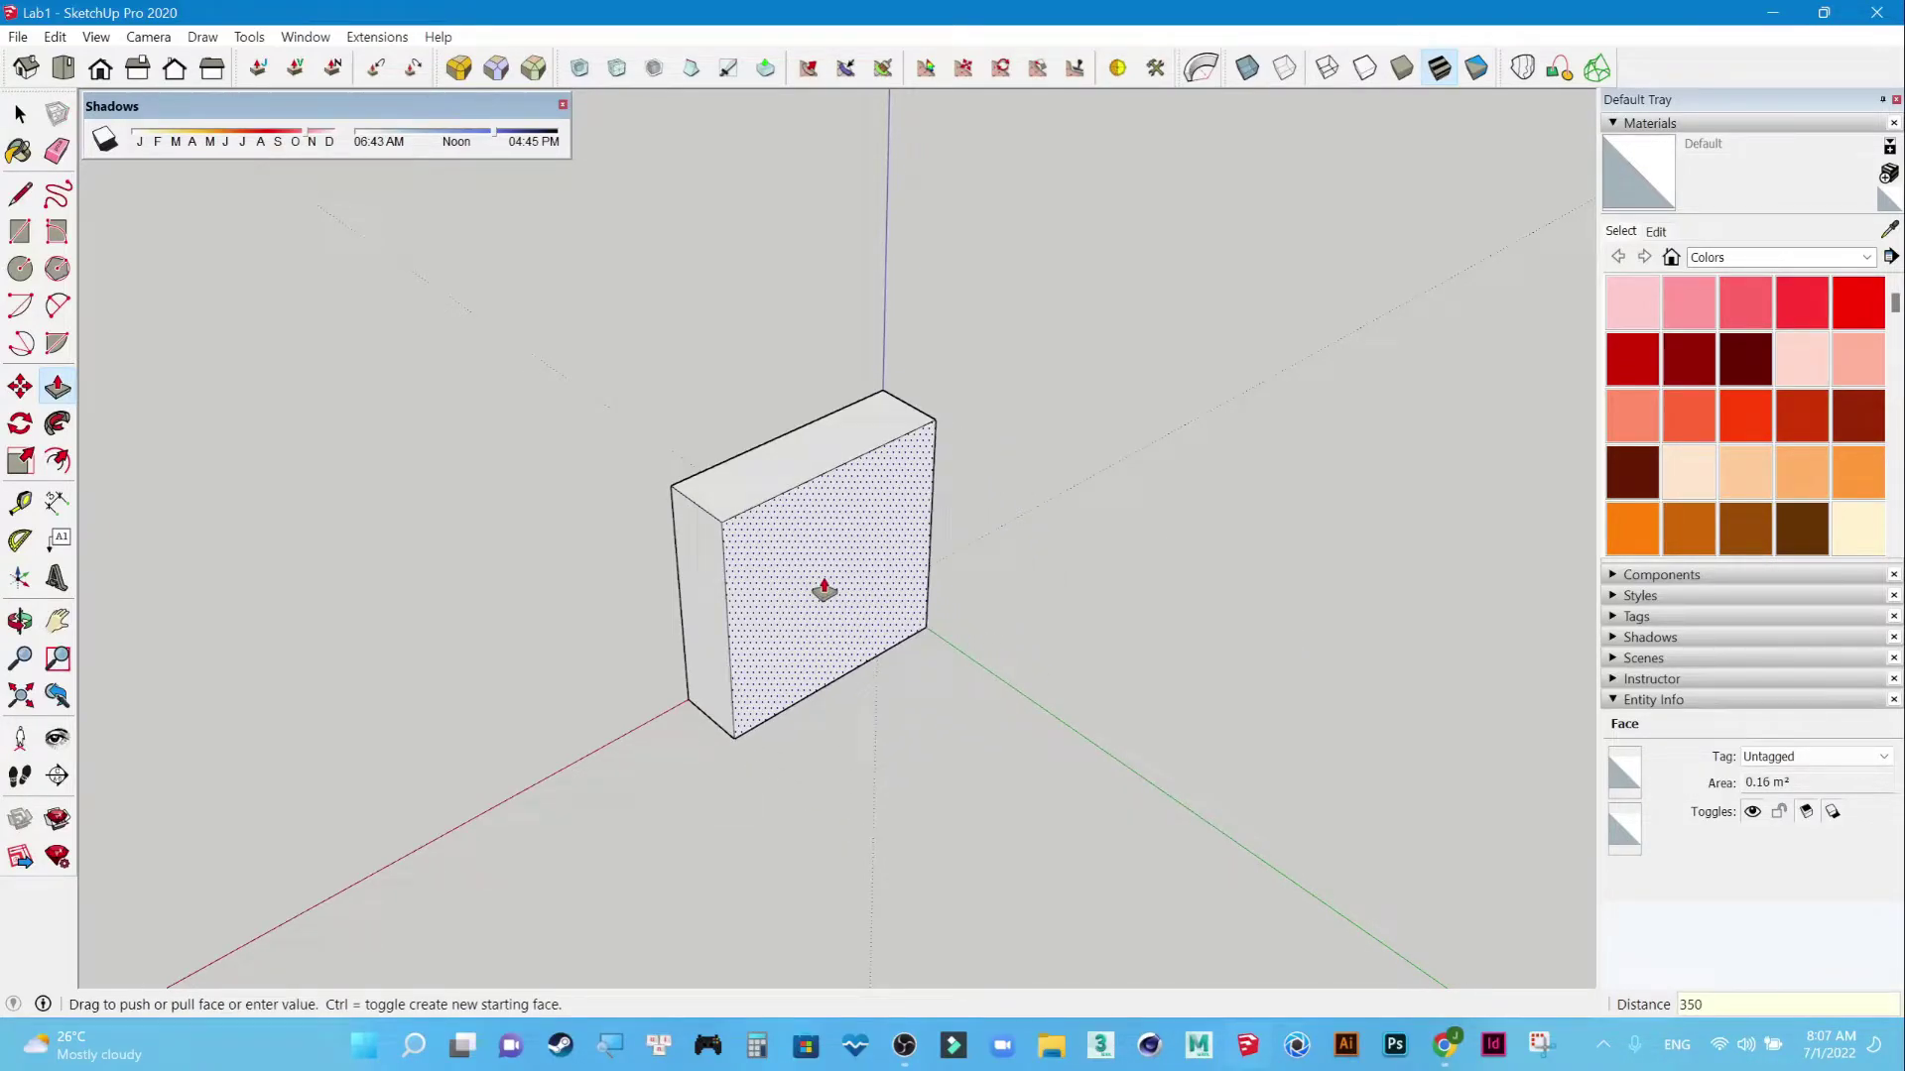
key("Return")
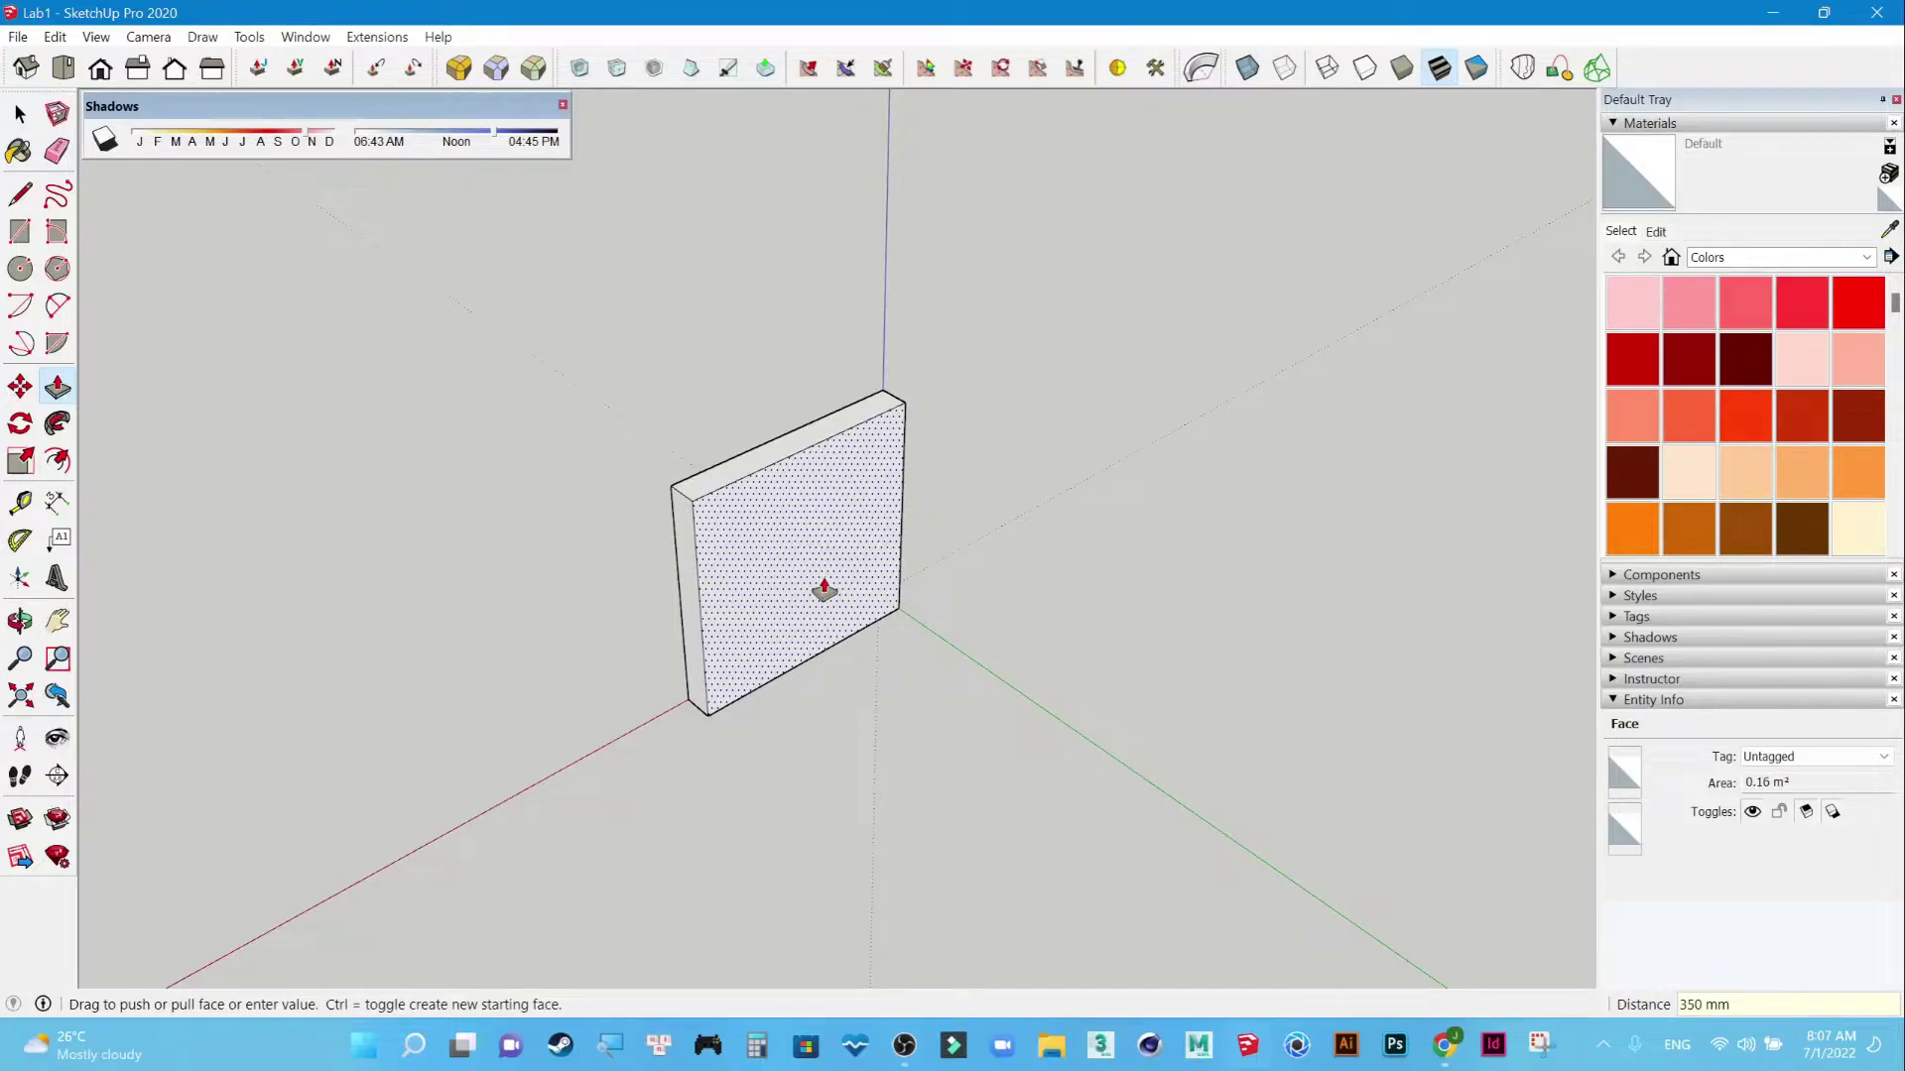
key("b")
key("space")
scroll(939, 603, "up", 2)
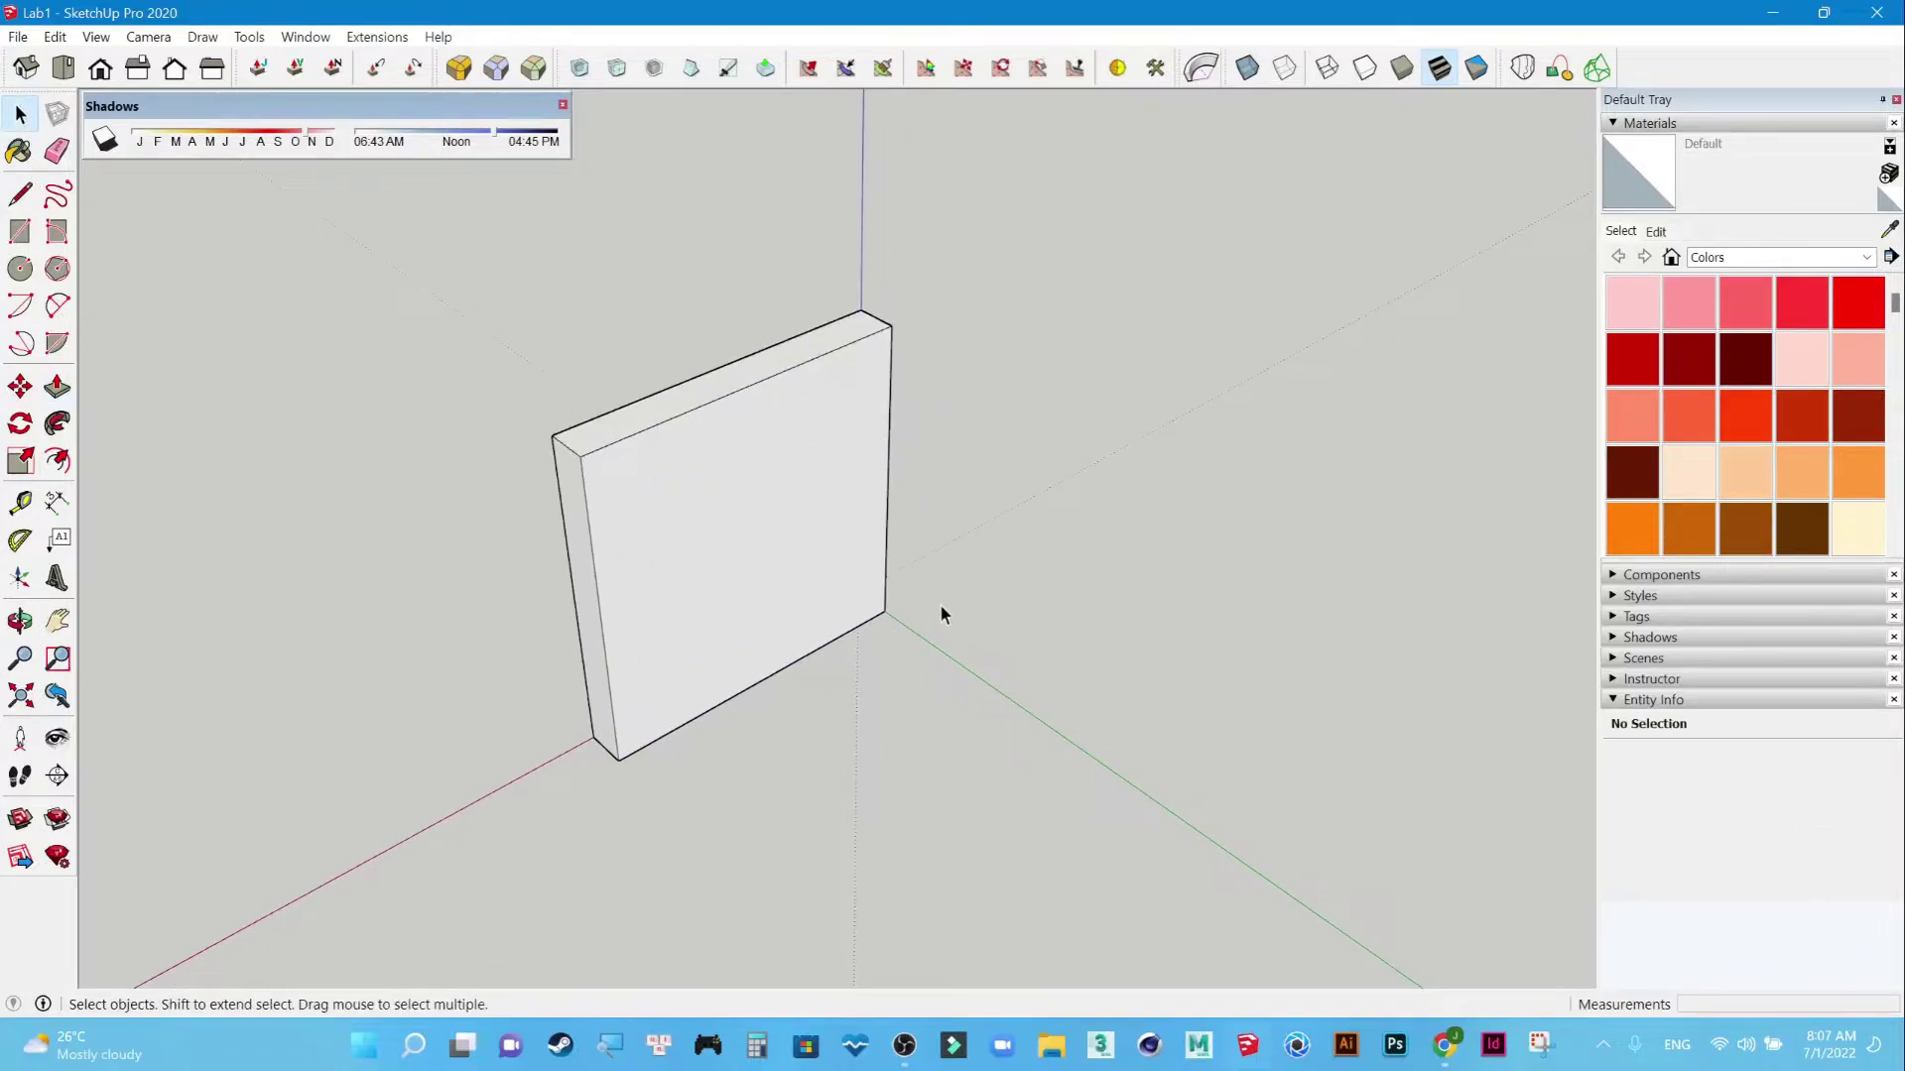
mouse_move(811, 680)
middle_mouse_down()
mouse_move(705, 489)
mouse_move(698, 527)
mouse_move(727, 518)
mouse_move(407, 617)
middle_mouse_up()
key("t")
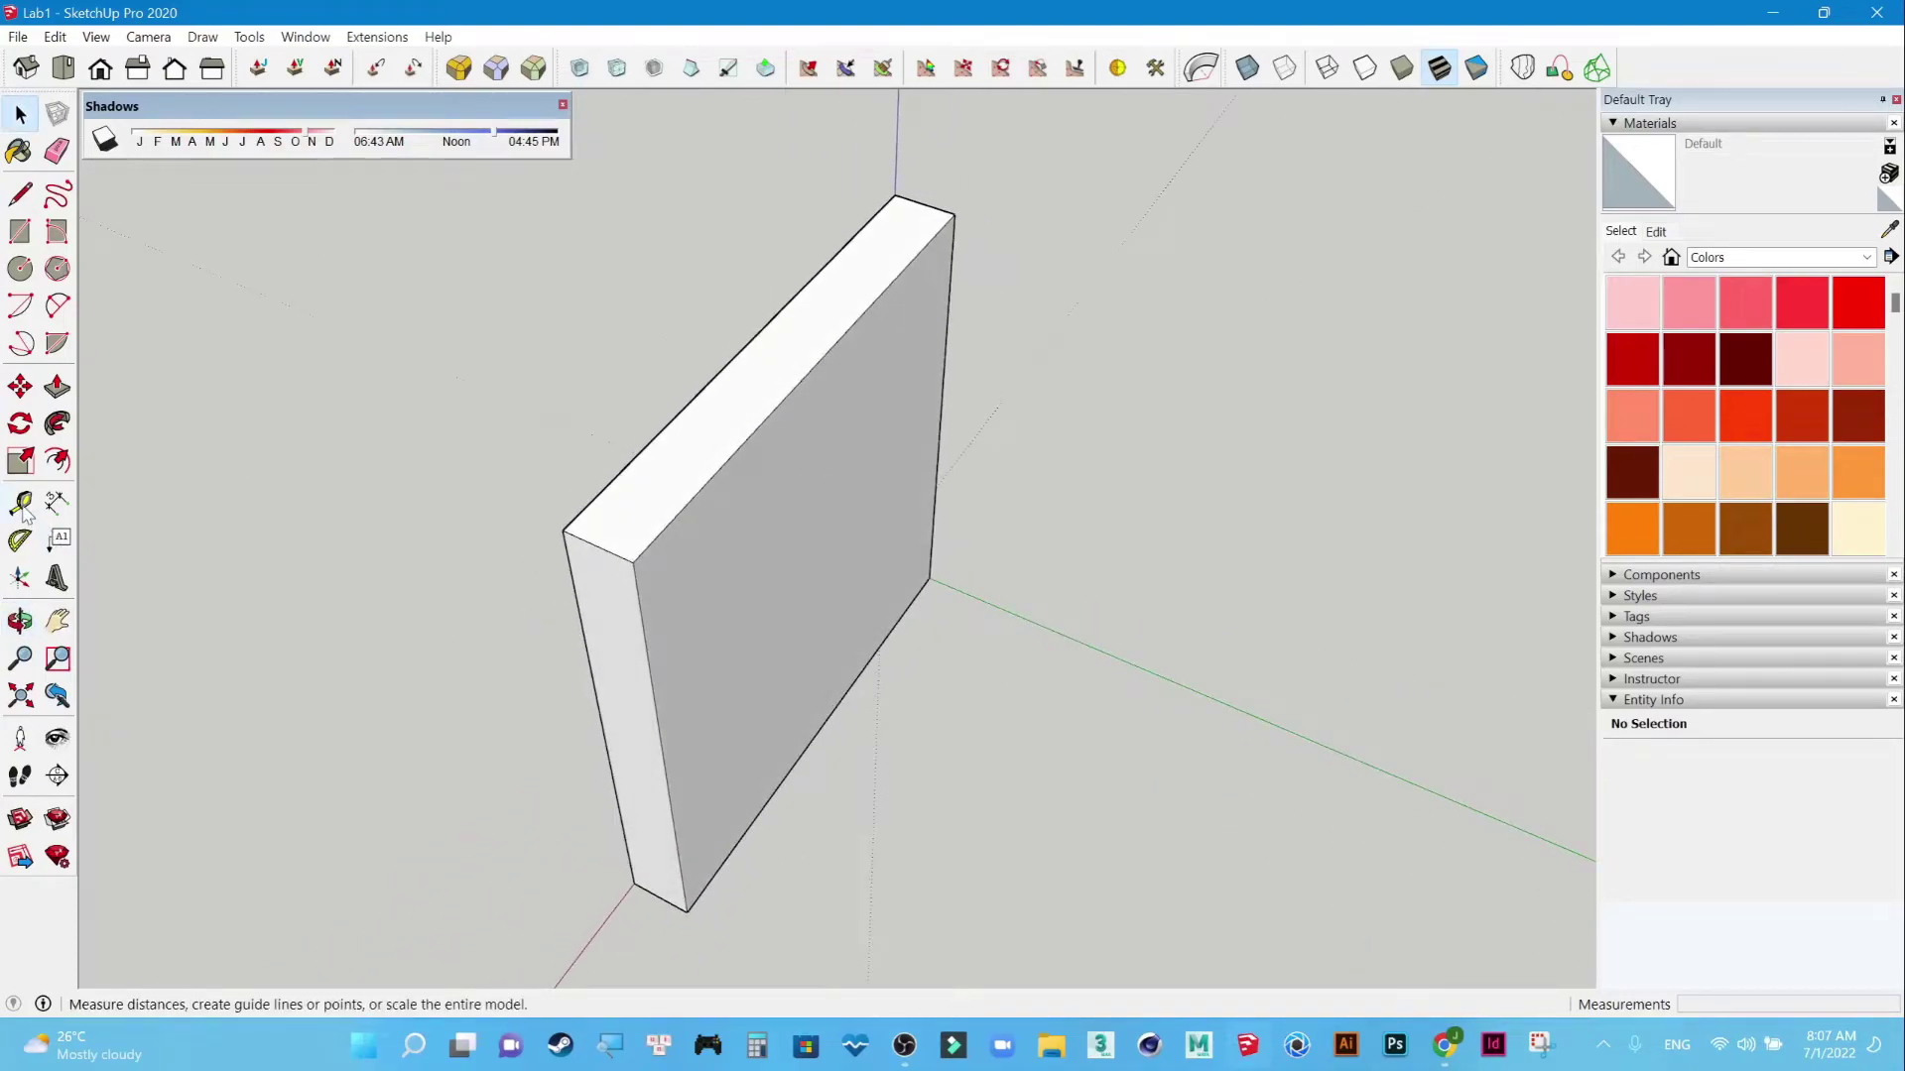
left_click(562, 530)
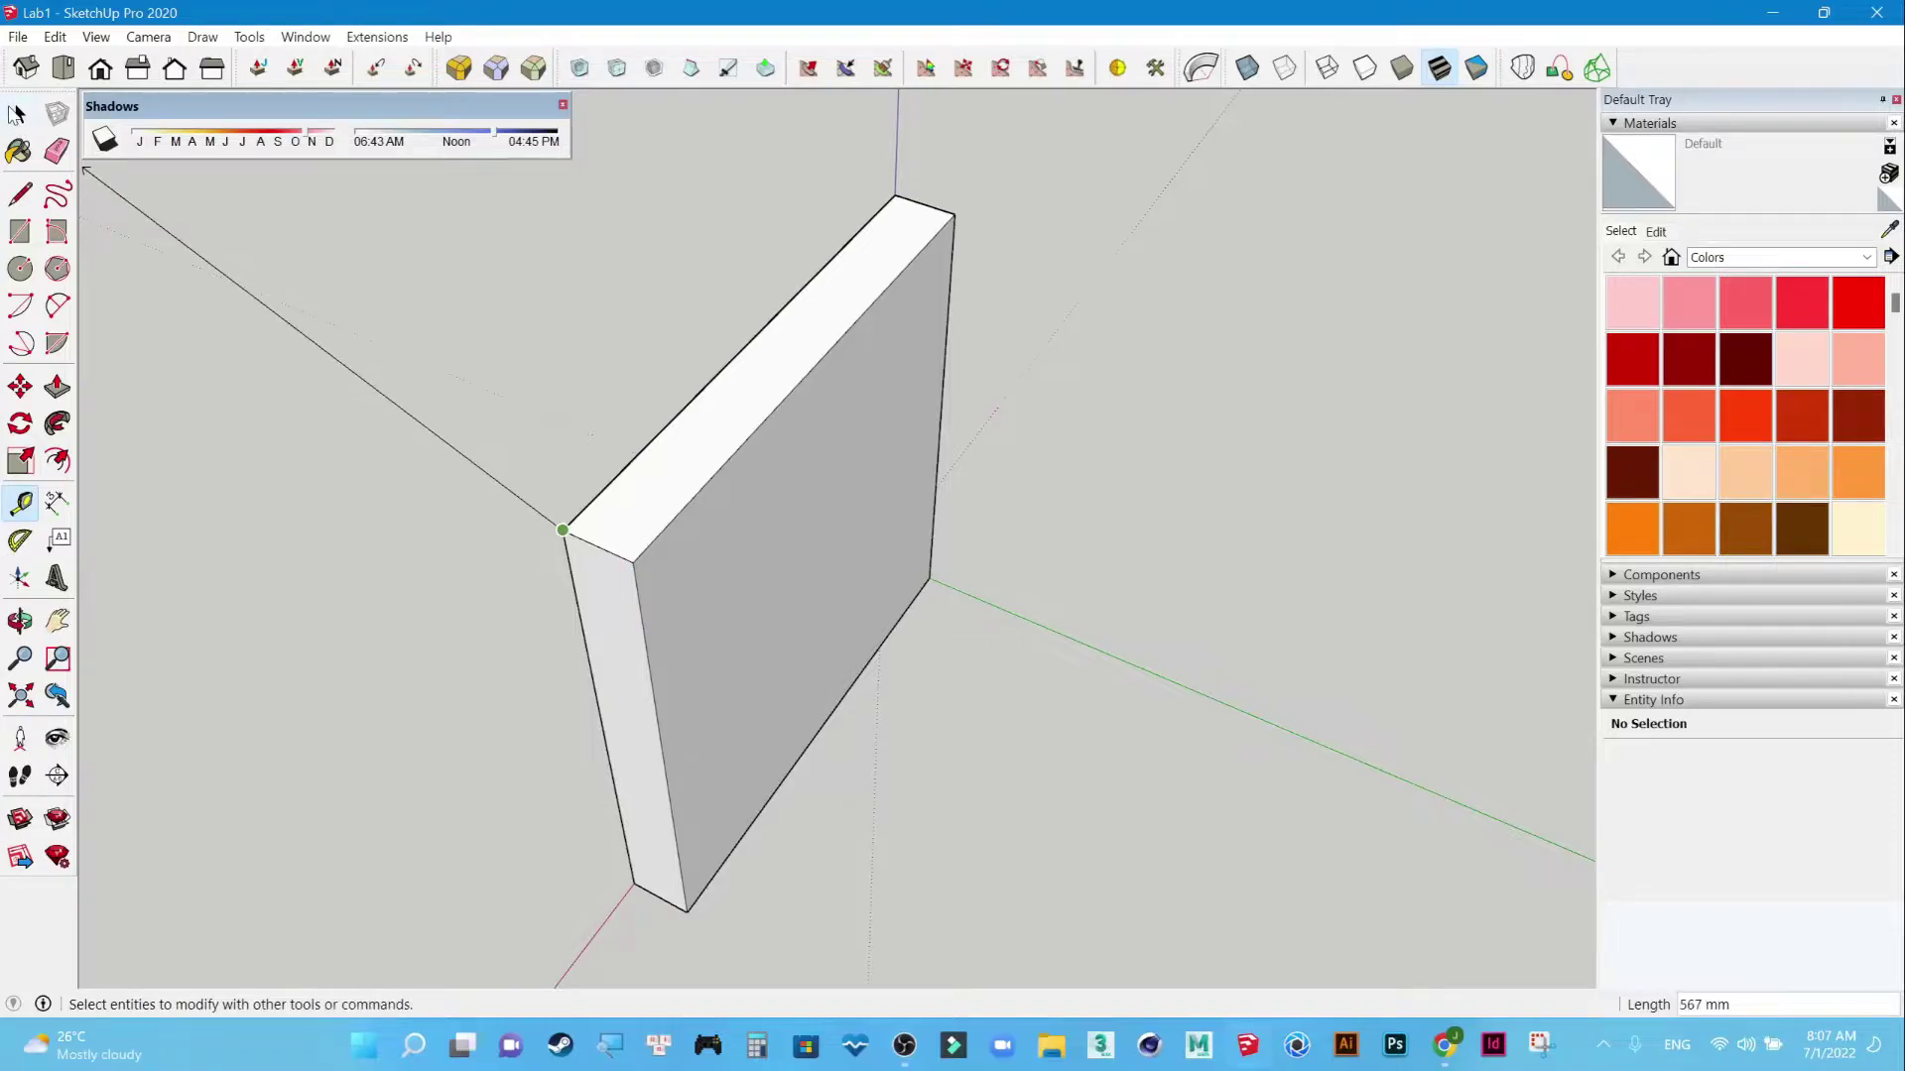
left_click(20, 114)
scroll(595, 539, "down", 2)
scroll(595, 539, "down", 2)
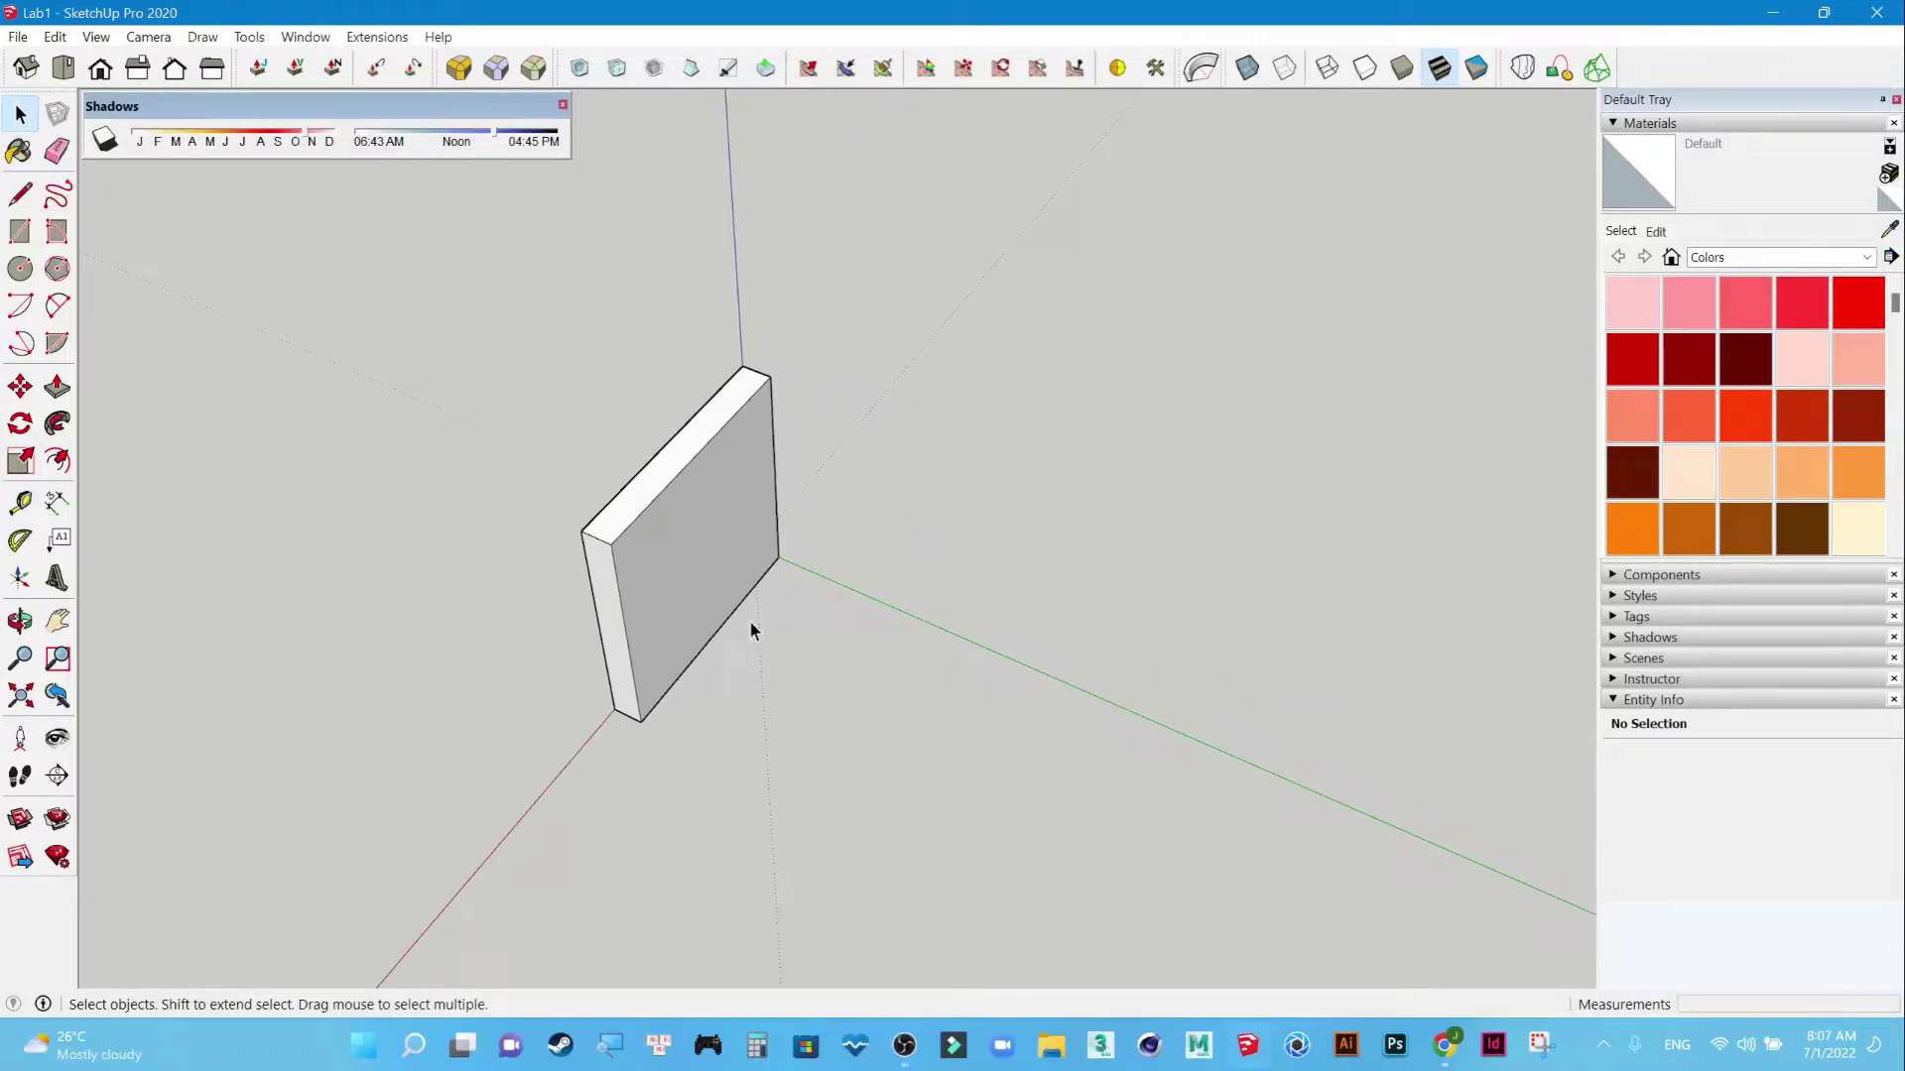
triple_click(699, 598)
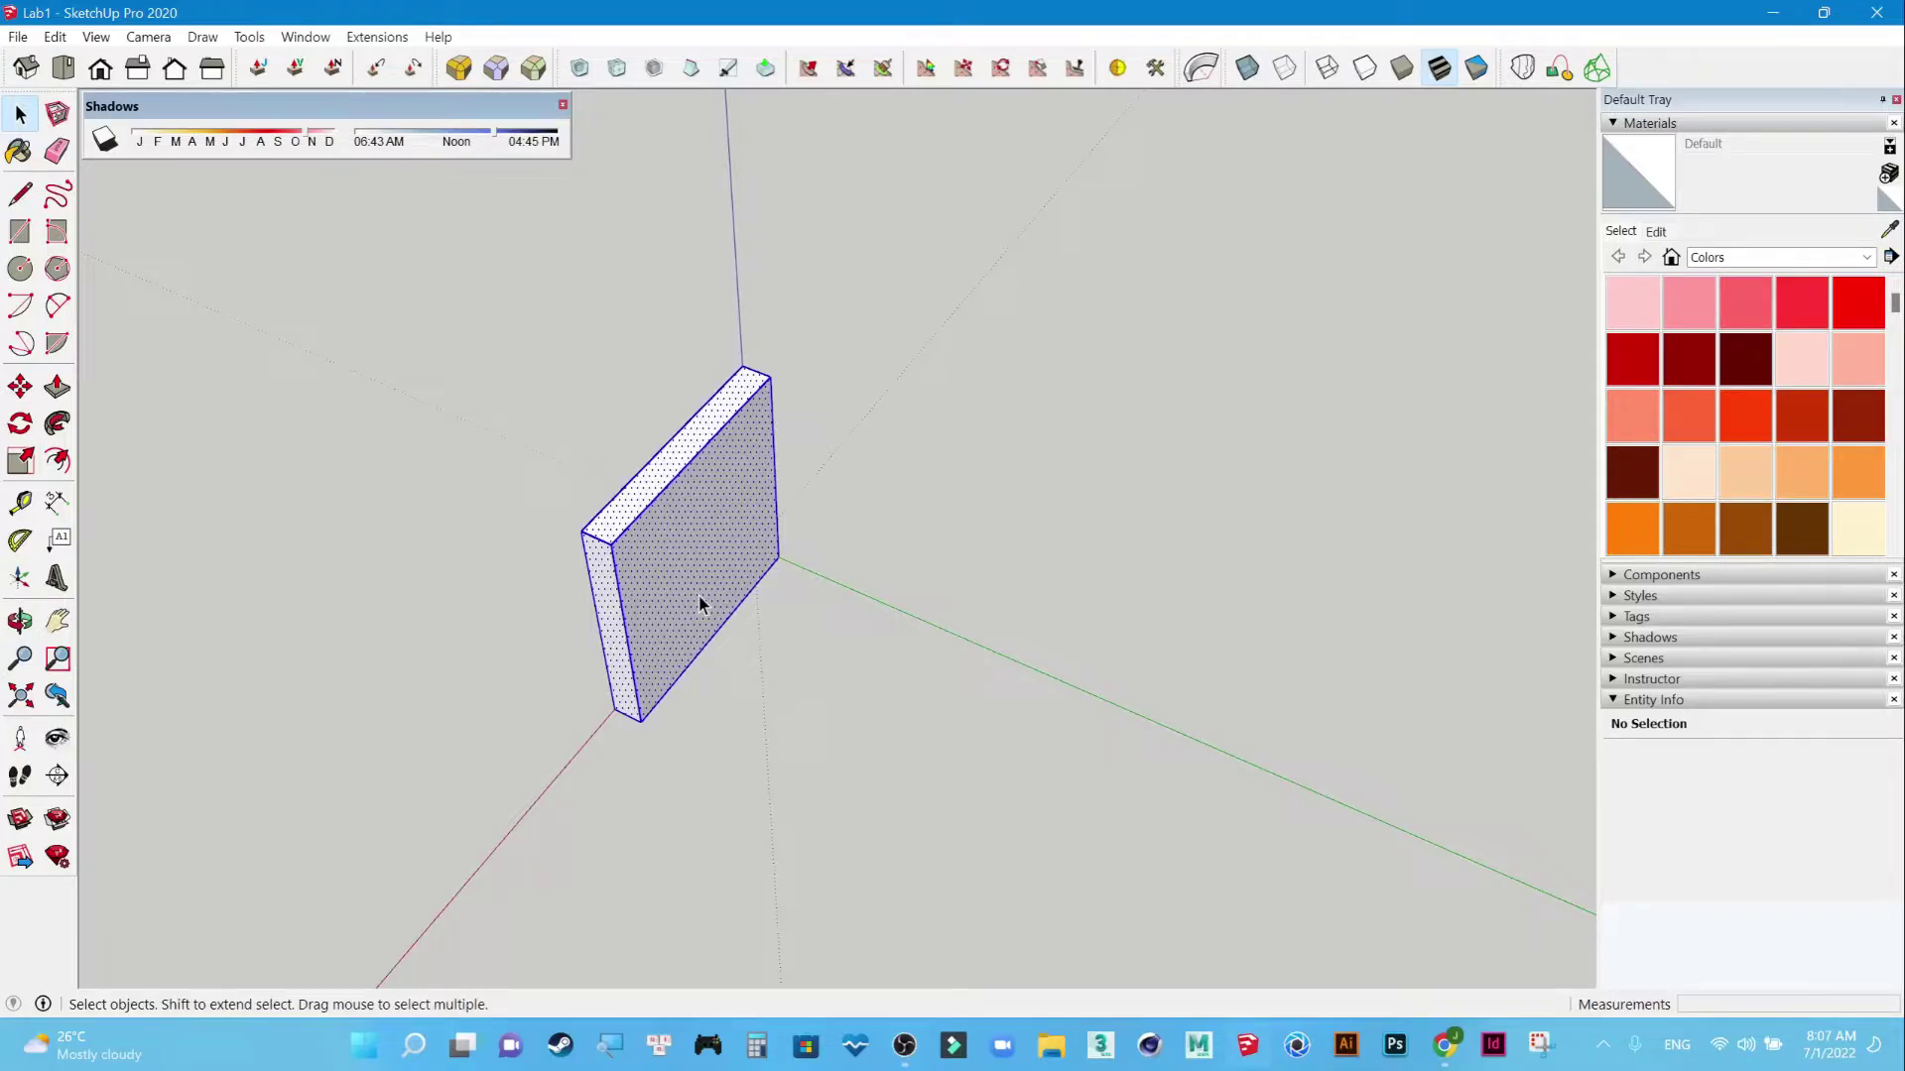
triple_click(711, 596)
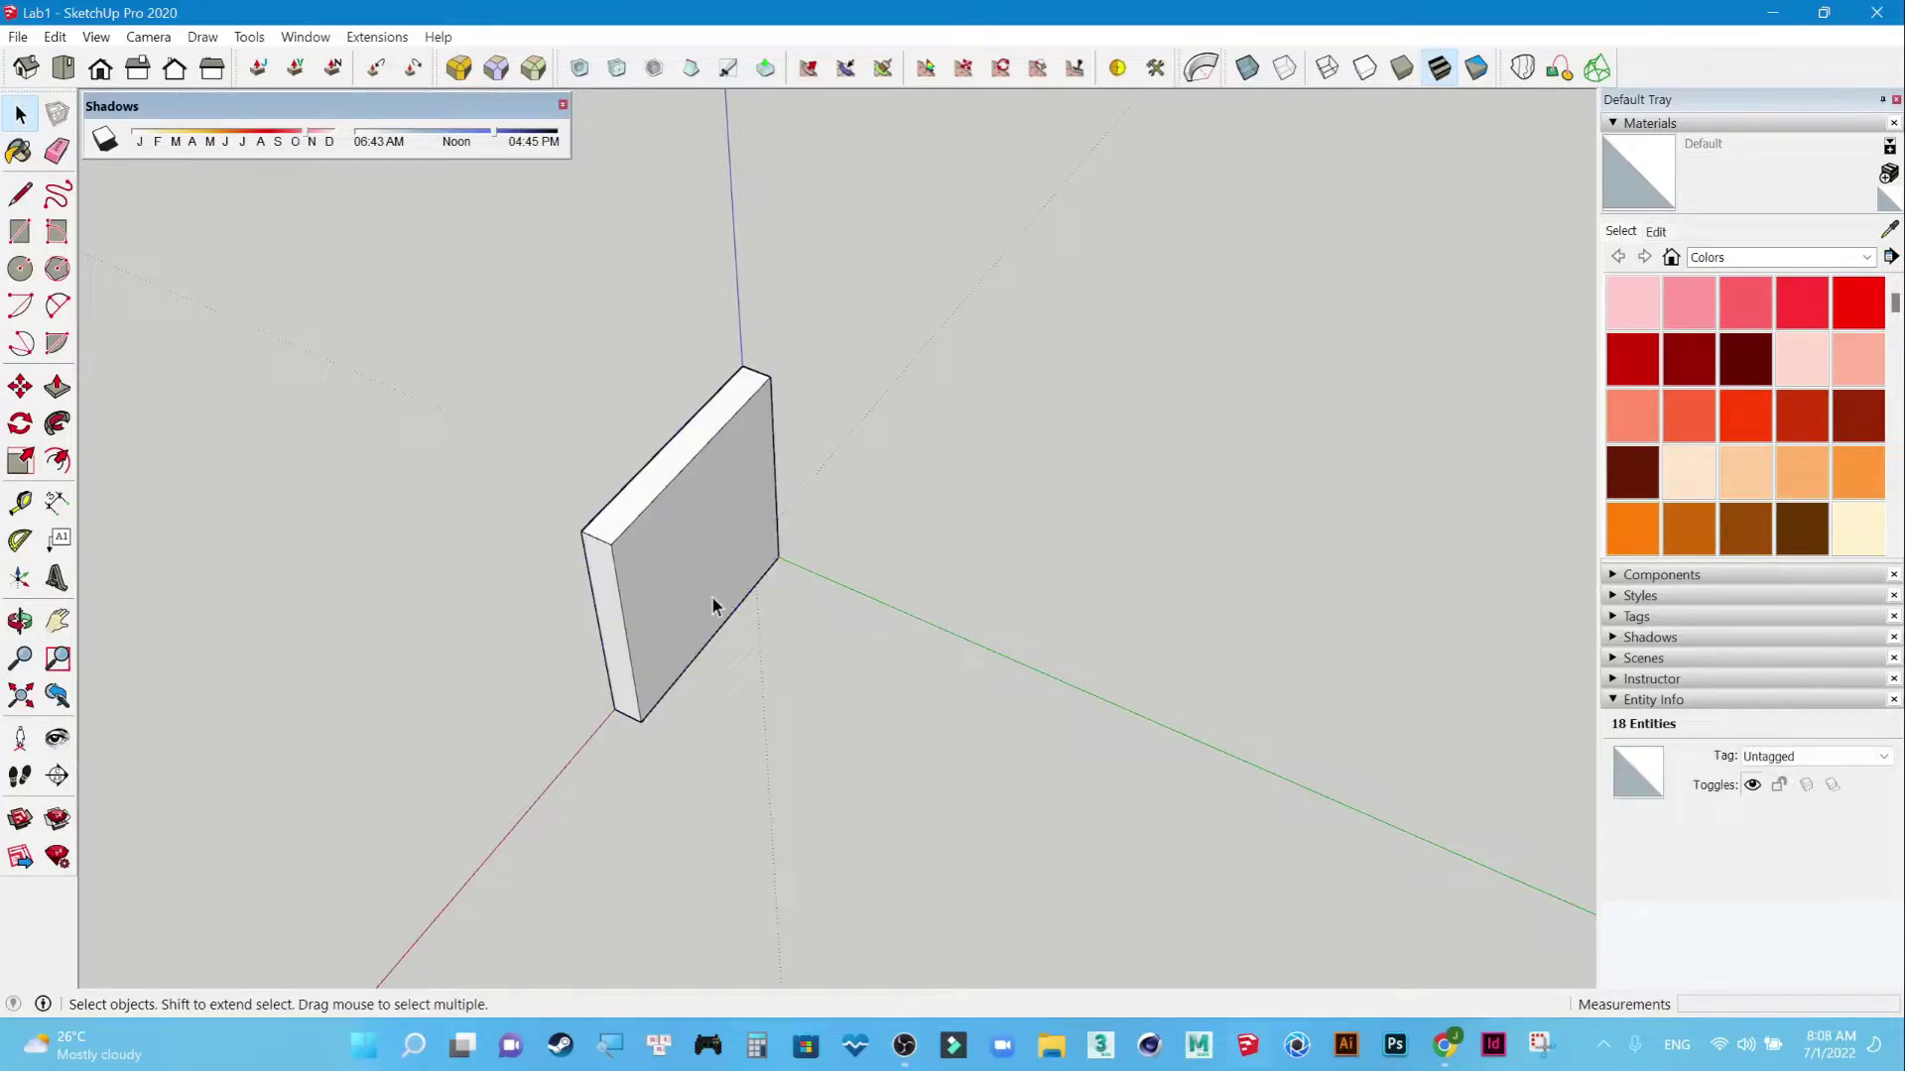
left_click_drag(1345, 268, 252, 840)
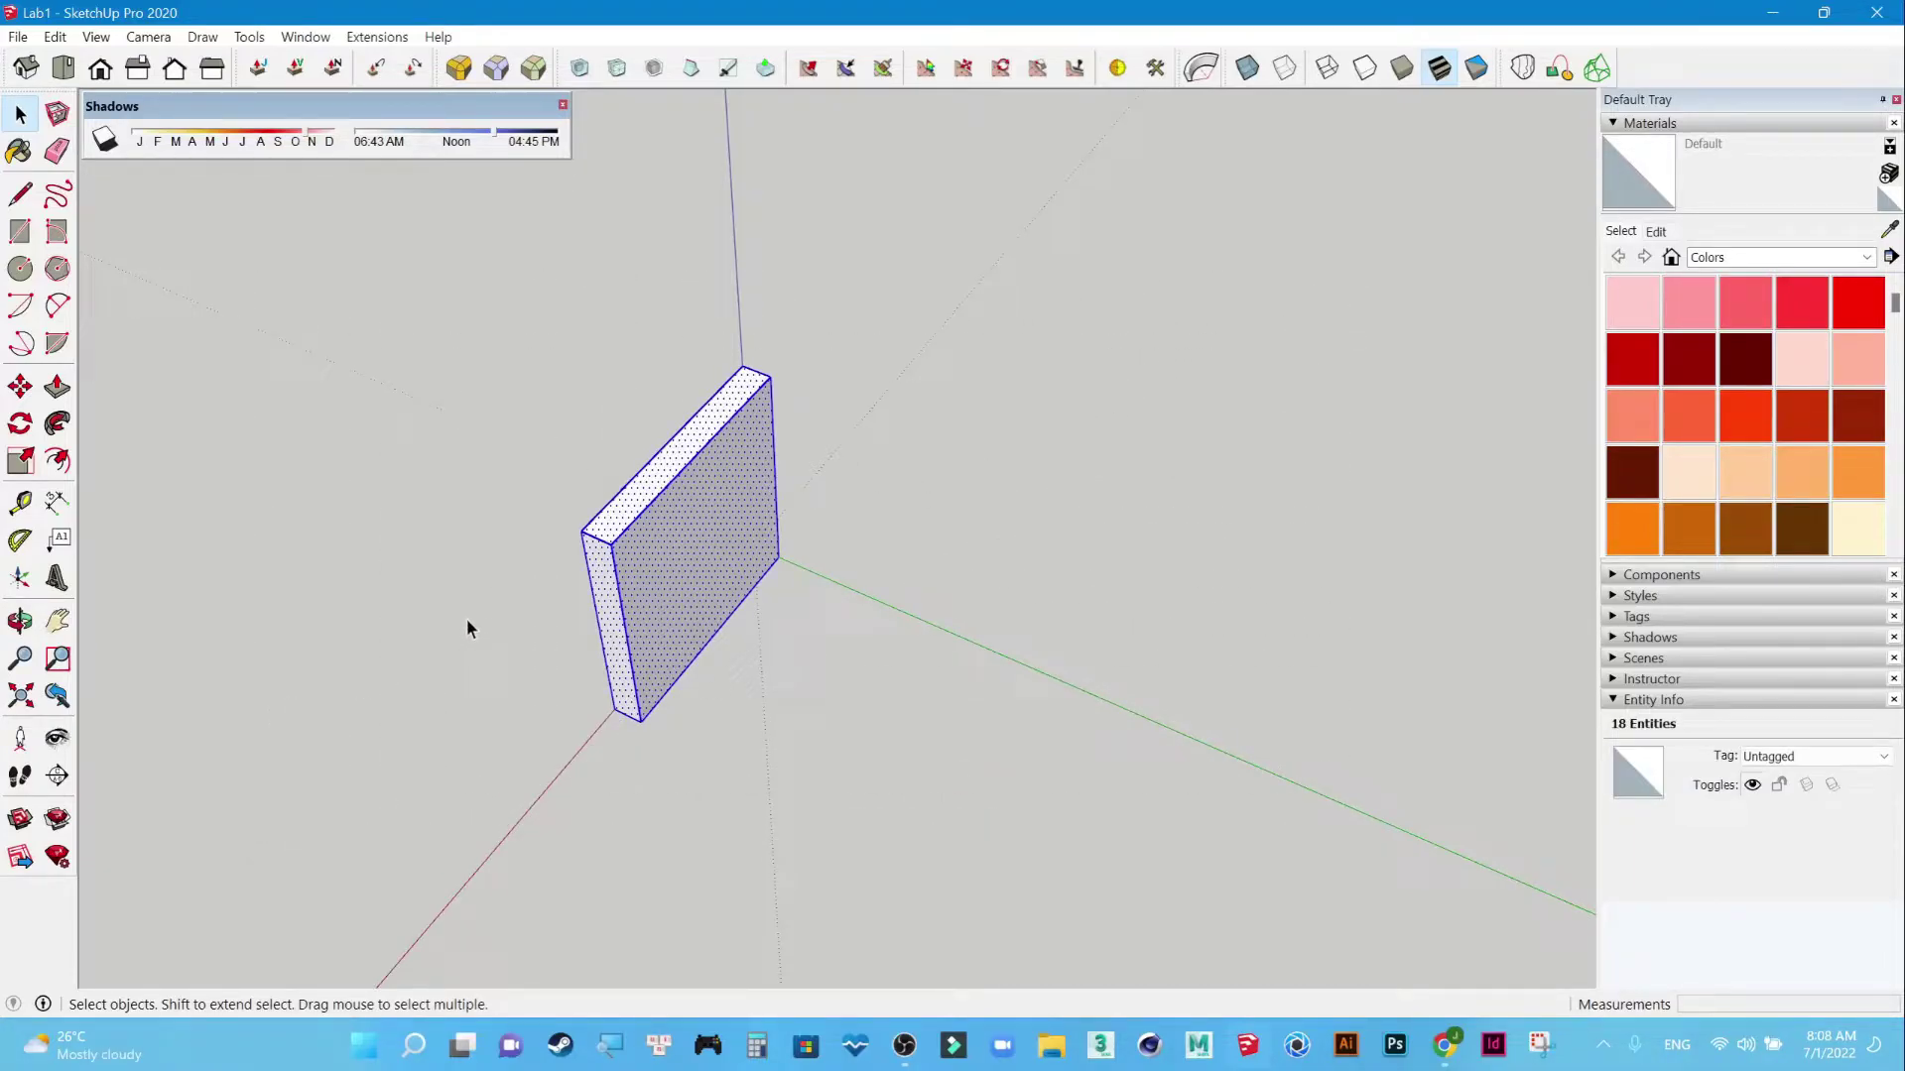
left_click(887, 647)
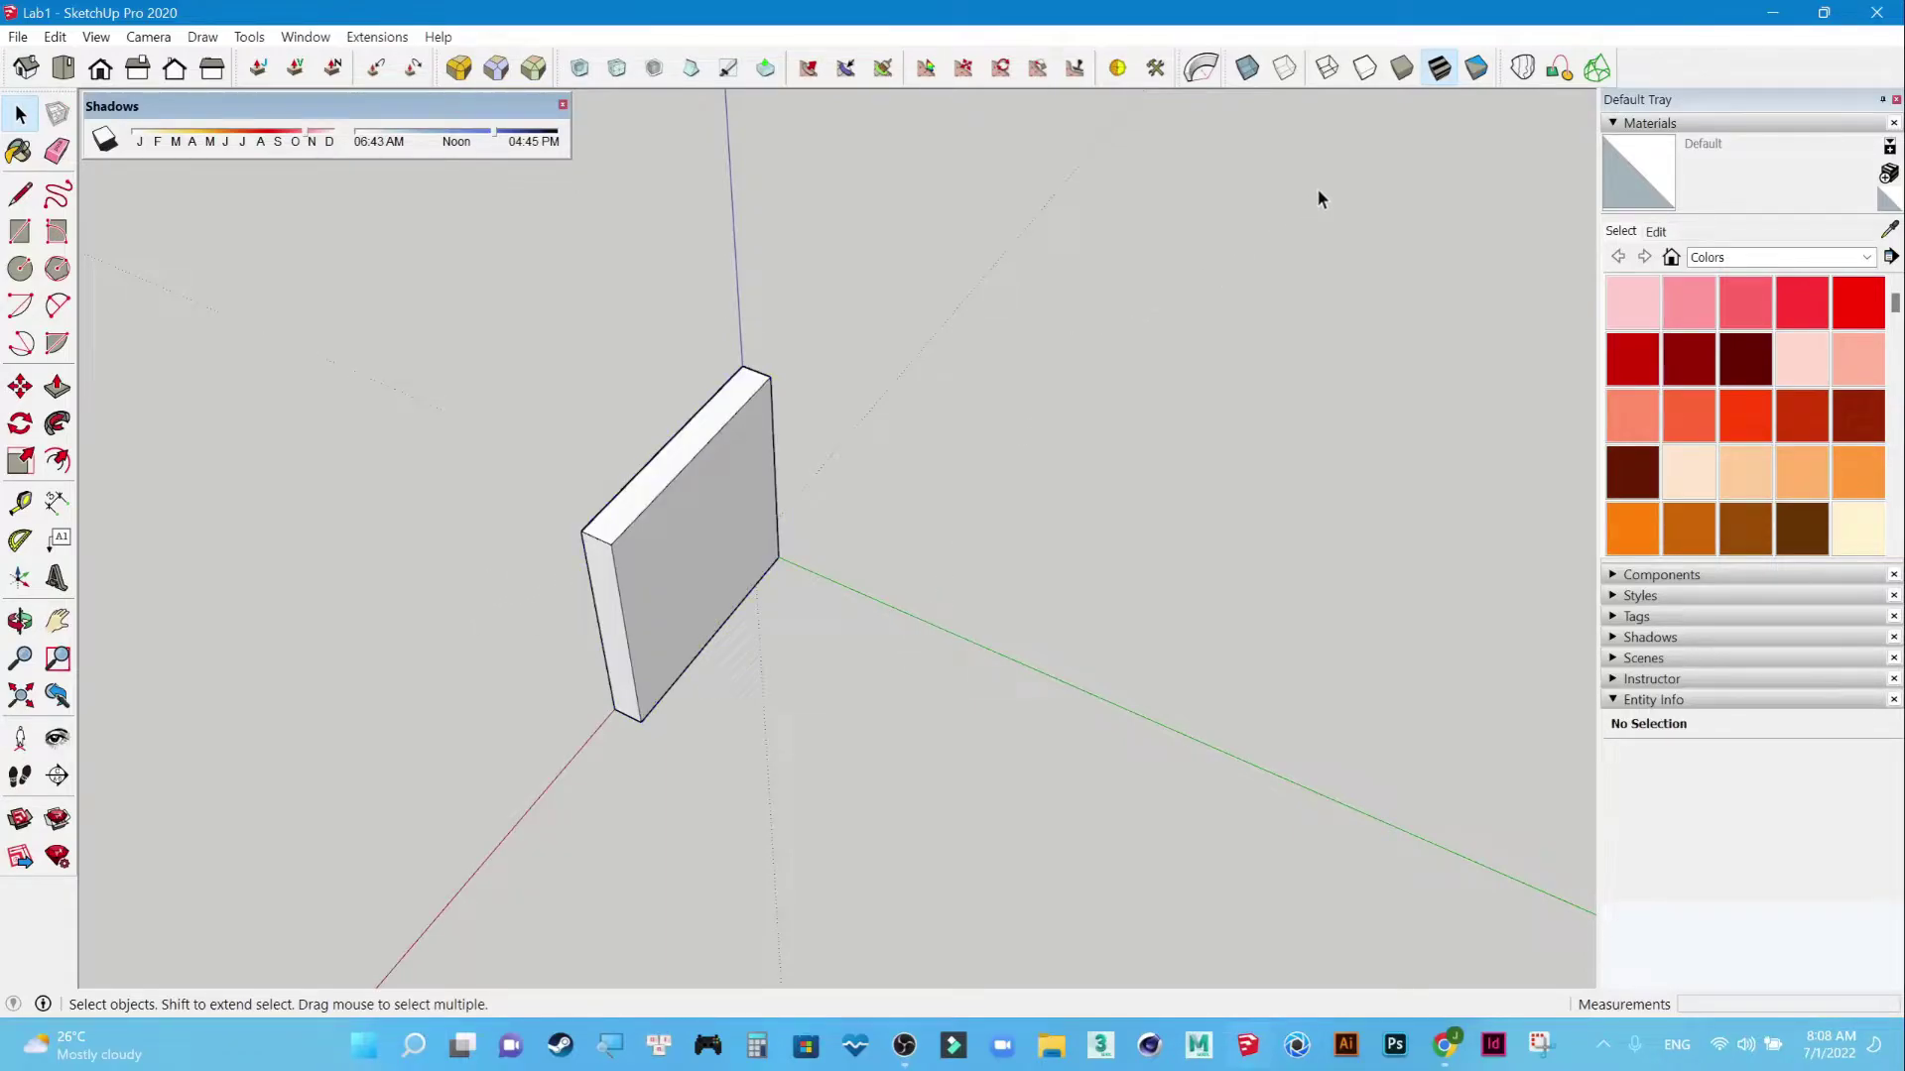
left_click_drag(1318, 199, 292, 811)
key("Delete")
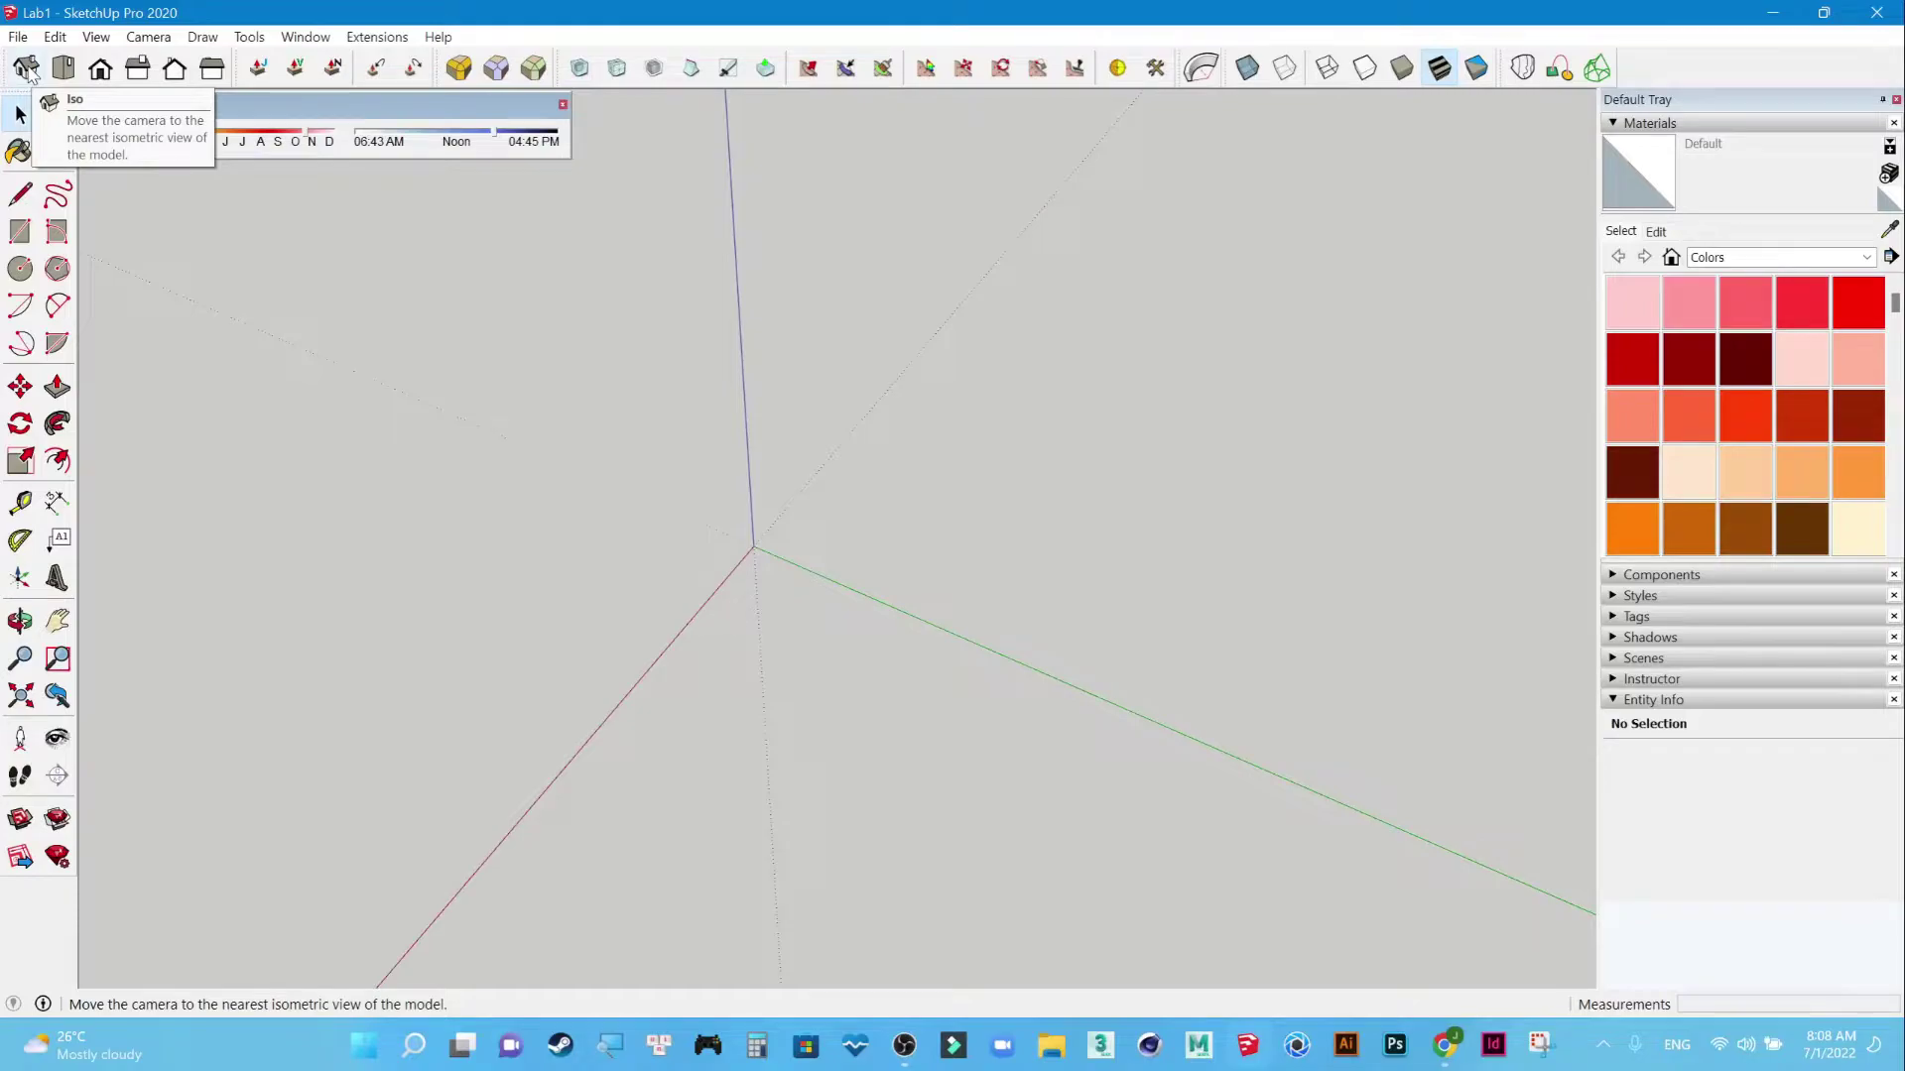
Switch the camera to the isometric view.
left_click(27, 69)
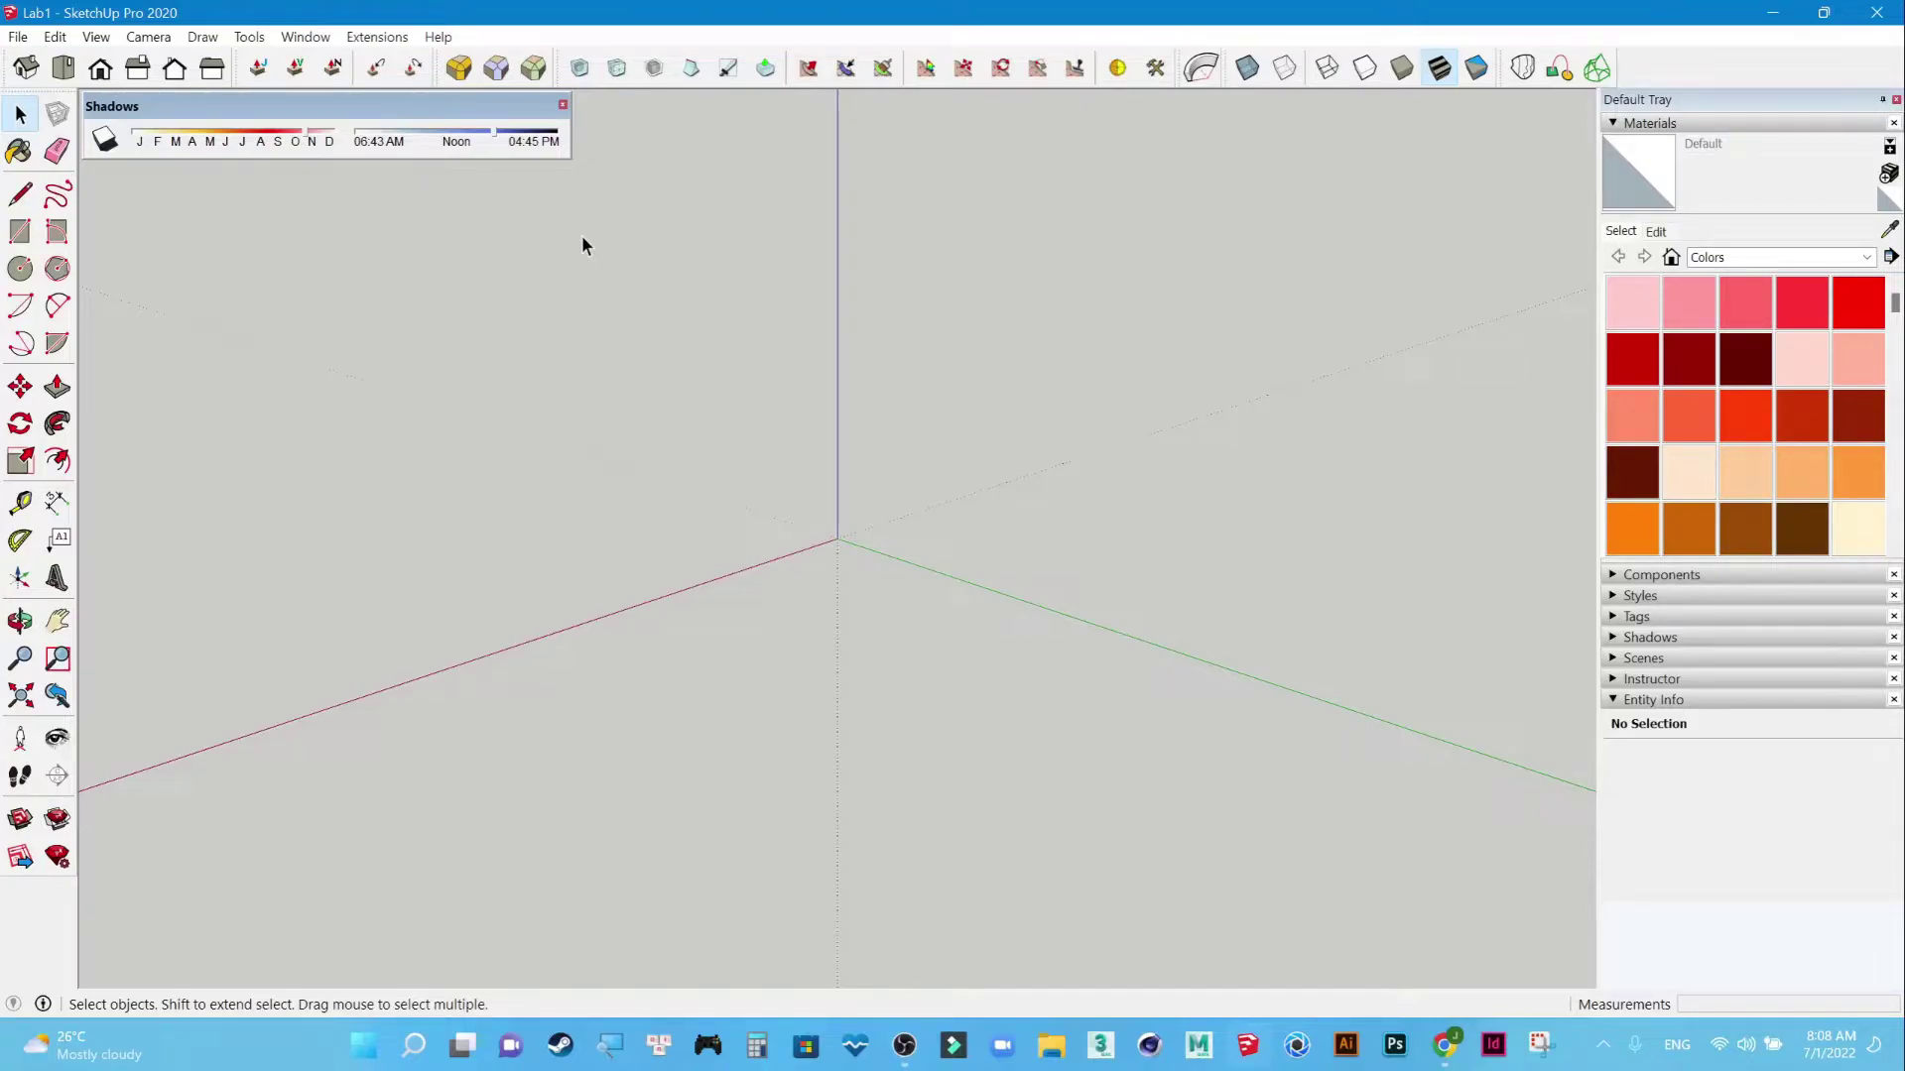
Draw lines from the origin, 1200 mm along green and 400 mm along red, closing the rectangle.
left_click(19, 194)
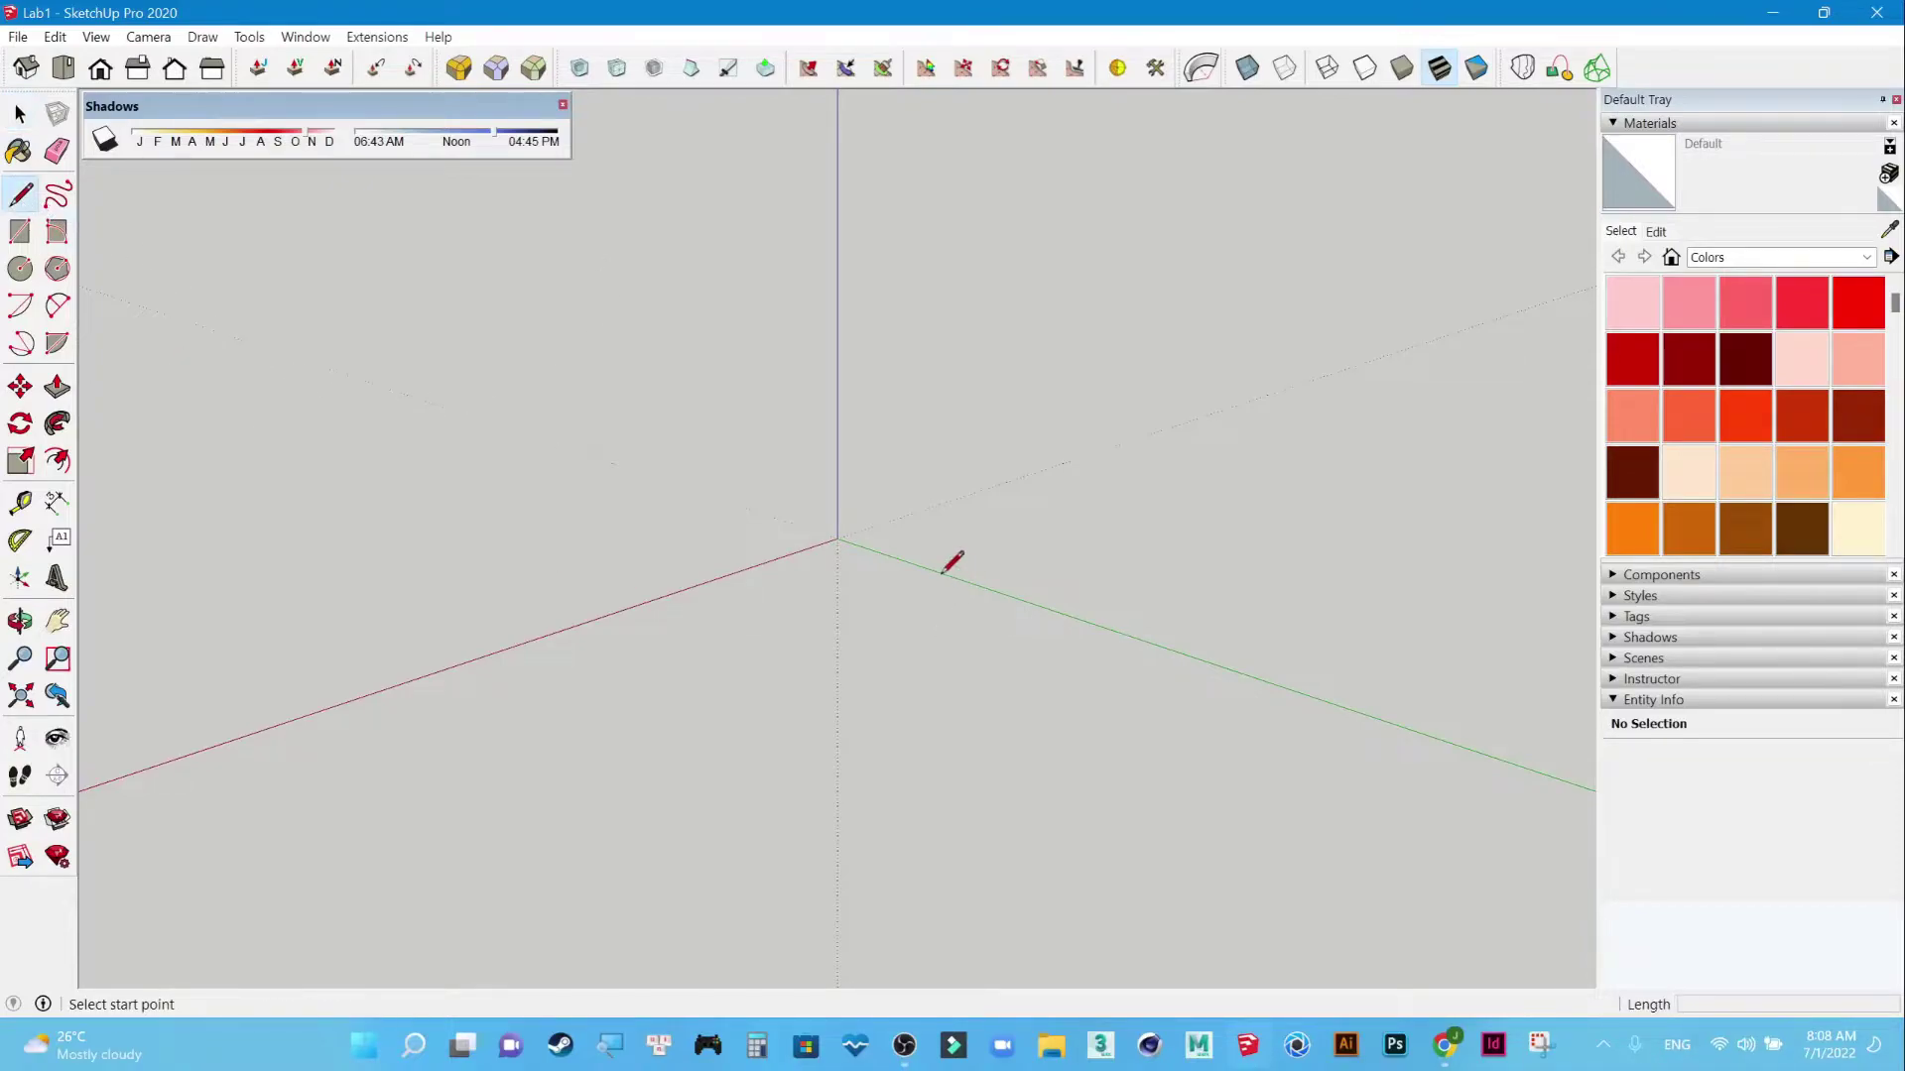
left_click(839, 538)
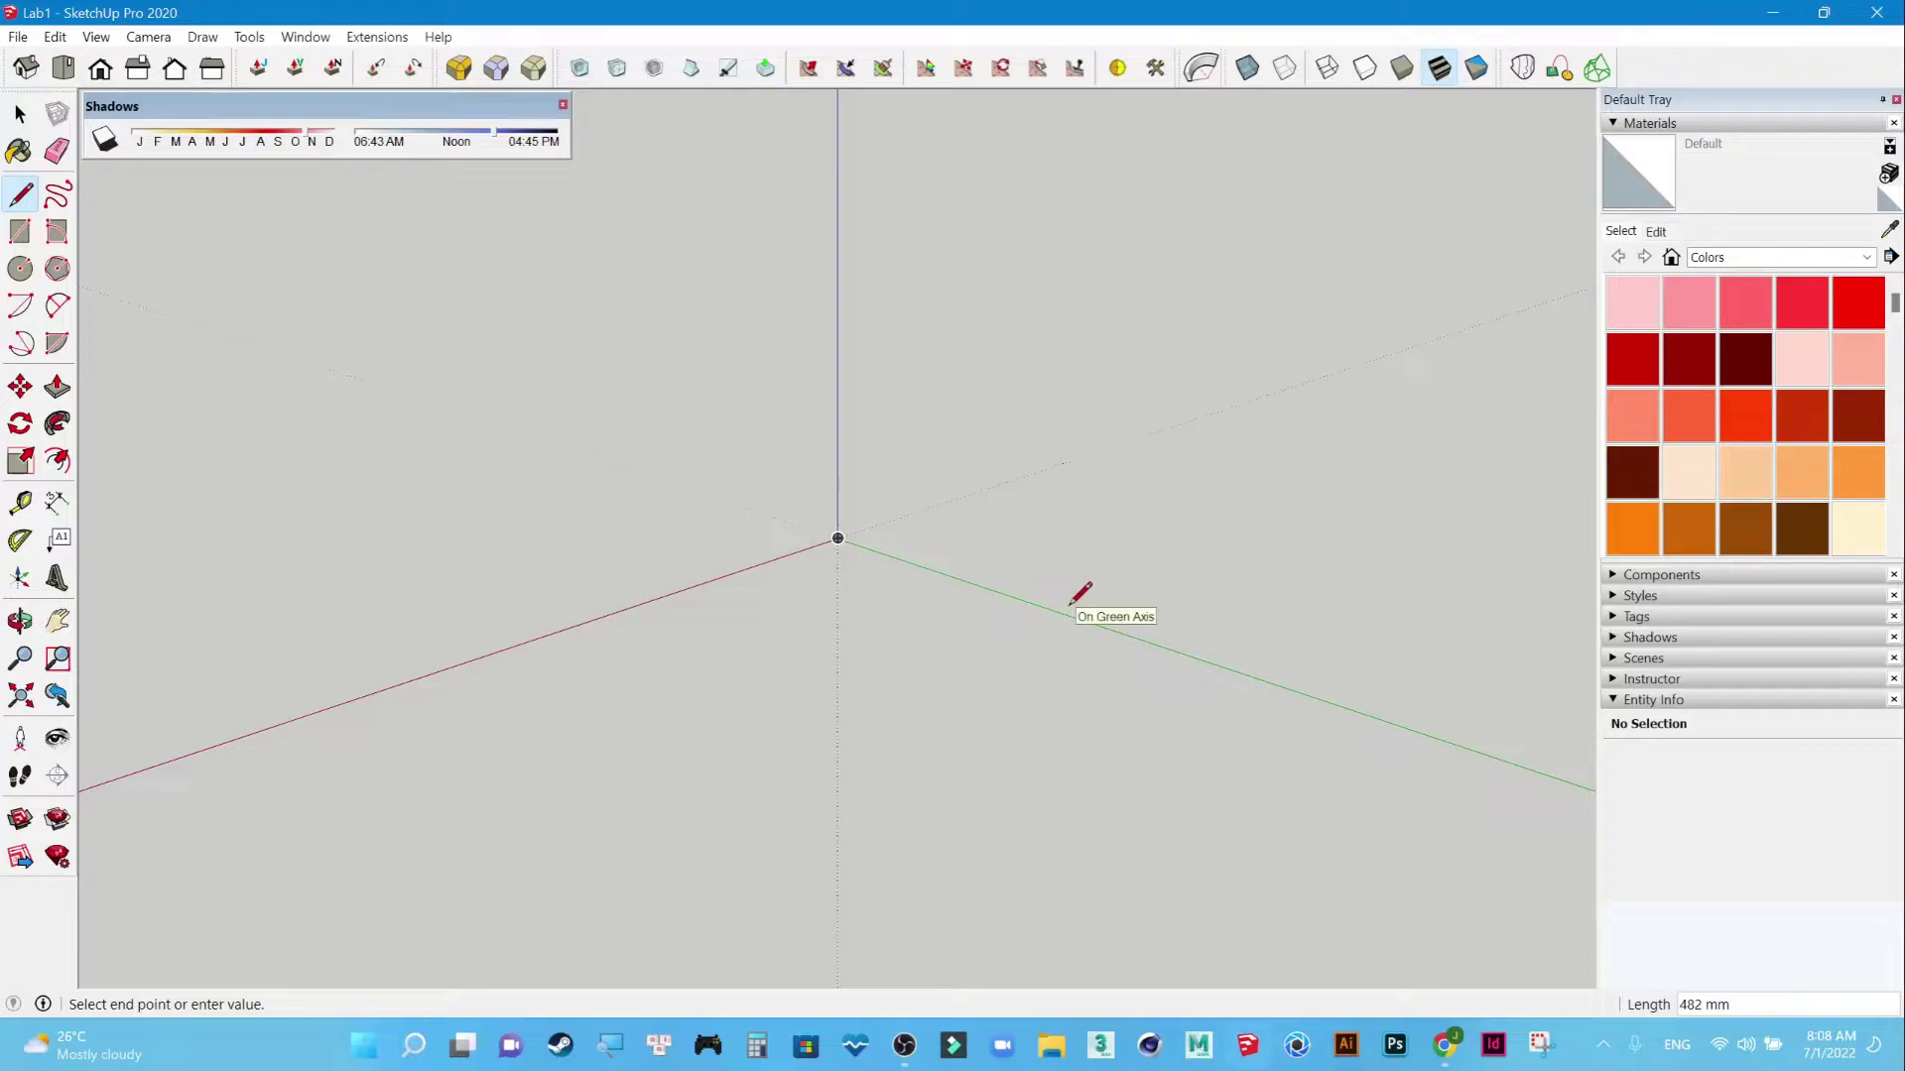
type("1m")
key("Return")
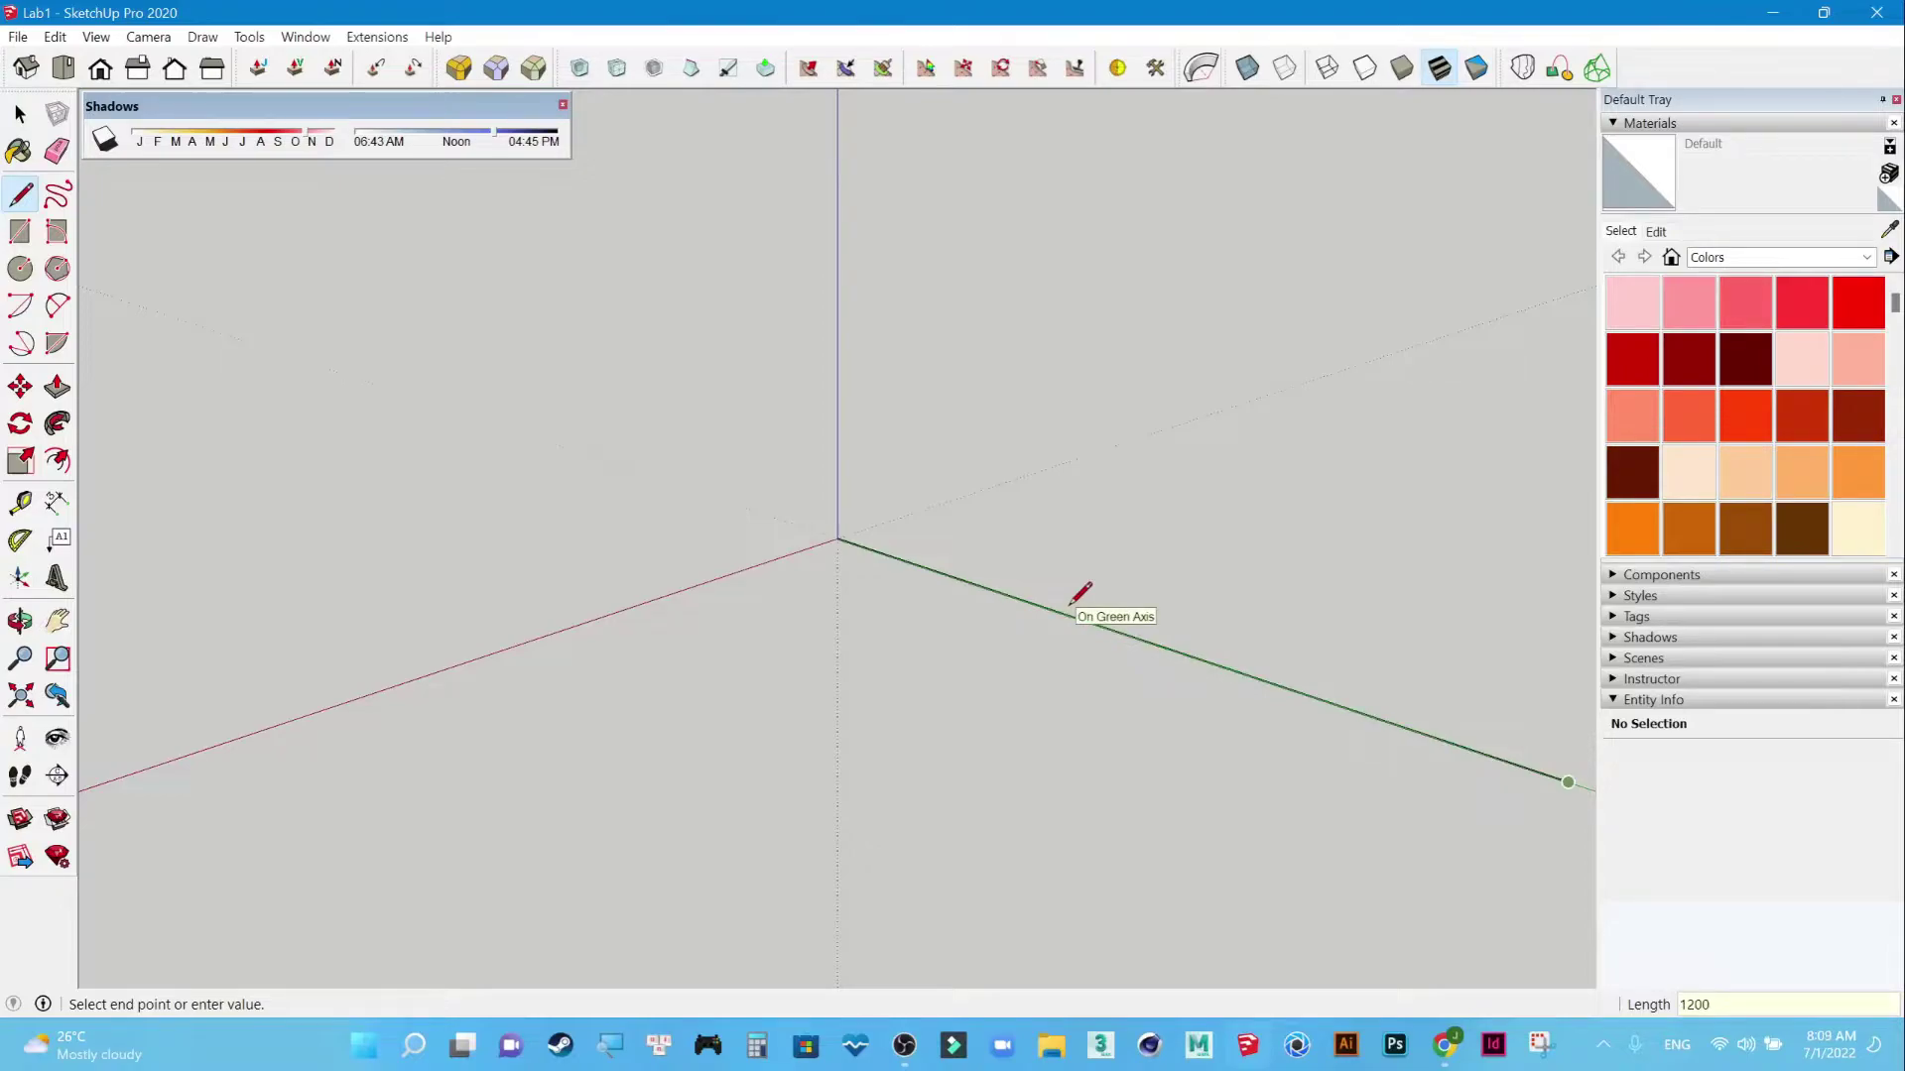
scroll(1226, 328, "down", 2)
scroll(1194, 412, "down", 1)
mouse_move(1365, 519)
middle_mouse_down()
mouse_move(1144, 592)
mouse_move(838, 552)
mouse_move(1259, 446)
mouse_move(1228, 742)
mouse_move(1179, 668)
middle_mouse_up()
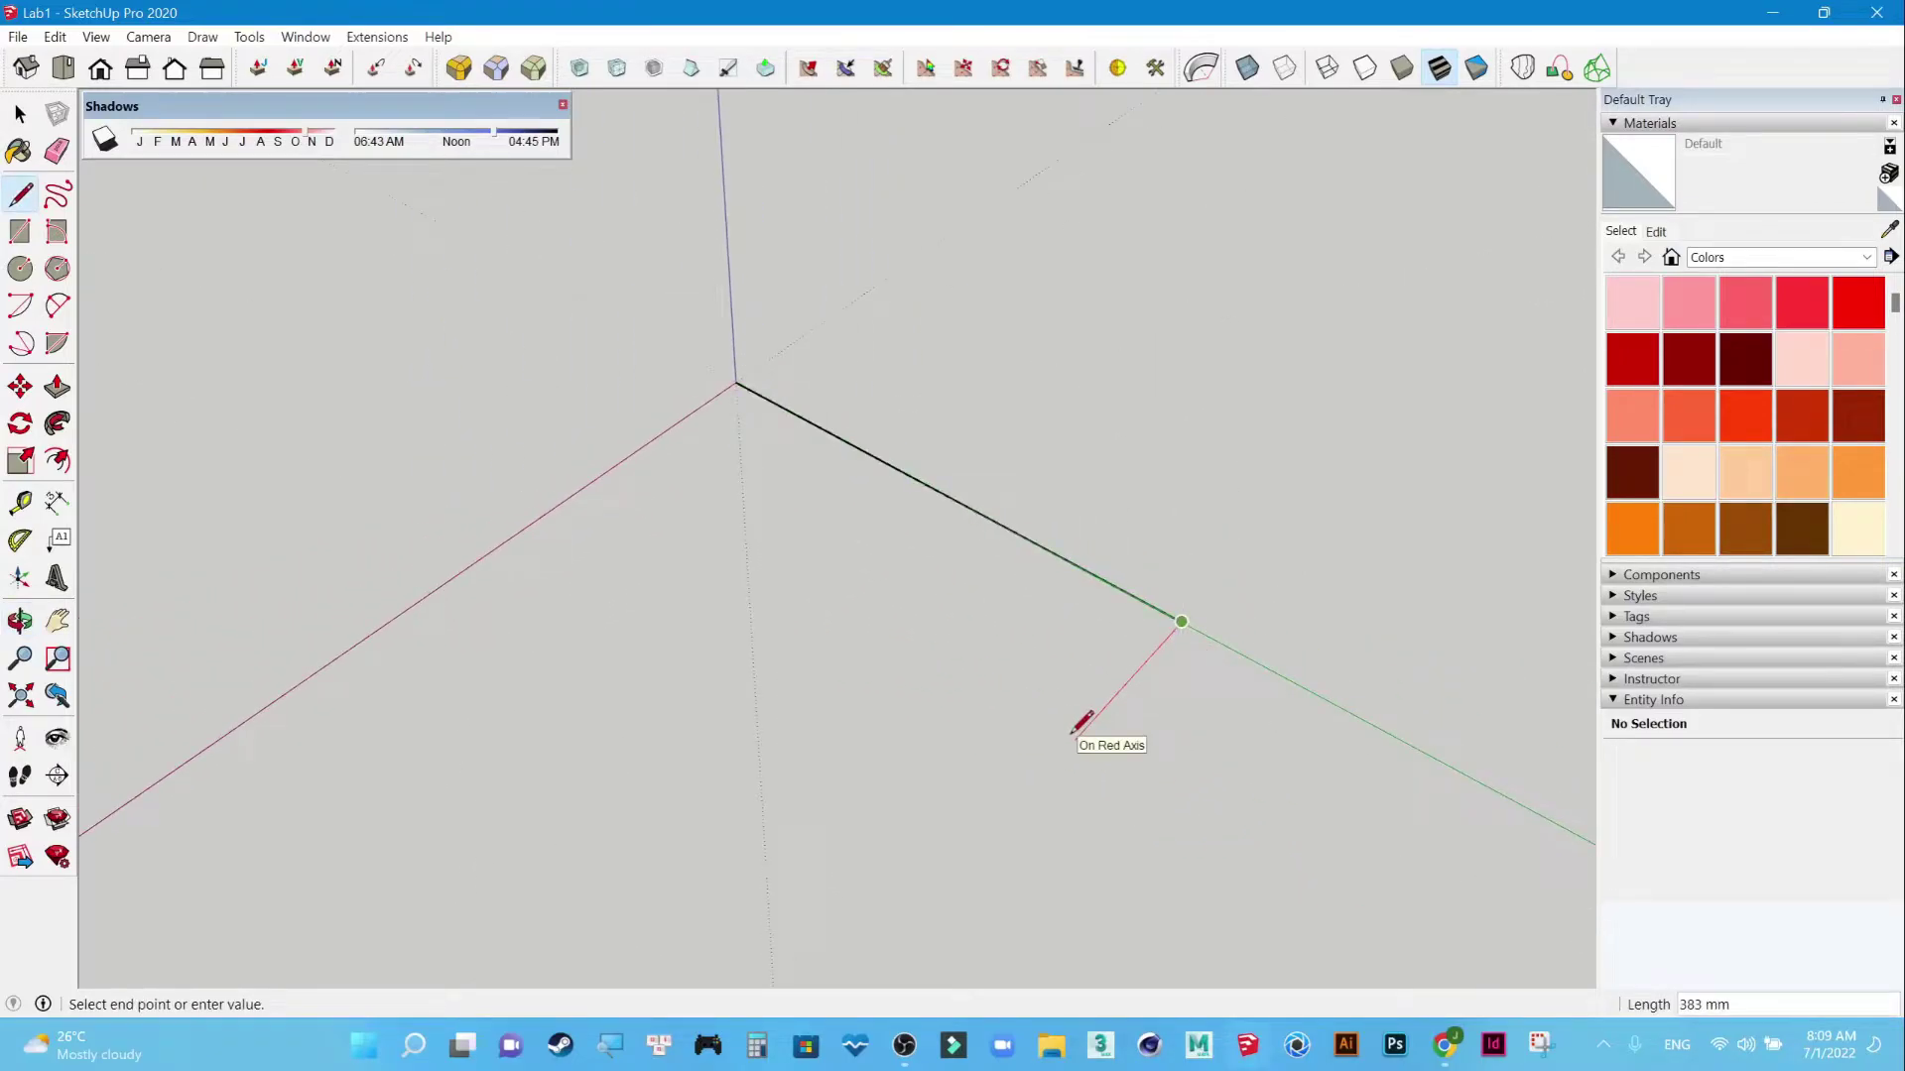
type("400")
key("Return")
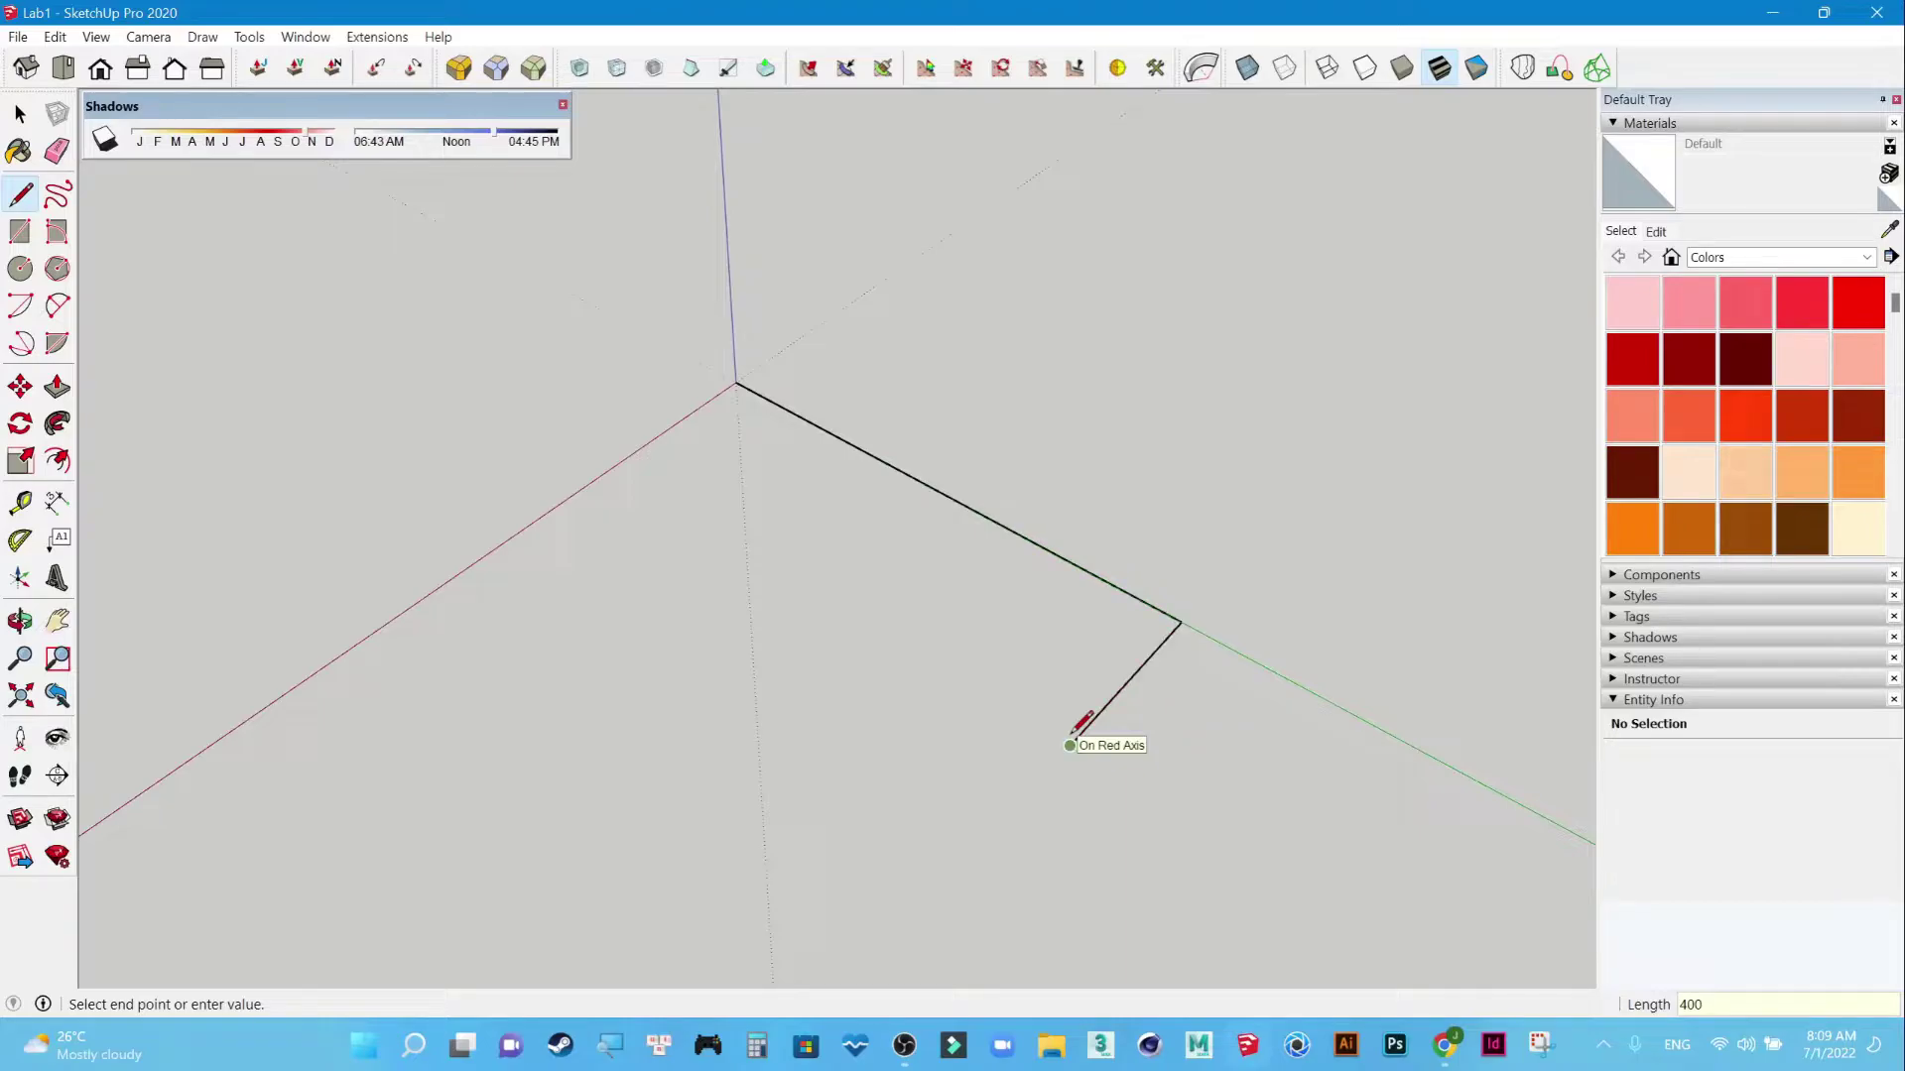
left_click(612, 467)
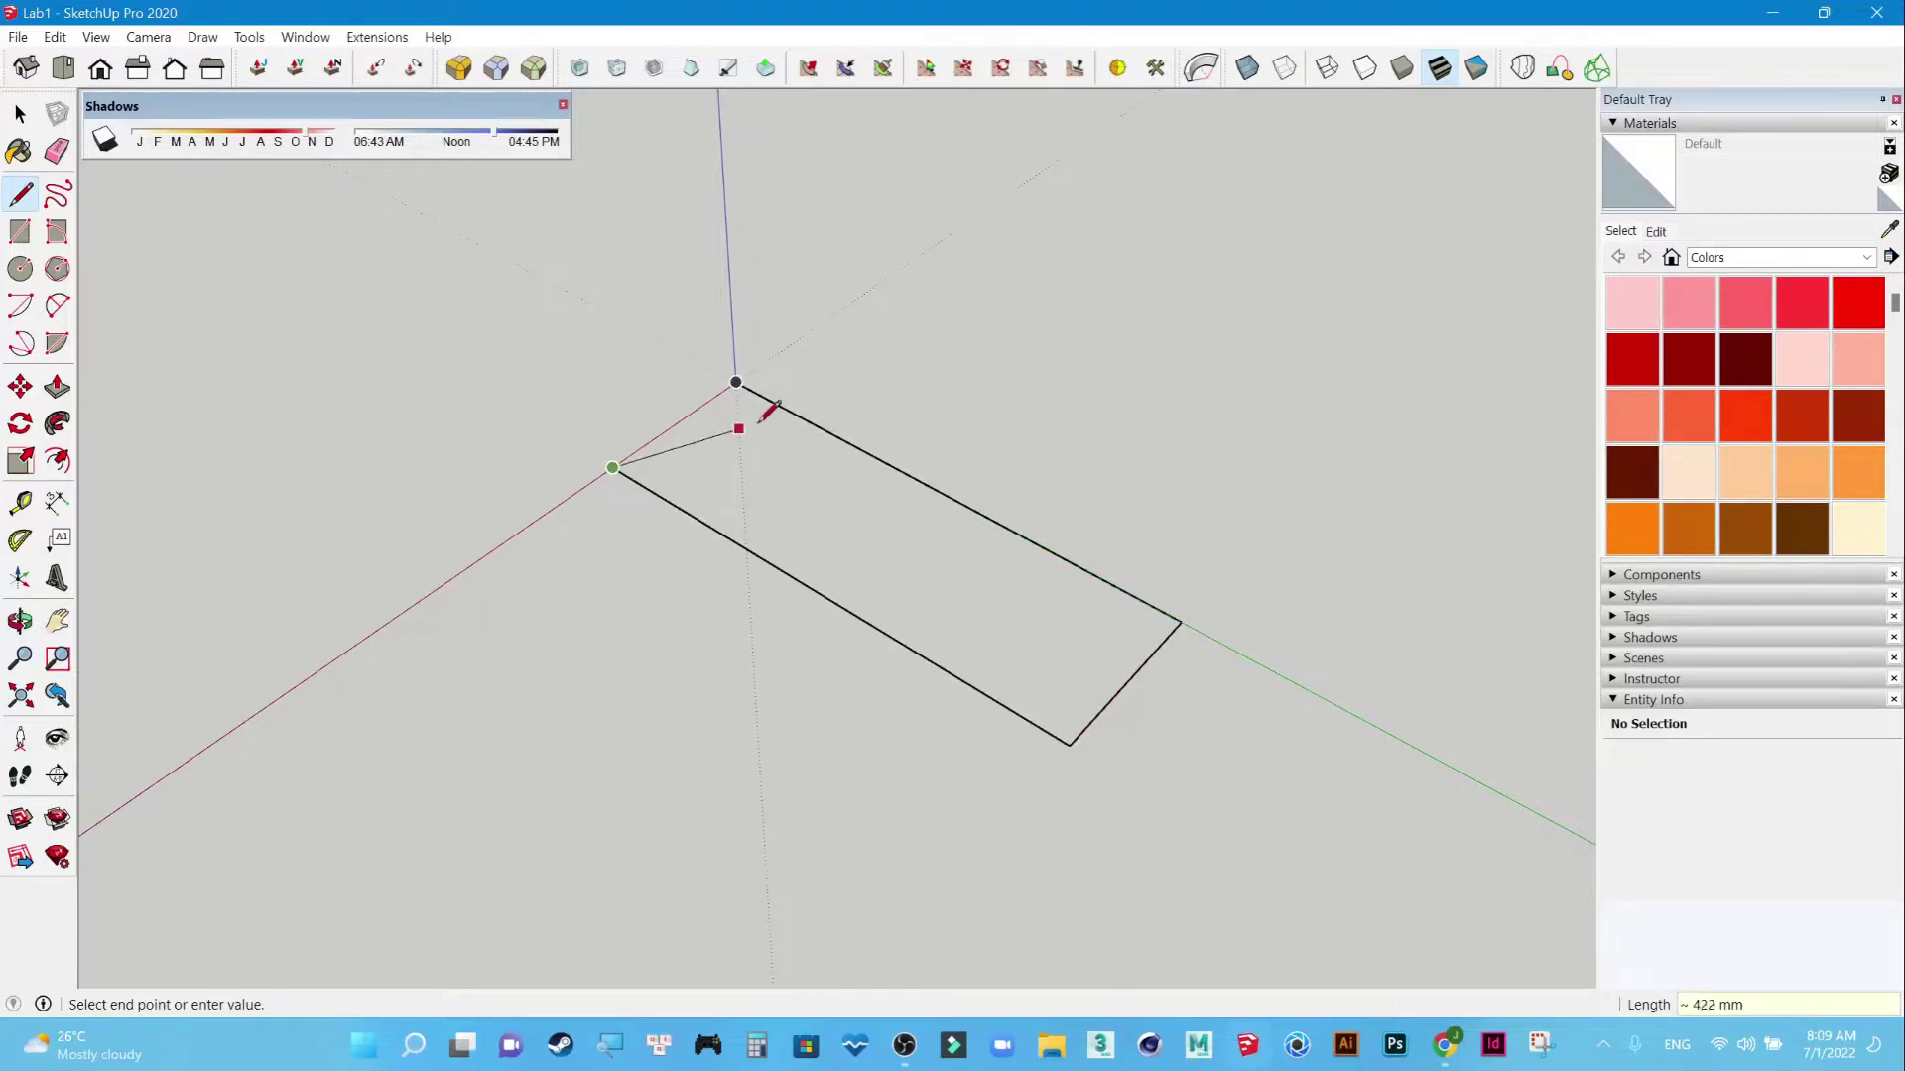
left_click(736, 382)
key("p")
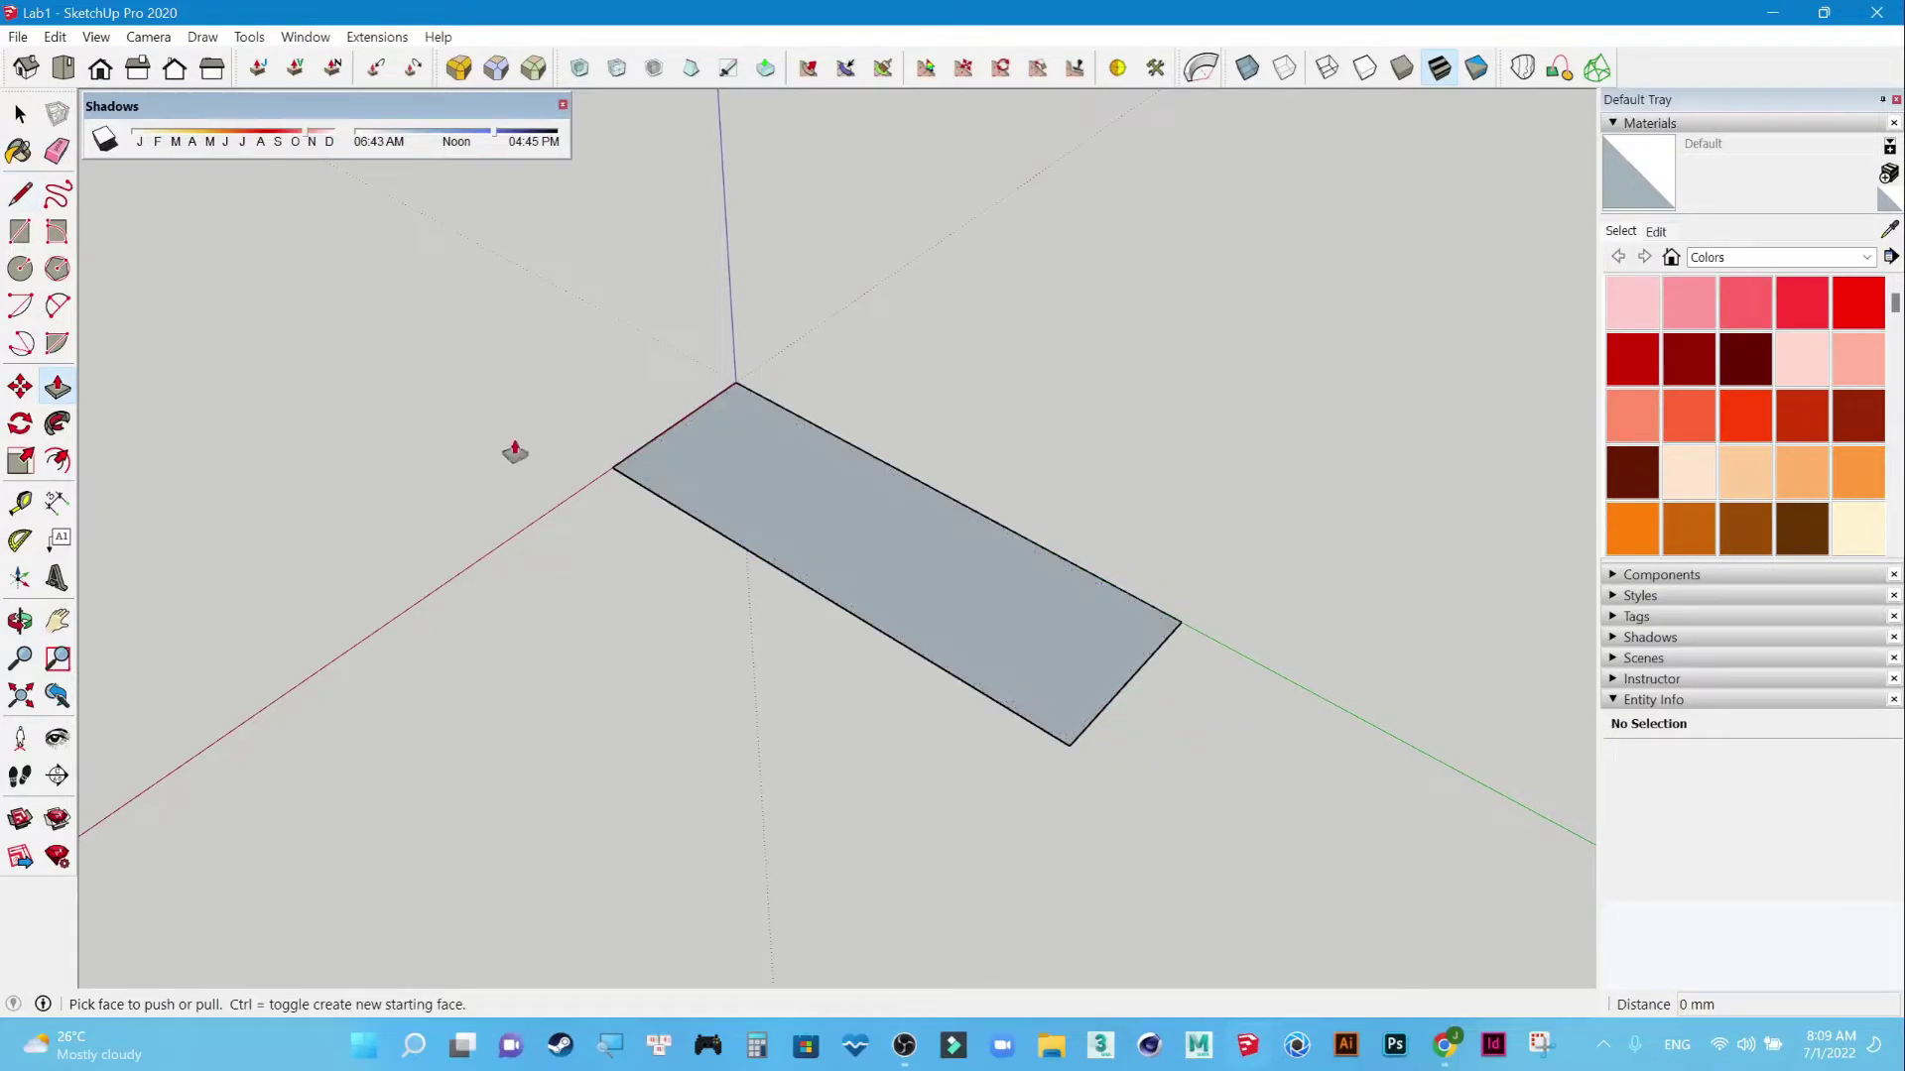
Pull the rectangle up 20 mm into a thin slab and orbit around it.
scroll(940, 638, "up", 2)
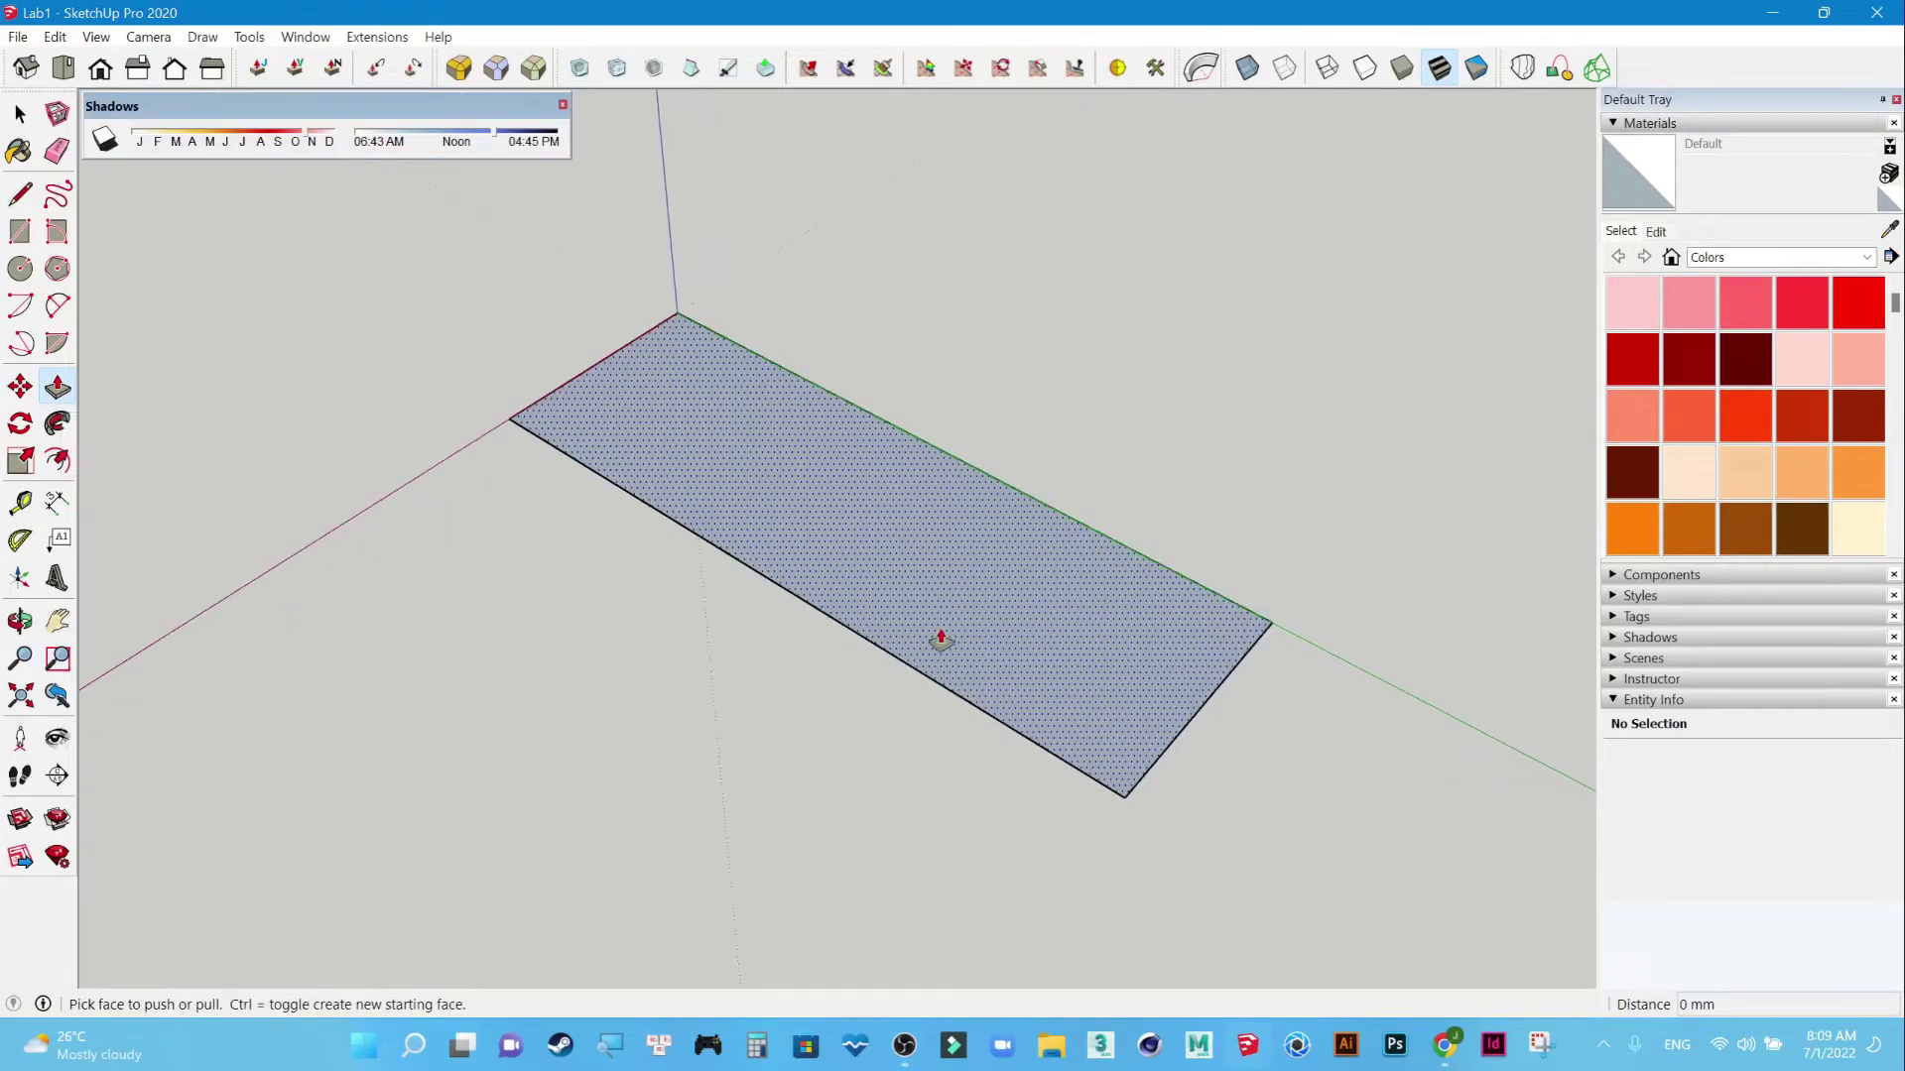
left_click(963, 632)
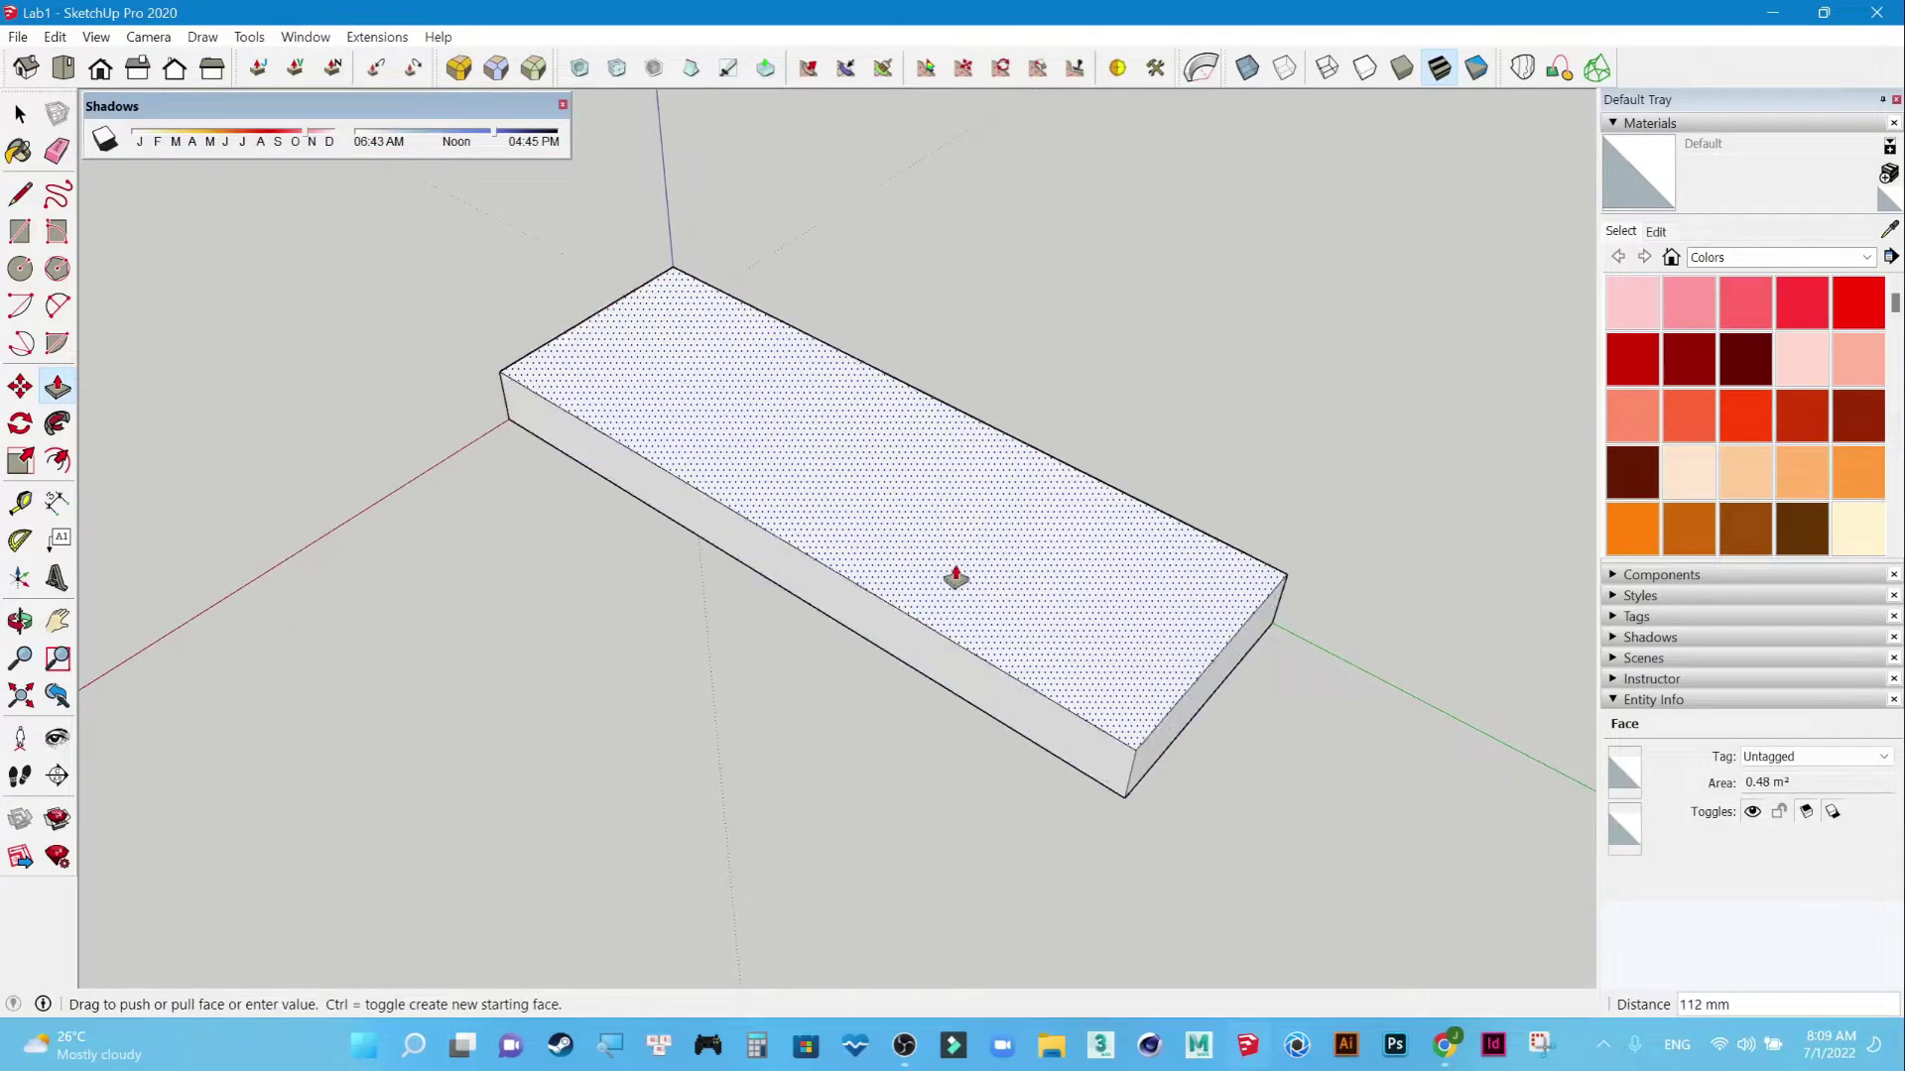
key("space")
key("o")
left_click_drag(547, 588, 1277, 231)
mouse_move(1276, 231)
middle_mouse_down()
mouse_move(944, 595)
mouse_move(683, 778)
middle_mouse_up()
mouse_move(682, 778)
left_mouse_down()
mouse_move(621, 795)
mouse_move(790, 787)
left_mouse_up()
Pan the view, then crossing-select the whole slab's 18 entities.
key("space")
middle_click_drag(846, 642, 927, 698, "shift")
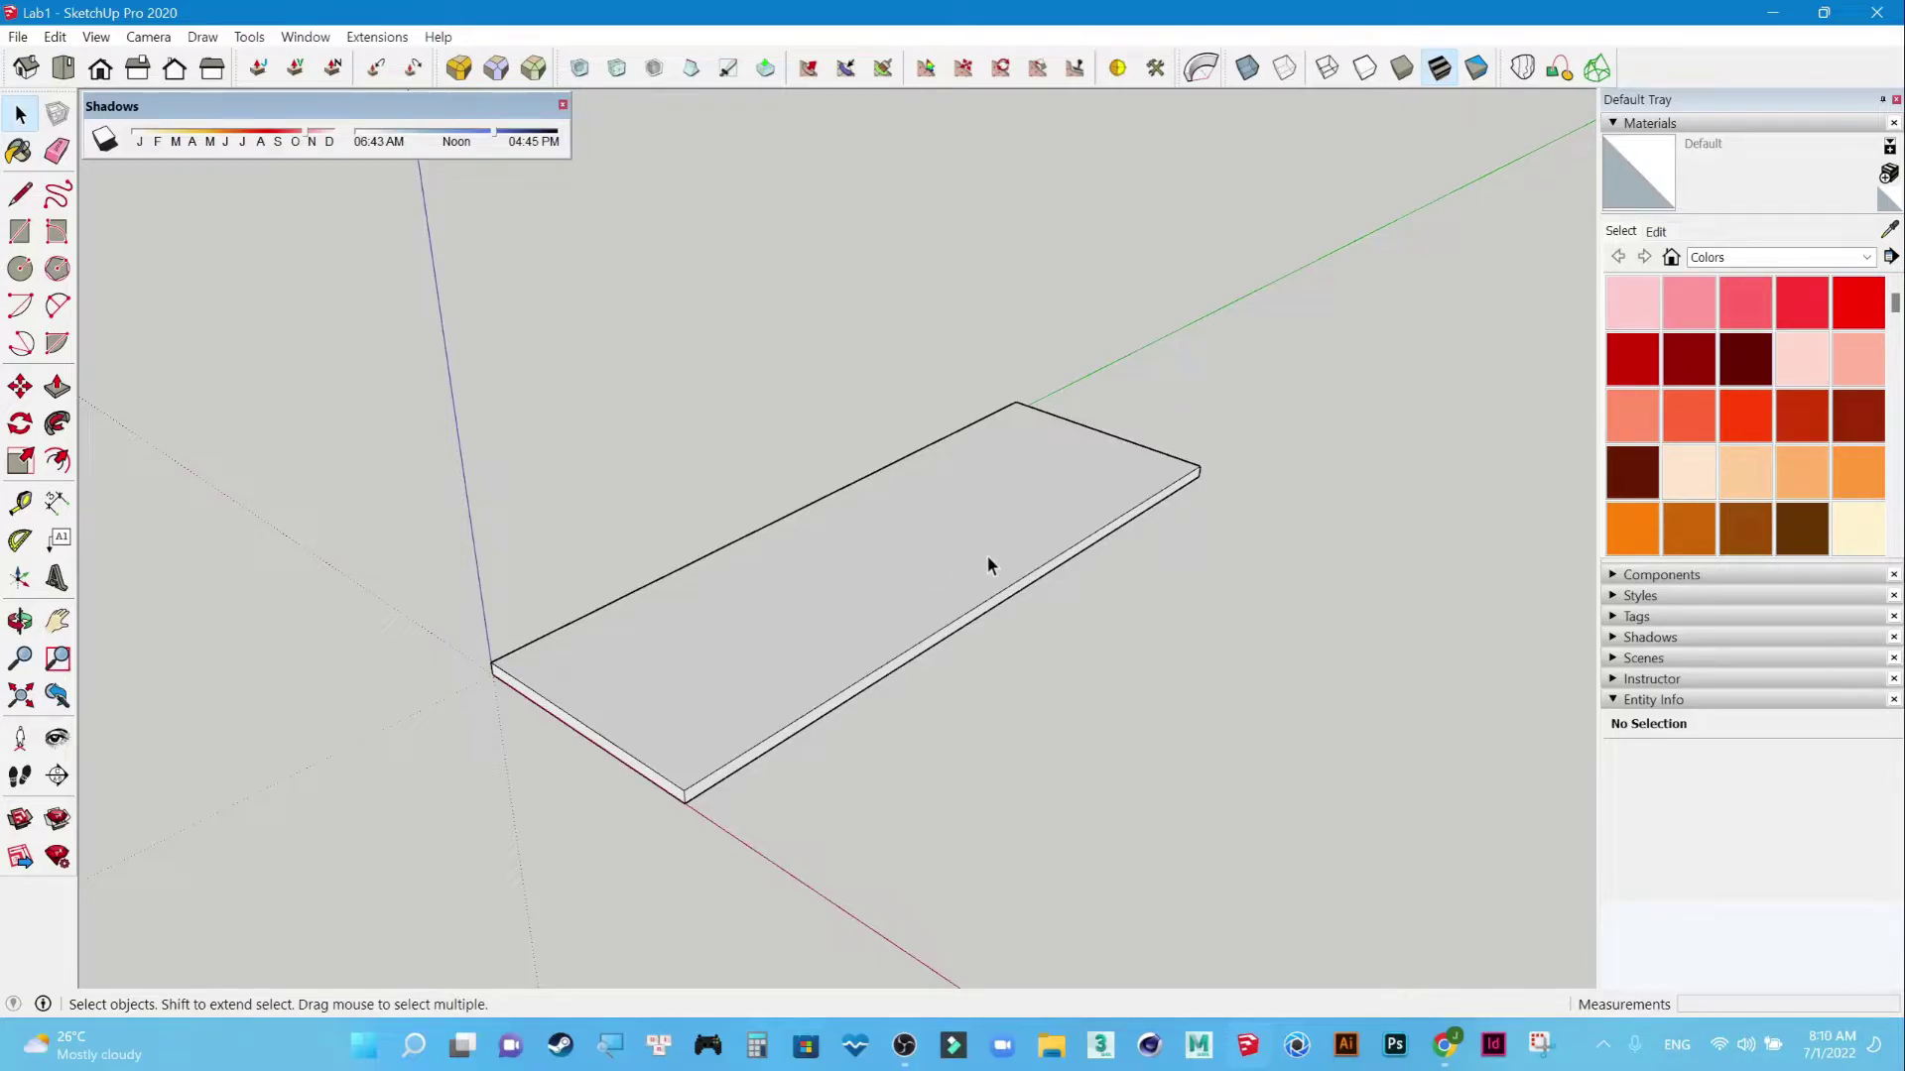
left_click(811, 659)
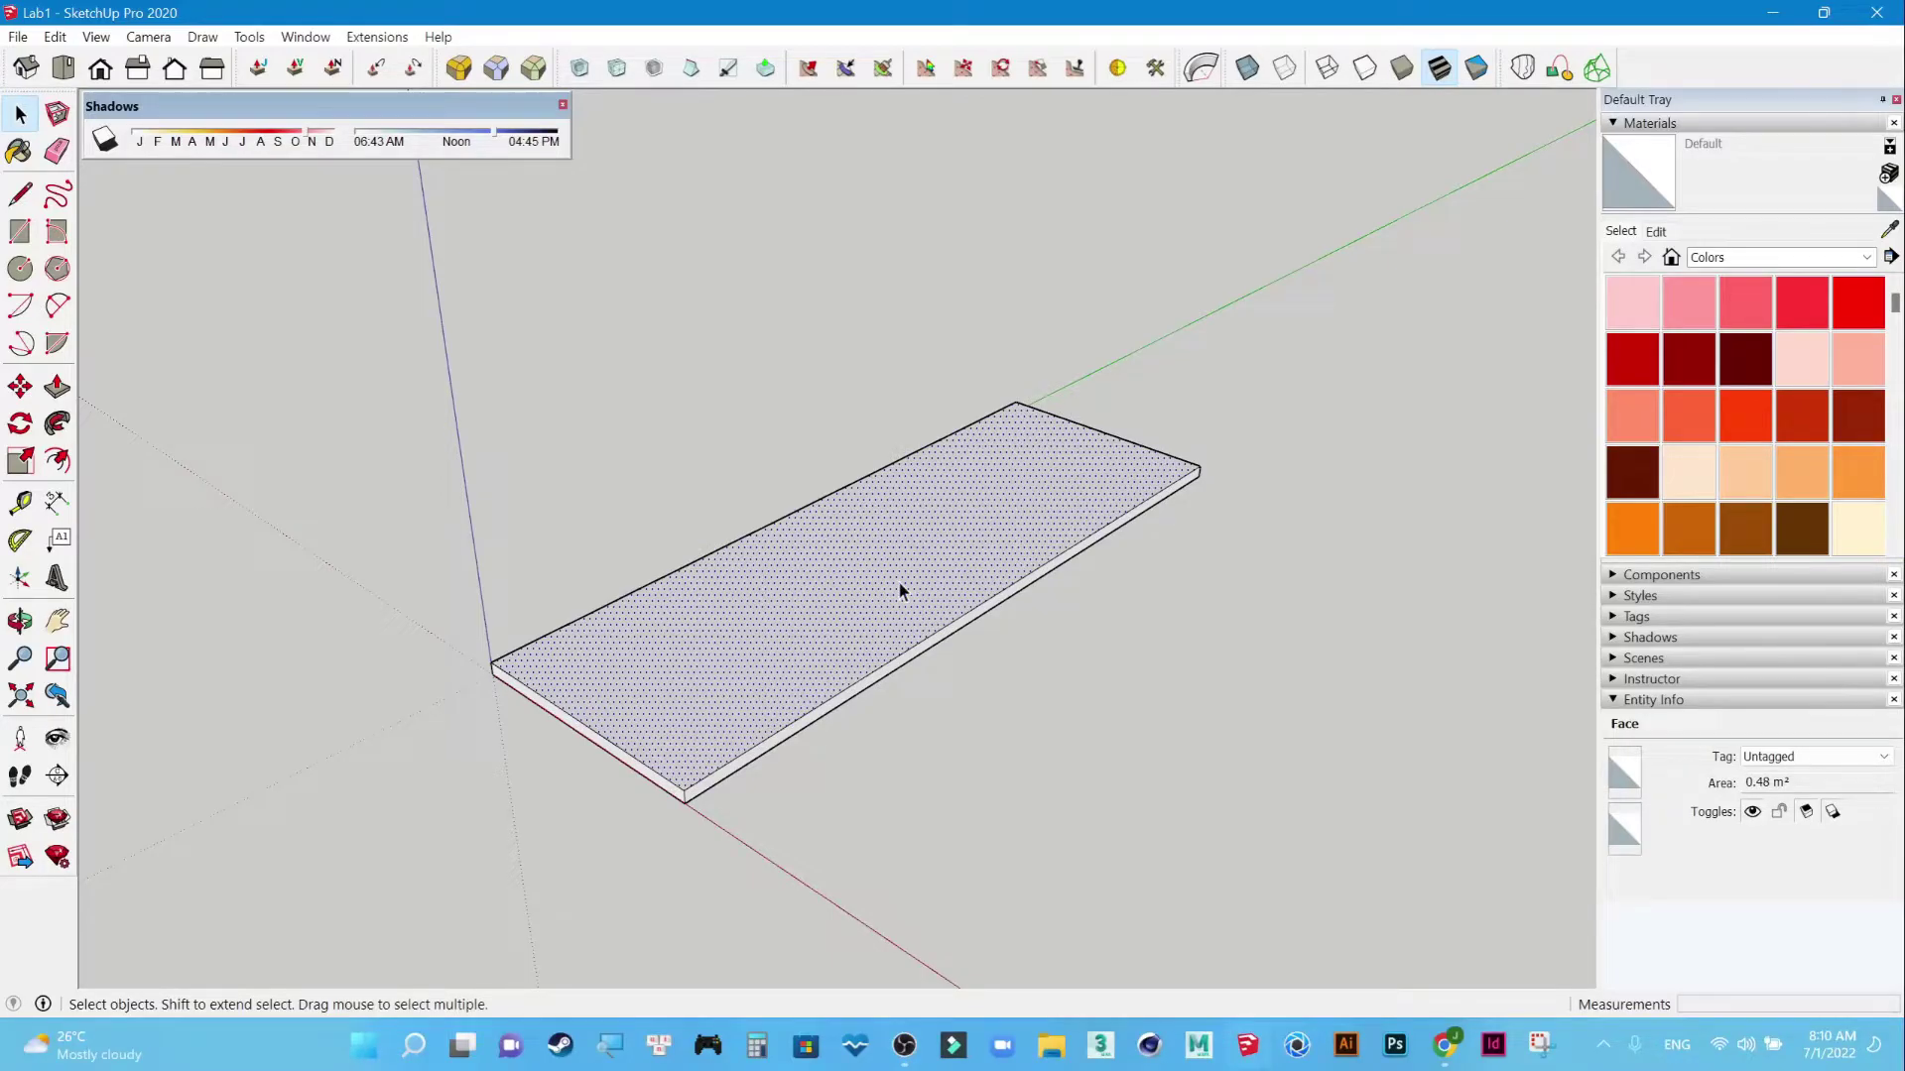
left_click_drag(1460, 234, 257, 906)
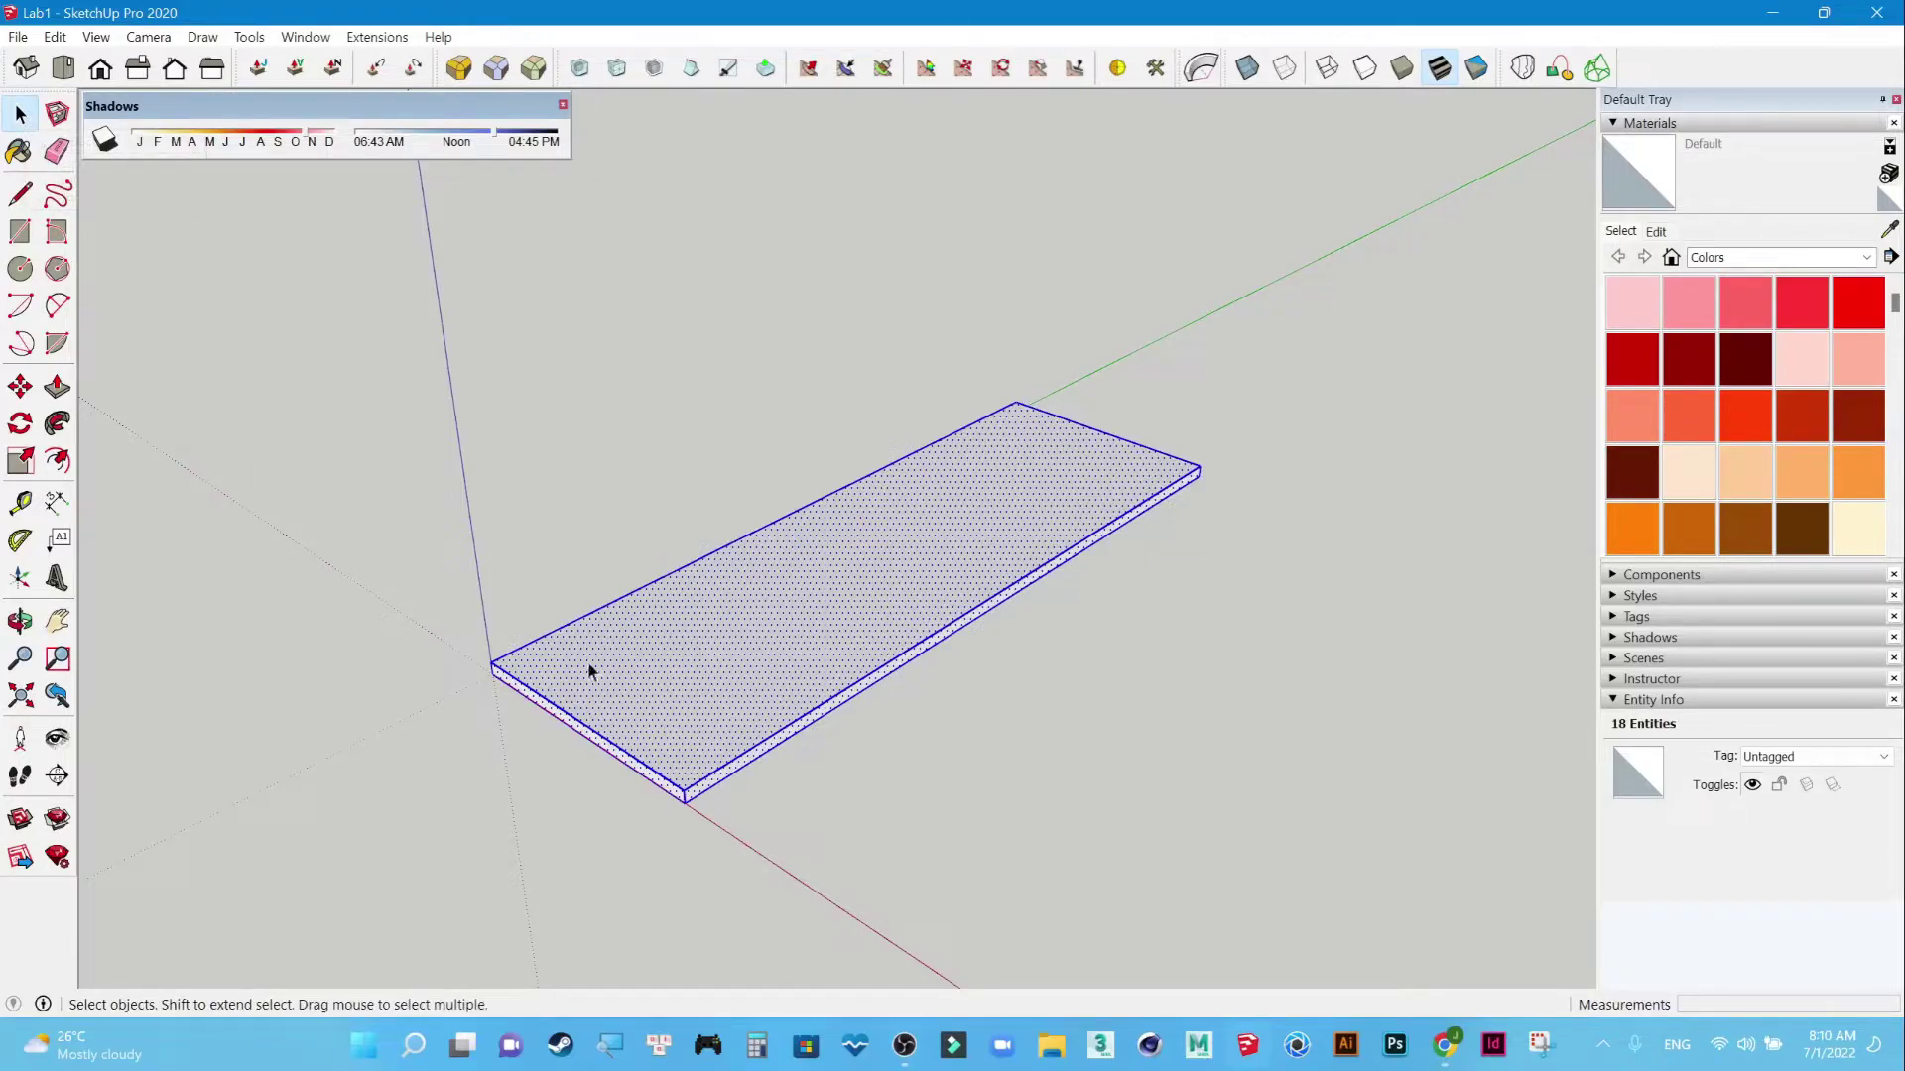
Group the selected tabletop slab geometry from the right-click menu, then deselect it.
right_click(806, 599)
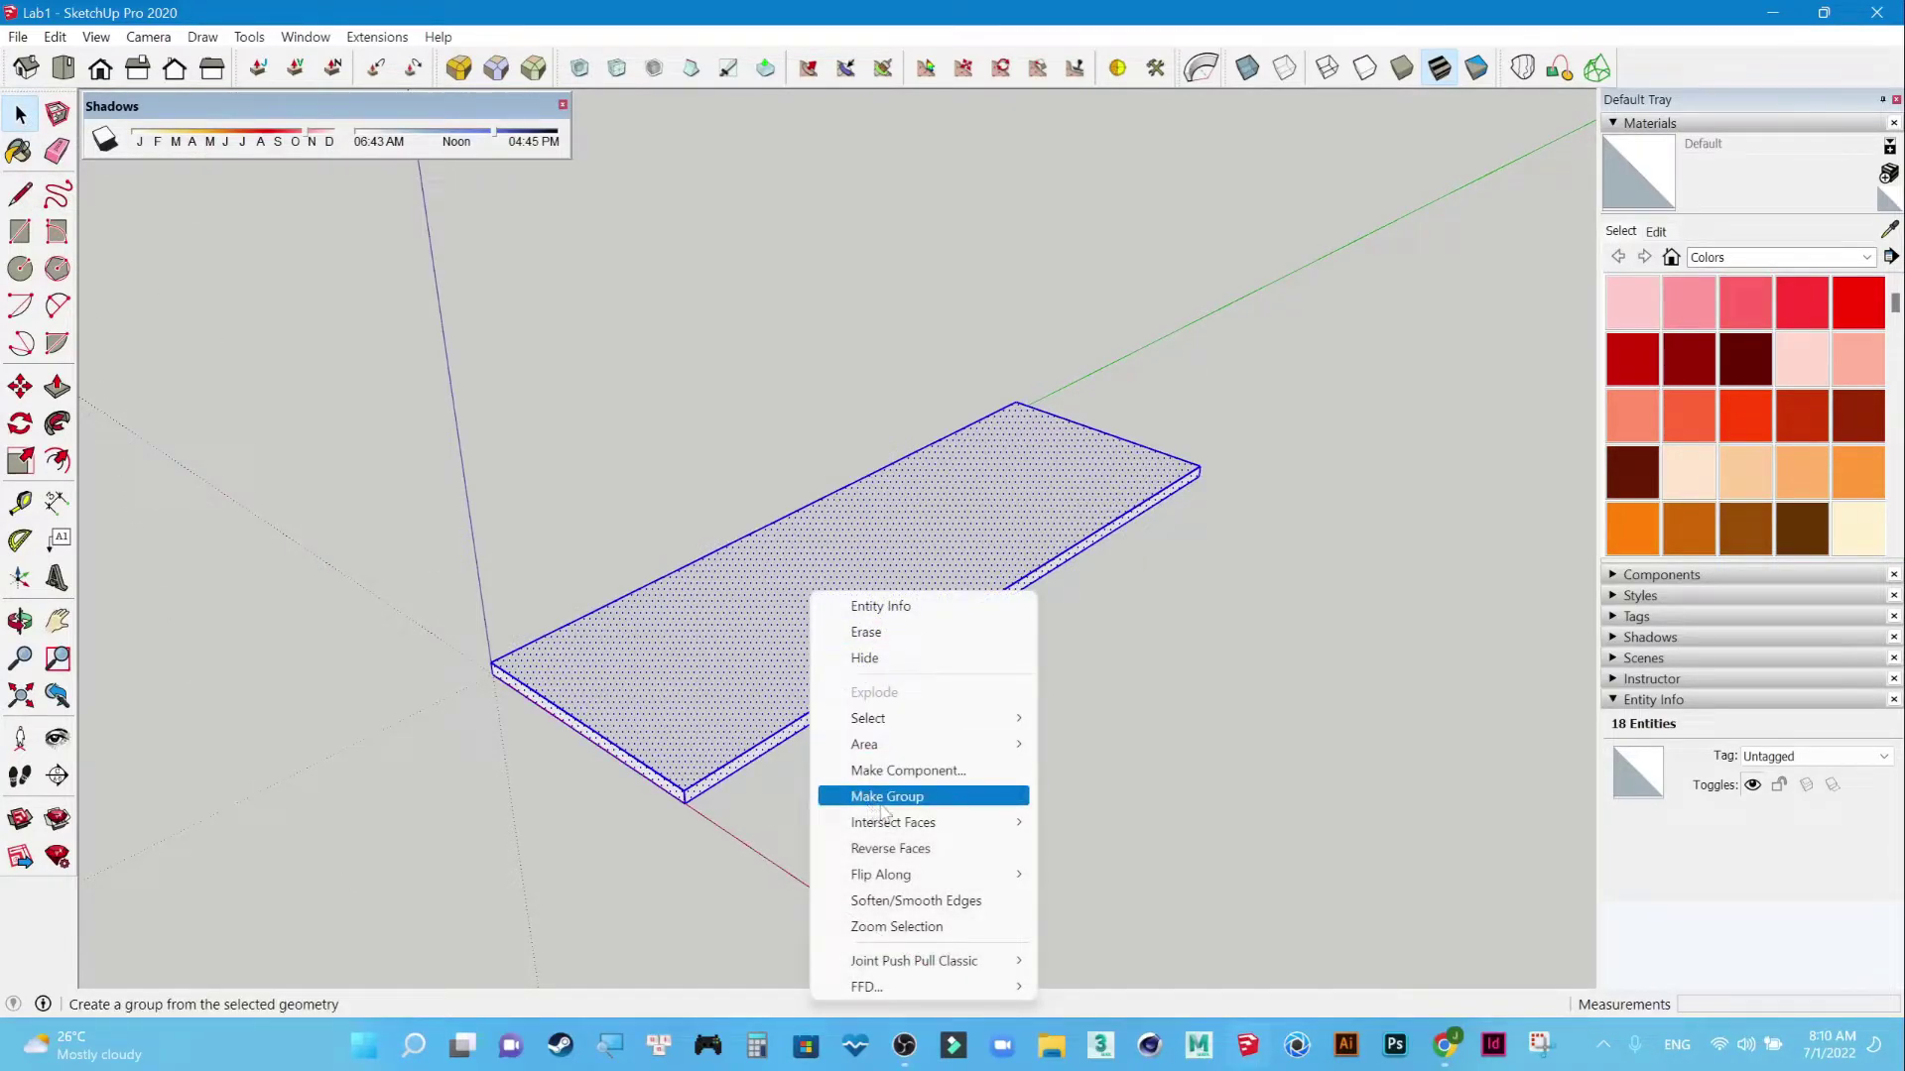
right_click(692, 202)
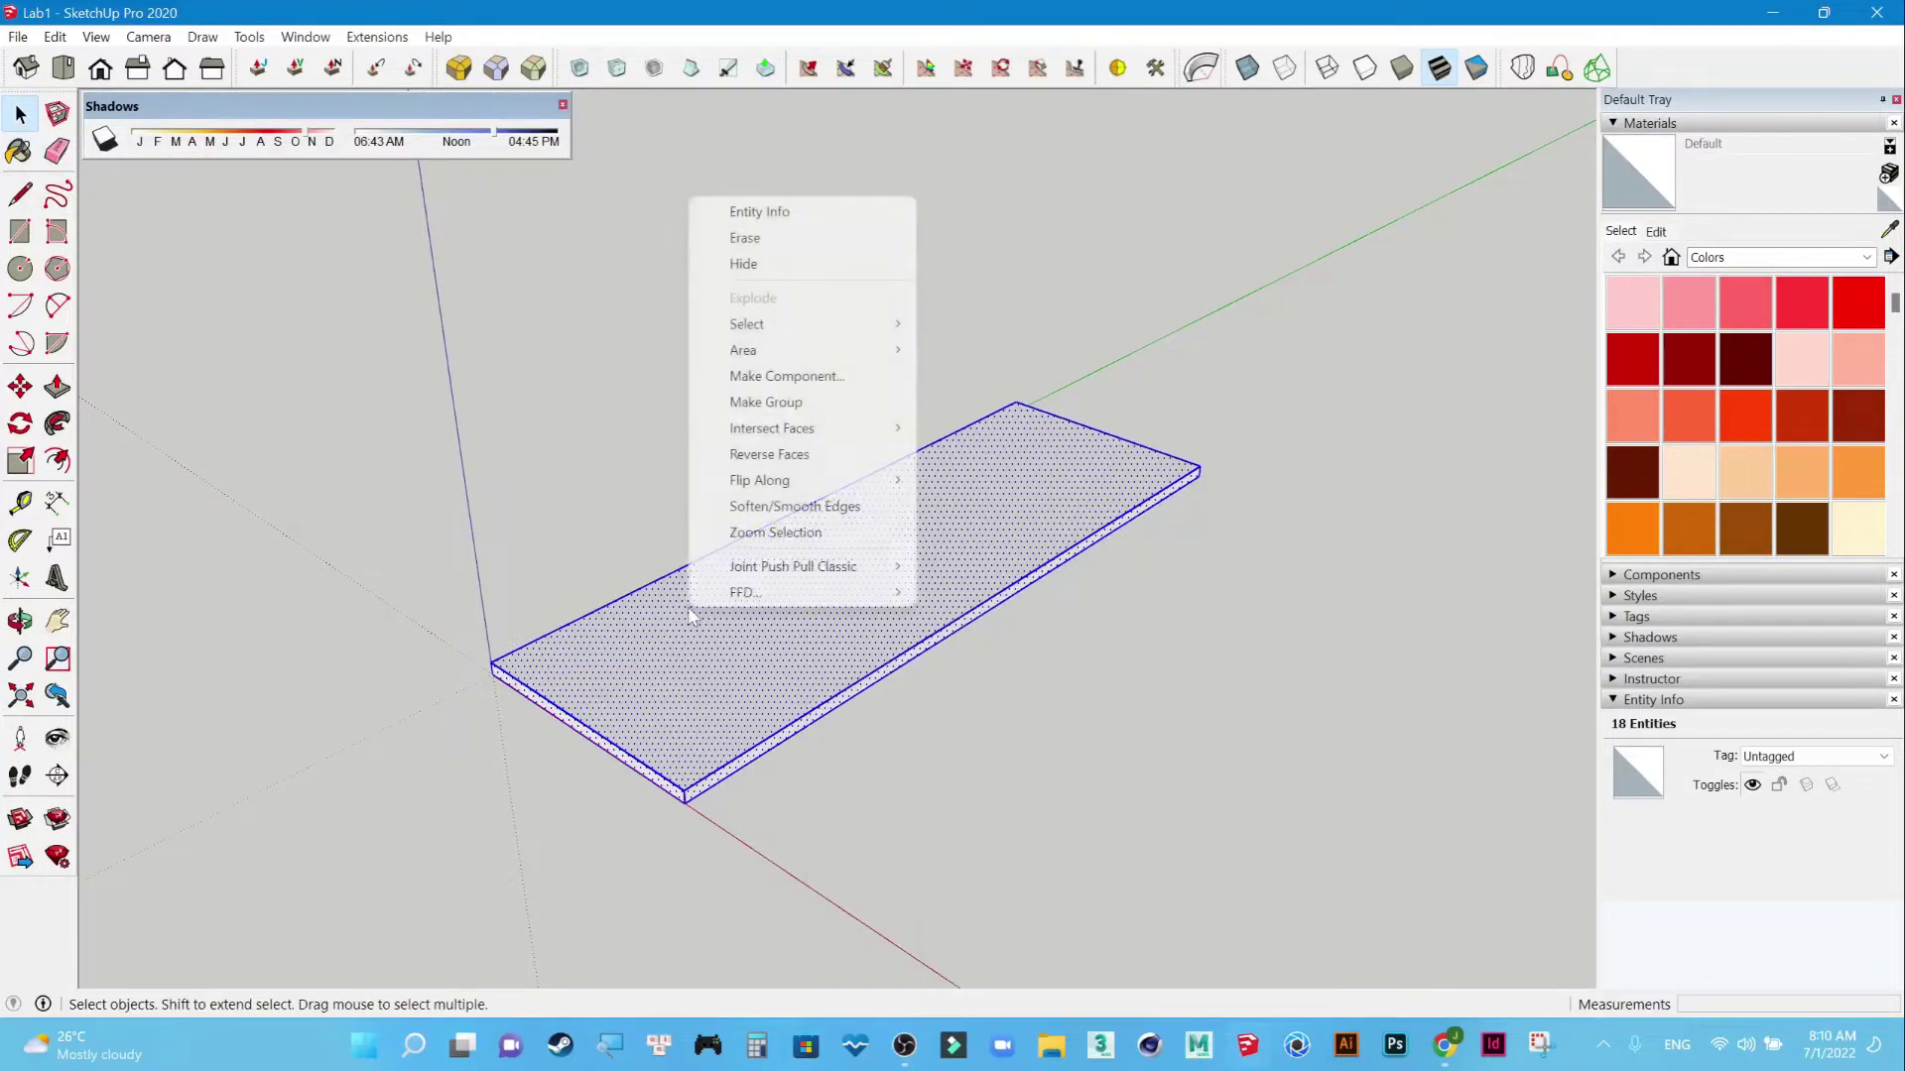
left_click(841, 403)
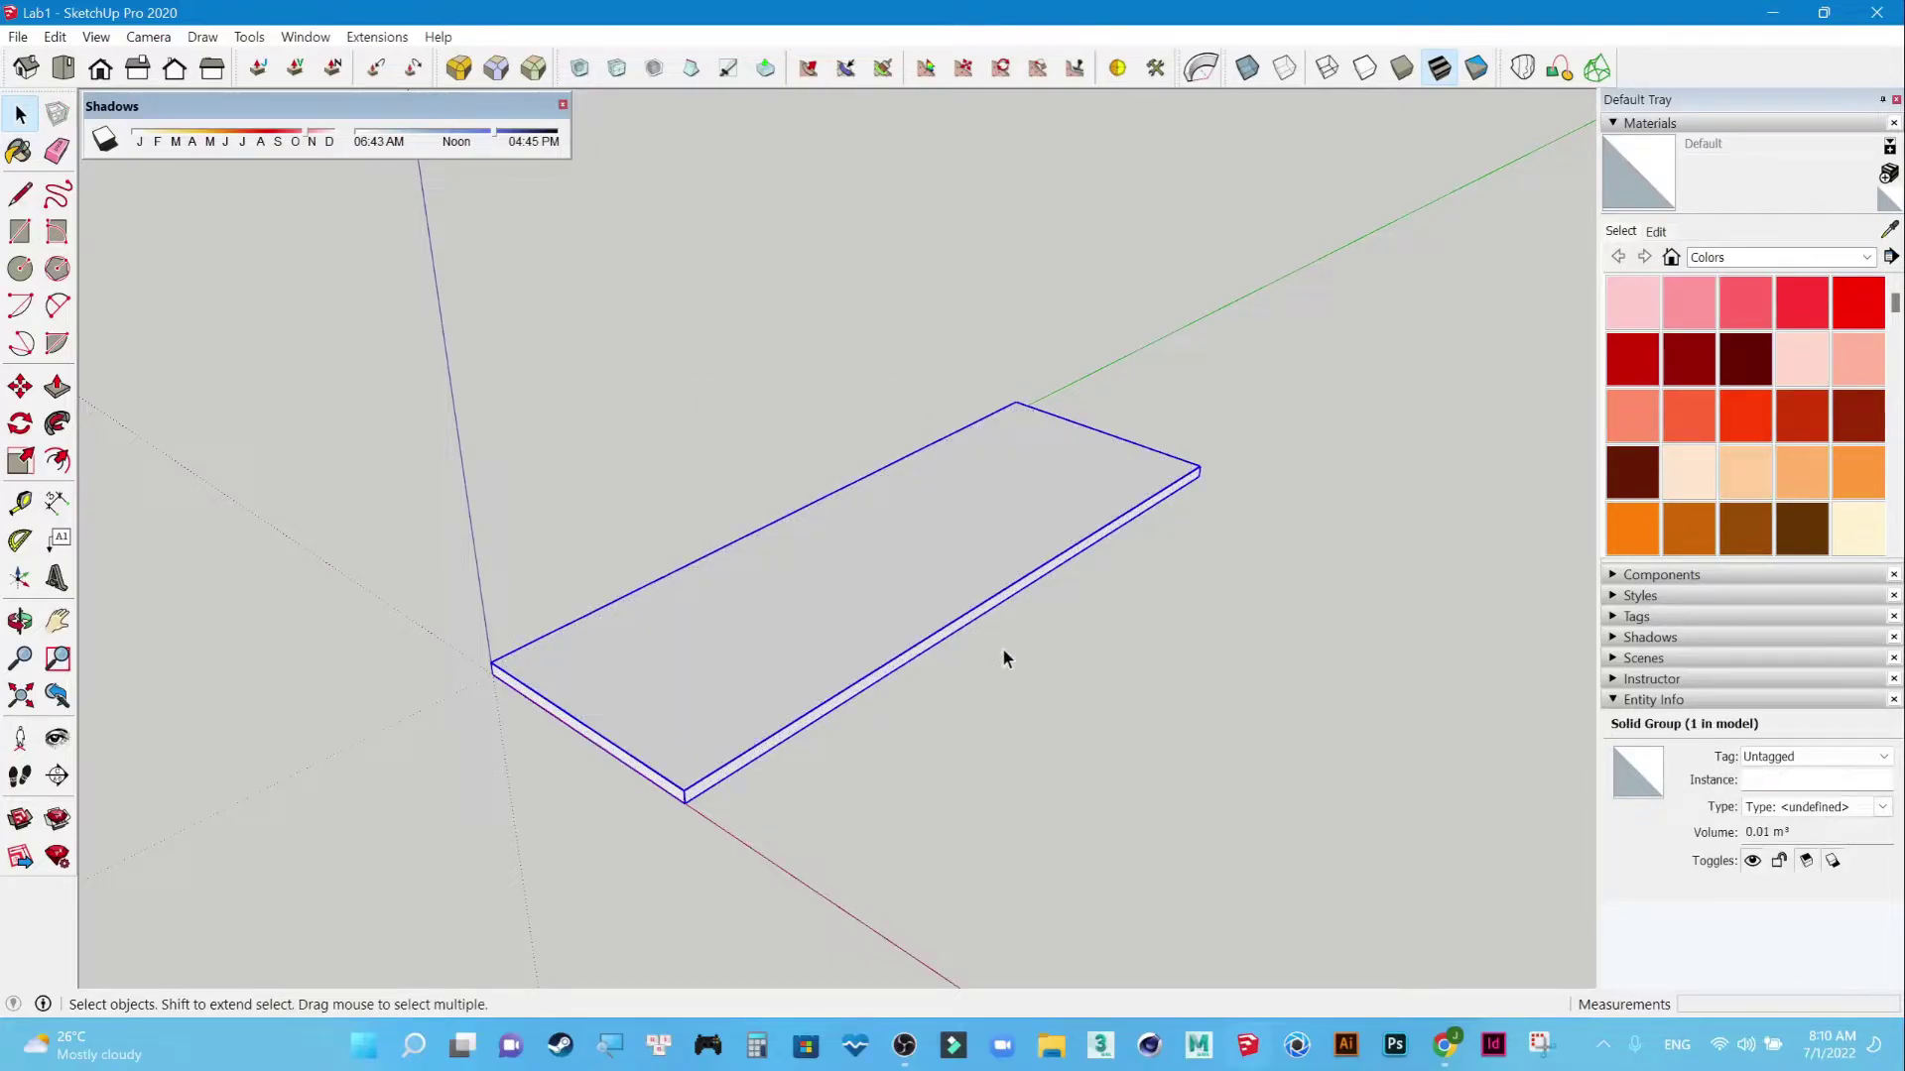
left_click(1002, 643)
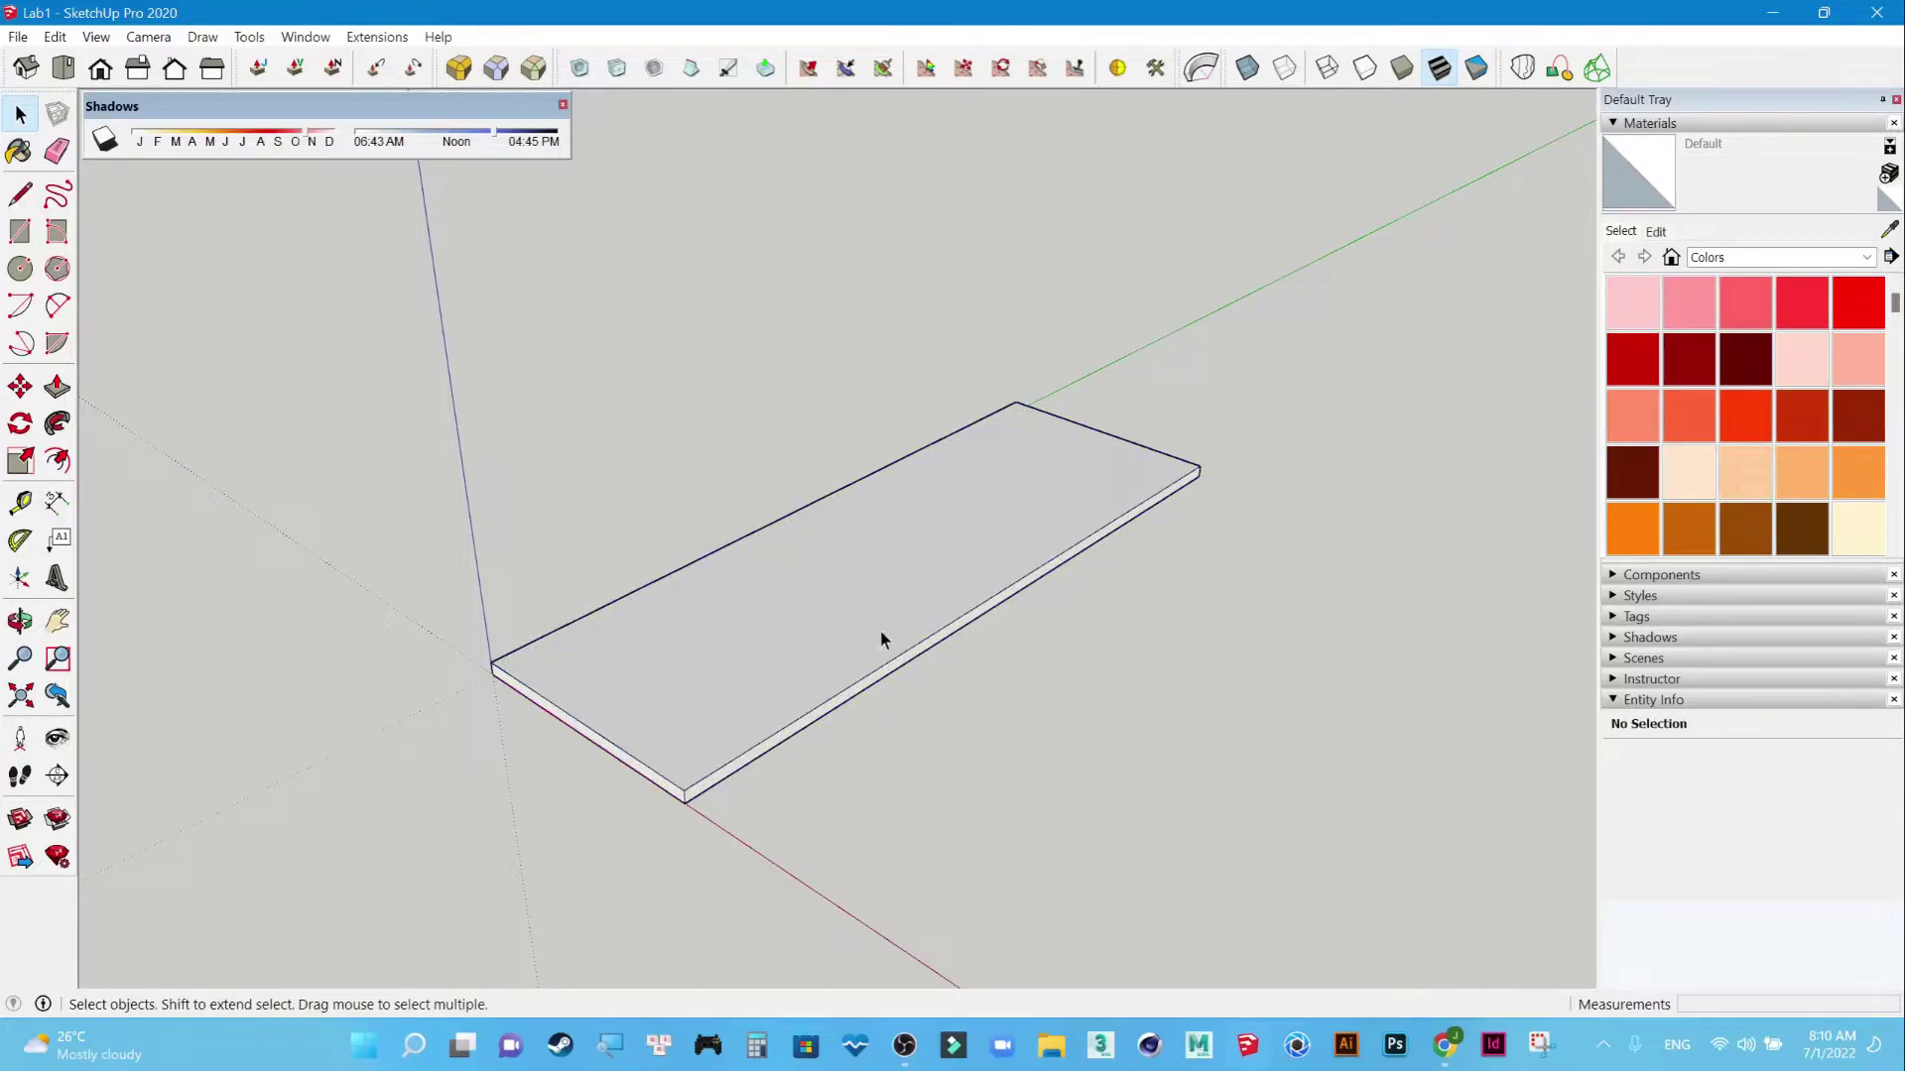
Reselect all the slab's faces and edges and make them into a solid group.
triple_click(841, 597)
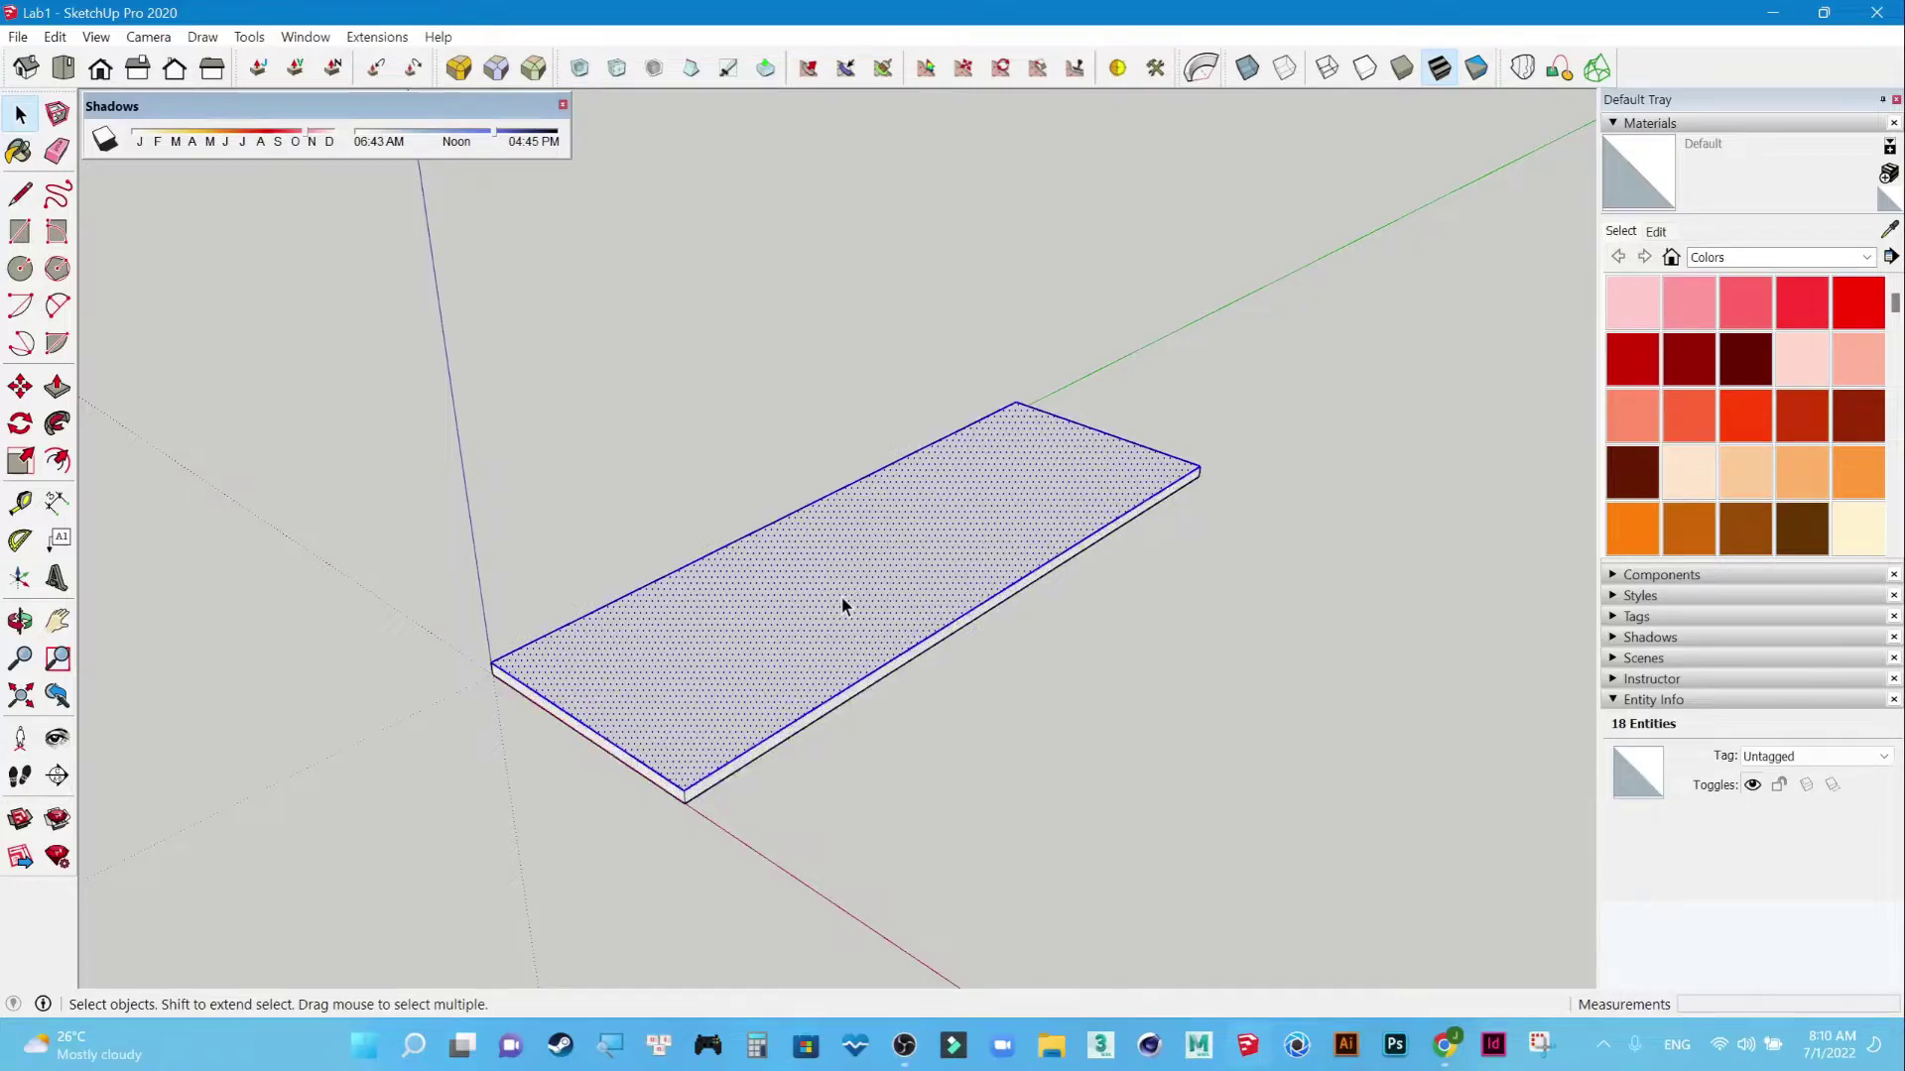
mouse_move(1012, 752)
middle_mouse_down()
mouse_move(1028, 582)
mouse_move(1016, 161)
mouse_move(999, 563)
mouse_move(820, 724)
mouse_move(689, 706)
middle_mouse_up()
mouse_move(581, 682)
middle_mouse_down()
mouse_move(889, 621)
mouse_move(888, 740)
middle_mouse_up()
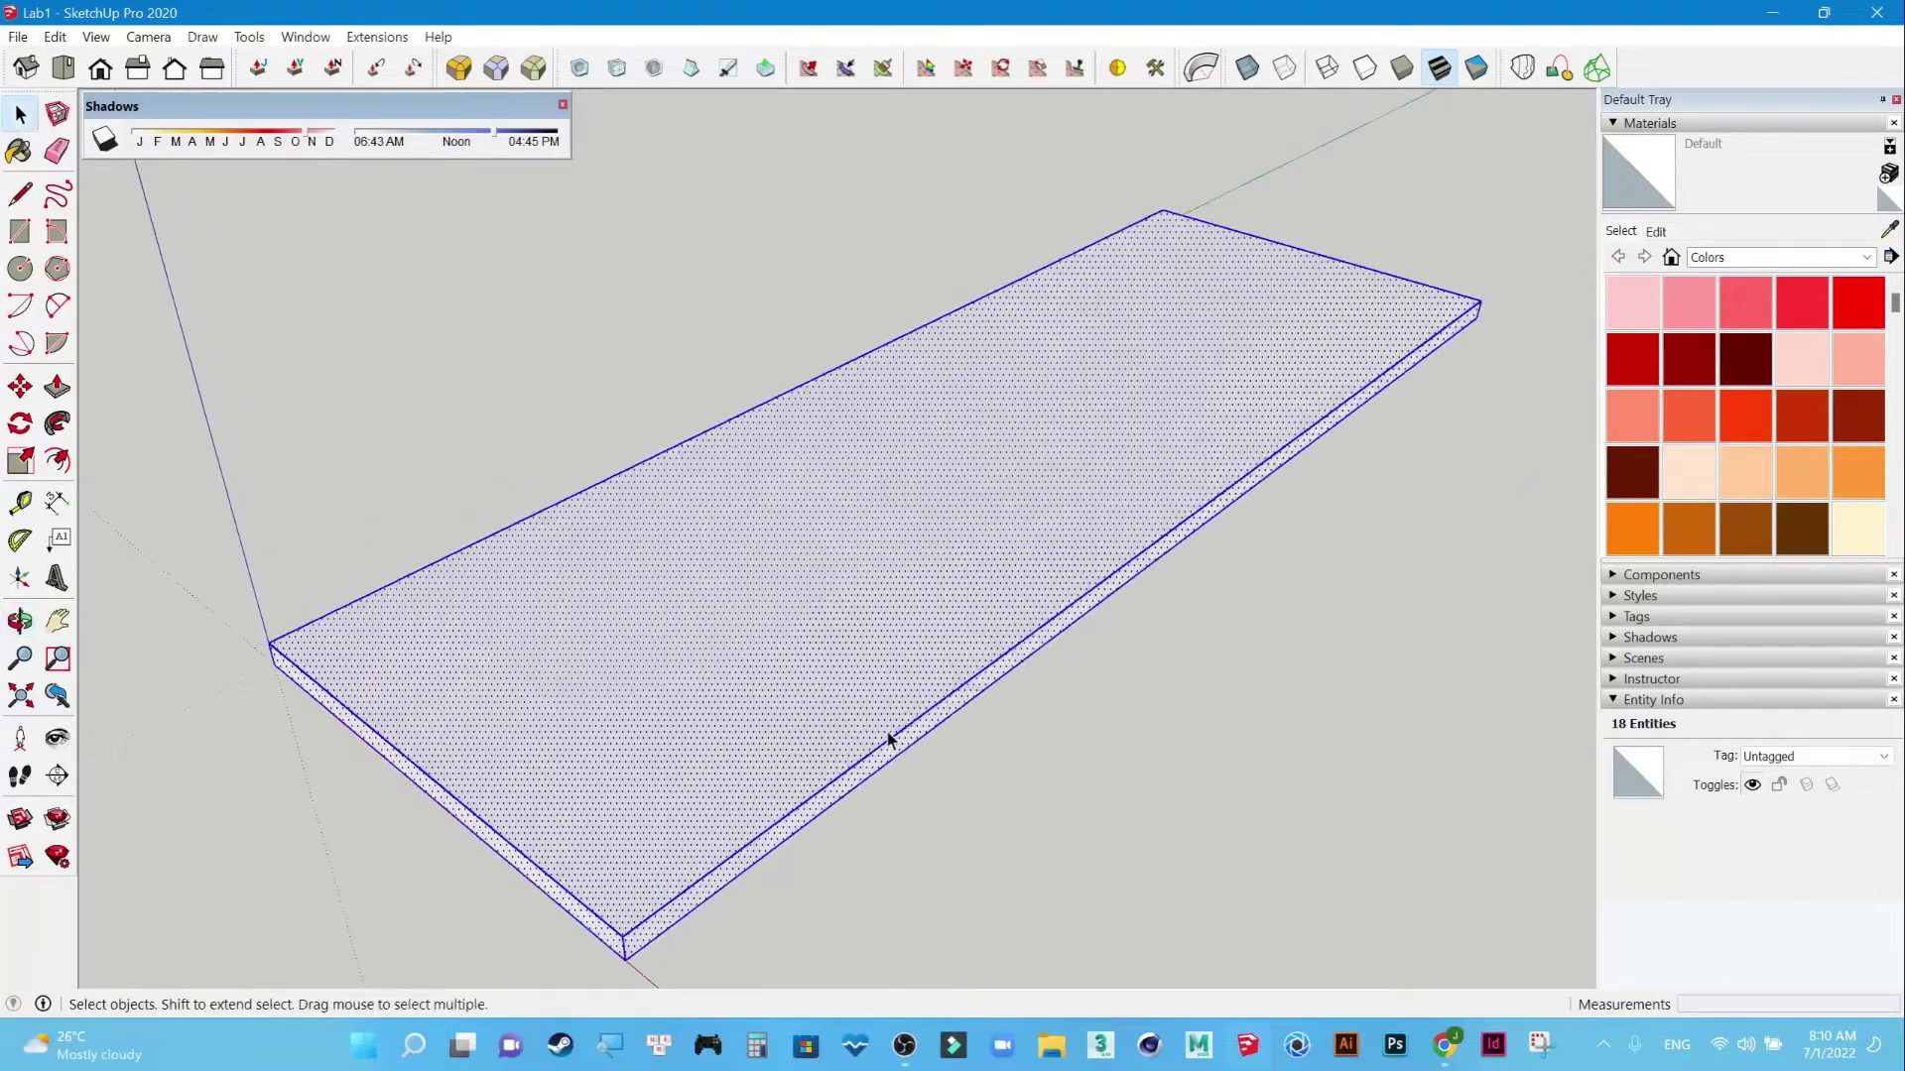
scroll(889, 742, "down", 3)
right_click(894, 623)
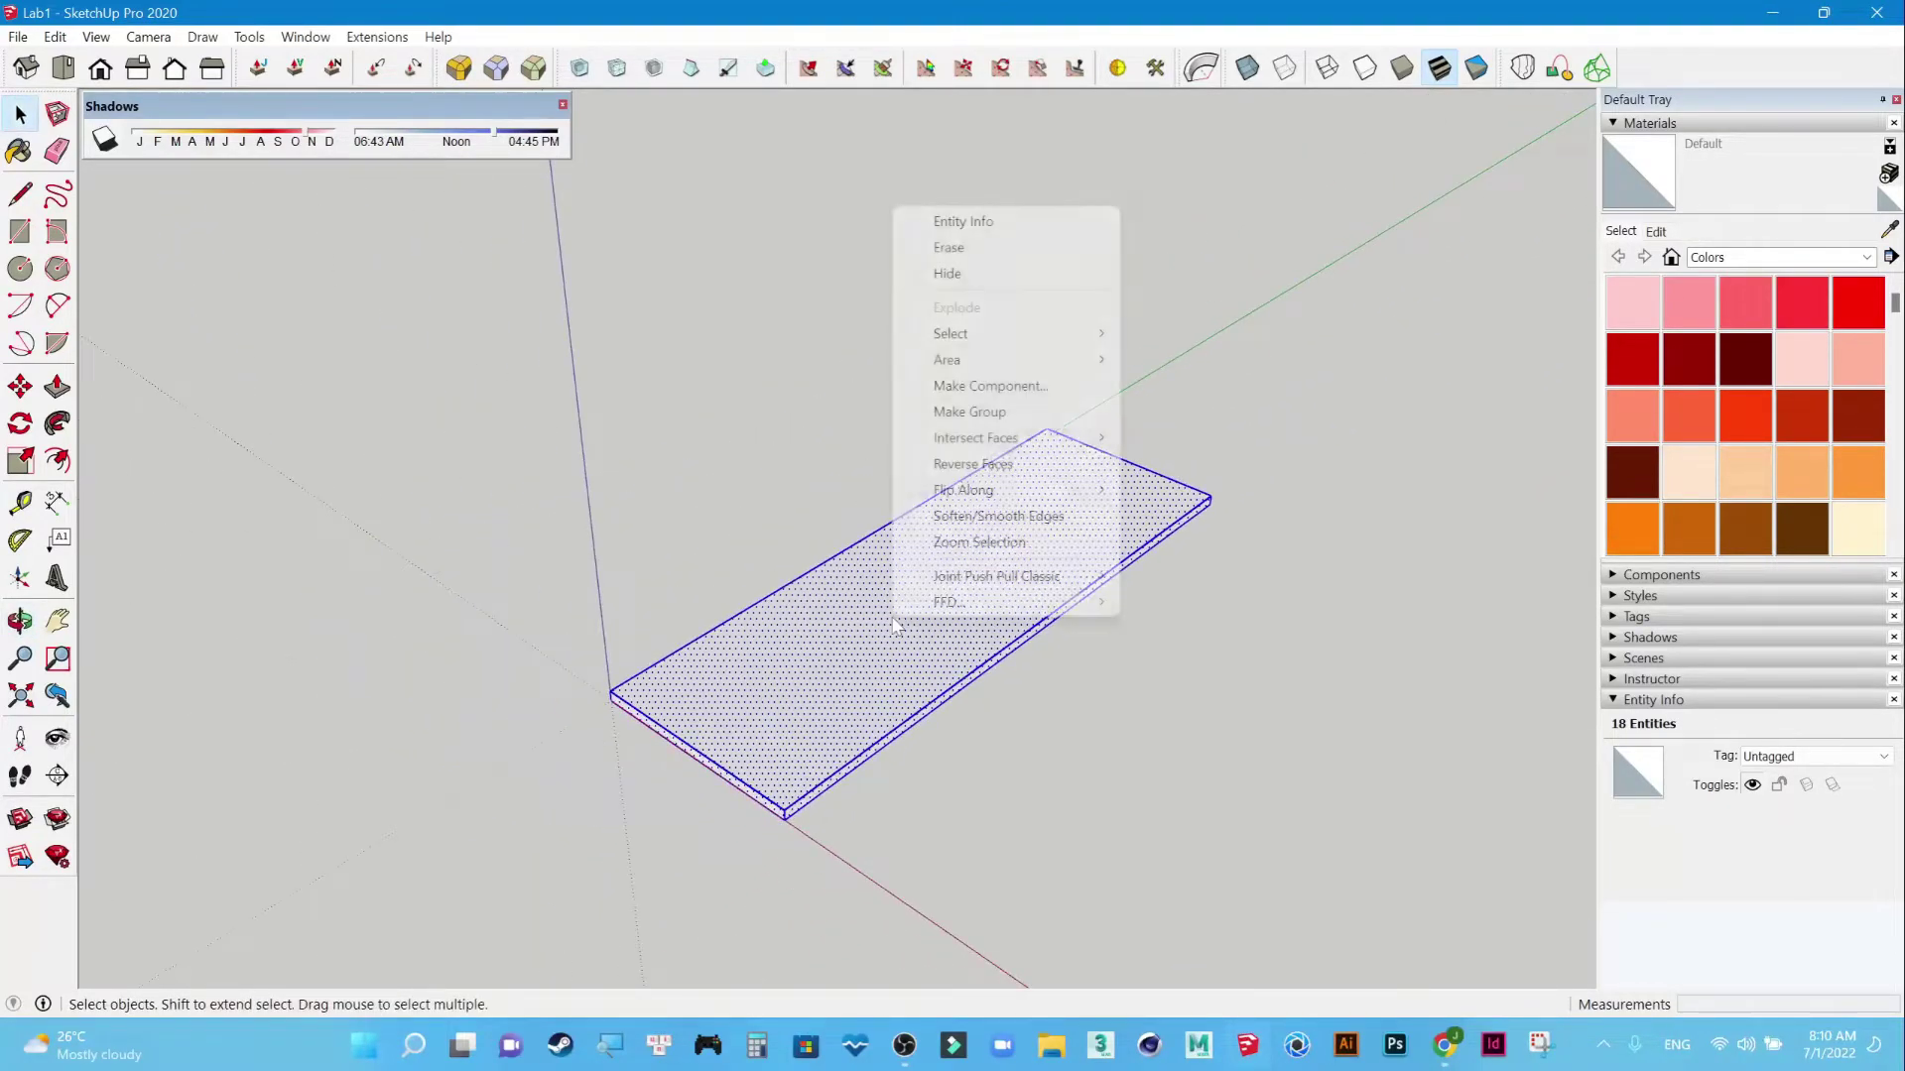
left_click(1028, 413)
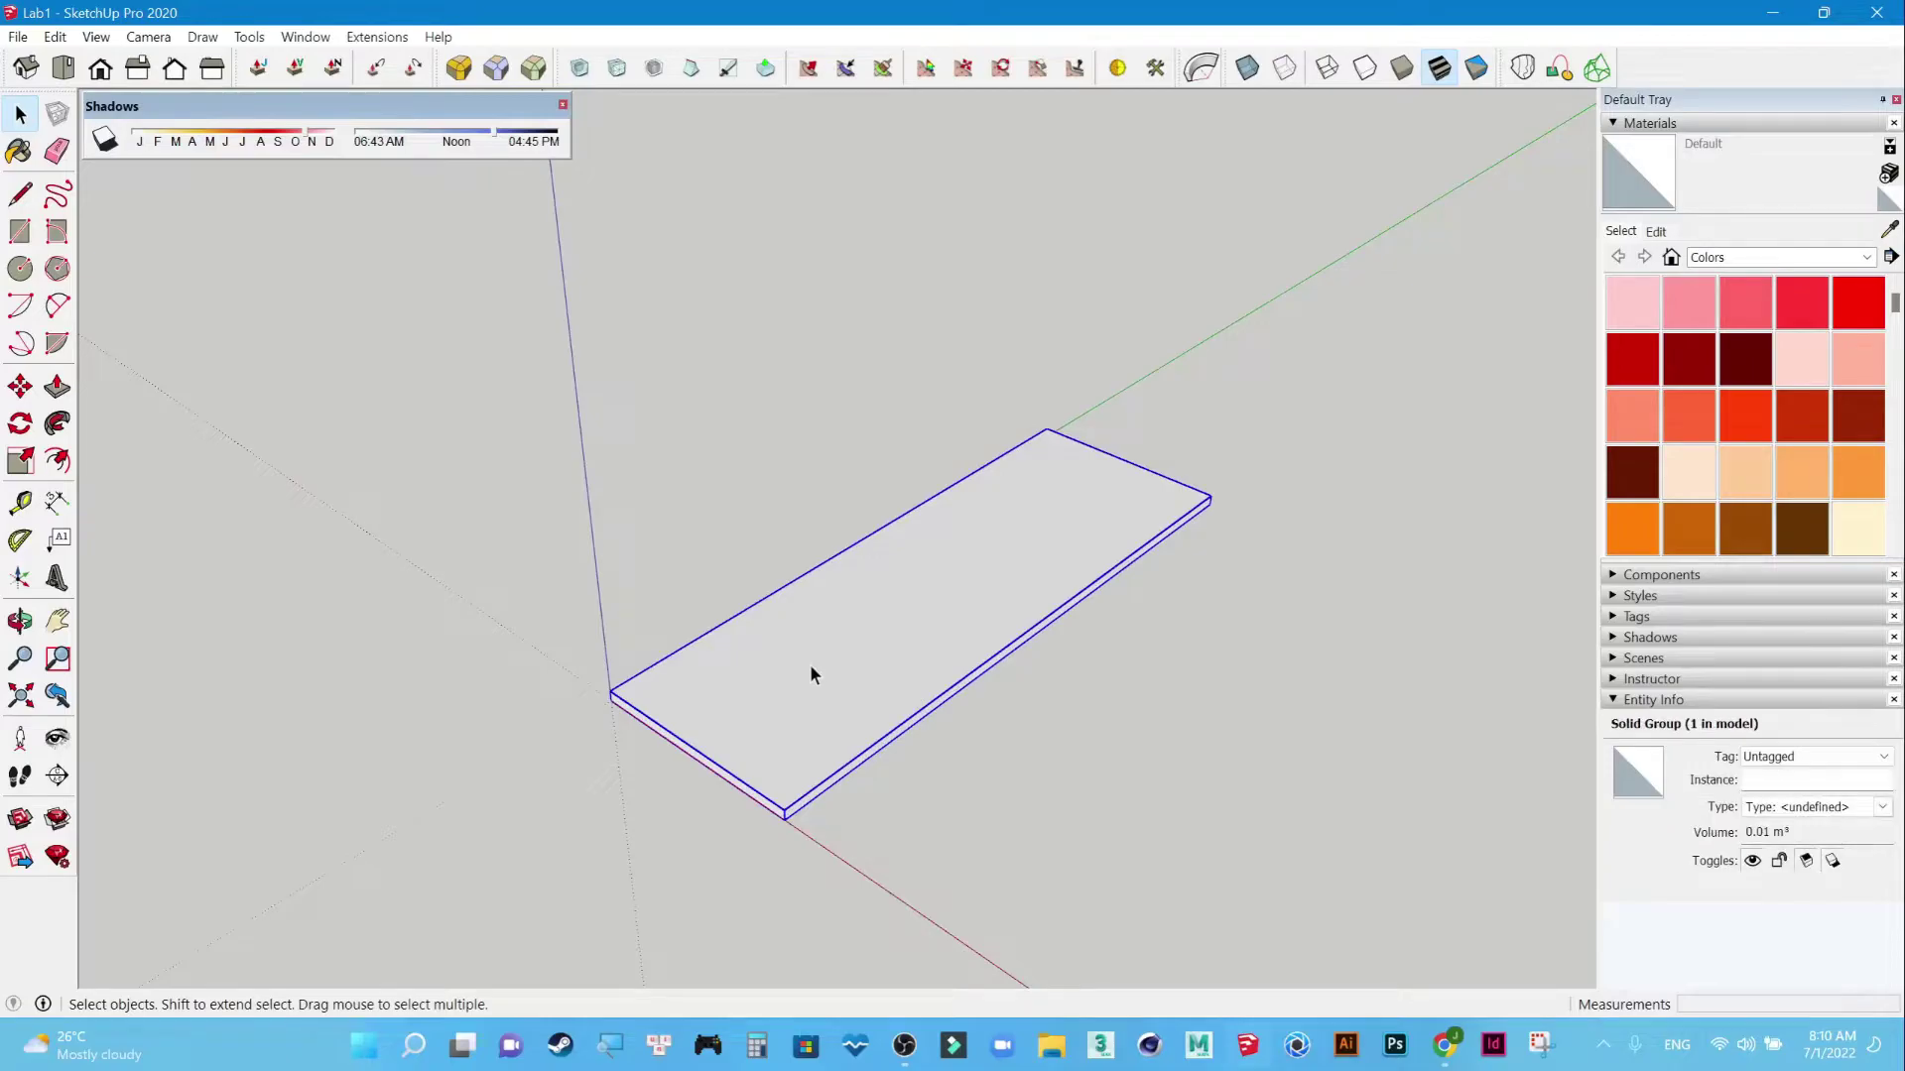
scroll(859, 492, "down", 2)
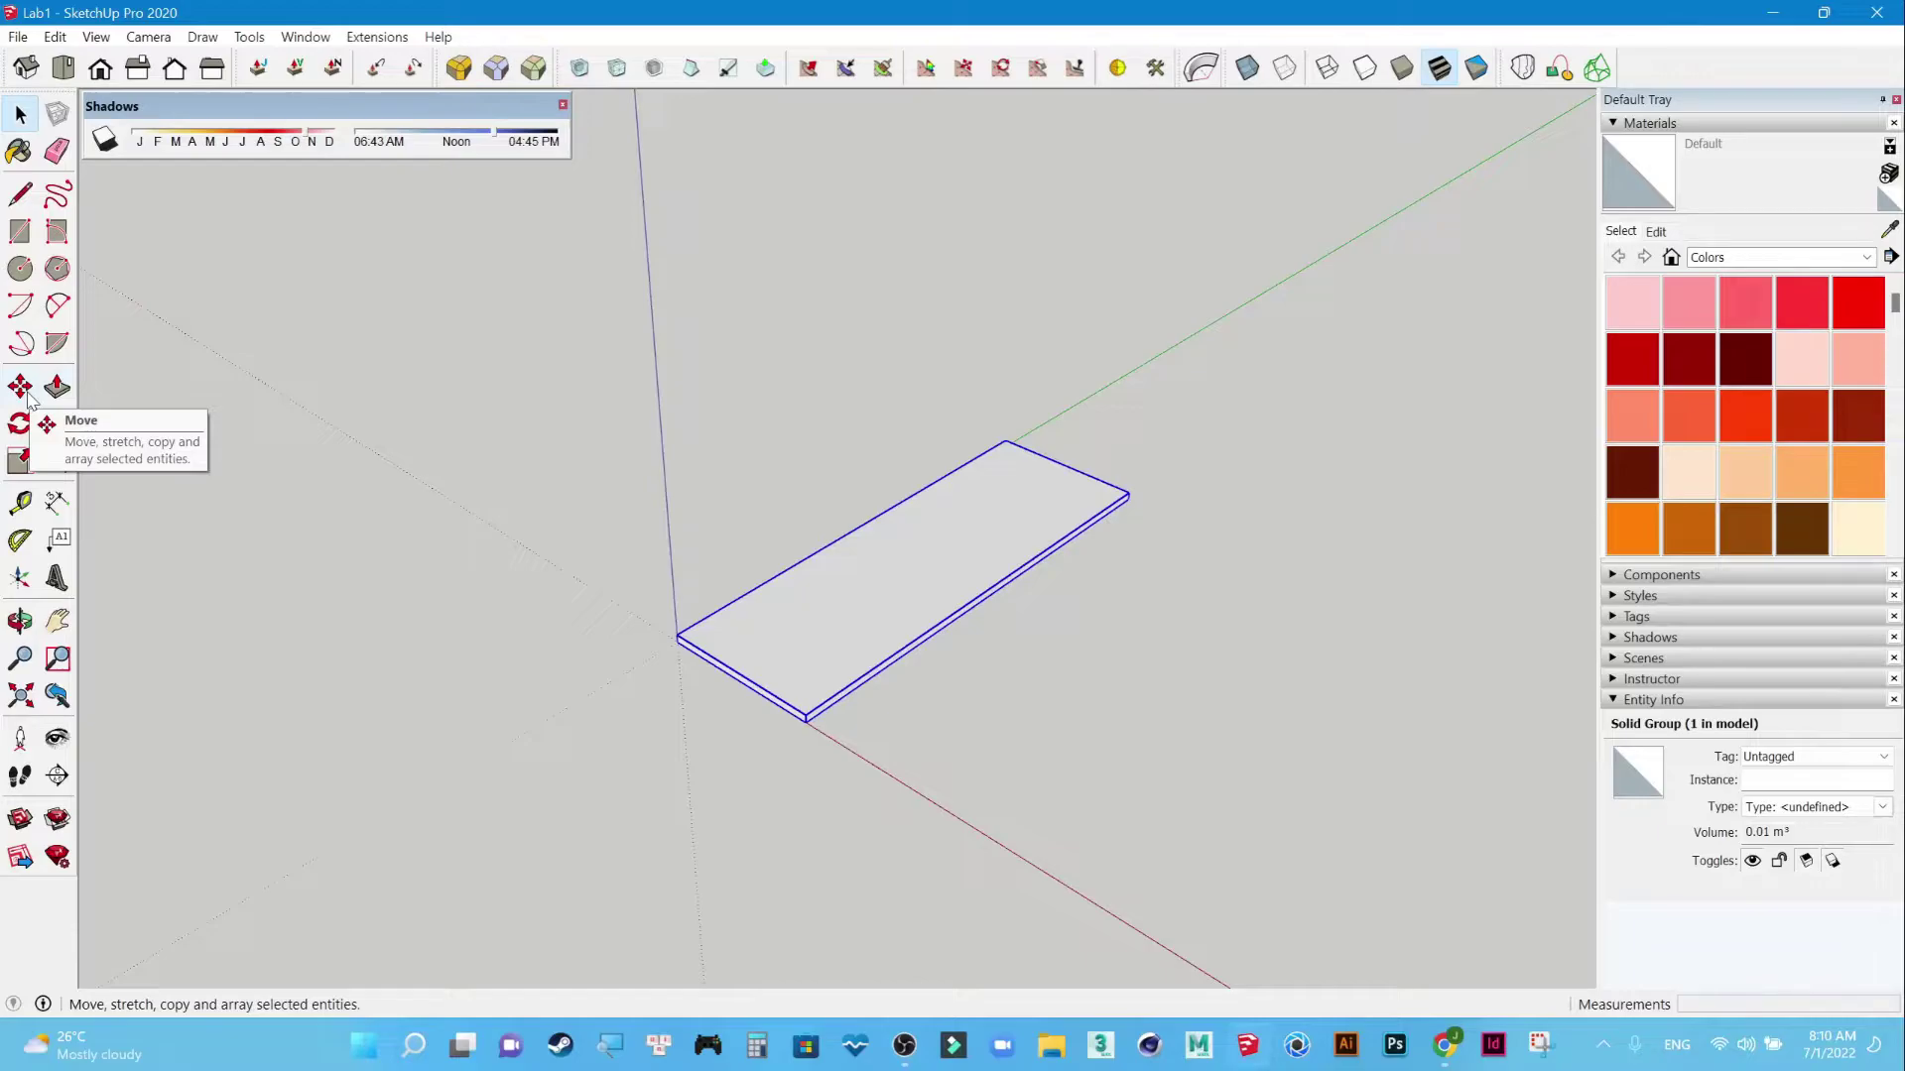
Move the tabletop slab group 750 mm straight up along the blue axis.
left_click(764, 441)
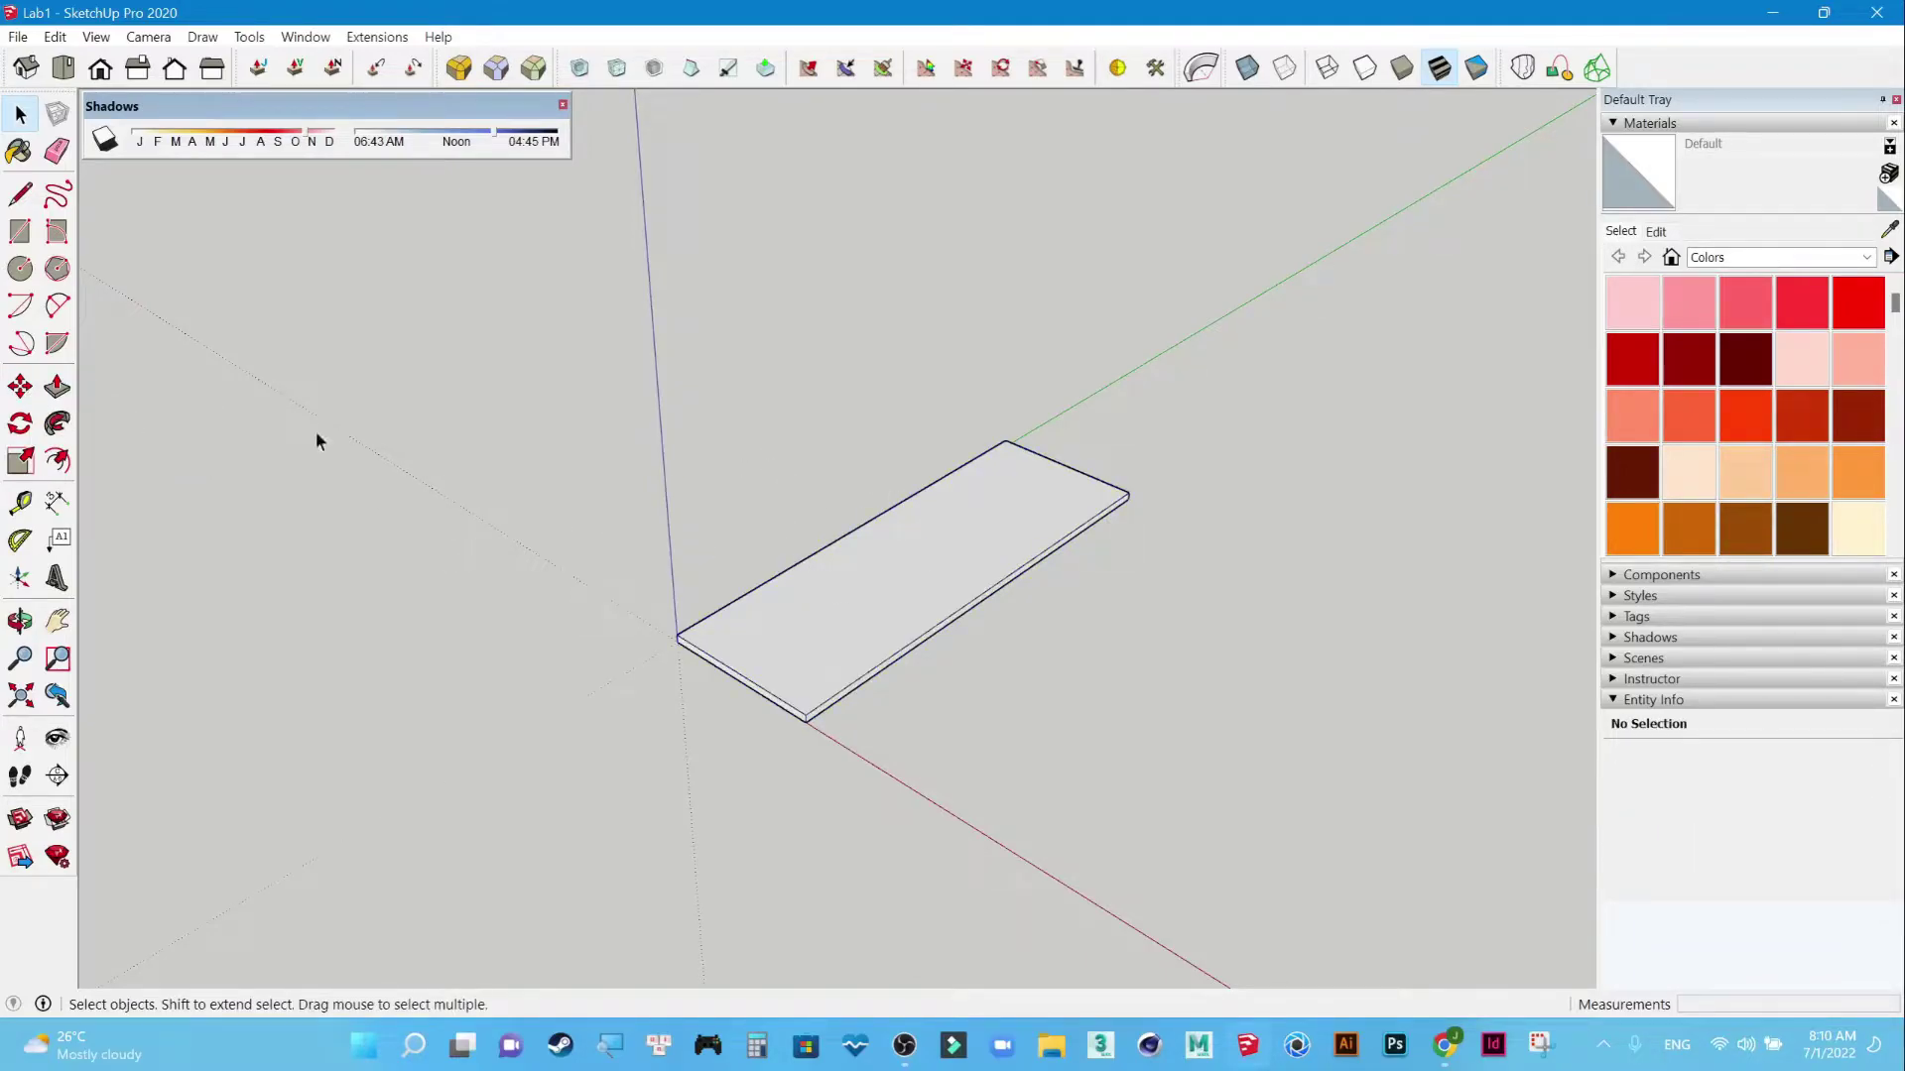
left_click(878, 596)
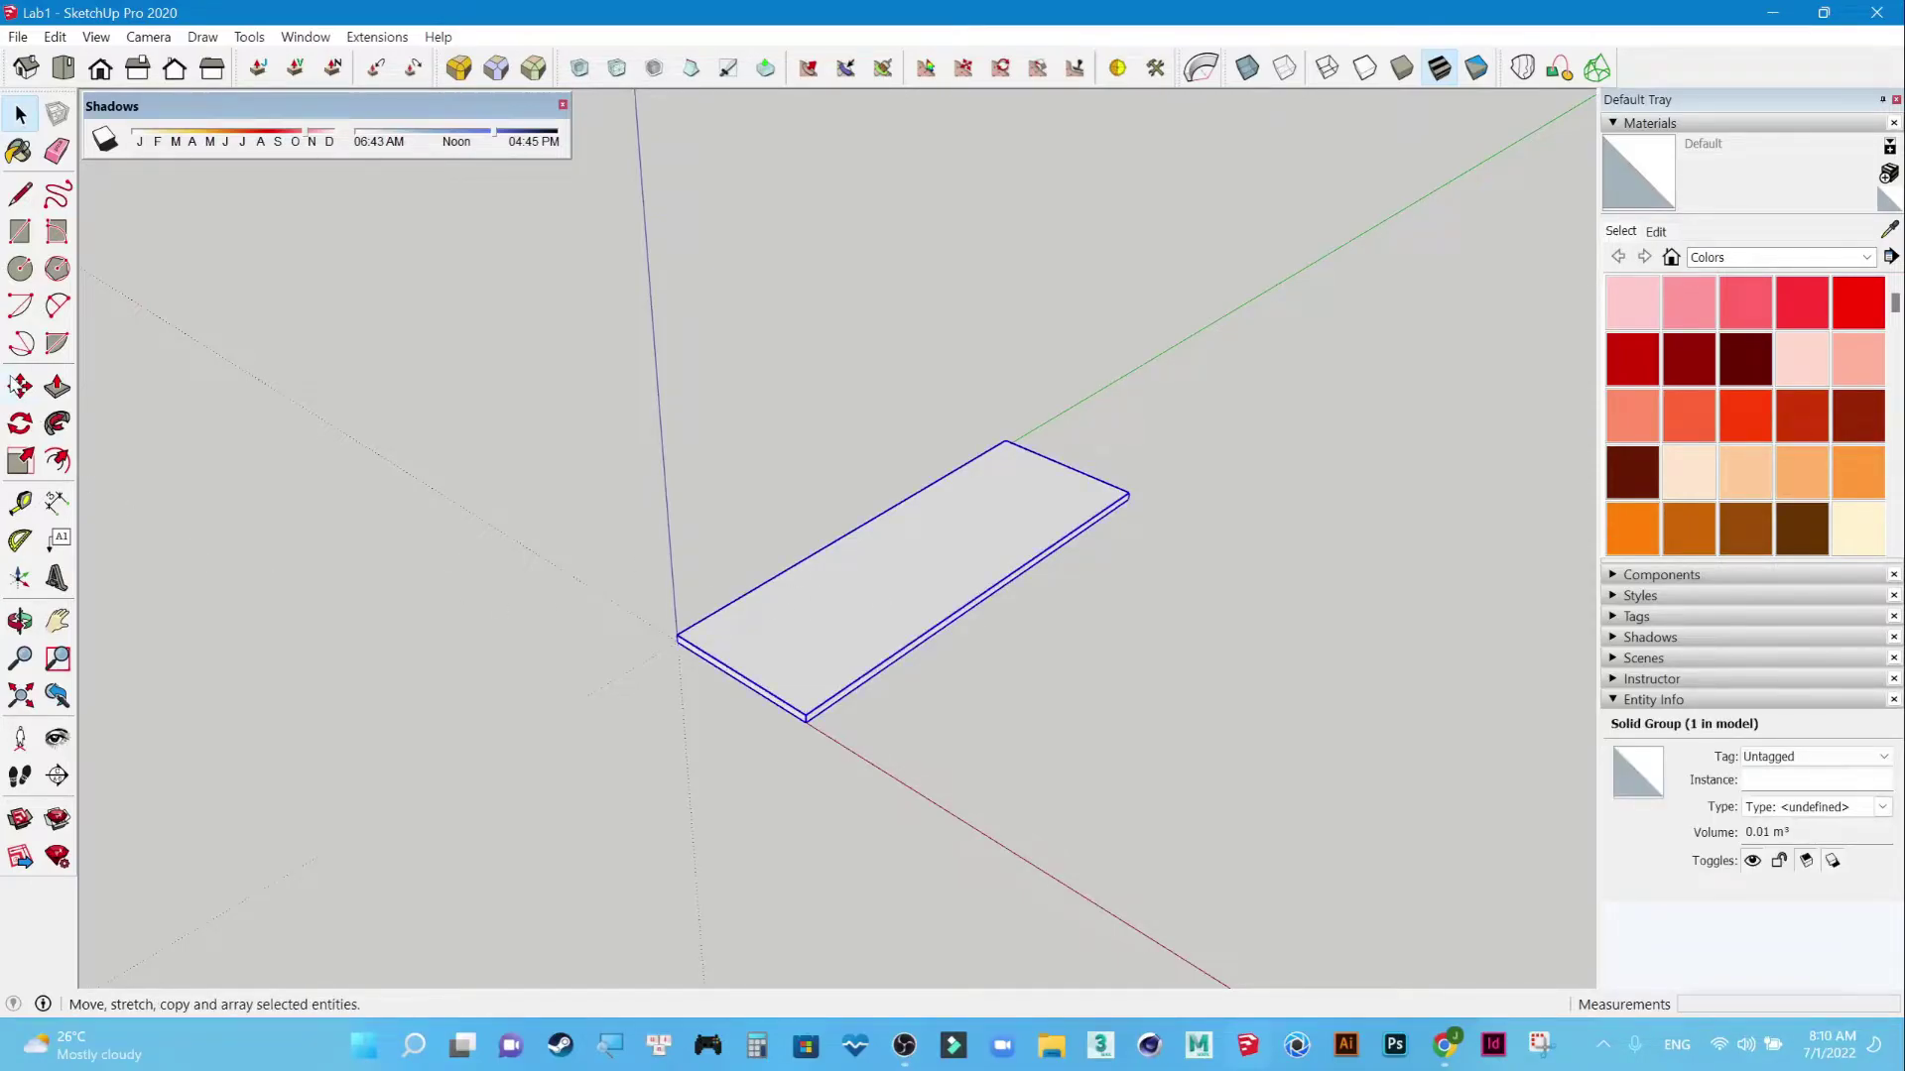
left_click(21, 387)
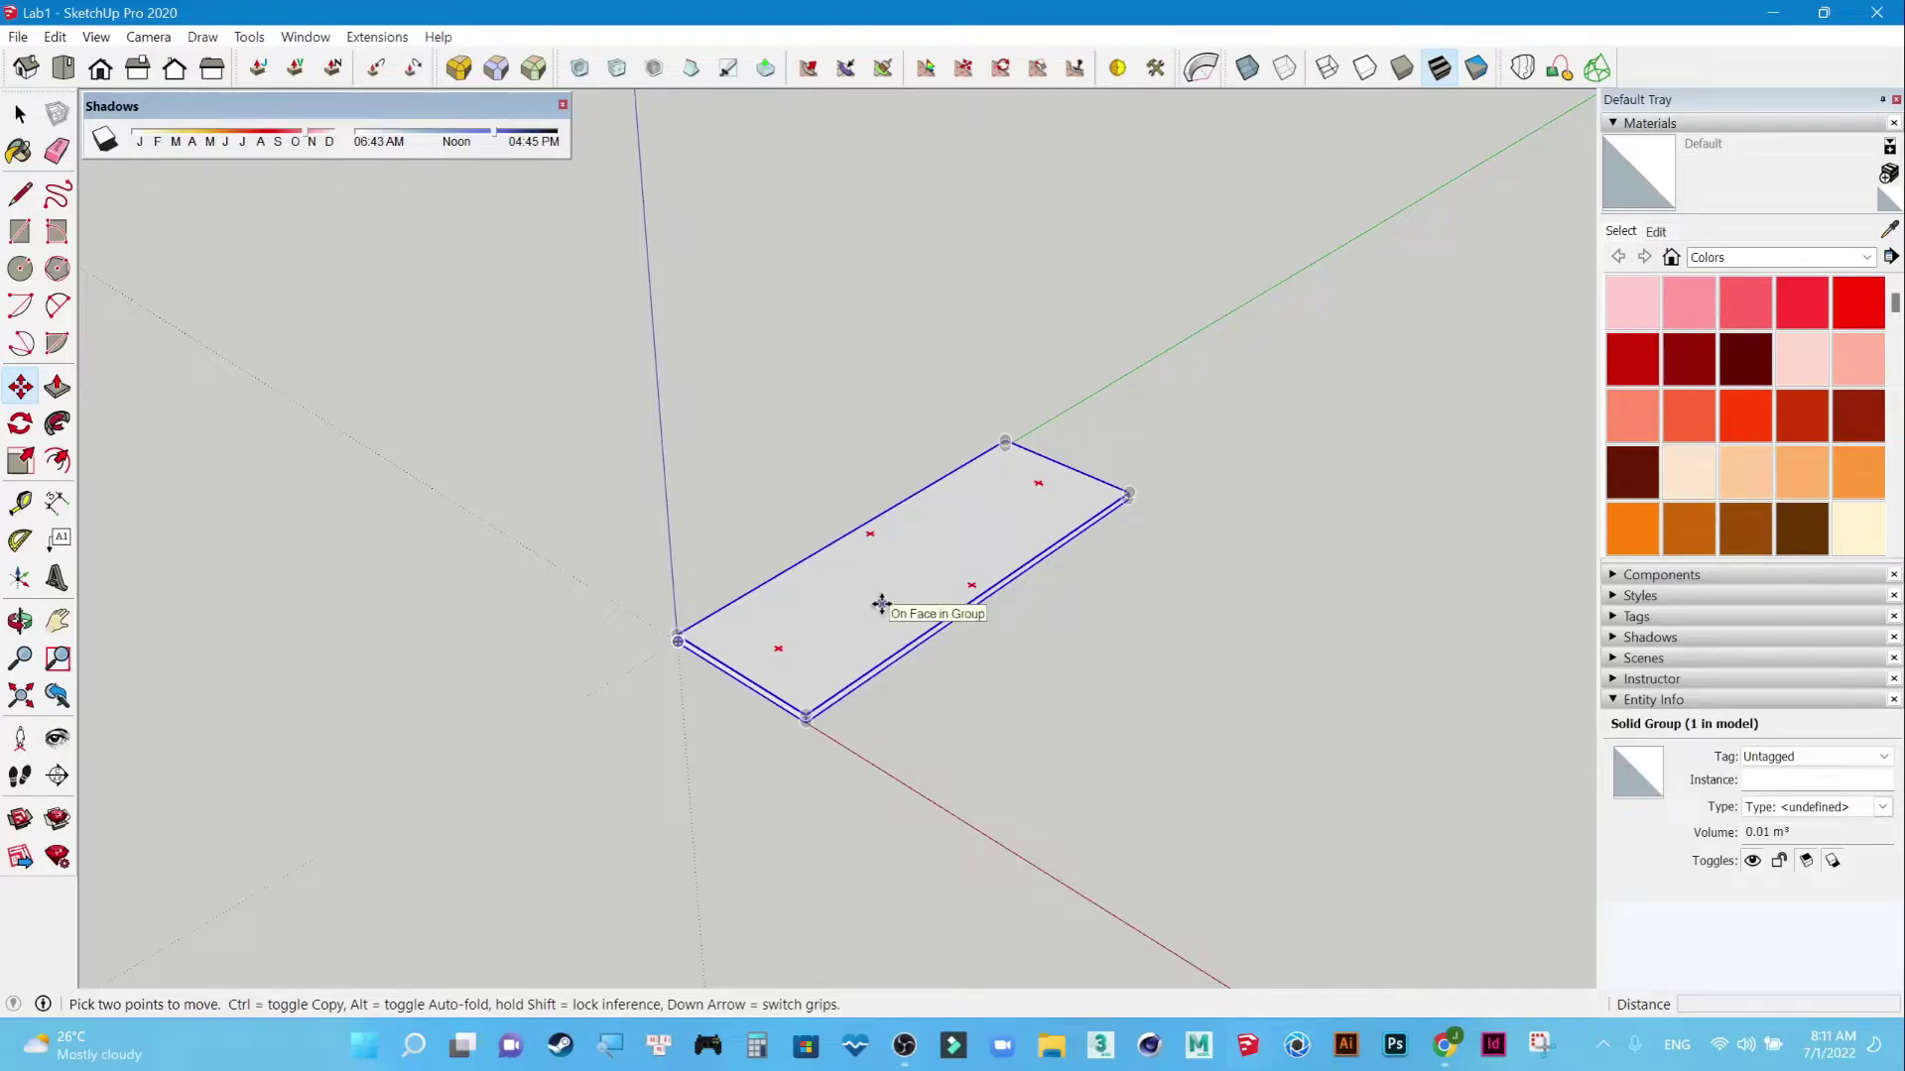
left_click_drag(881, 604, 881, 424)
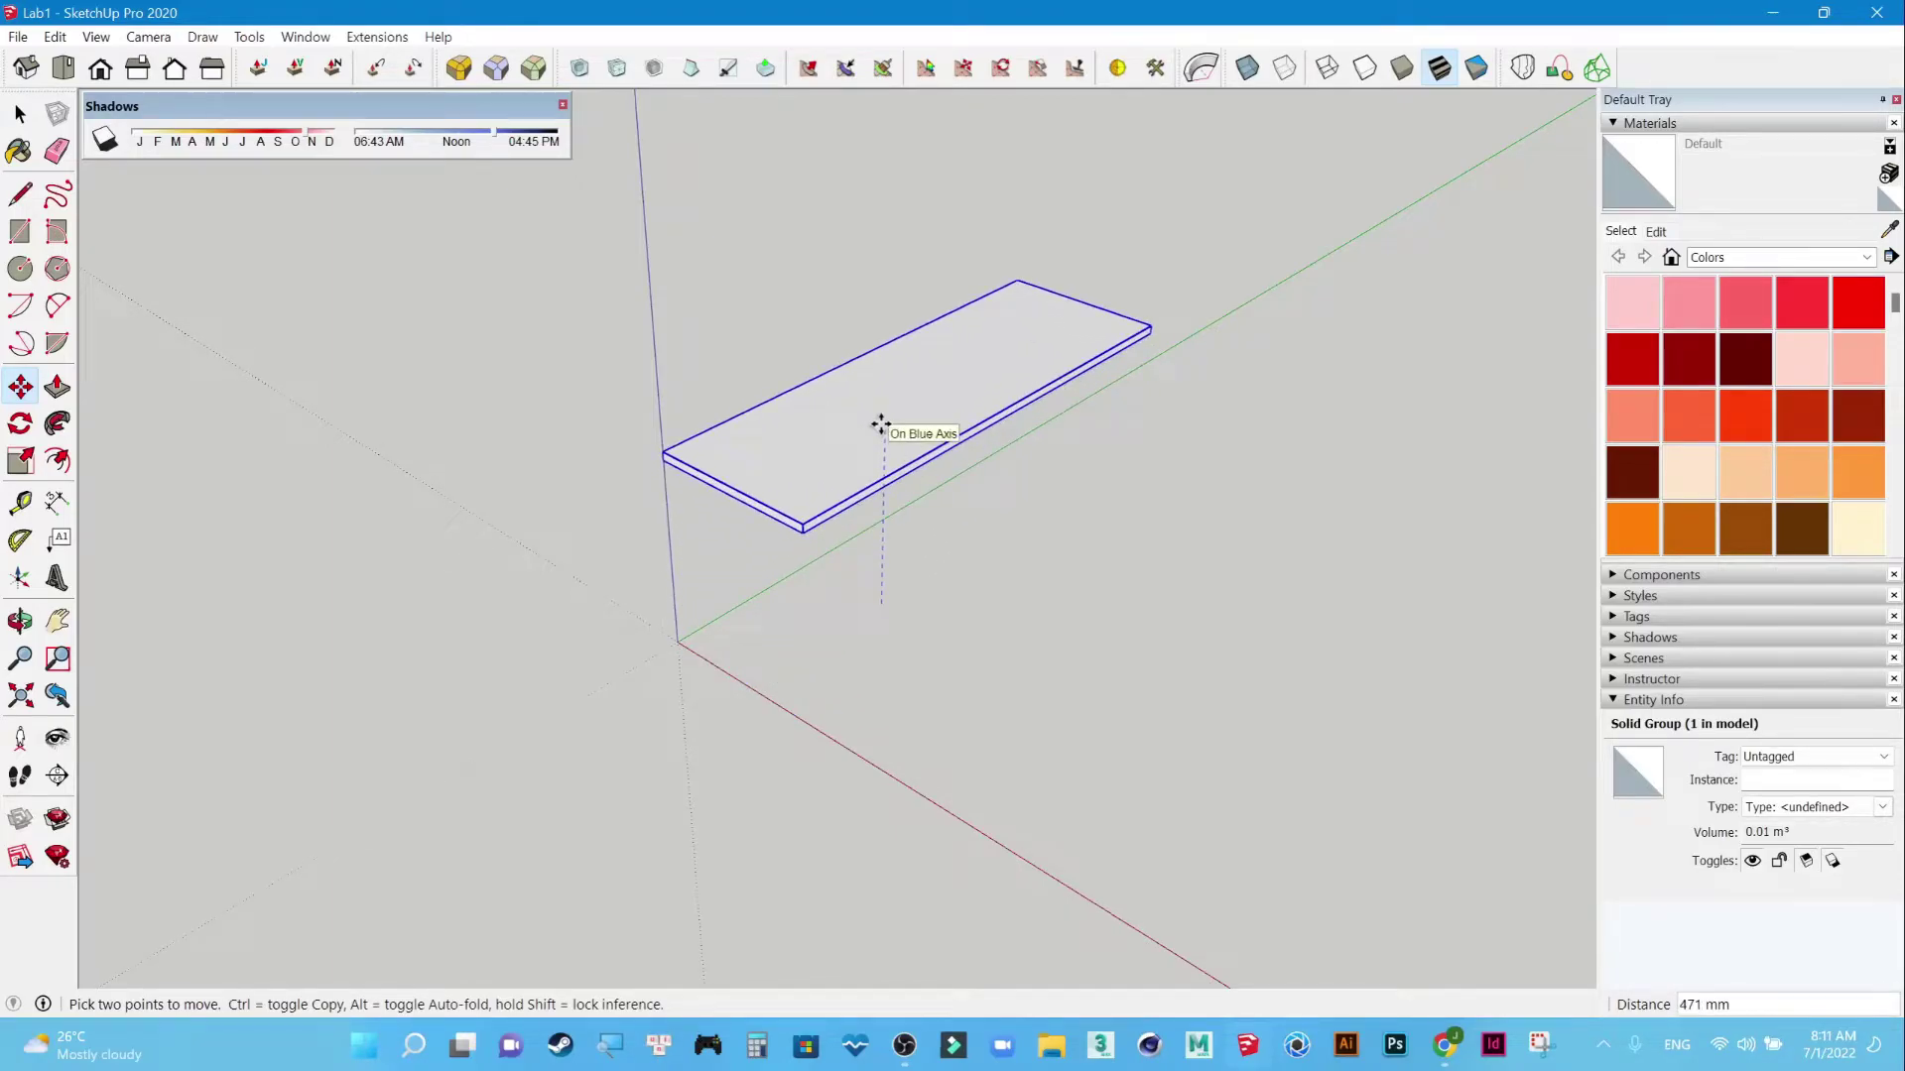
mouse_move(881, 425)
left_mouse_down()
mouse_move(888, 293)
mouse_move(903, 297)
left_mouse_up()
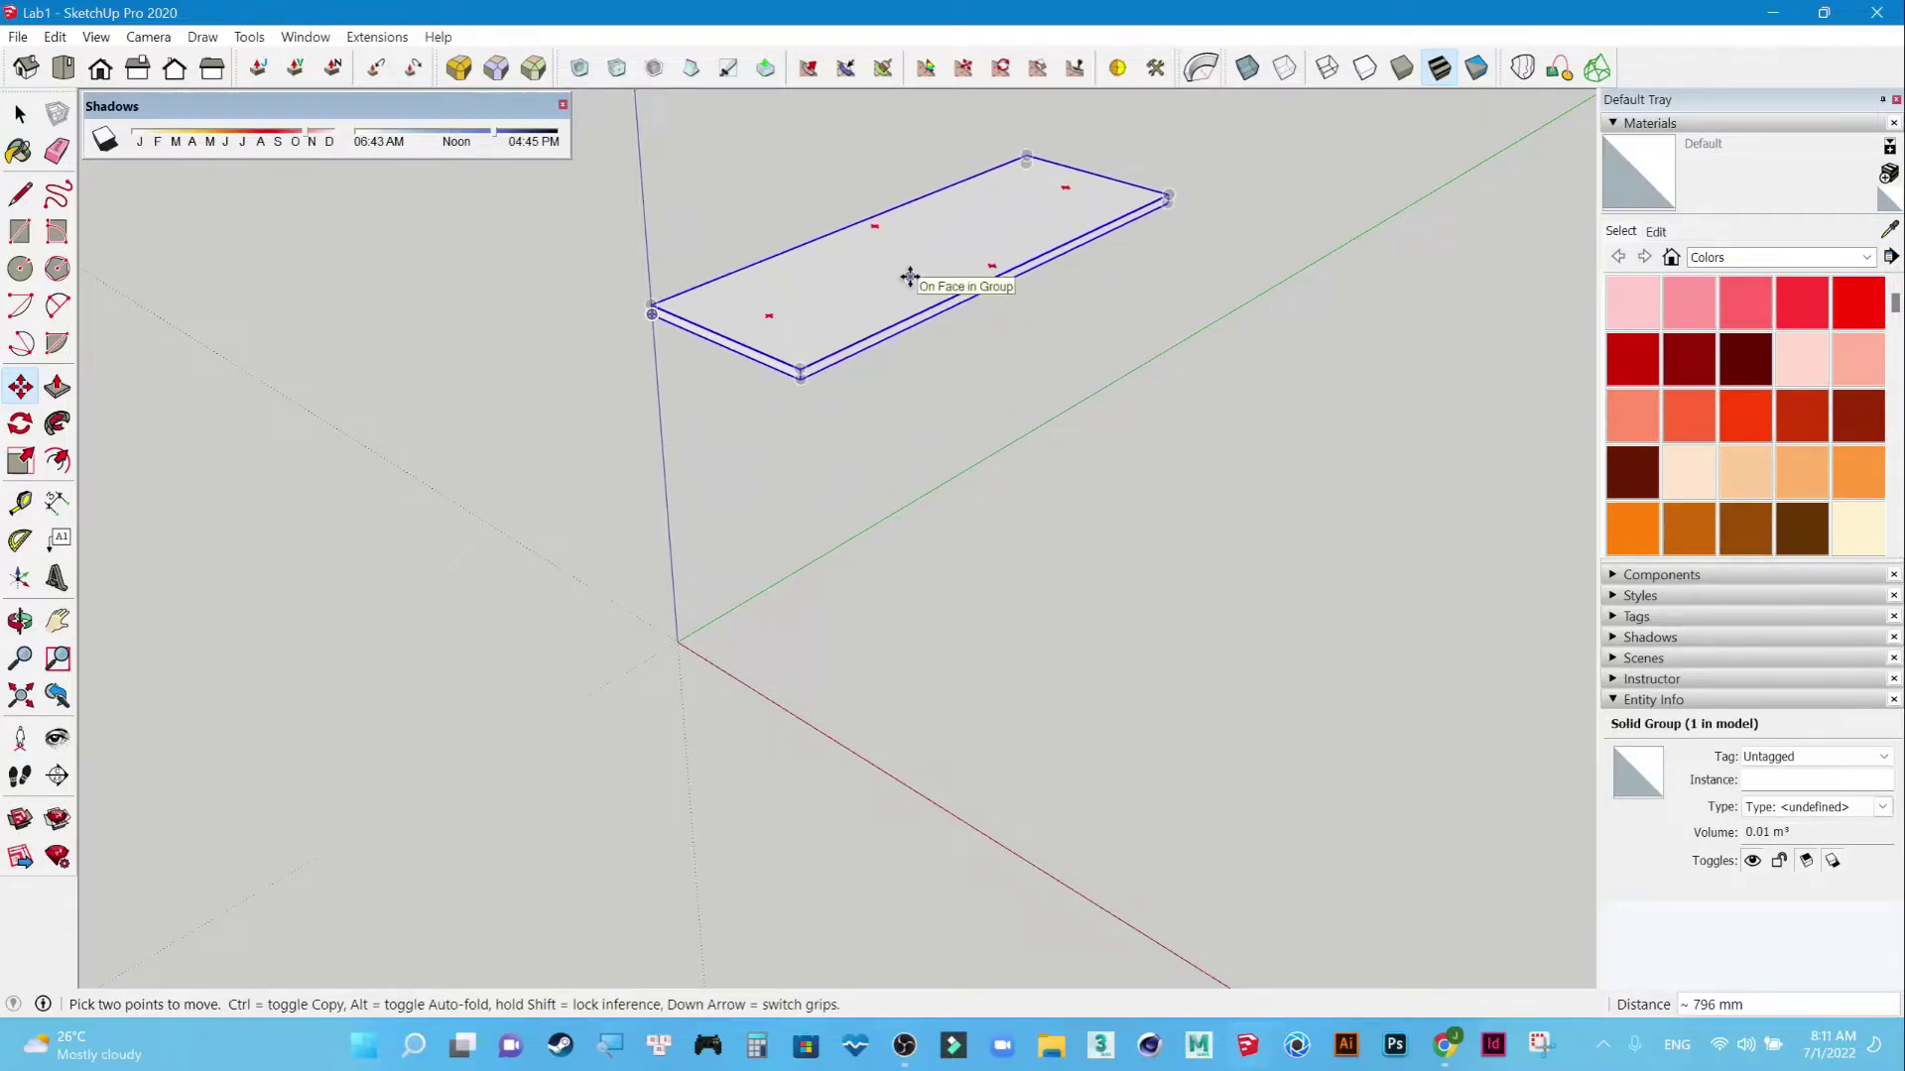
type("750")
key("Return")
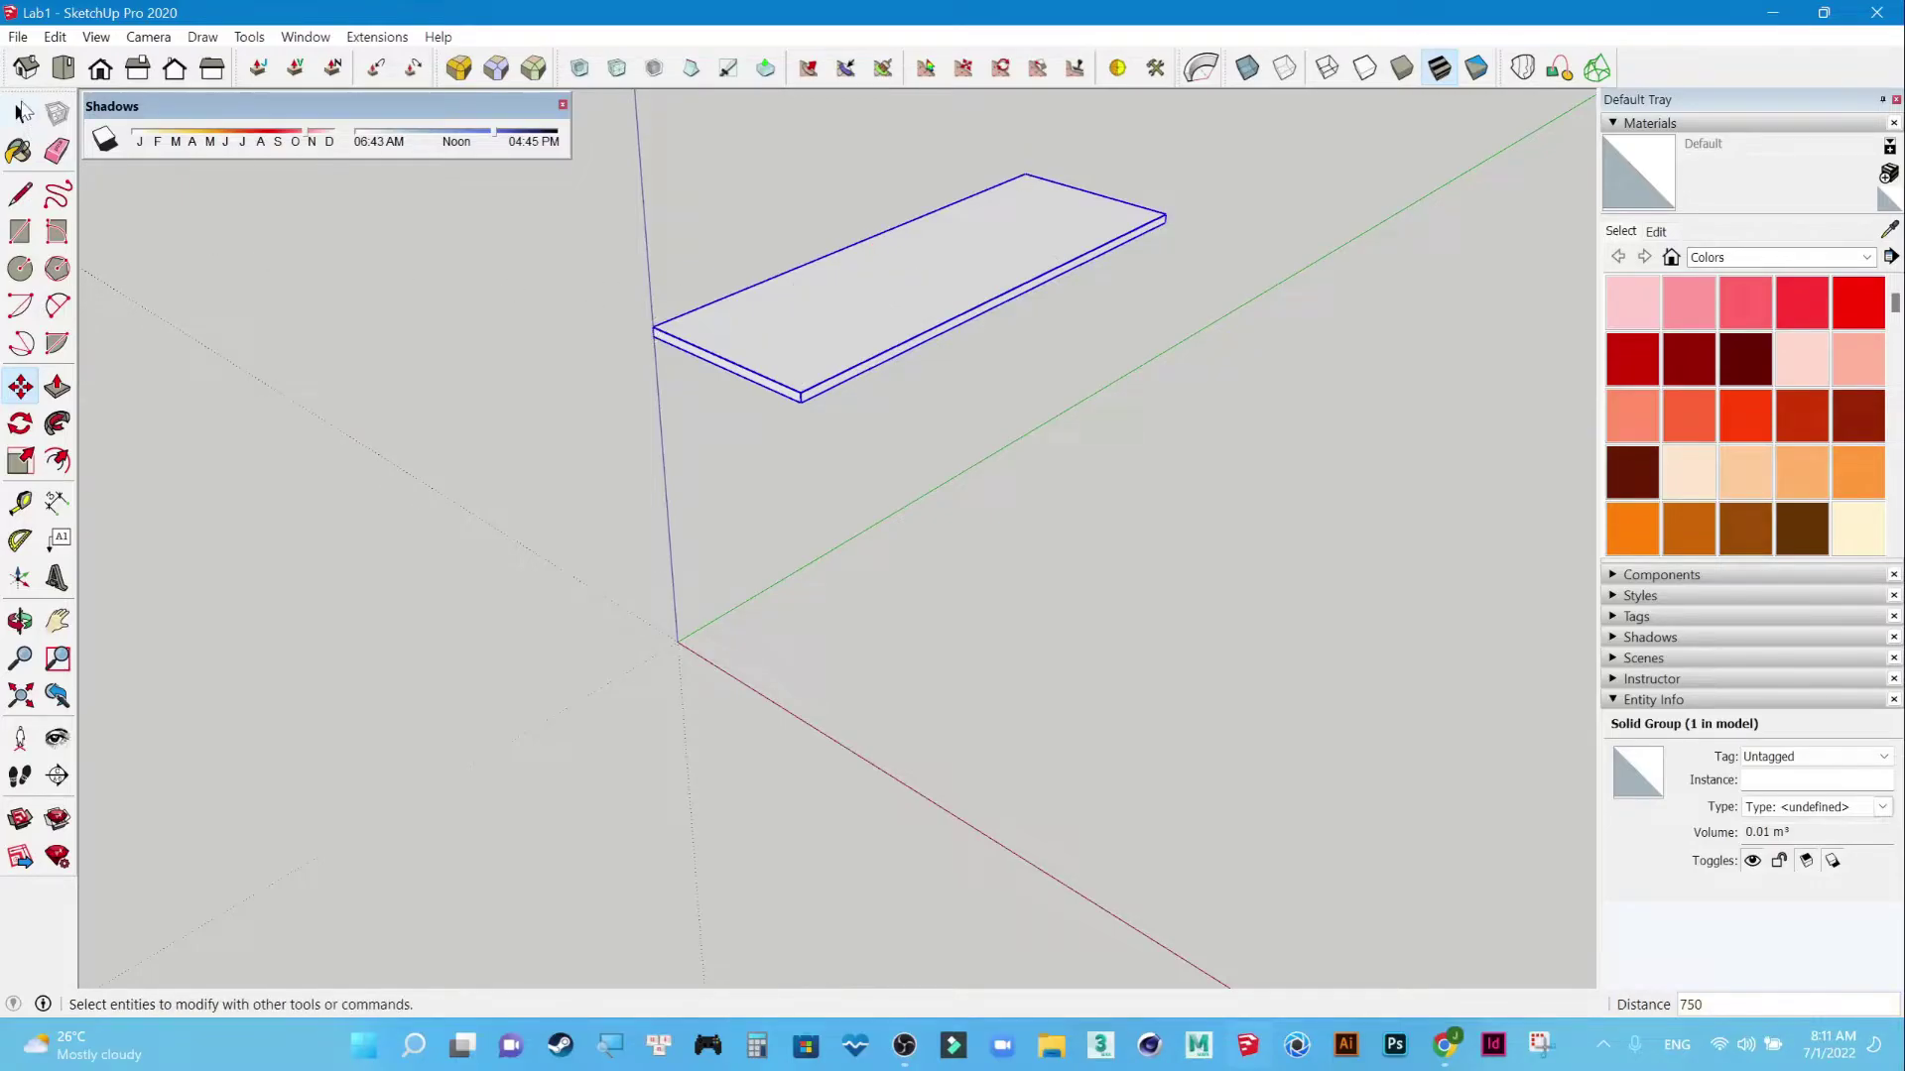
Orbit around the raised slab to check it from above and from the side.
left_click(16, 114)
mouse_move(1017, 694)
middle_mouse_down()
mouse_move(691, 625)
mouse_move(829, 697)
mouse_move(949, 662)
middle_mouse_up()
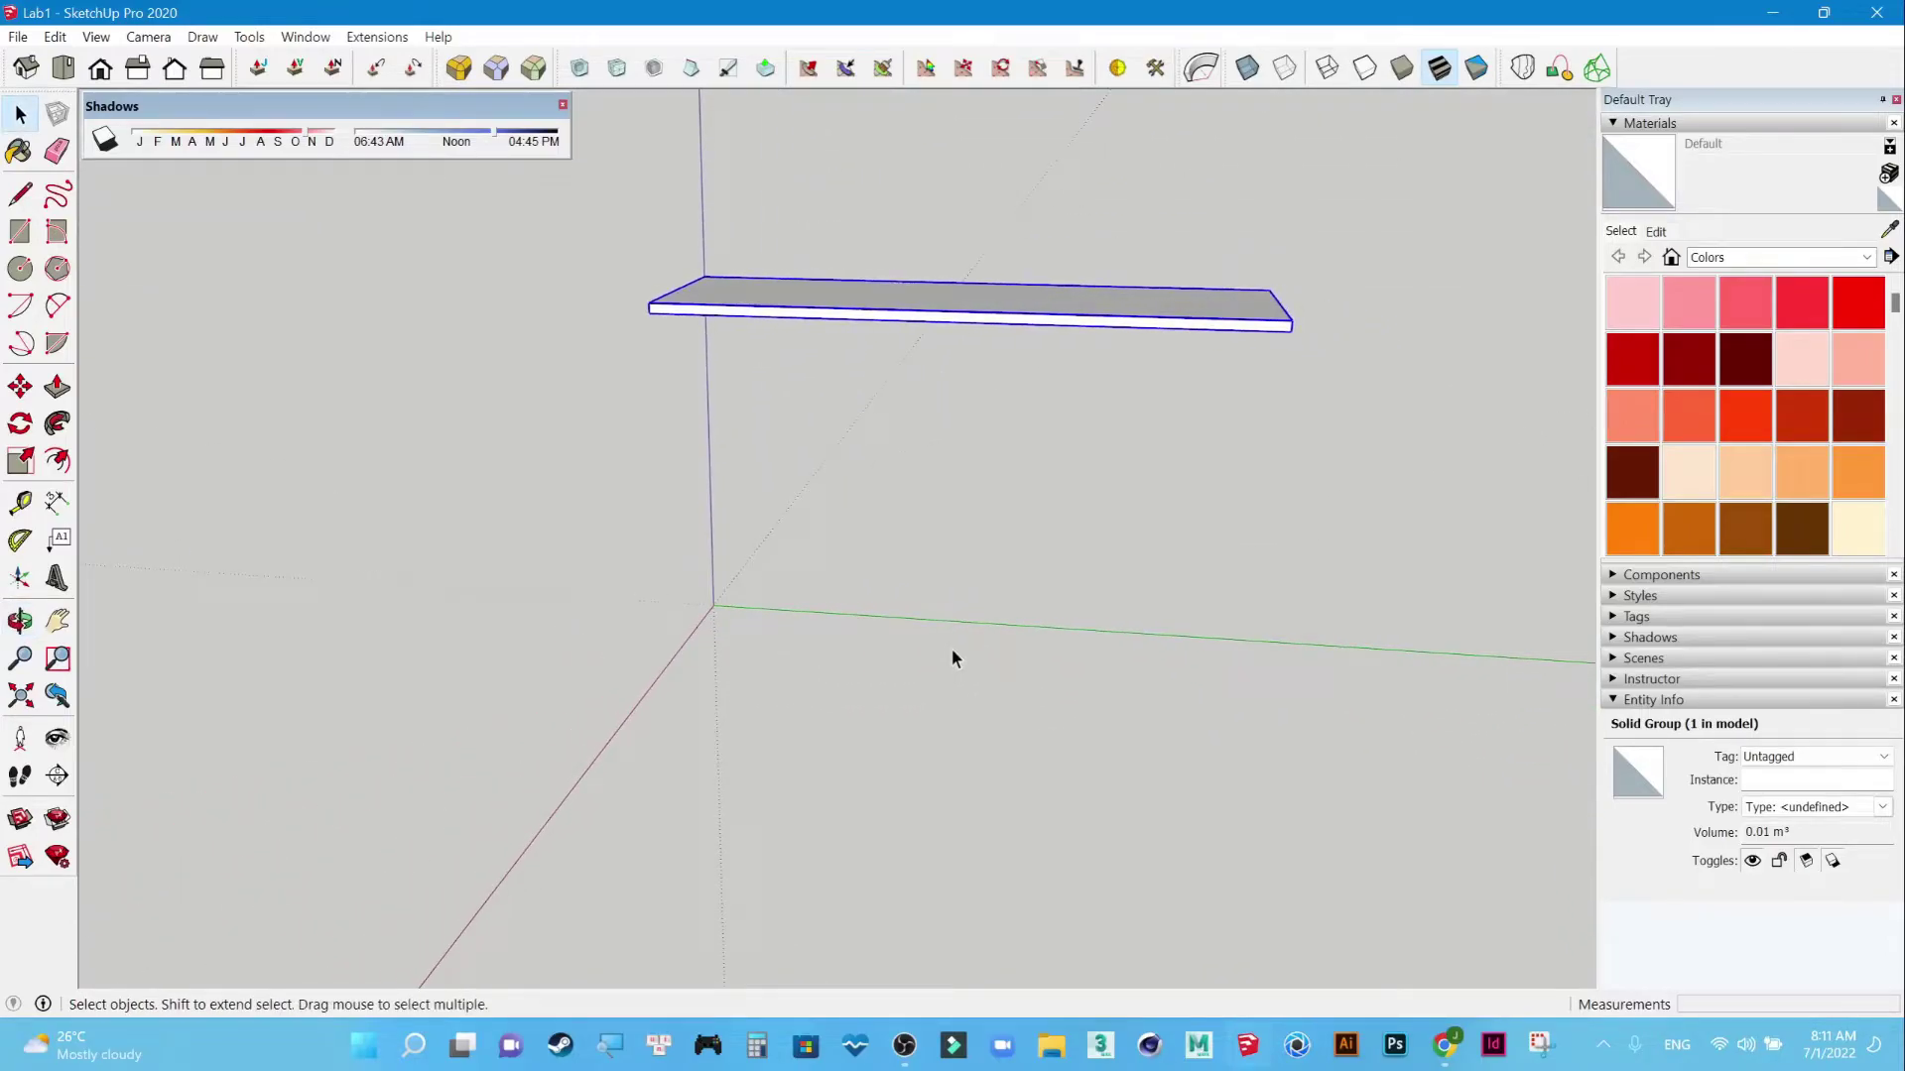
mouse_move(1063, 545)
middle_mouse_down()
mouse_move(847, 681)
mouse_move(897, 664)
mouse_move(1054, 716)
middle_mouse_up()
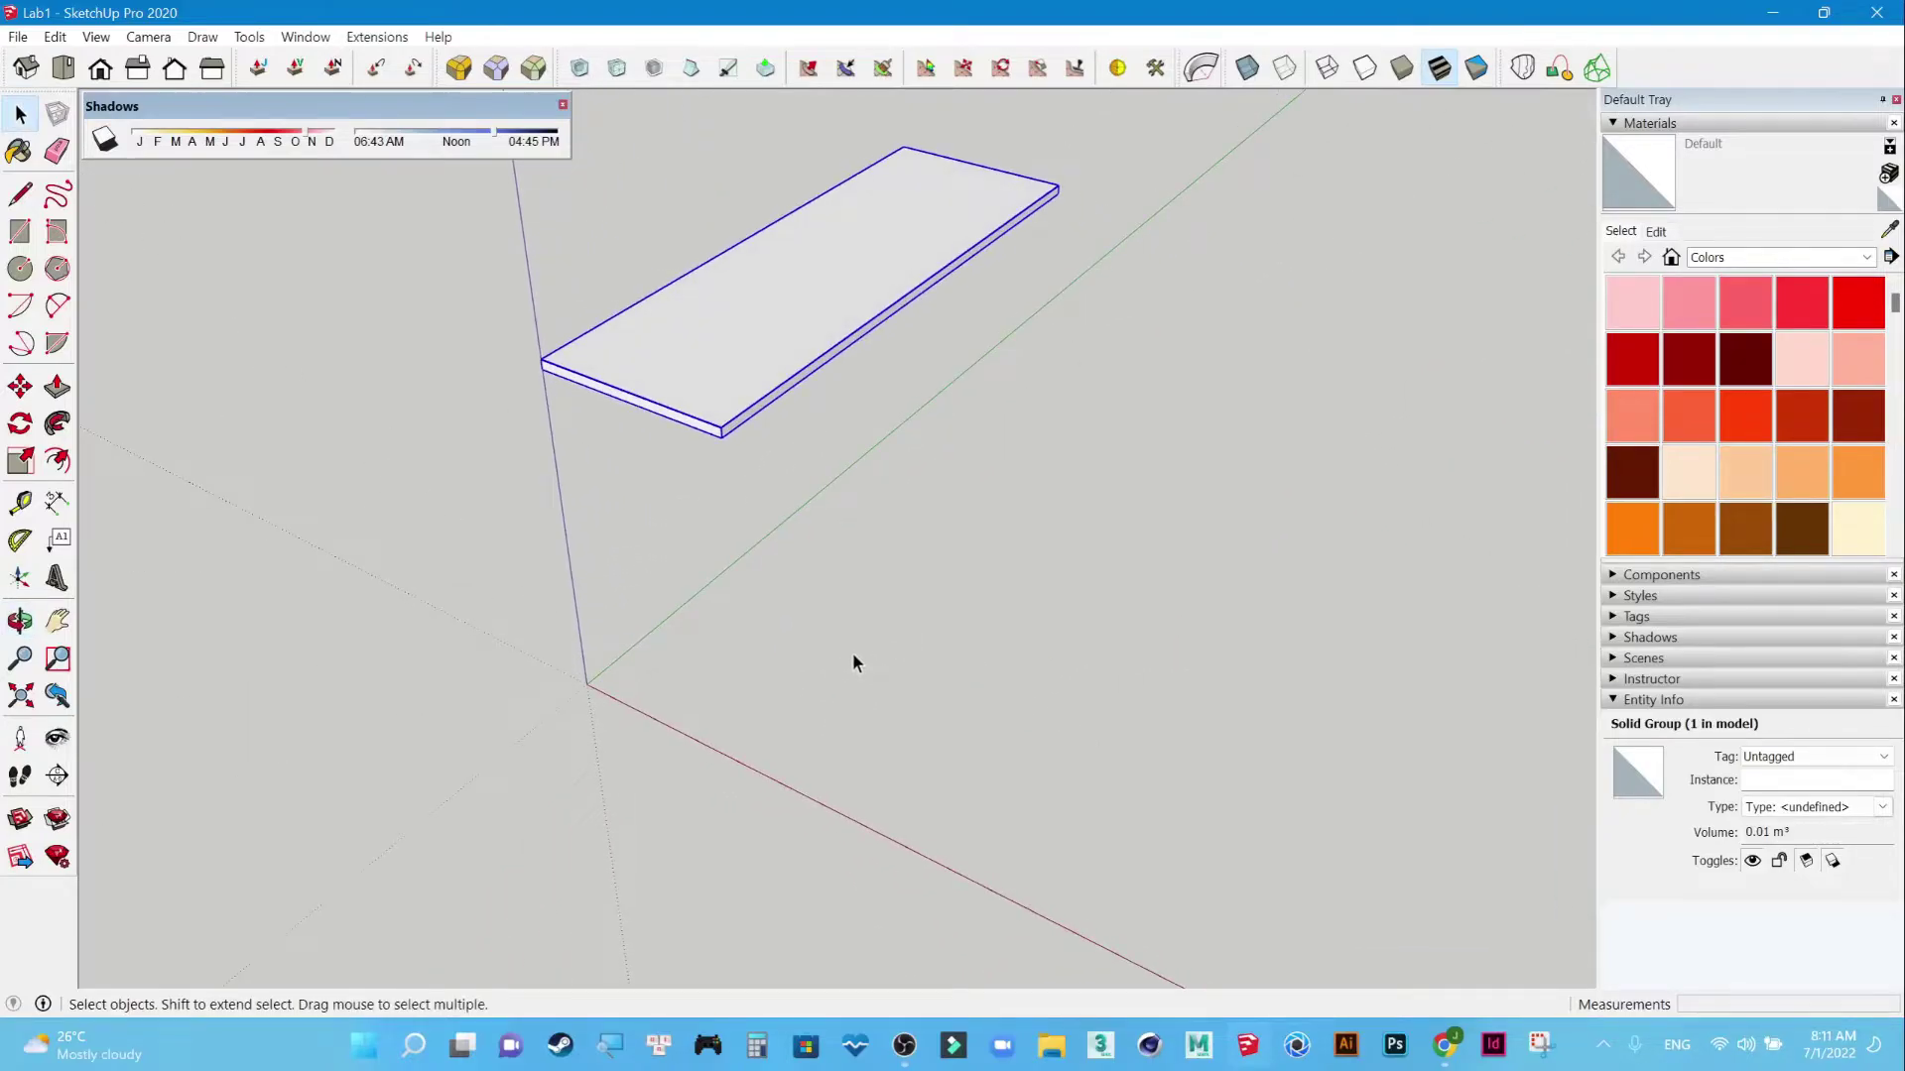
mouse_move(853, 653)
middle_mouse_down()
mouse_move(833, 681)
mouse_move(668, 281)
mouse_move(1104, 417)
mouse_move(913, 744)
mouse_move(1122, 791)
mouse_move(616, 851)
mouse_move(969, 795)
mouse_move(847, 469)
mouse_move(863, 341)
mouse_move(893, 787)
mouse_move(795, 838)
mouse_move(832, 791)
middle_mouse_up()
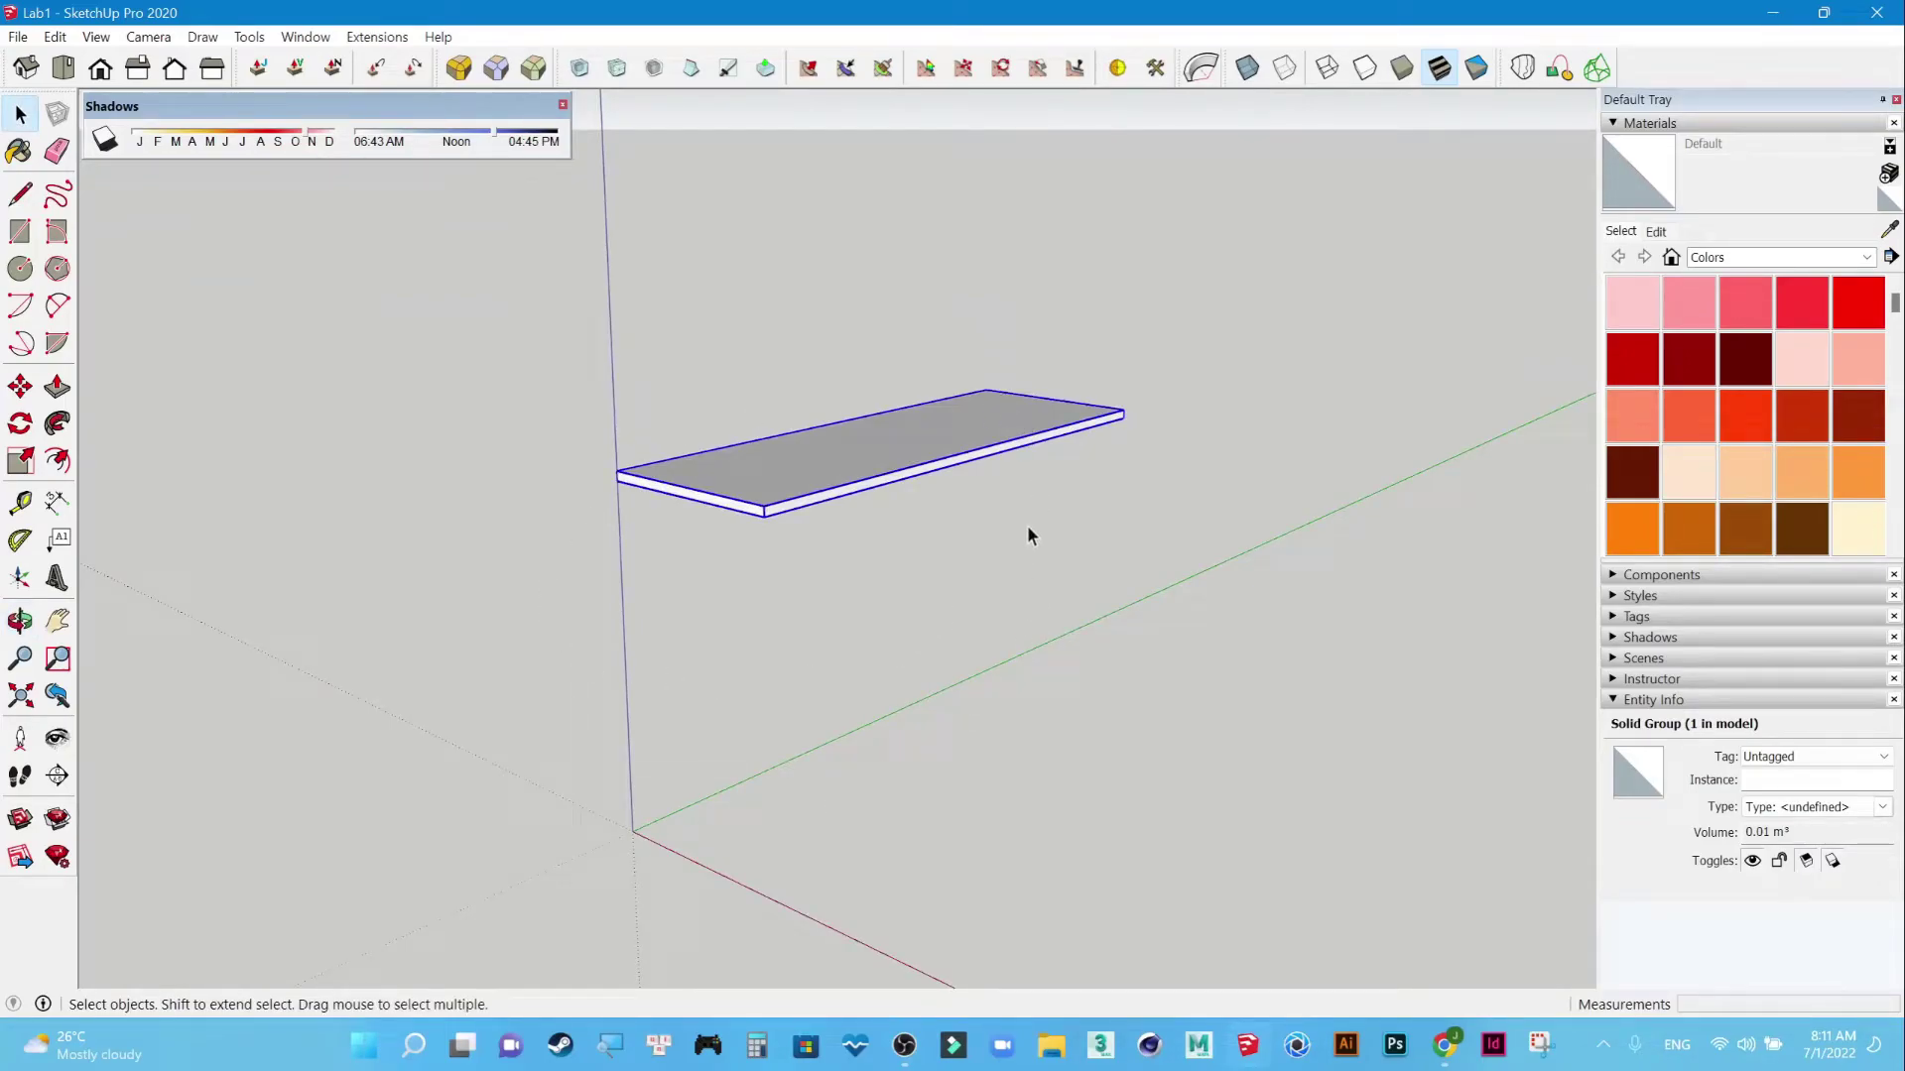
mouse_move(1084, 527)
middle_mouse_down()
mouse_move(872, 723)
mouse_move(1016, 782)
mouse_move(930, 686)
mouse_move(1061, 386)
mouse_move(905, 816)
mouse_move(935, 723)
mouse_move(845, 866)
mouse_move(879, 857)
mouse_move(1041, 540)
mouse_move(965, 671)
middle_mouse_up()
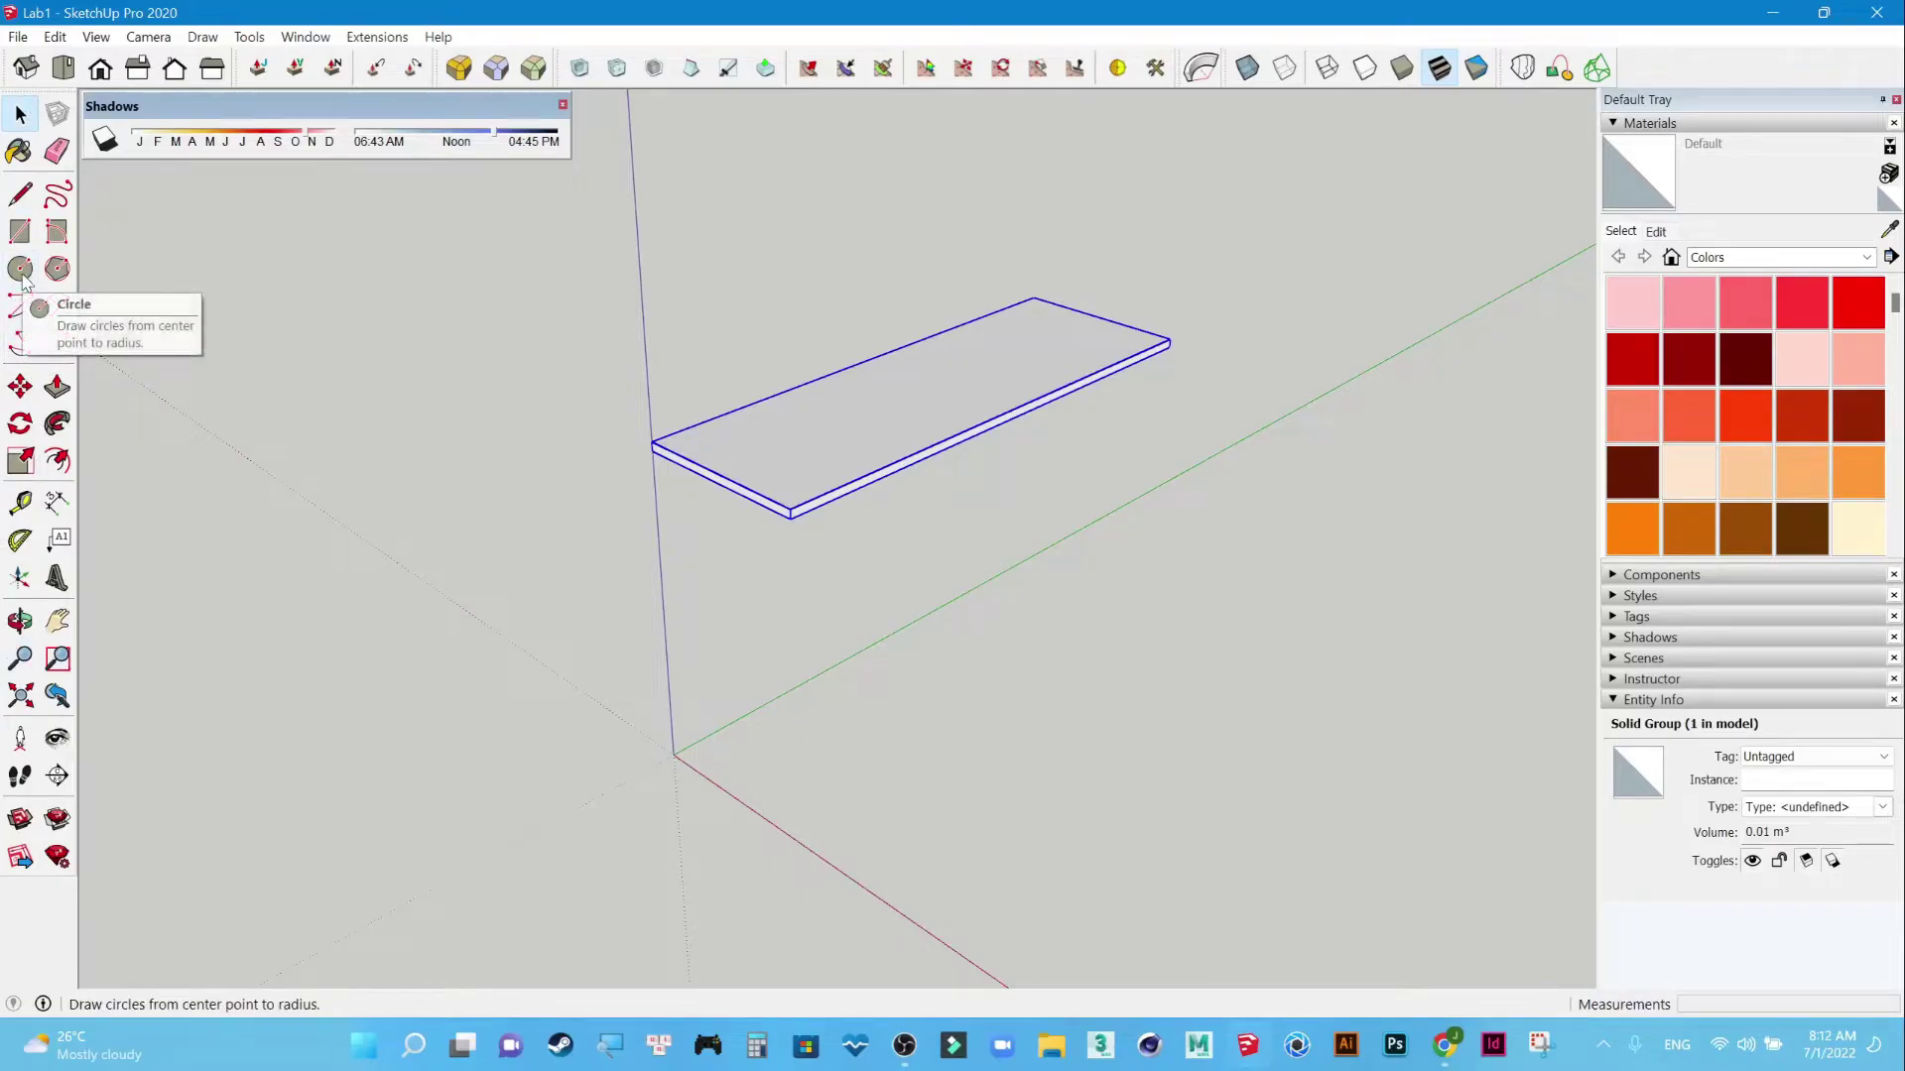
Draw a 15 mm-radius circle centred on the origin beneath the raised slab.
left_click(21, 274)
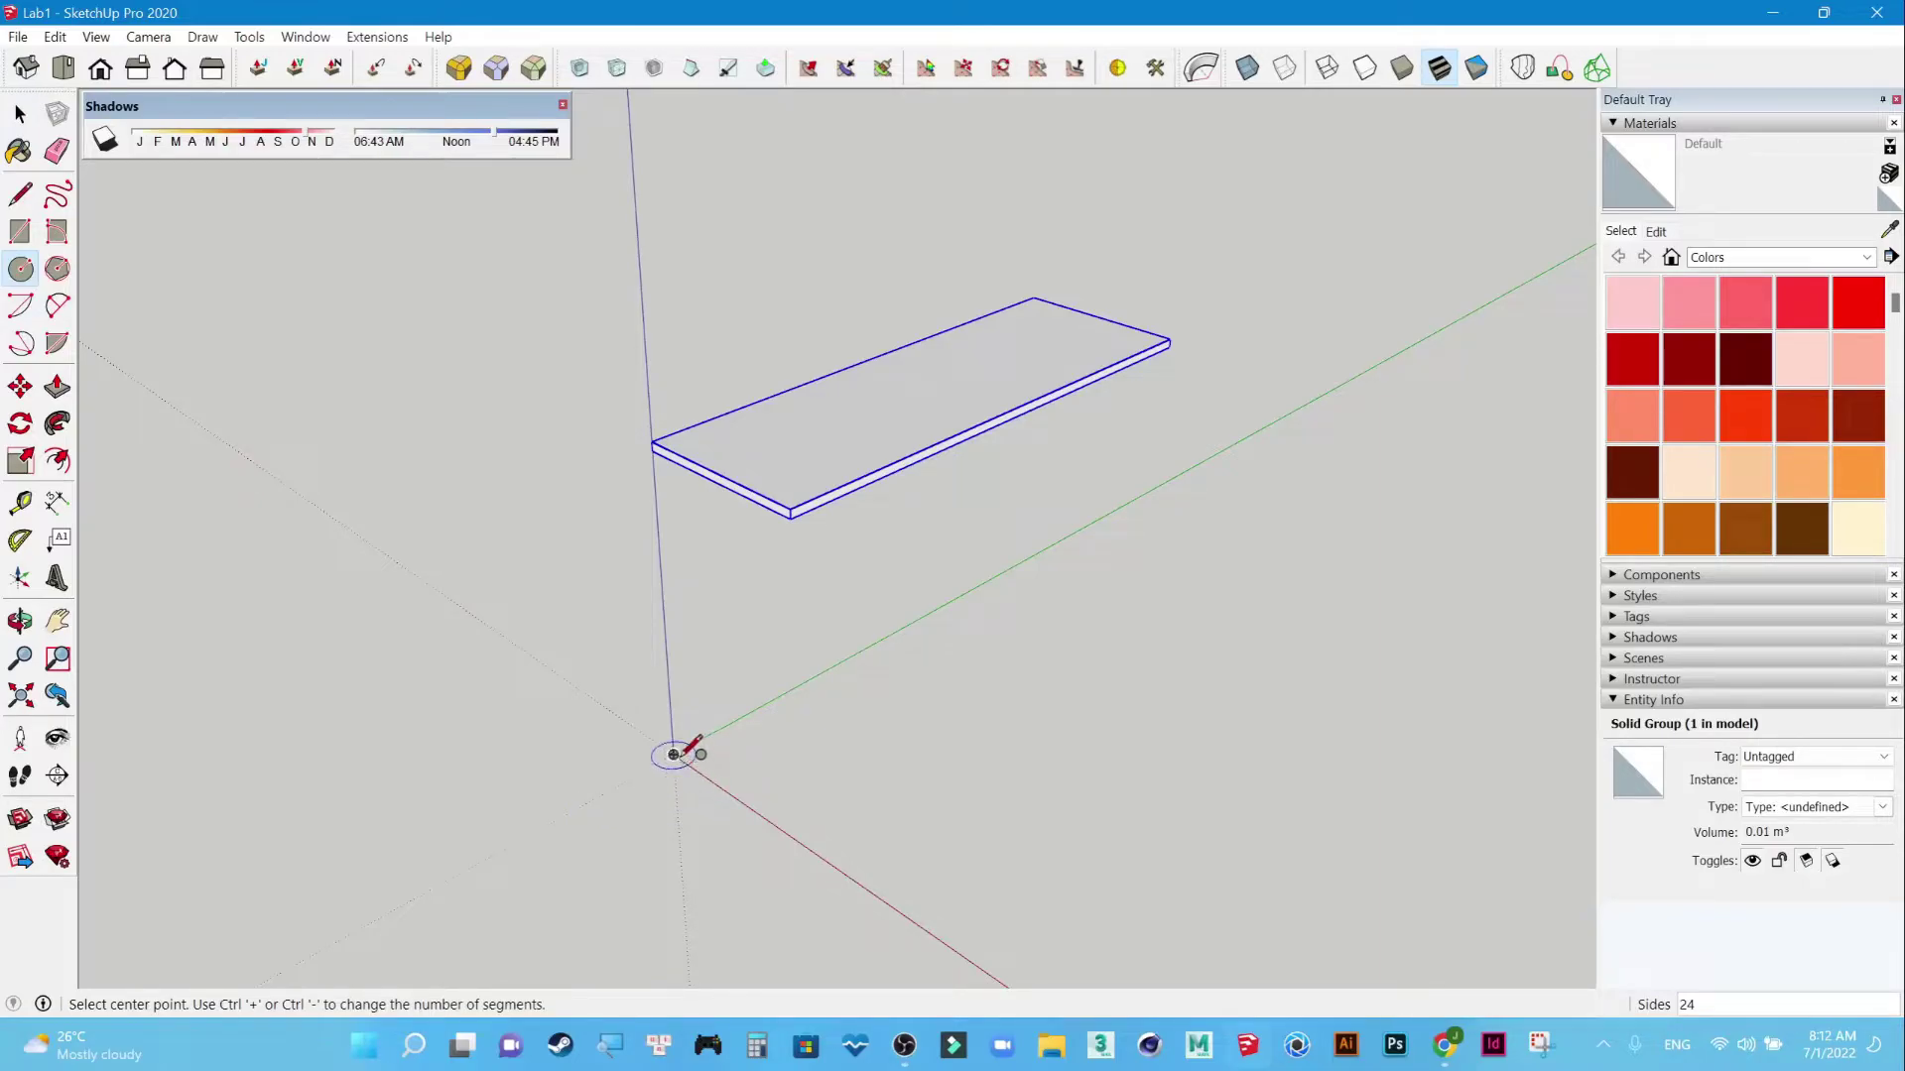
left_click(673, 755)
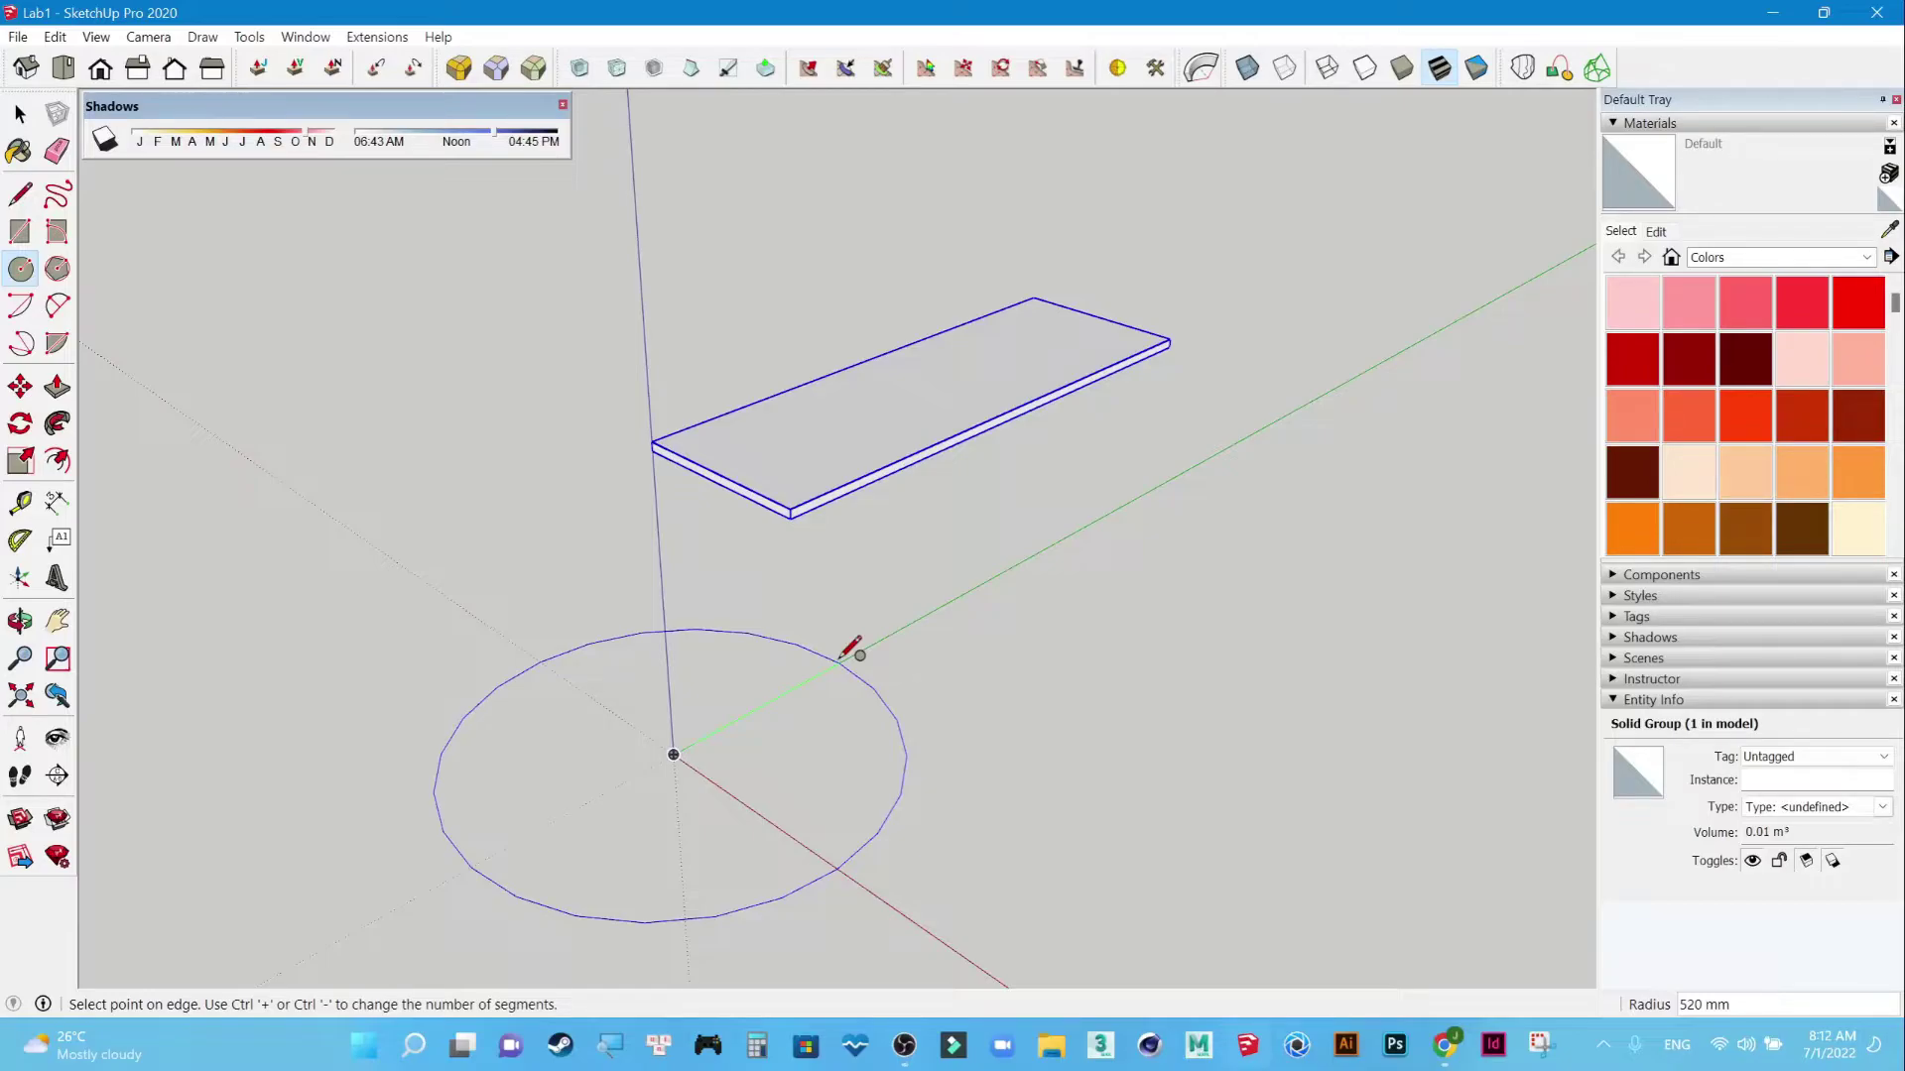
type("15")
key("Return")
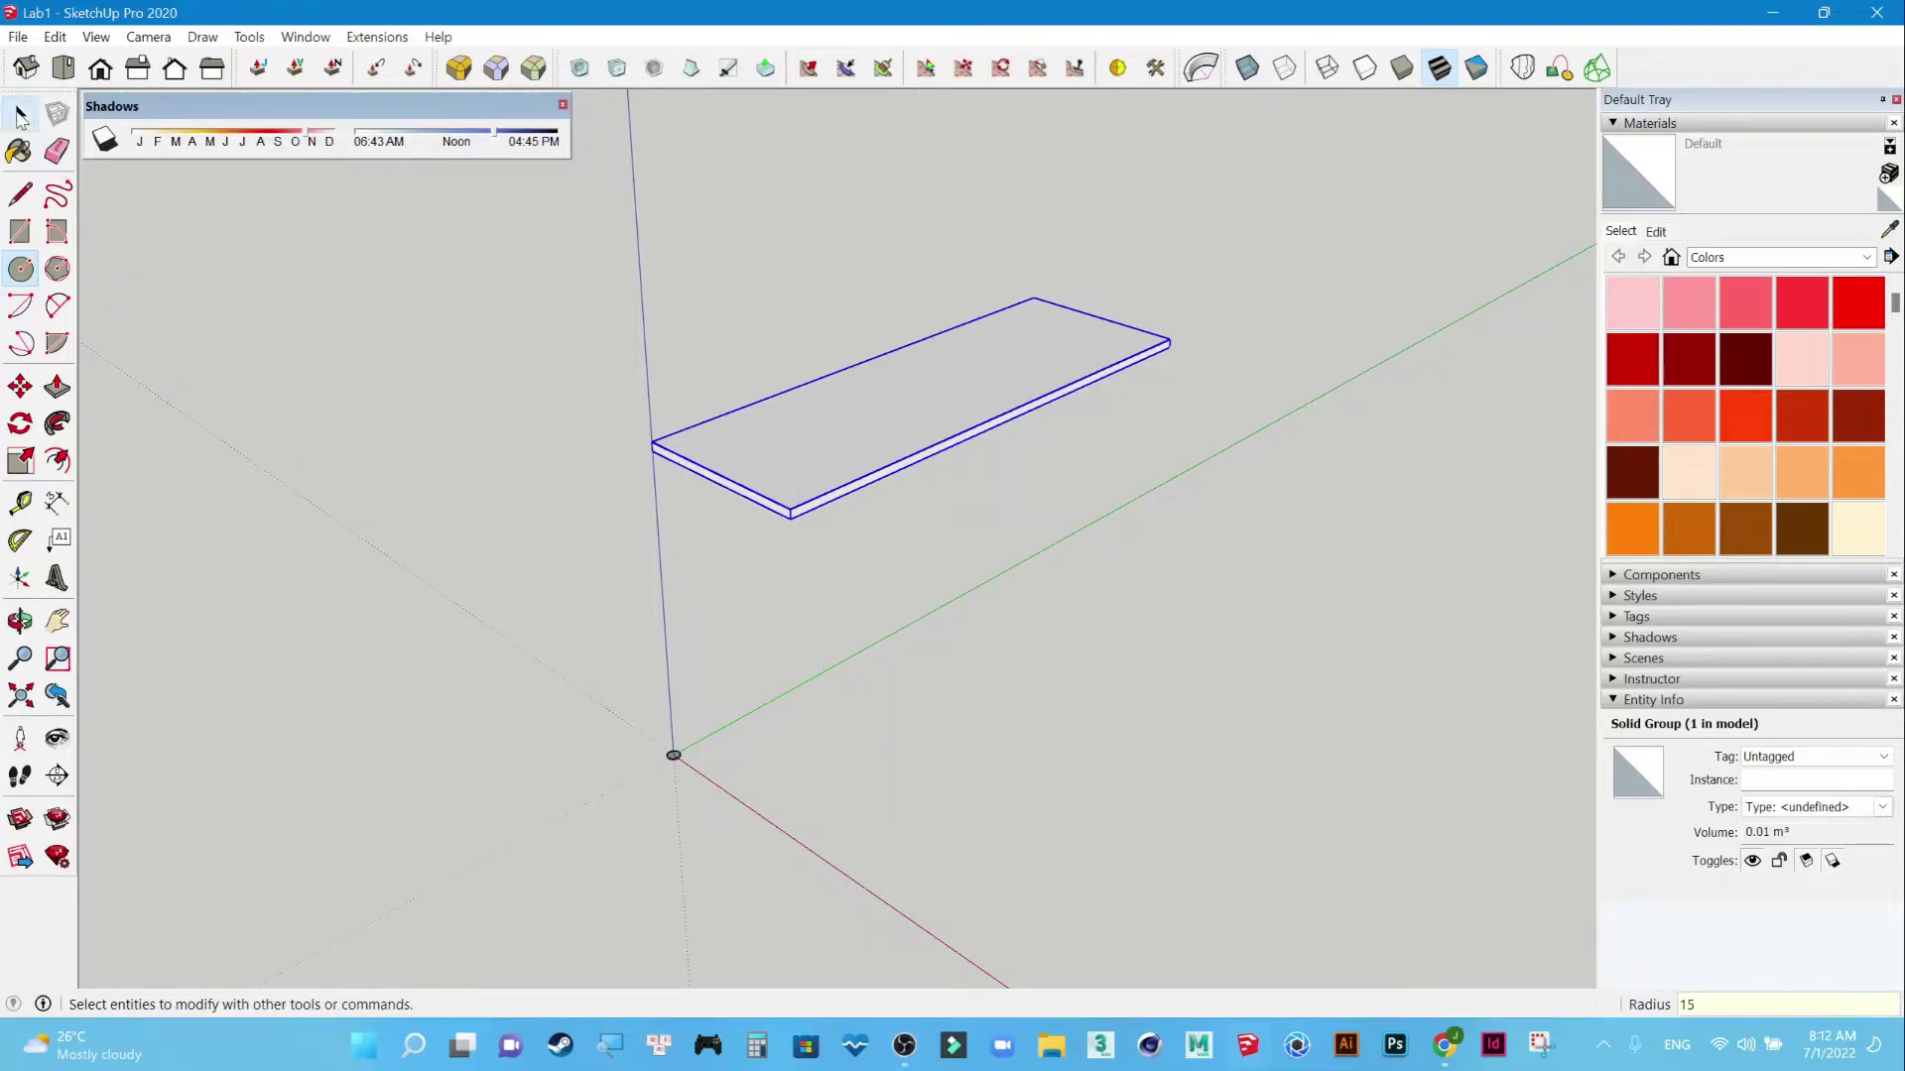
left_click(19, 114)
scroll(659, 765, "up", 3)
scroll(764, 740, "up", 3)
scroll(804, 714, "down", 3)
scroll(838, 714, "down", 1)
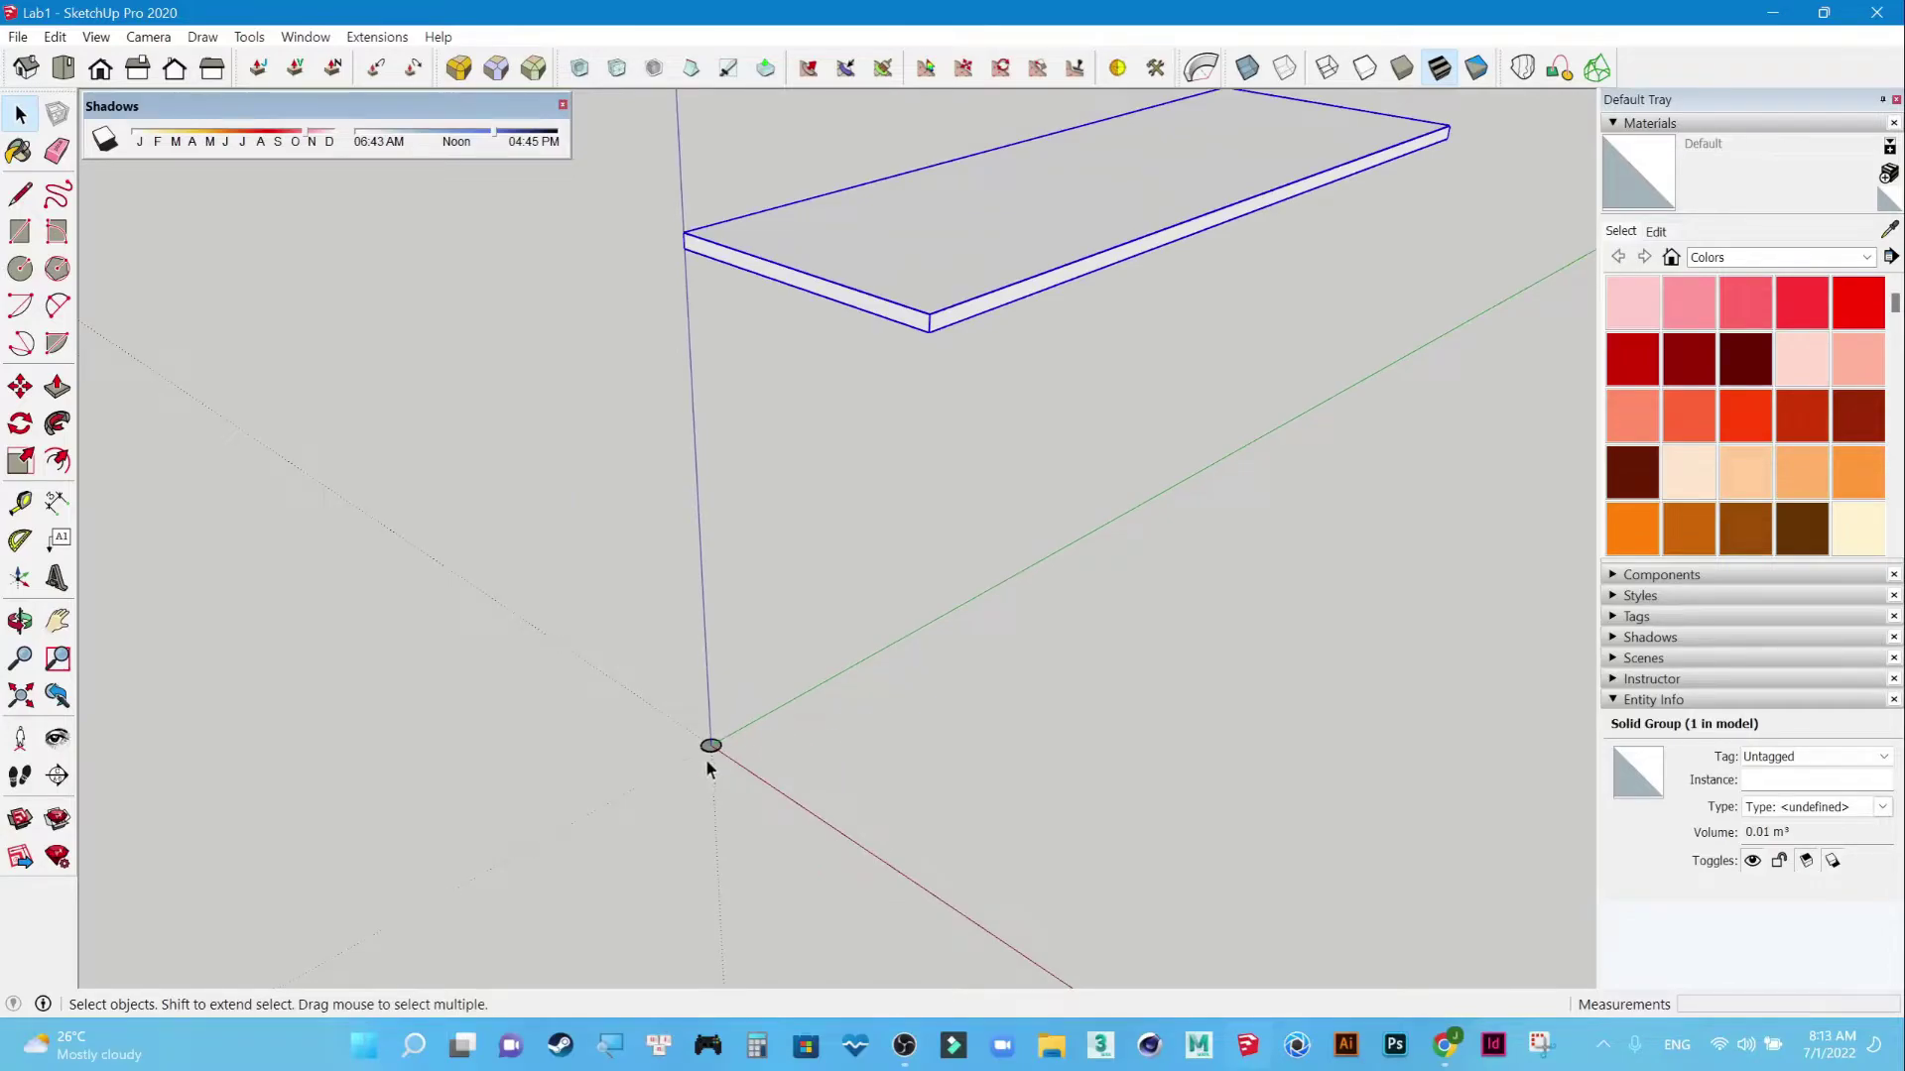
Begin a Push/Pull on the circle, cancel it, and frame the circle with the slab.
left_click(57, 386)
mouse_move(710, 746)
left_mouse_down()
mouse_move(704, 281)
mouse_move(805, 730)
left_mouse_up()
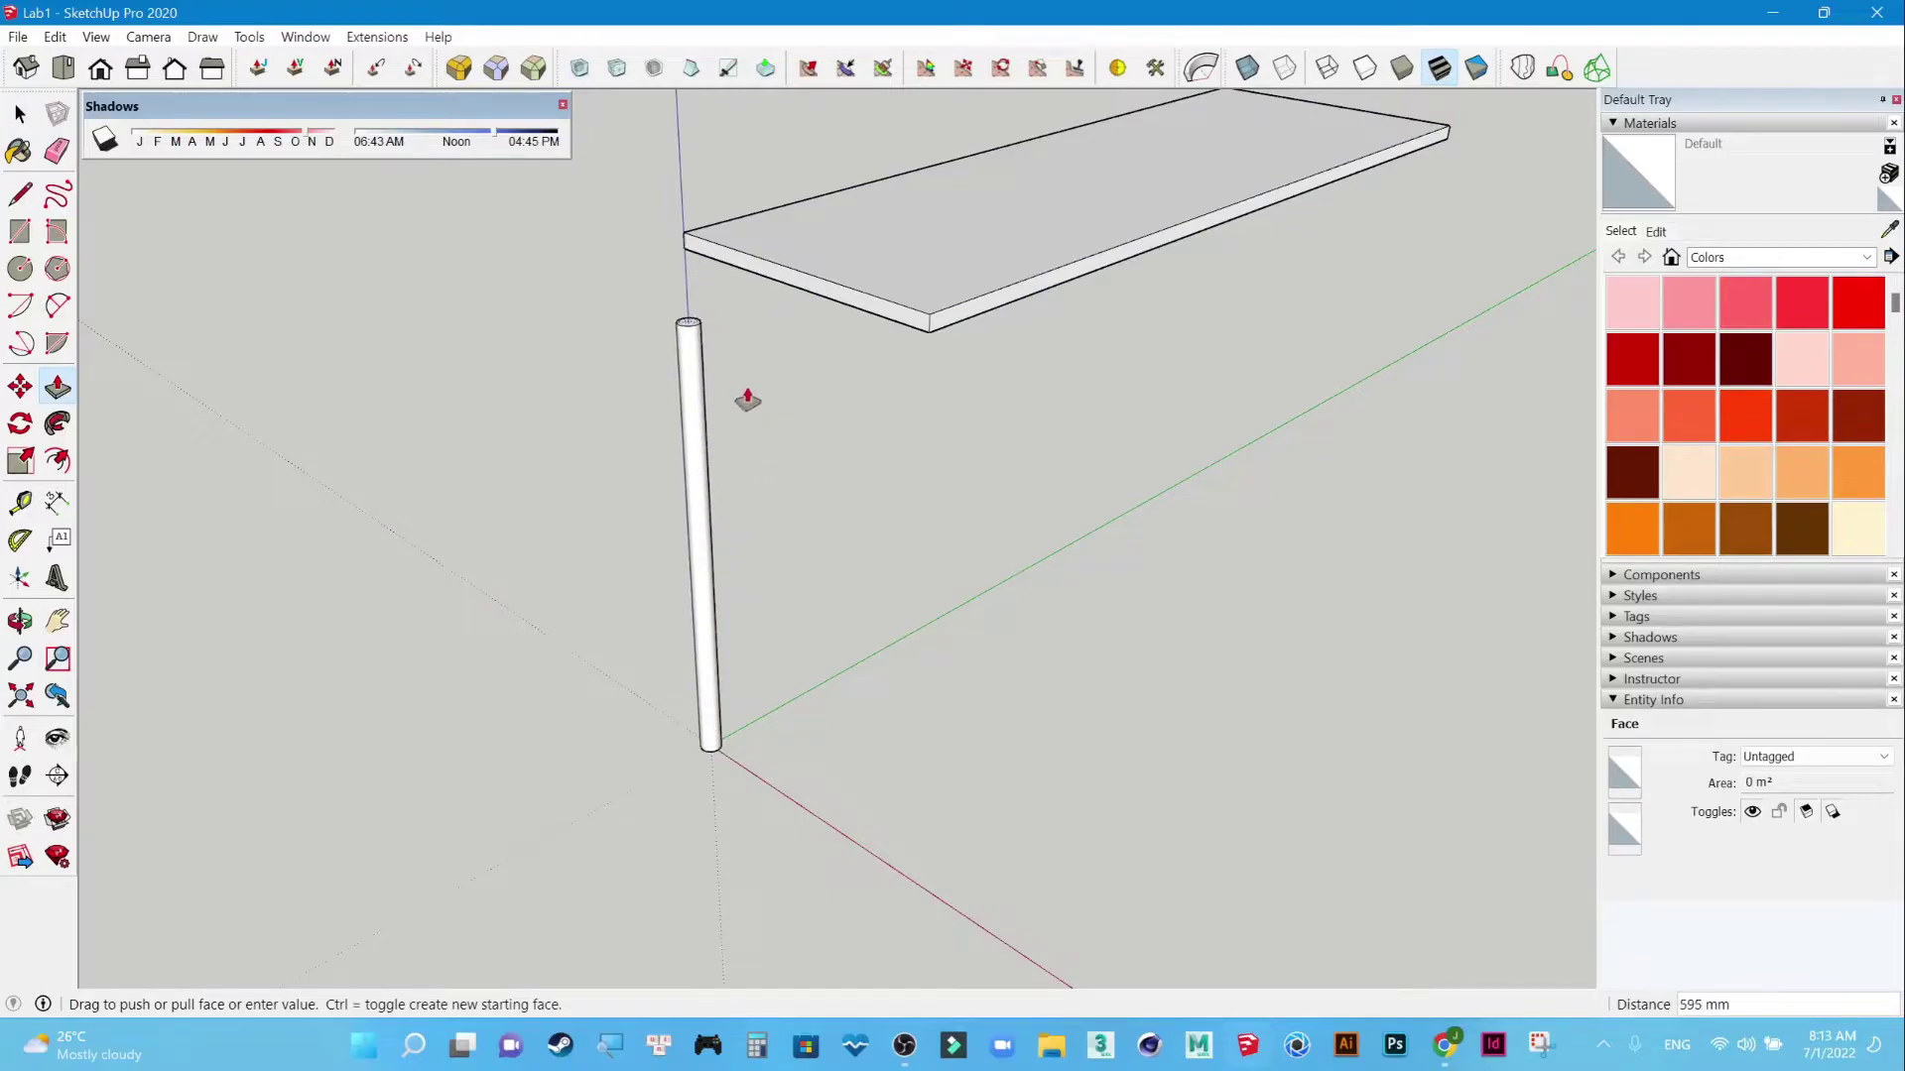
key("Escape")
scroll(754, 766, "up", 2)
scroll(754, 766, "up", 2)
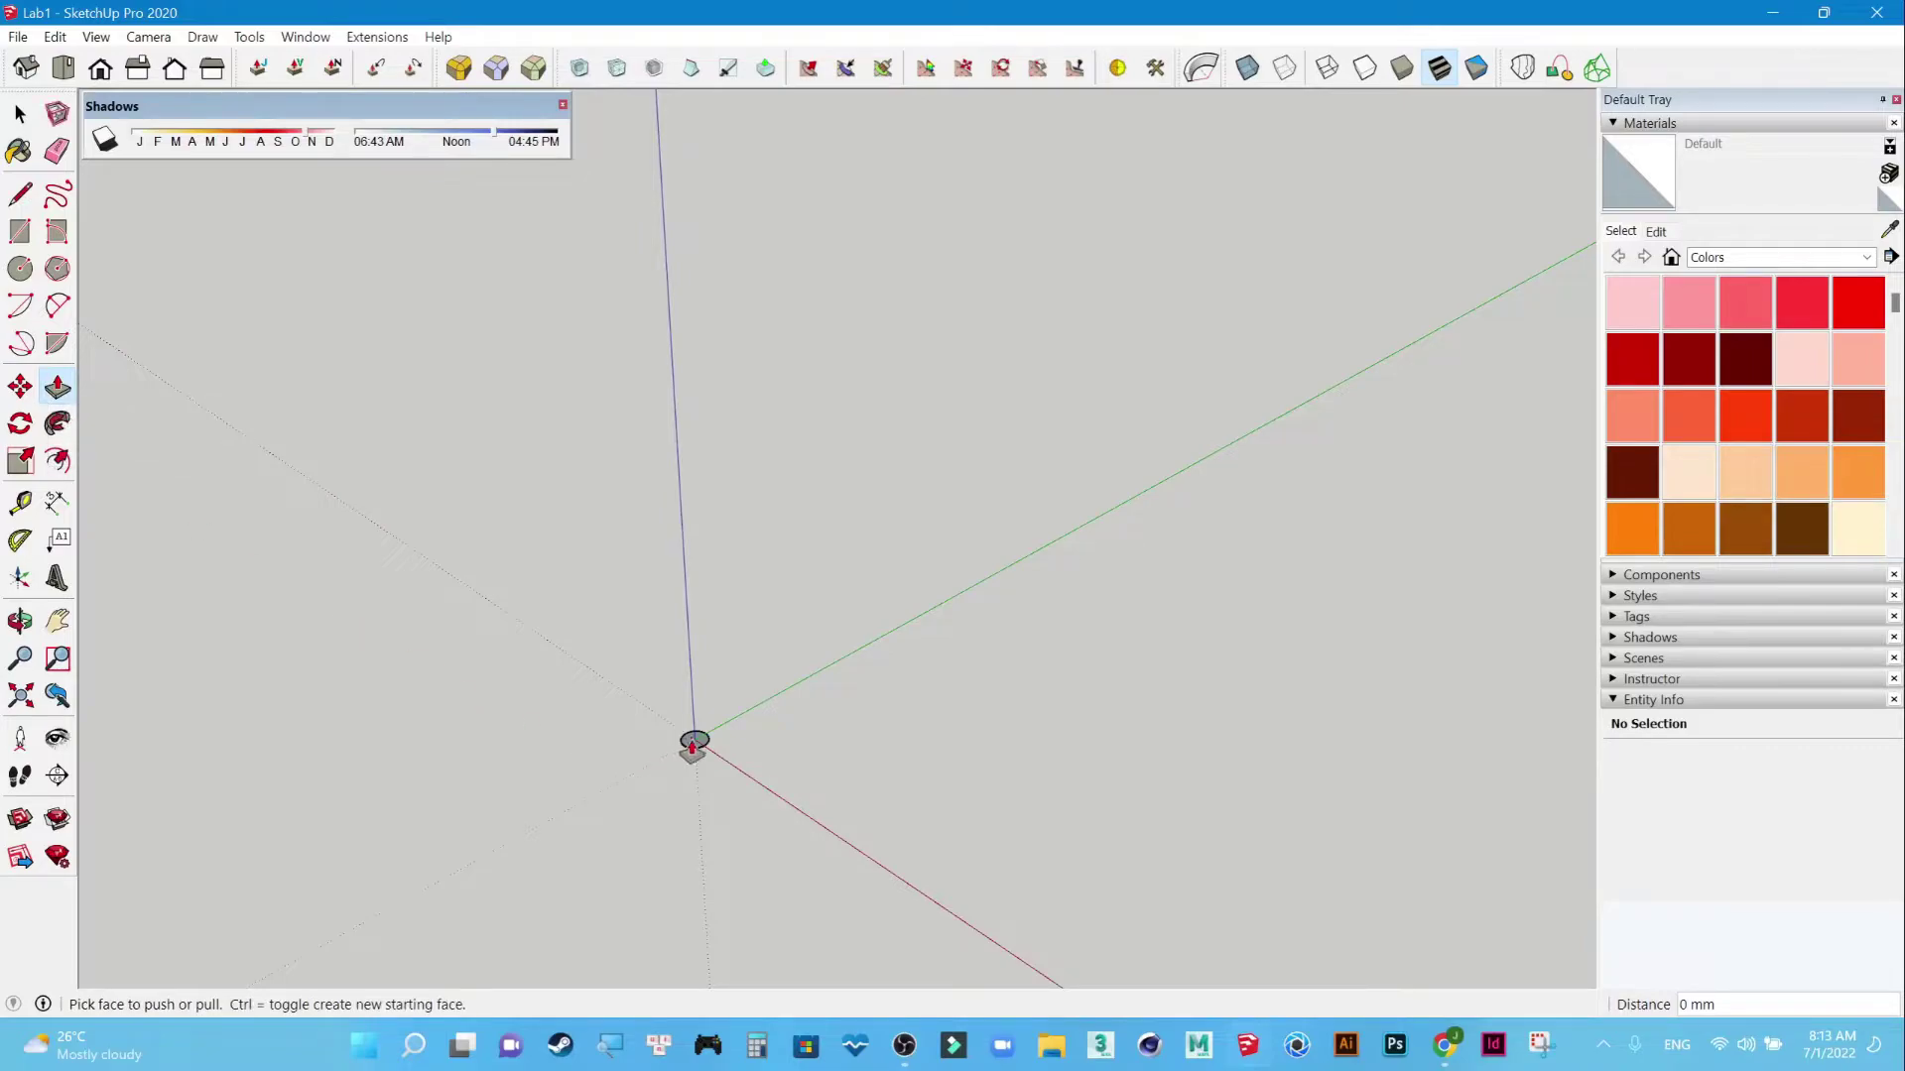
scroll(689, 817, "up", 2)
scroll(690, 817, "up", 4)
scroll(689, 816, "up", 2)
scroll(699, 783, "up", 1)
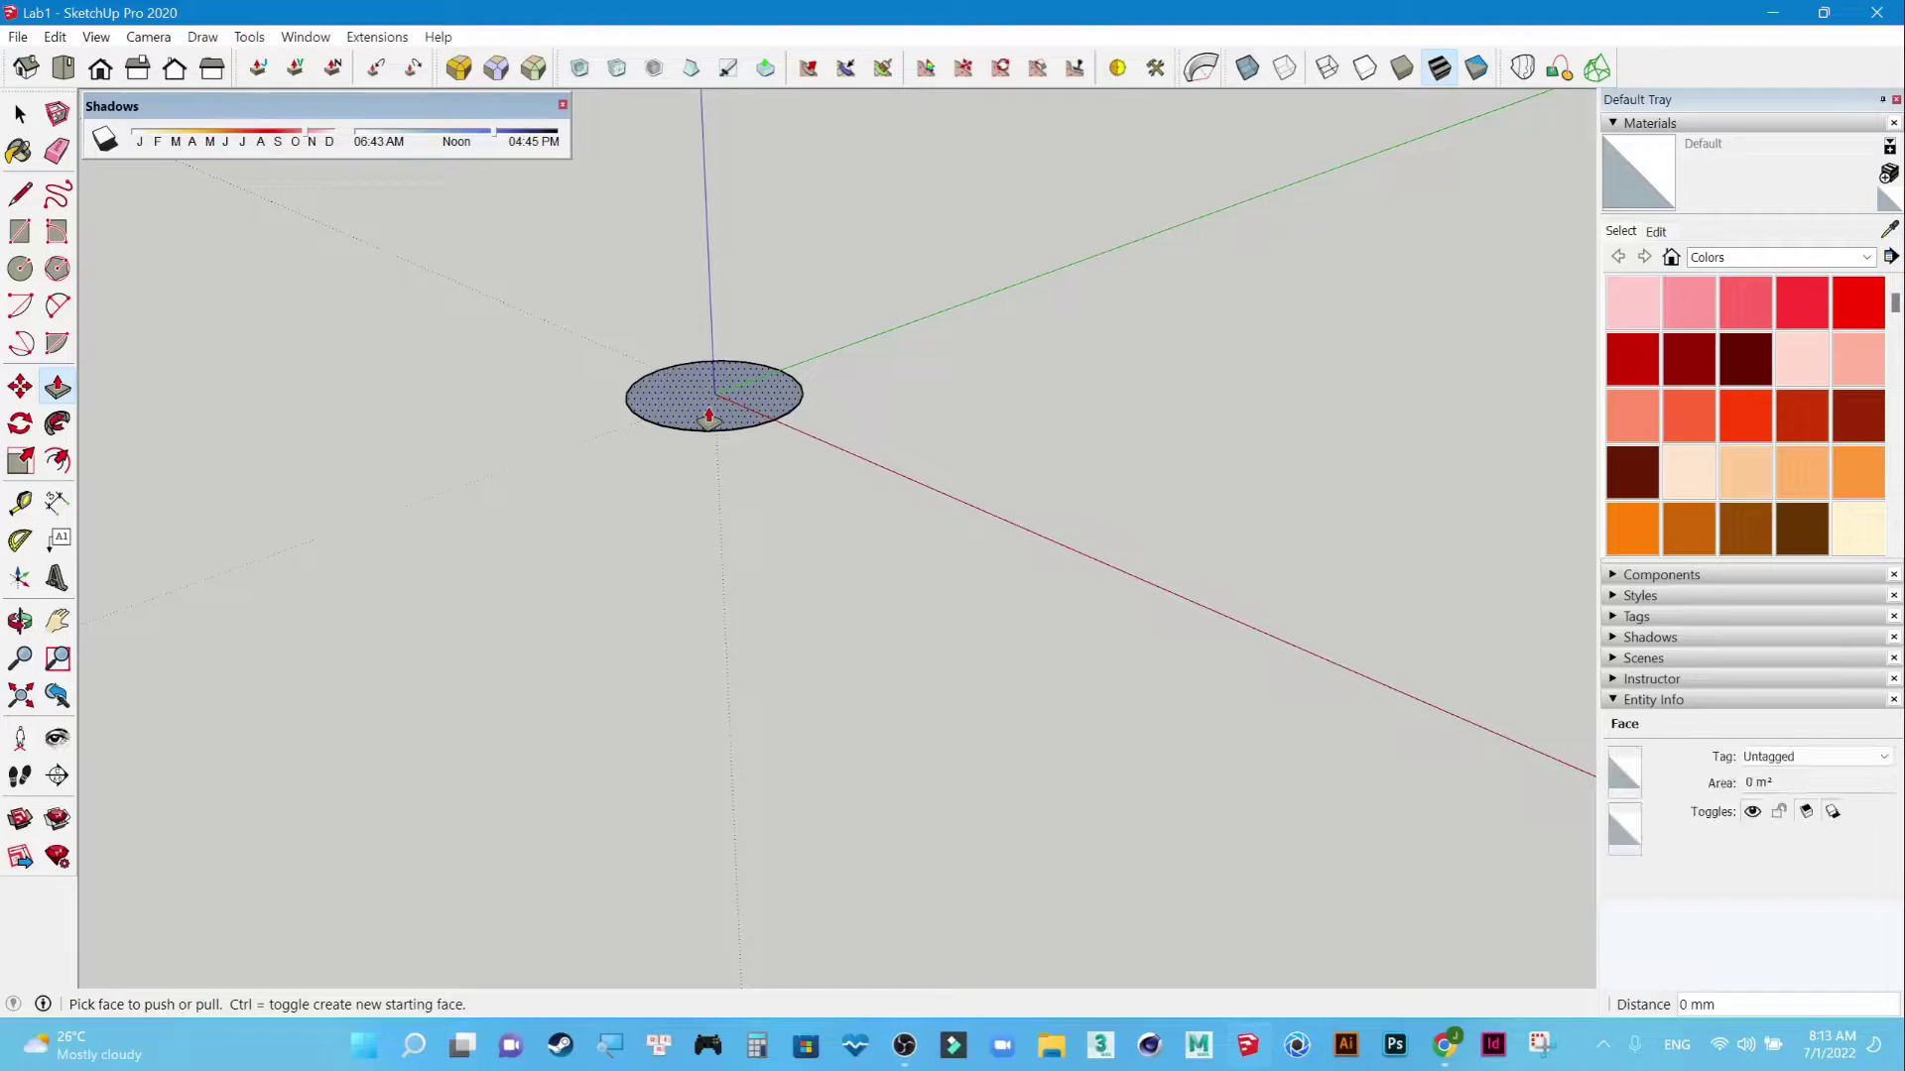
scroll(708, 415, "down", 2)
scroll(709, 413, "down", 1)
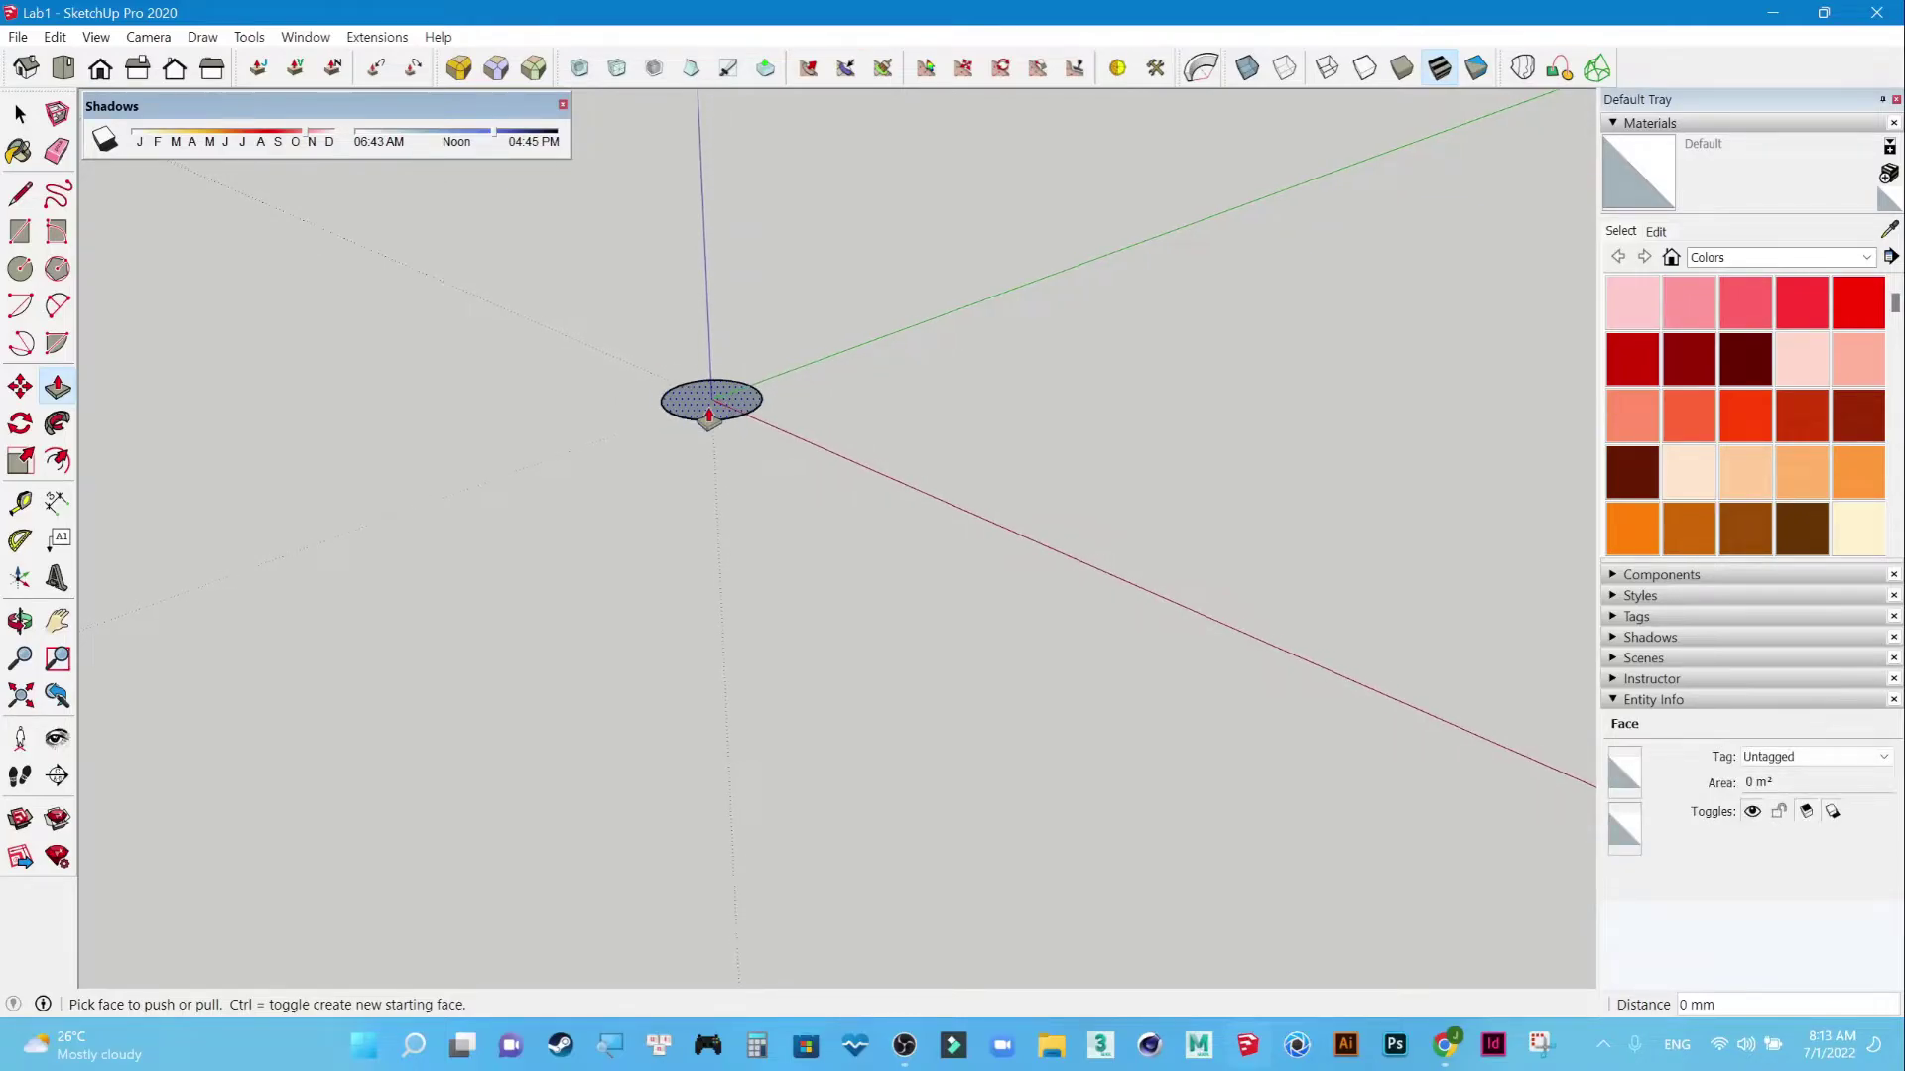
scroll(710, 410, "down", 3)
scroll(712, 408, "down", 1)
scroll(711, 408, "down", 1)
middle_click_drag(712, 408, 752, 863)
scroll(751, 863, "up", 2)
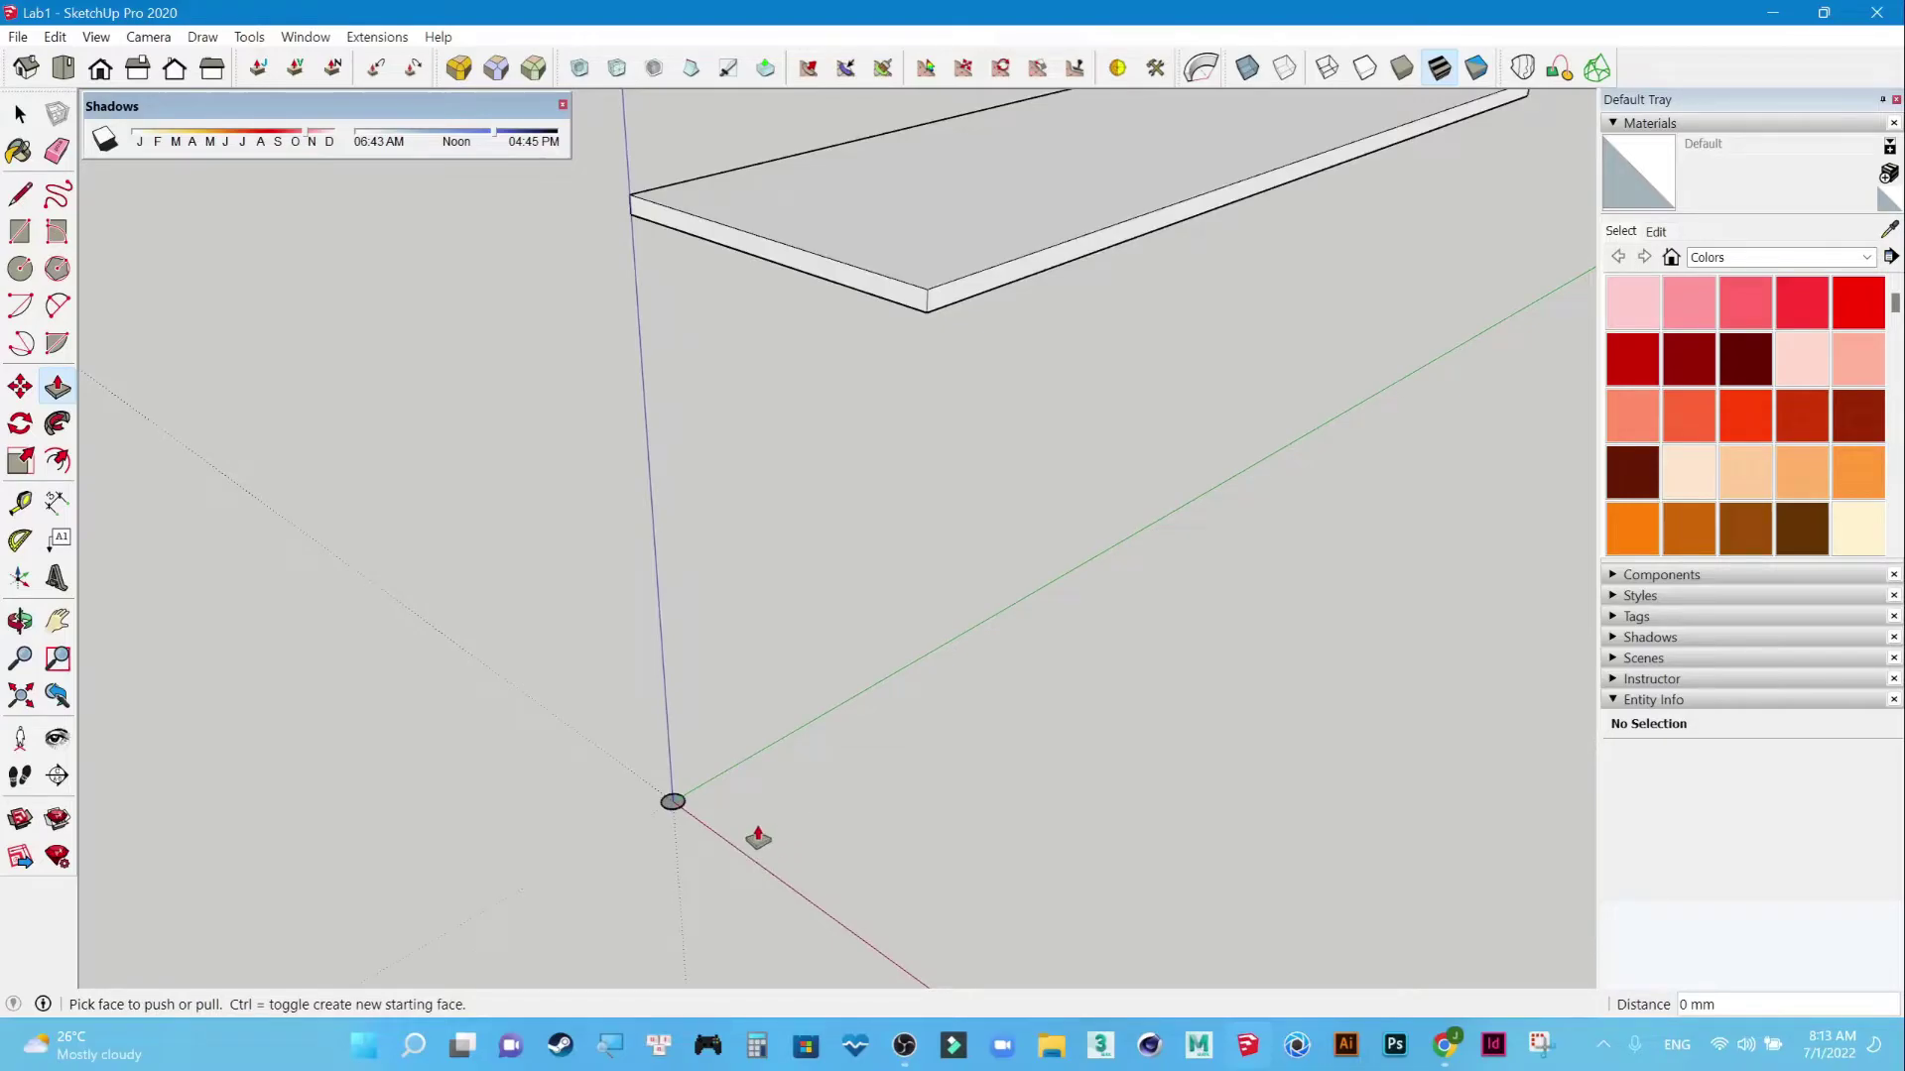
Pull the origin circle up 750 mm into a cylindrical leg meeting the tabletop.
left_click(674, 806)
mouse_move(674, 806)
left_mouse_down()
mouse_move(851, 367)
mouse_move(914, 341)
mouse_move(863, 331)
mouse_move(842, 297)
left_mouse_up()
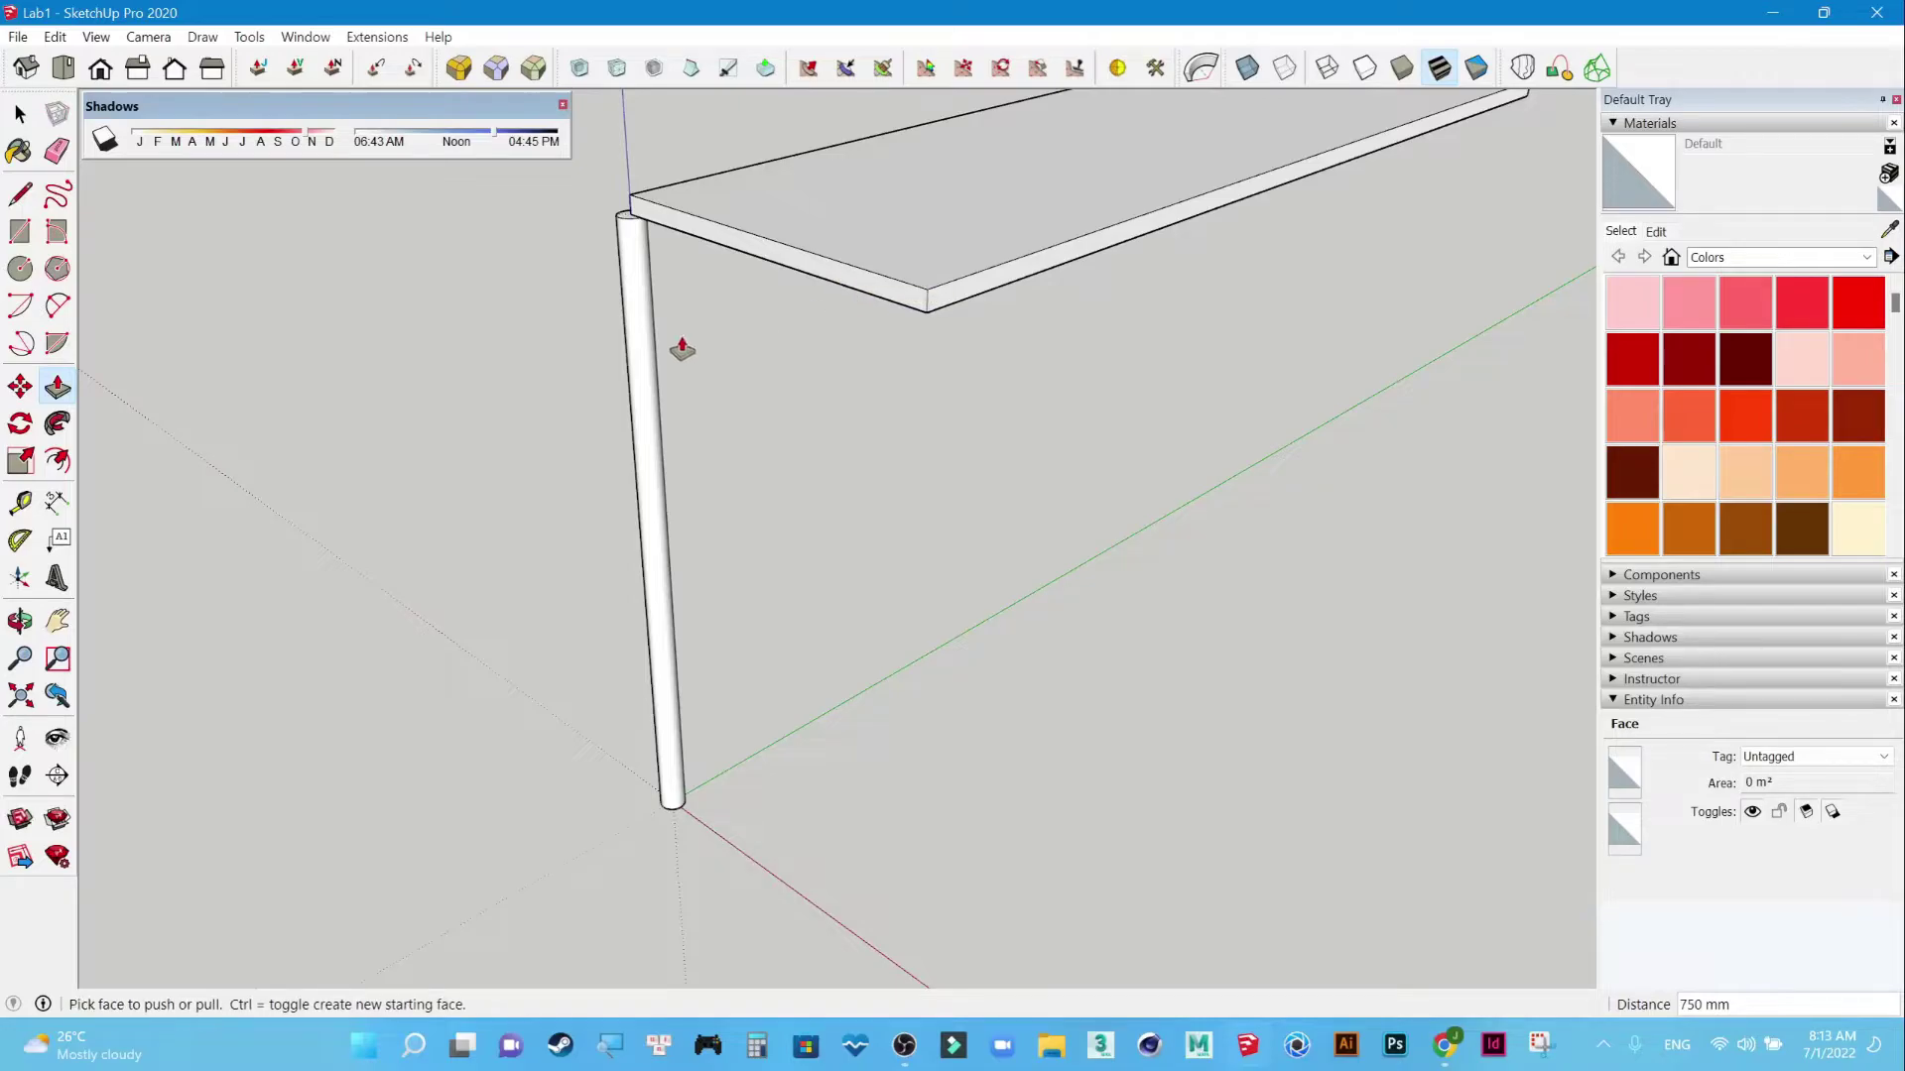
left_click(20, 114)
mouse_move(710, 687)
middle_mouse_down()
mouse_move(1097, 668)
mouse_move(1352, 443)
mouse_move(991, 557)
mouse_move(561, 319)
mouse_move(961, 693)
mouse_move(1275, 765)
mouse_move(1233, 723)
mouse_move(626, 723)
mouse_move(829, 515)
mouse_move(1070, 594)
middle_mouse_up()
scroll(875, 637, "down", 2)
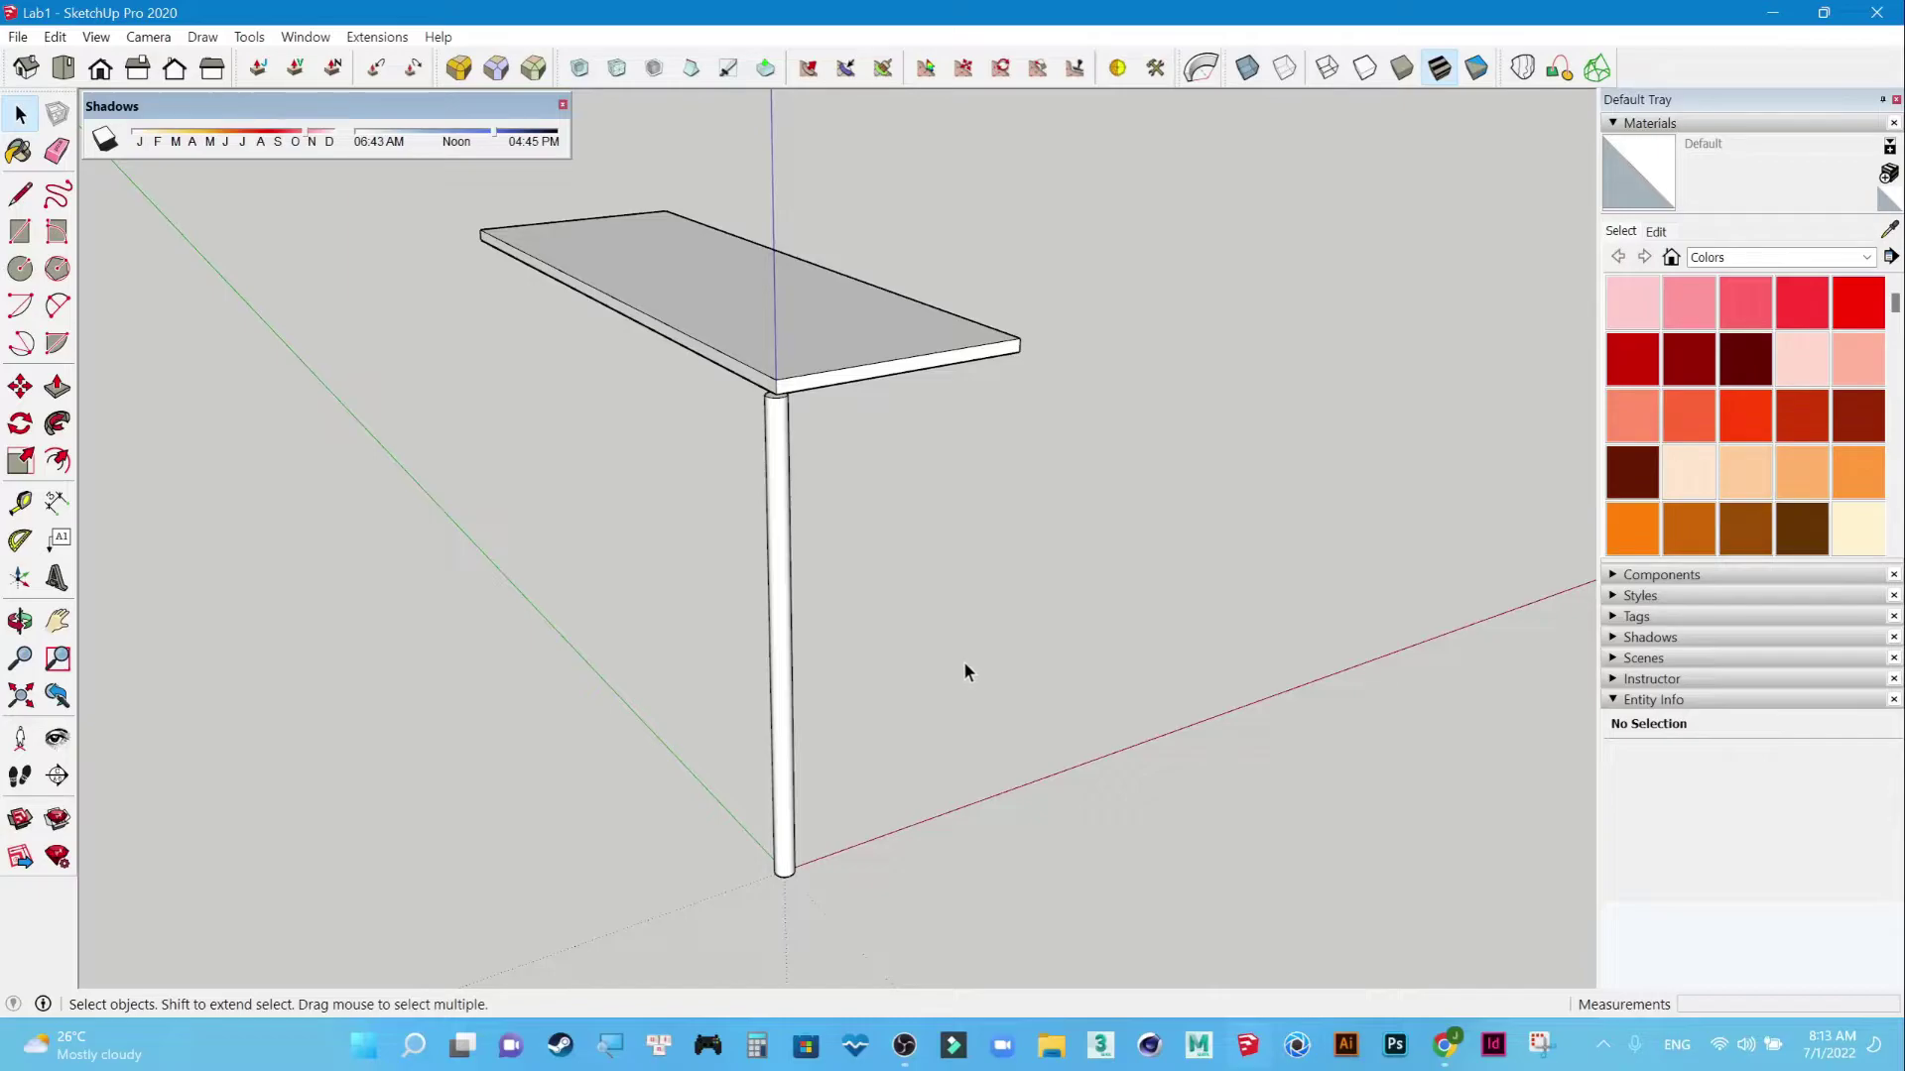
mouse_move(1026, 653)
middle_mouse_down()
mouse_move(799, 705)
mouse_move(450, 646)
mouse_move(705, 742)
middle_mouse_up()
mouse_move(872, 734)
middle_mouse_down()
mouse_move(805, 714)
mouse_move(1212, 659)
mouse_move(1161, 541)
mouse_move(1141, 629)
middle_mouse_up()
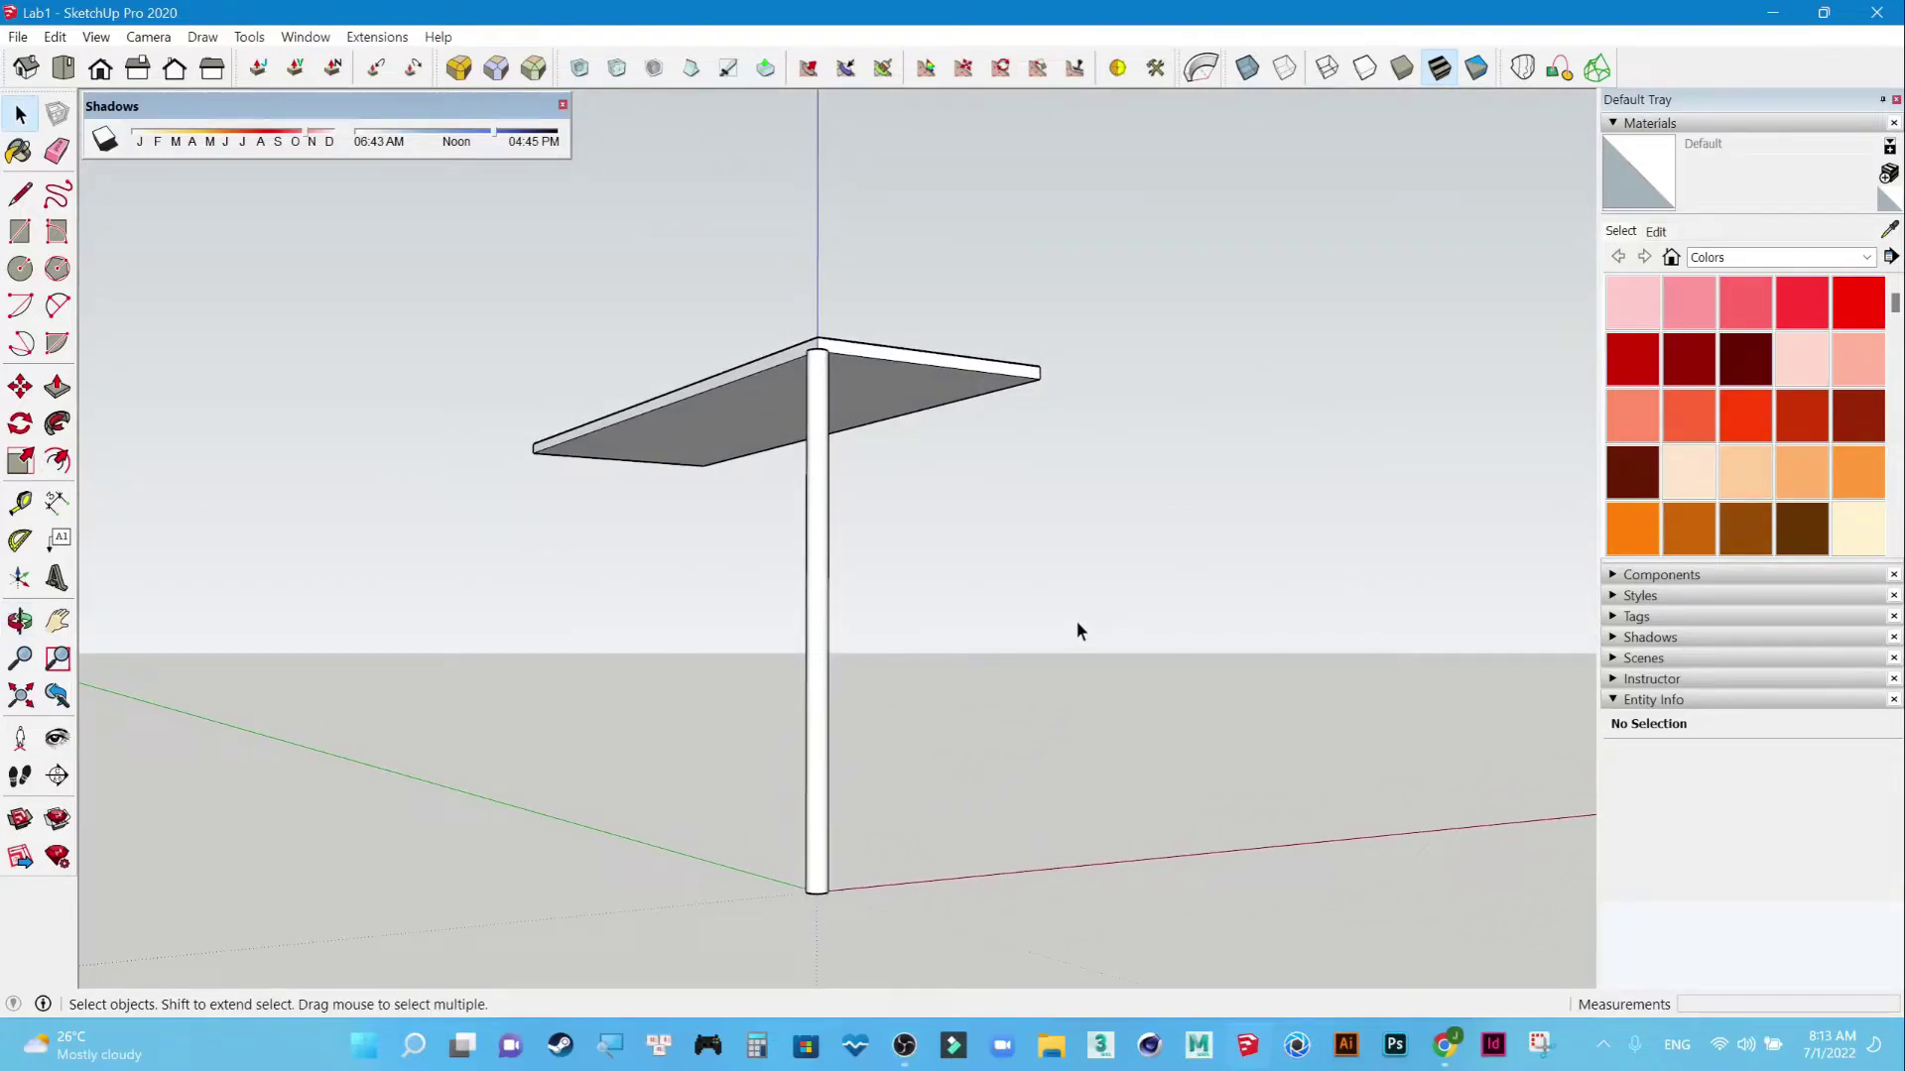
mouse_move(1077, 625)
middle_mouse_down()
mouse_move(1097, 565)
mouse_move(575, 777)
mouse_move(919, 800)
mouse_move(794, 616)
middle_mouse_up()
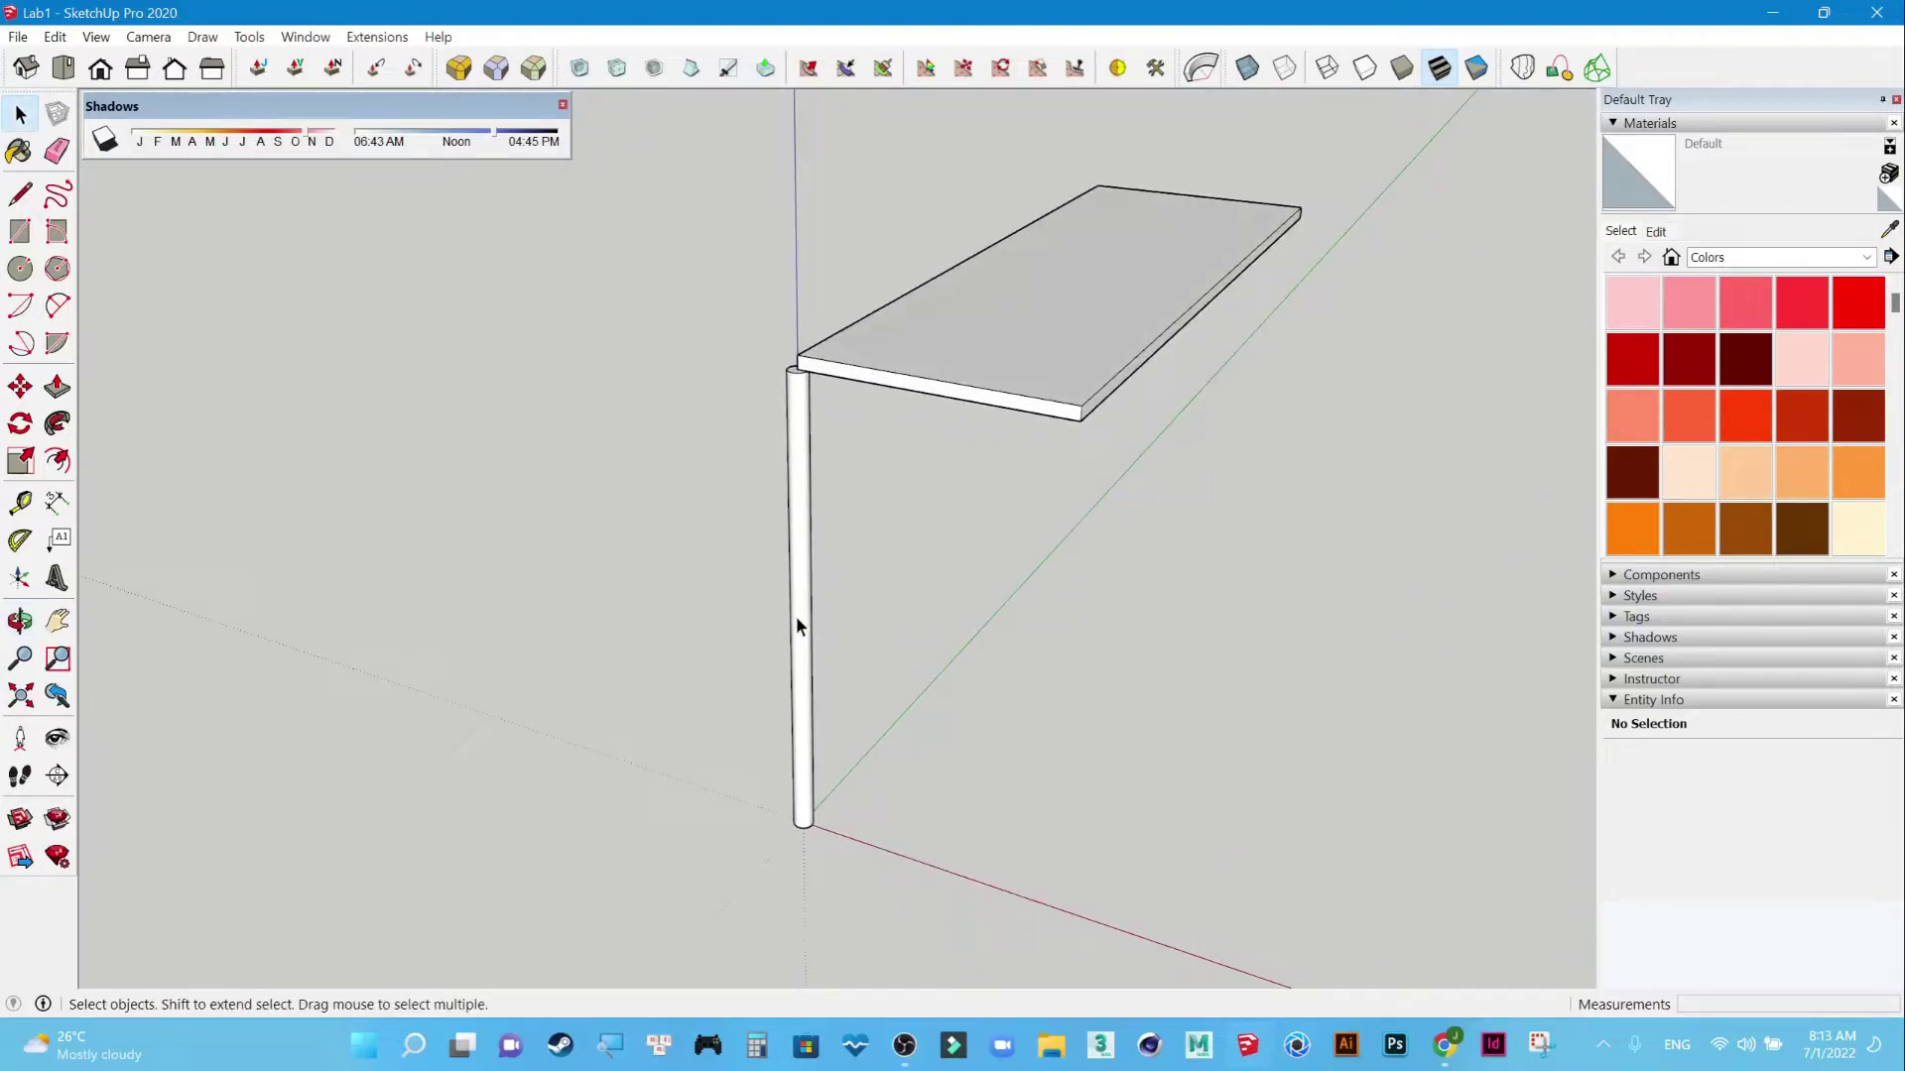
Select all of the cylindrical leg's geometry and make it a group.
left_click(976, 398)
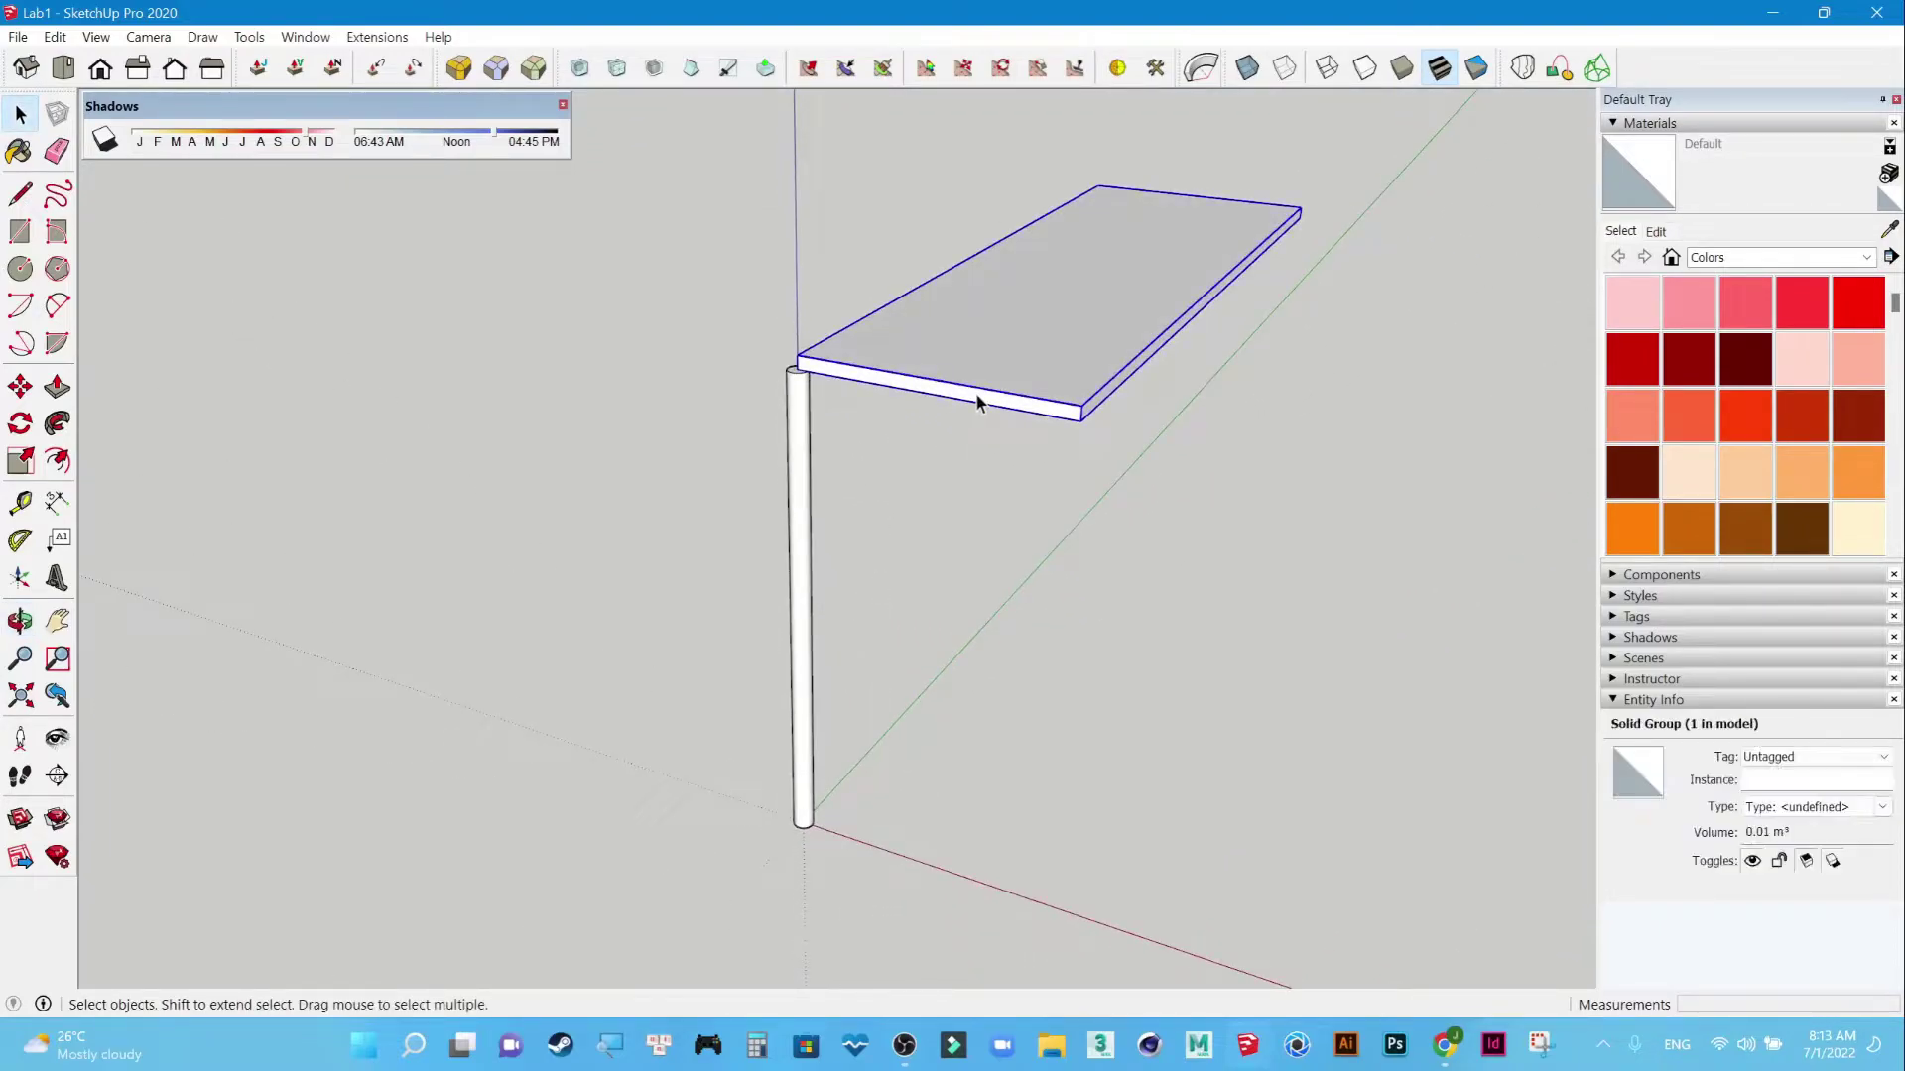
left_click(796, 501)
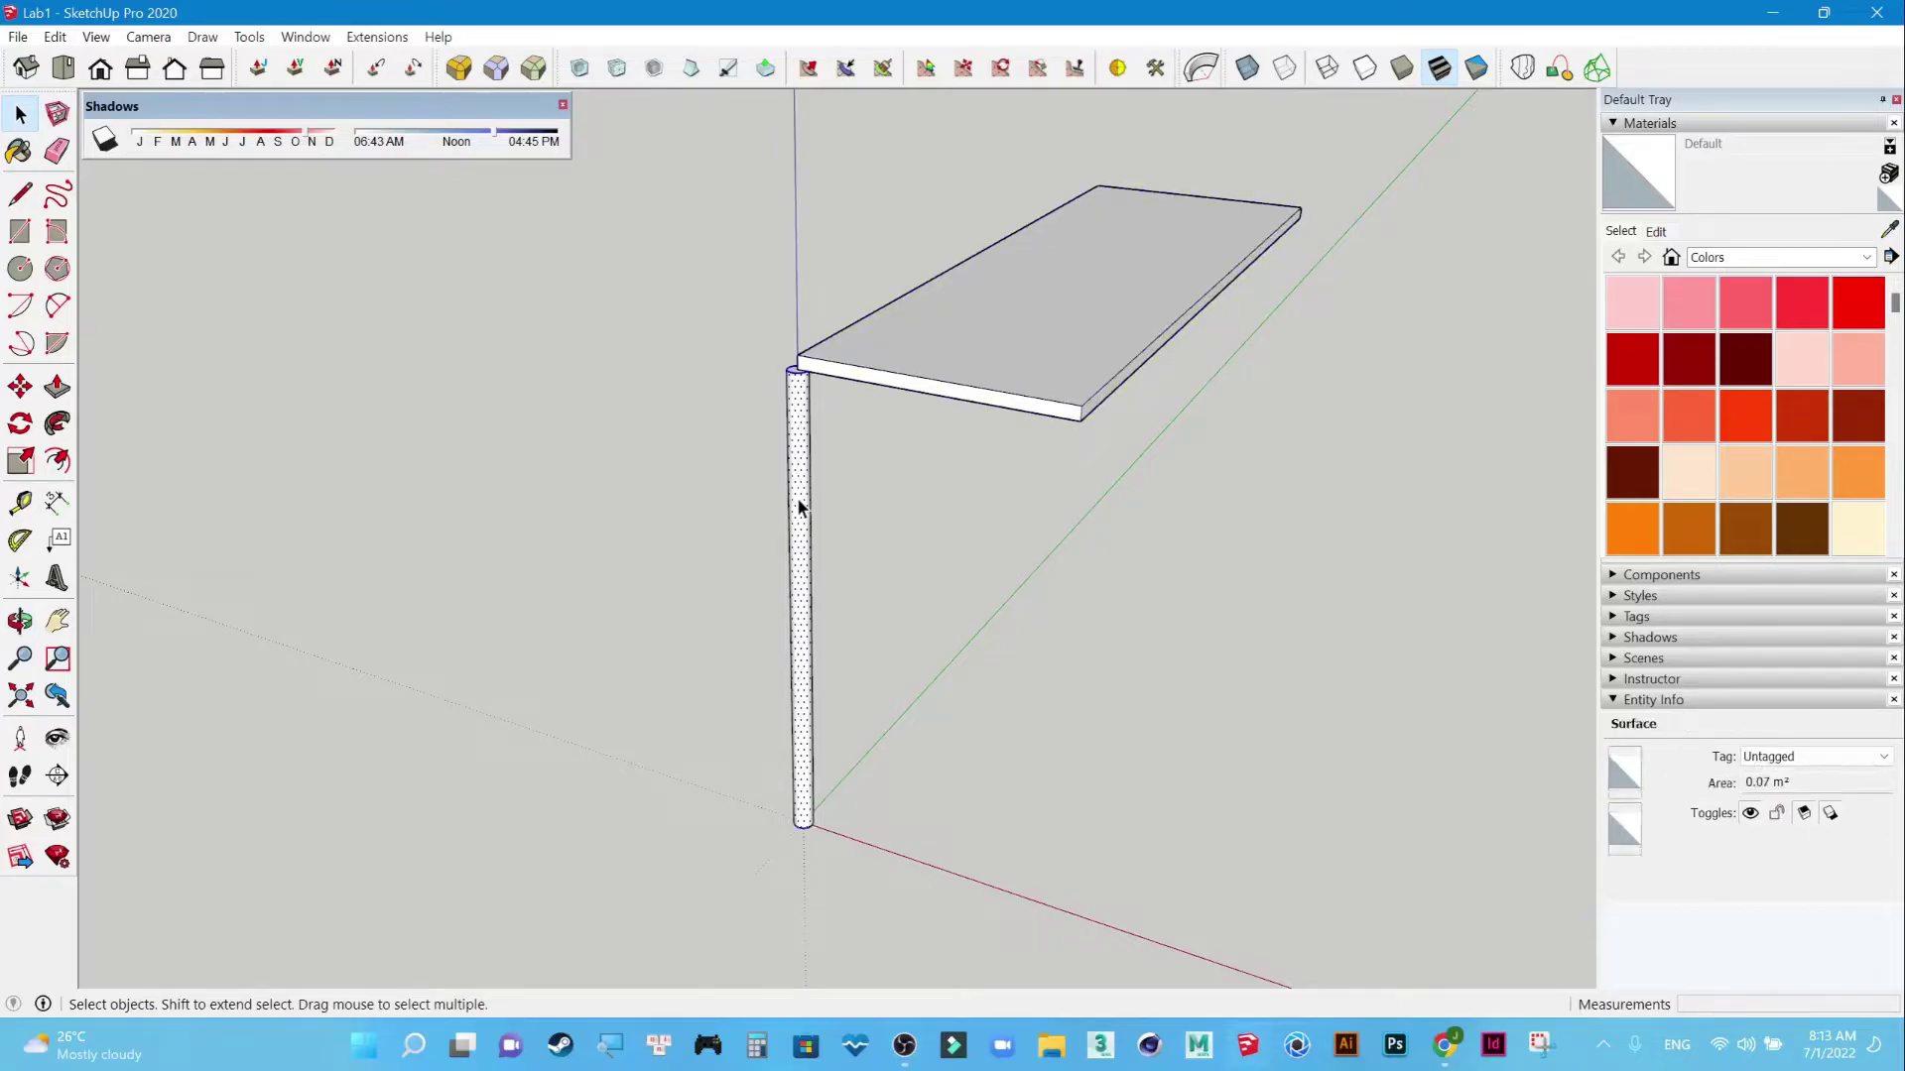
triple_click(799, 506)
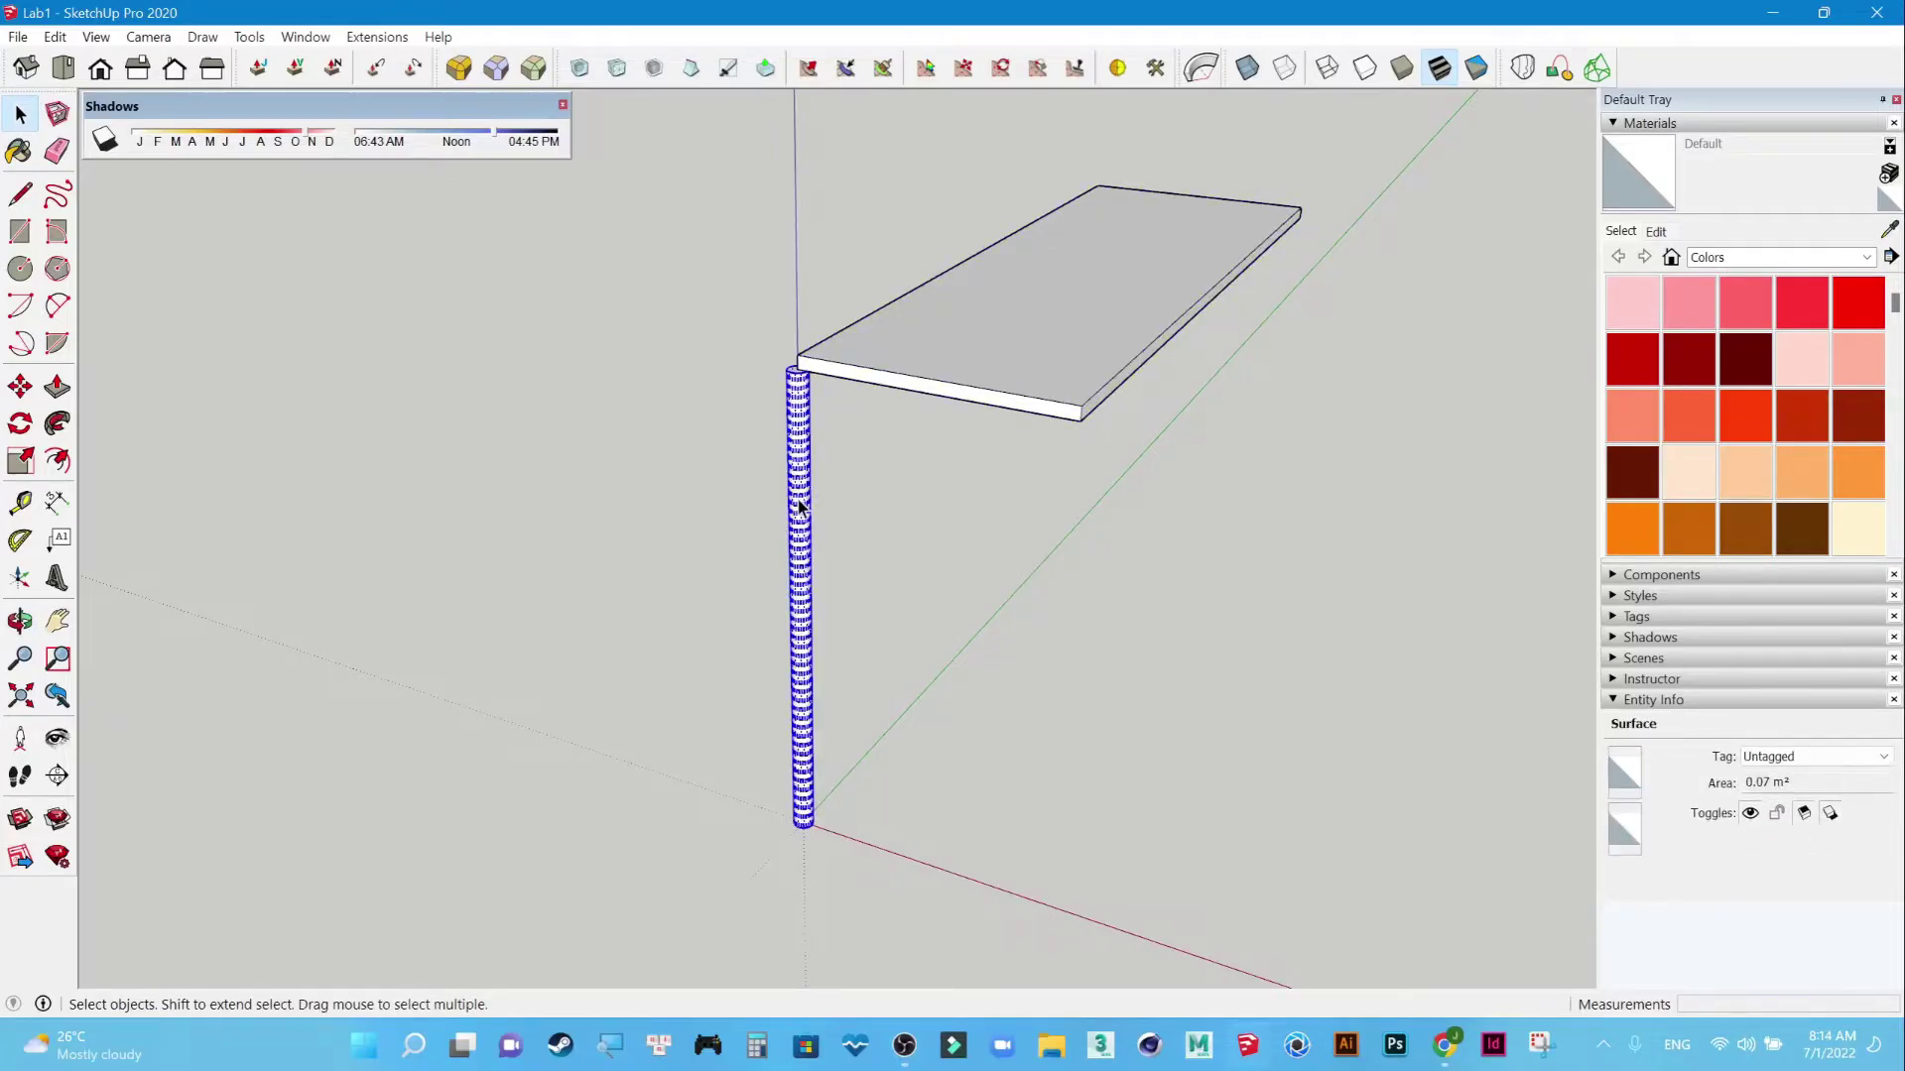
right_click(798, 507)
left_click(875, 704)
Orbit around the table, then switch to the standard Iso view.
mouse_move(861, 510)
middle_mouse_down()
mouse_move(1051, 645)
mouse_move(712, 494)
middle_mouse_up()
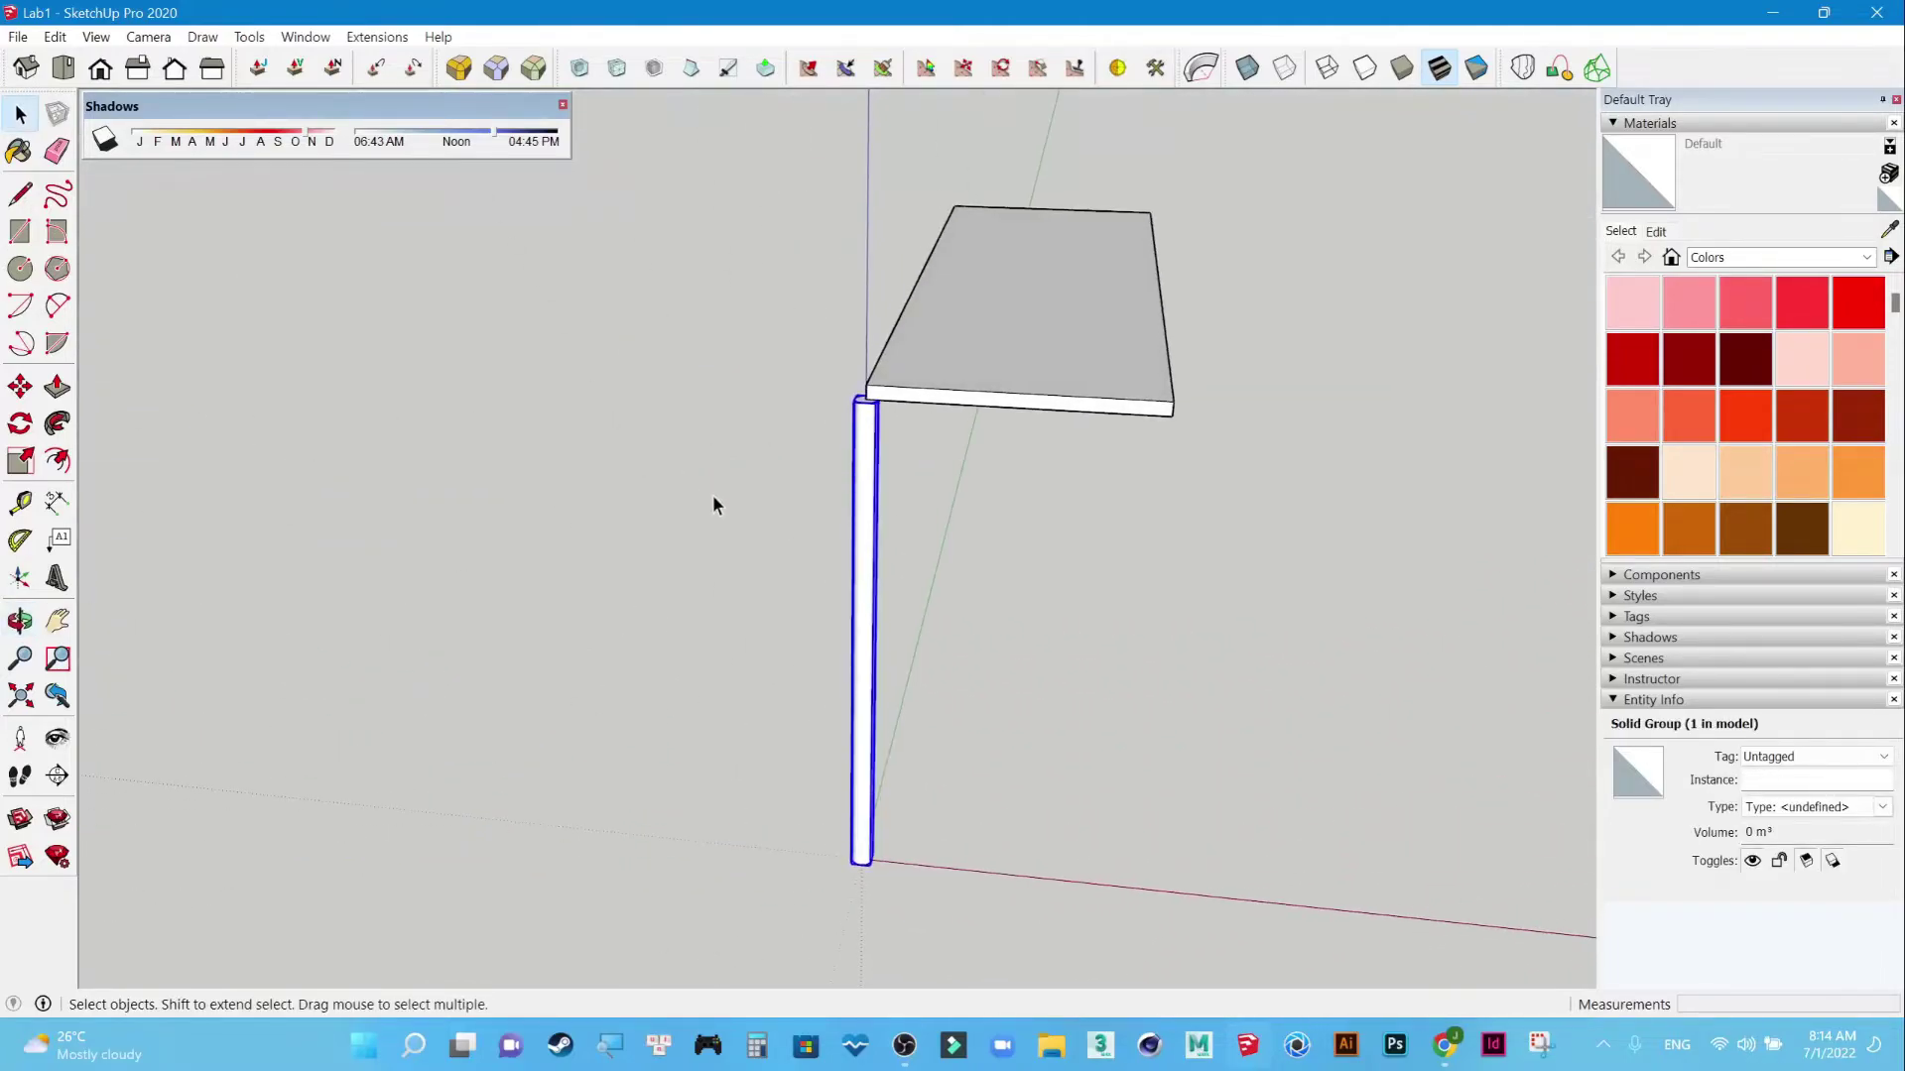
scroll(859, 486, "up", 2)
mouse_move(859, 486)
middle_mouse_down()
mouse_move(876, 536)
mouse_move(1148, 714)
mouse_move(999, 374)
mouse_move(724, 550)
mouse_move(1254, 629)
mouse_move(893, 408)
mouse_move(902, 501)
mouse_move(700, 437)
middle_mouse_up()
scroll(702, 435, "down", 3)
scroll(701, 436, "down", 2)
mouse_move(808, 472)
middle_mouse_down()
mouse_move(911, 518)
mouse_move(1174, 553)
middle_mouse_up()
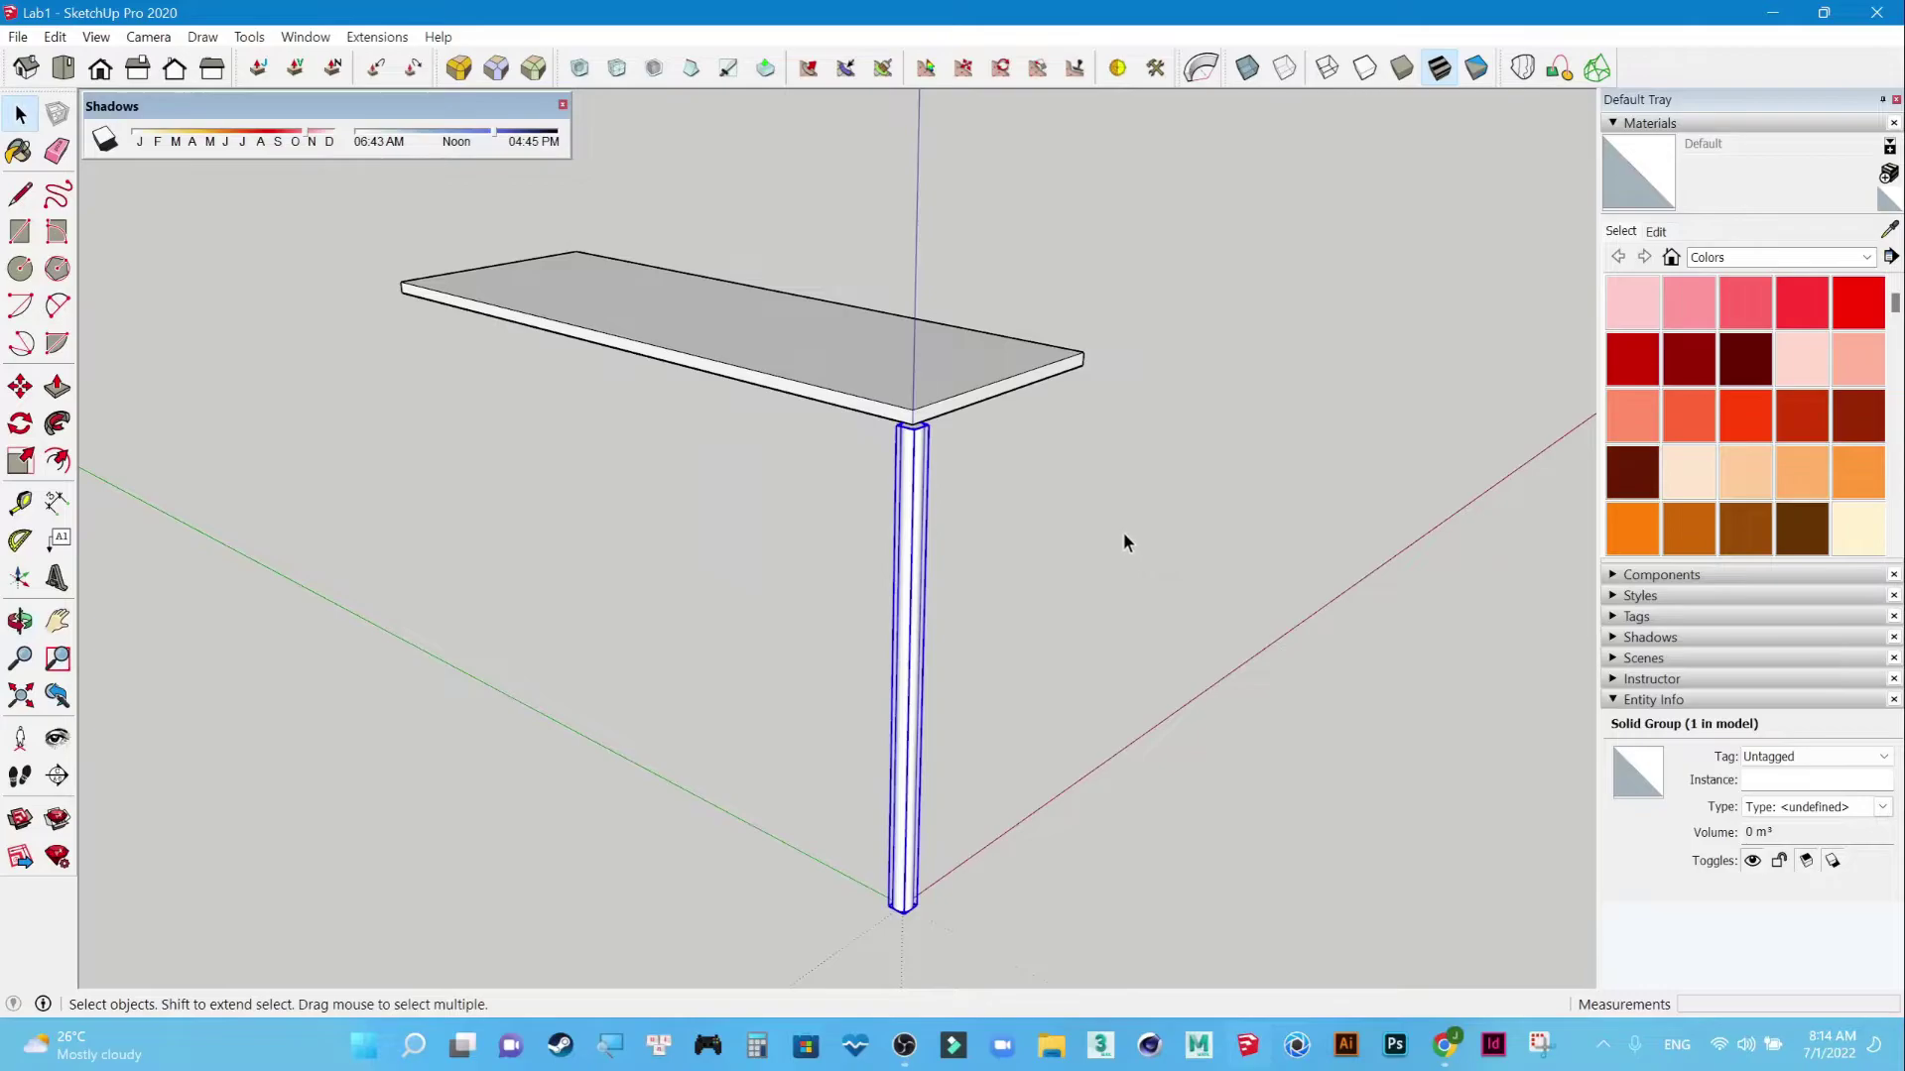
left_click(25, 67)
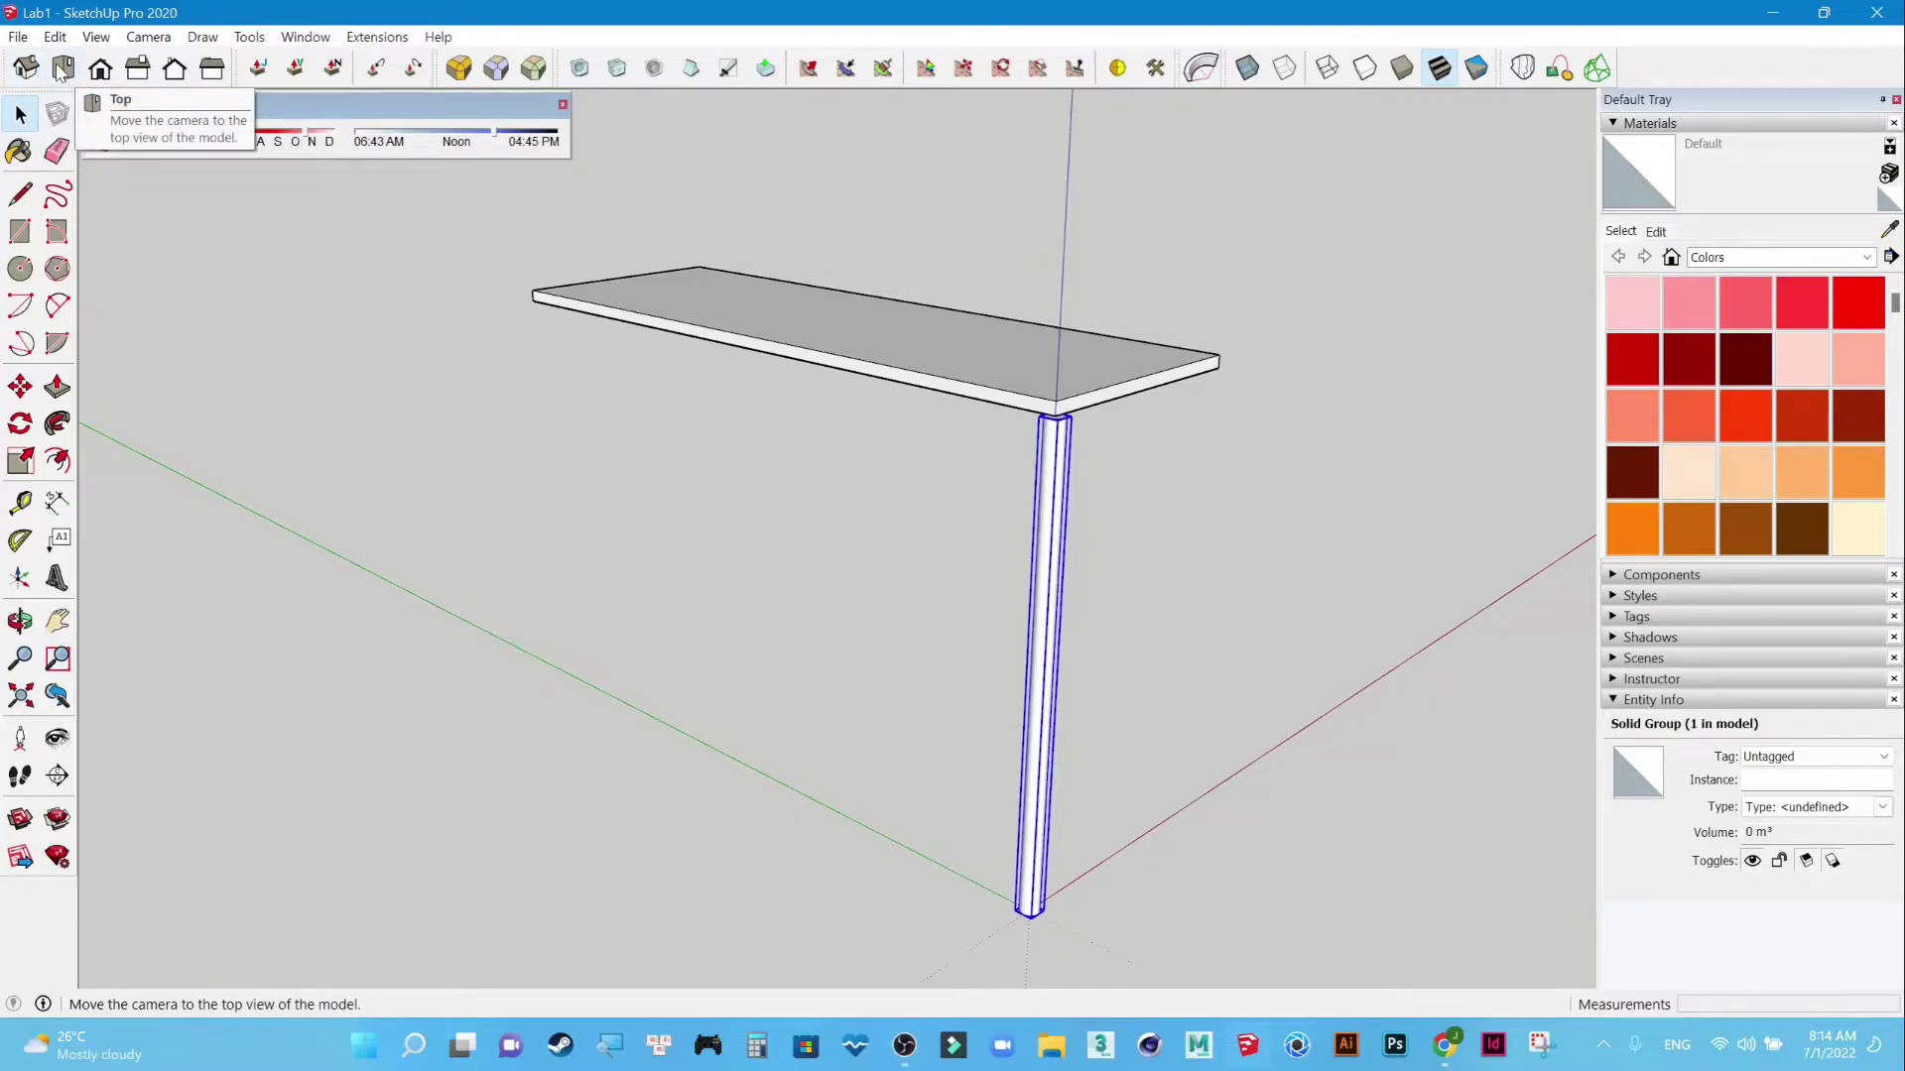
View the model from the Top, Front, Right, Back and Left views in turn.
left_click(62, 69)
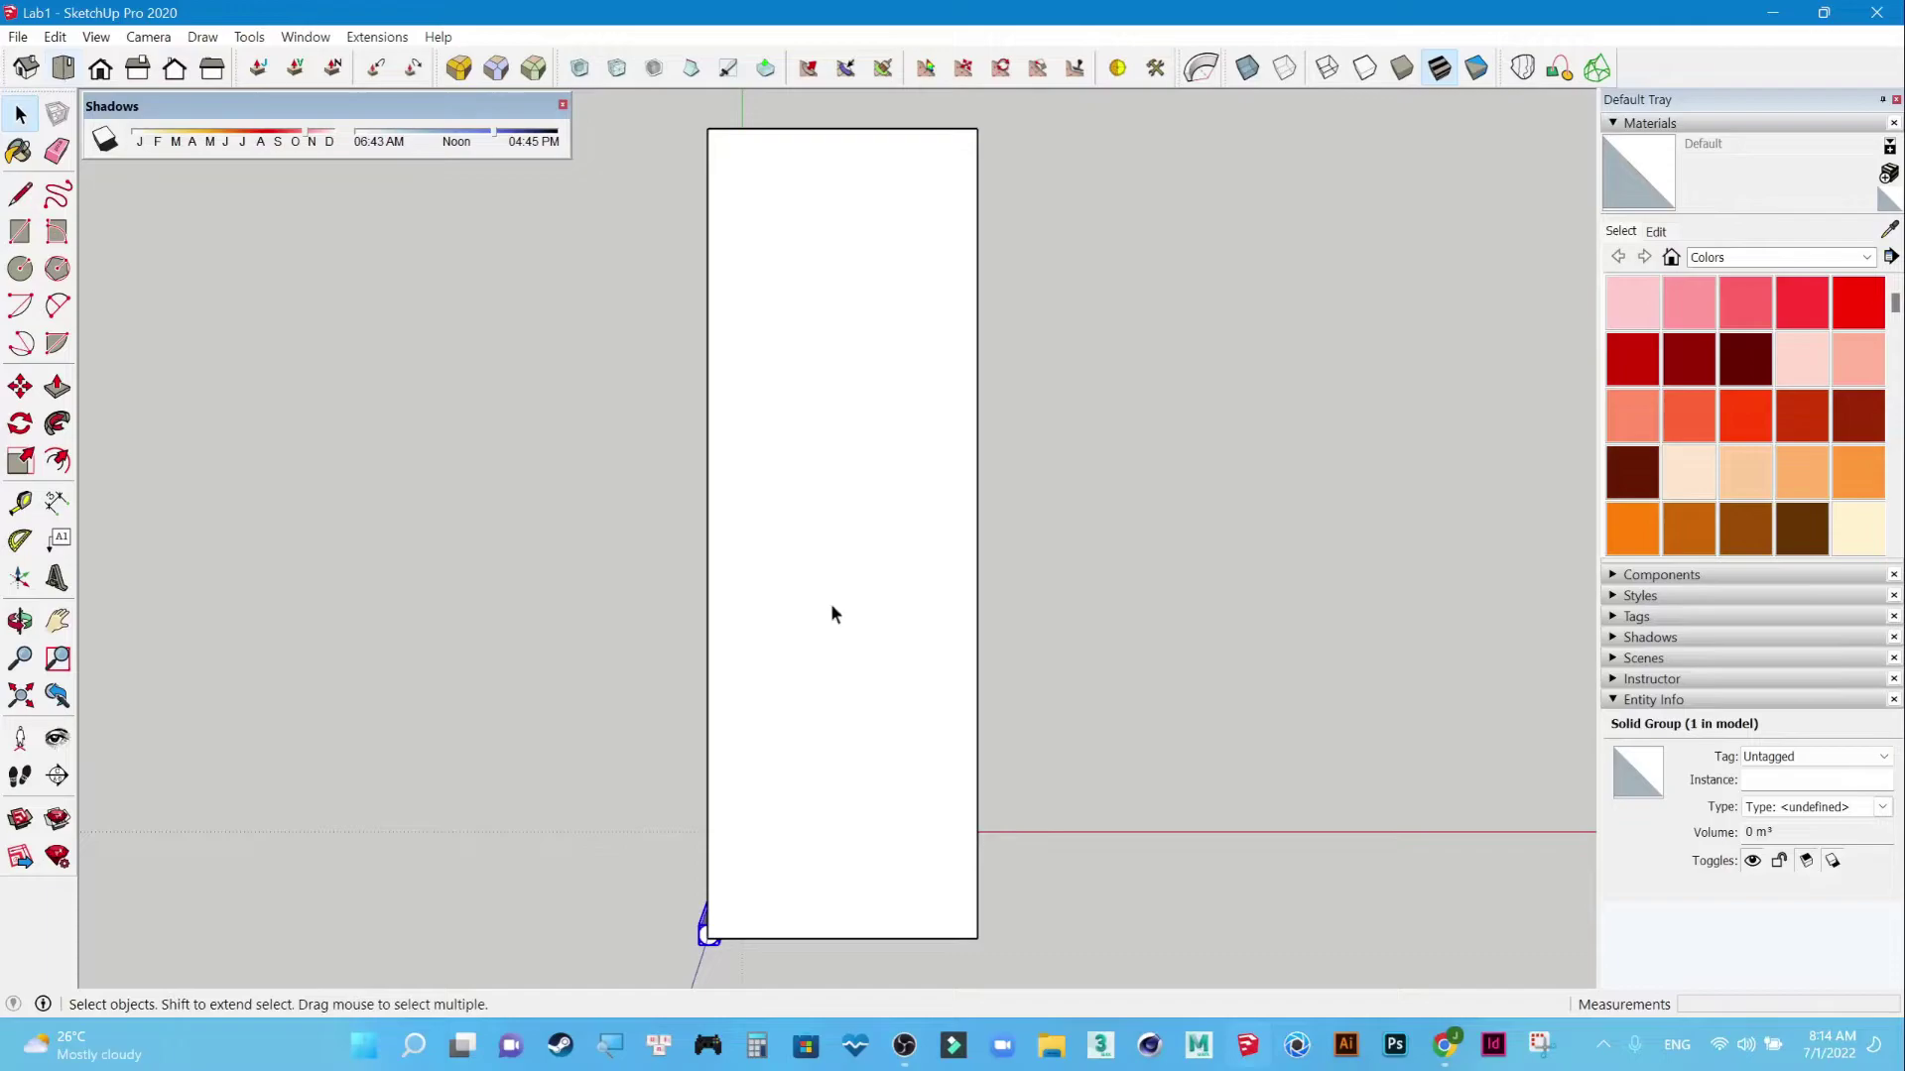
scroll(829, 510, "down", 1)
scroll(830, 510, "down", 4)
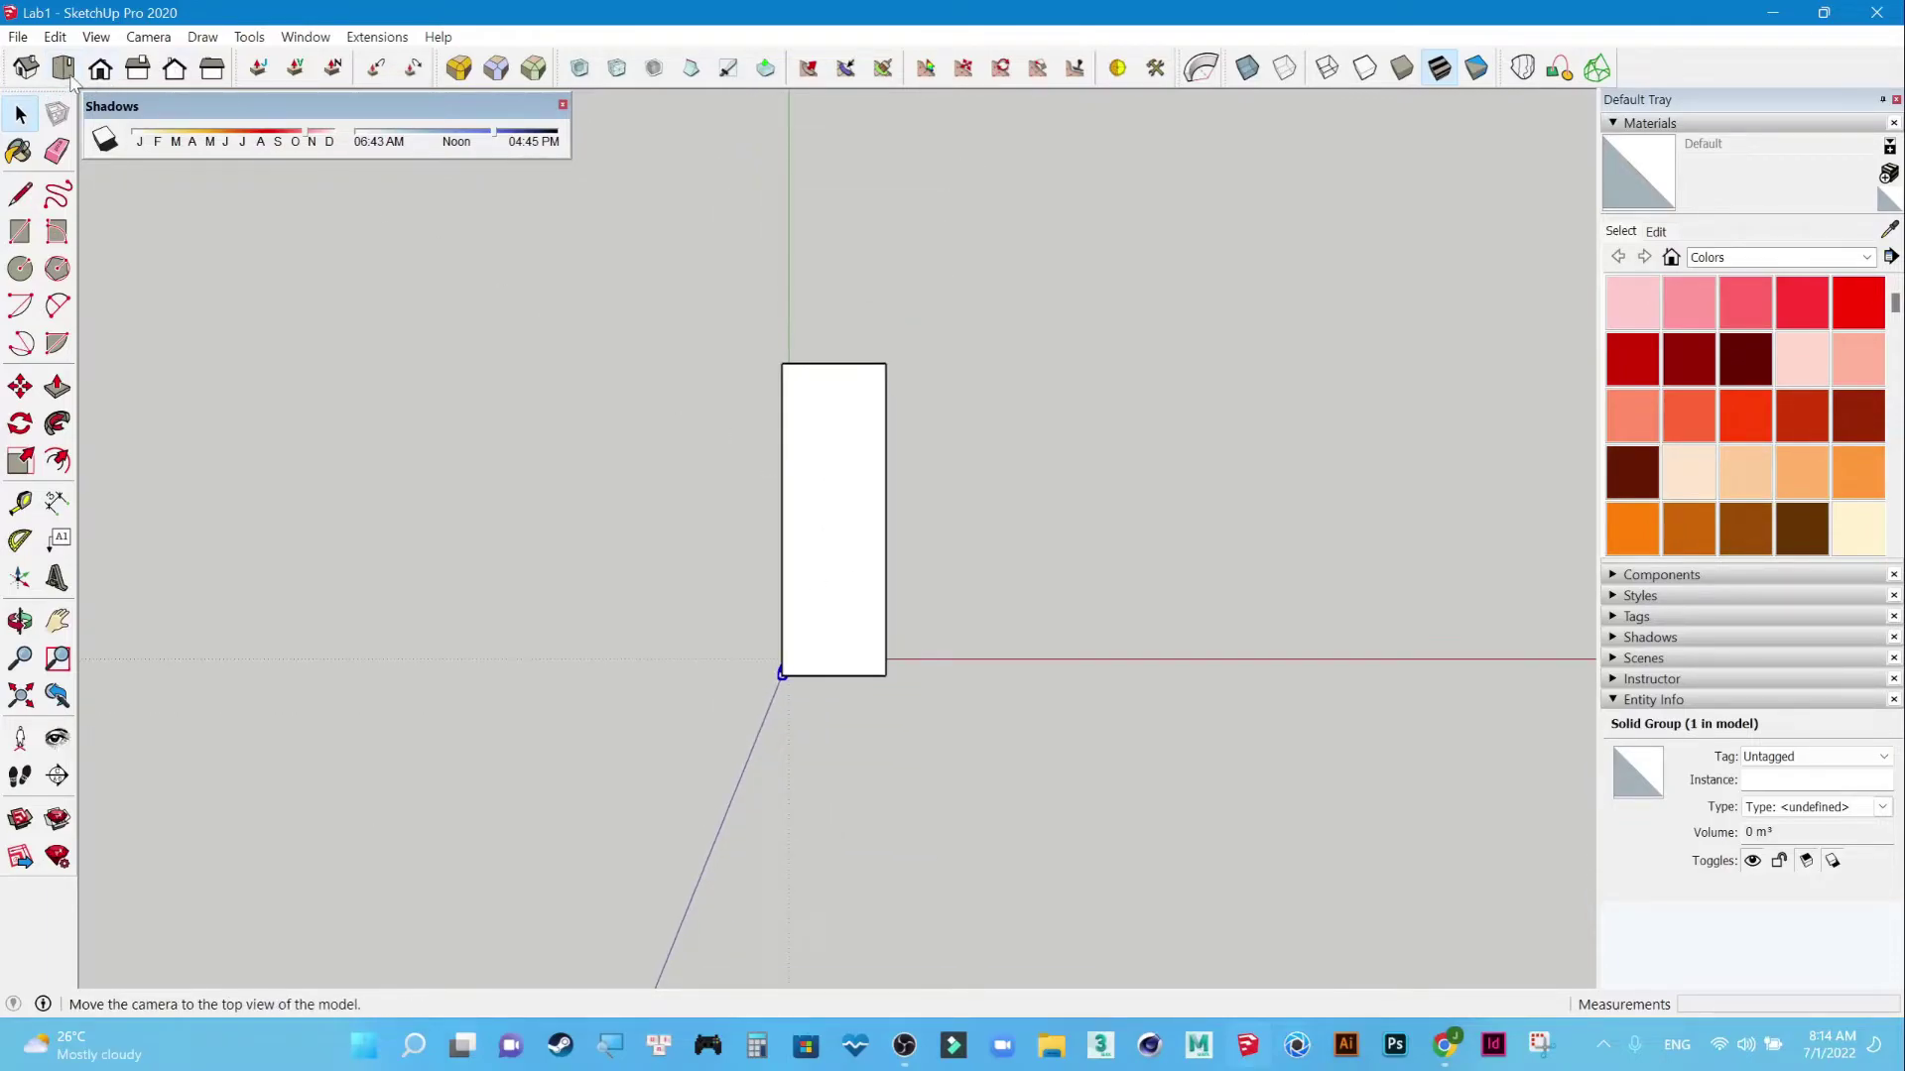
left_click(101, 70)
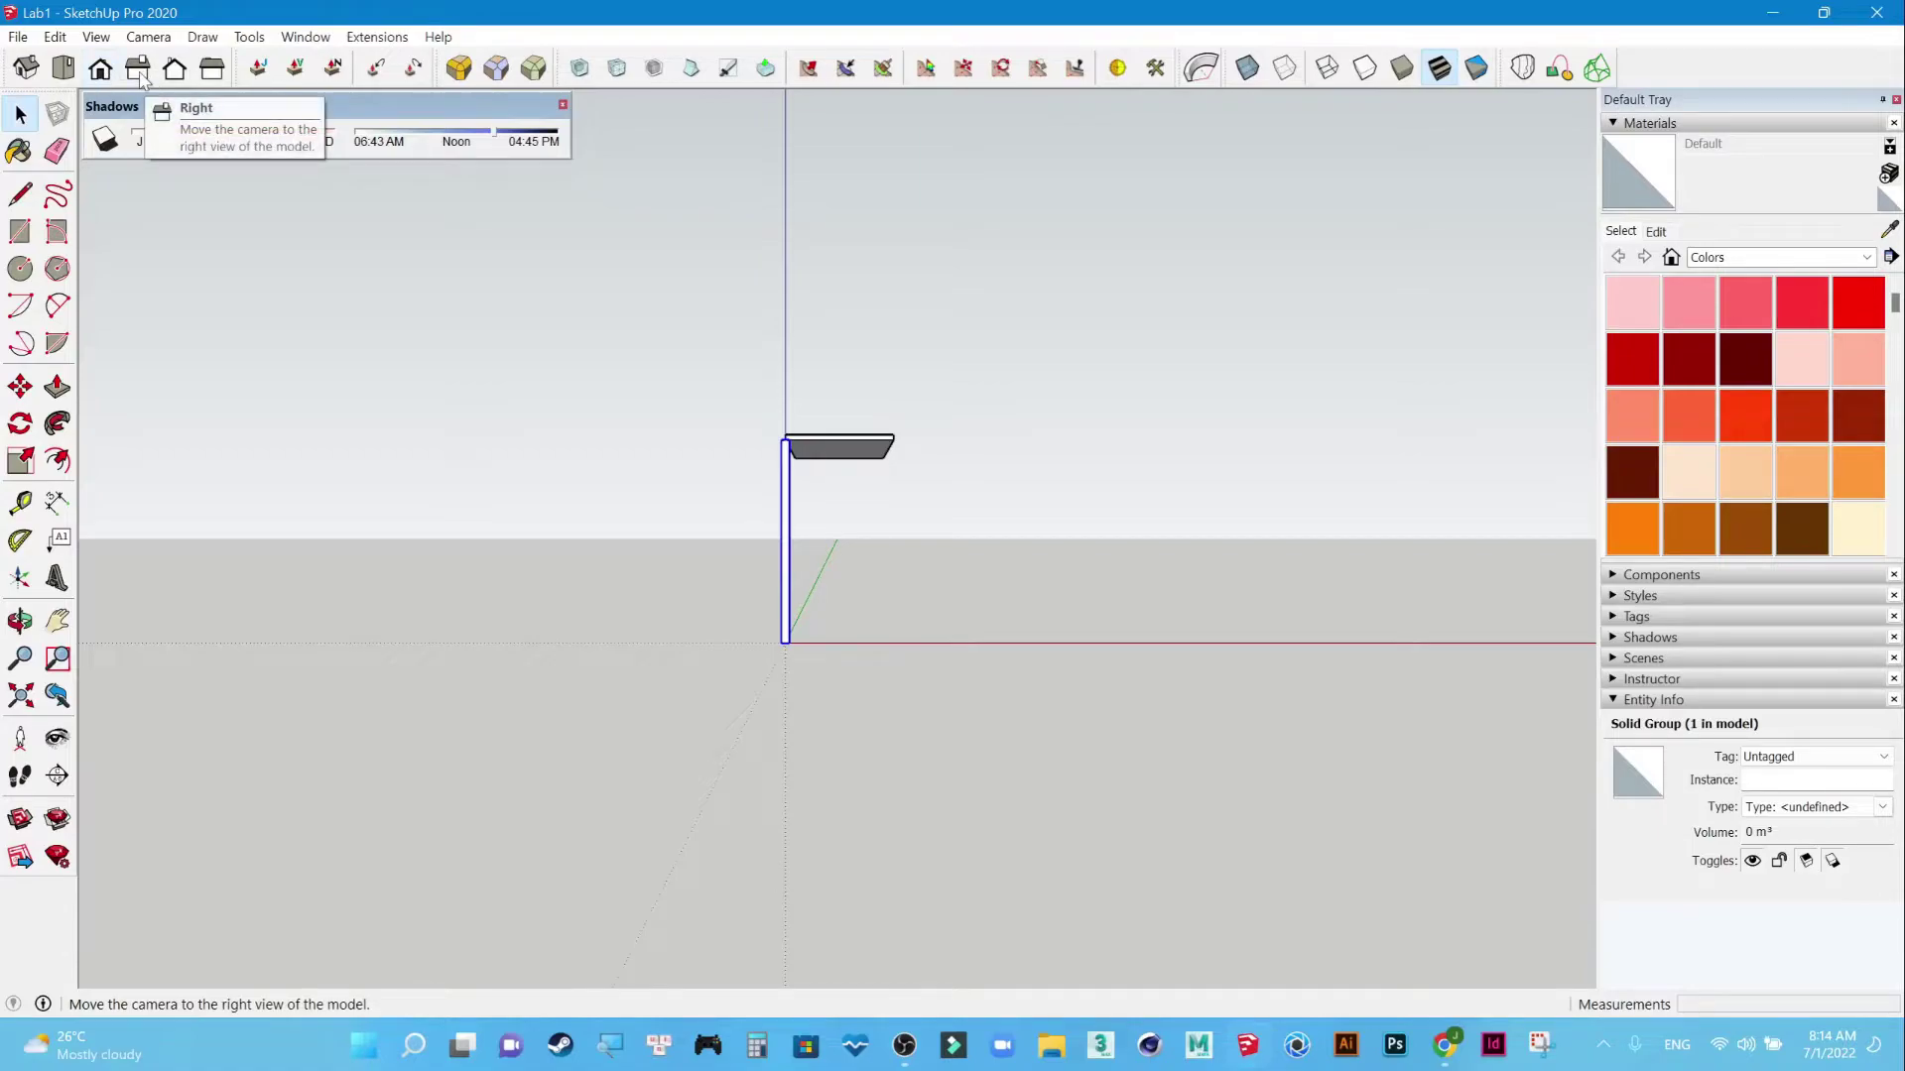
left_click(140, 75)
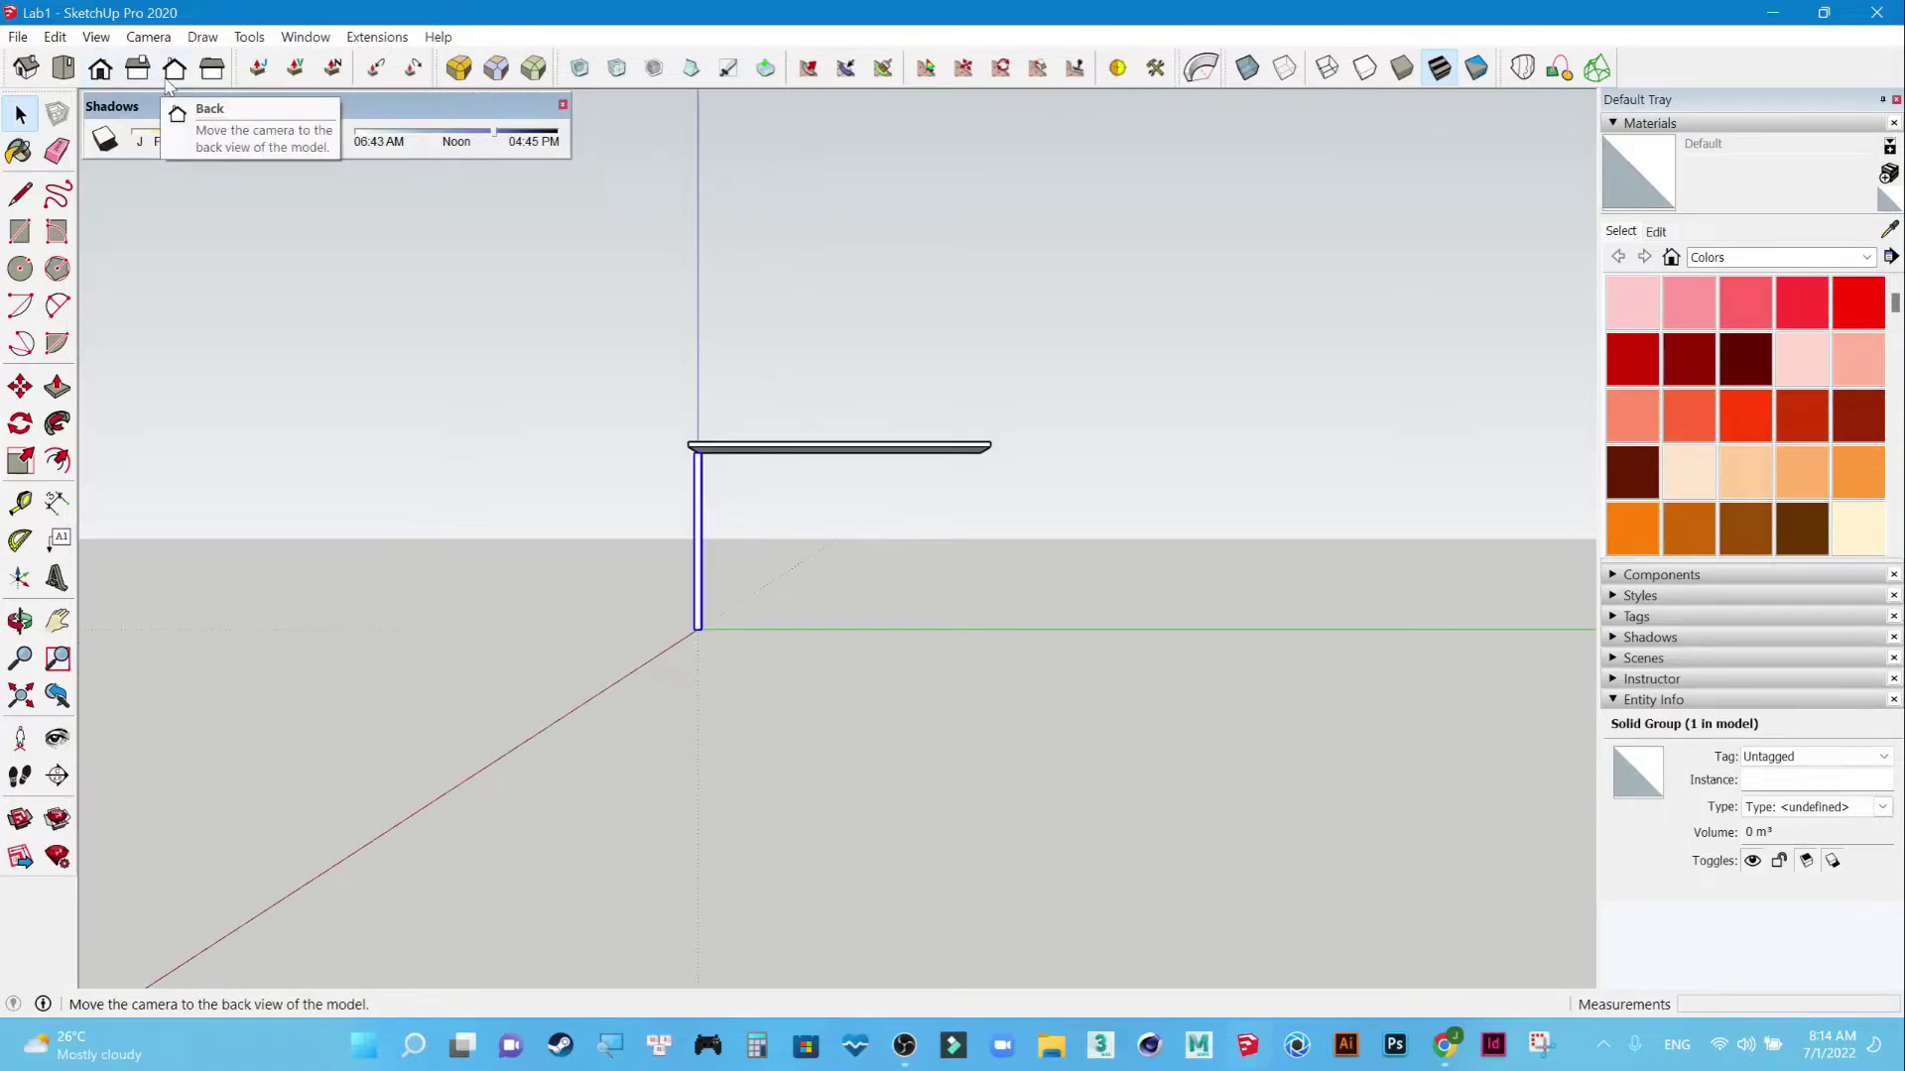
left_click(173, 72)
left_click(212, 71)
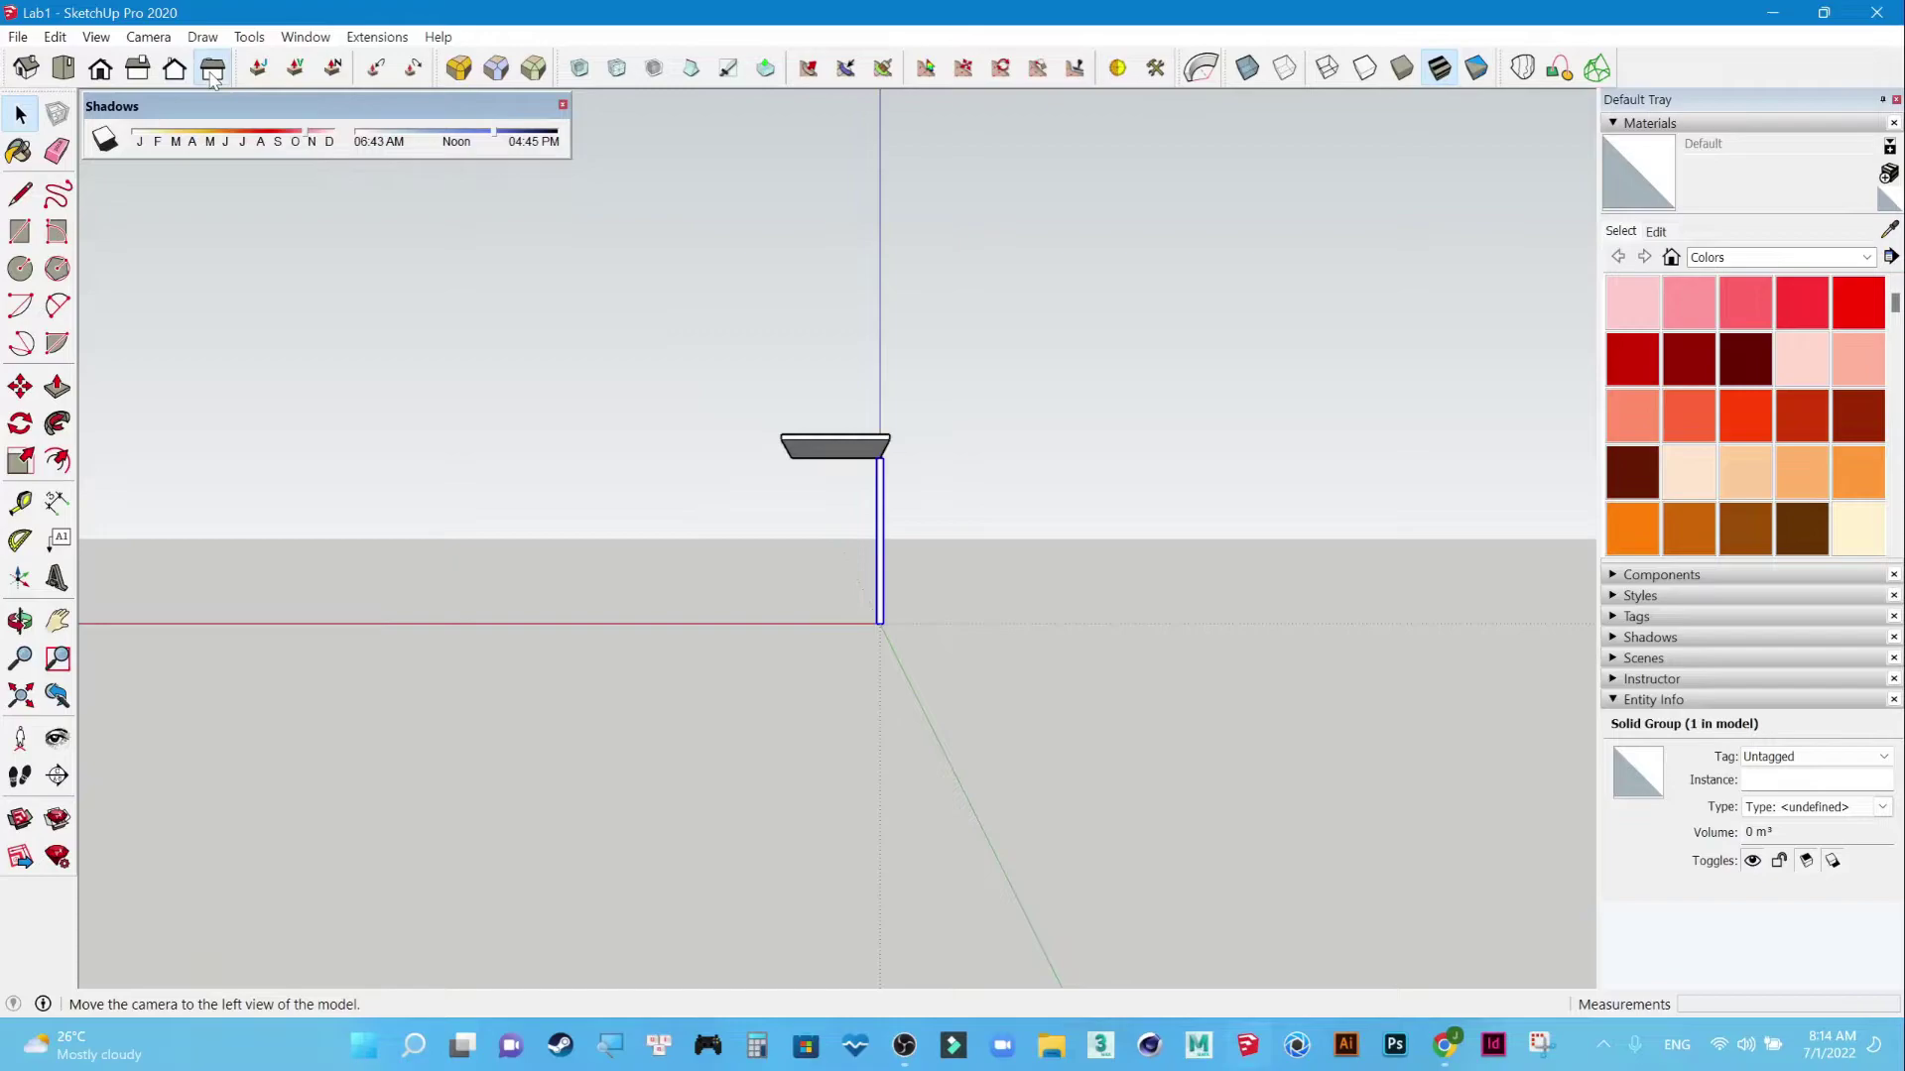
Return to the Top and then Front views, then orbit to an angled overhead view.
scroll(982, 486, "up", 2)
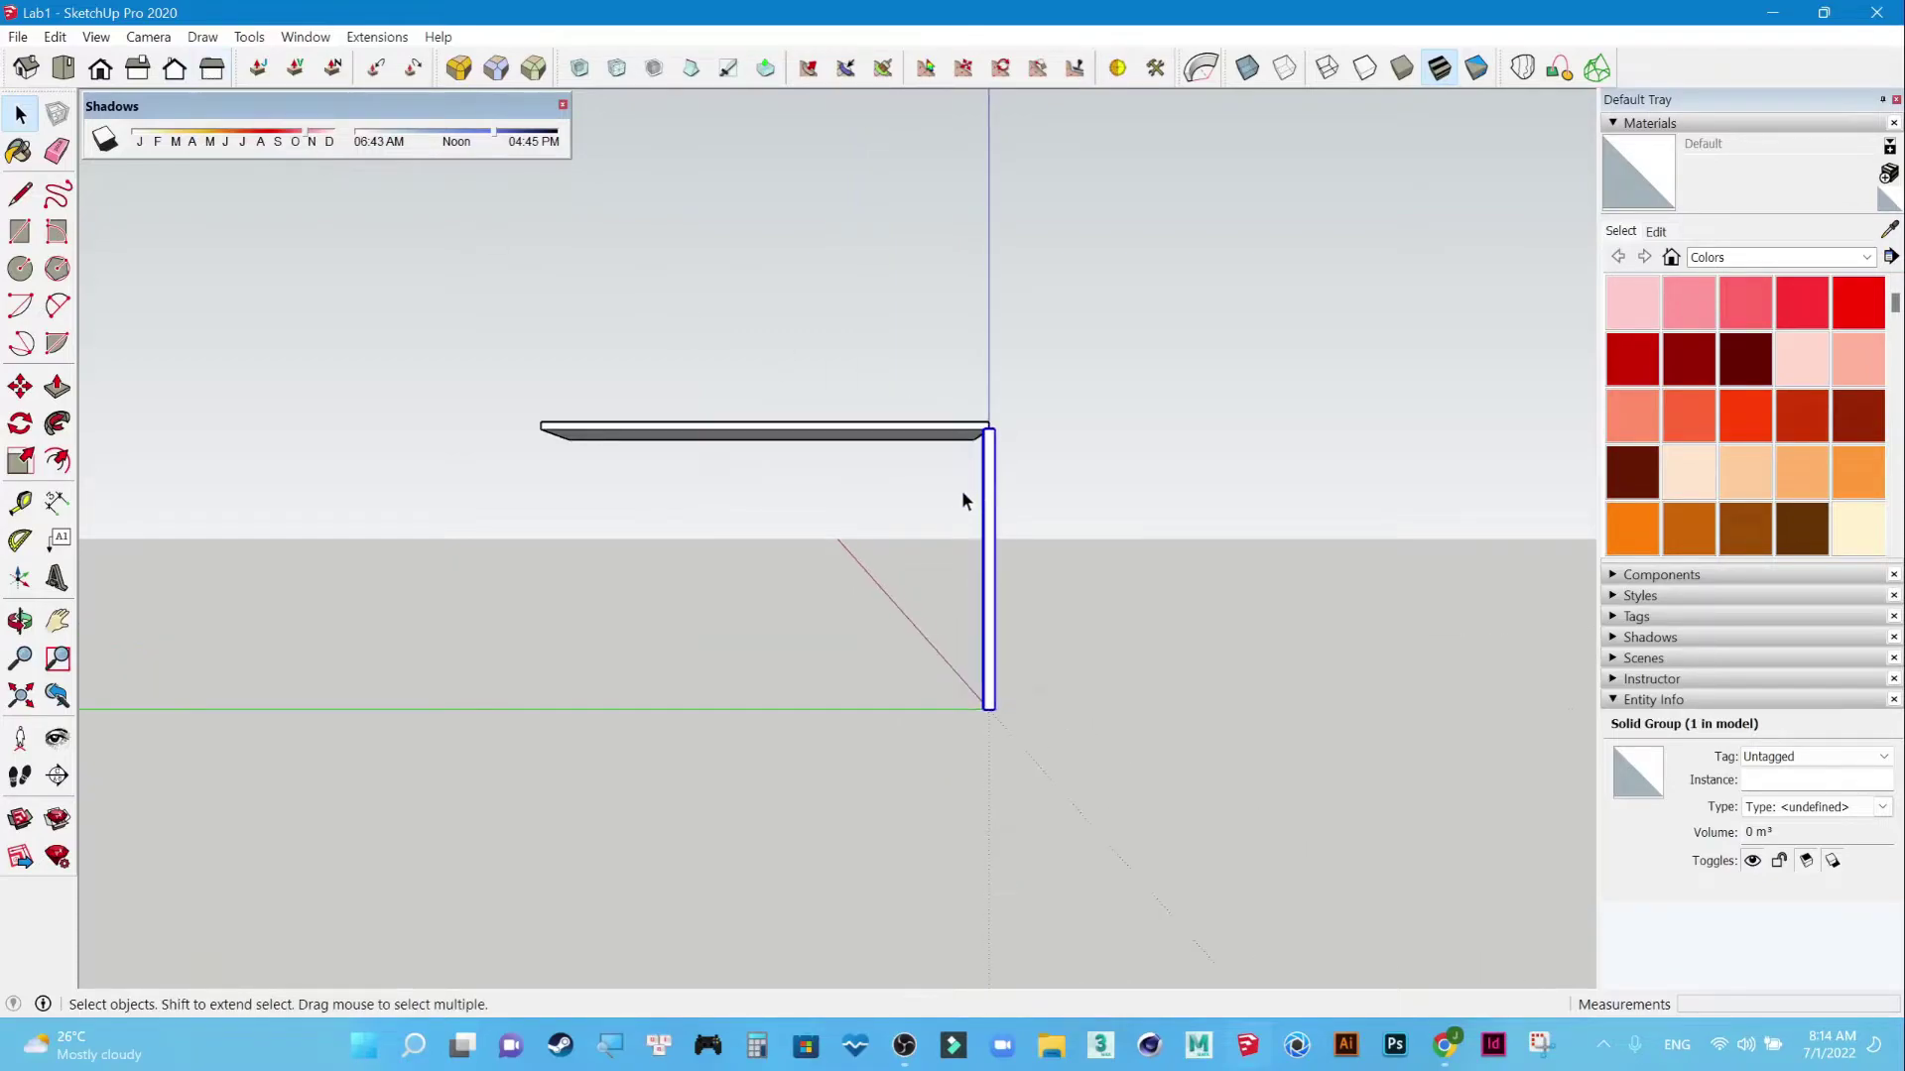
scroll(961, 490, "up", 2)
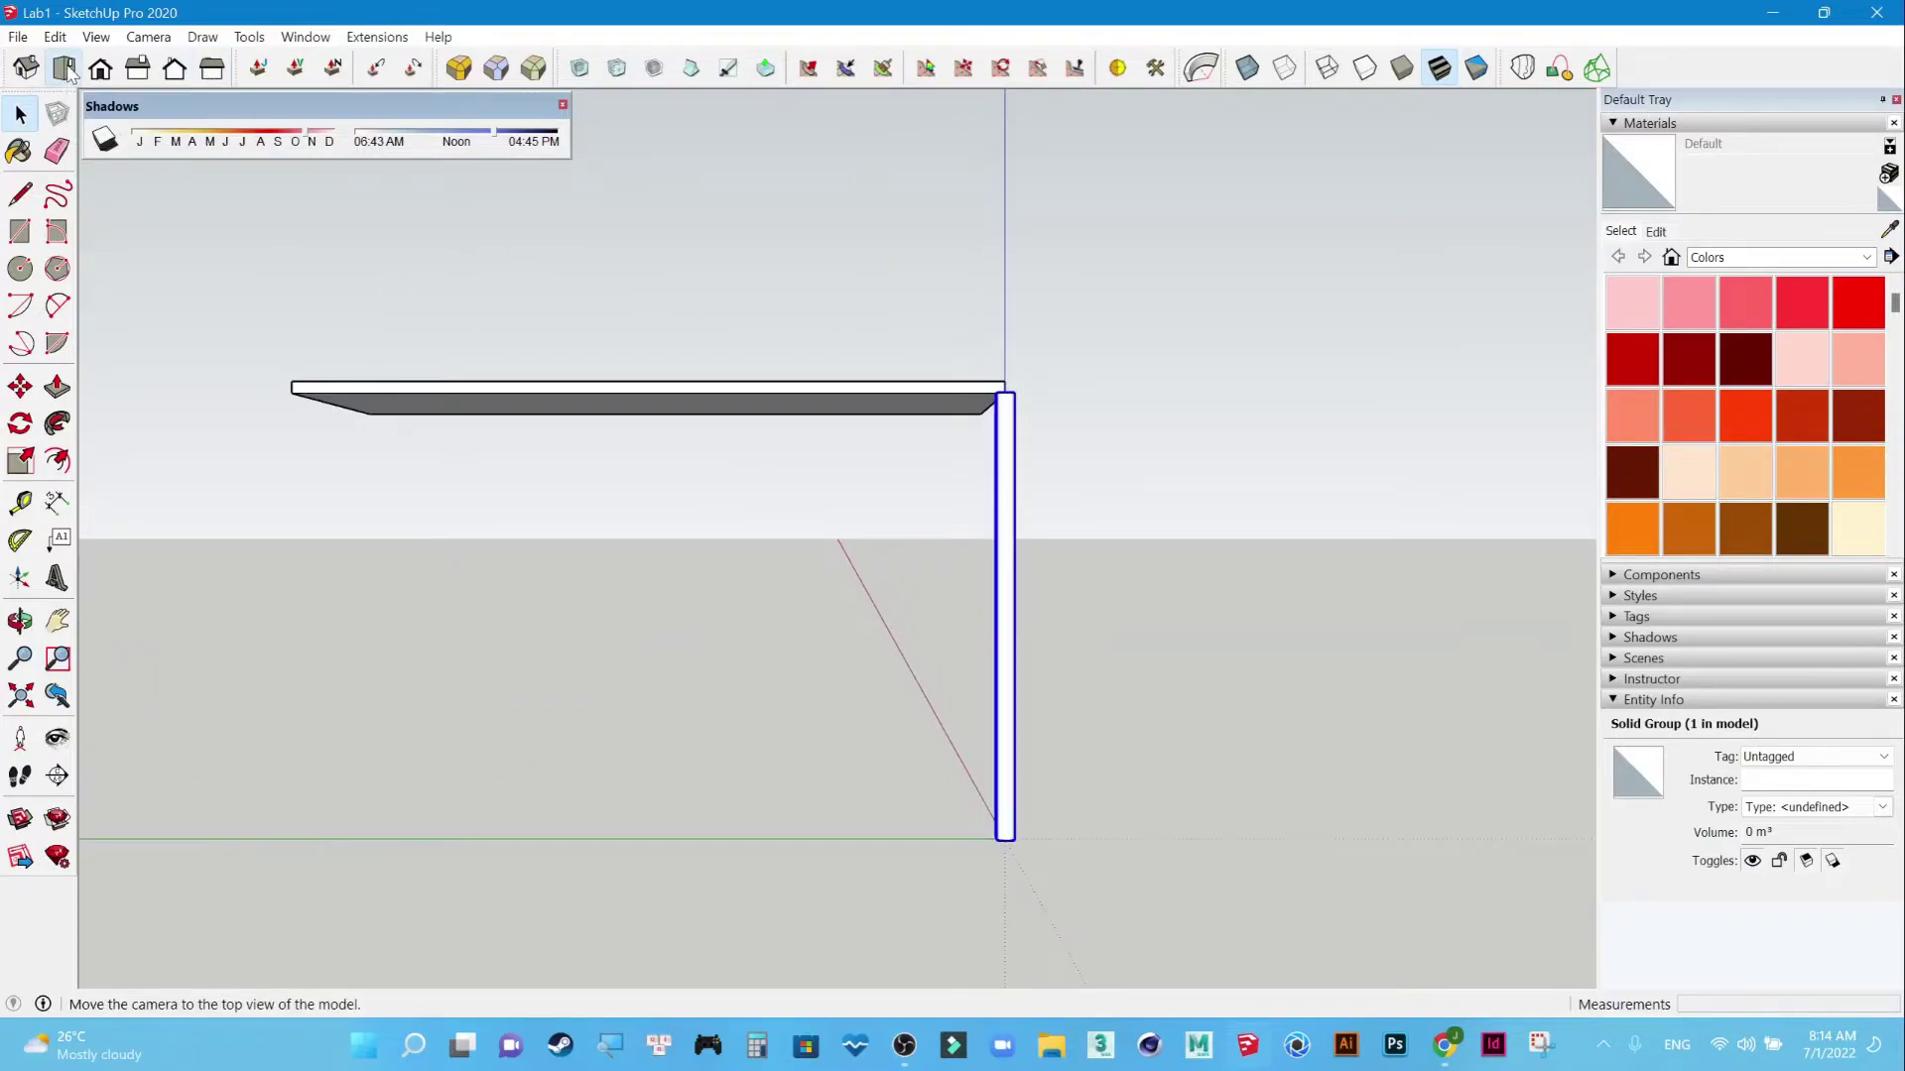
left_click(63, 69)
left_click(100, 68)
scroll(805, 461, "up", 2)
scroll(837, 496, "down", 1)
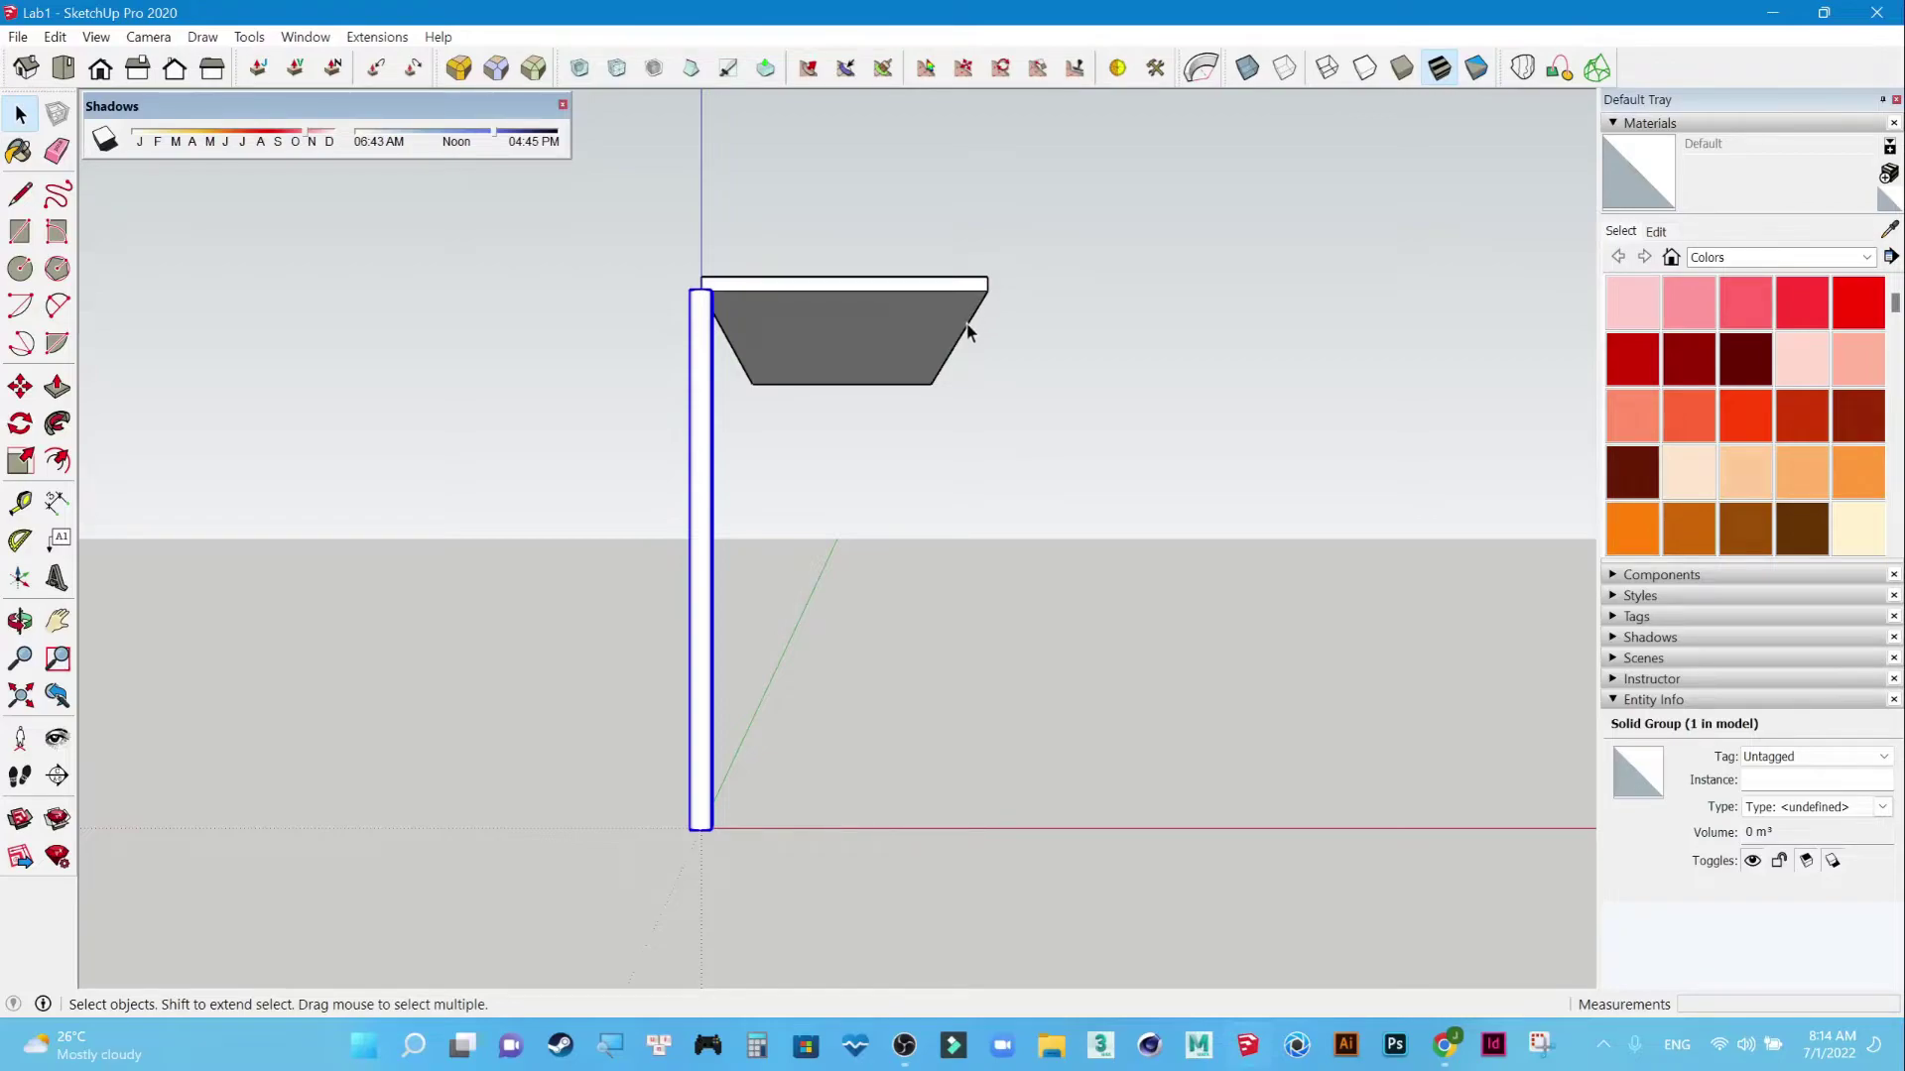
mouse_move(987, 359)
middle_mouse_down()
mouse_move(1004, 701)
mouse_move(615, 846)
mouse_move(659, 778)
mouse_move(966, 497)
middle_mouse_up()
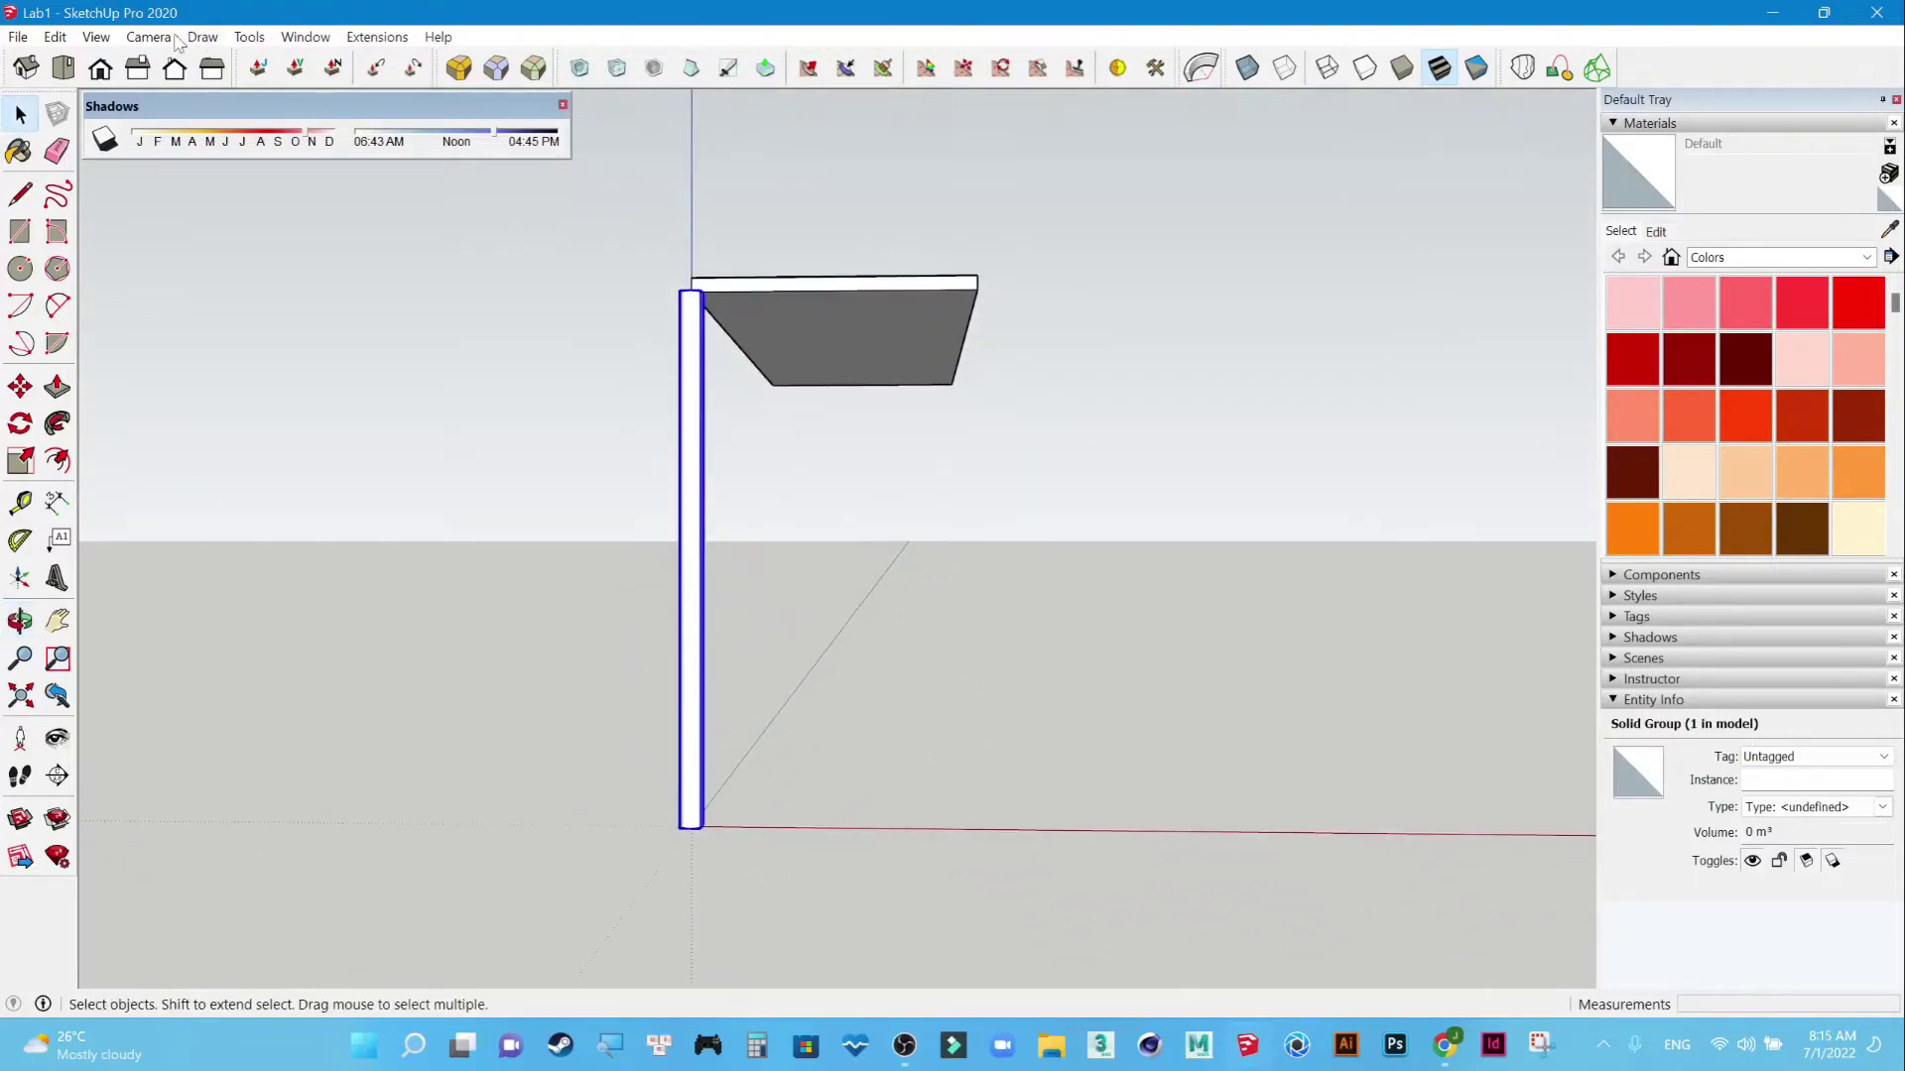
Return to the Front view and open the Camera menu.
left_click(104, 73)
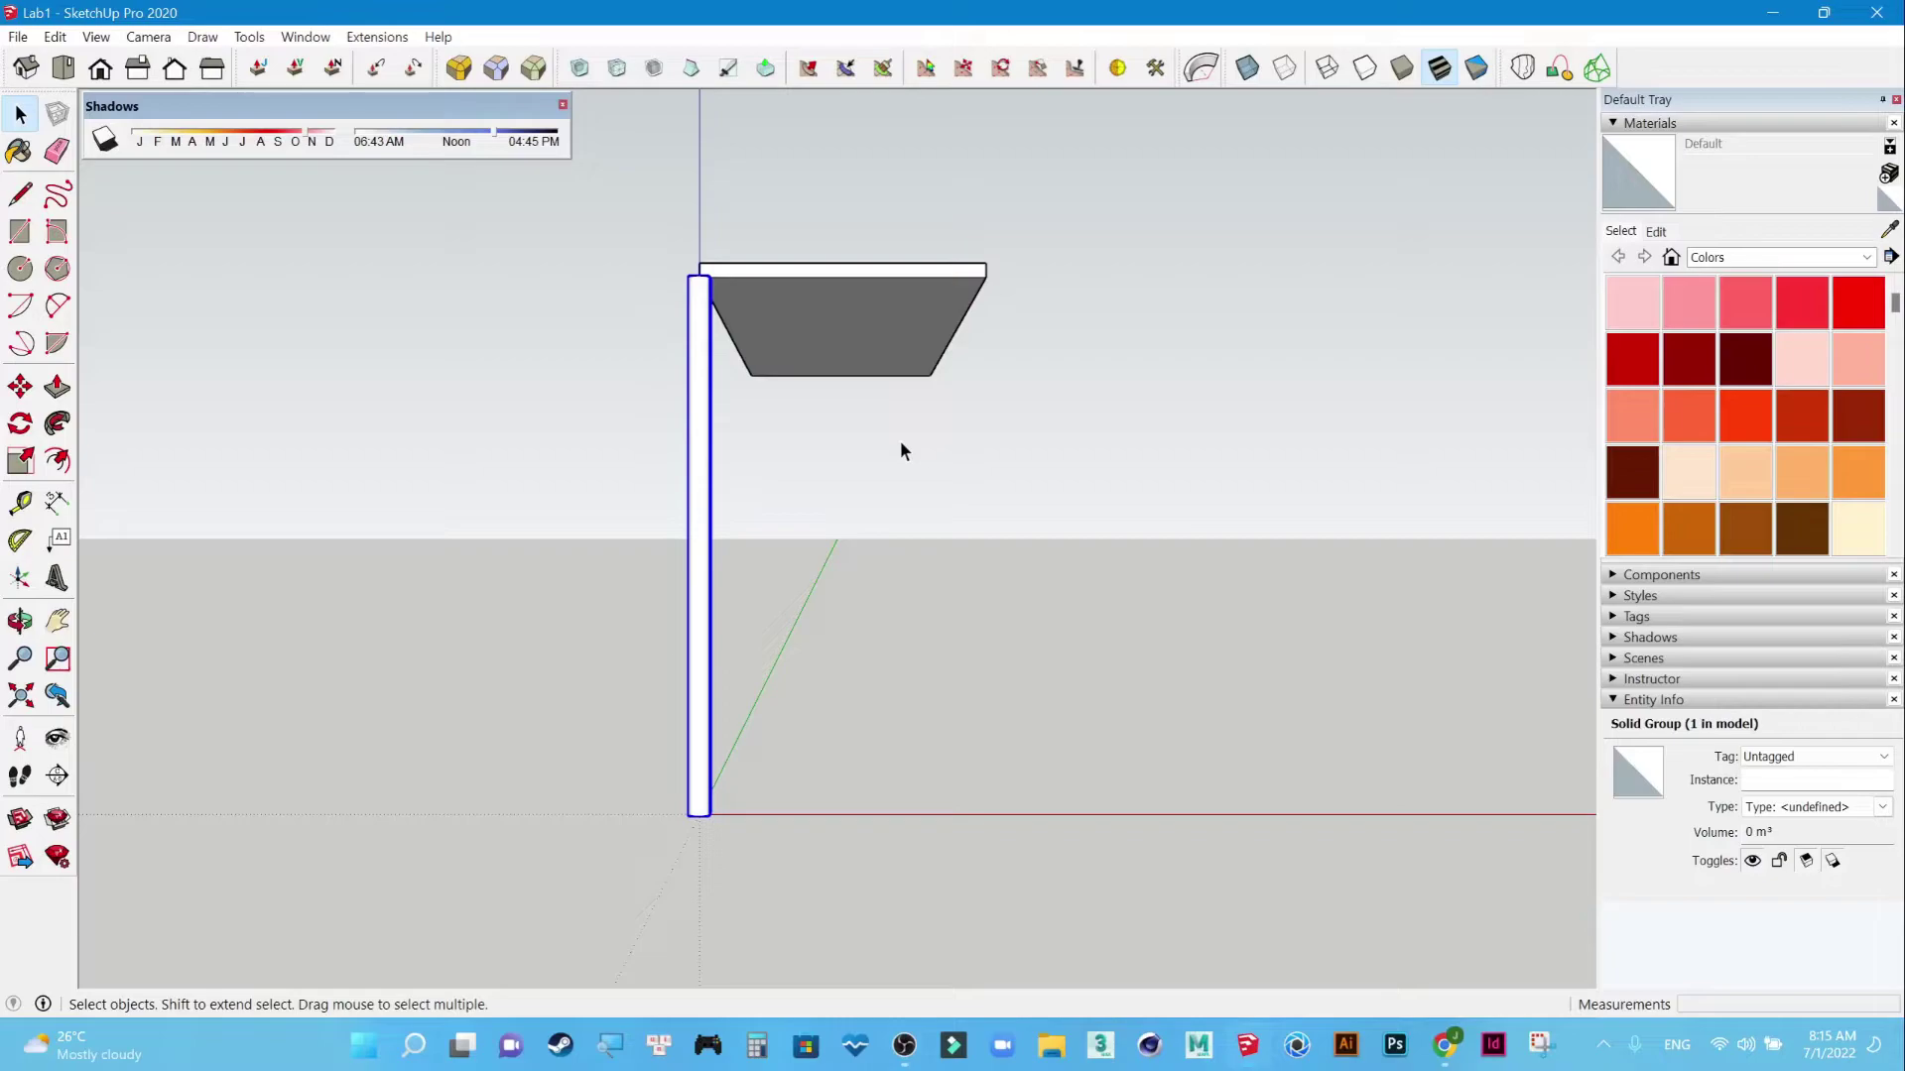
left_click(149, 37)
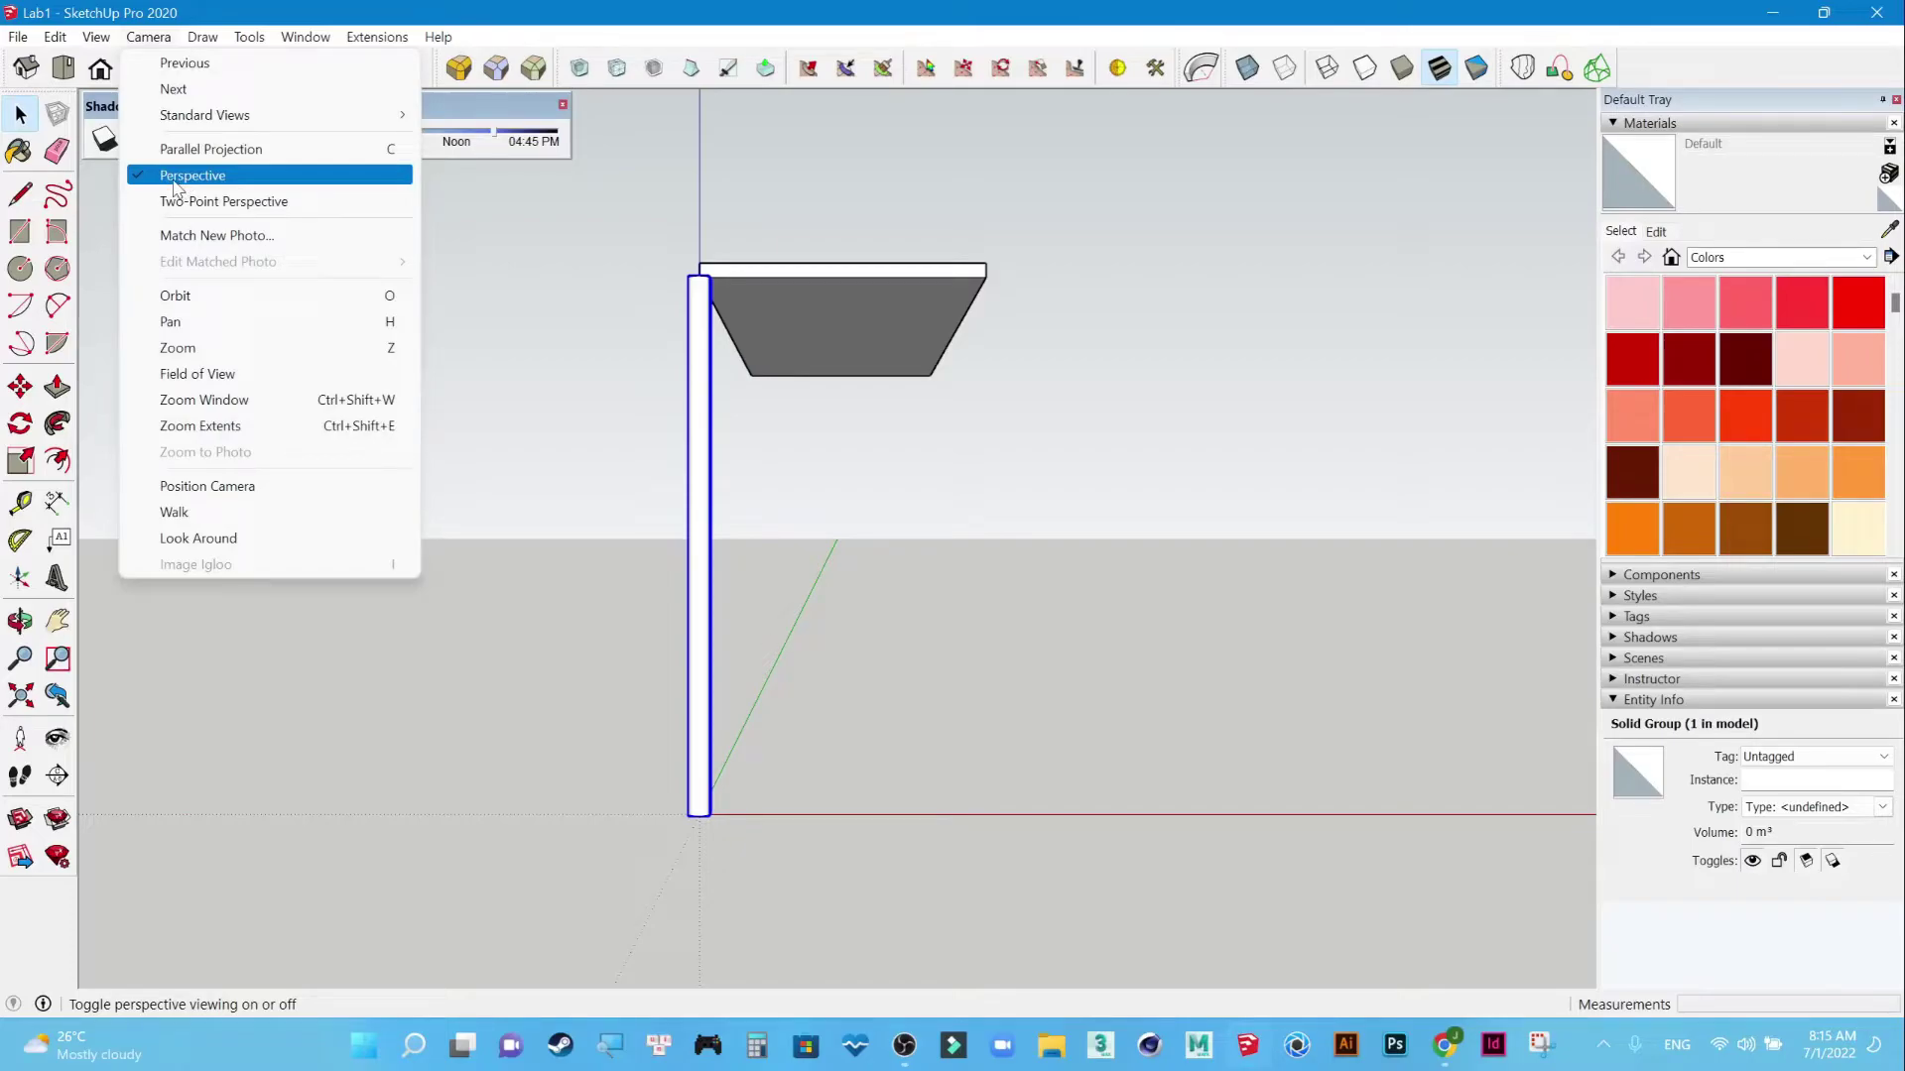
Switch to Parallel Projection and zoom in on the leg-tabletop joint, ready to move the leg.
left_click(174, 179)
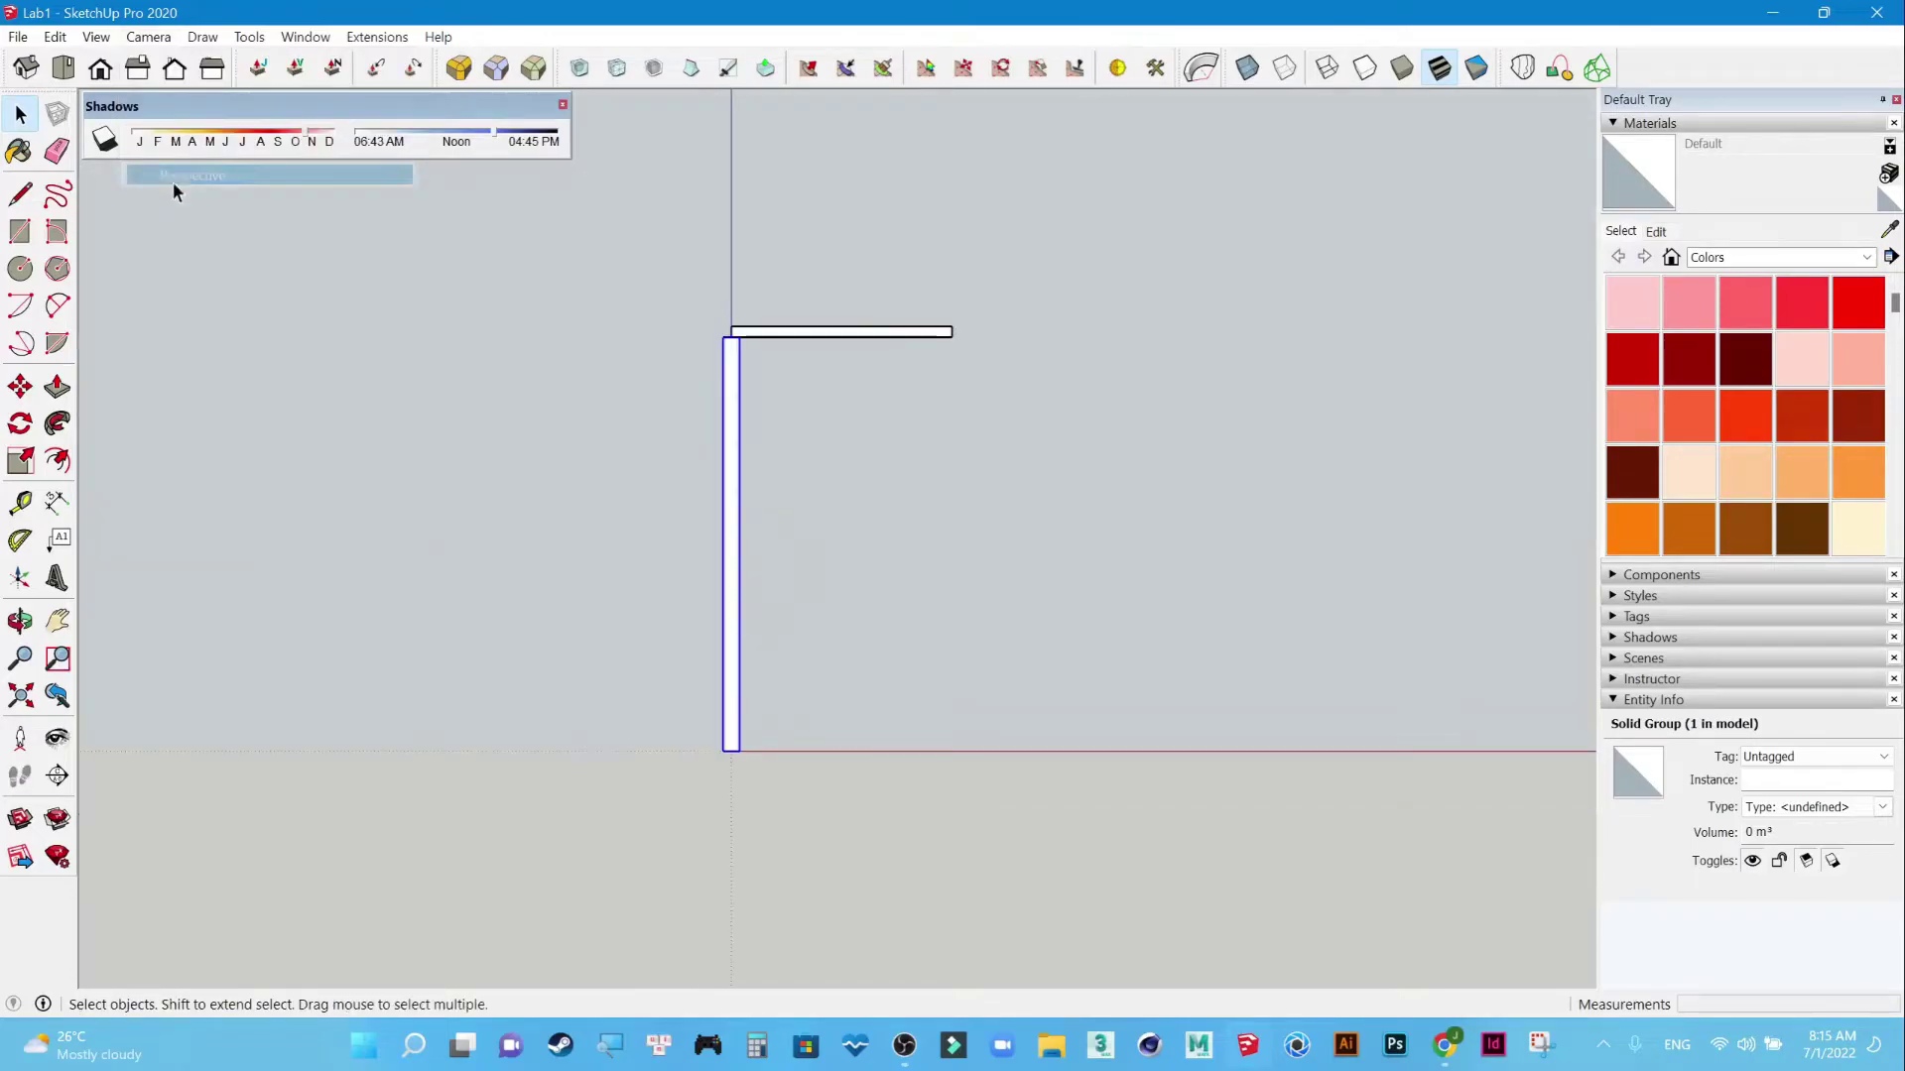
scroll(868, 377, "up", 3)
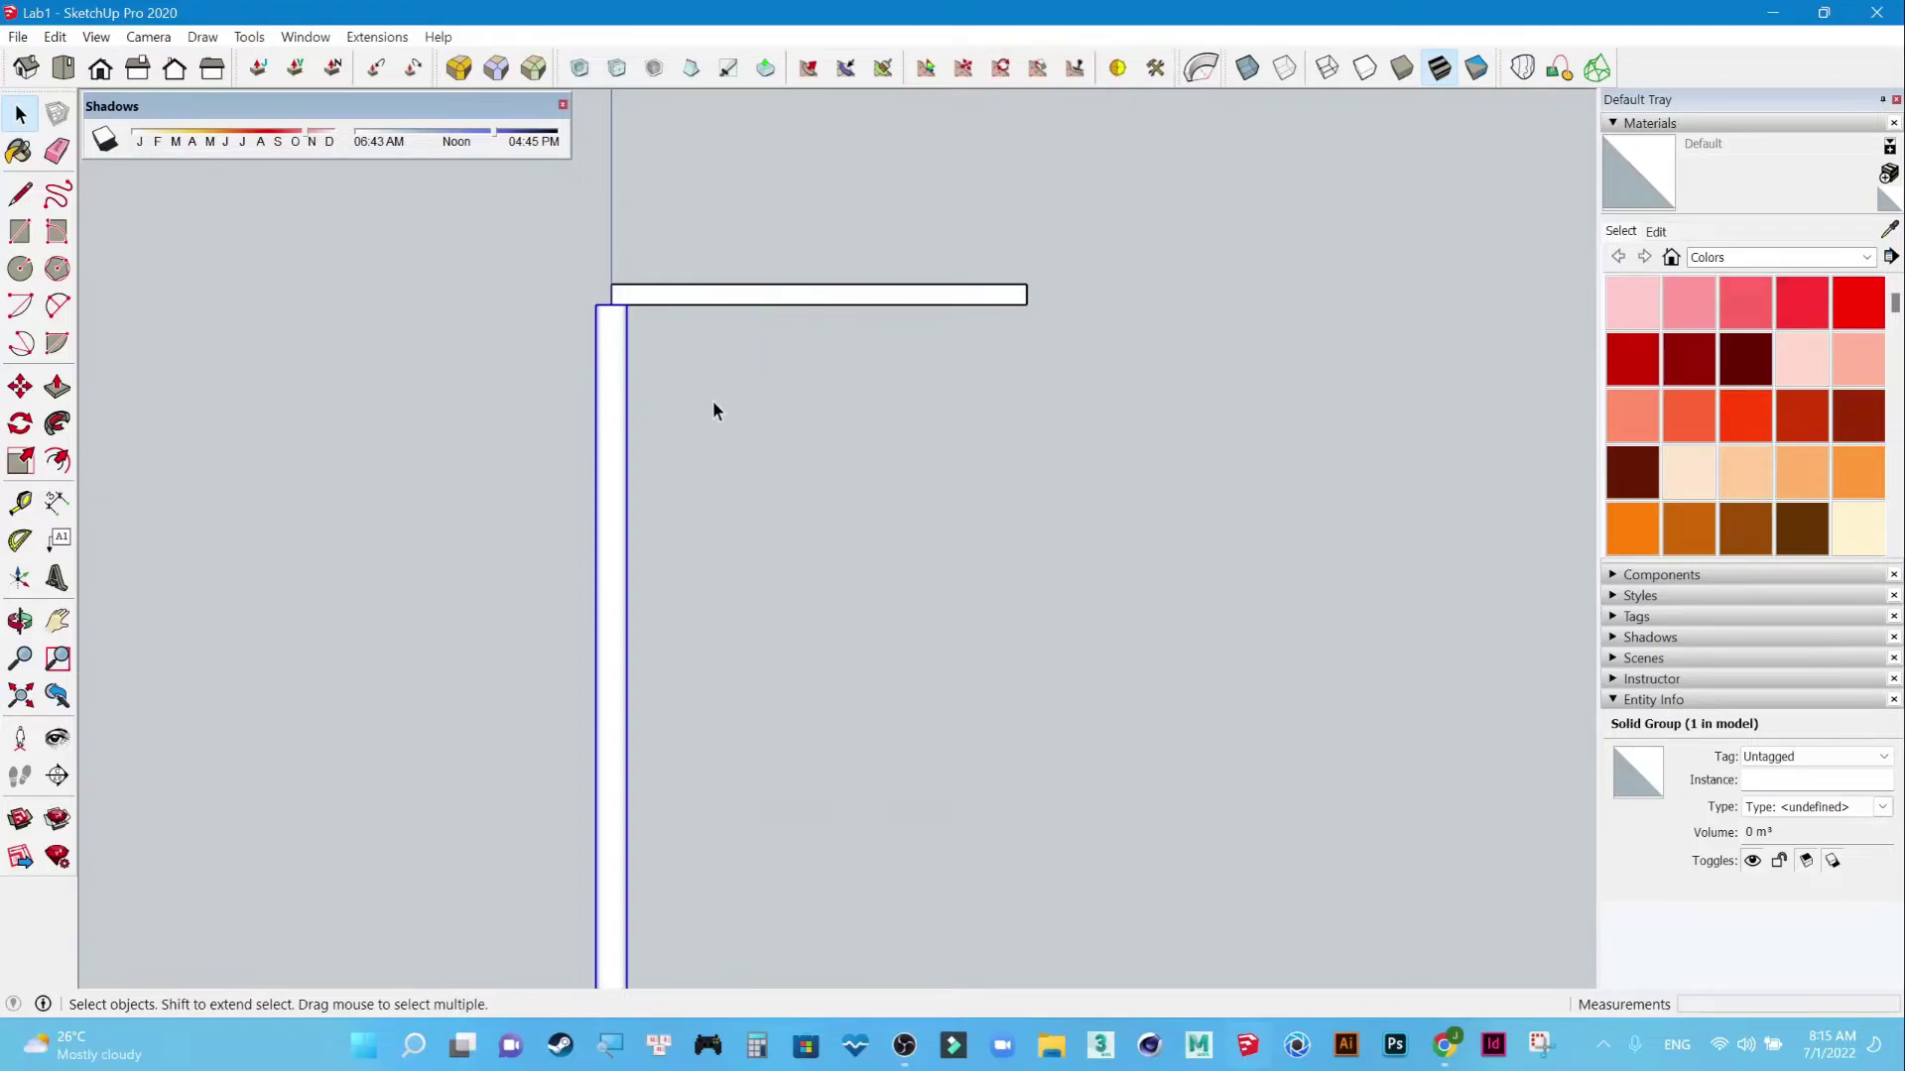
scroll(641, 397, "up", 1)
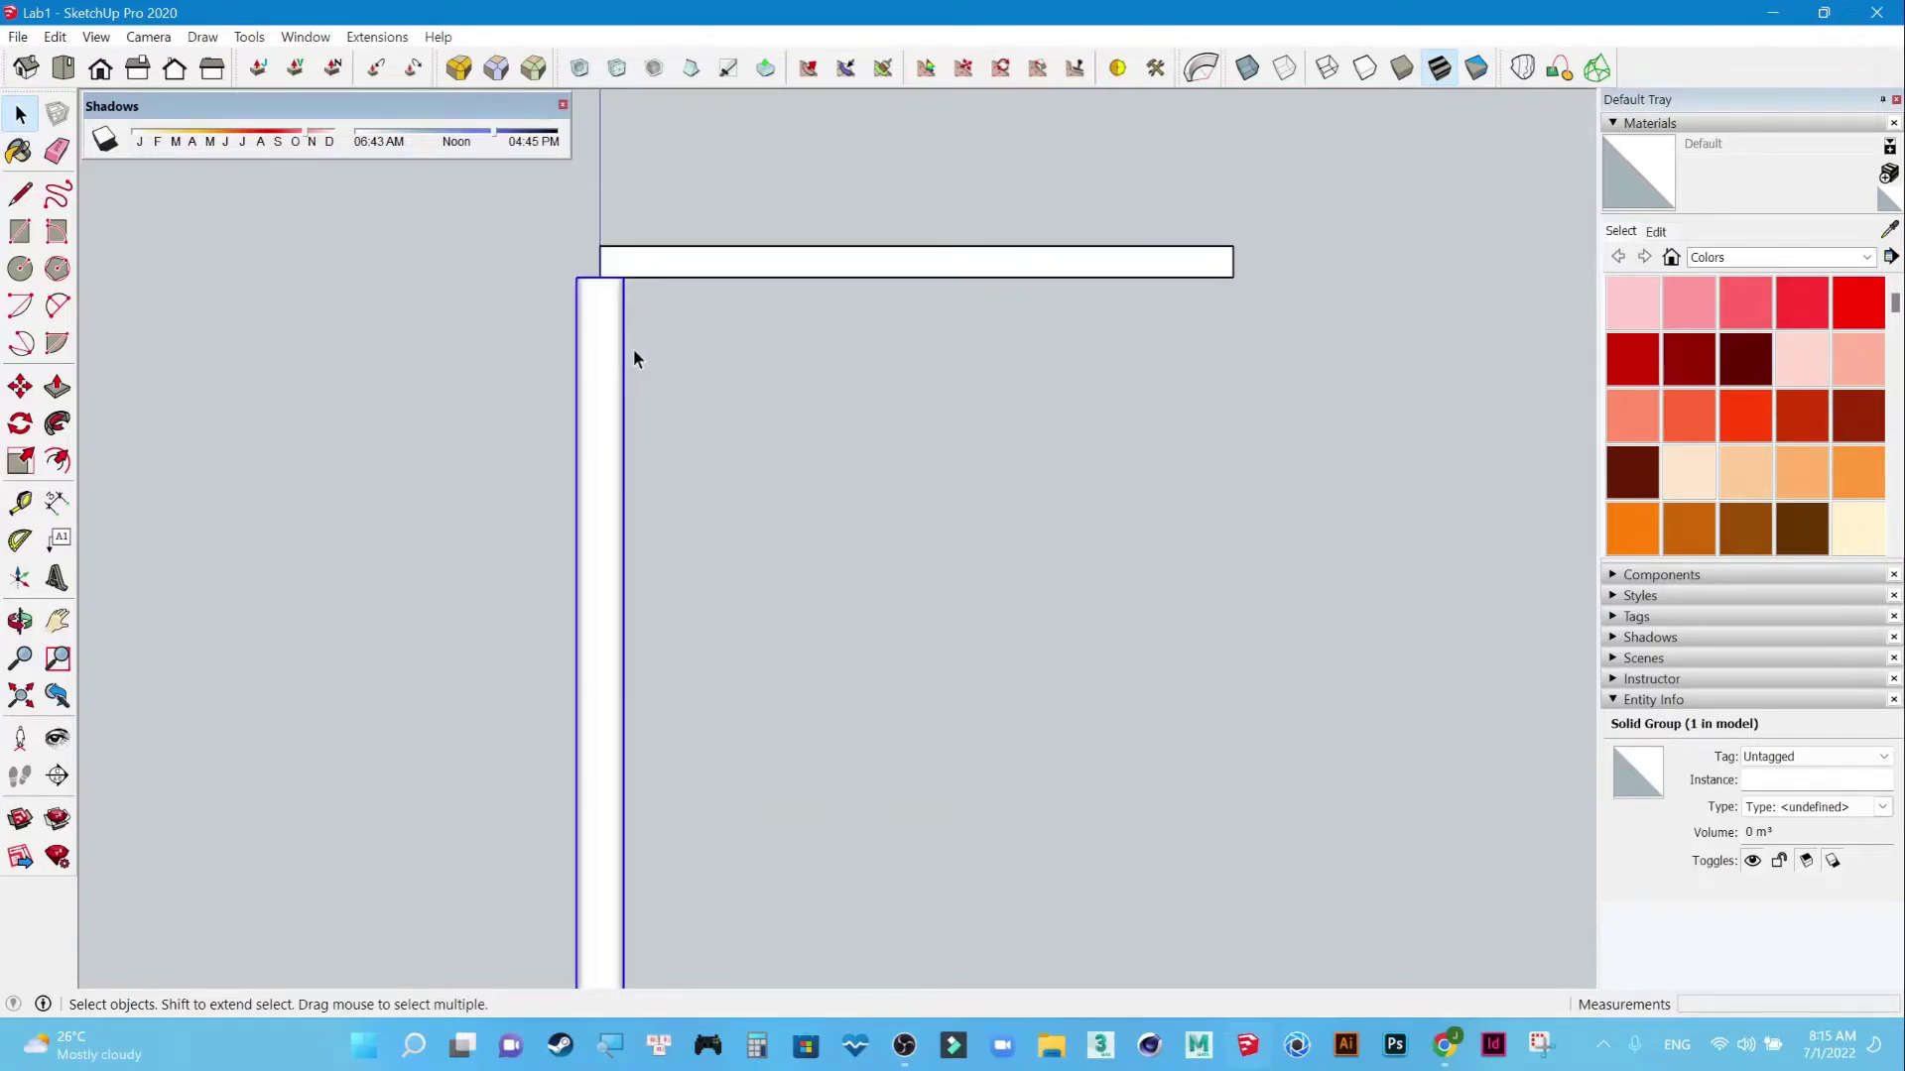
scroll(620, 337, "up", 2)
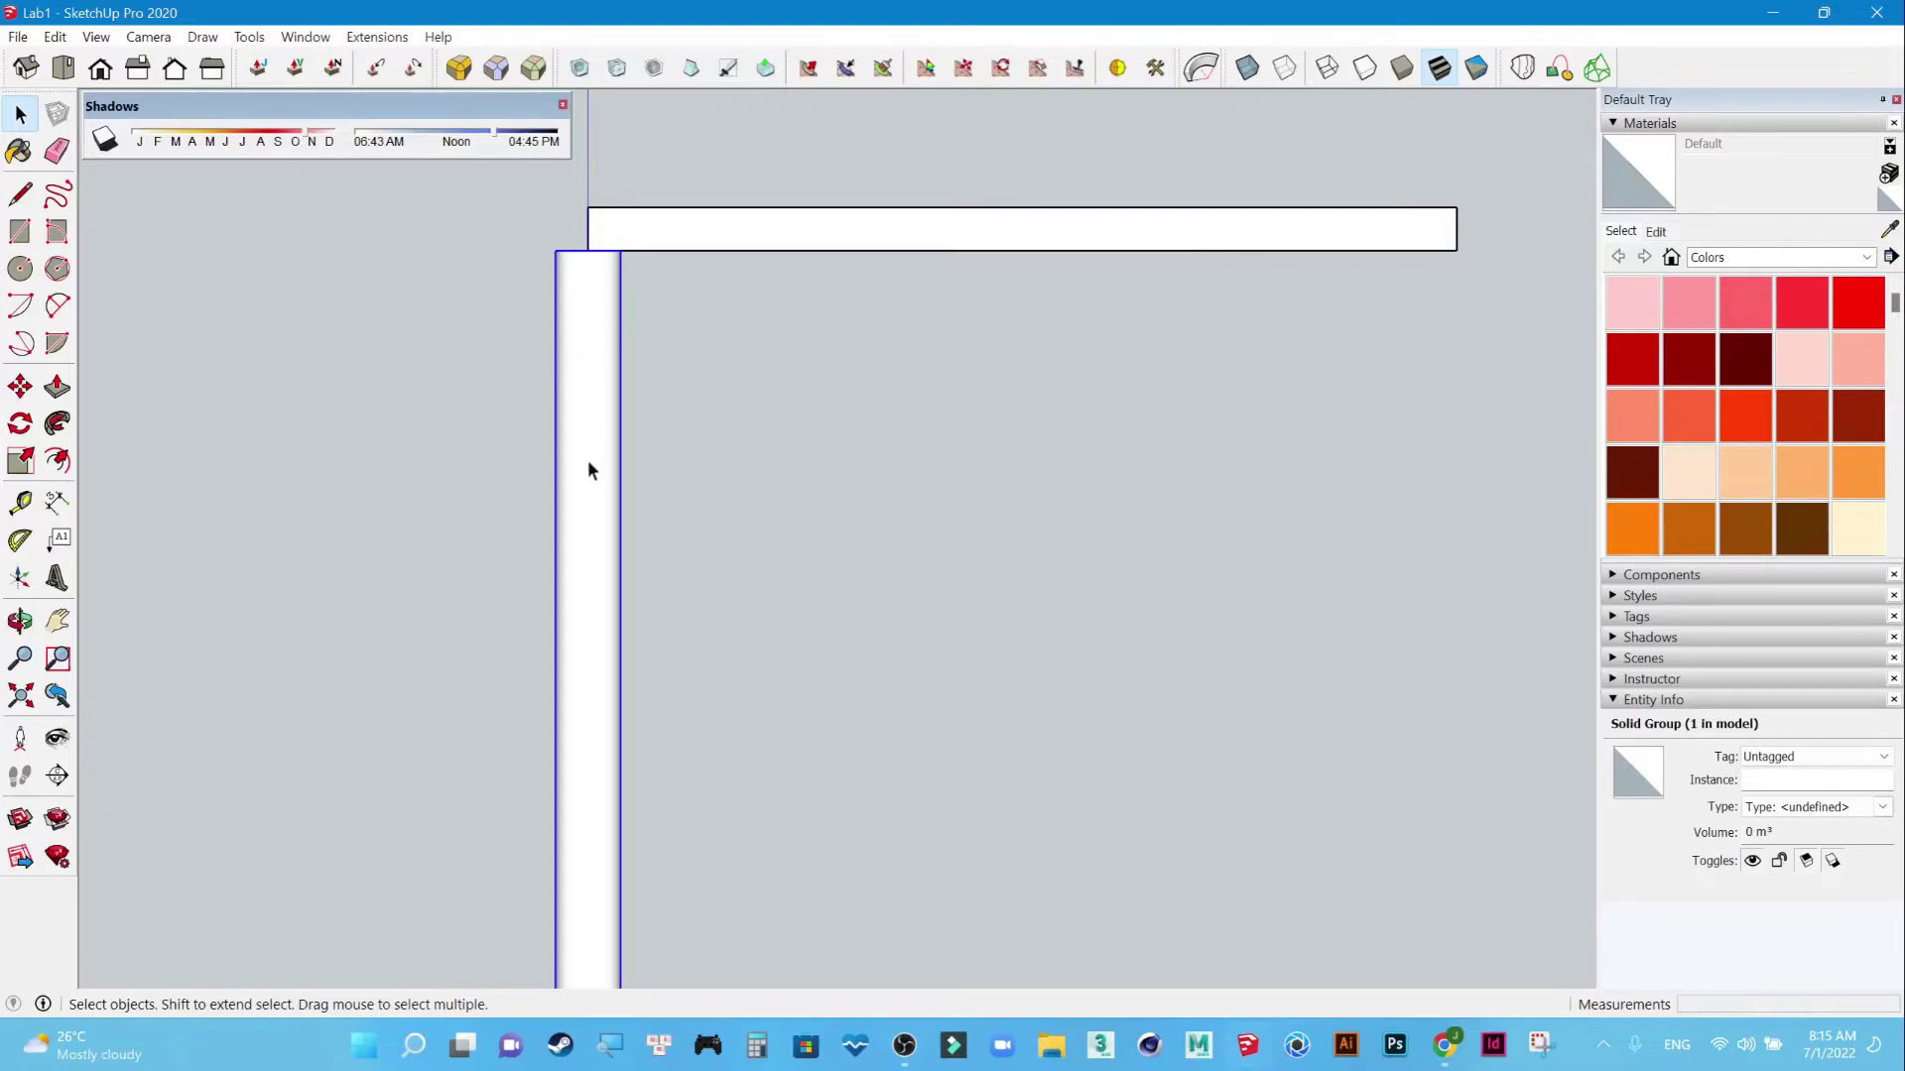
left_click(412, 312)
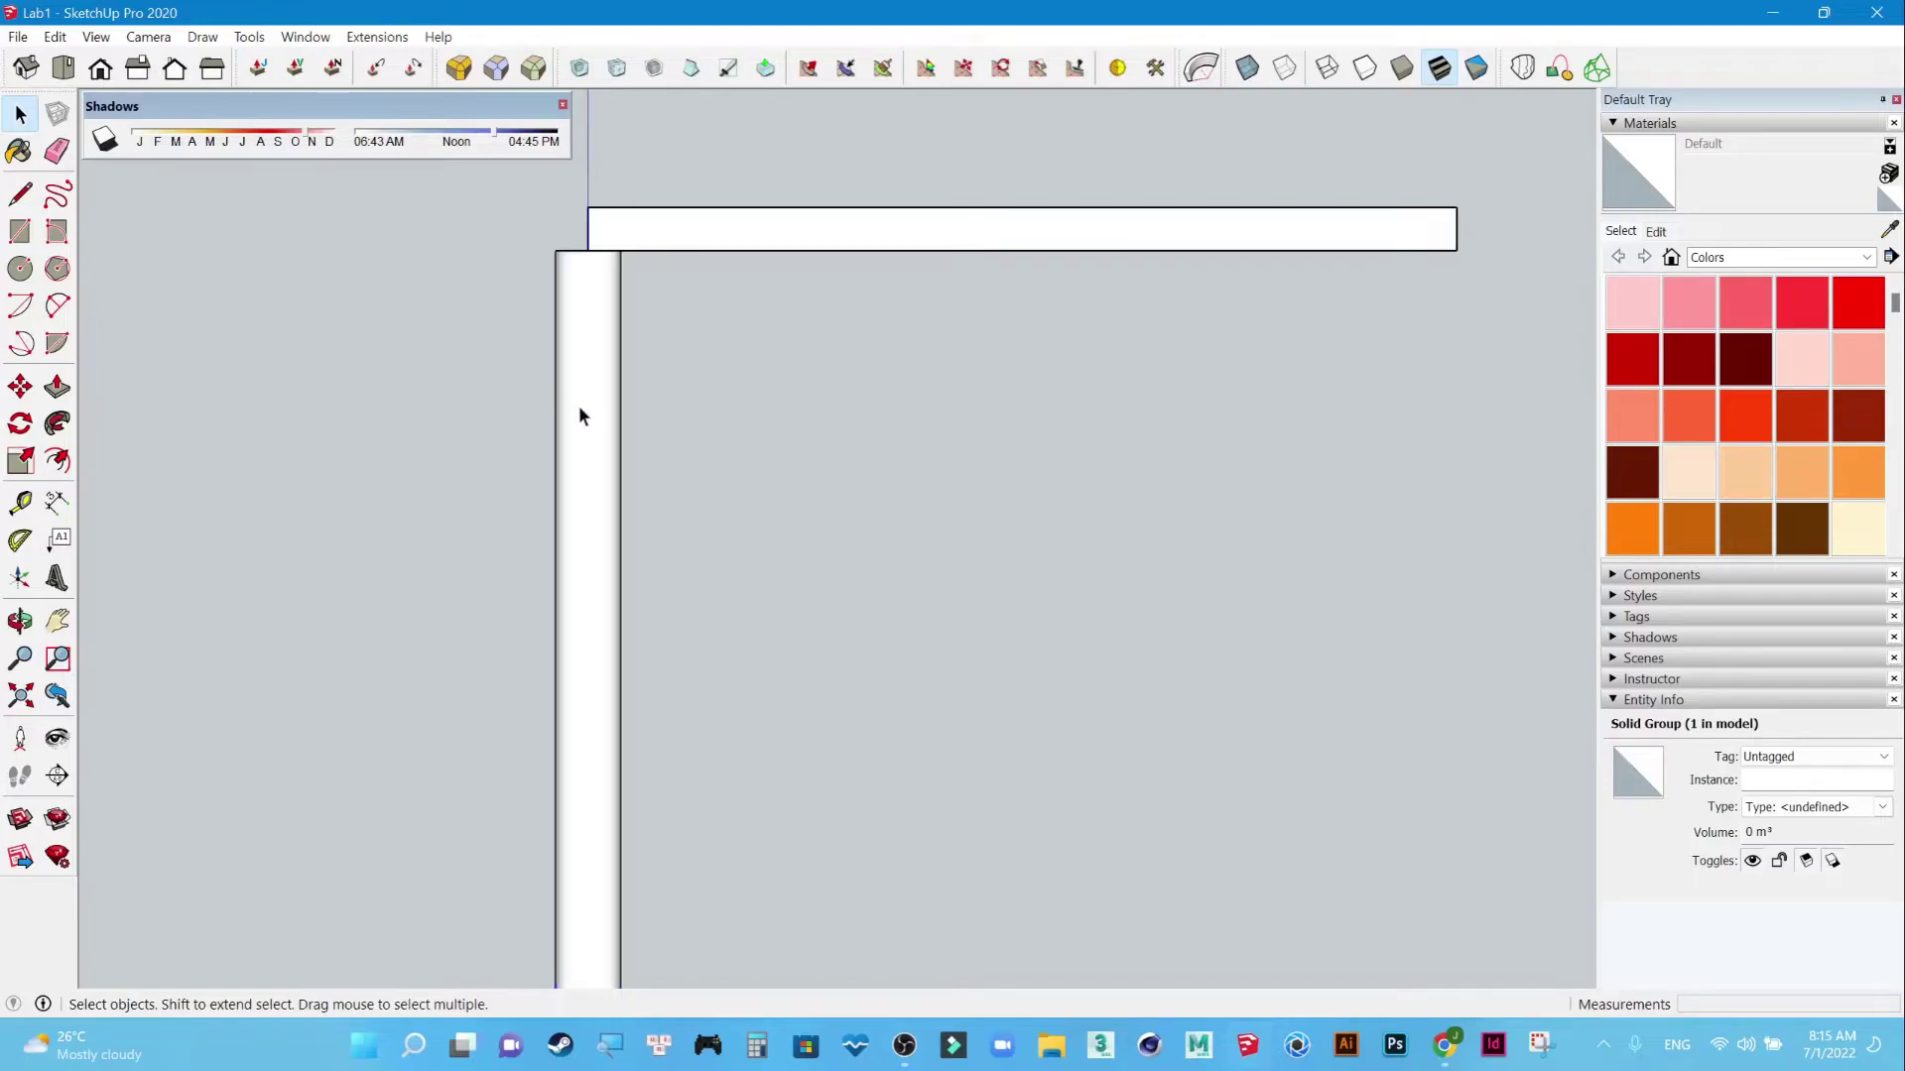
left_click(153, 40)
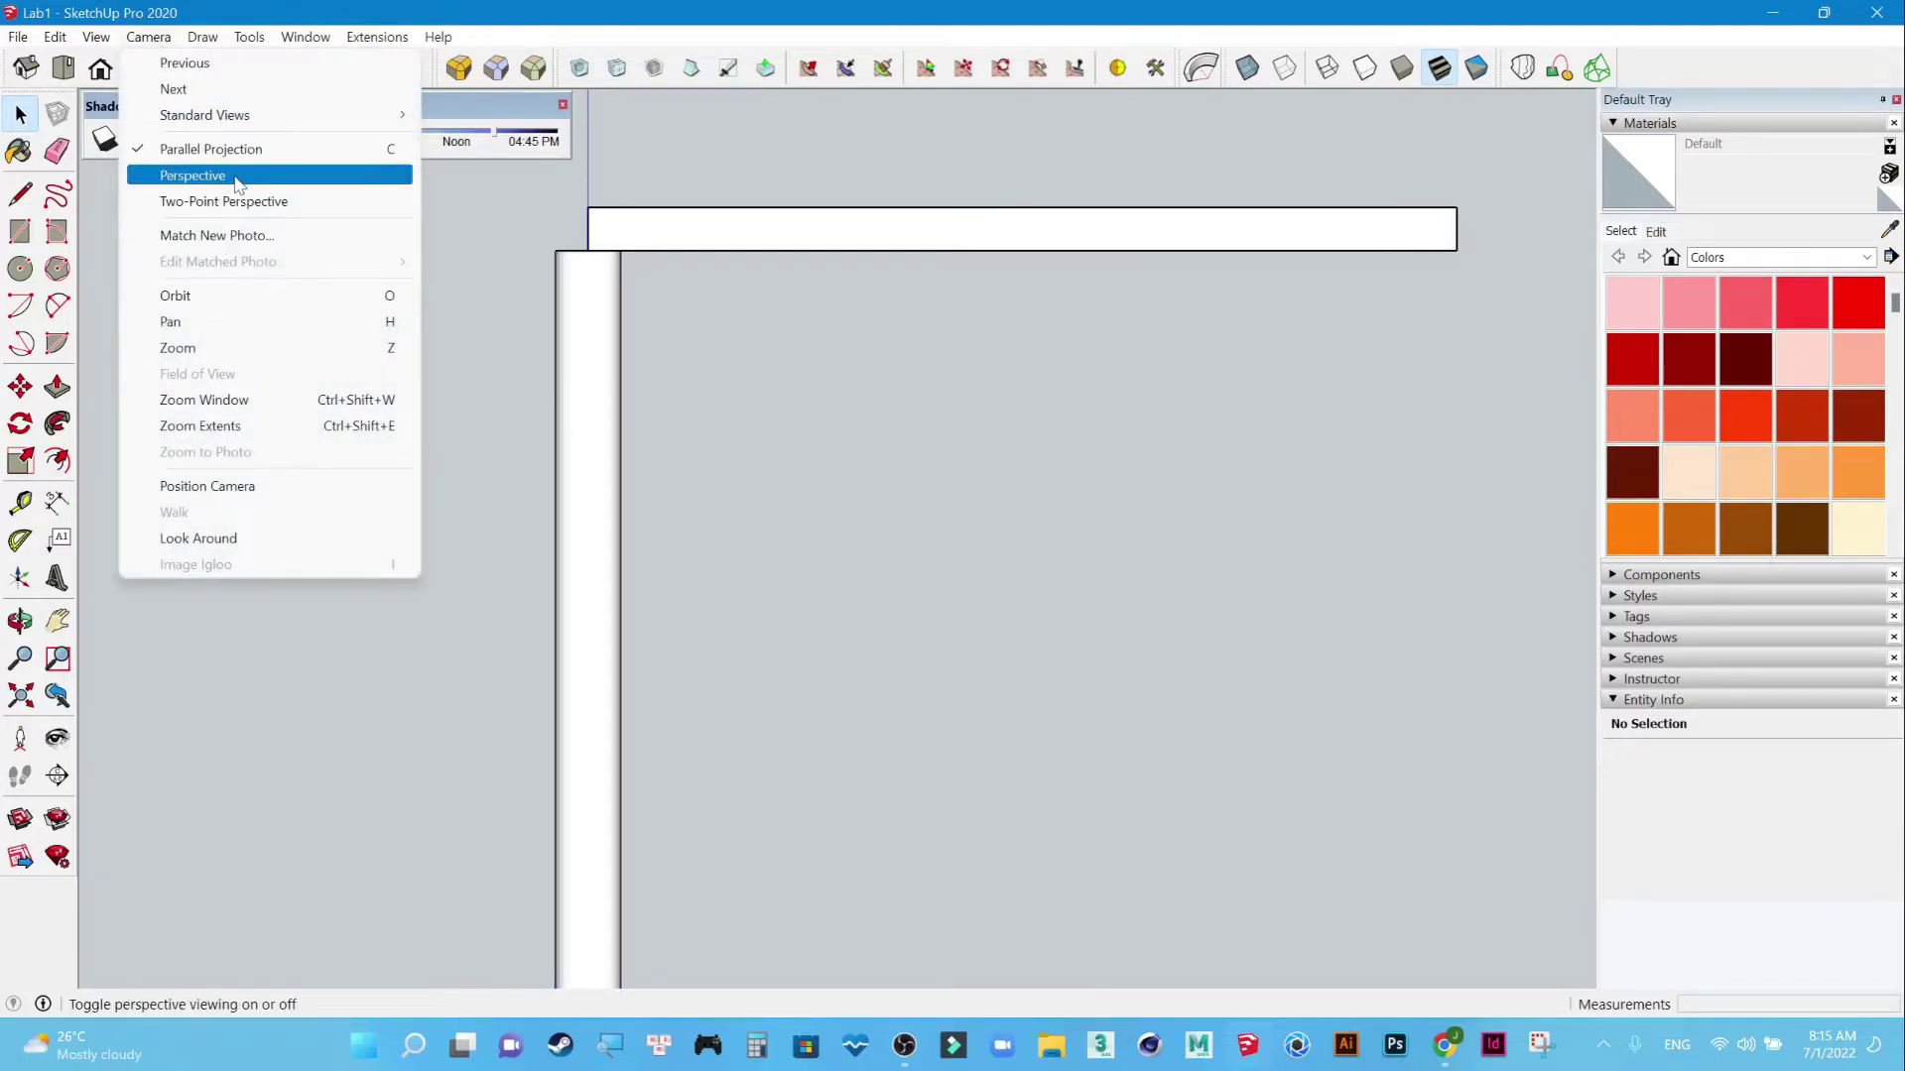
left_click(595, 450)
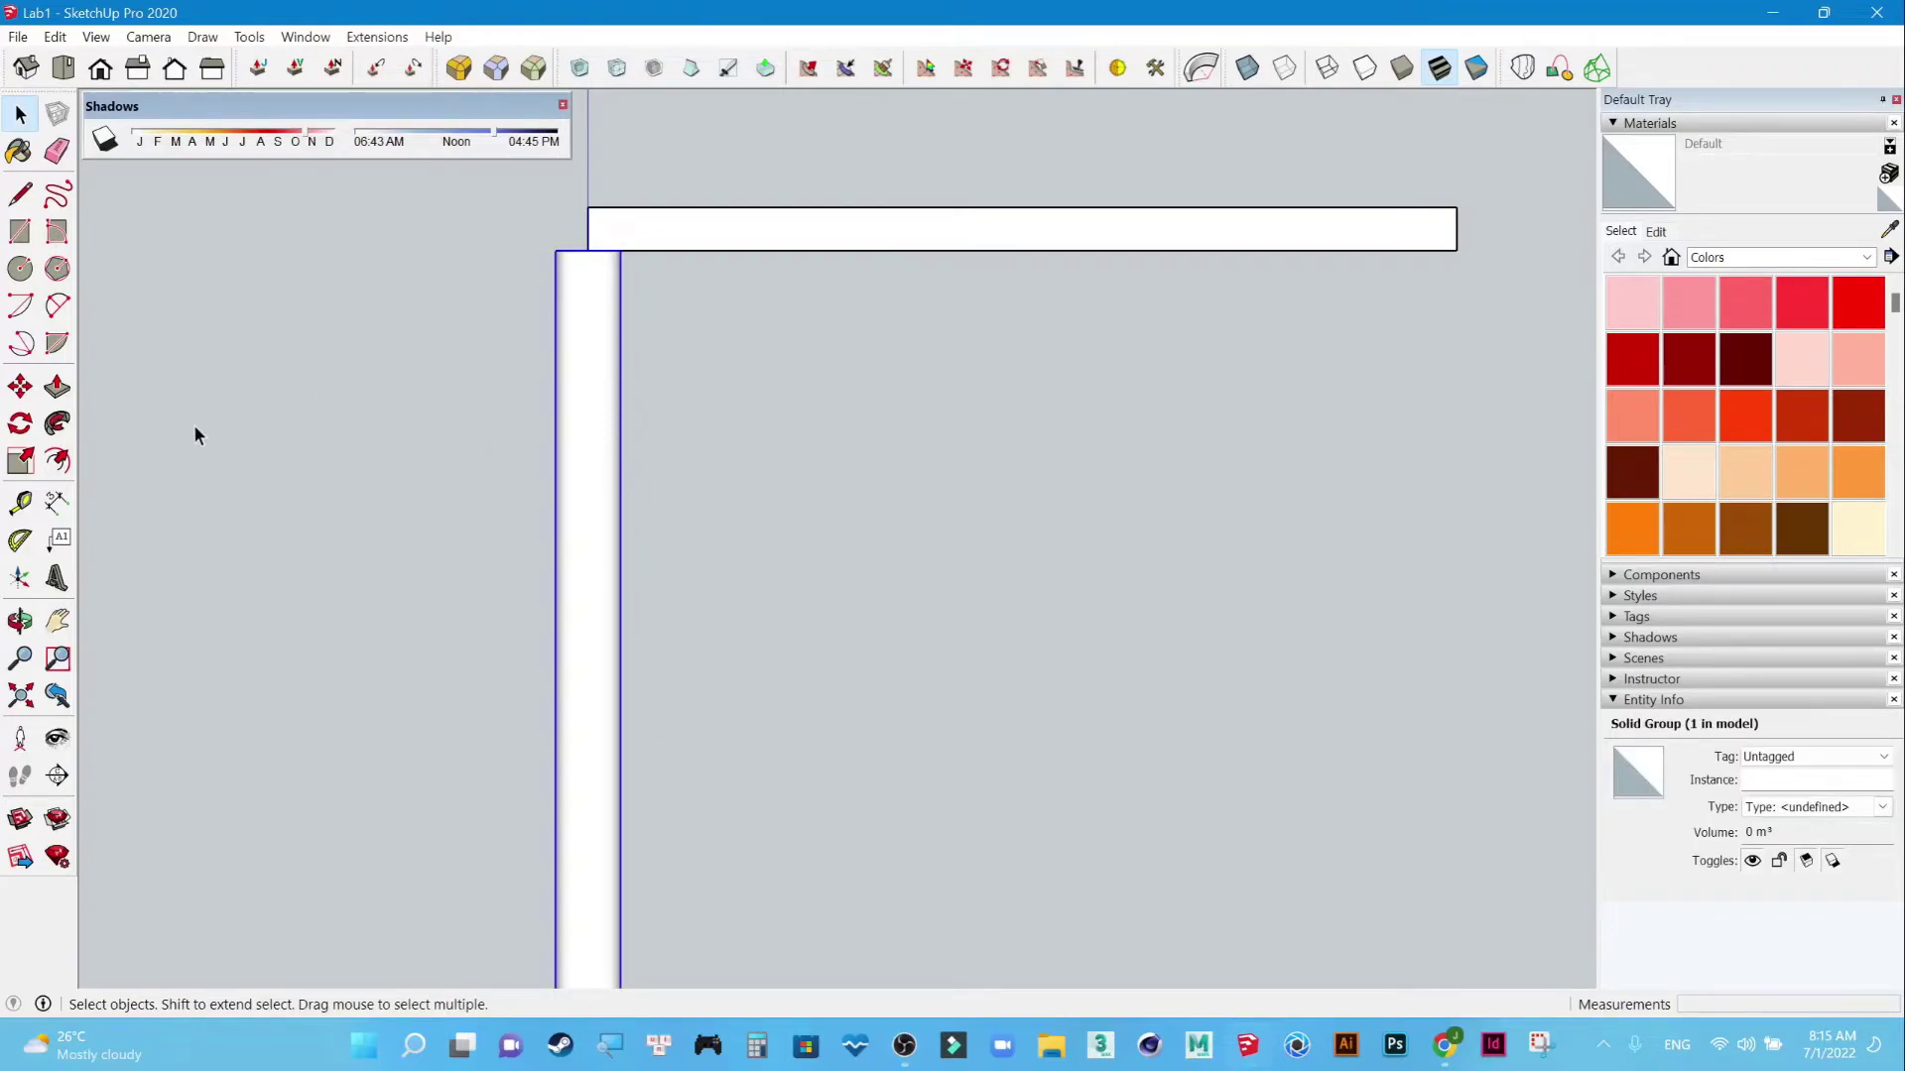
left_click(20, 386)
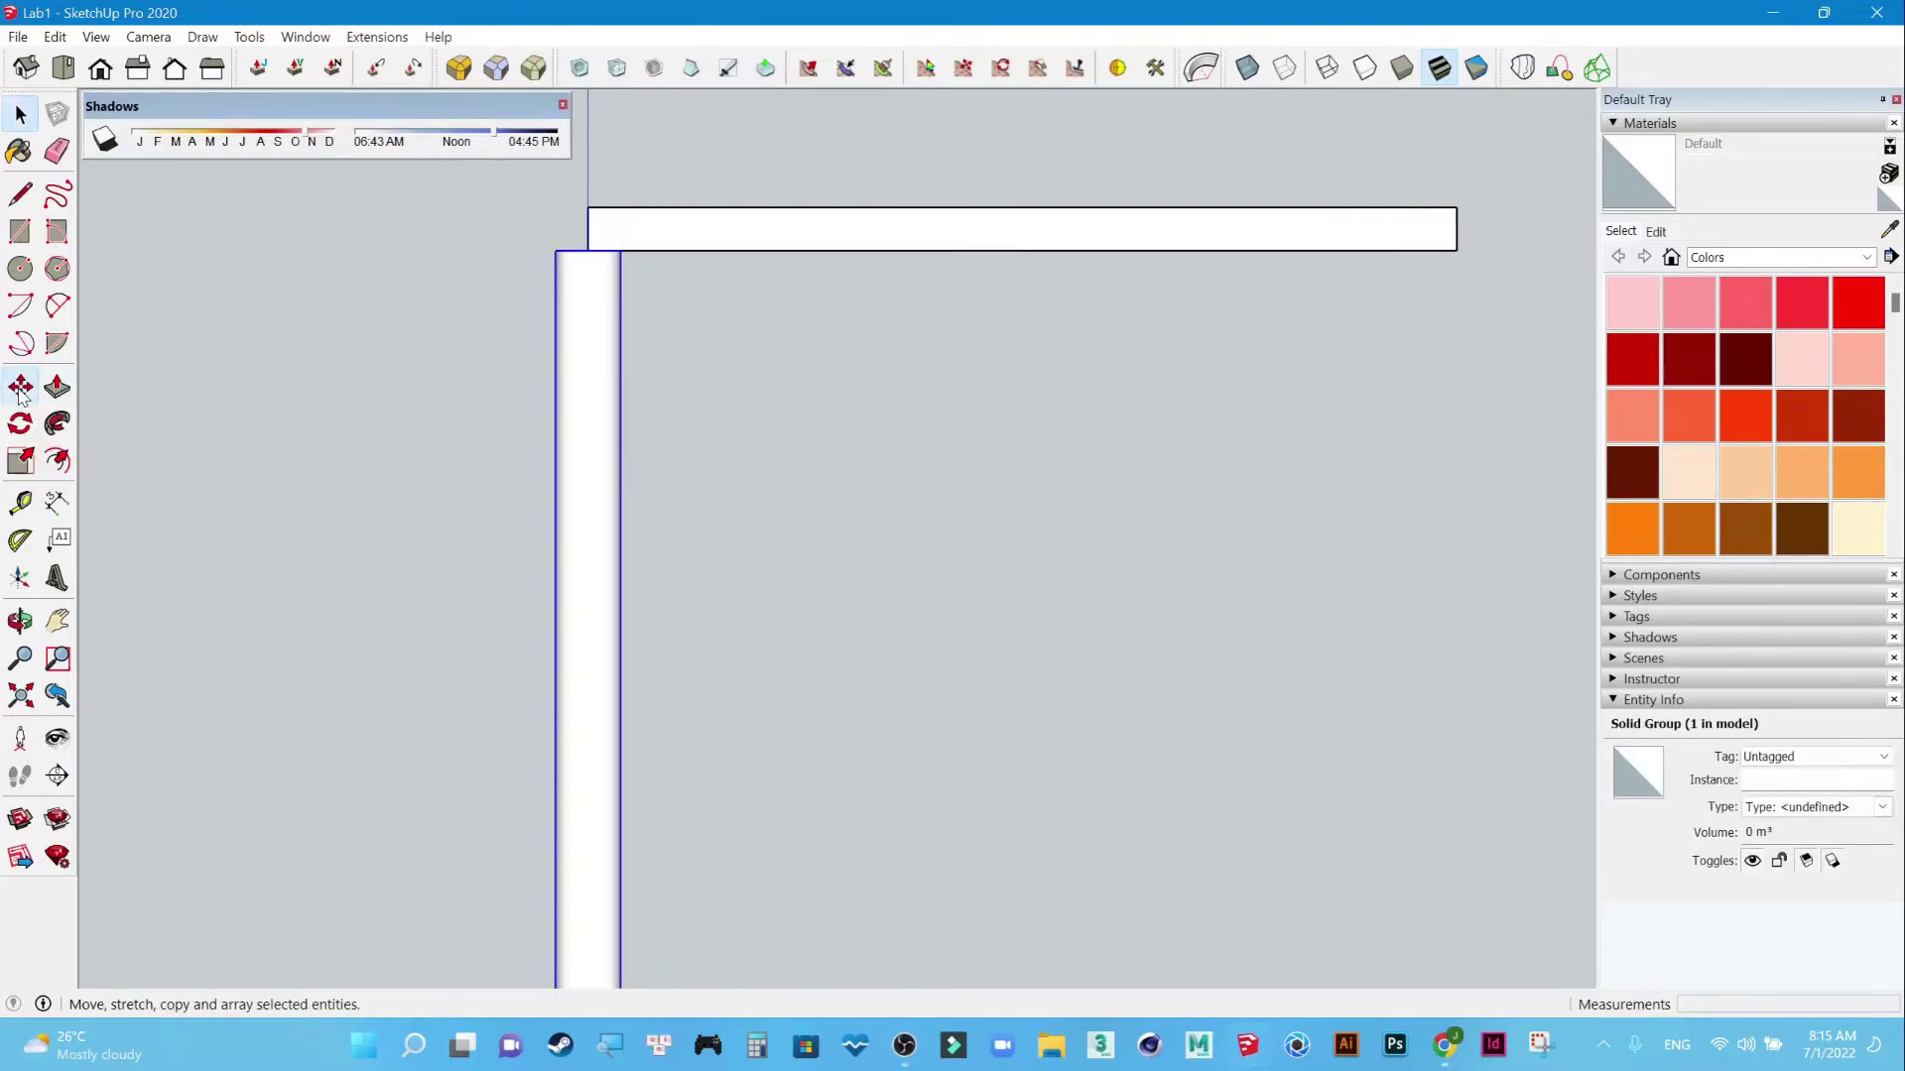
Move the leg 25 mm along the red axis.
left_click(605, 445)
type("25")
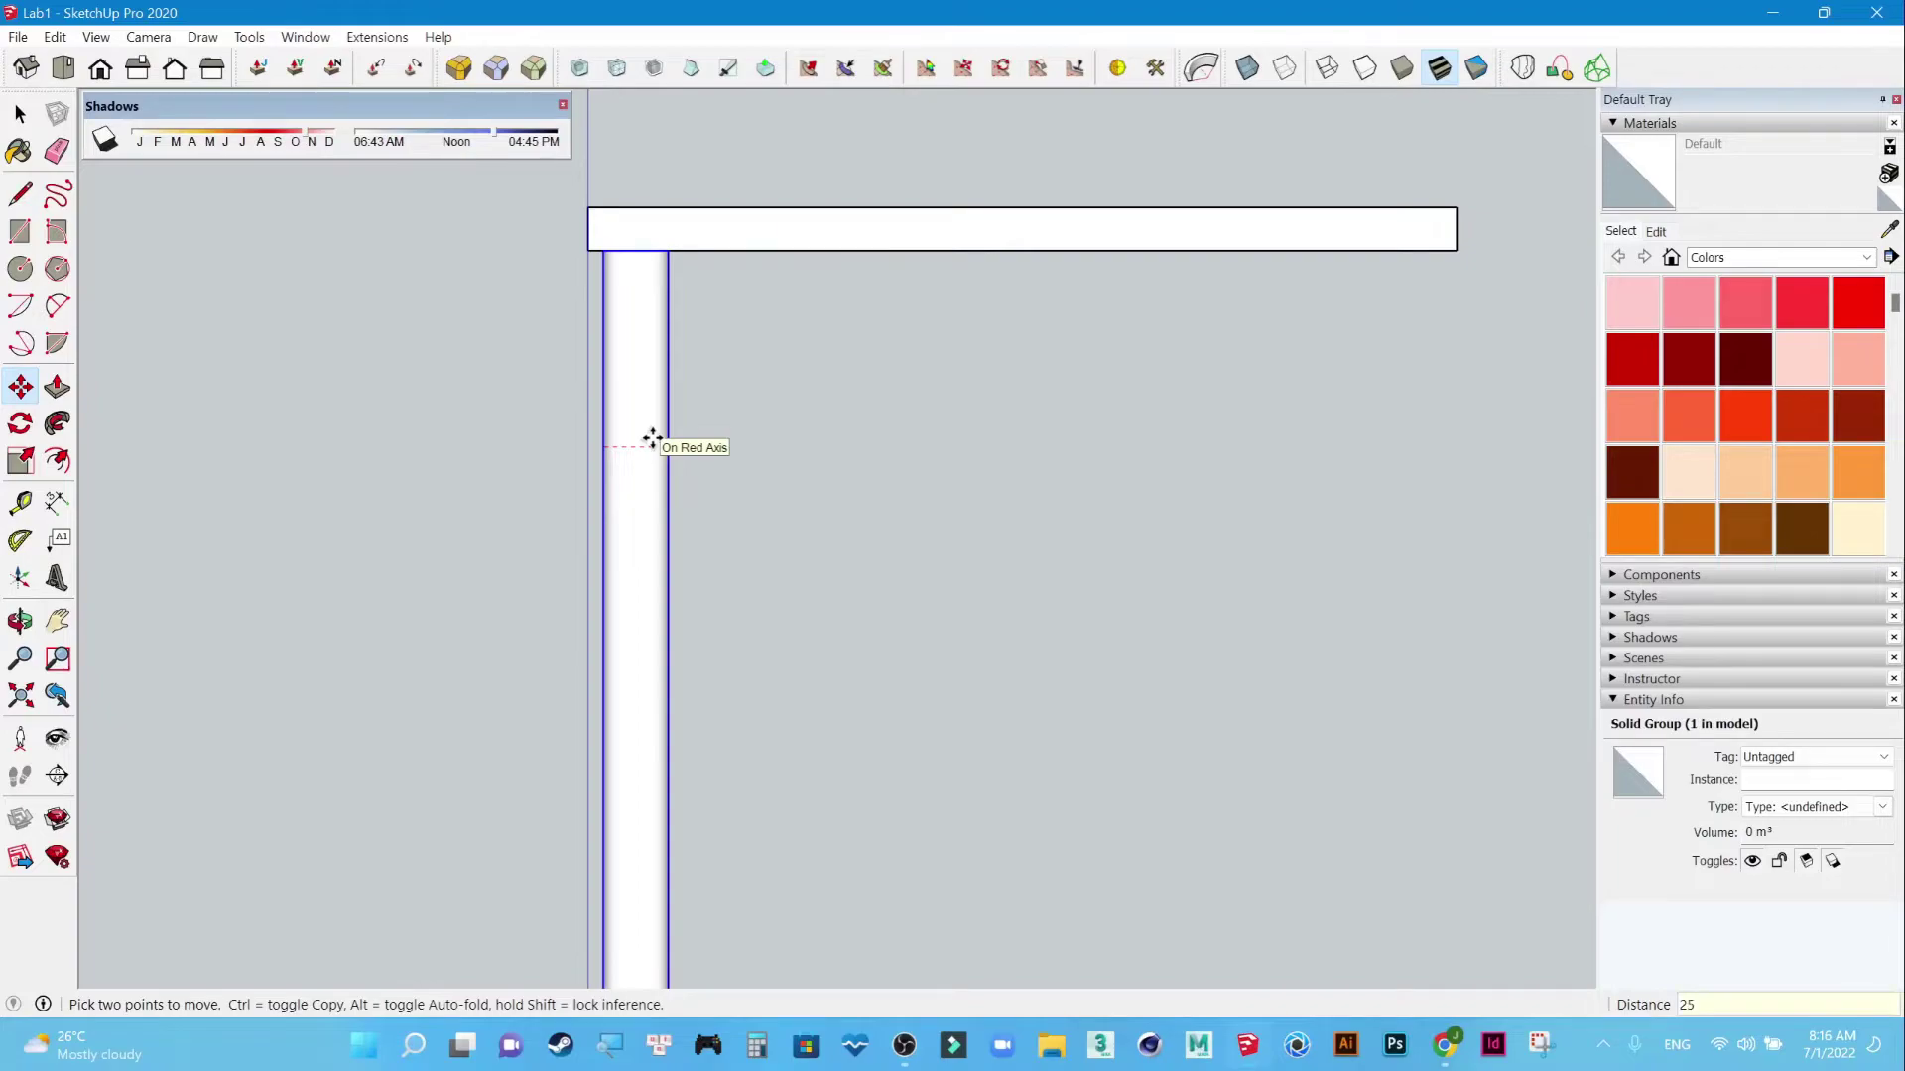
key("Return")
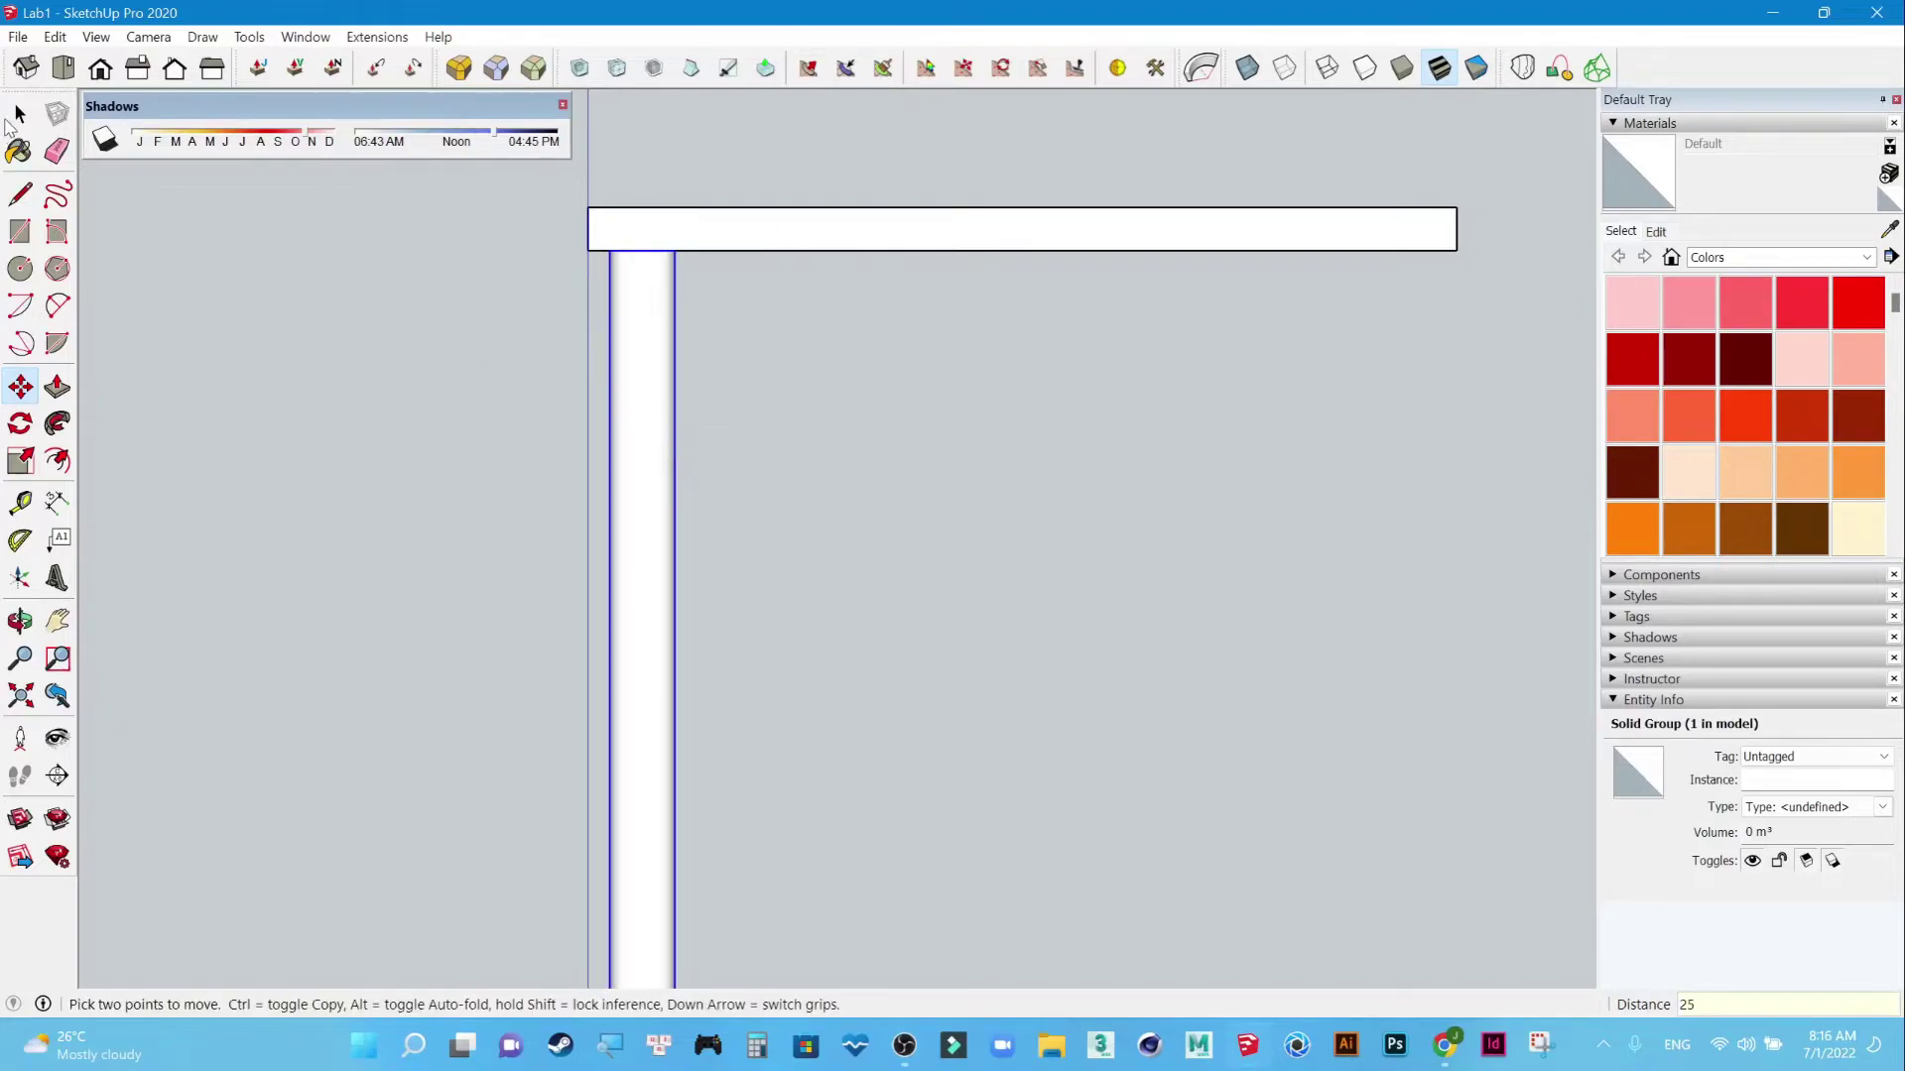
key("space")
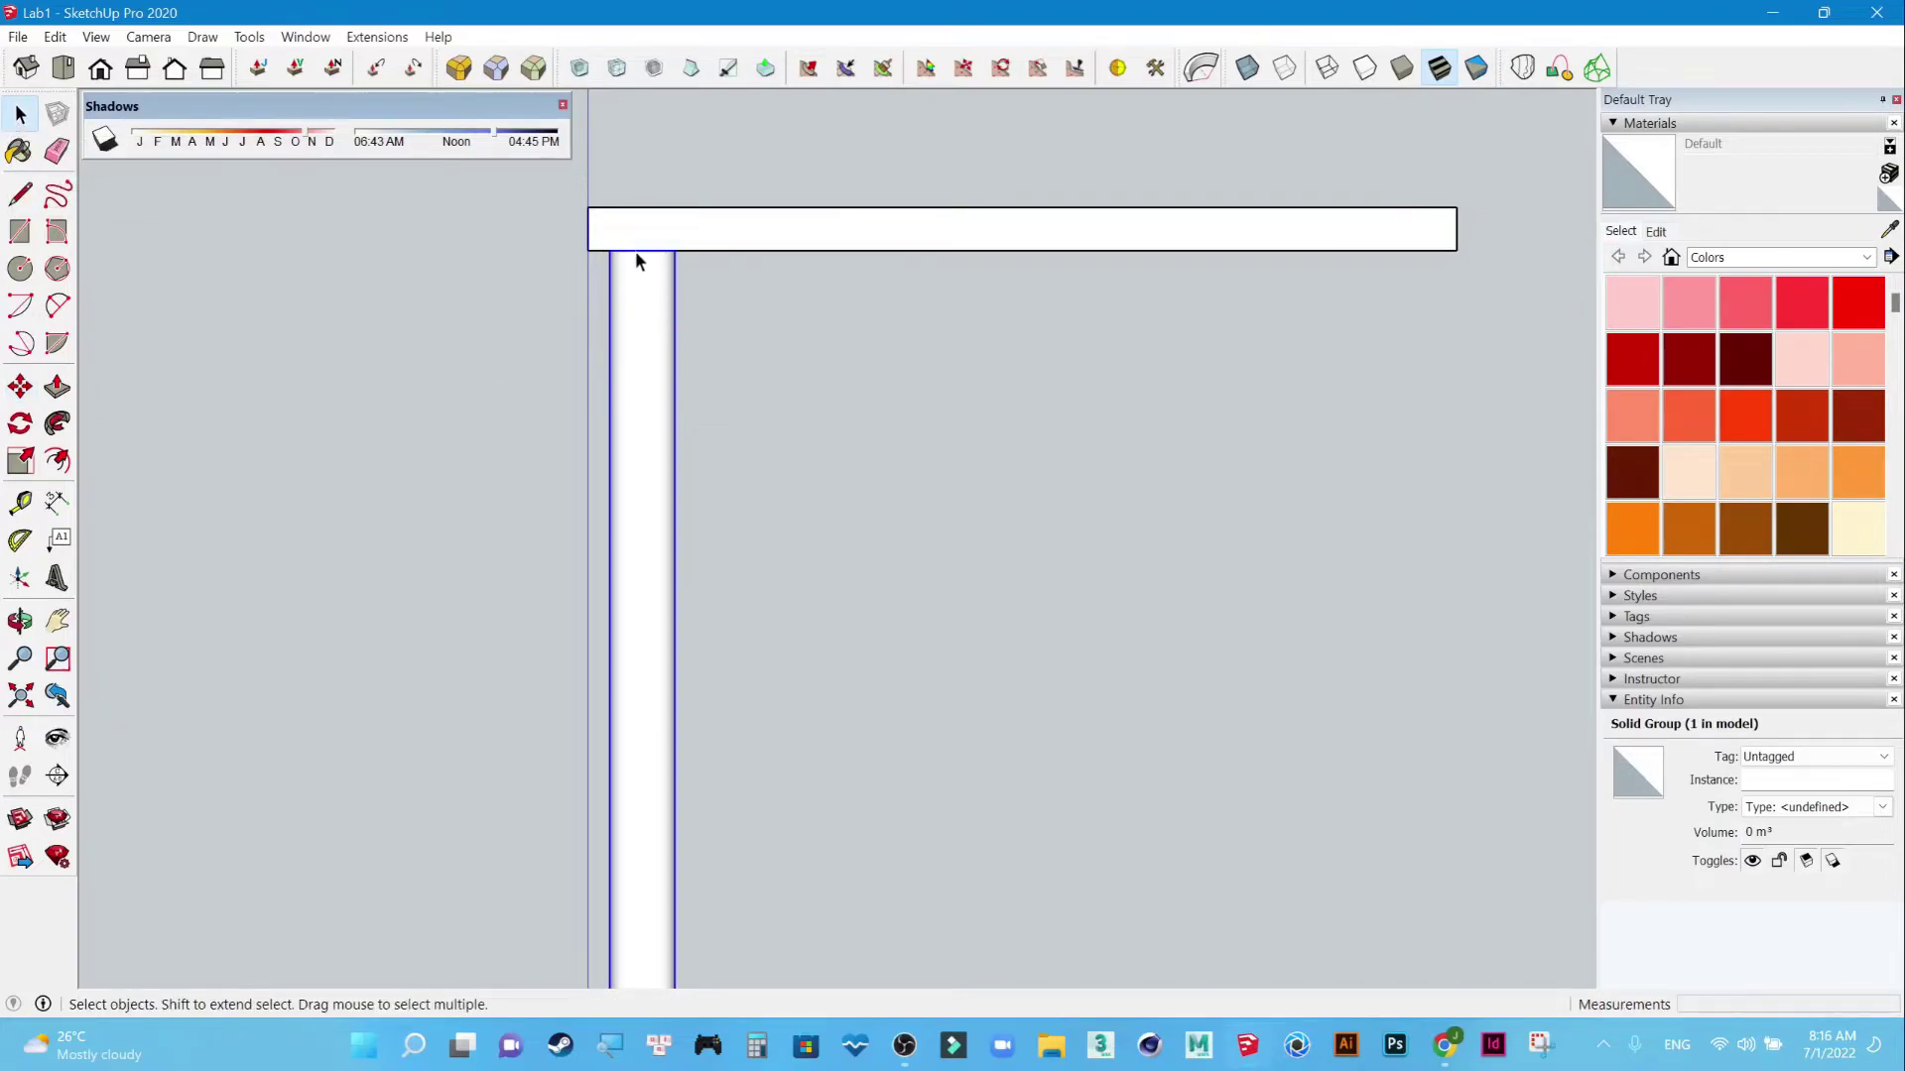
From the Right view, move the leg 25 mm along the green axis.
left_click(137, 67)
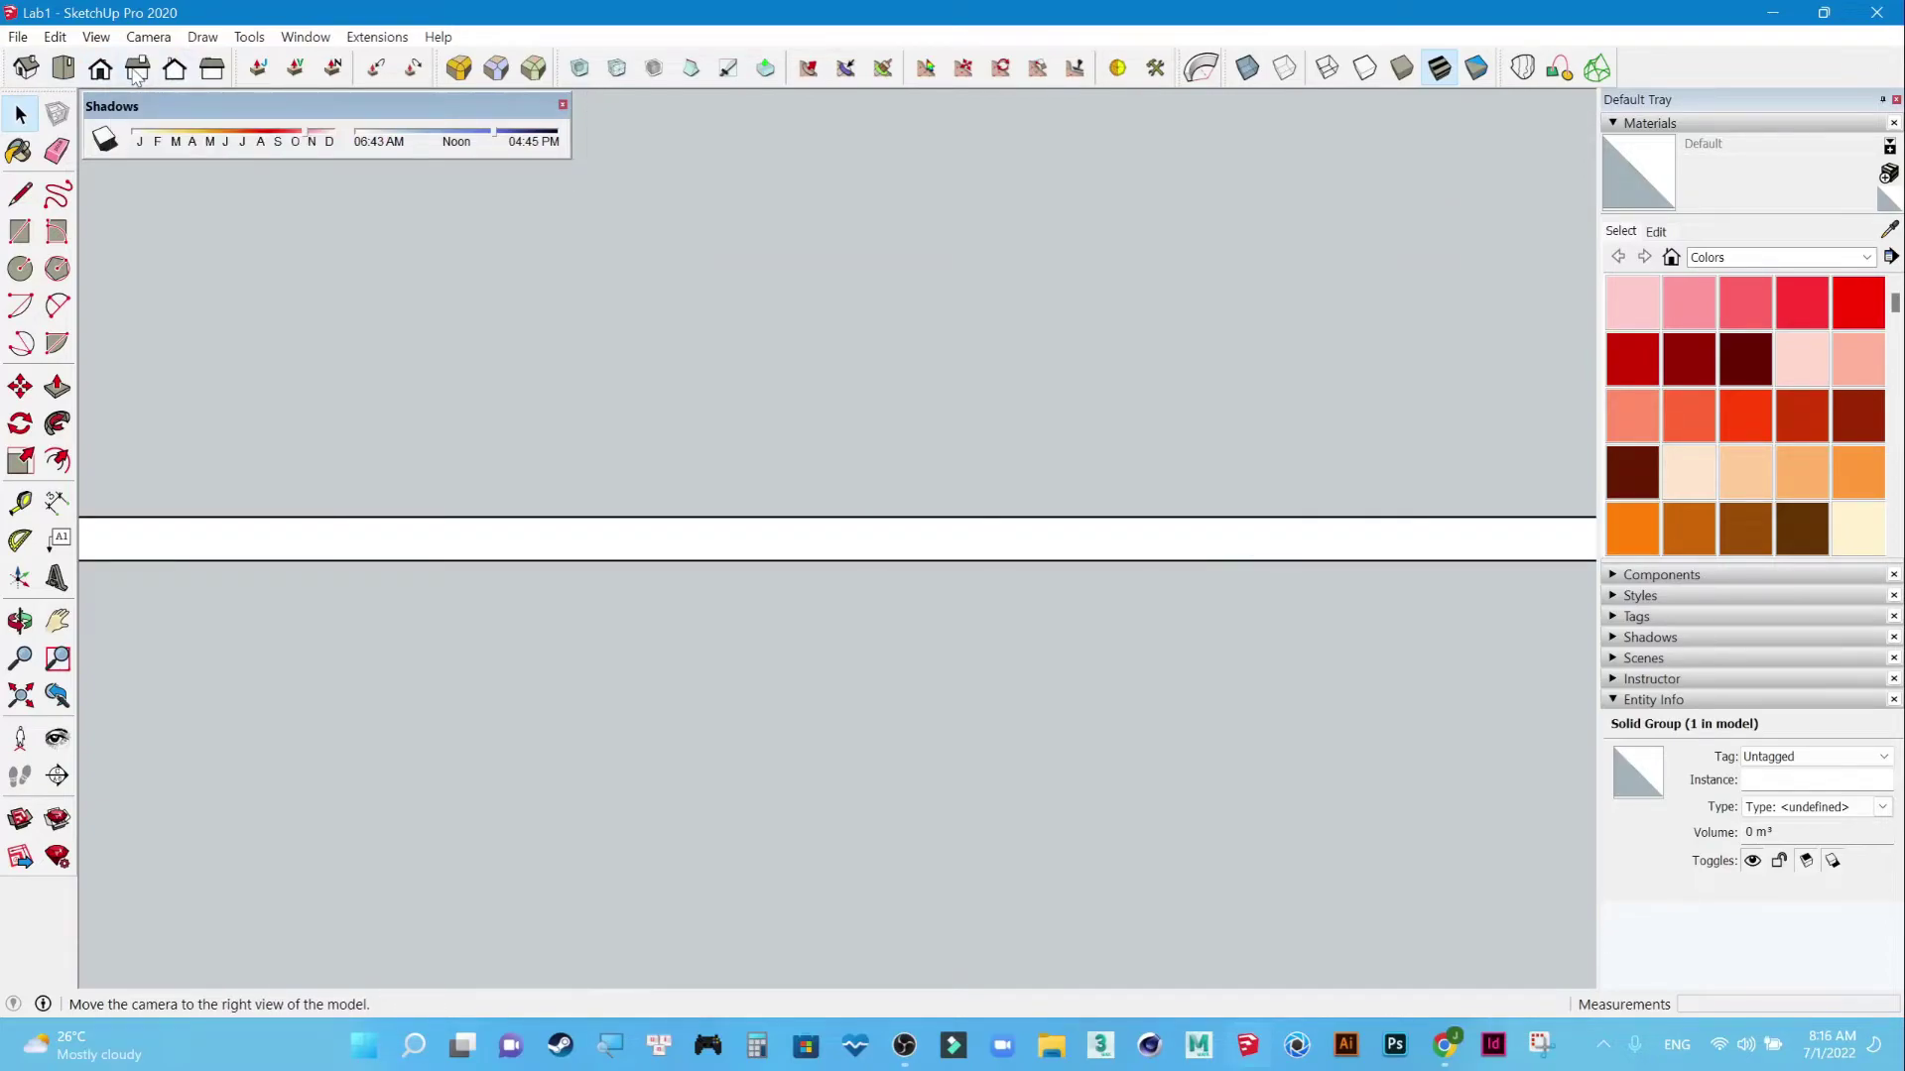
scroll(670, 556, "down", 2)
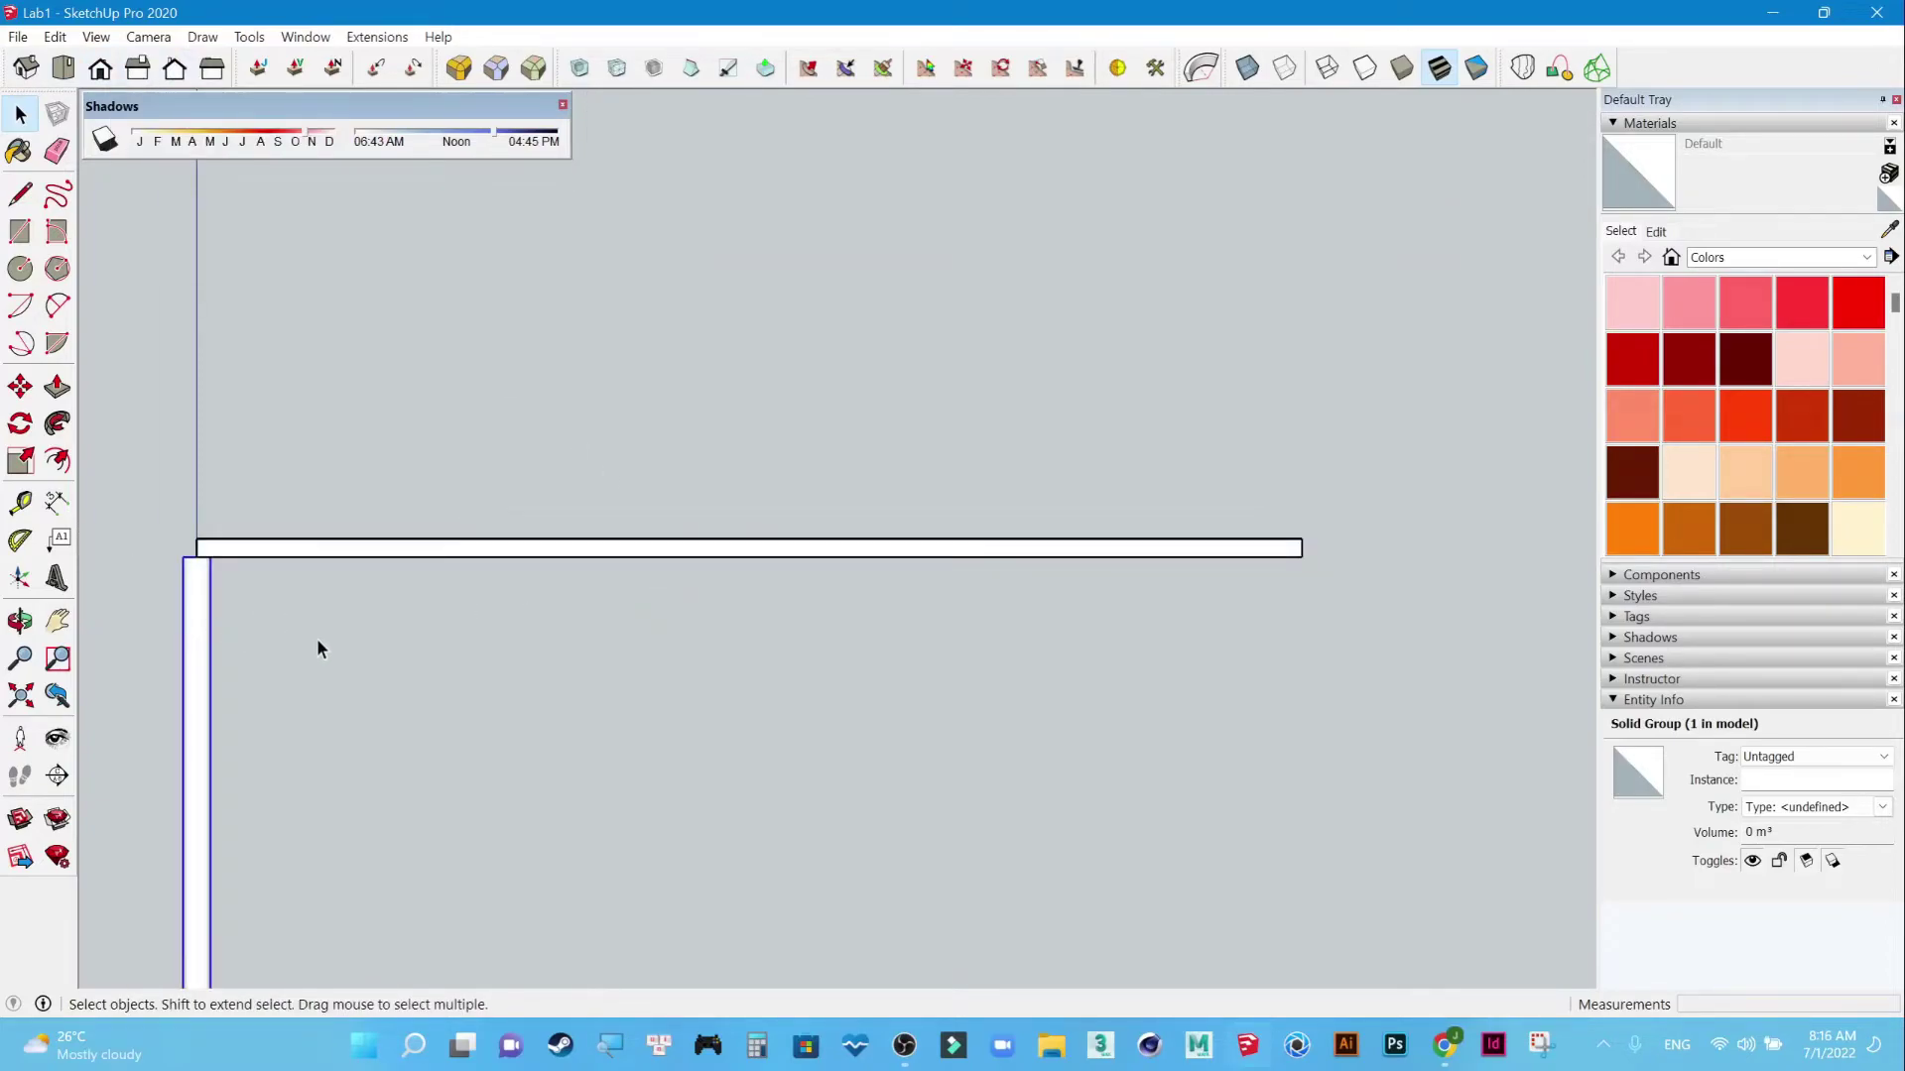
middle_click_drag(327, 717, 710, 345, "shift")
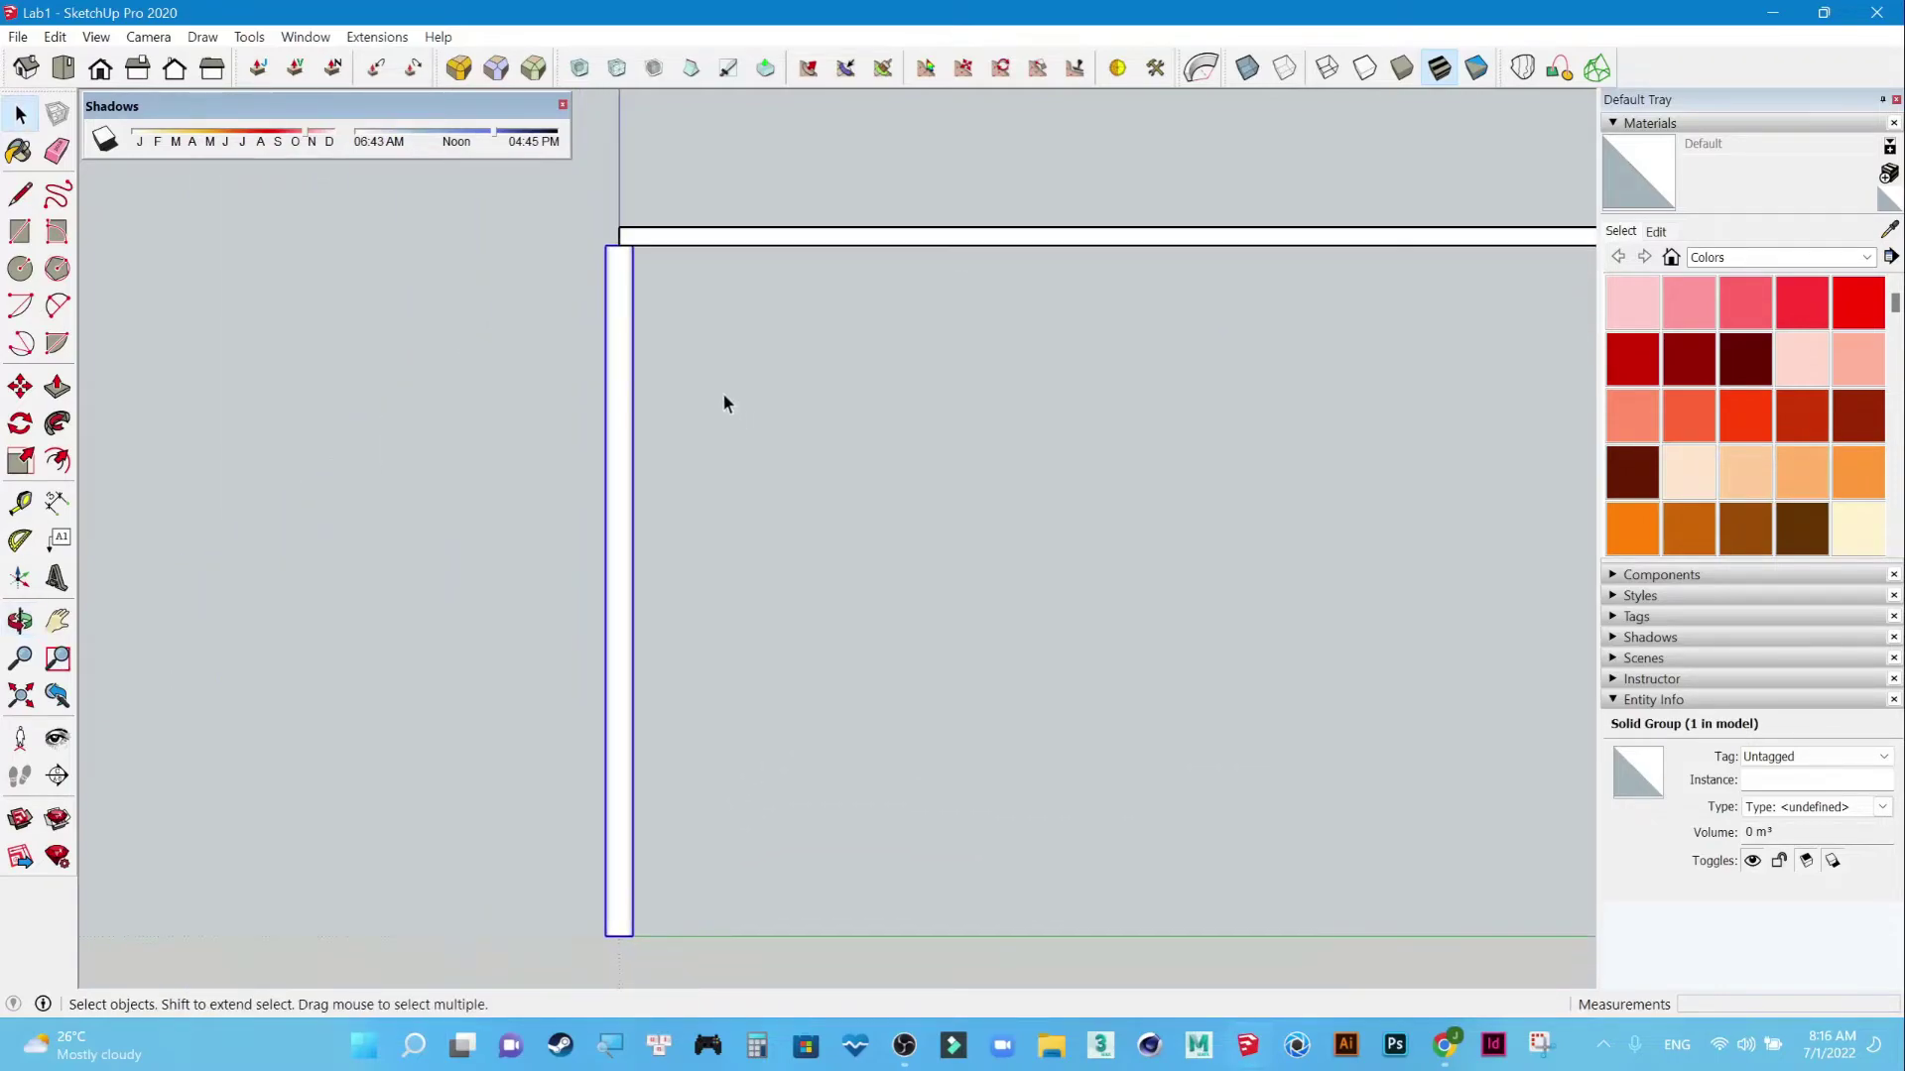
key("m")
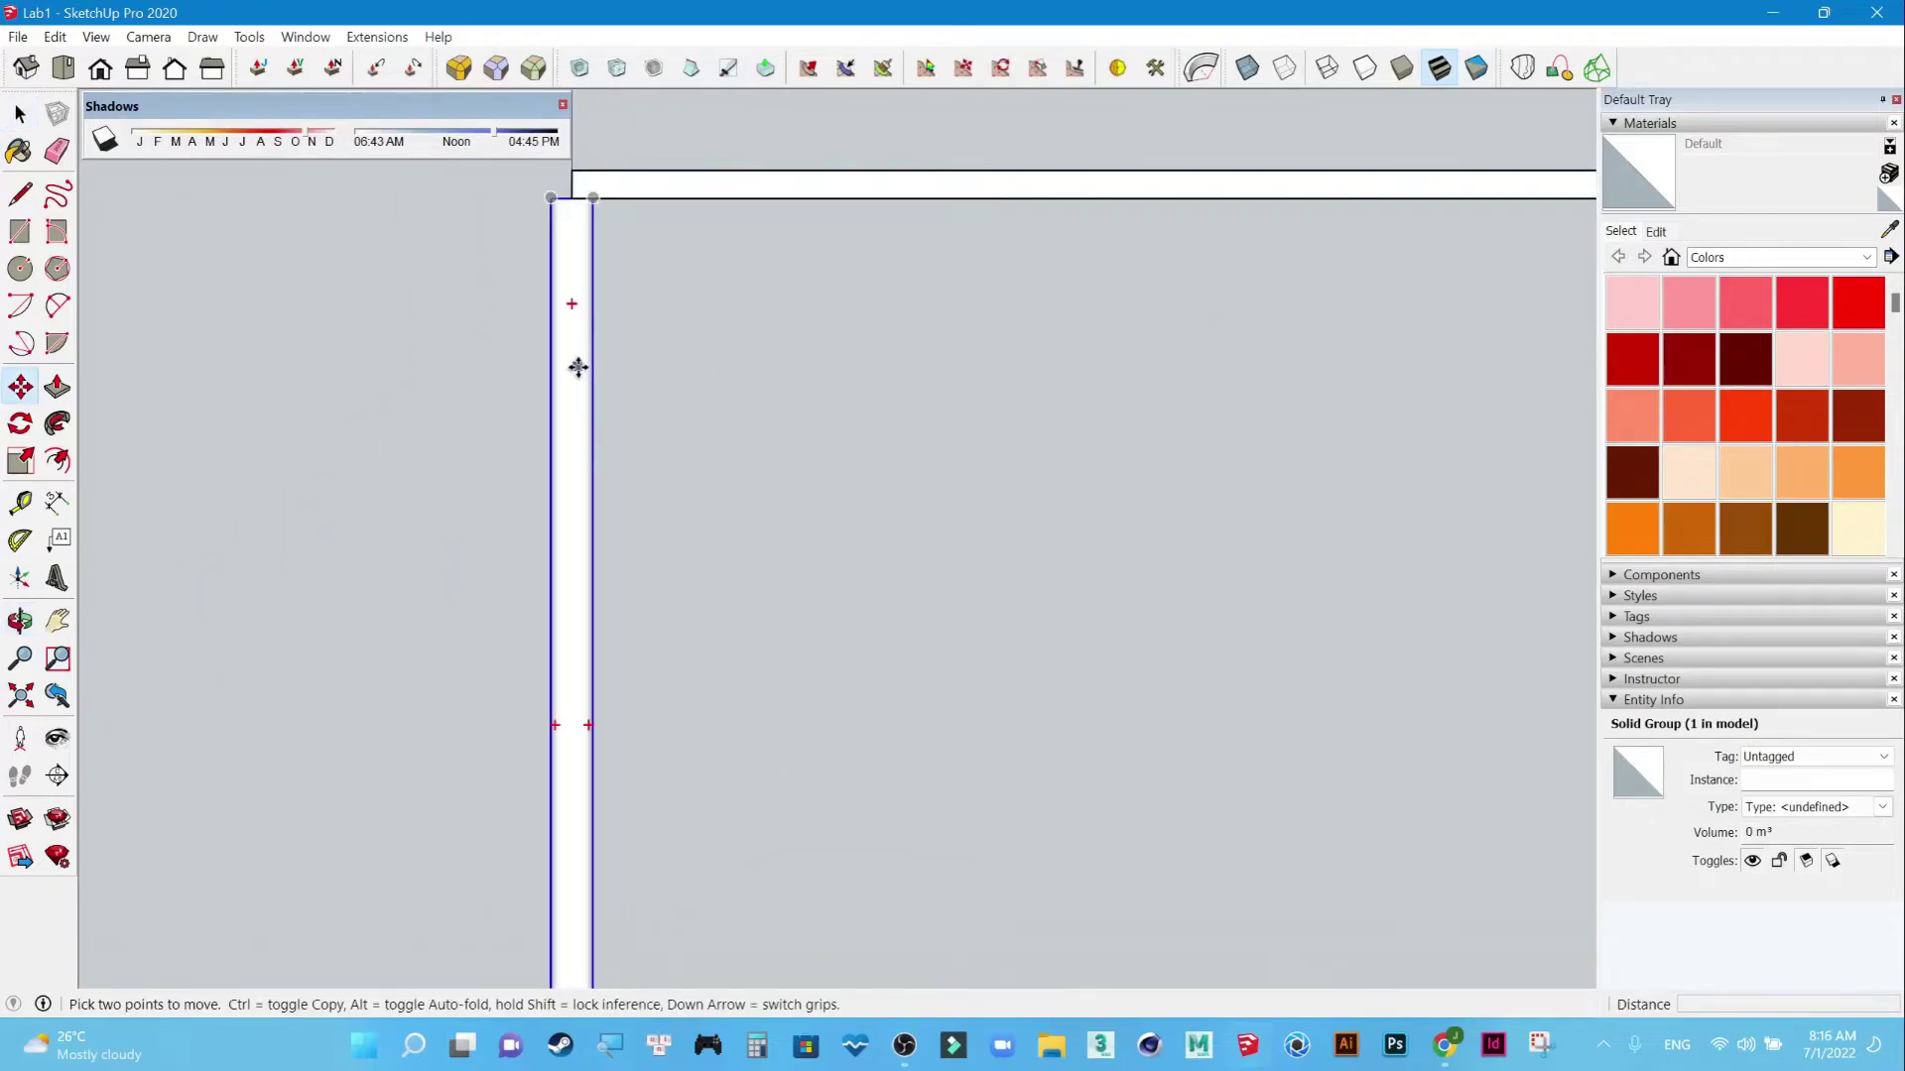
left_click(575, 367)
type("25")
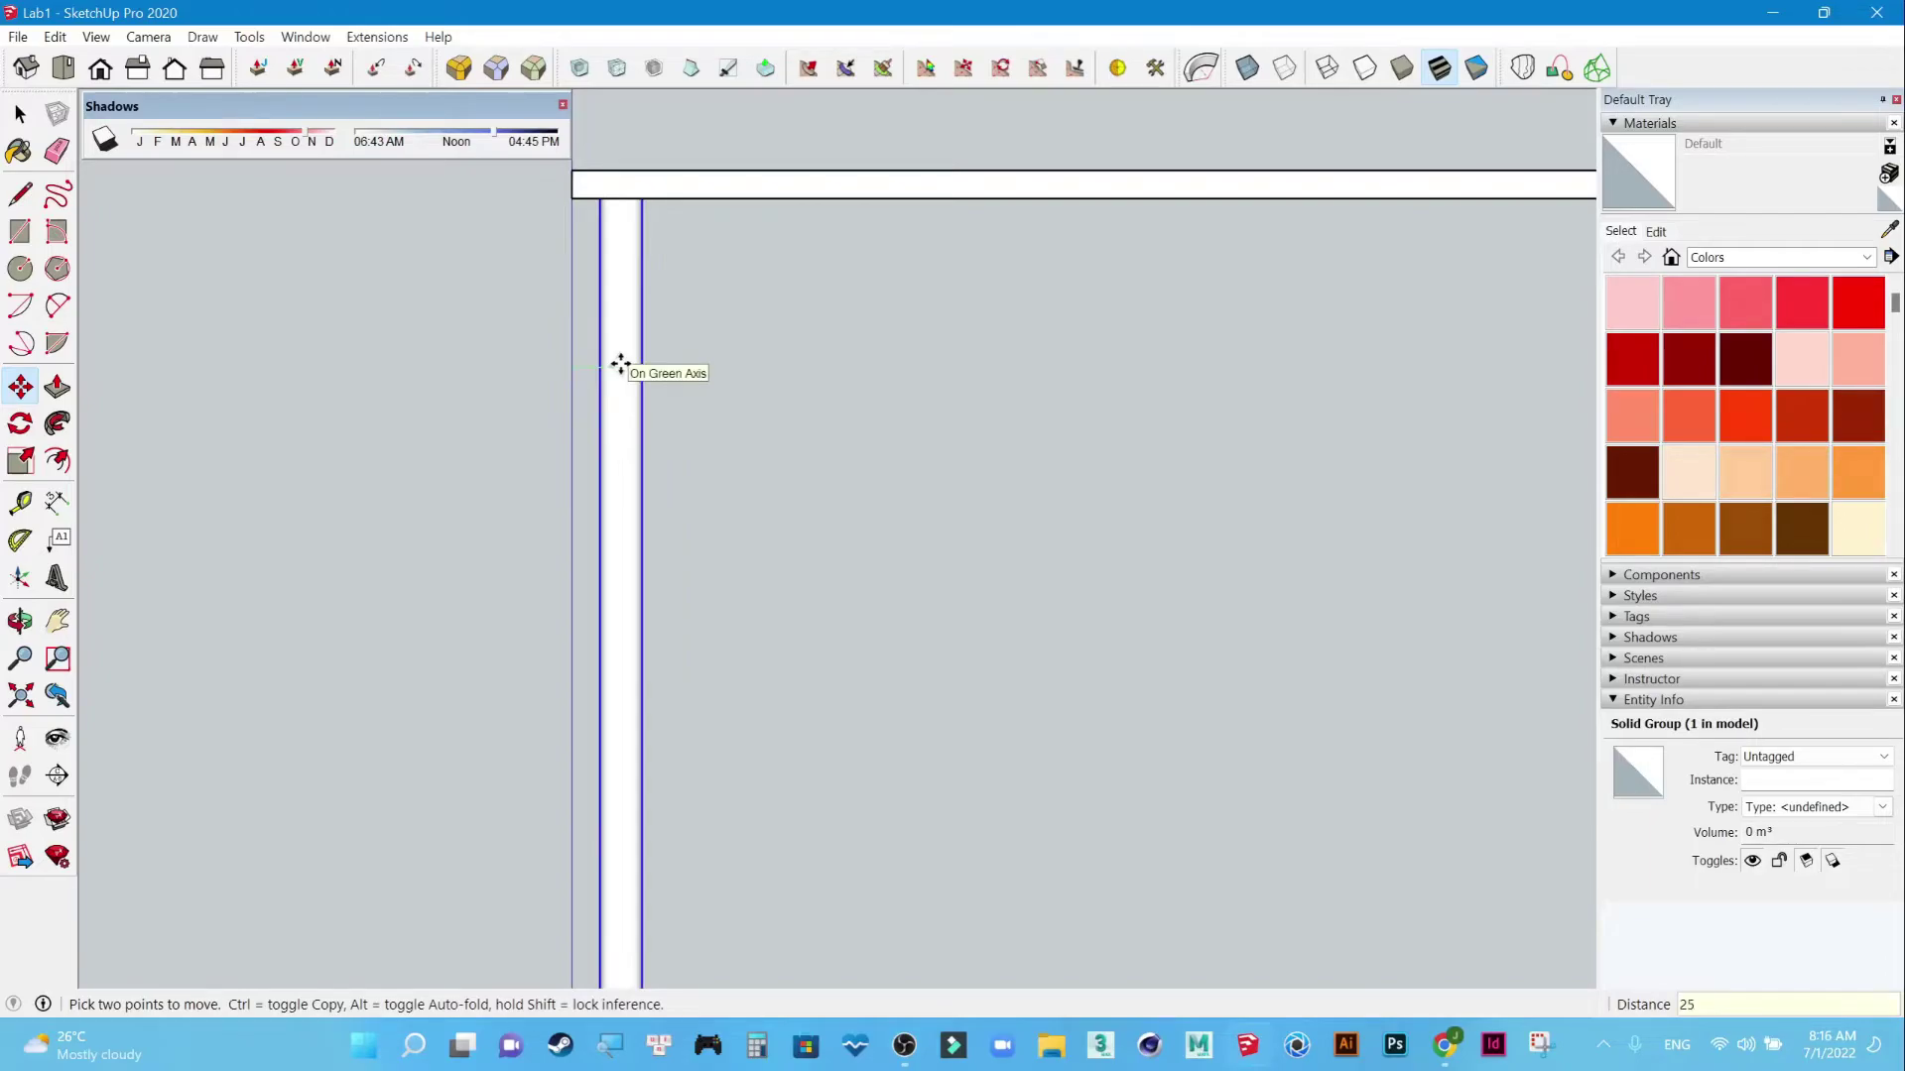
key("Return")
left_click(20, 114)
left_click(26, 68)
scroll(684, 491, "down", 2)
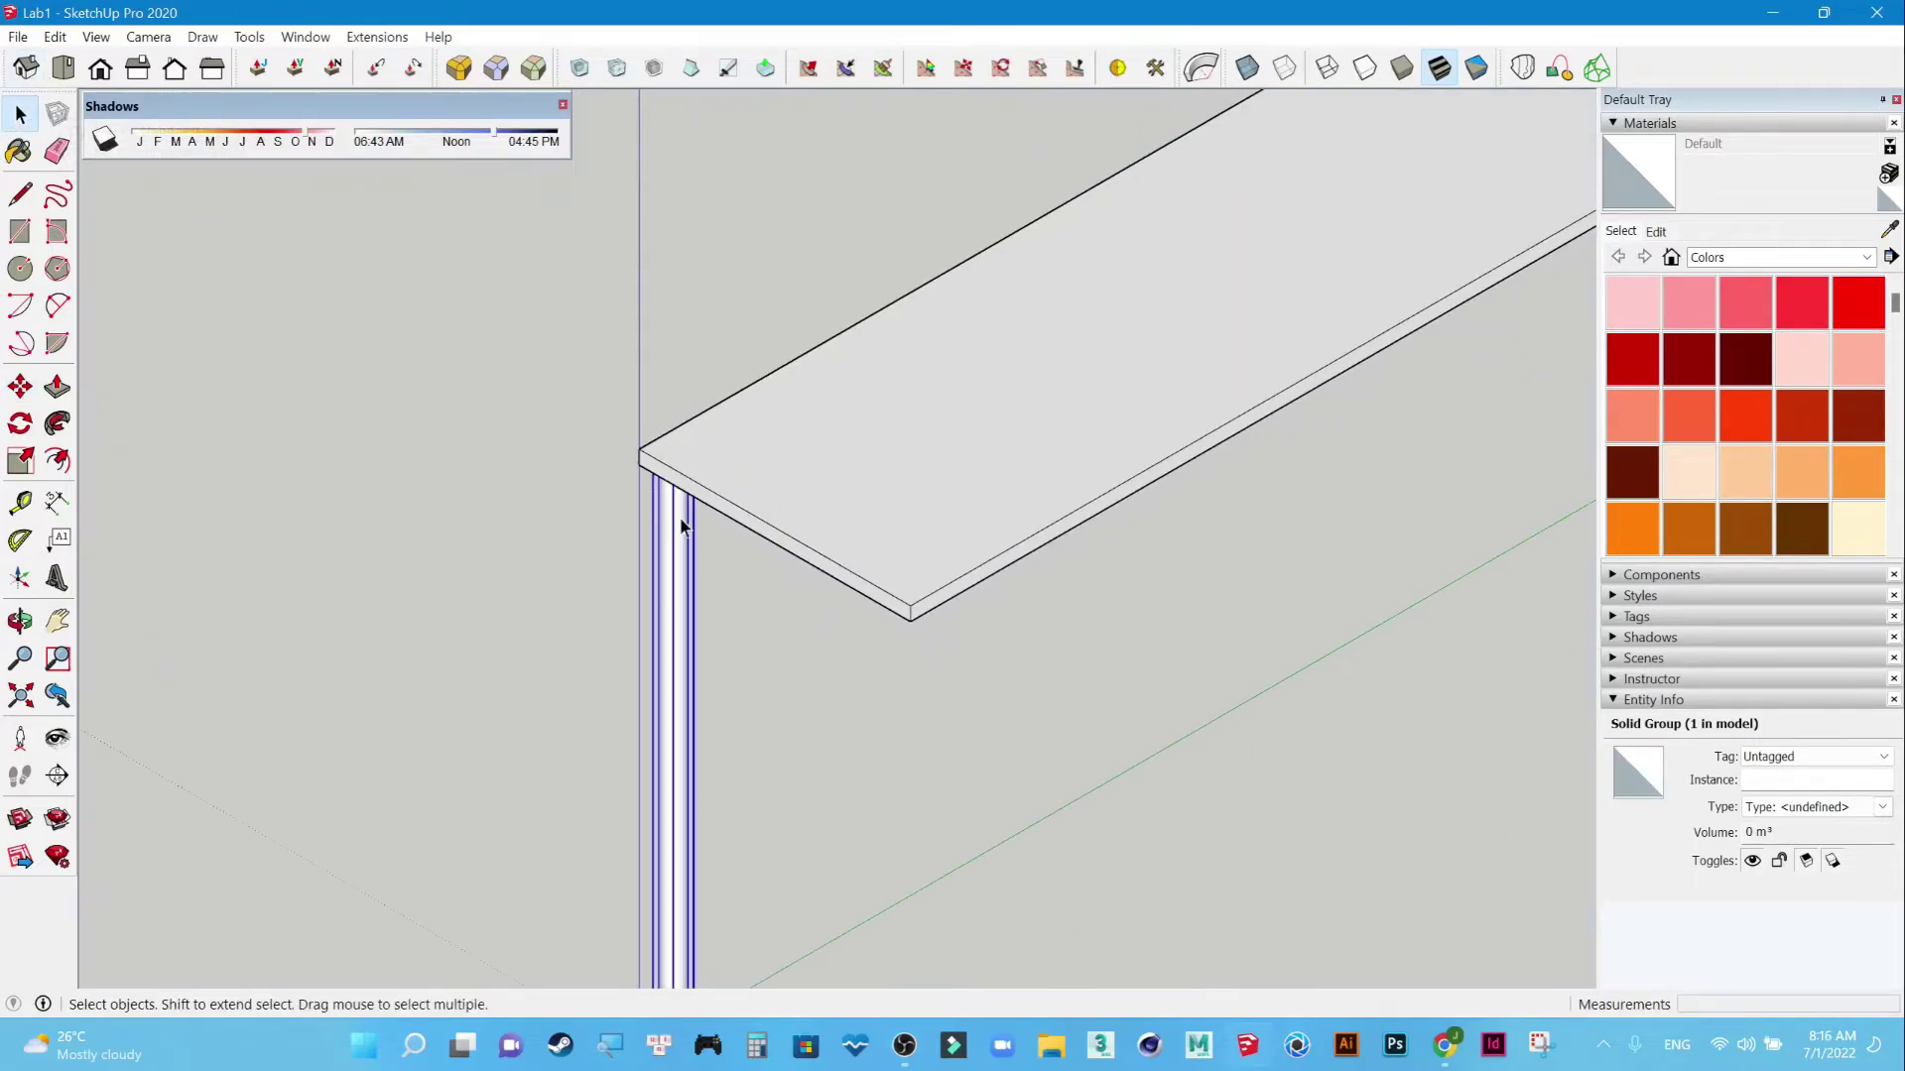
Switch the camera back to Perspective and orbit to an eye-level side view of the table.
left_click(149, 37)
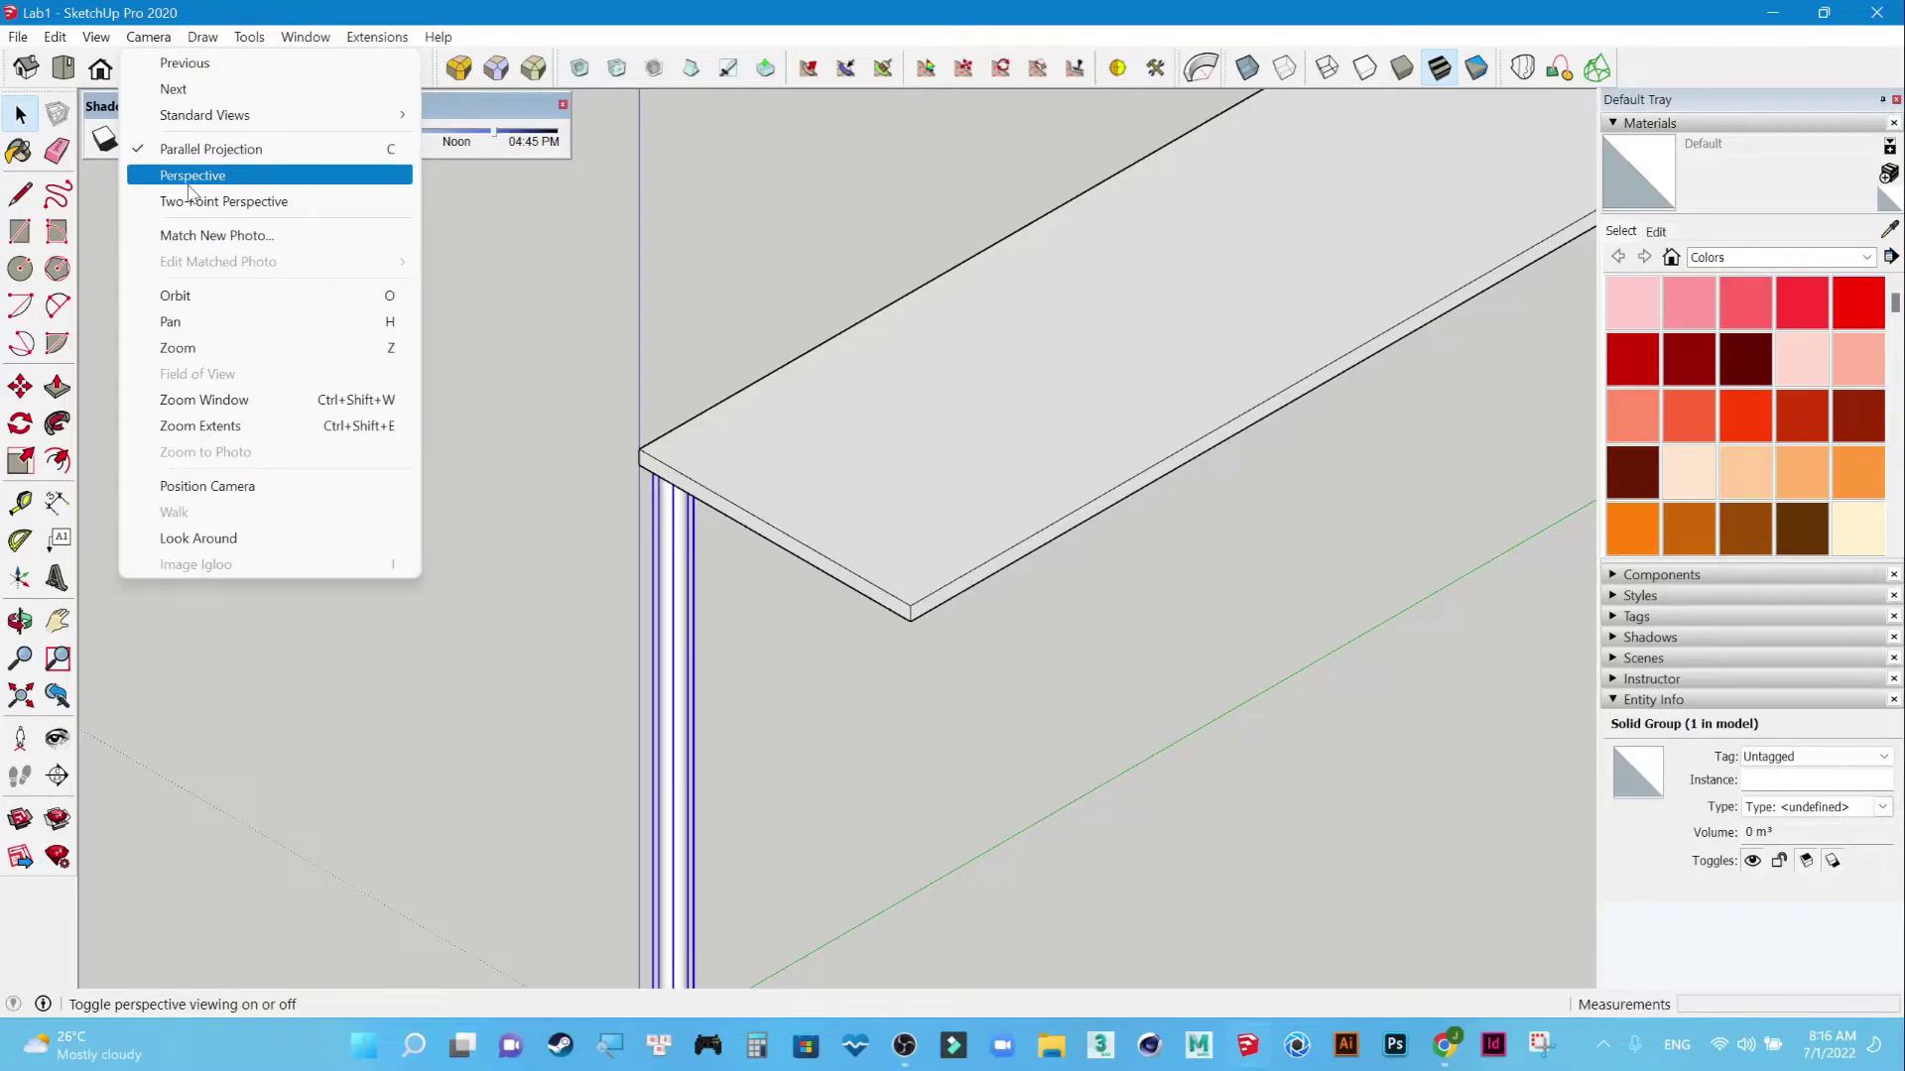
left_click(189, 183)
scroll(783, 663, "down", 5)
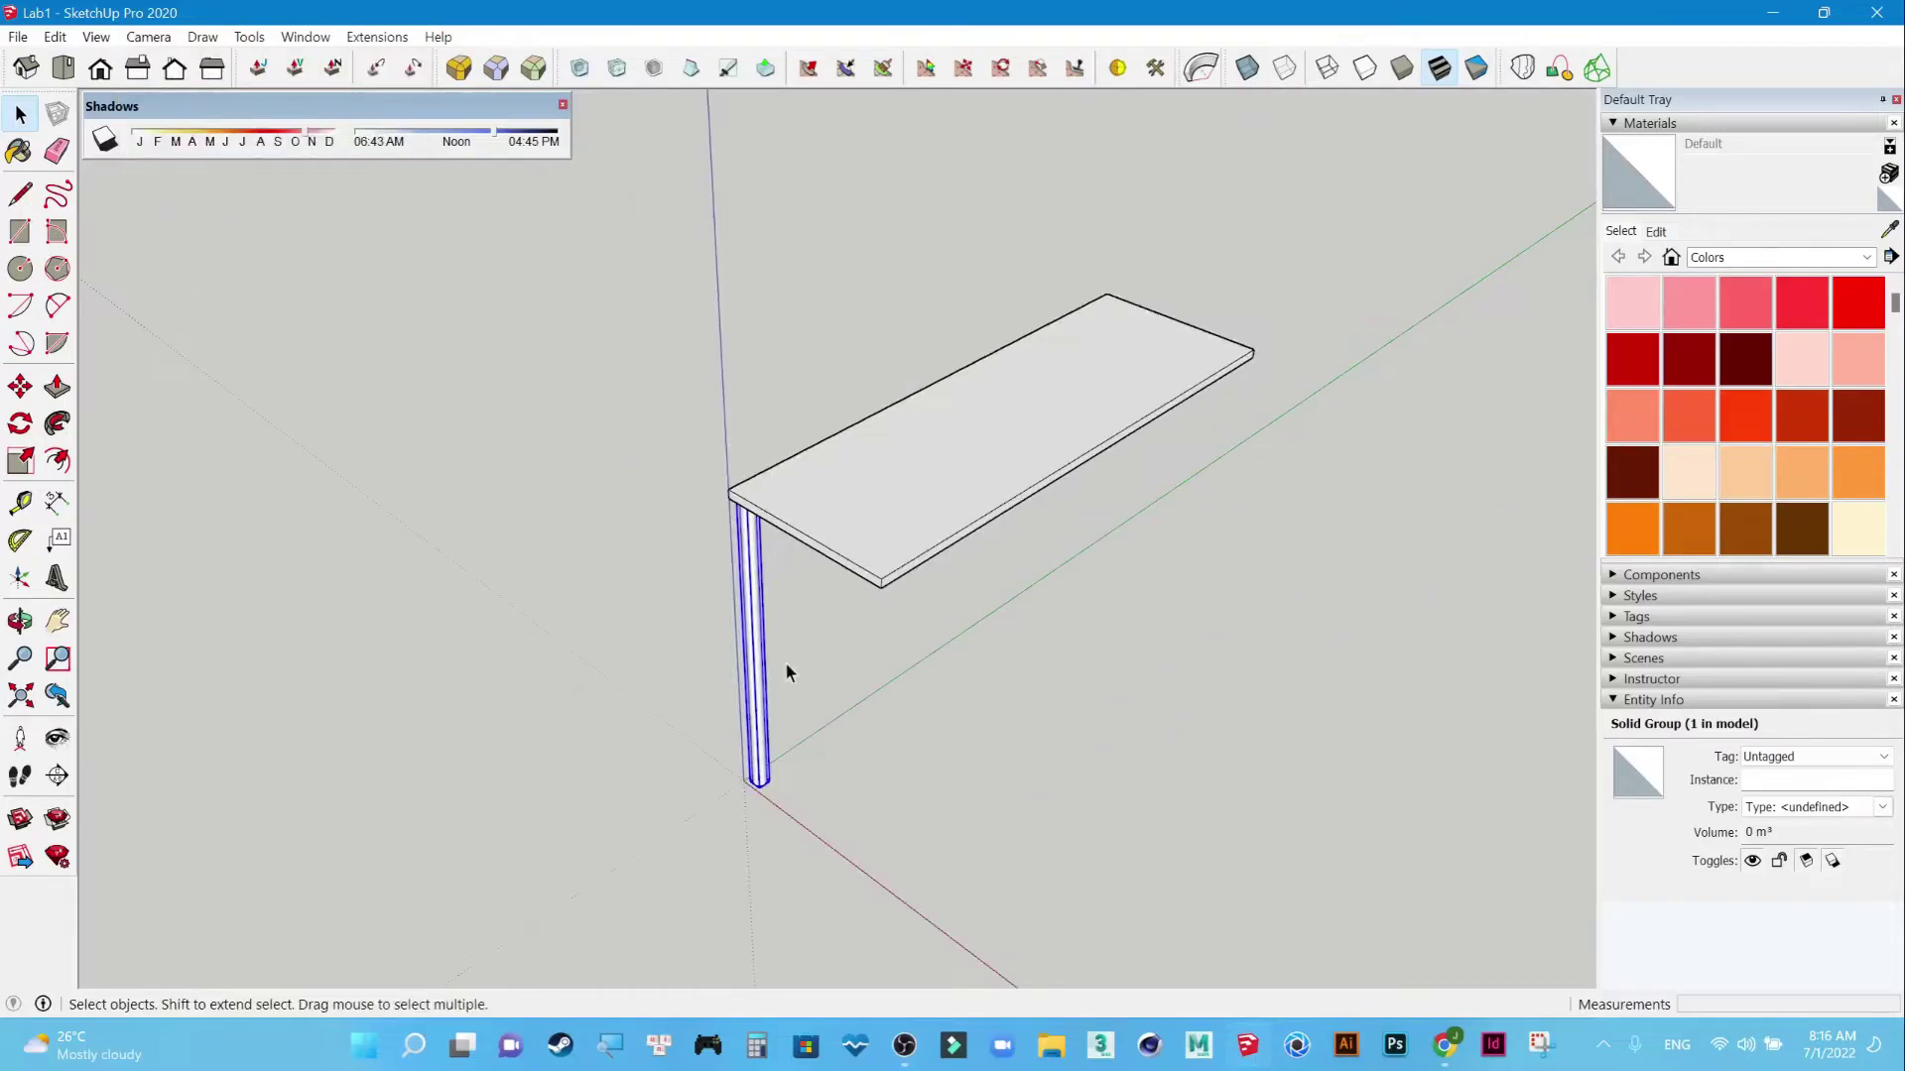
mouse_move(891, 706)
middle_mouse_down()
mouse_move(972, 665)
mouse_move(1165, 288)
mouse_move(689, 169)
mouse_move(969, 629)
mouse_move(312, 462)
mouse_move(655, 667)
mouse_move(1352, 770)
mouse_move(1051, 565)
mouse_move(1279, 731)
mouse_move(884, 732)
mouse_move(1348, 672)
mouse_move(991, 396)
mouse_move(585, 784)
mouse_move(991, 544)
mouse_move(933, 419)
mouse_move(1088, 607)
middle_mouse_up()
scroll(913, 431, "up", 2)
mouse_move(1089, 607)
left_mouse_down()
mouse_move(757, 591)
mouse_move(905, 463)
mouse_move(1088, 501)
mouse_move(958, 705)
mouse_move(731, 863)
mouse_move(897, 914)
mouse_move(1211, 876)
mouse_move(1115, 467)
mouse_move(880, 404)
mouse_move(532, 800)
mouse_move(467, 668)
mouse_move(855, 434)
mouse_move(1114, 599)
left_mouse_up()
key("space")
mouse_move(1122, 601)
middle_mouse_down()
mouse_move(903, 884)
mouse_move(940, 804)
mouse_move(969, 815)
middle_mouse_up()
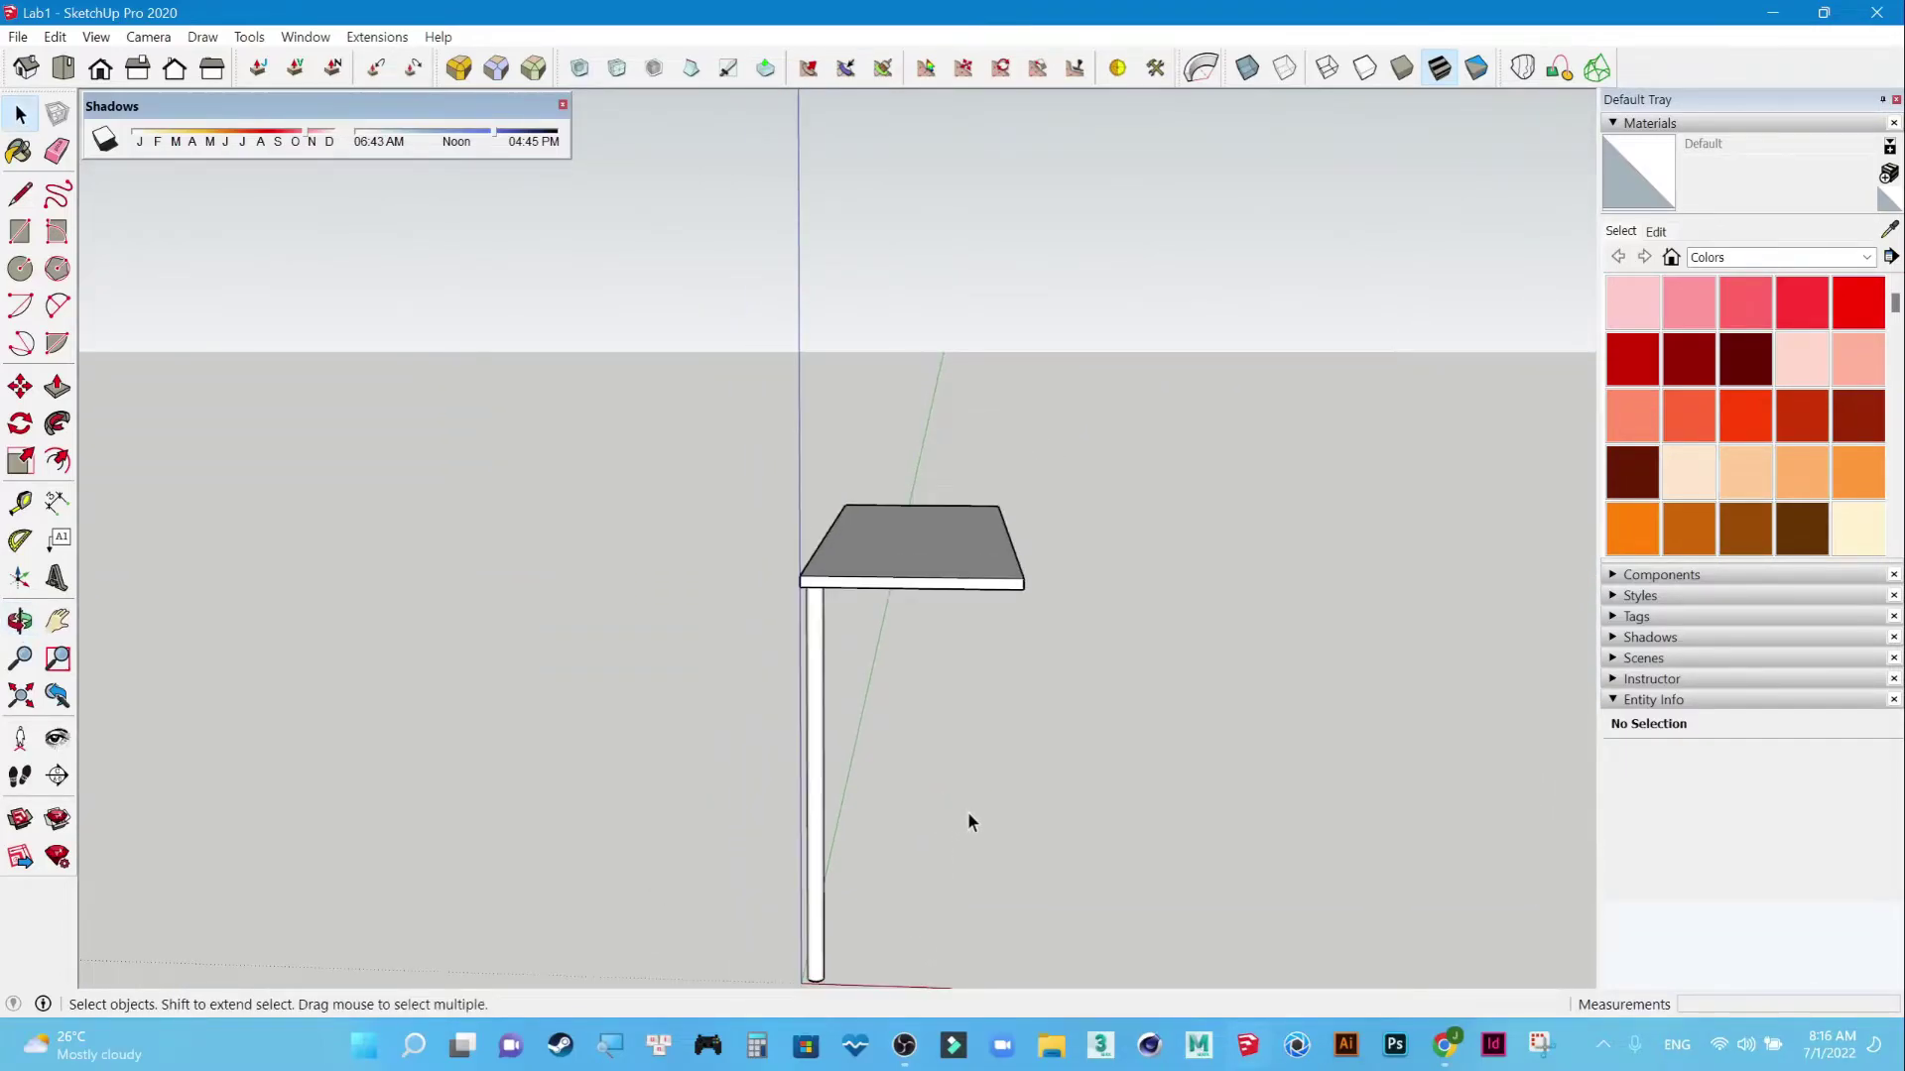
left_click(149, 37)
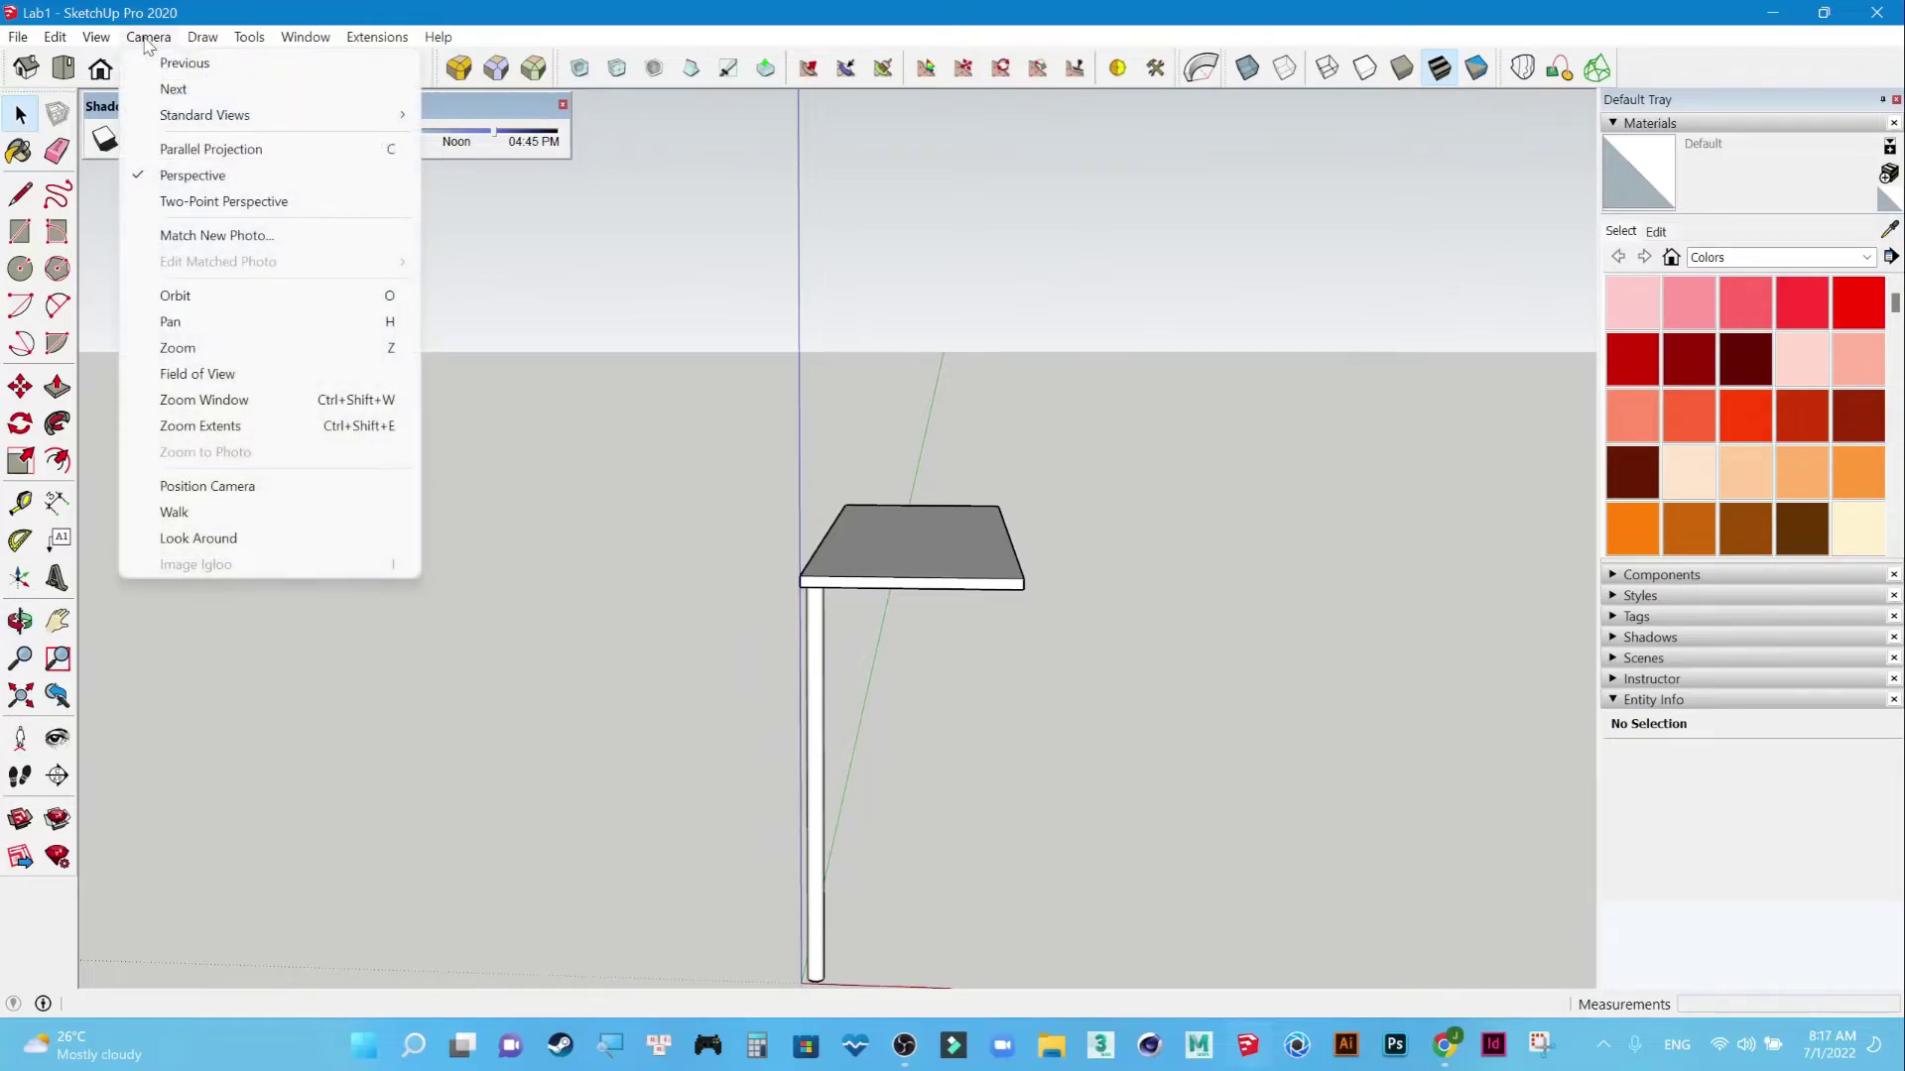
In a parallel-projection front view, copy the leg 350 mm to the right.
left_click(234, 184)
left_click(100, 72)
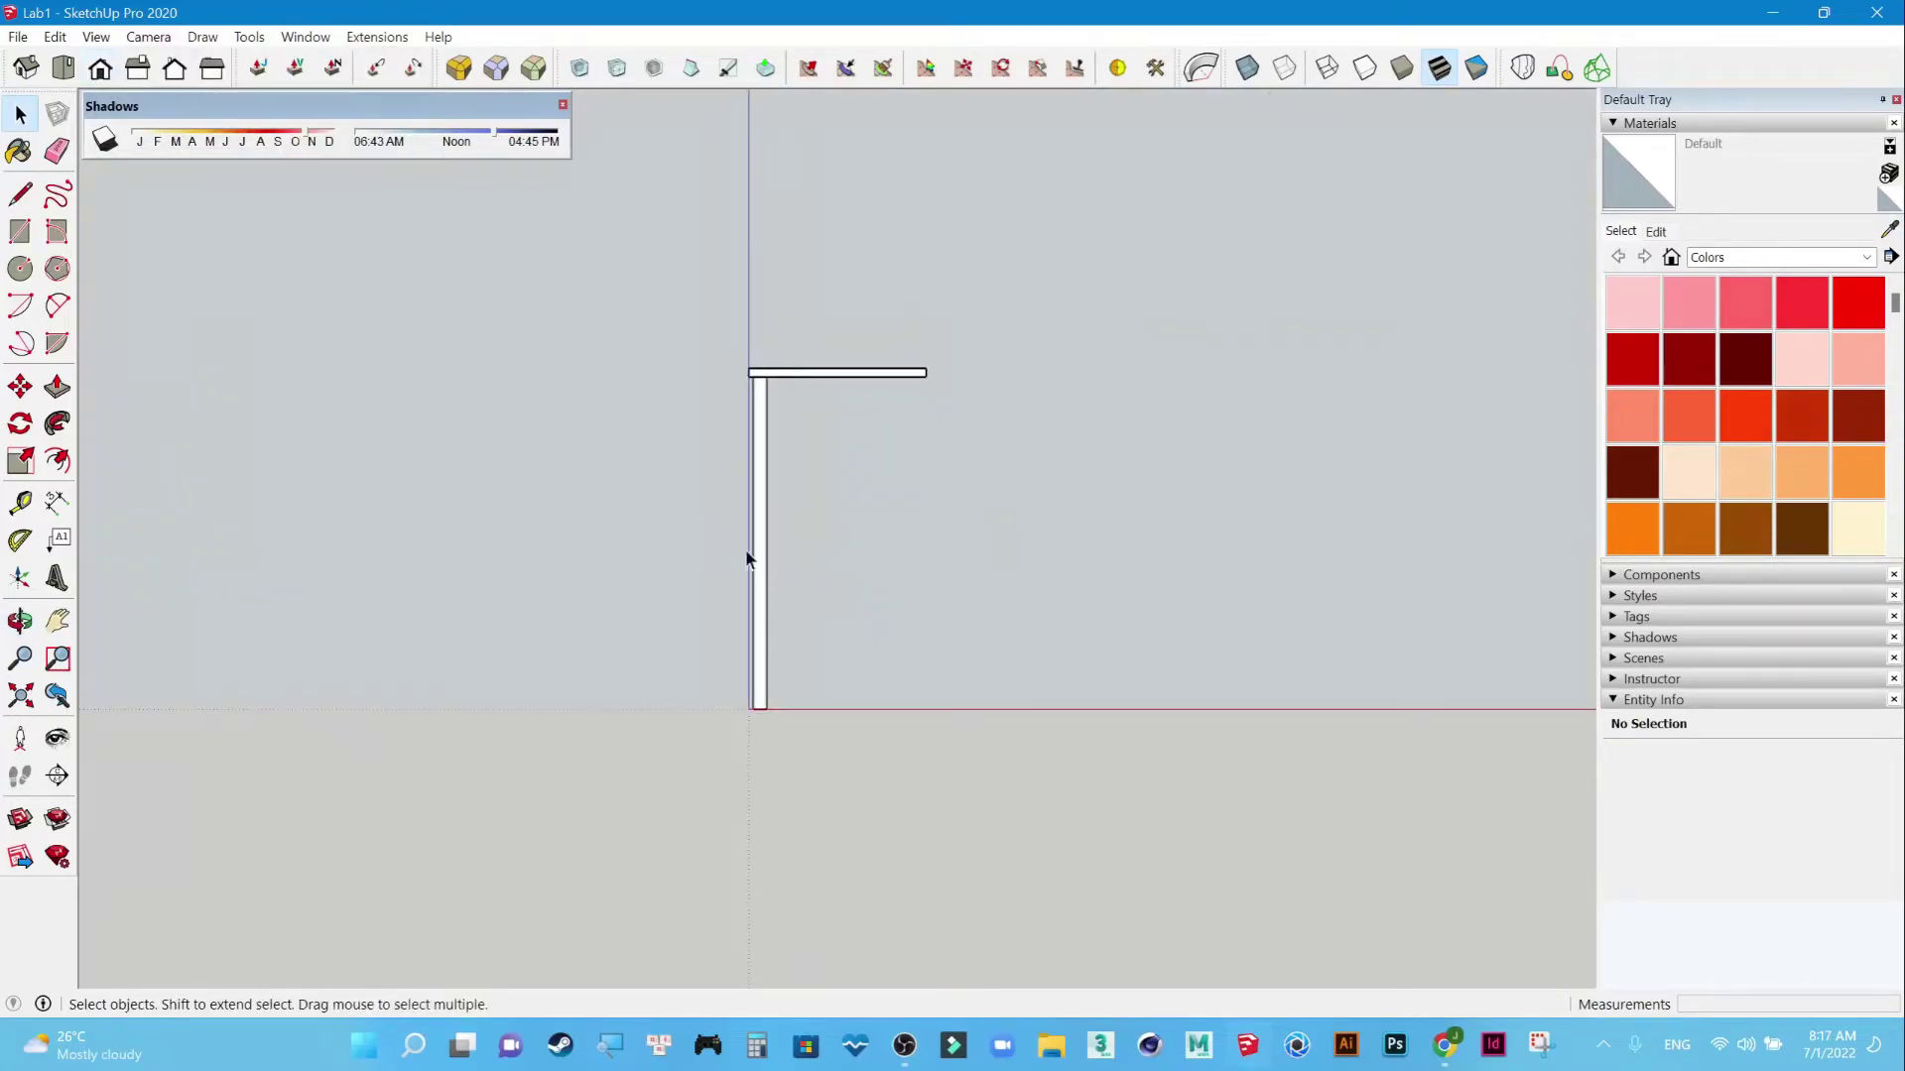
scroll(742, 546, "up", 3)
left_click(780, 503)
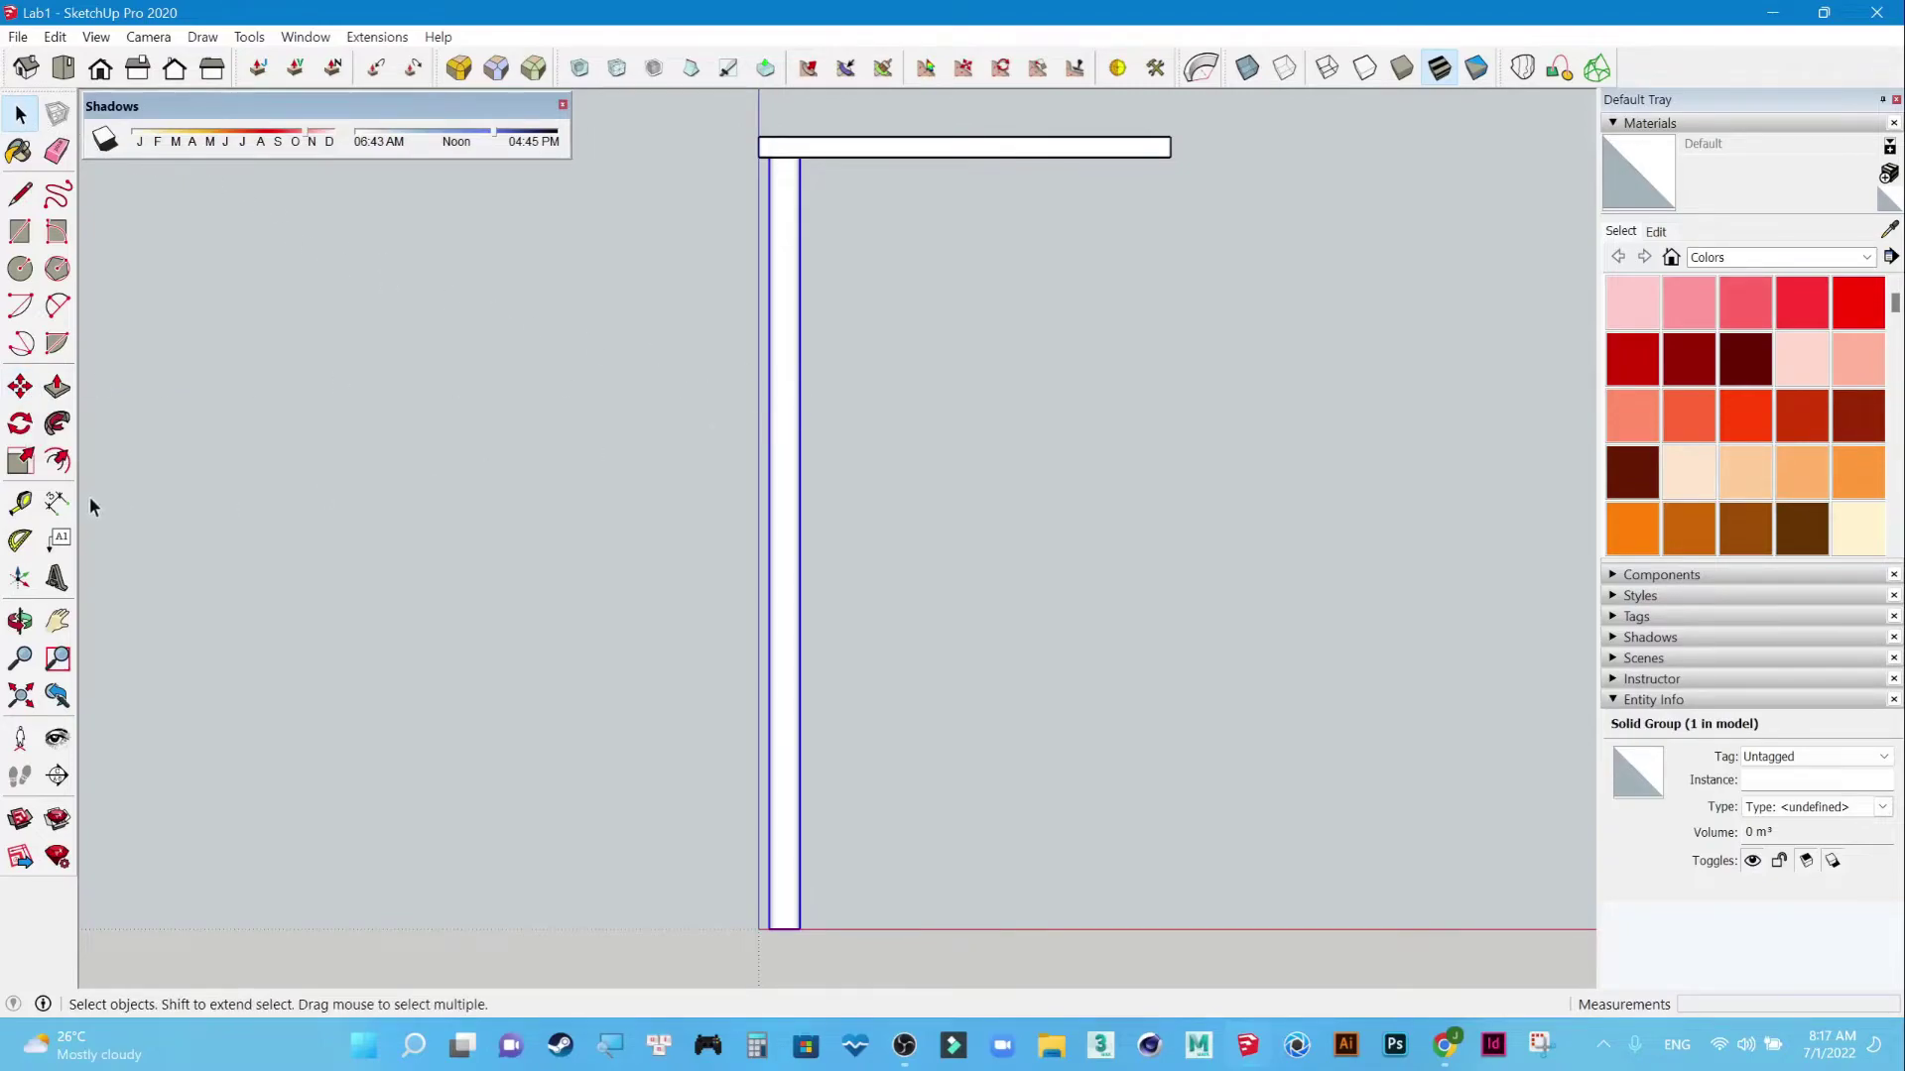
left_click(20, 386)
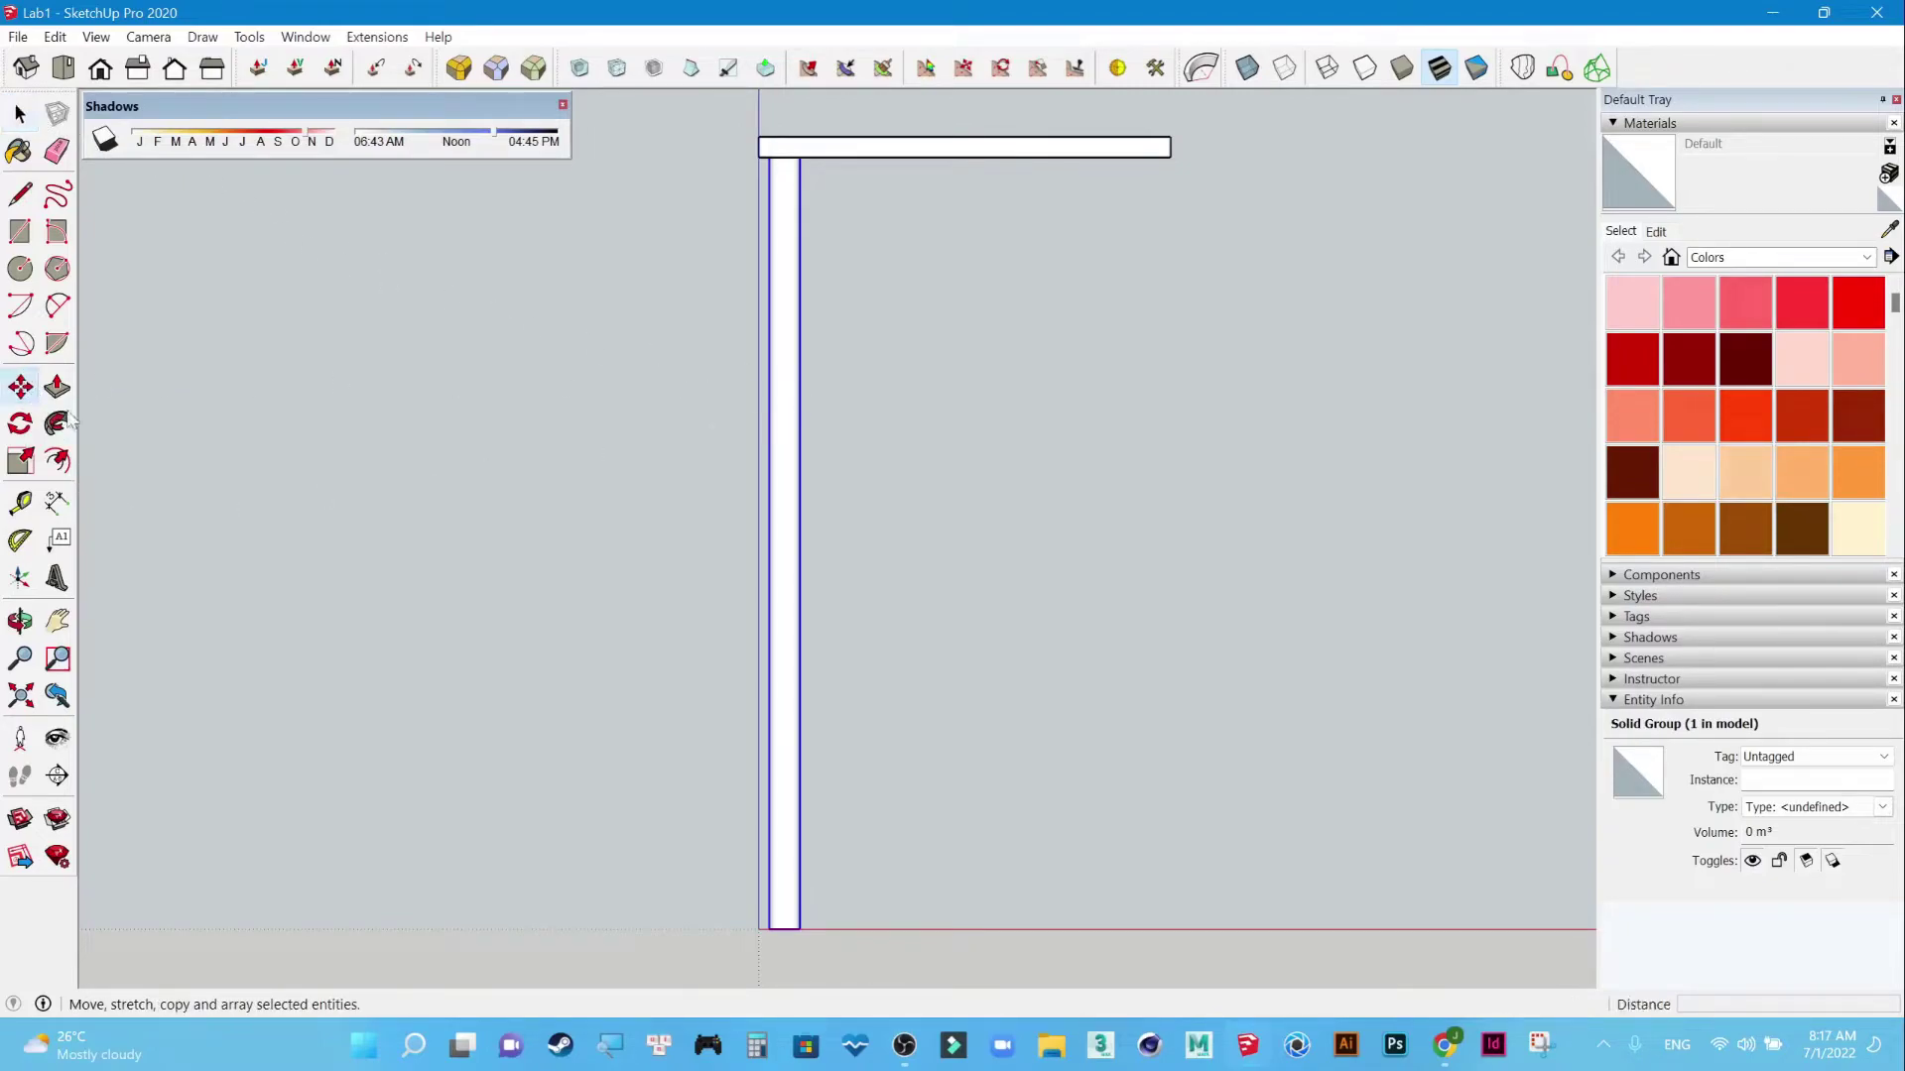
left_click(785, 572)
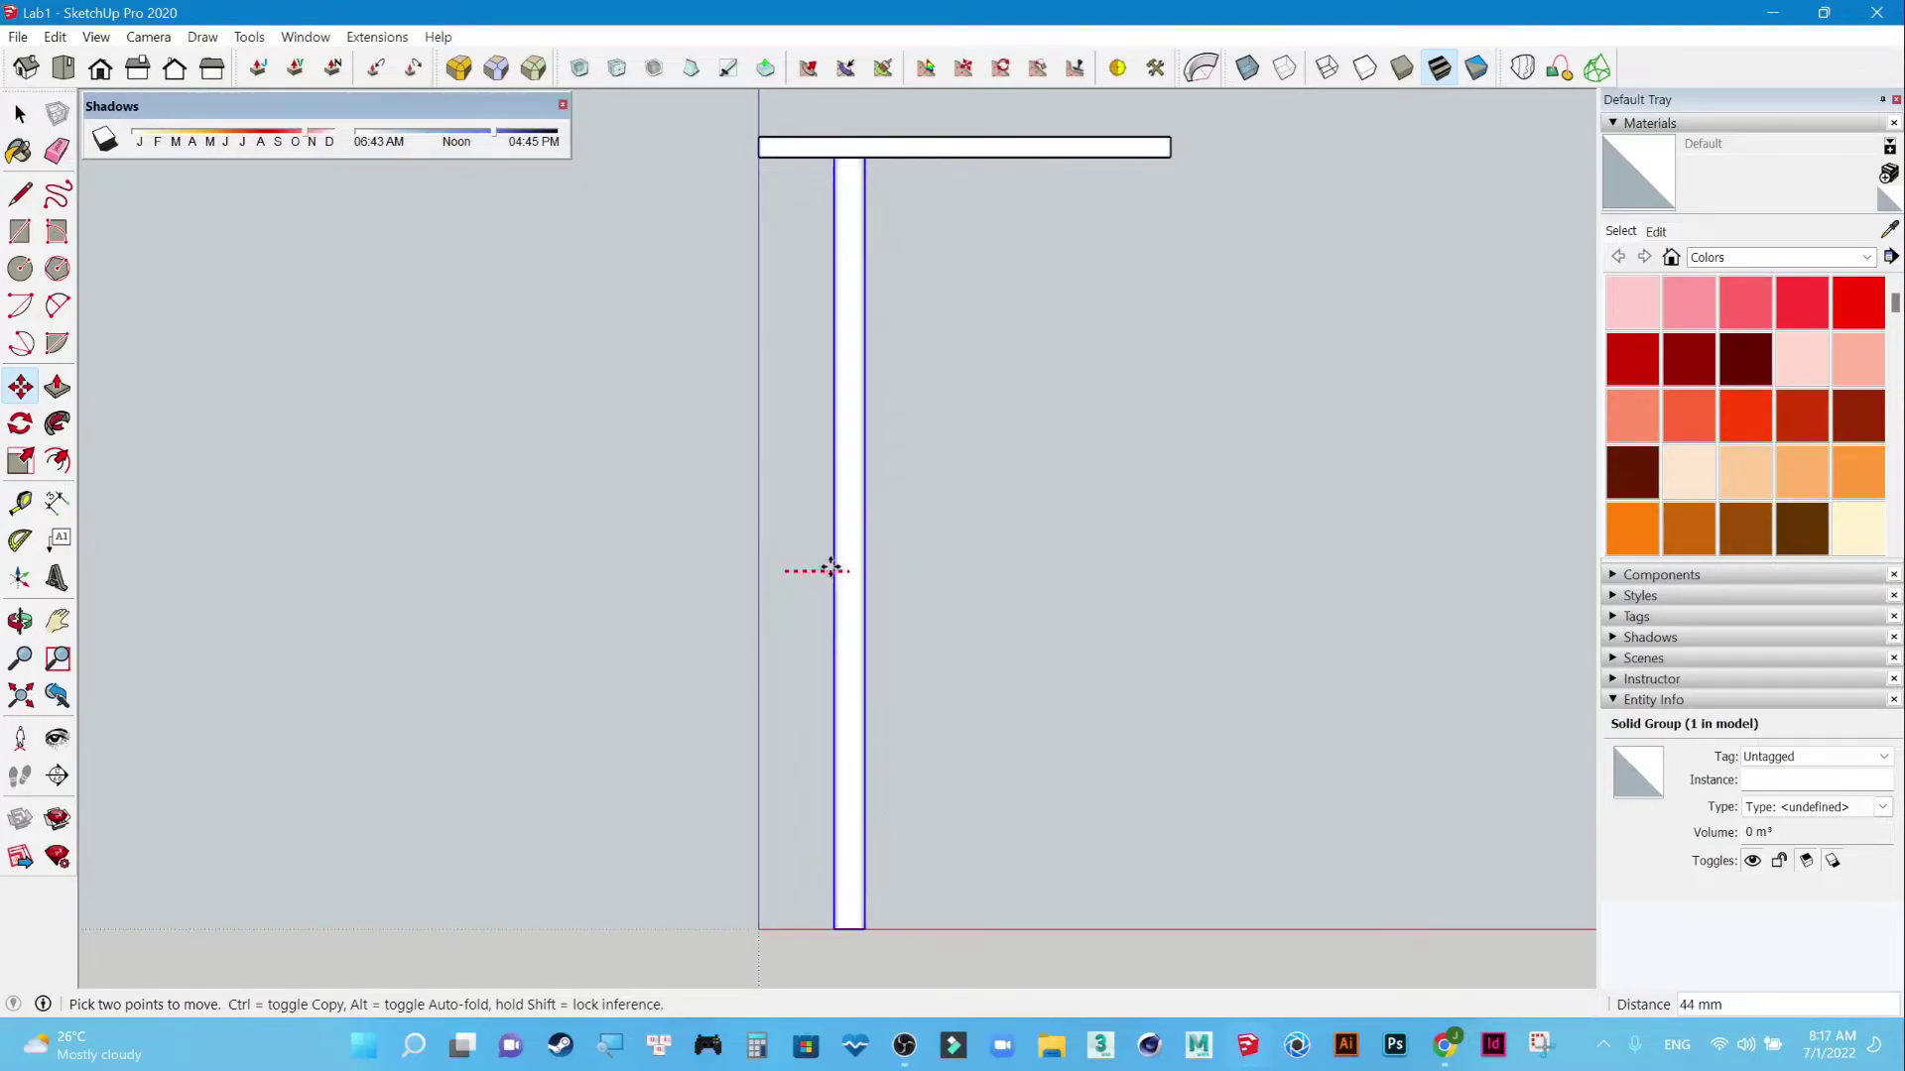
key("ctrl")
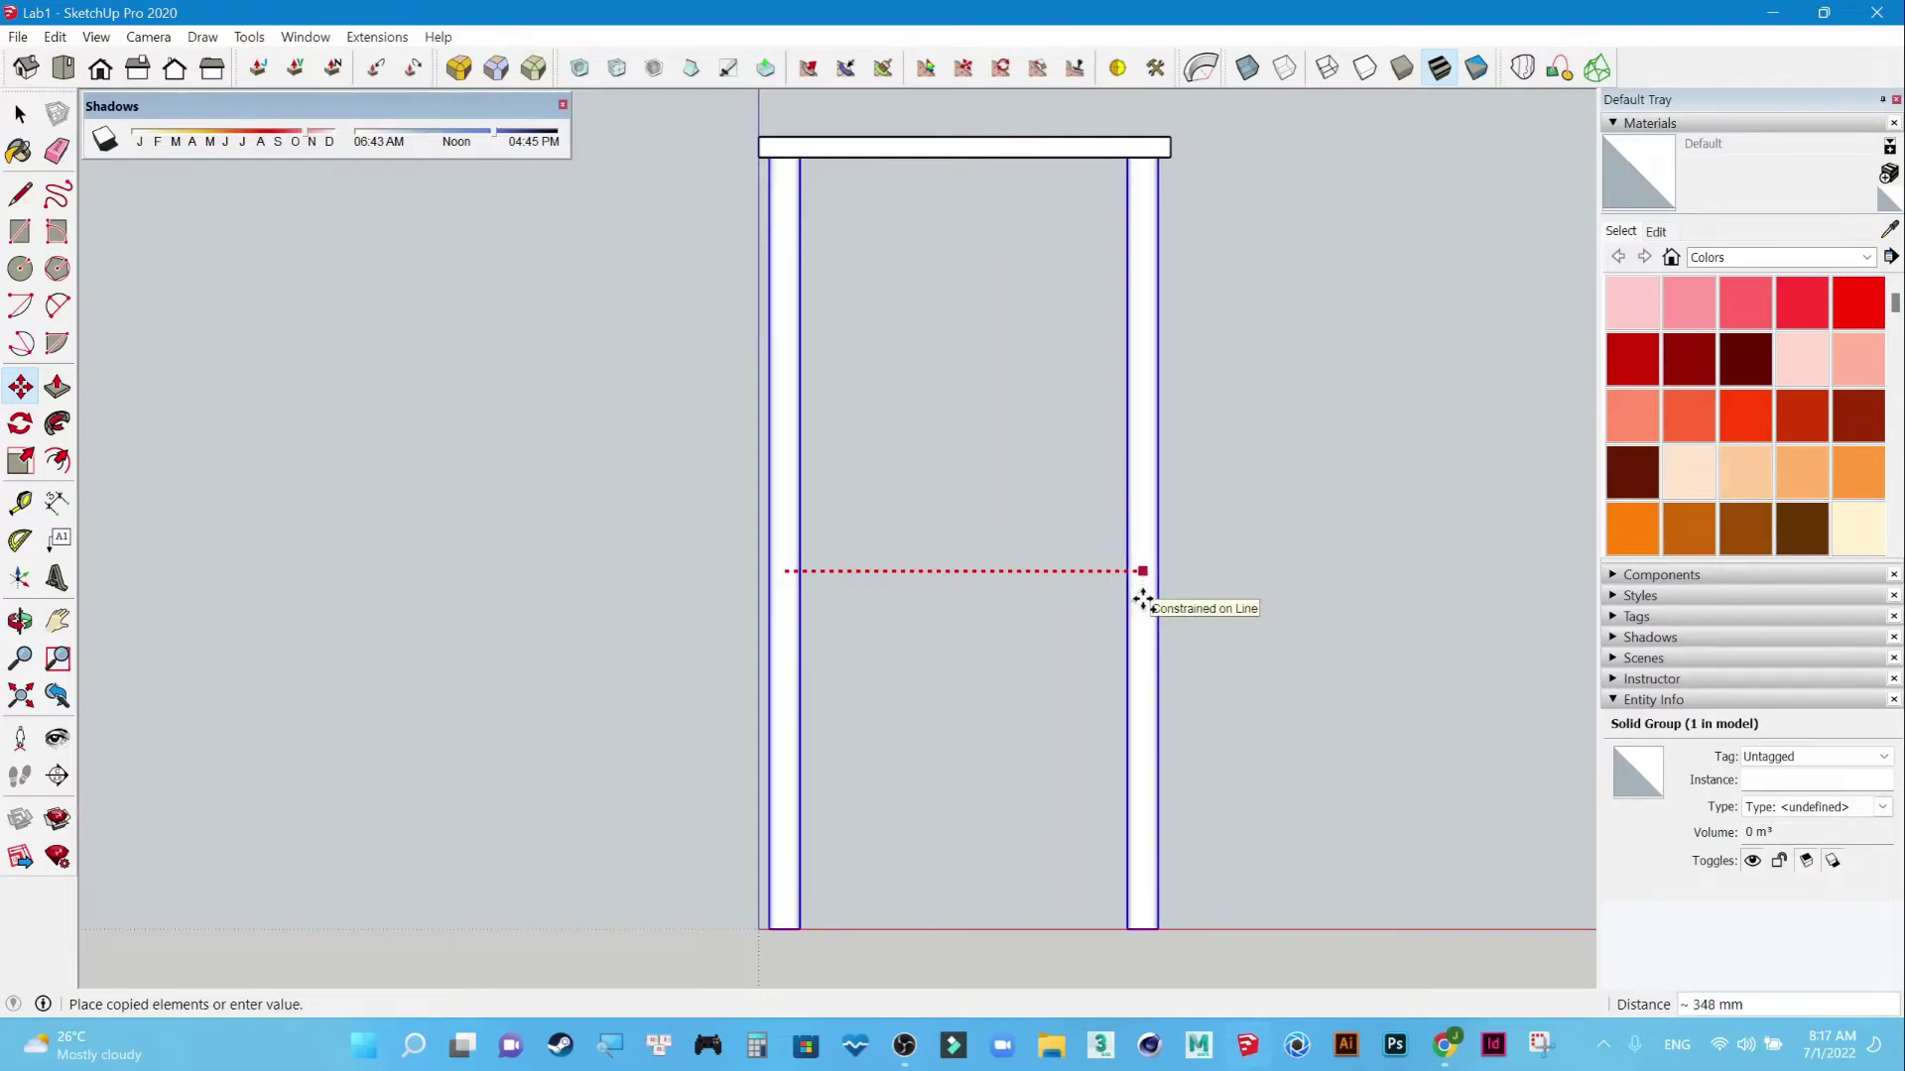
left_click(1143, 599)
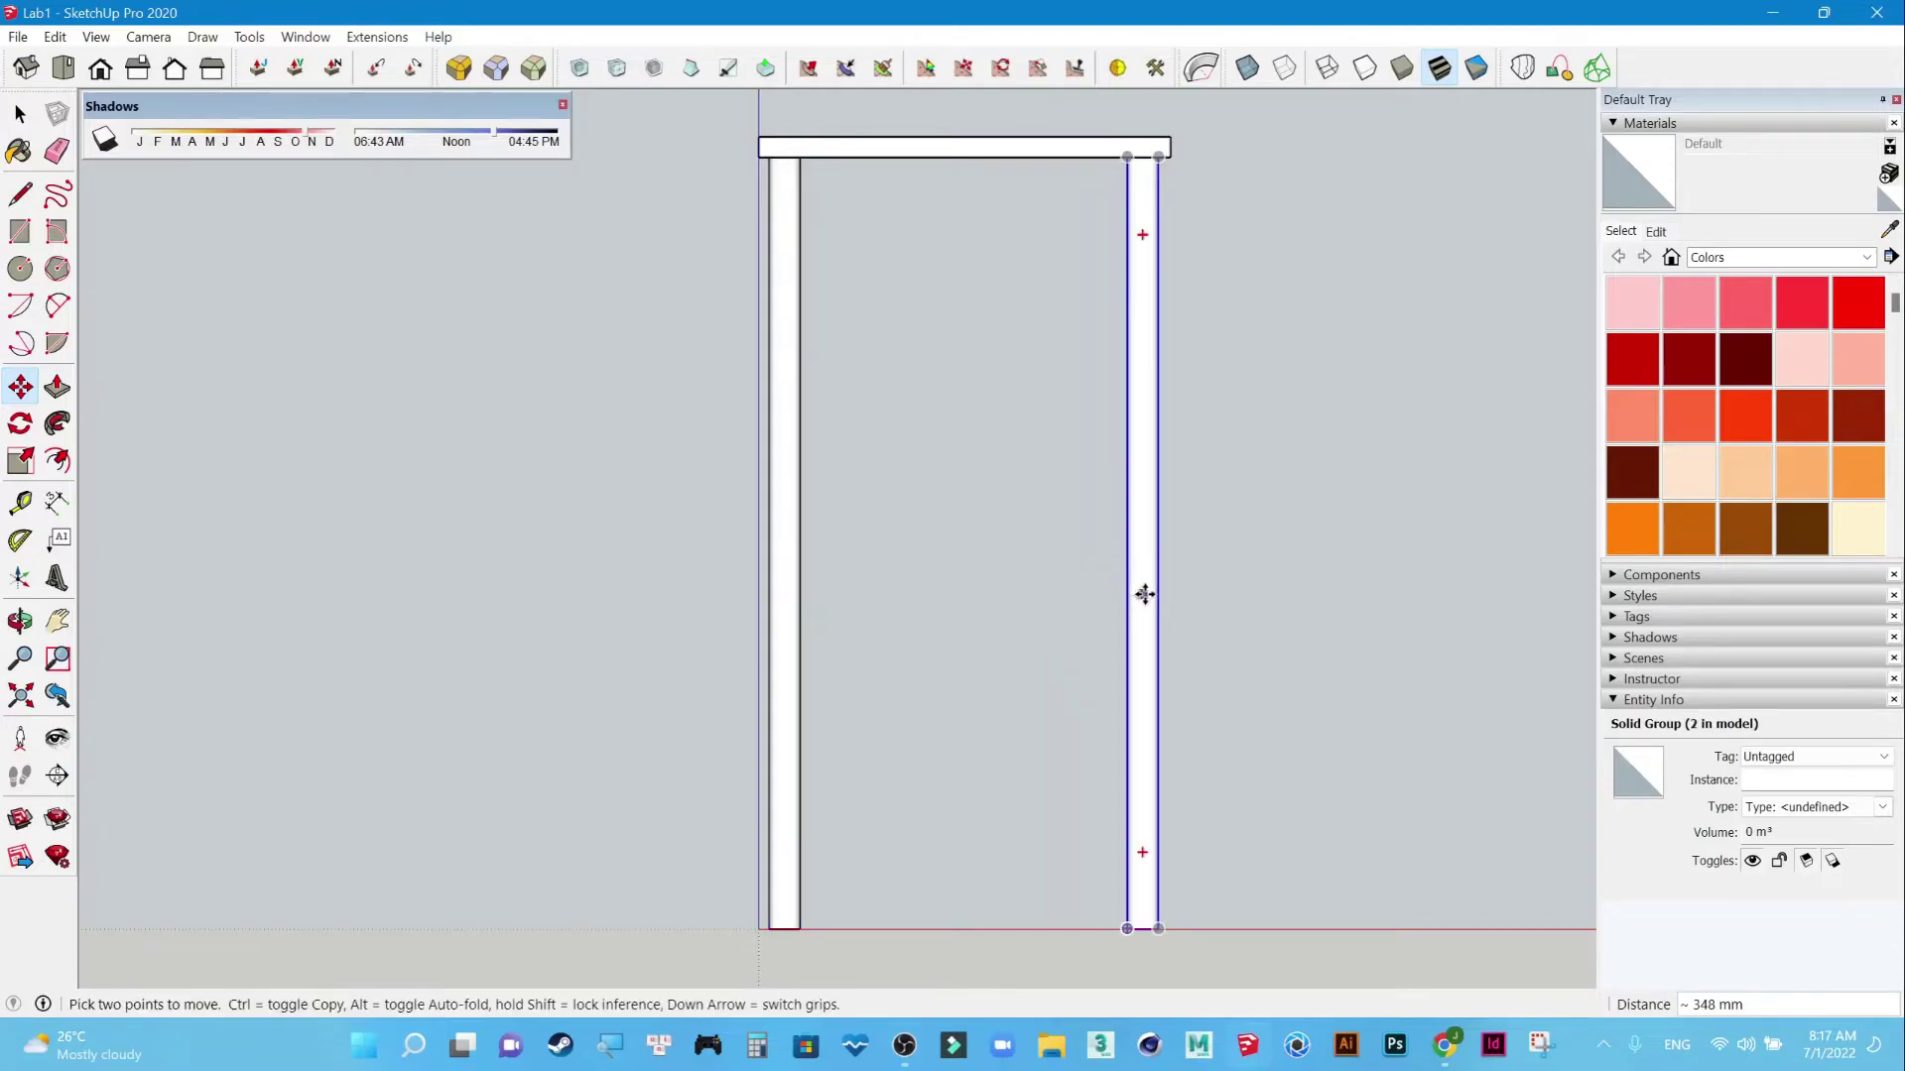
type("350")
key("Return")
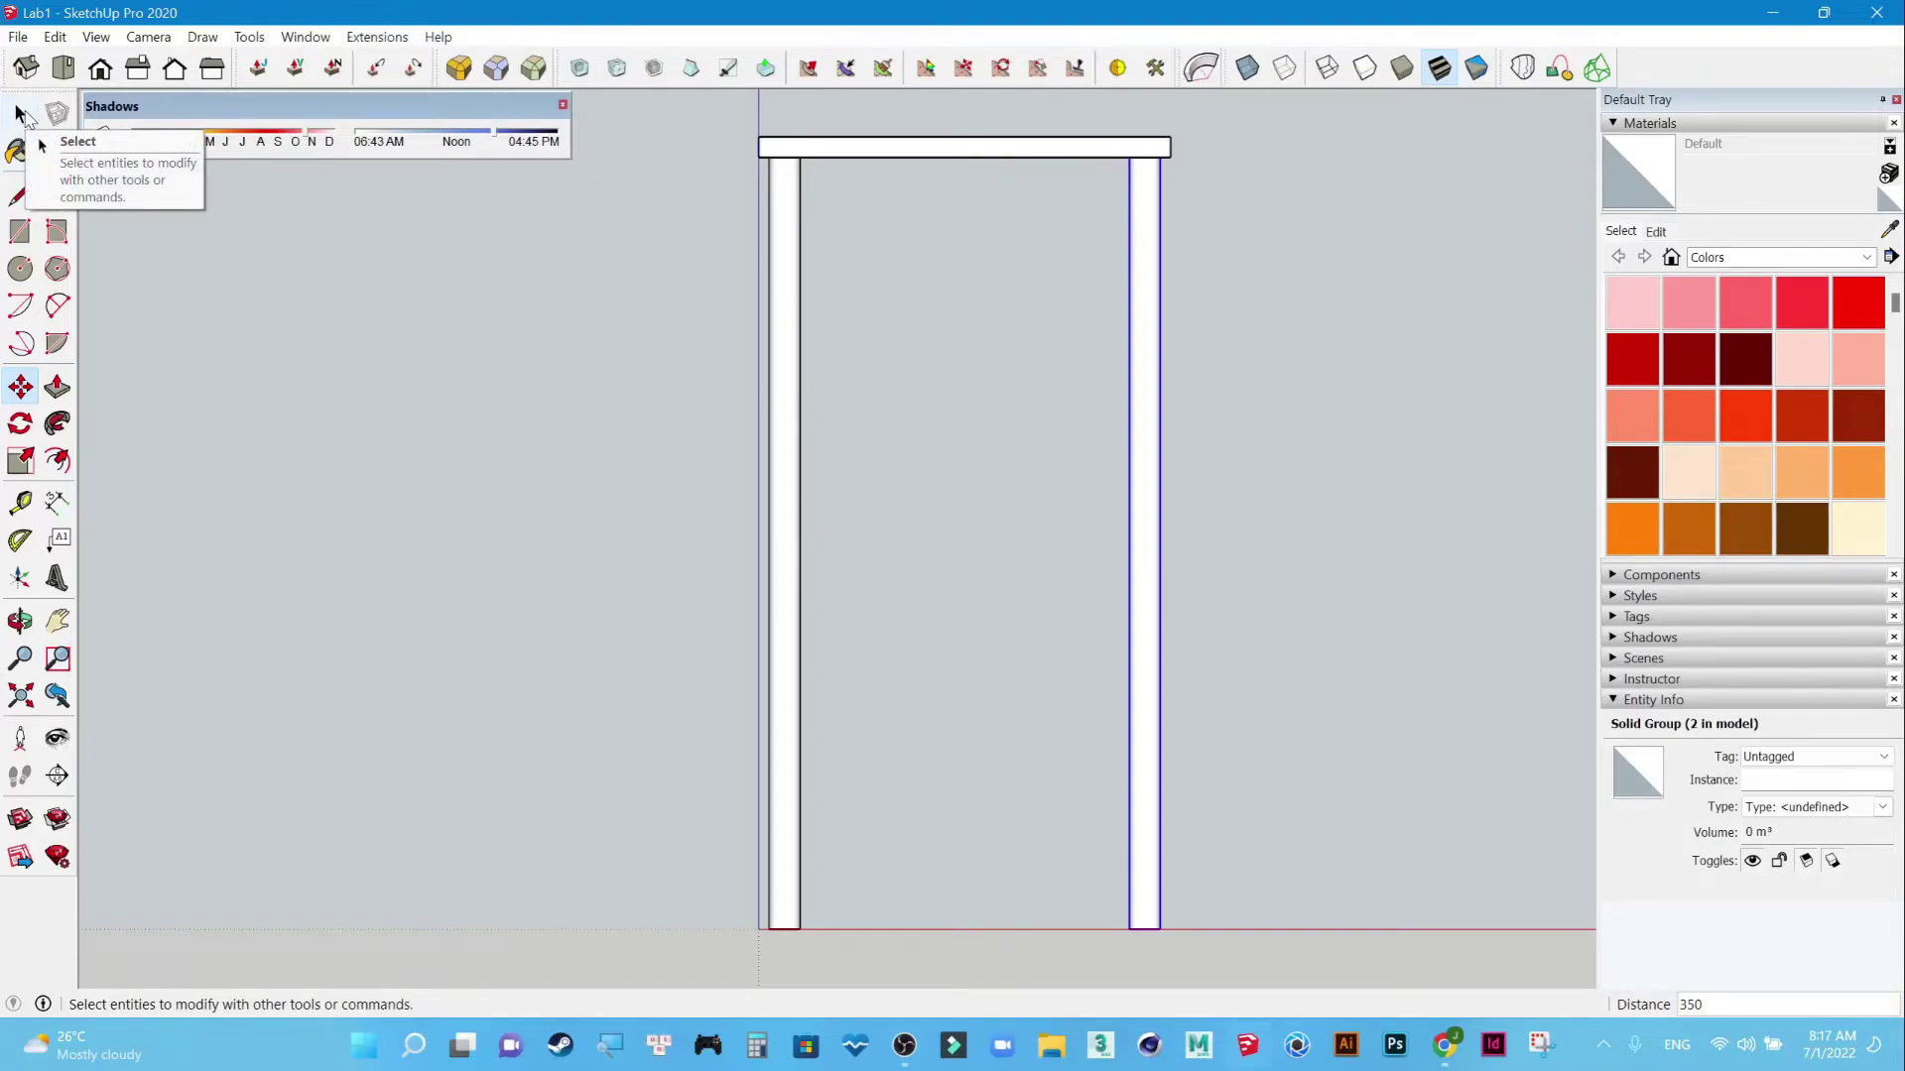
left_click(22, 114)
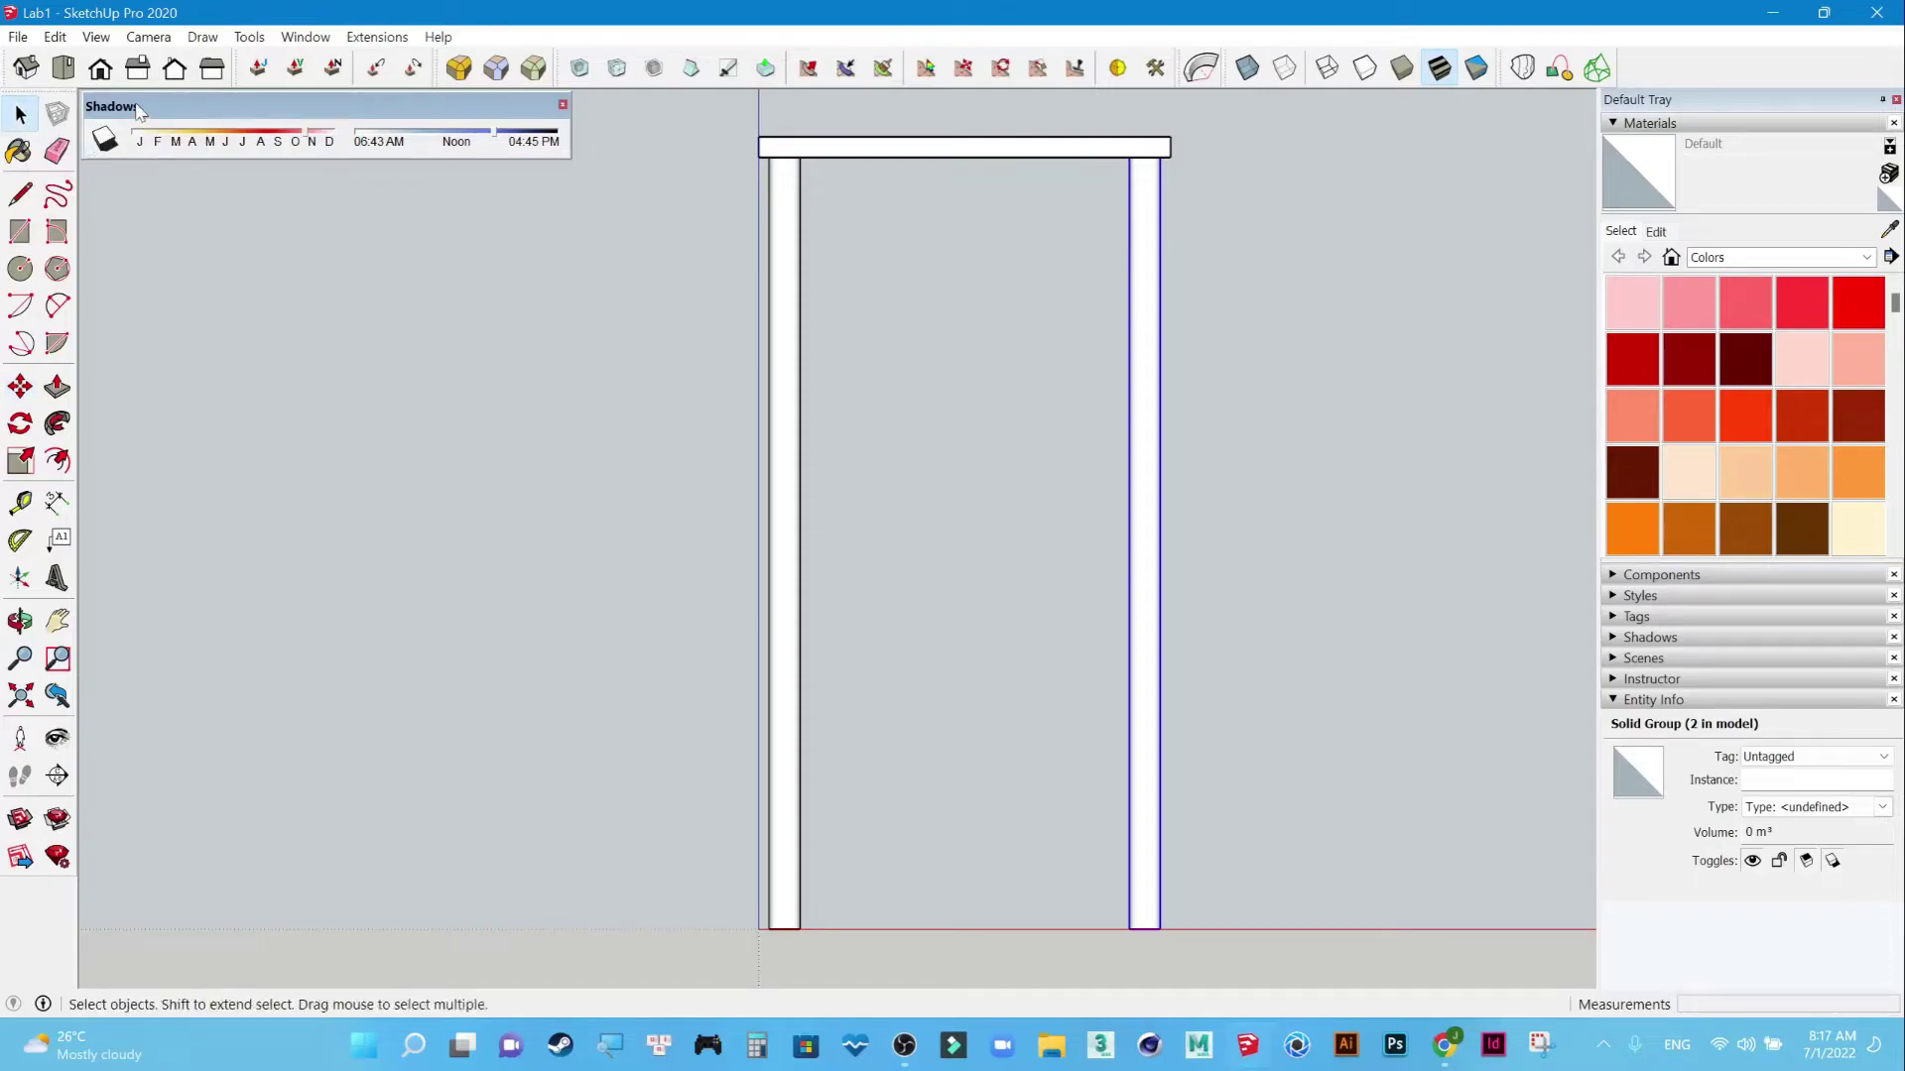
From the right view, box-select both legs and copy them 1150 mm along the tabletop.
left_click(138, 70)
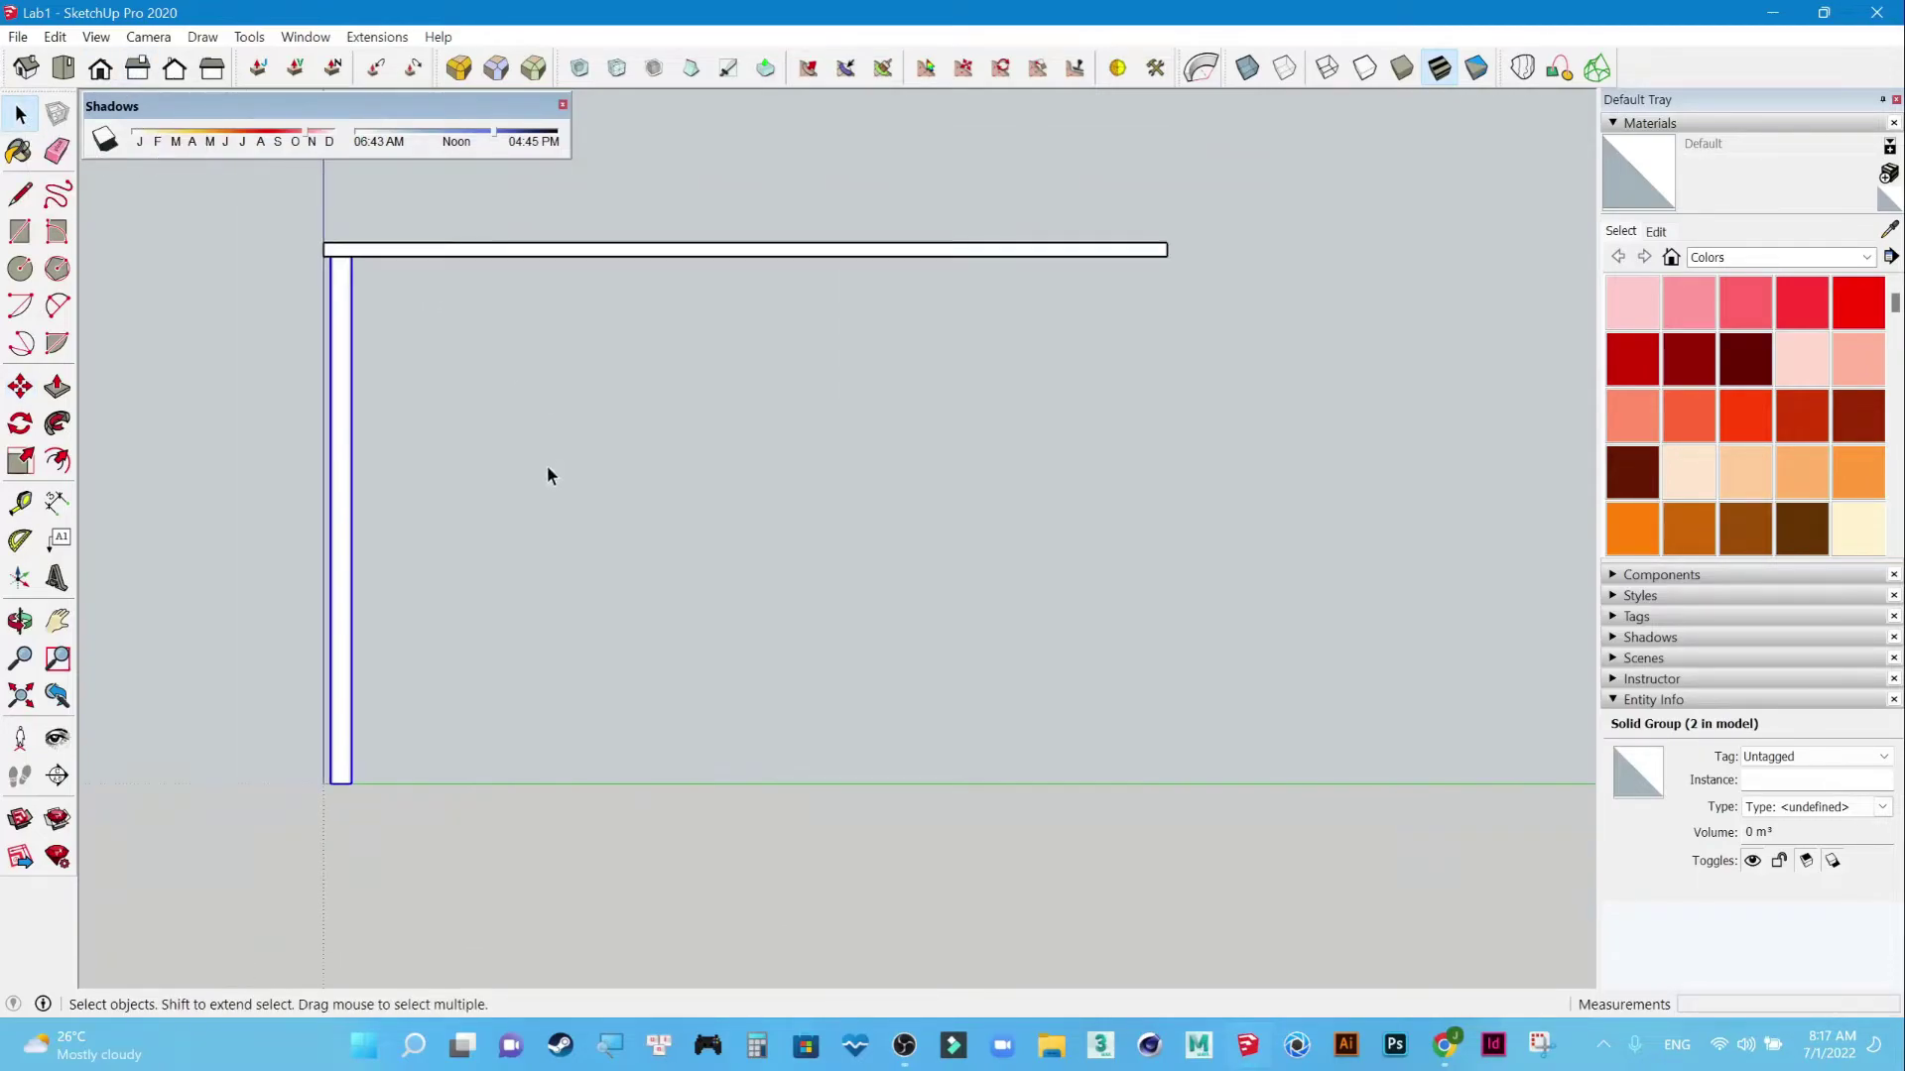
left_click_drag(806, 431, 331, 751)
left_click_drag(140, 878, 141, 877)
left_click(20, 386)
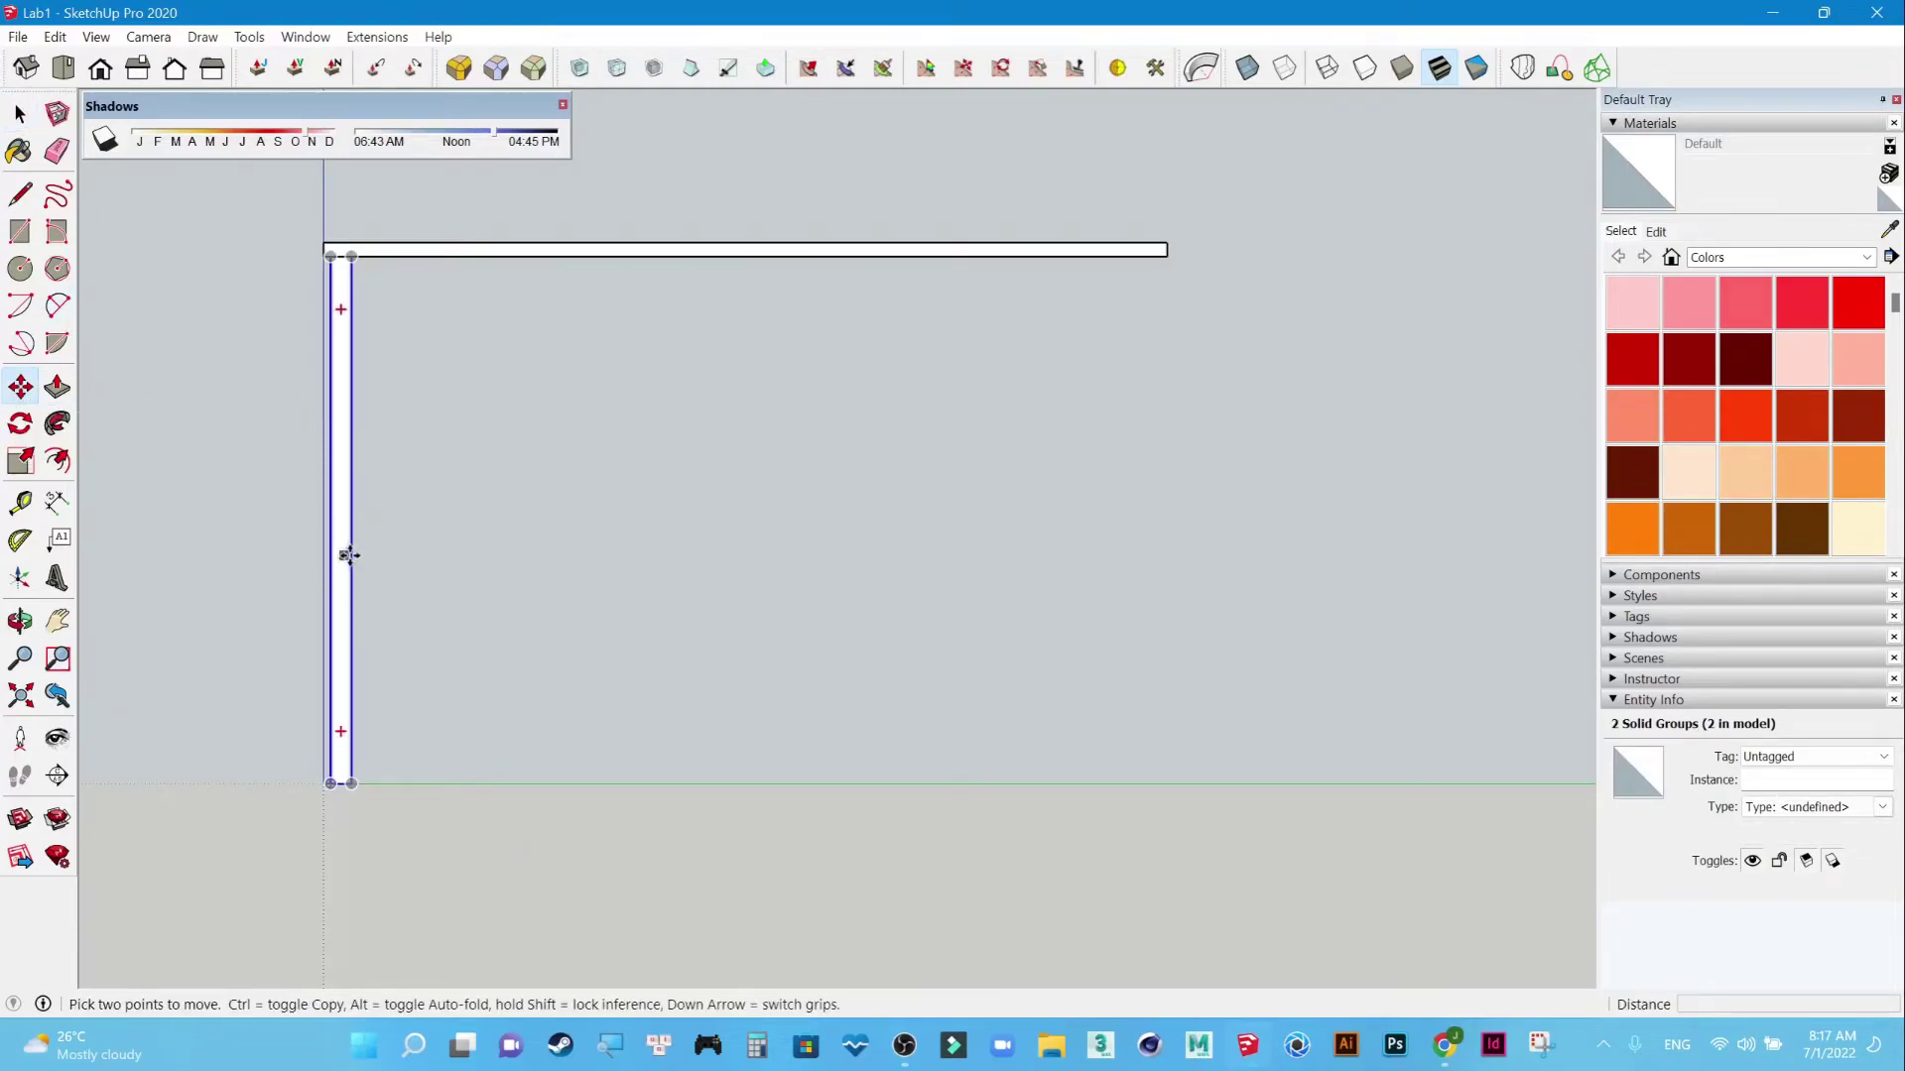
left_click(348, 552)
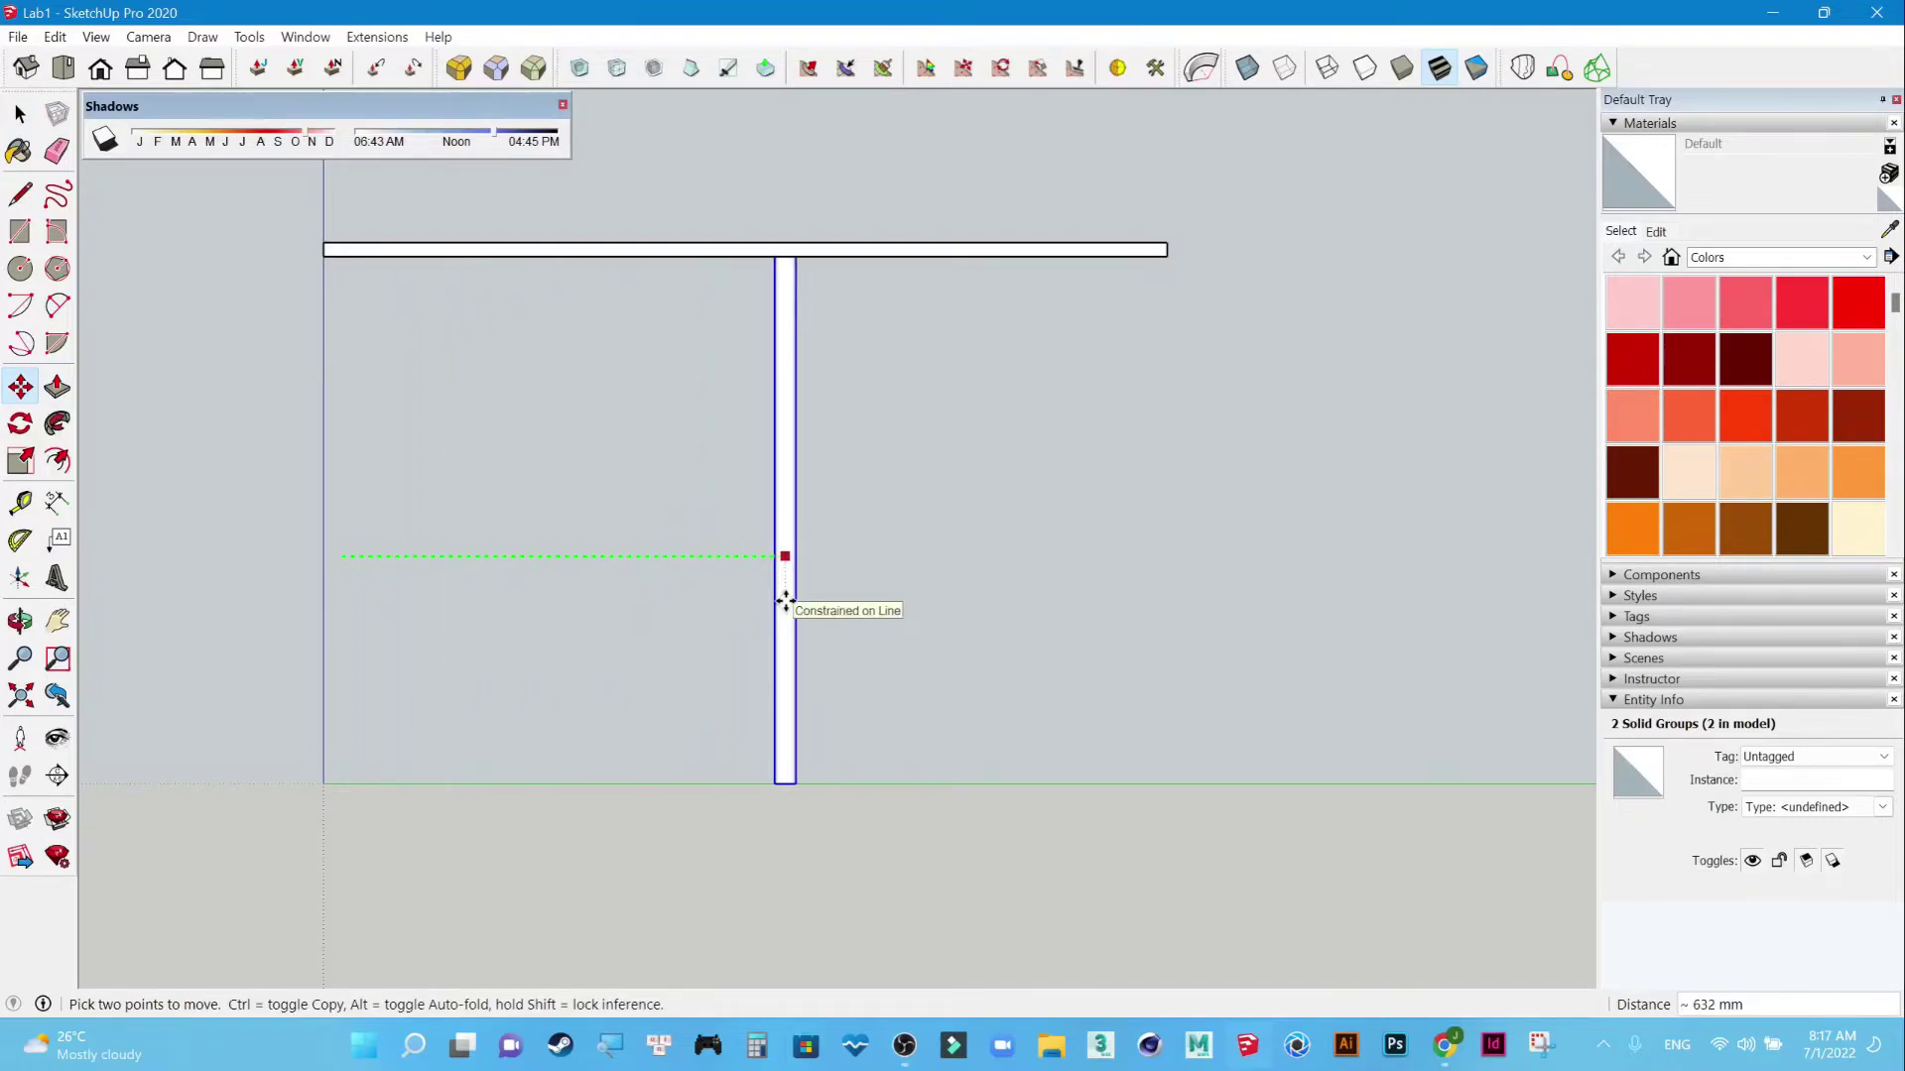
key("ctrl")
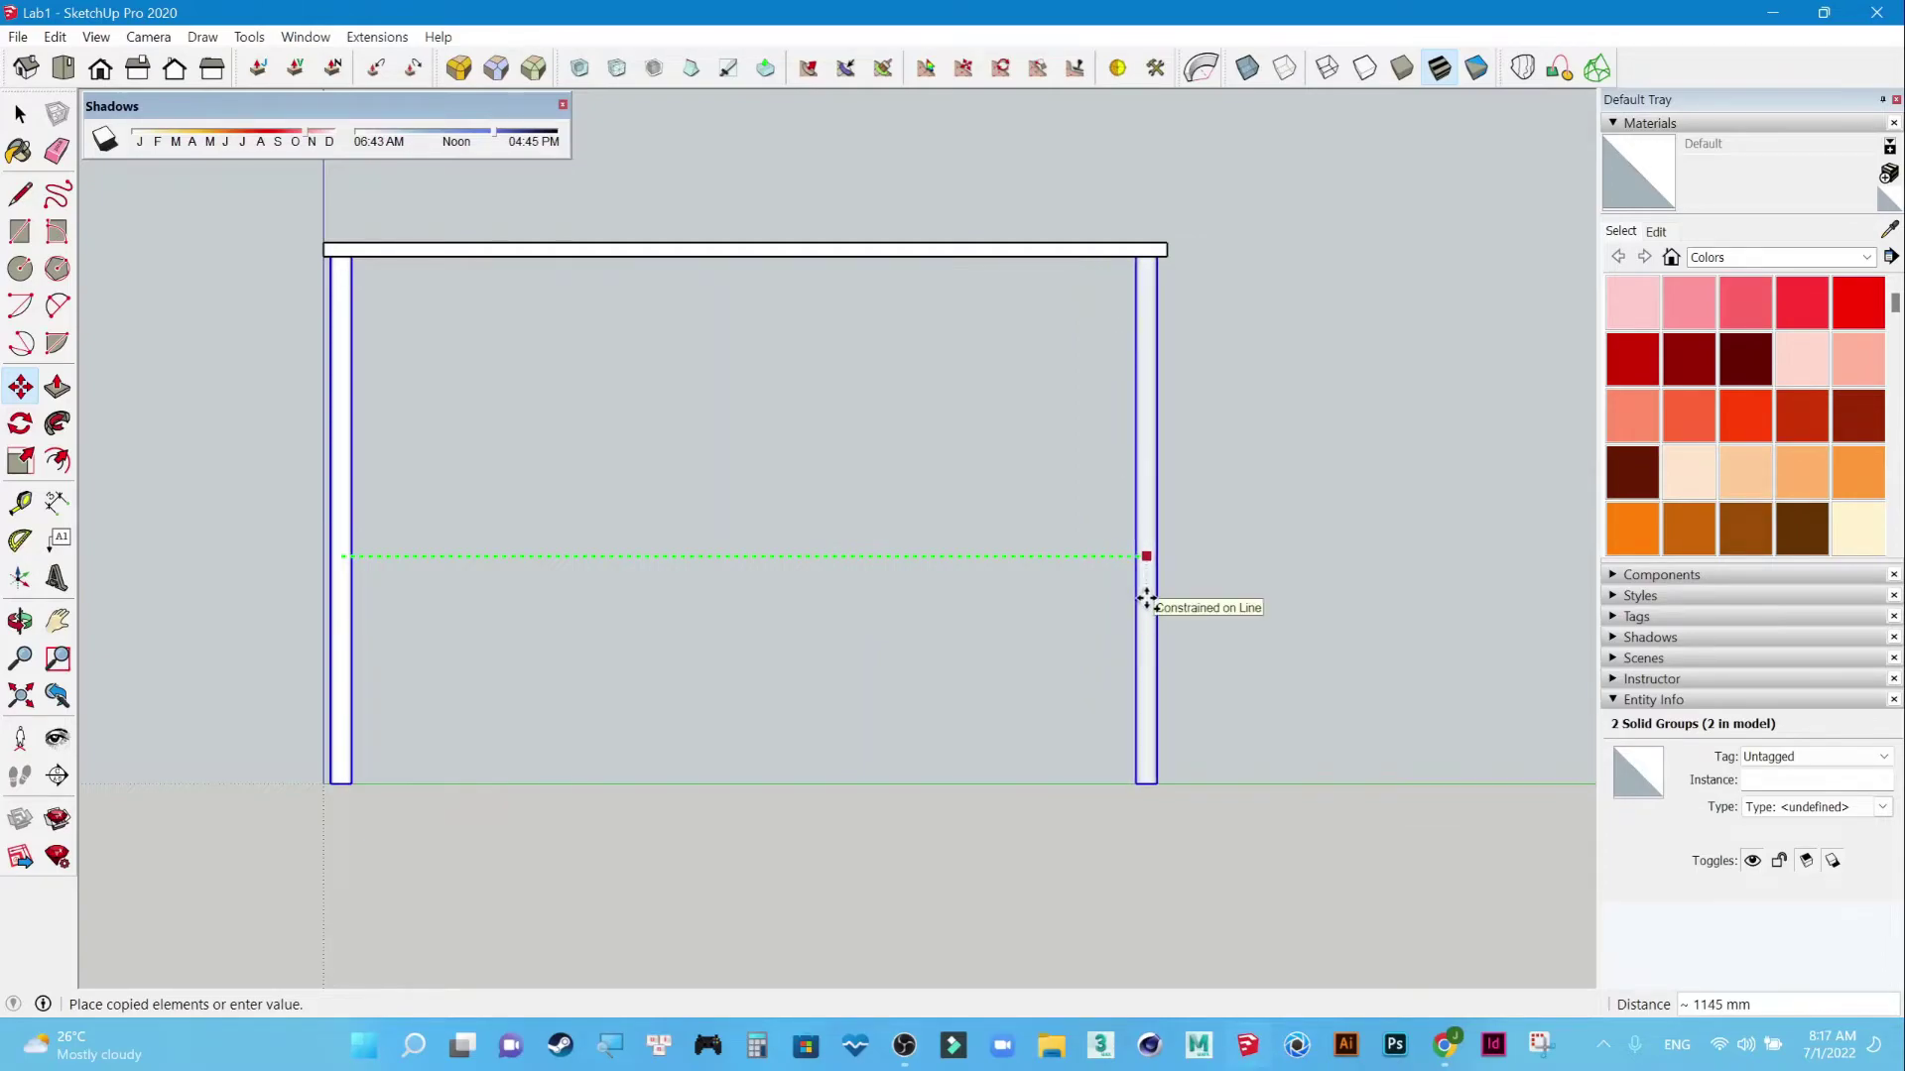
left_click(1146, 599)
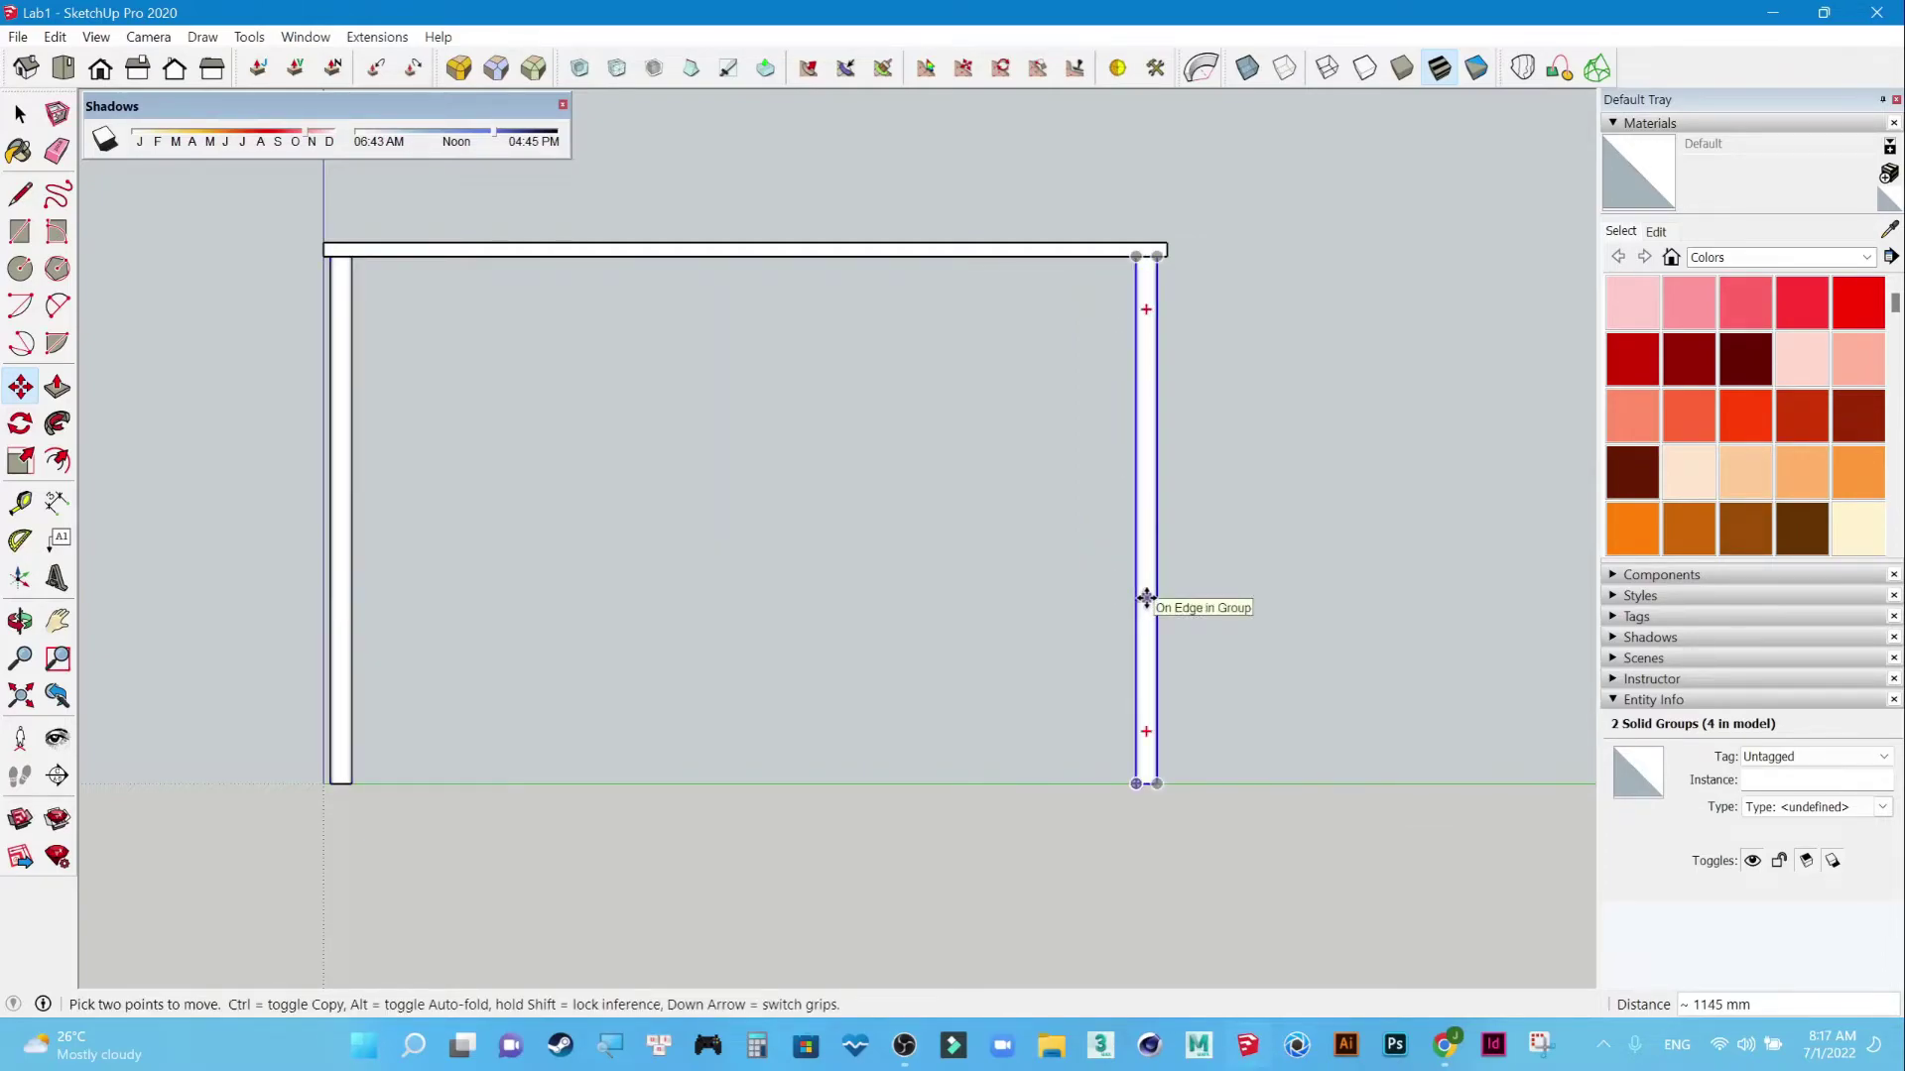
type("1150")
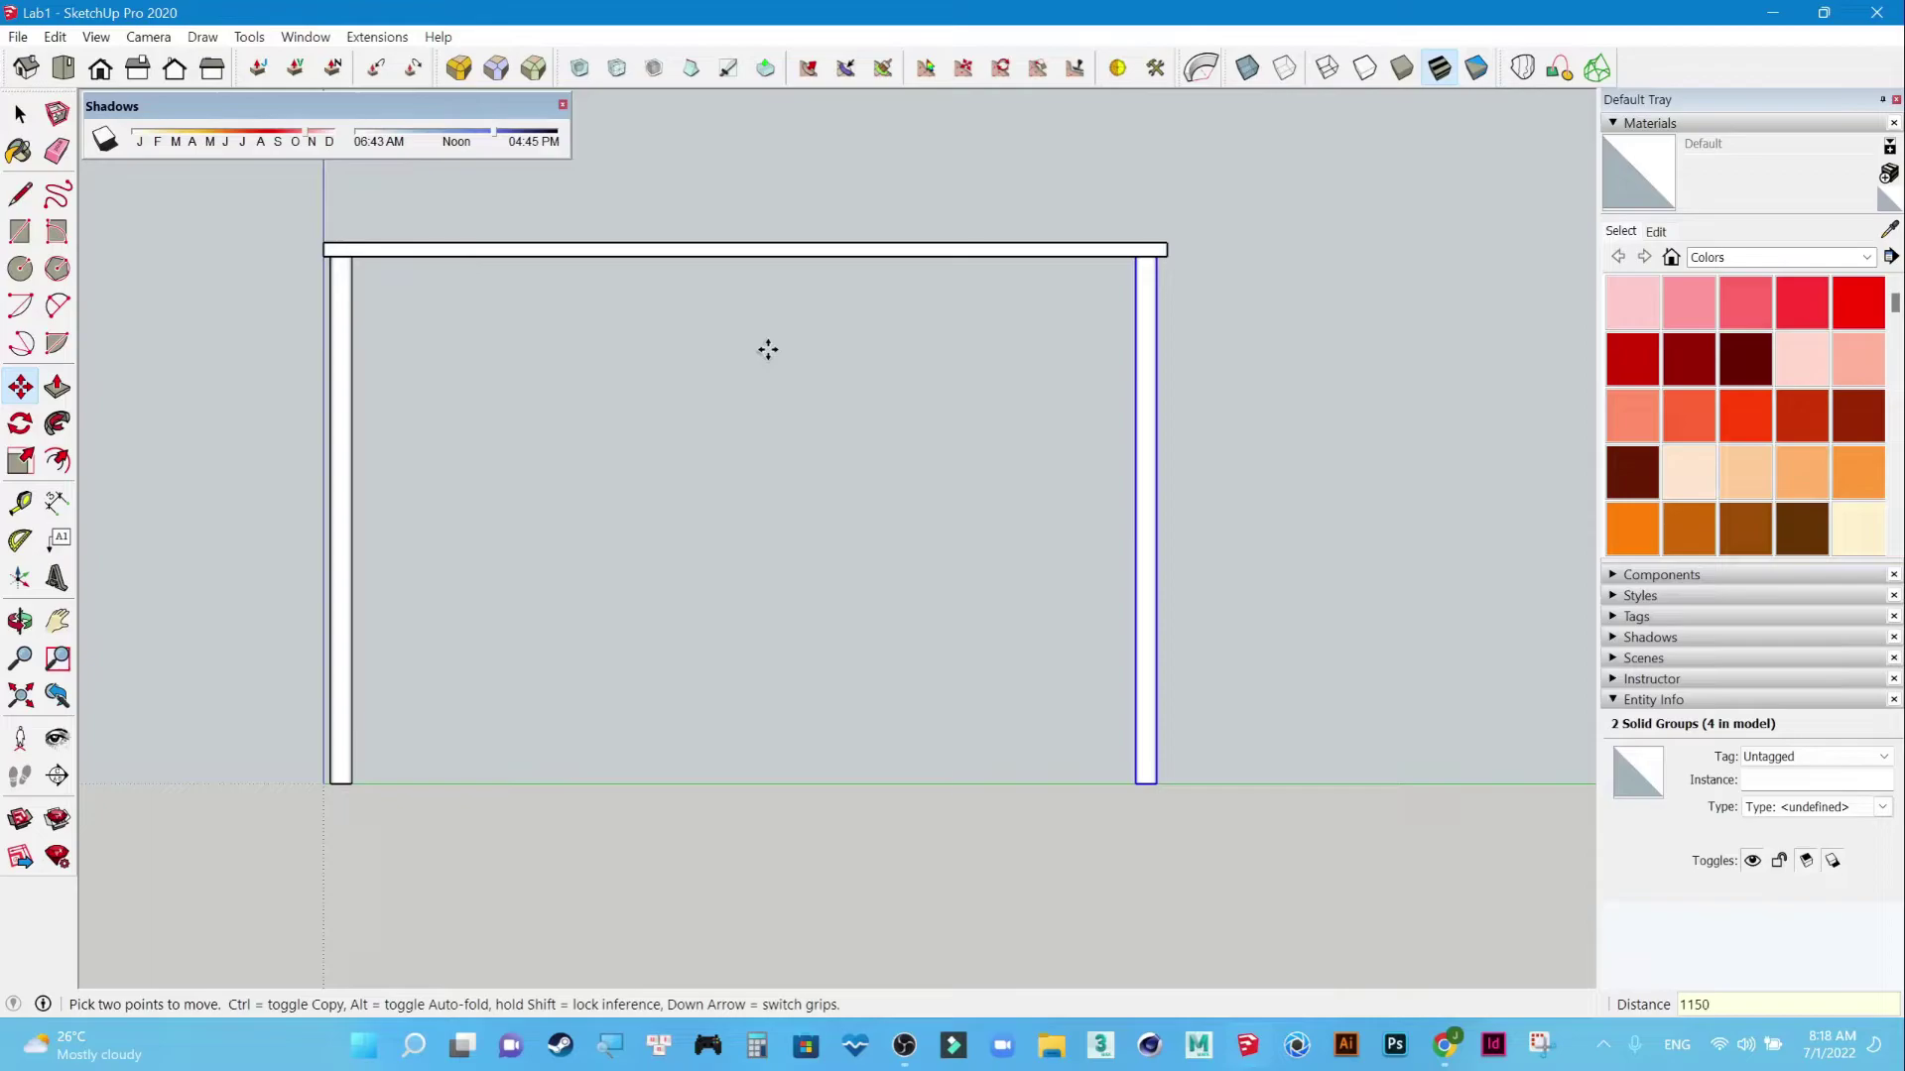
key("Return")
left_click(20, 114)
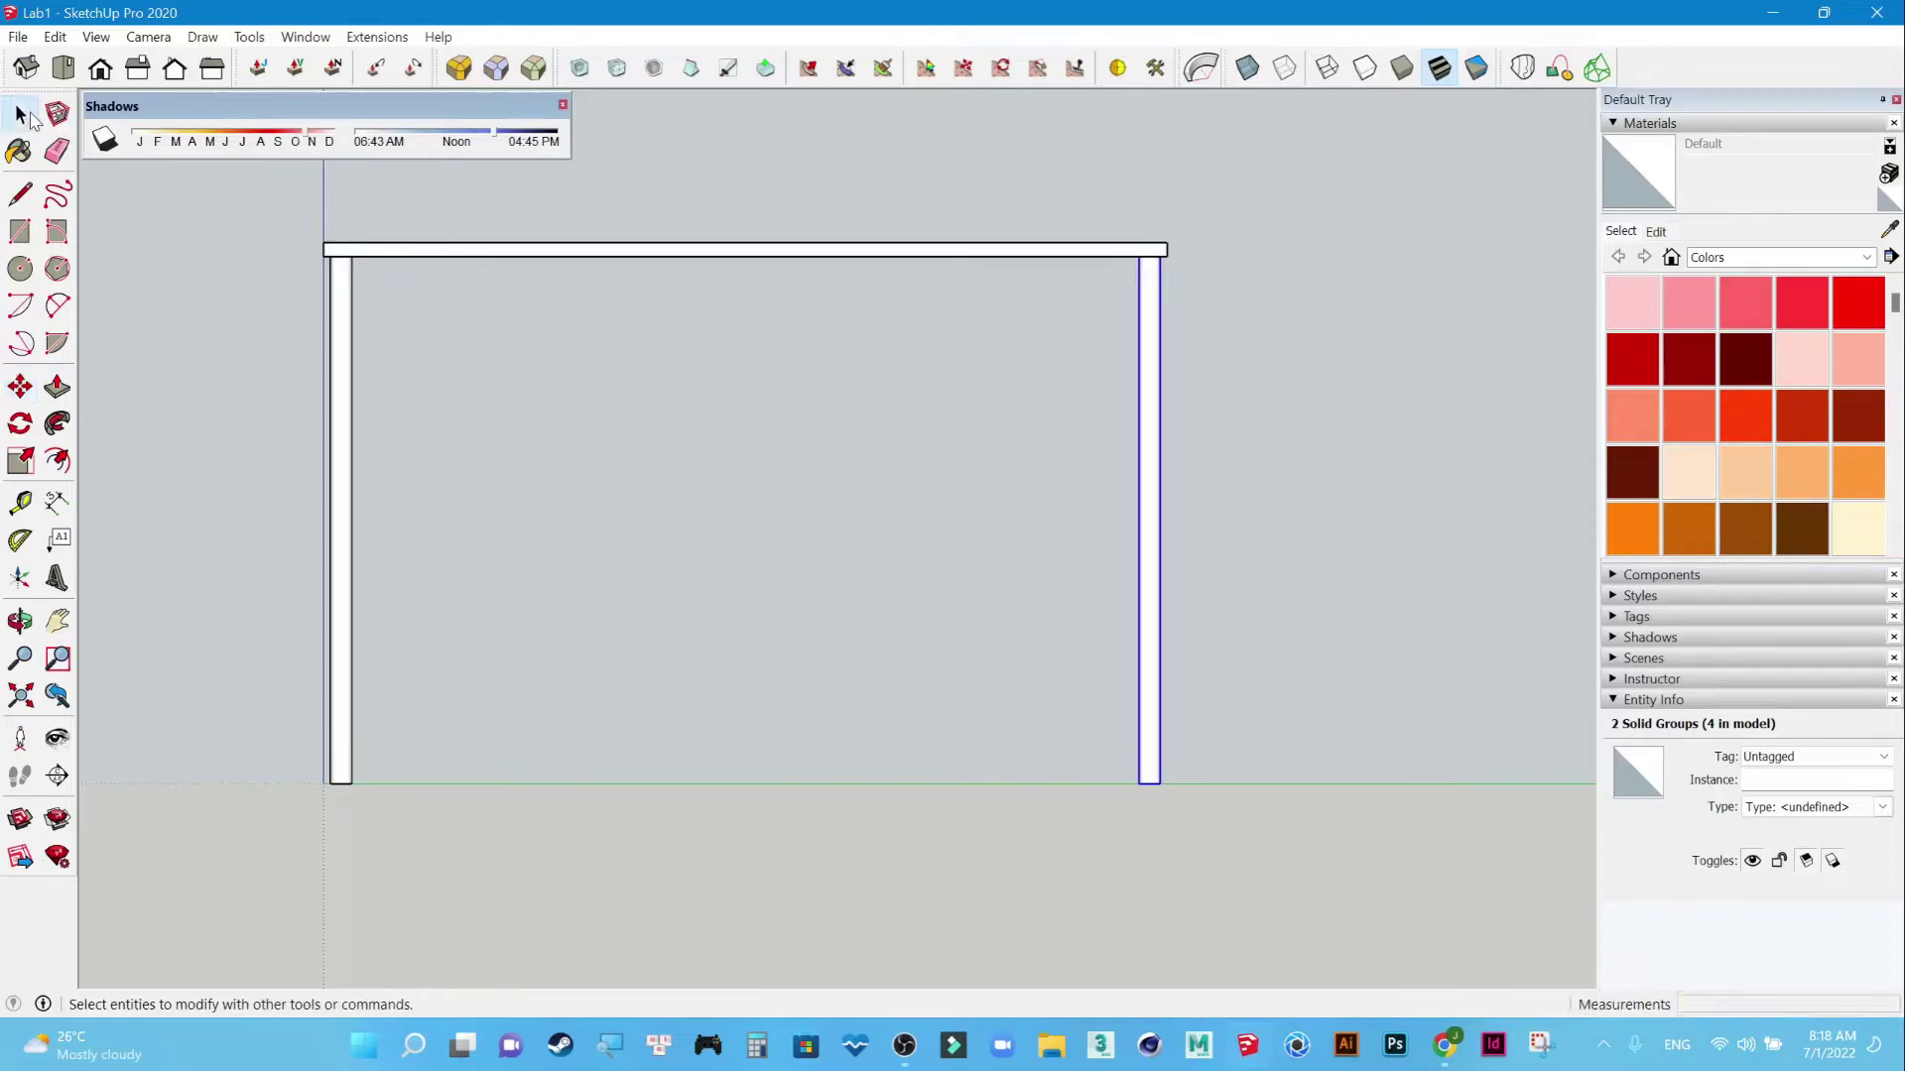
Switch to perspective and delete the two right-hand legs and the front-left leg.
left_click(148, 37)
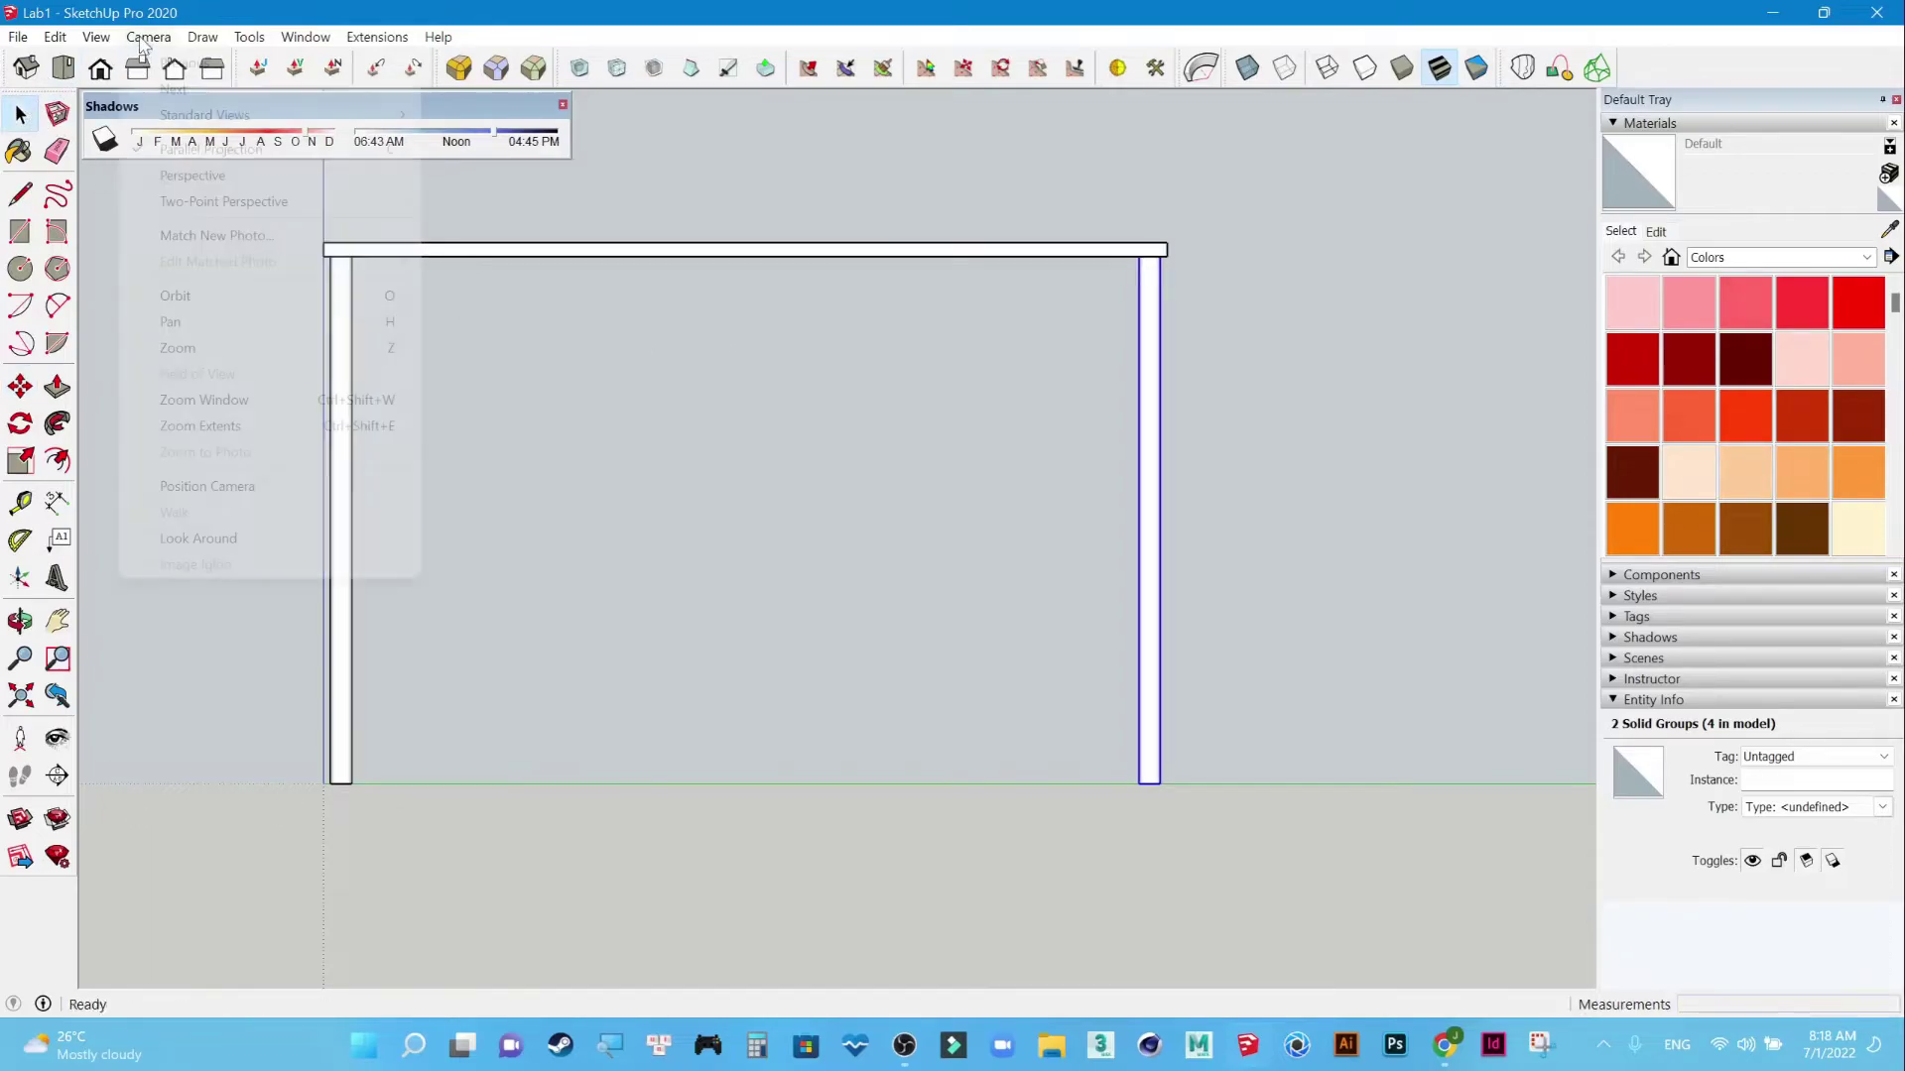
left_click(196, 179)
mouse_move(782, 536)
middle_mouse_down()
mouse_move(1581, 532)
mouse_move(910, 298)
mouse_move(291, 455)
mouse_move(540, 629)
mouse_move(348, 532)
mouse_move(1241, 727)
mouse_move(799, 574)
mouse_move(1161, 570)
middle_mouse_up()
left_click_drag(1168, 534, 843, 818)
key("Delete")
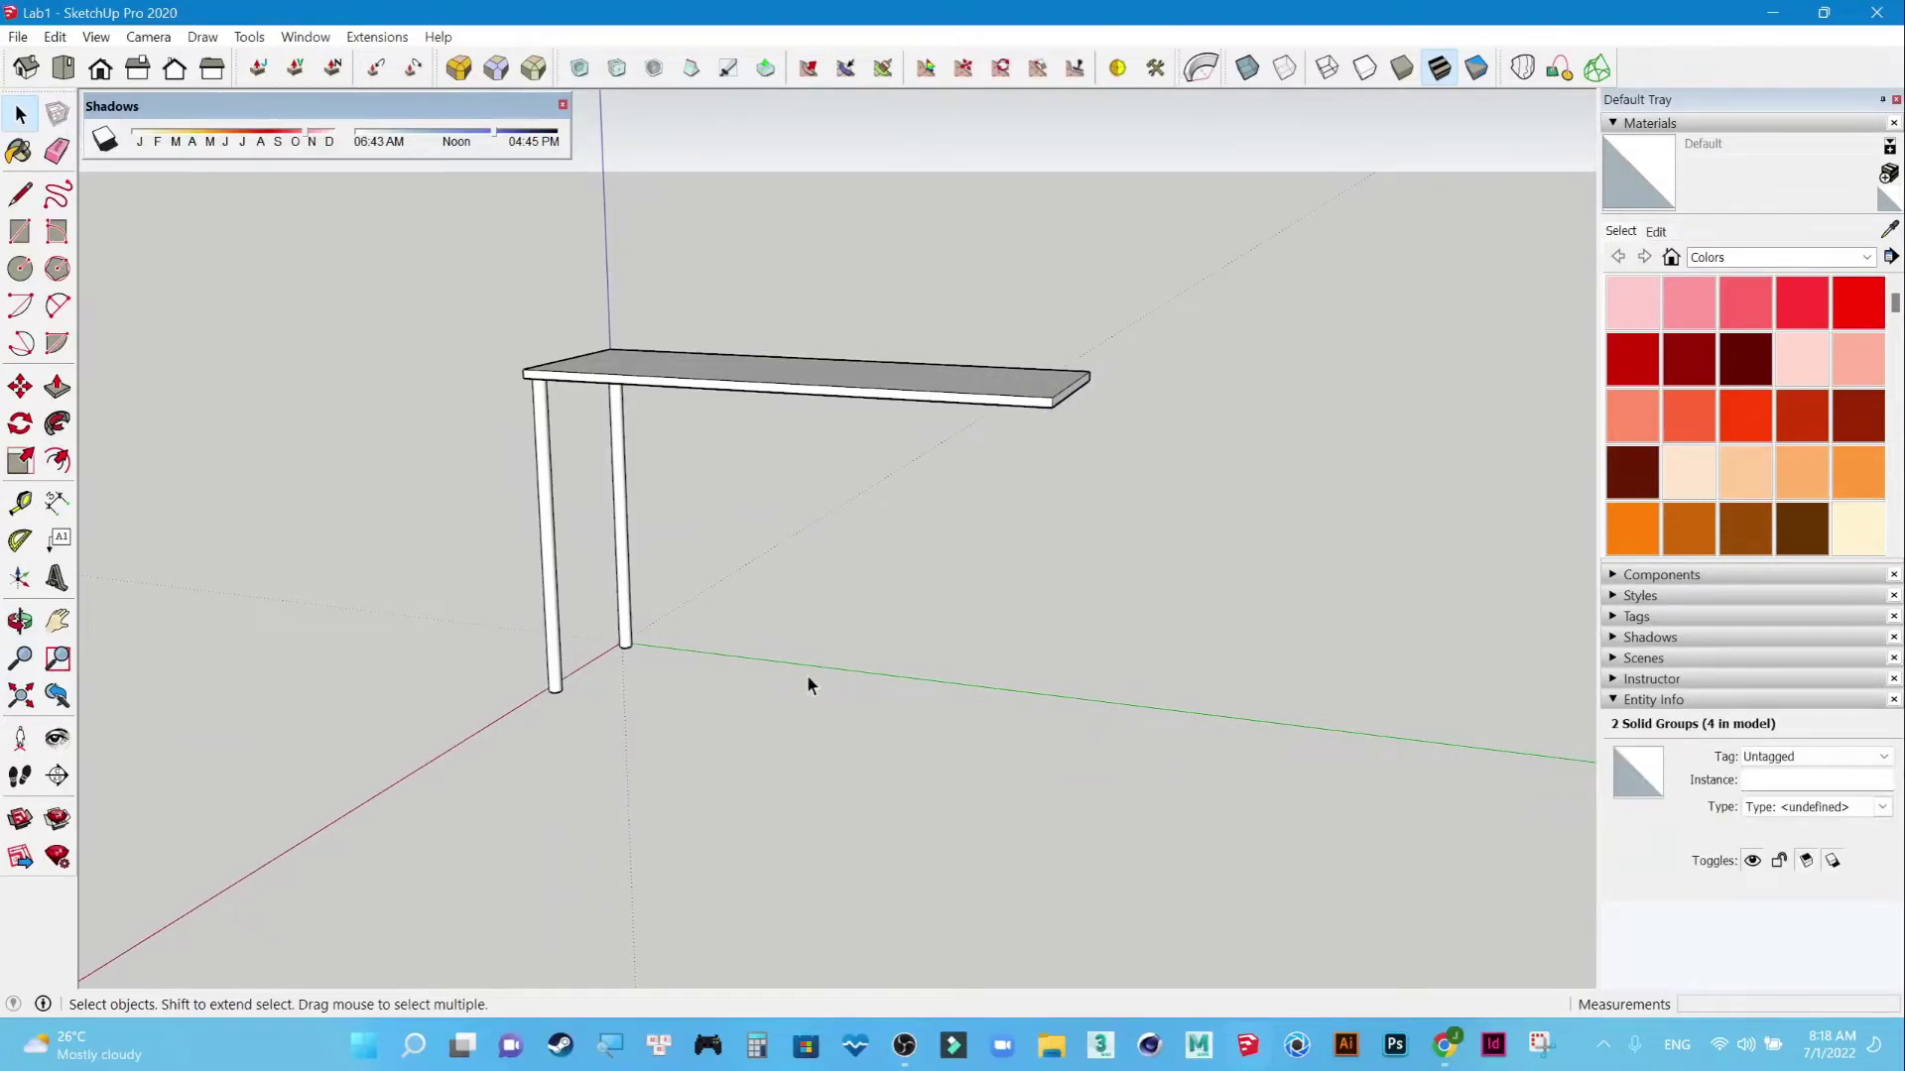
left_click(555, 659)
key("Delete")
Show the remaining leg in a parallel-projection front view and select it.
mouse_move(794, 698)
middle_mouse_down()
mouse_move(931, 591)
mouse_move(712, 383)
mouse_move(1020, 587)
mouse_move(949, 610)
mouse_move(1170, 575)
mouse_move(928, 380)
mouse_move(978, 467)
mouse_move(943, 519)
mouse_move(893, 486)
middle_mouse_up()
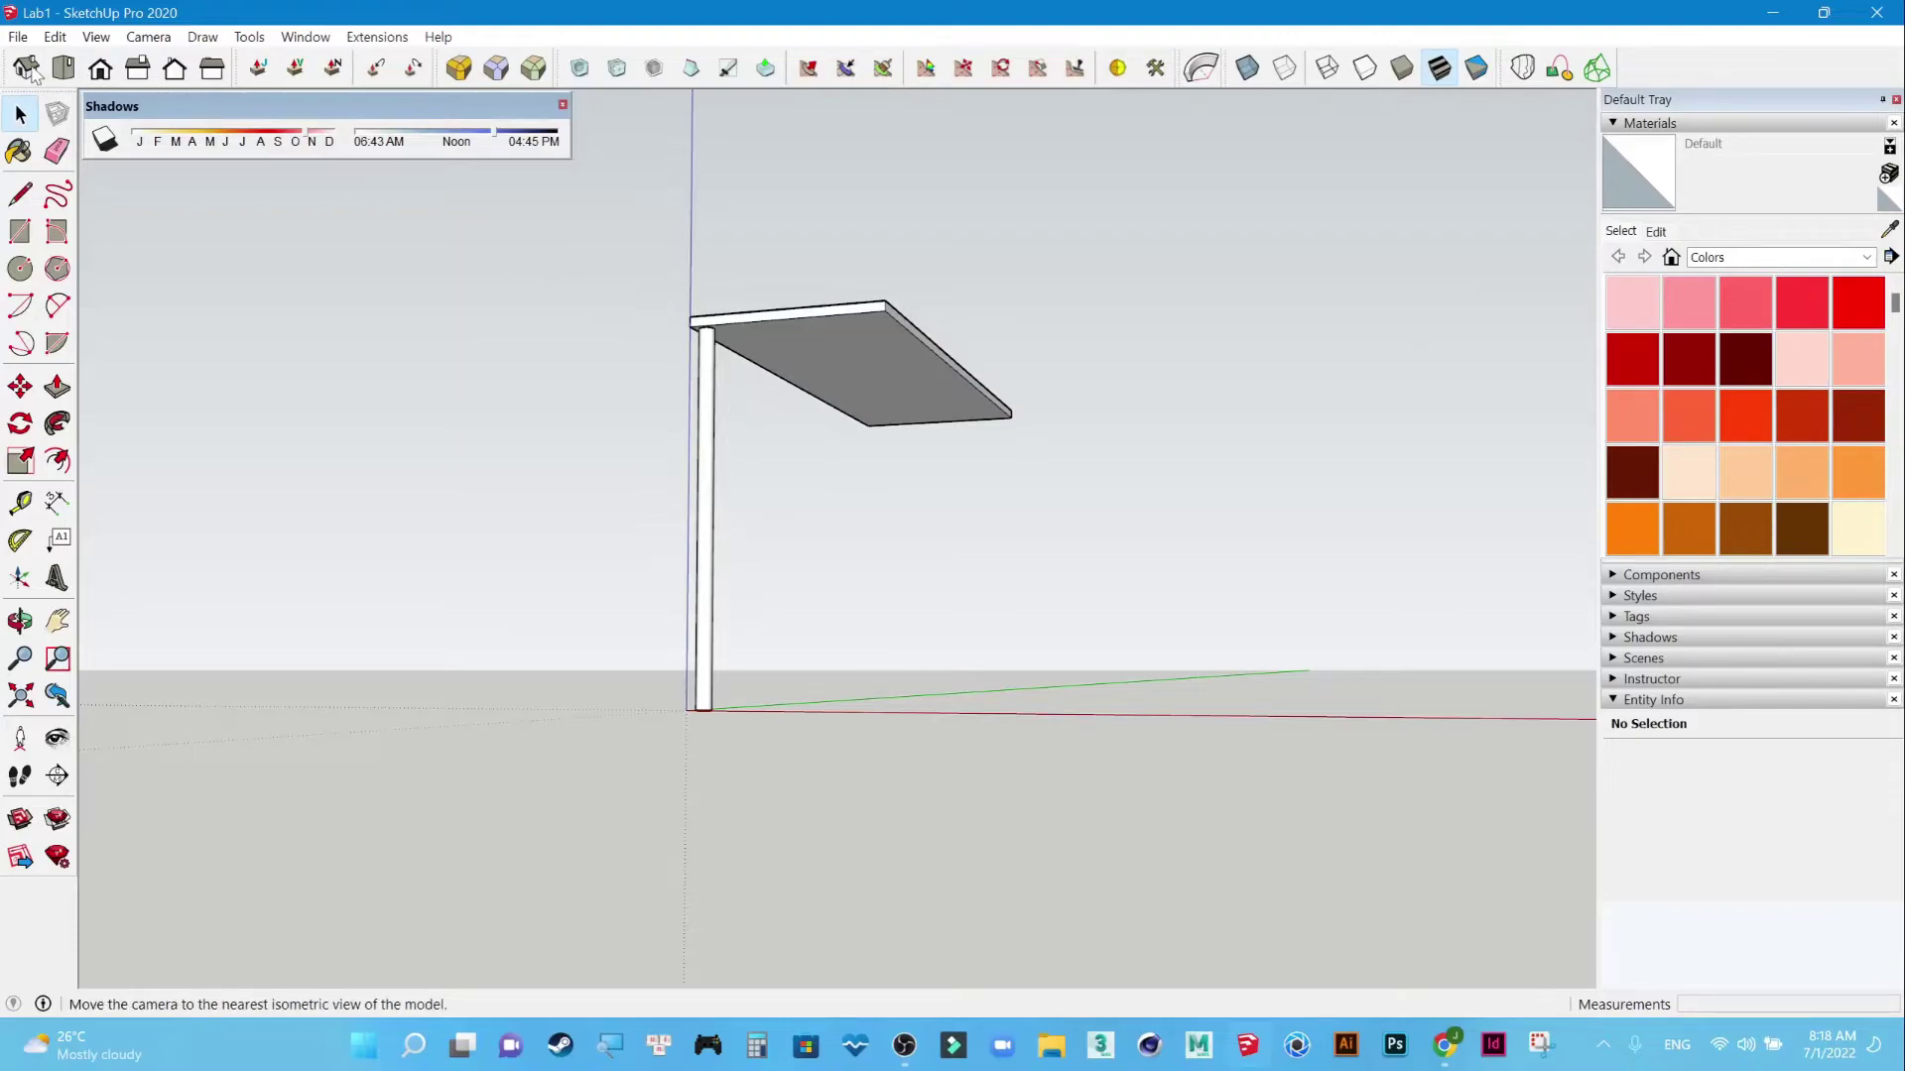
left_click(100, 68)
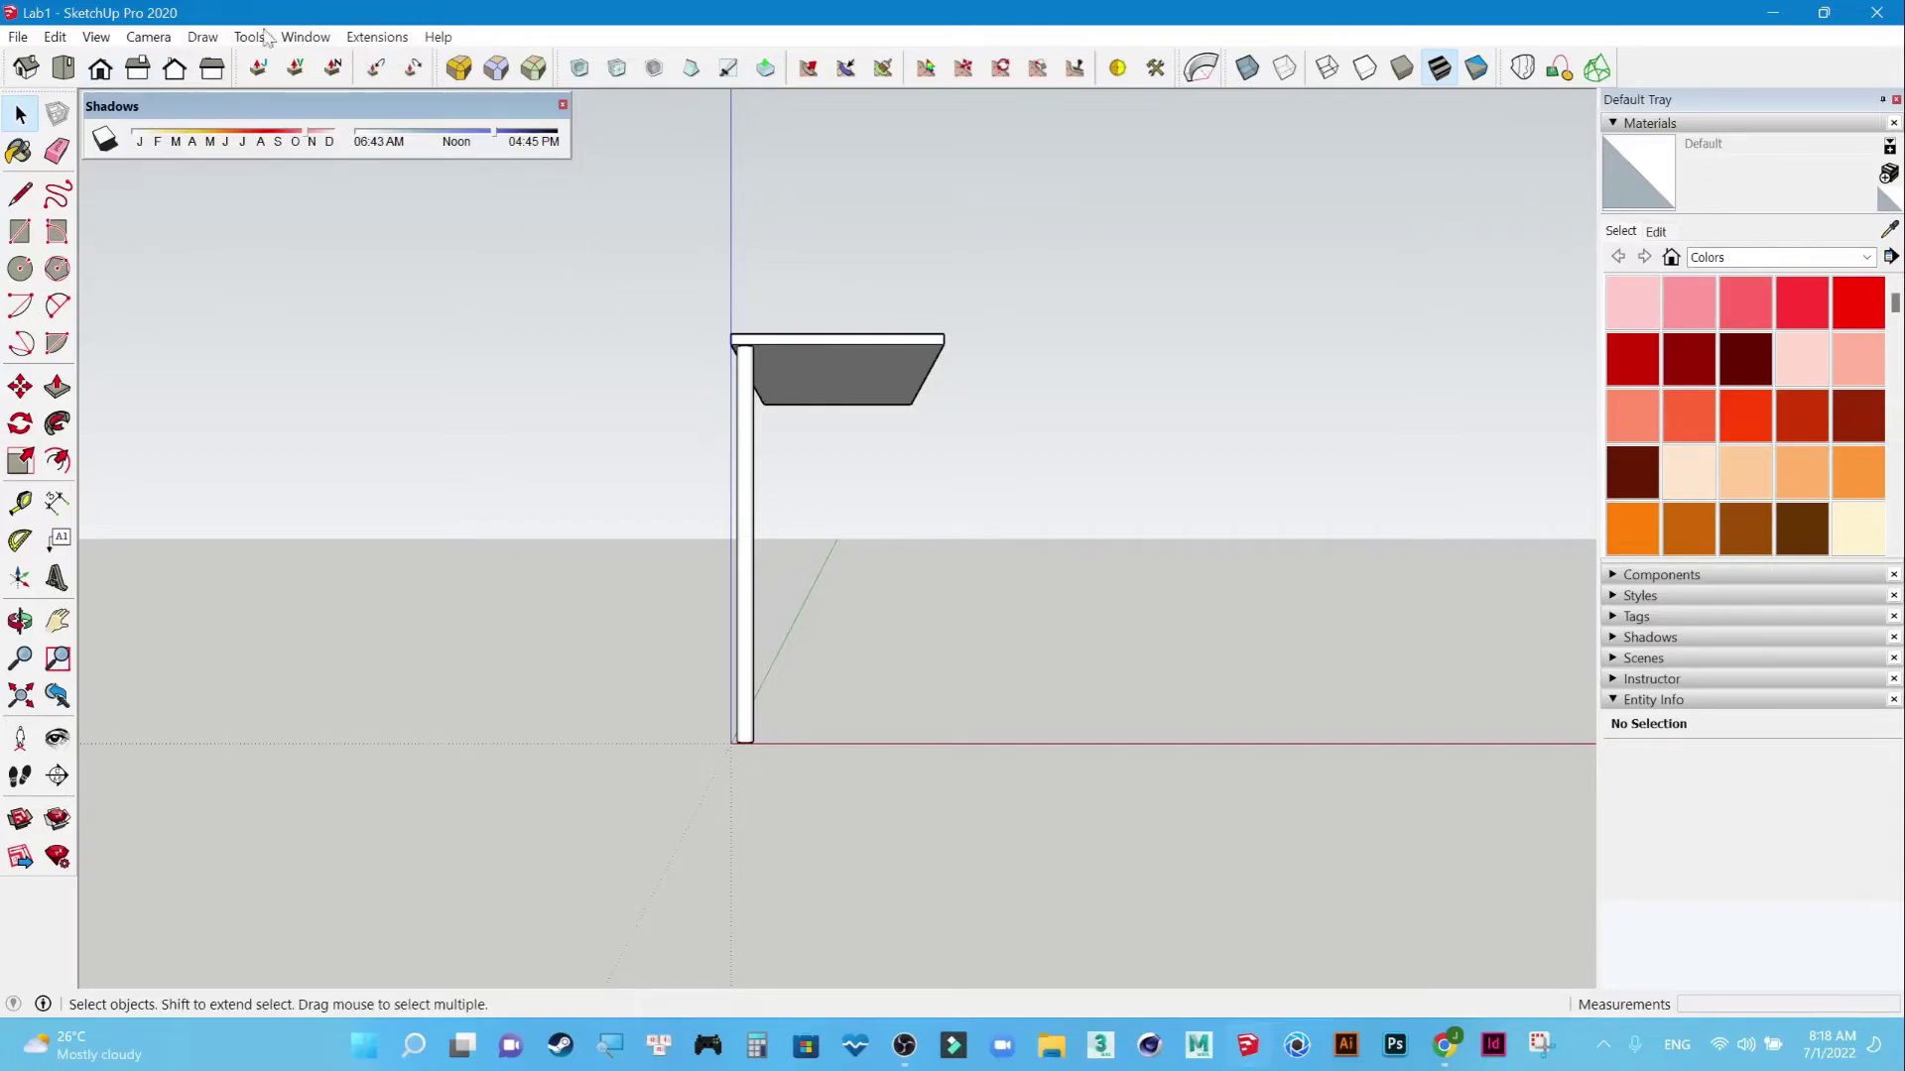
left_click(150, 37)
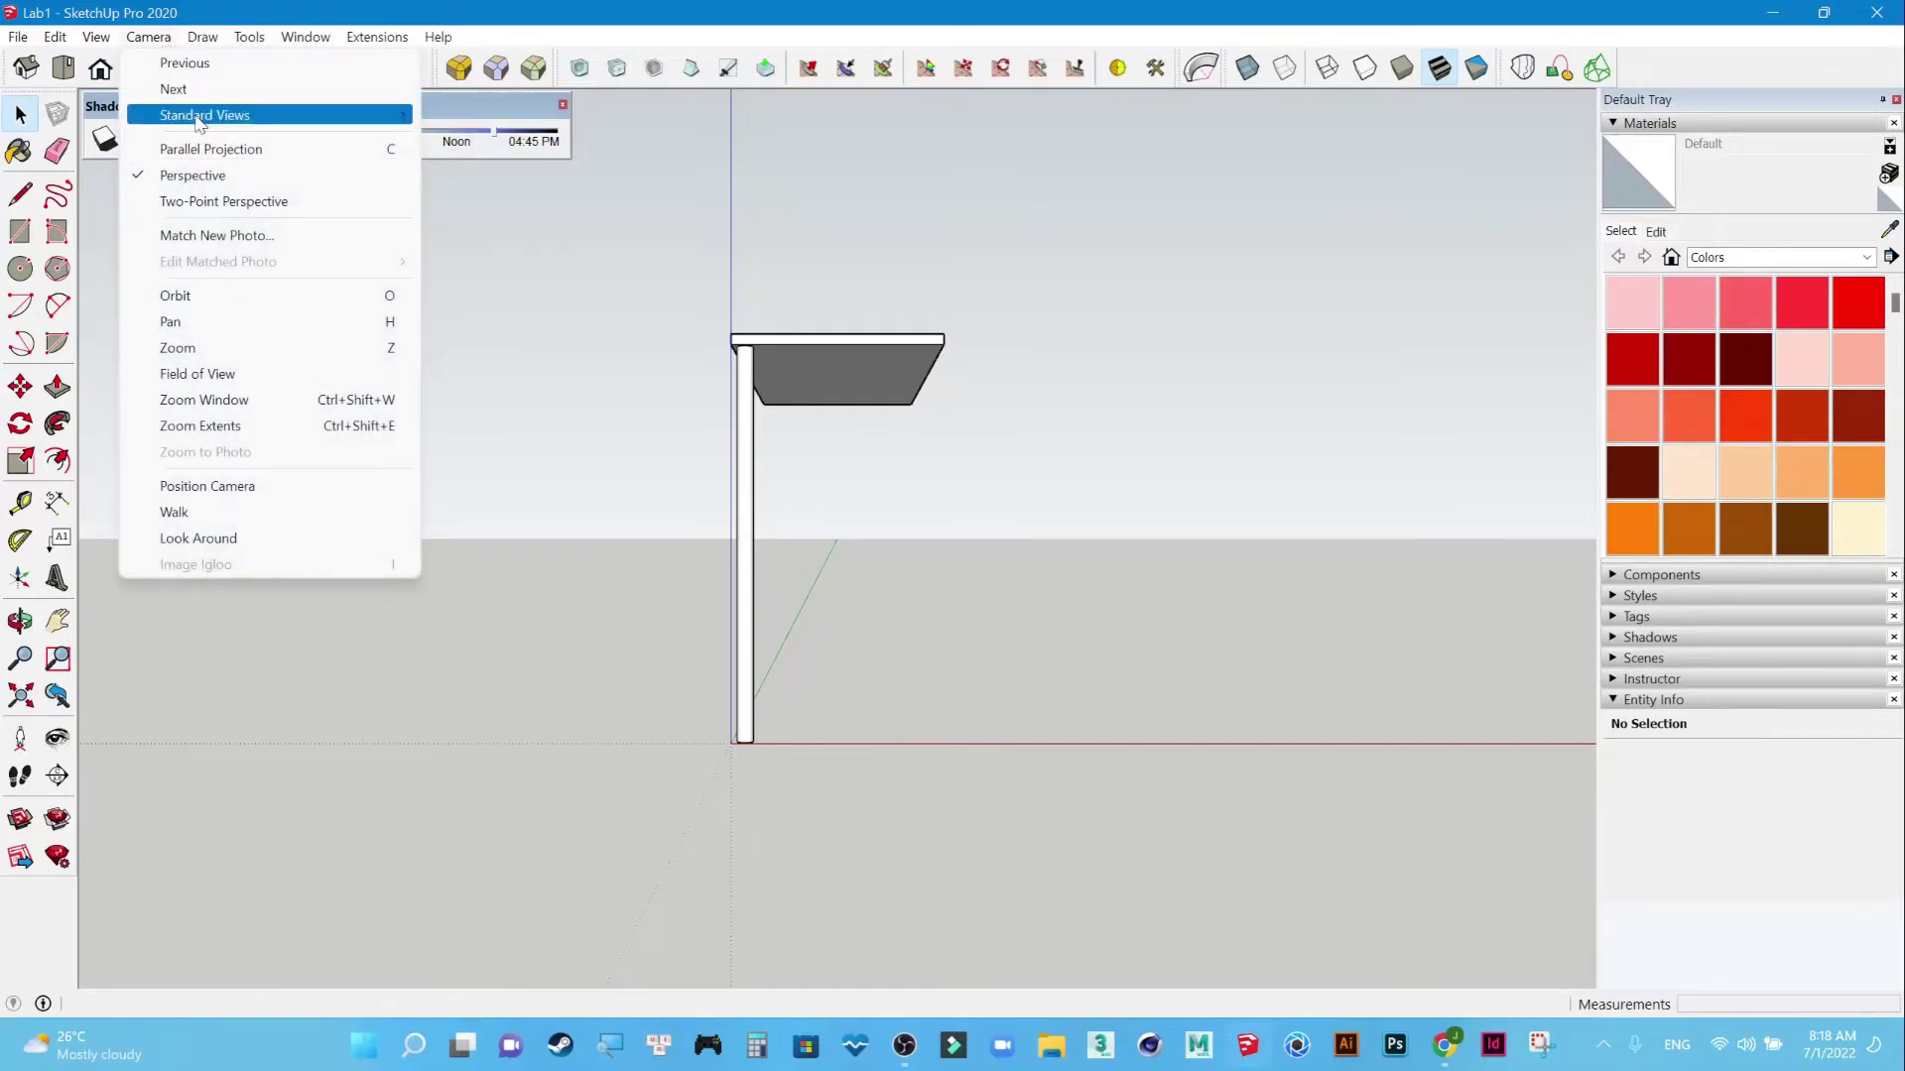
left_click(206, 183)
scroll(861, 490, "up", 2)
scroll(863, 486, "up", 2)
scroll(772, 585, "down", 1)
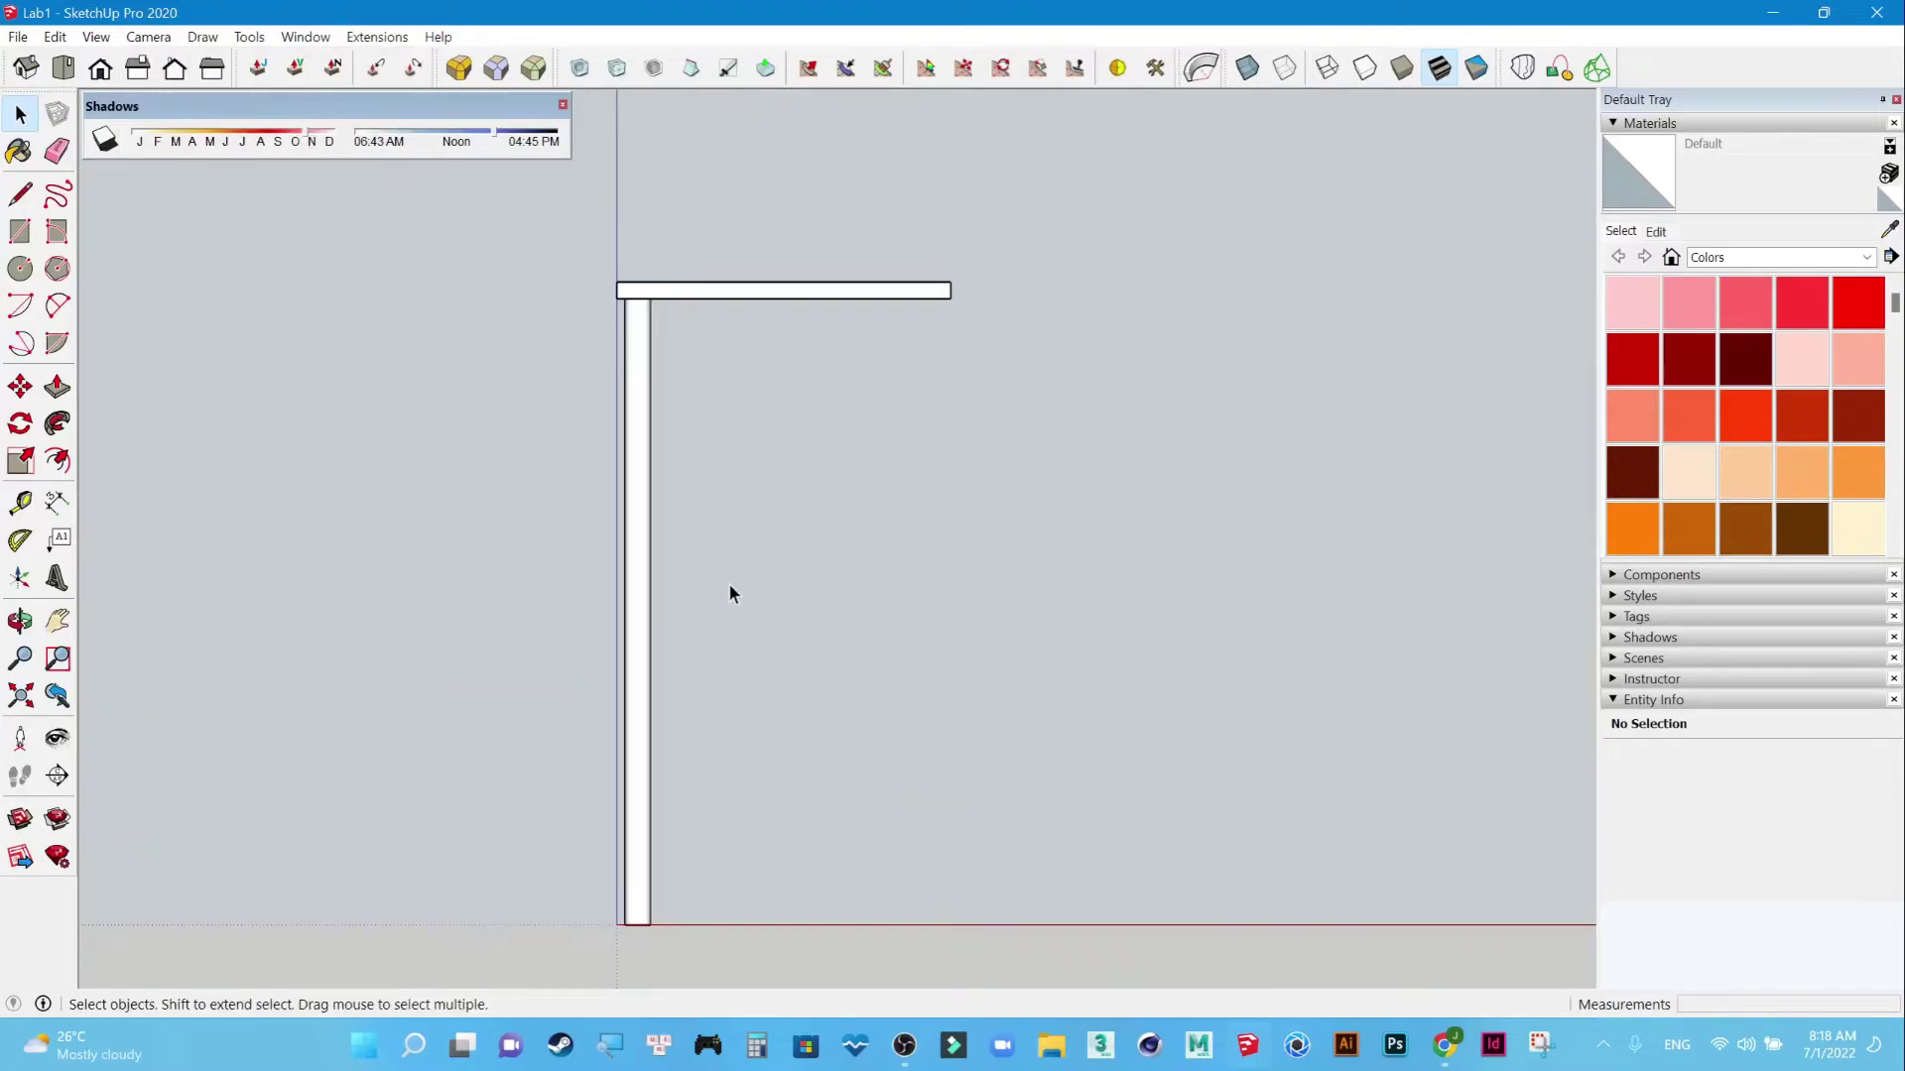
left_click(642, 576)
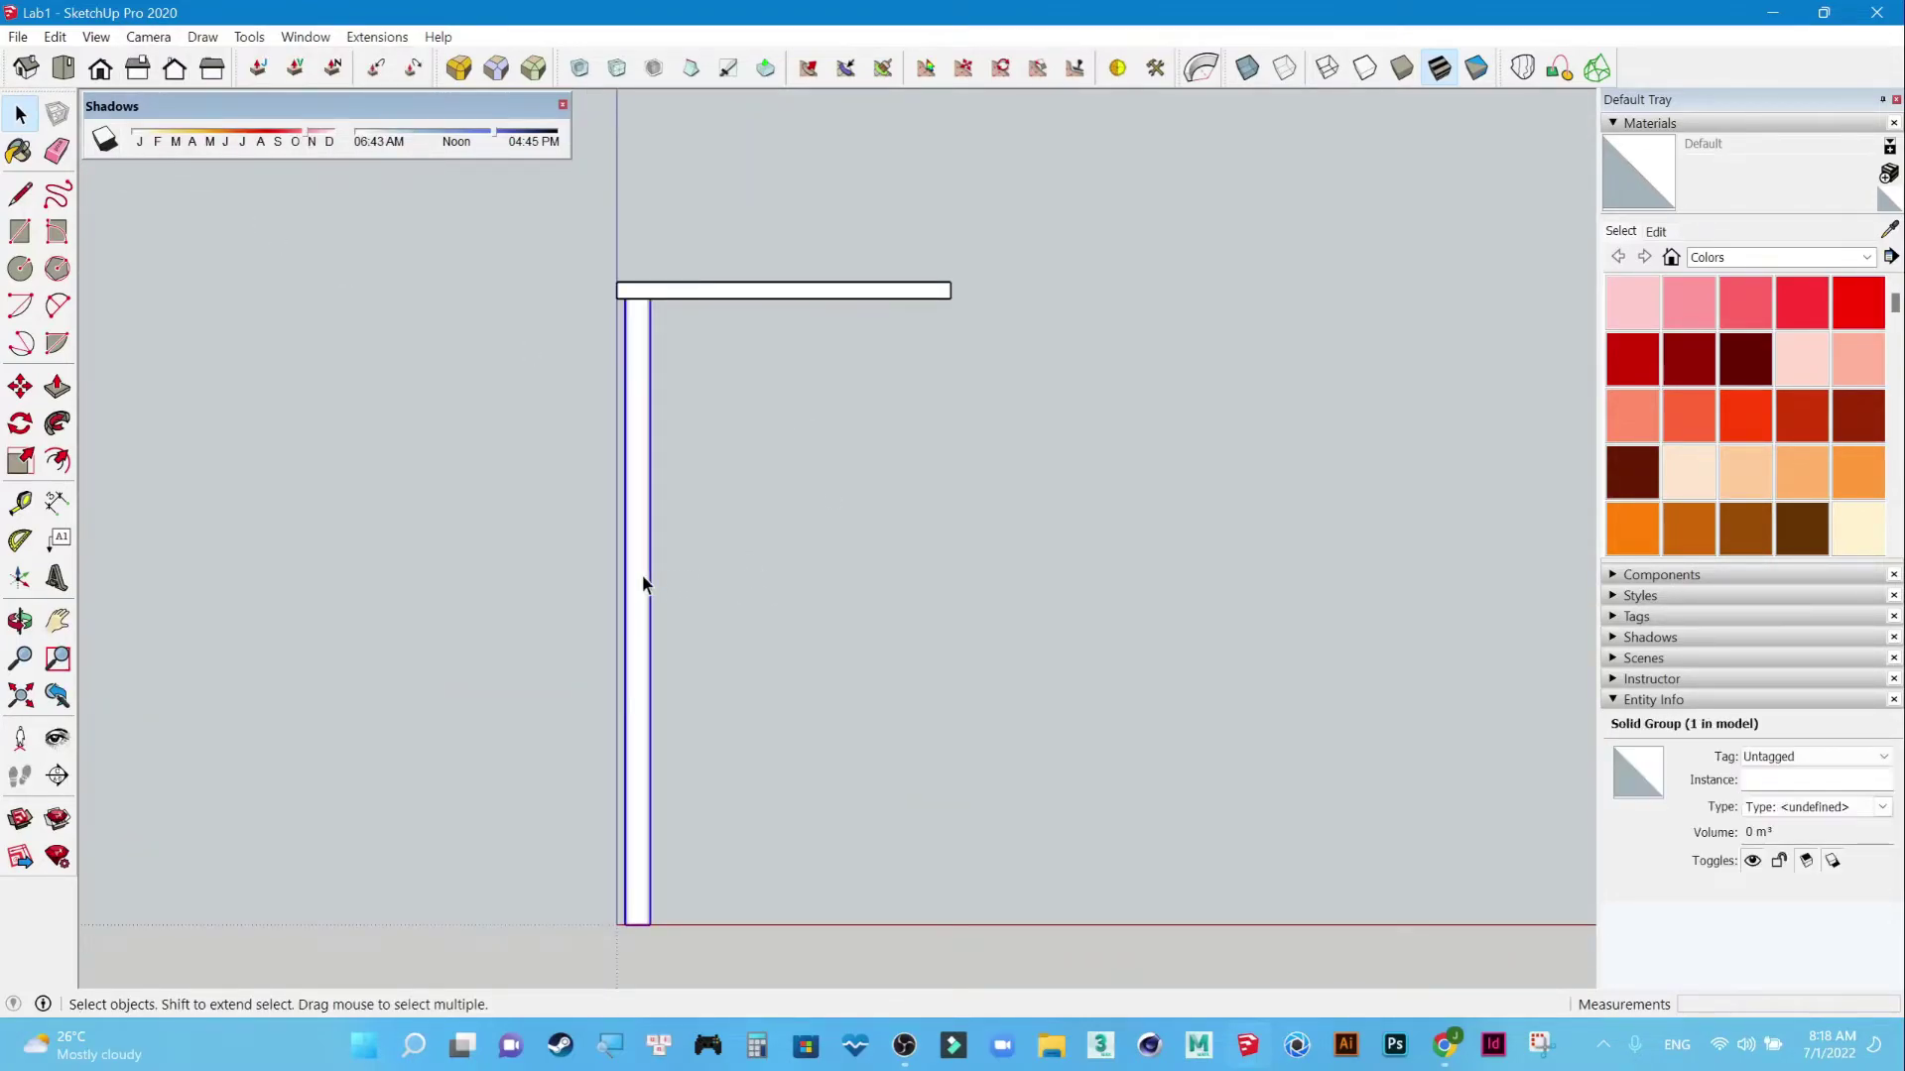
Place a copy of the selected leg 350 mm sideways from the original.
scroll(625, 486, "up", 2)
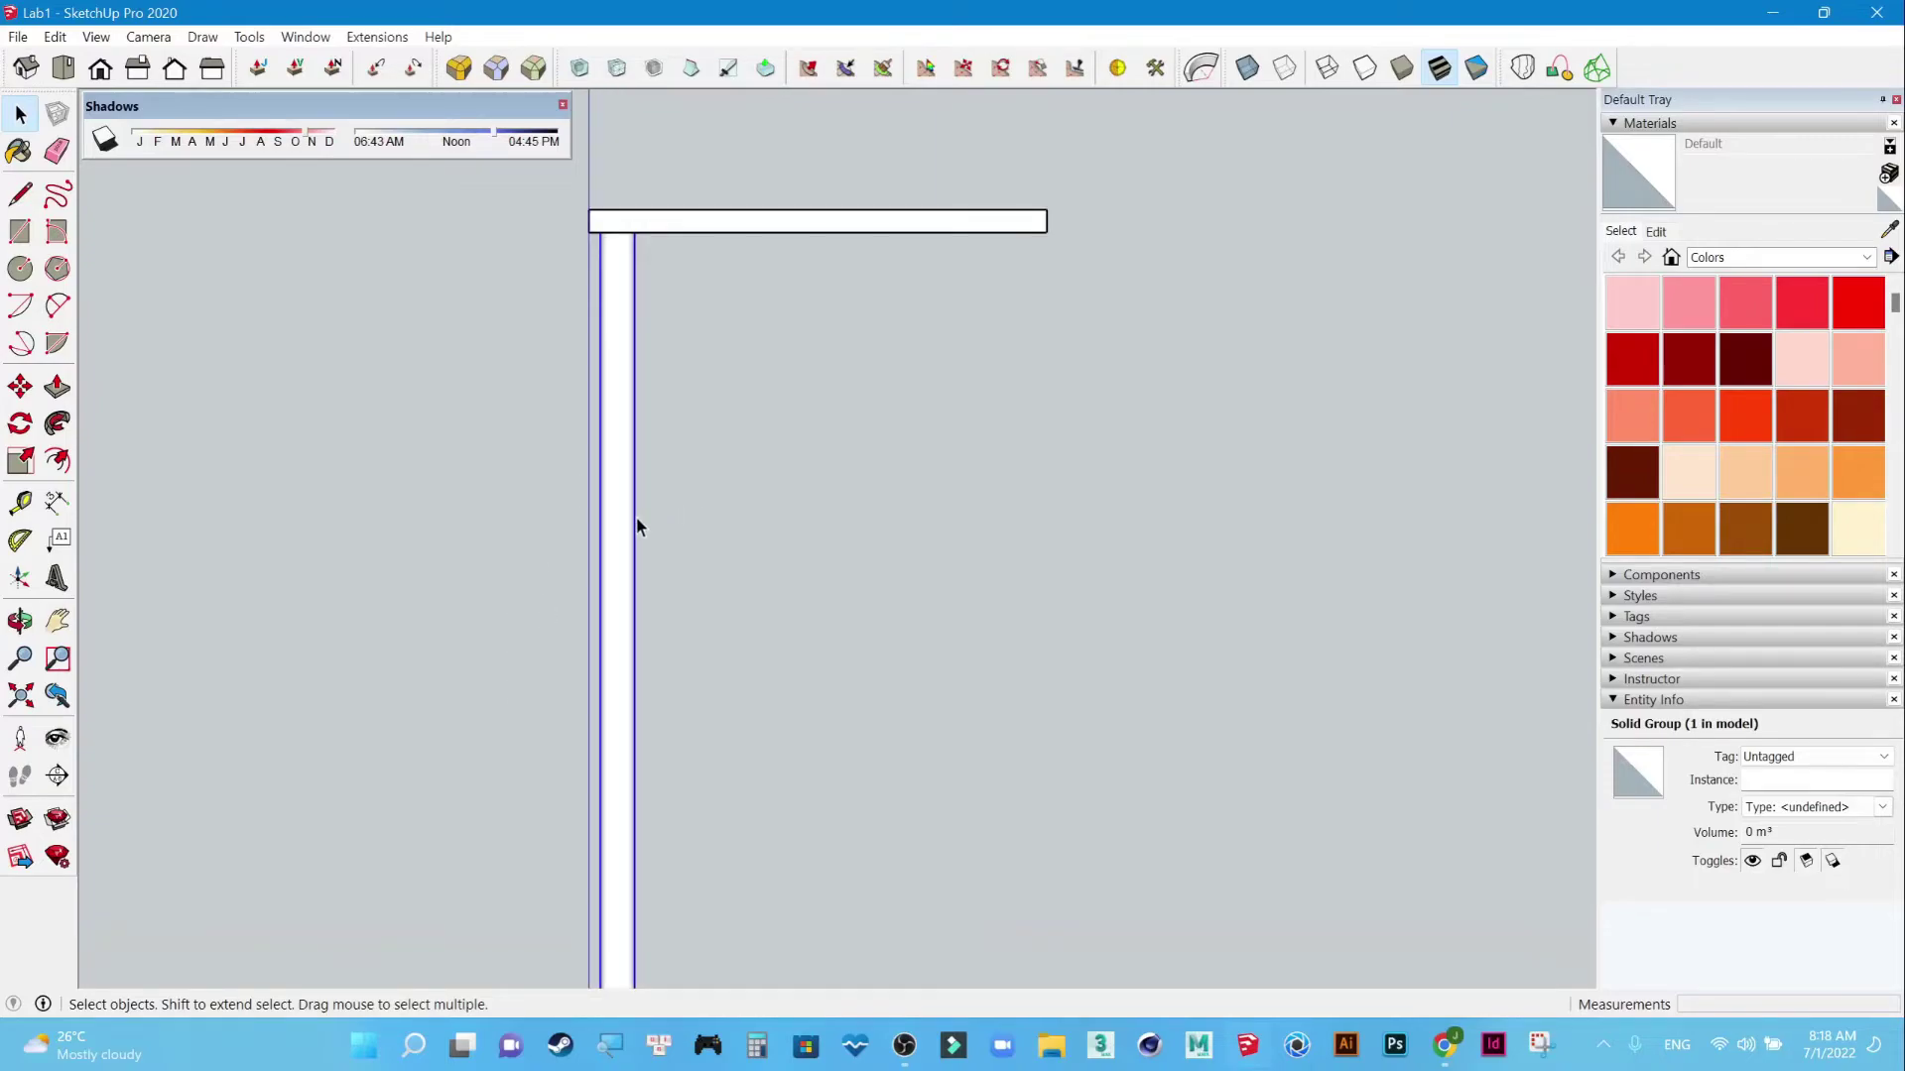
left_click(20, 387)
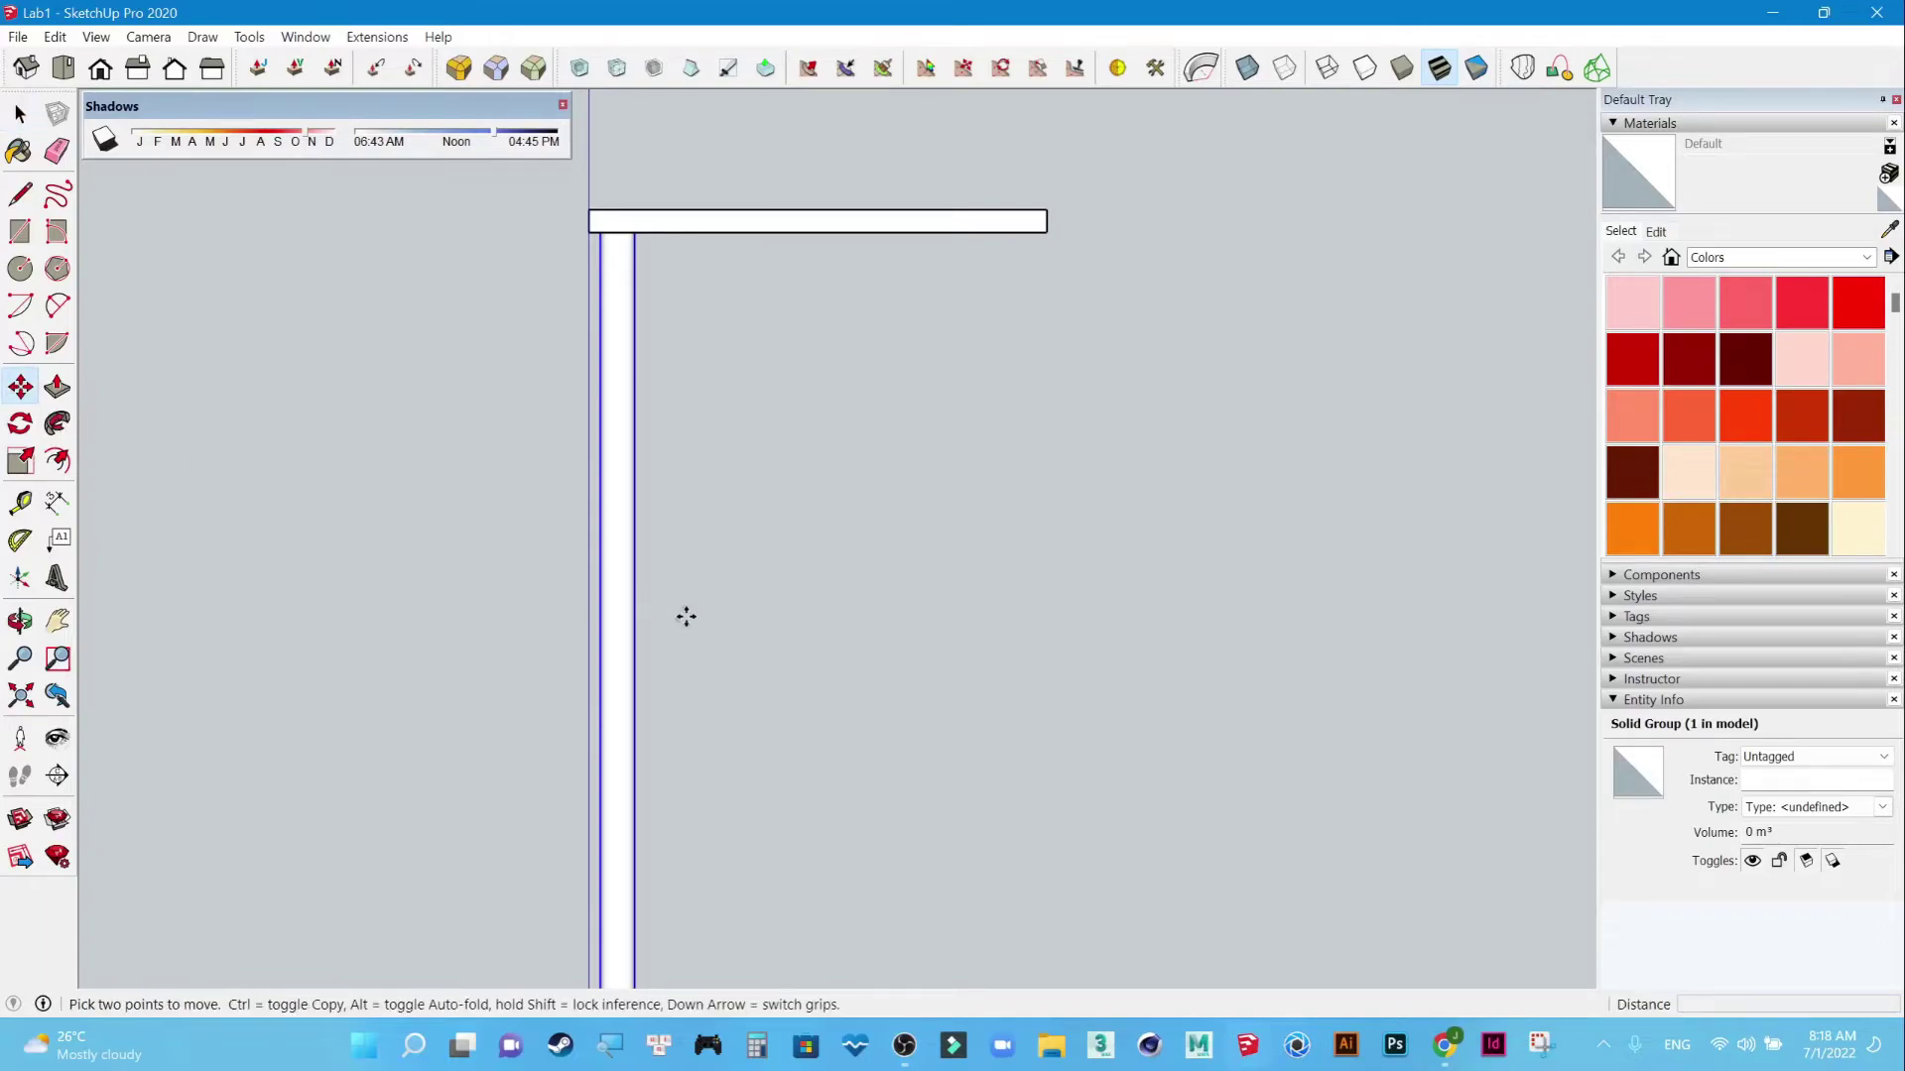
left_click(619, 607)
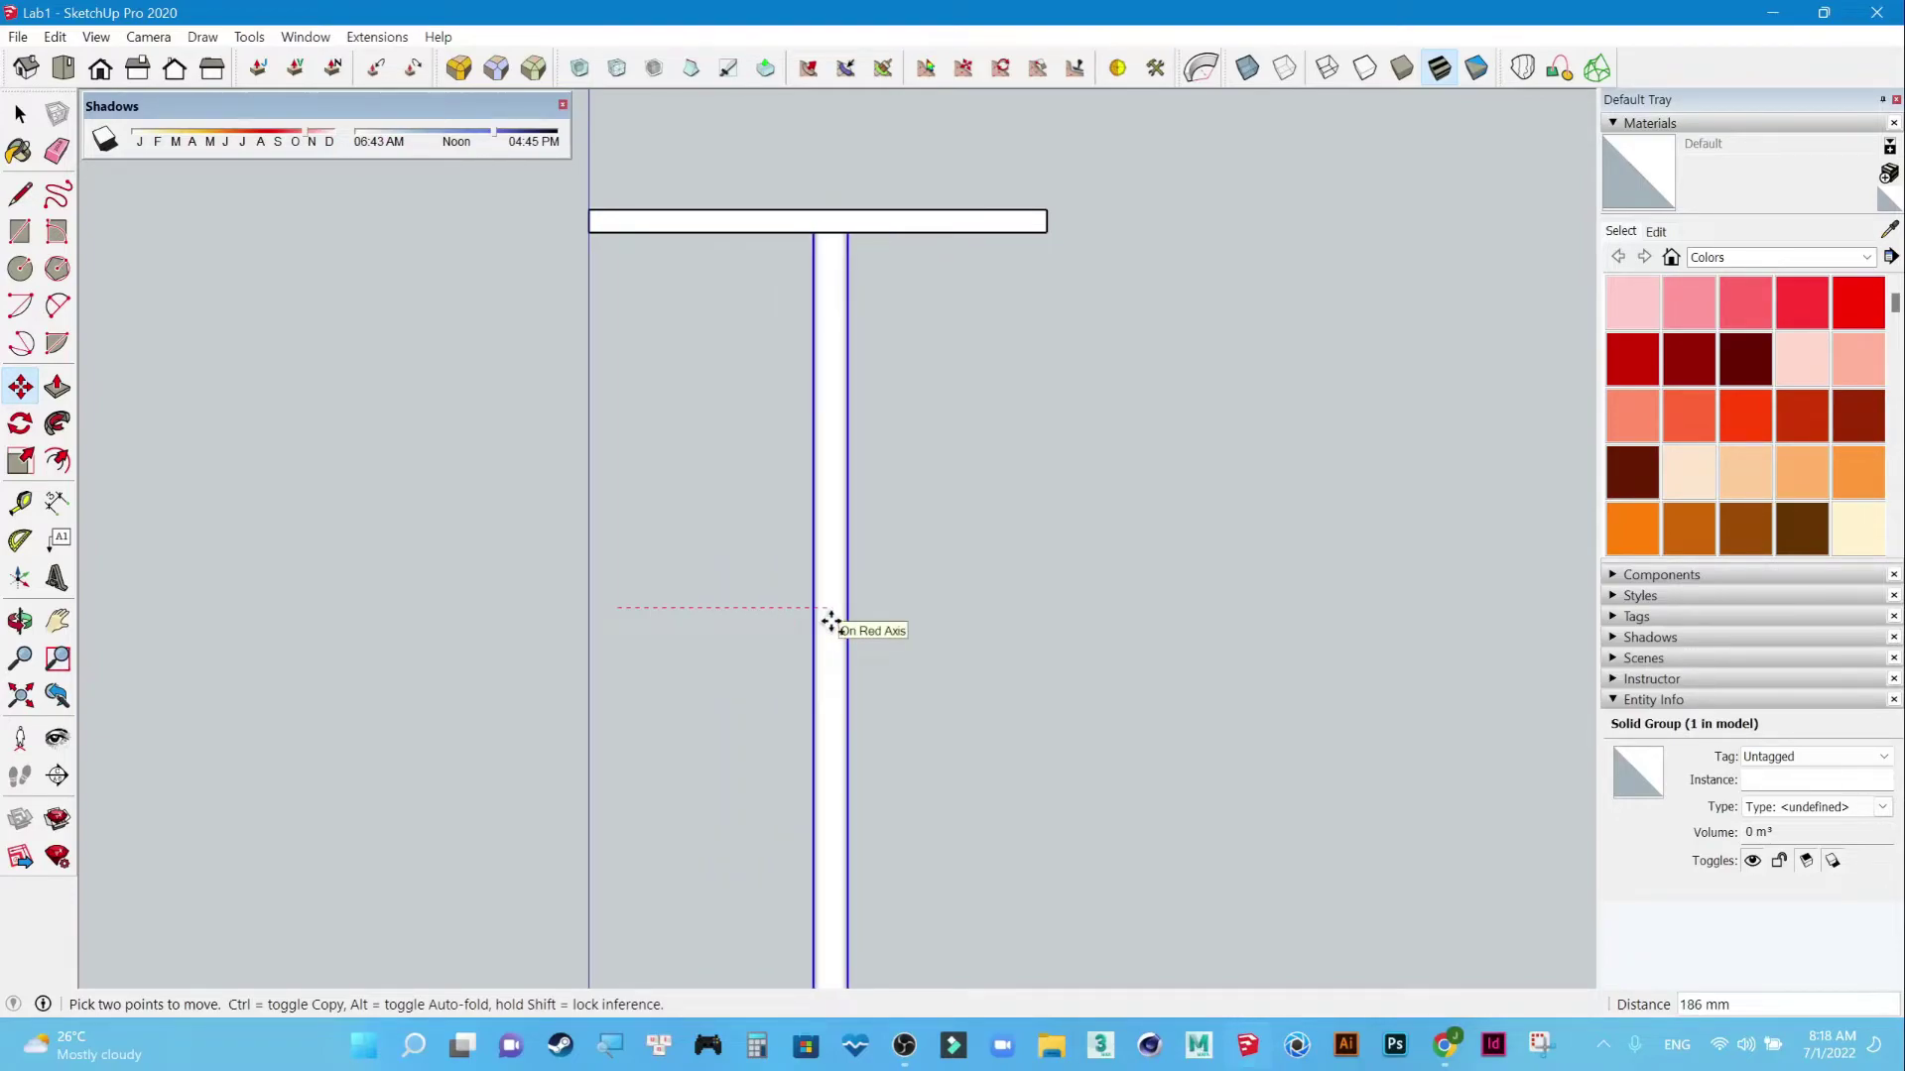
key("ctrl")
left_click(1001, 615)
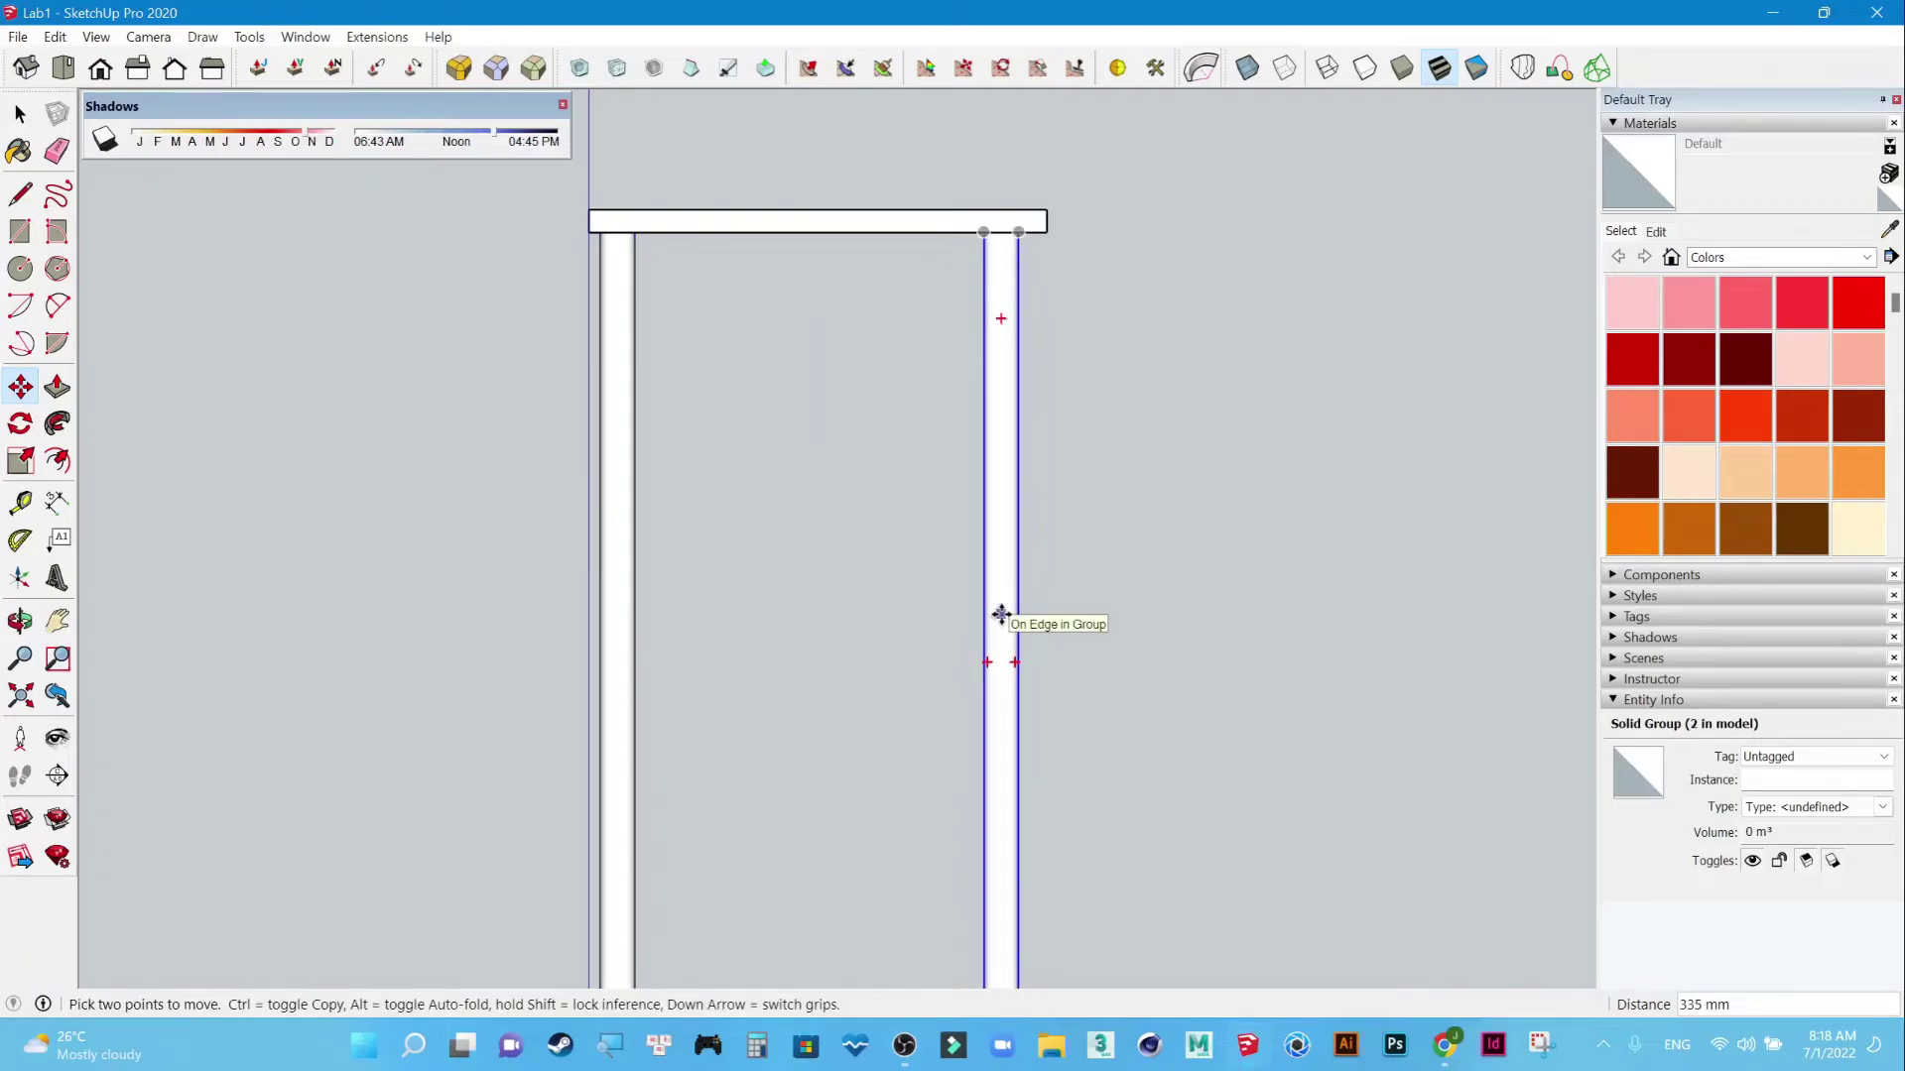
type("350")
key("Return")
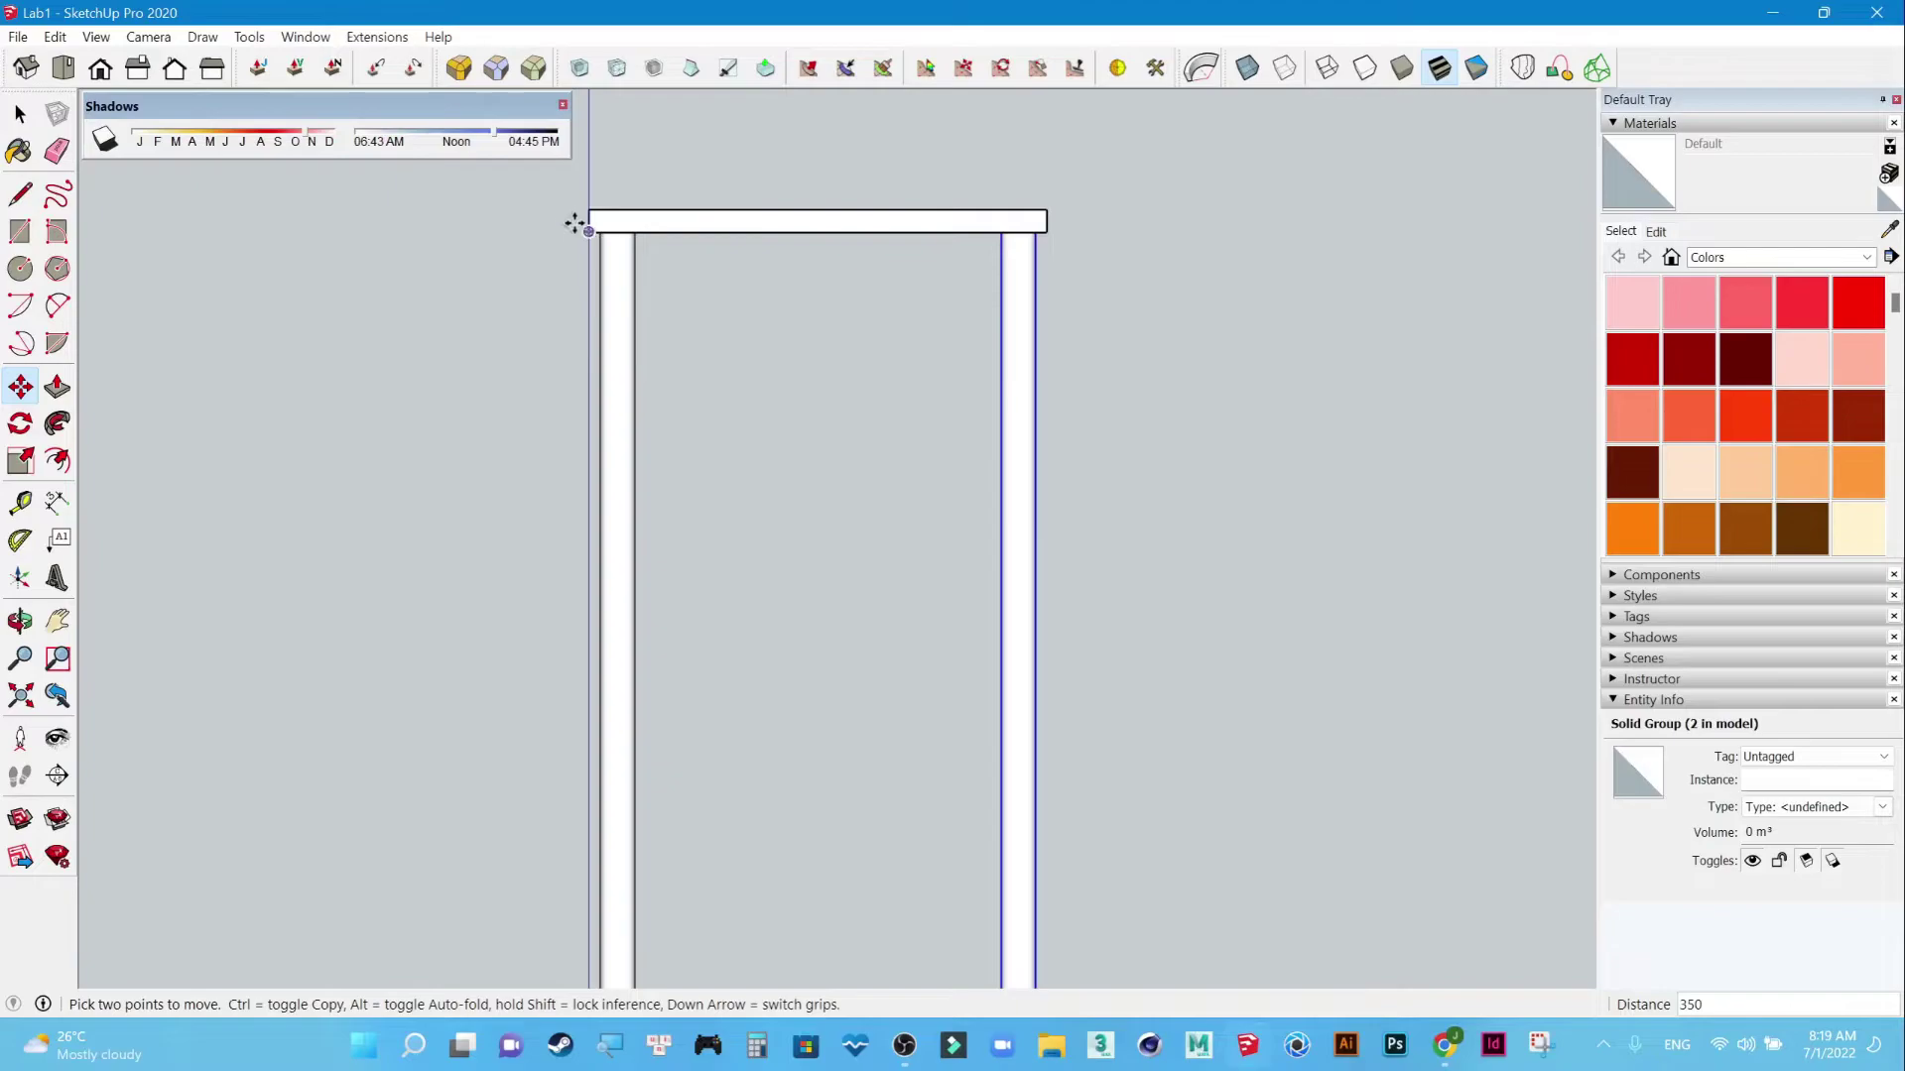
scroll(586, 219, "up", 2)
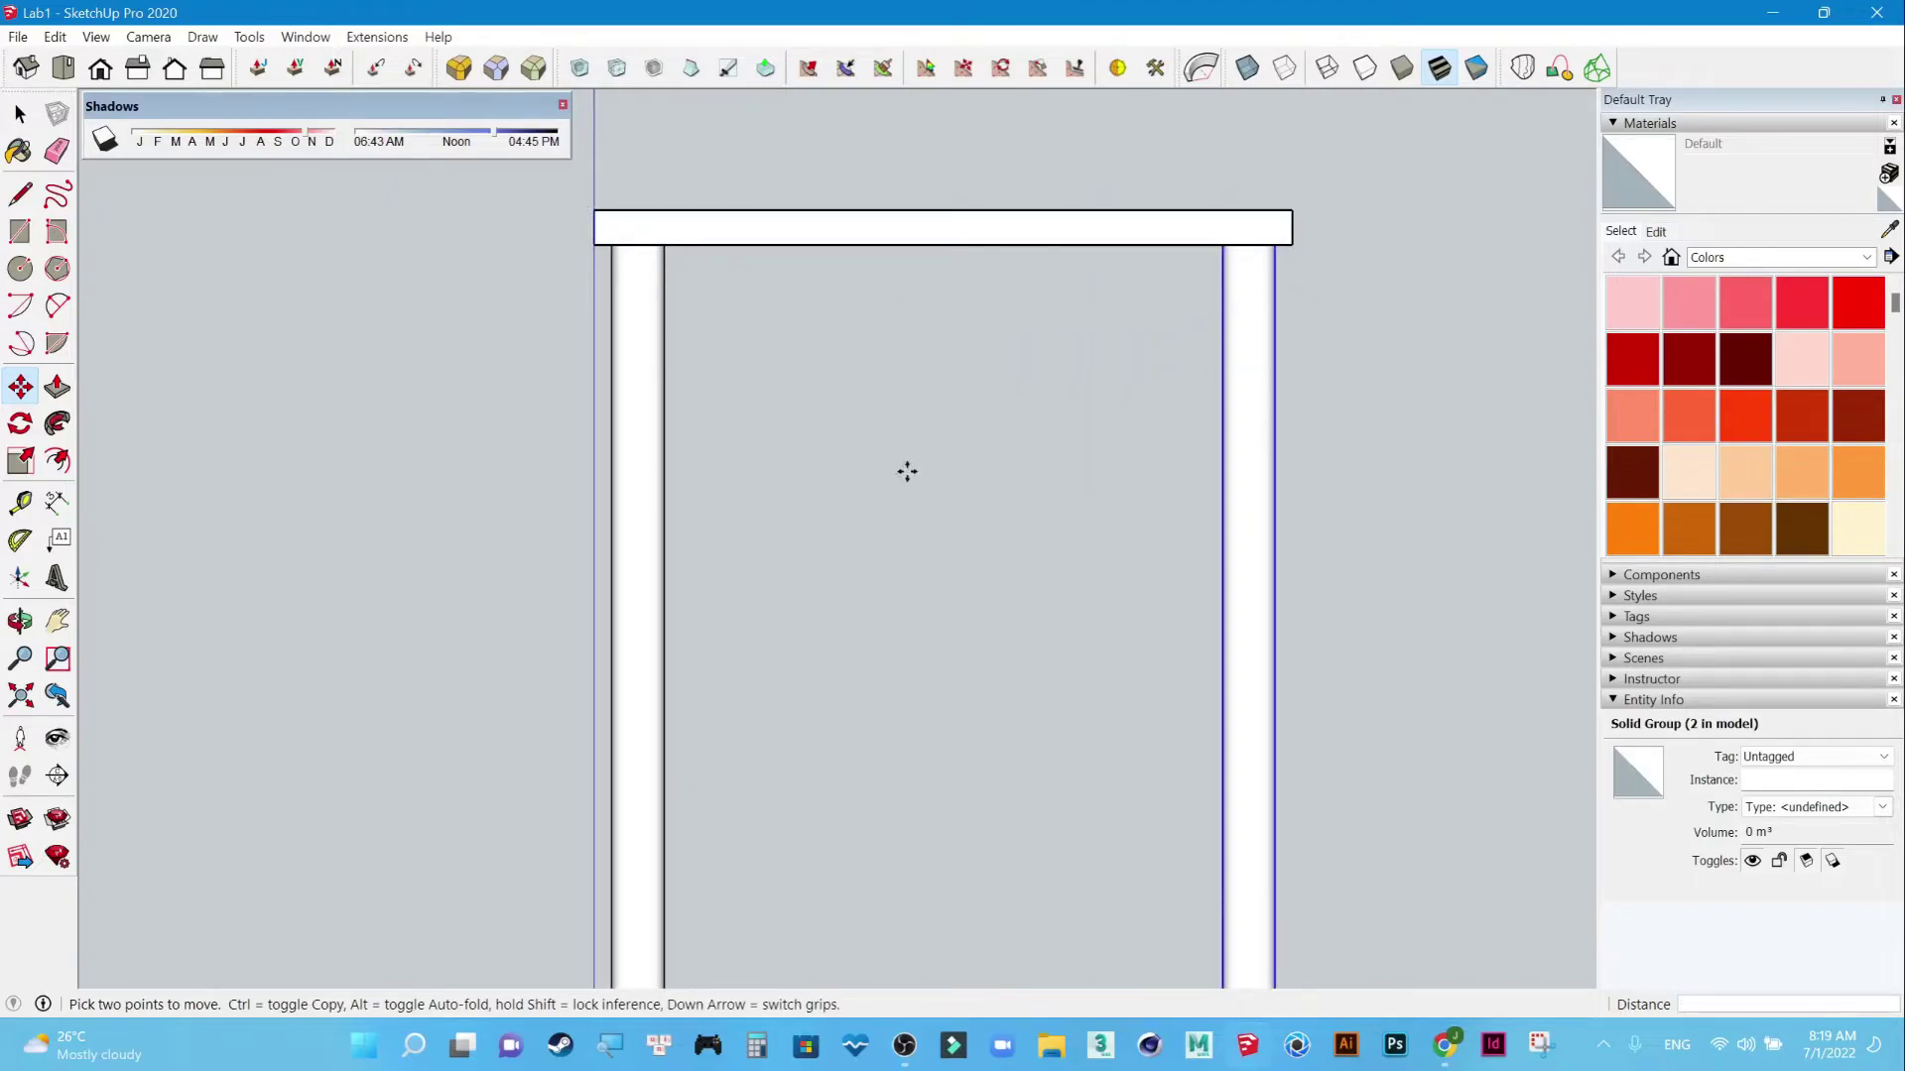
scroll(1283, 753, "down", 3)
left_click(19, 116)
scroll(1087, 606, "up", 2)
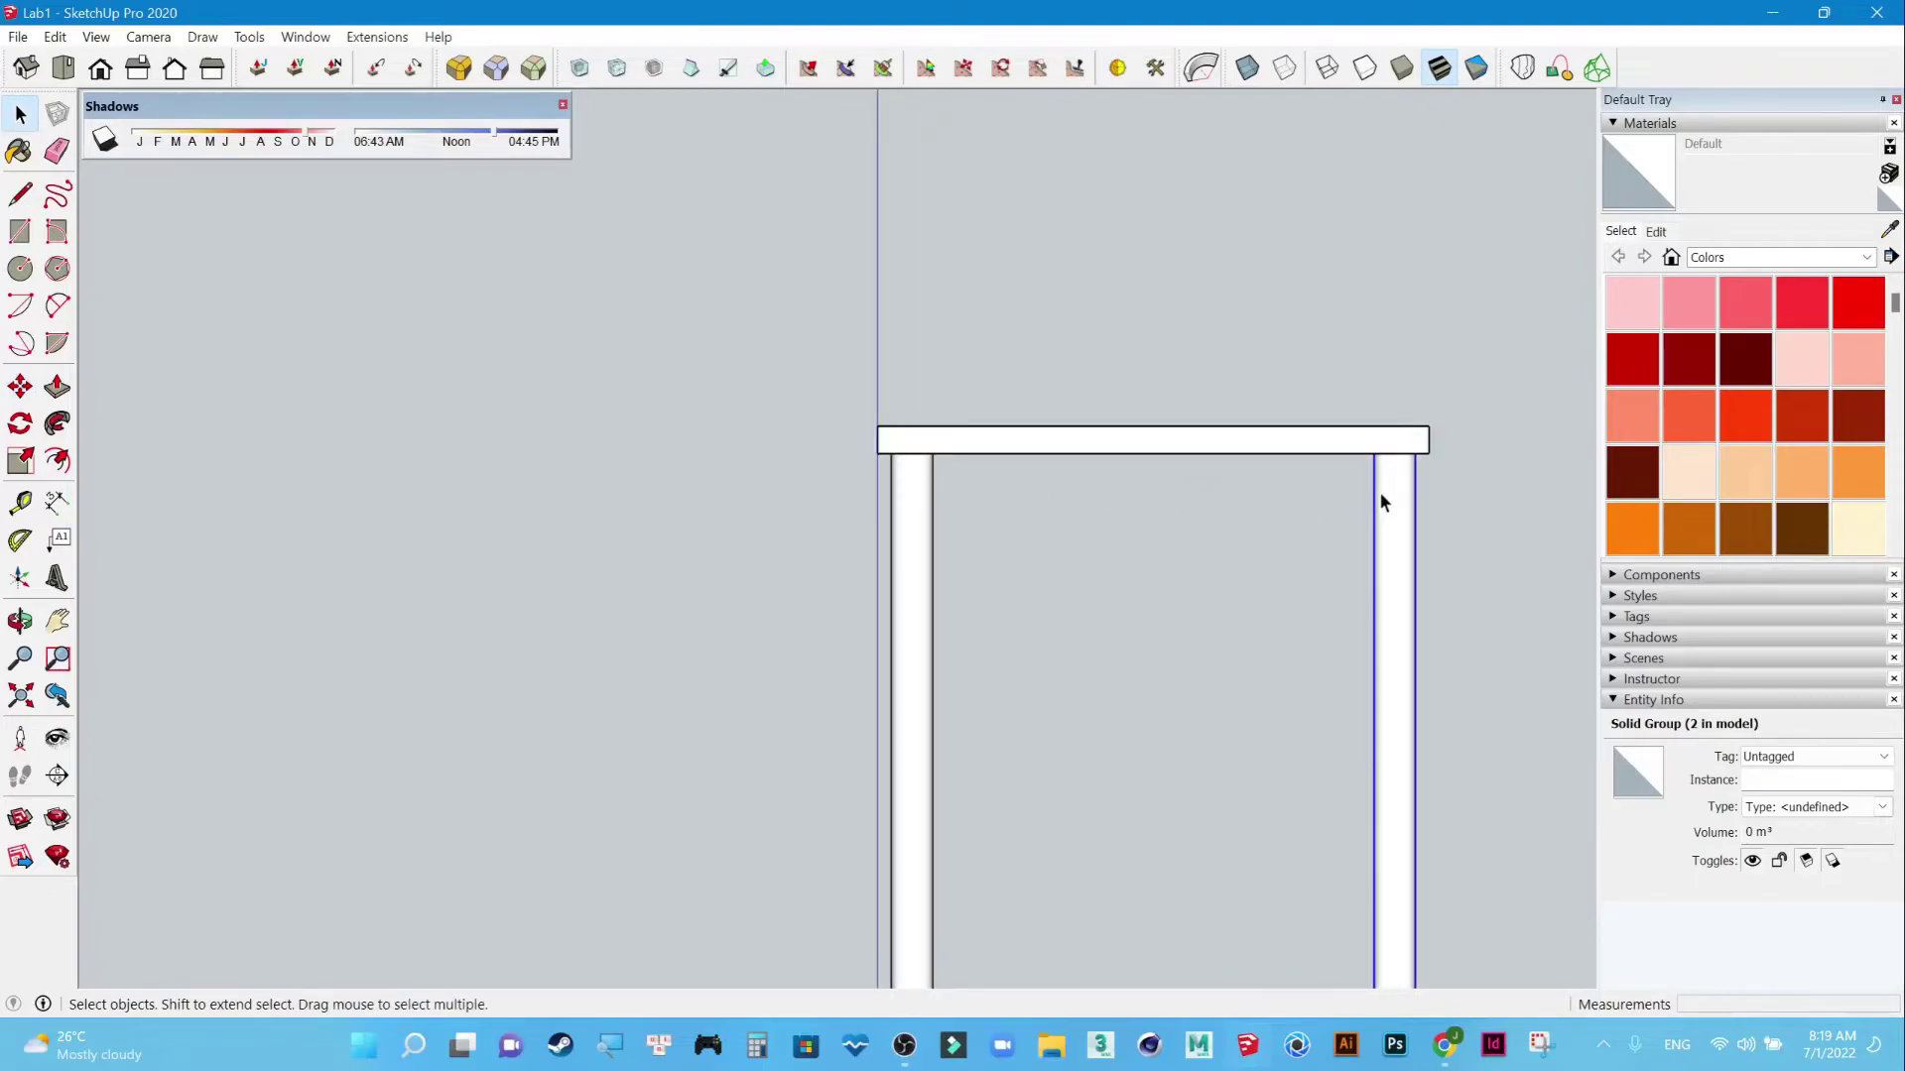
scroll(1252, 612, "down", 2)
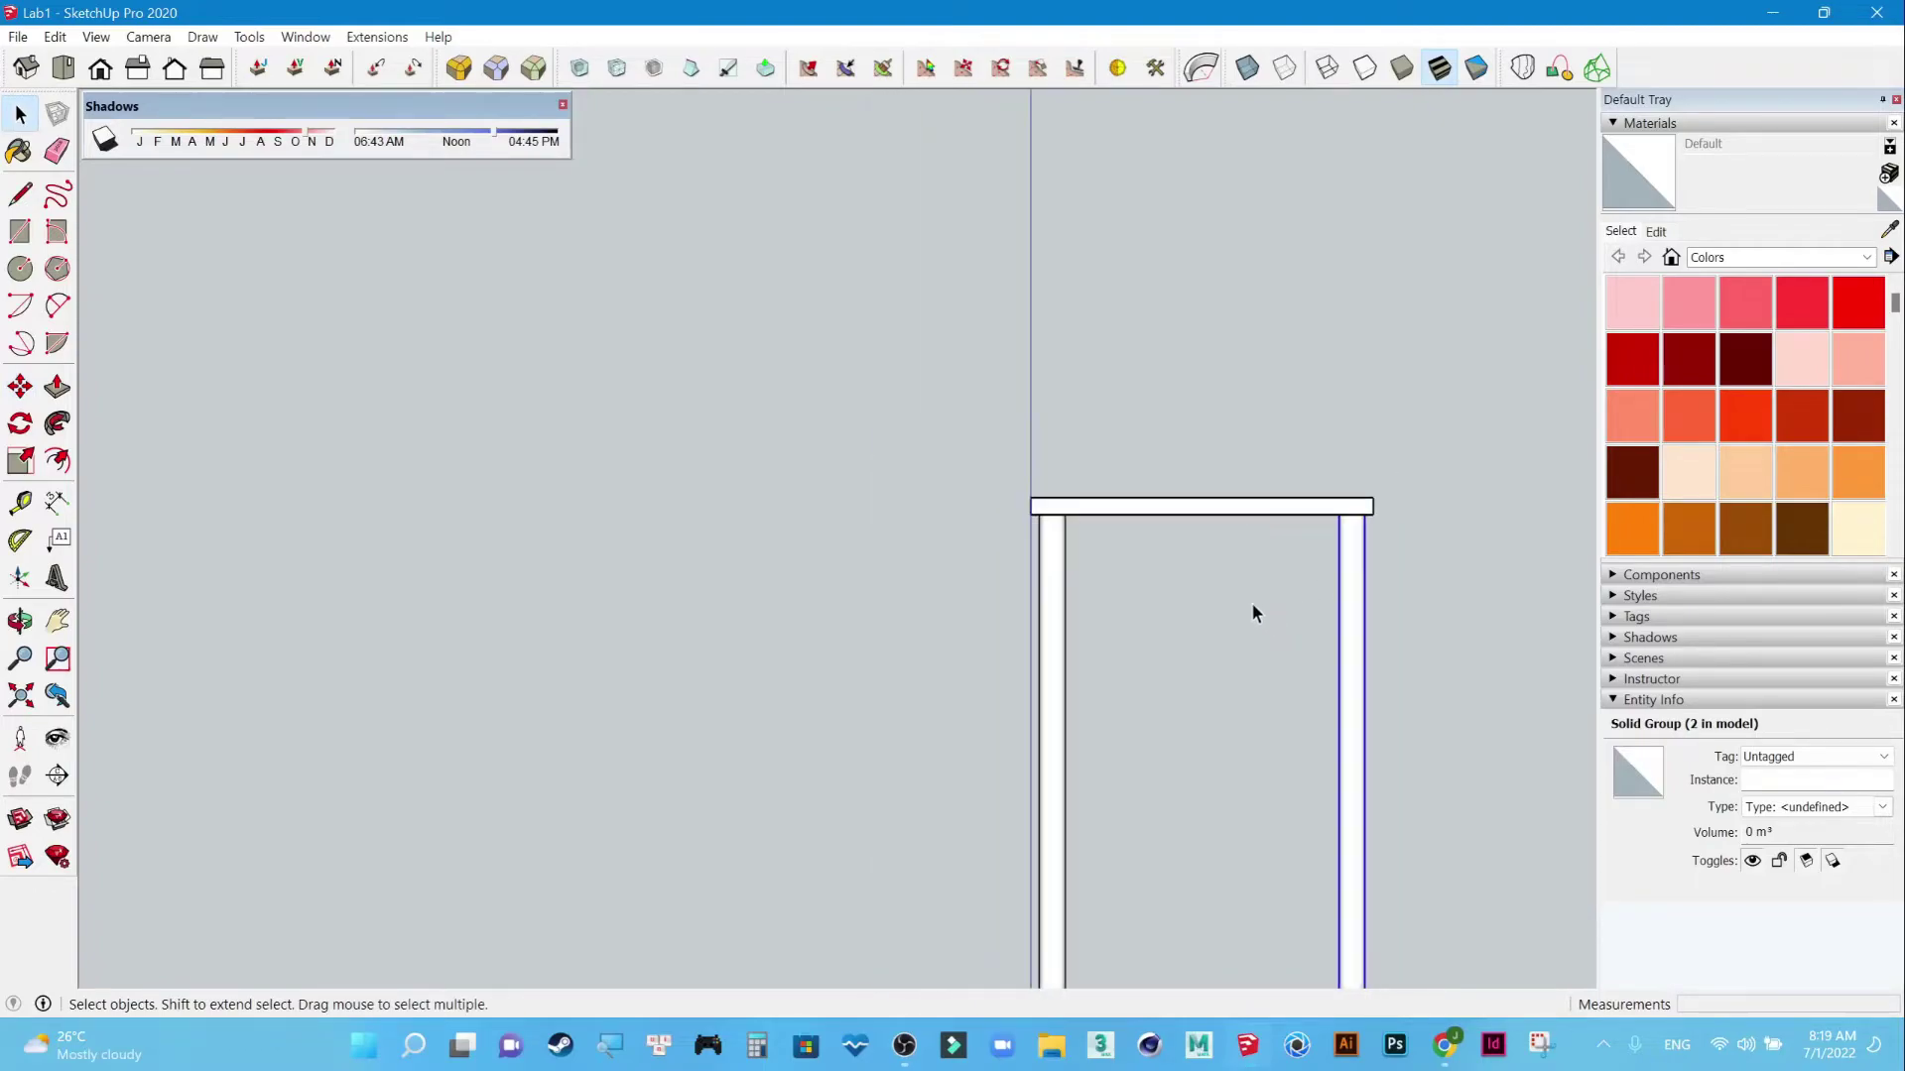
In the right-side view, box-select both legs together.
left_click(138, 69)
scroll(530, 724, "down", 3)
scroll(546, 765, "down", 1)
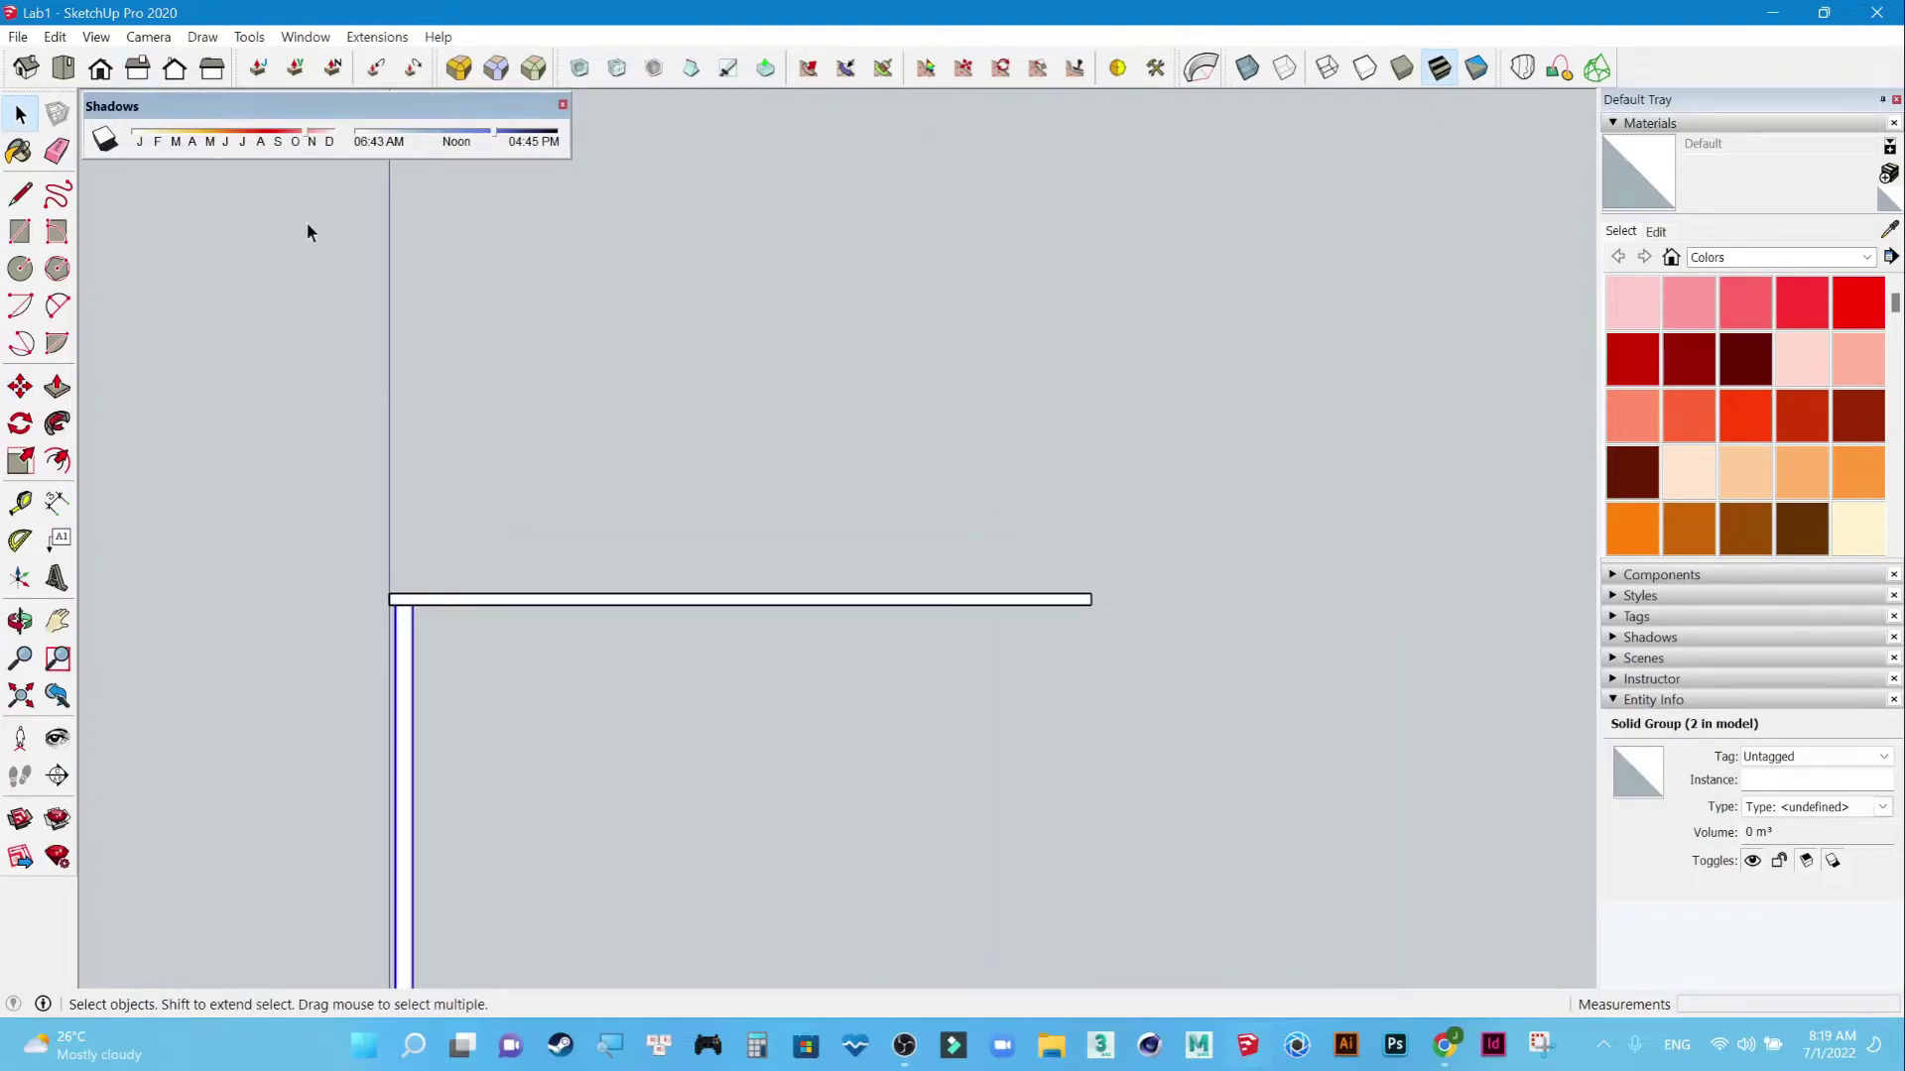
left_click(25, 68)
scroll(841, 686, "down", 2)
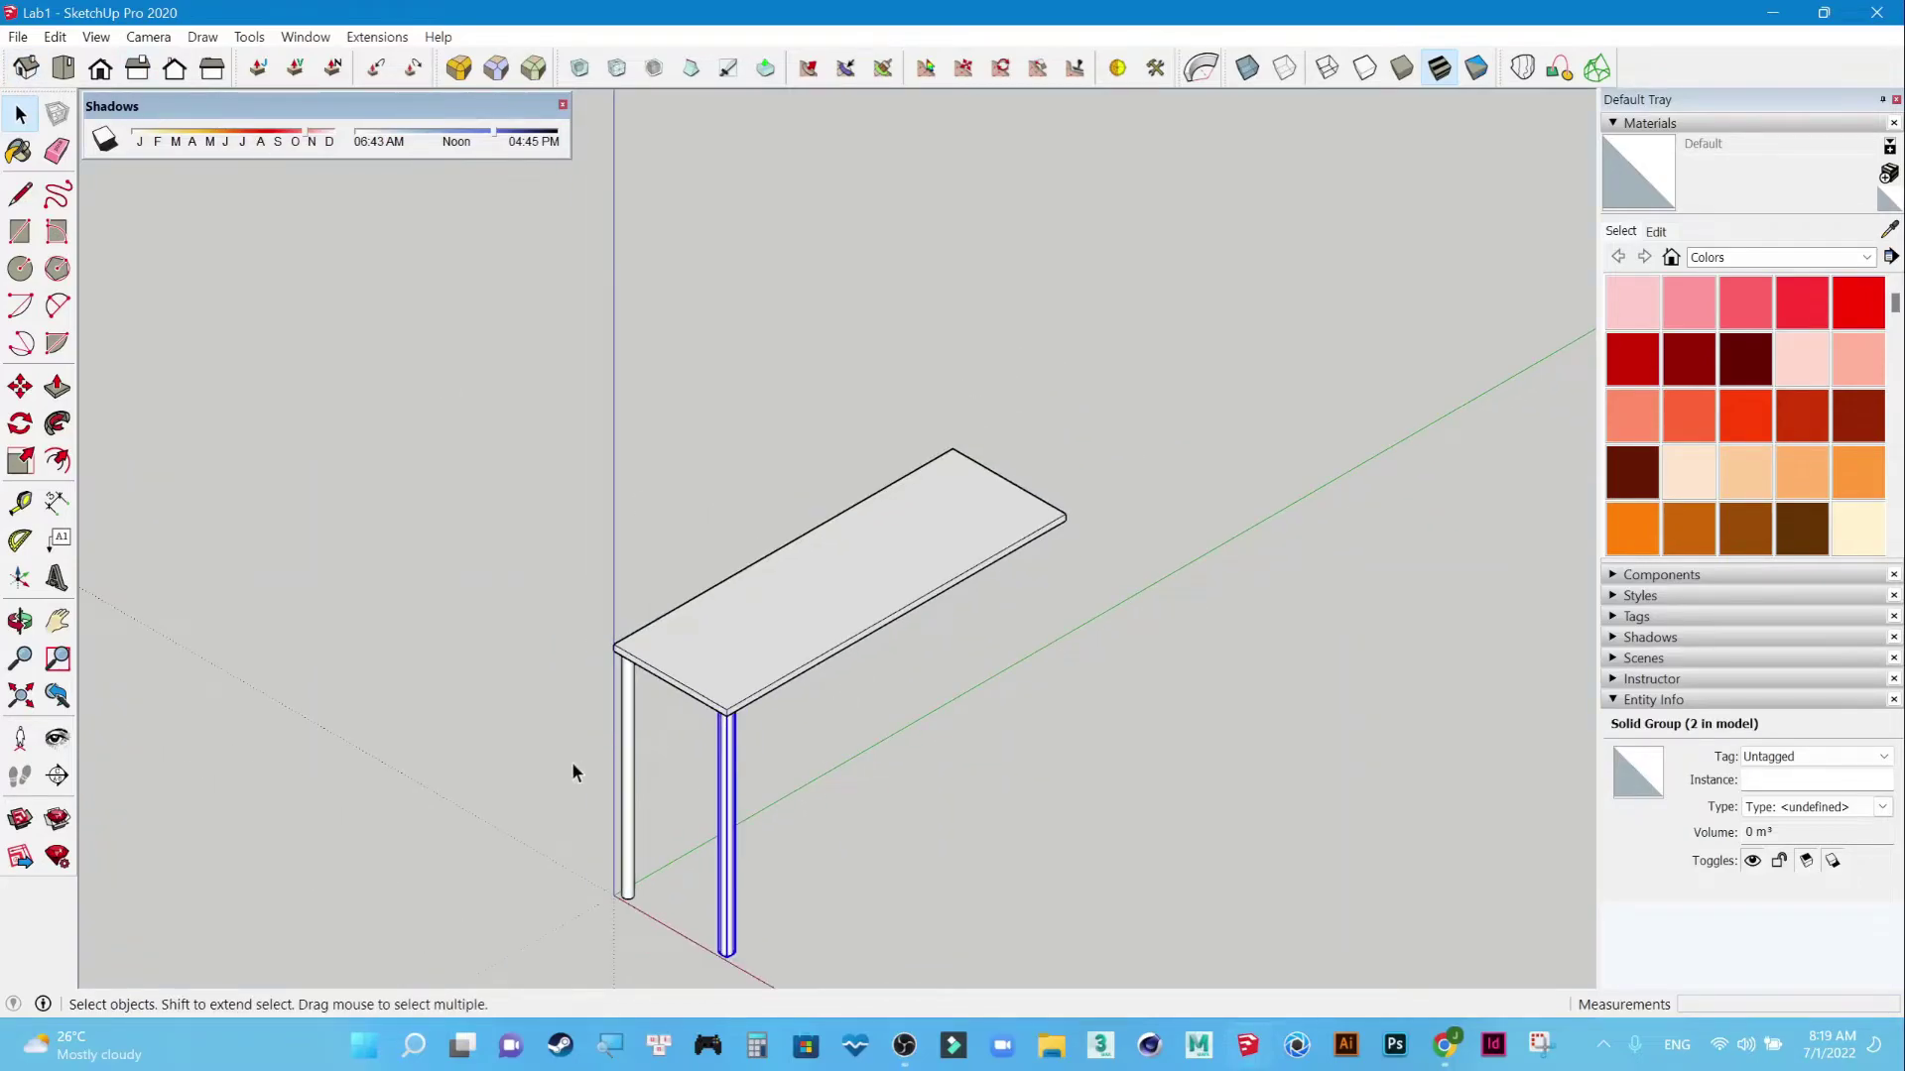
left_click(138, 68)
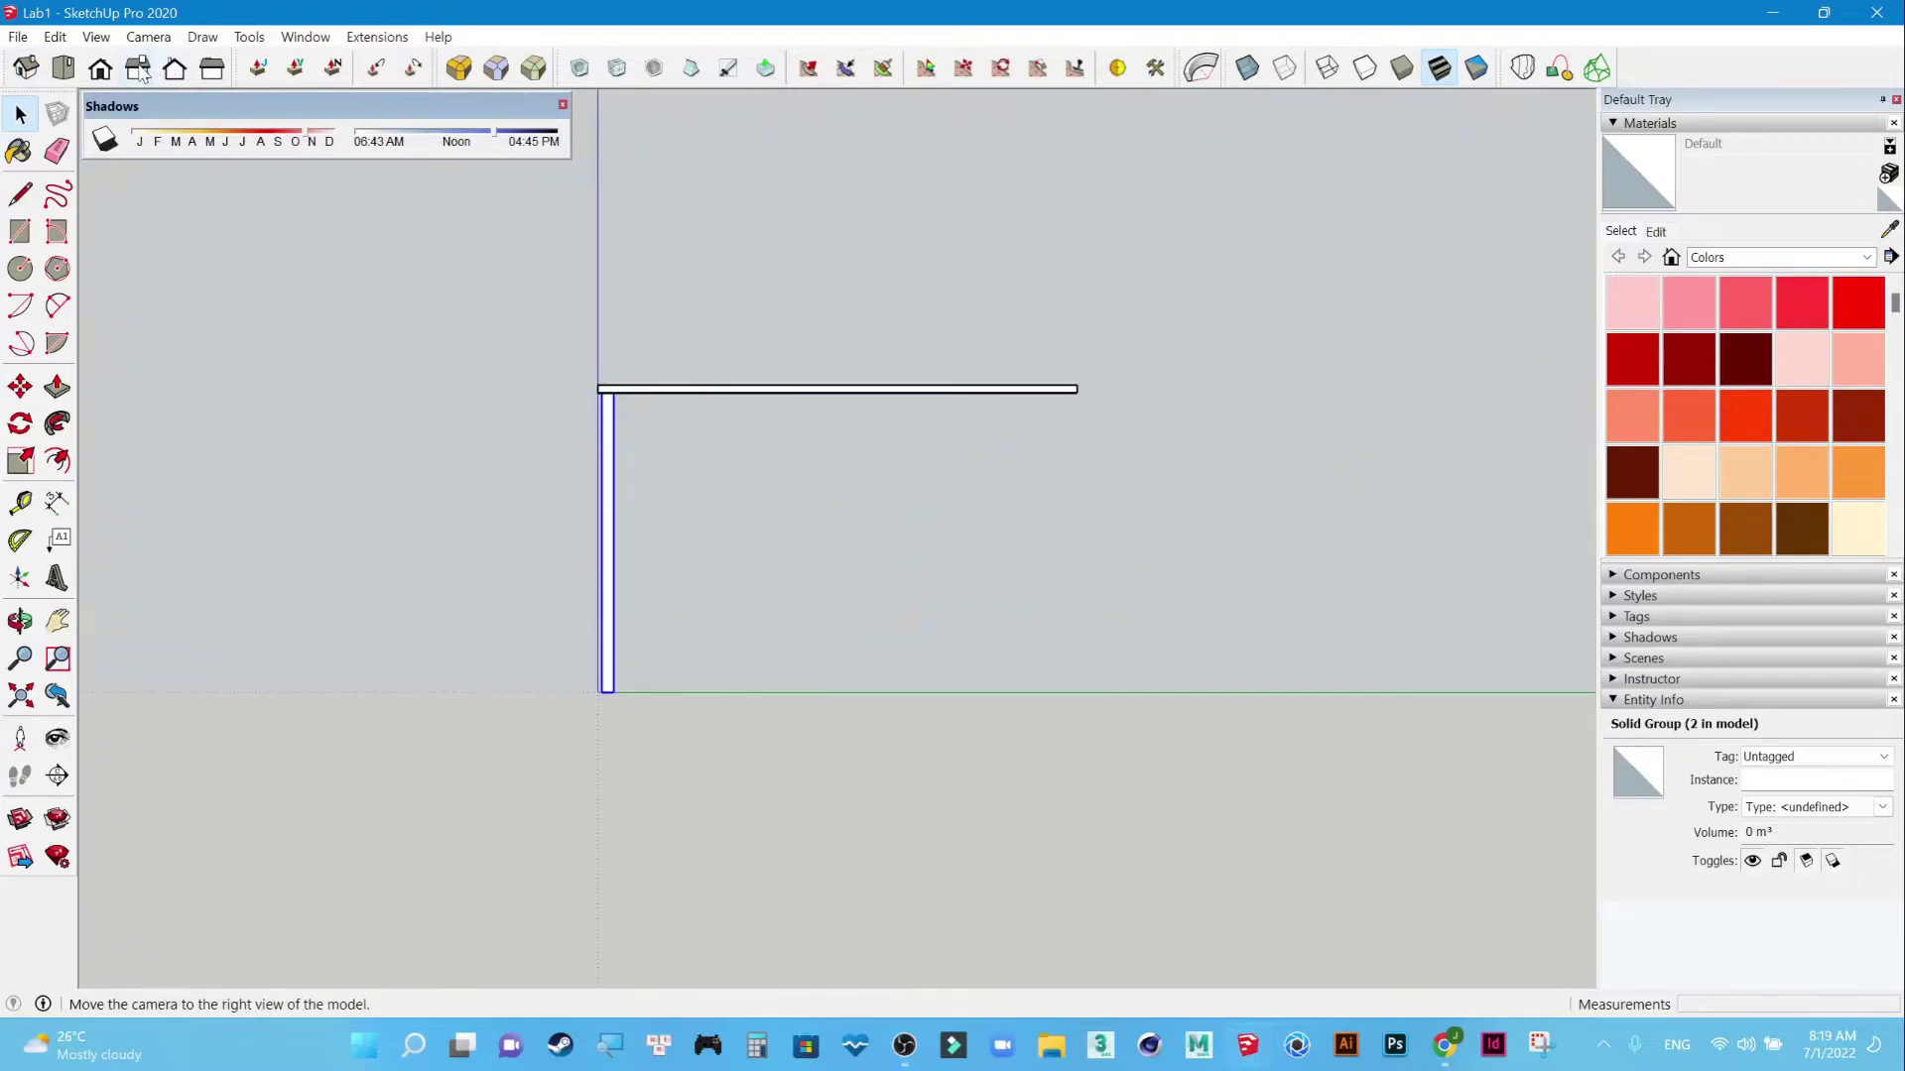
left_click(640, 537)
scroll(641, 538, "up", 2)
left_click_drag(1085, 544, 302, 758)
Copy the two selected legs 1150 mm to the tabletop's far end.
scroll(717, 590, "down", 2)
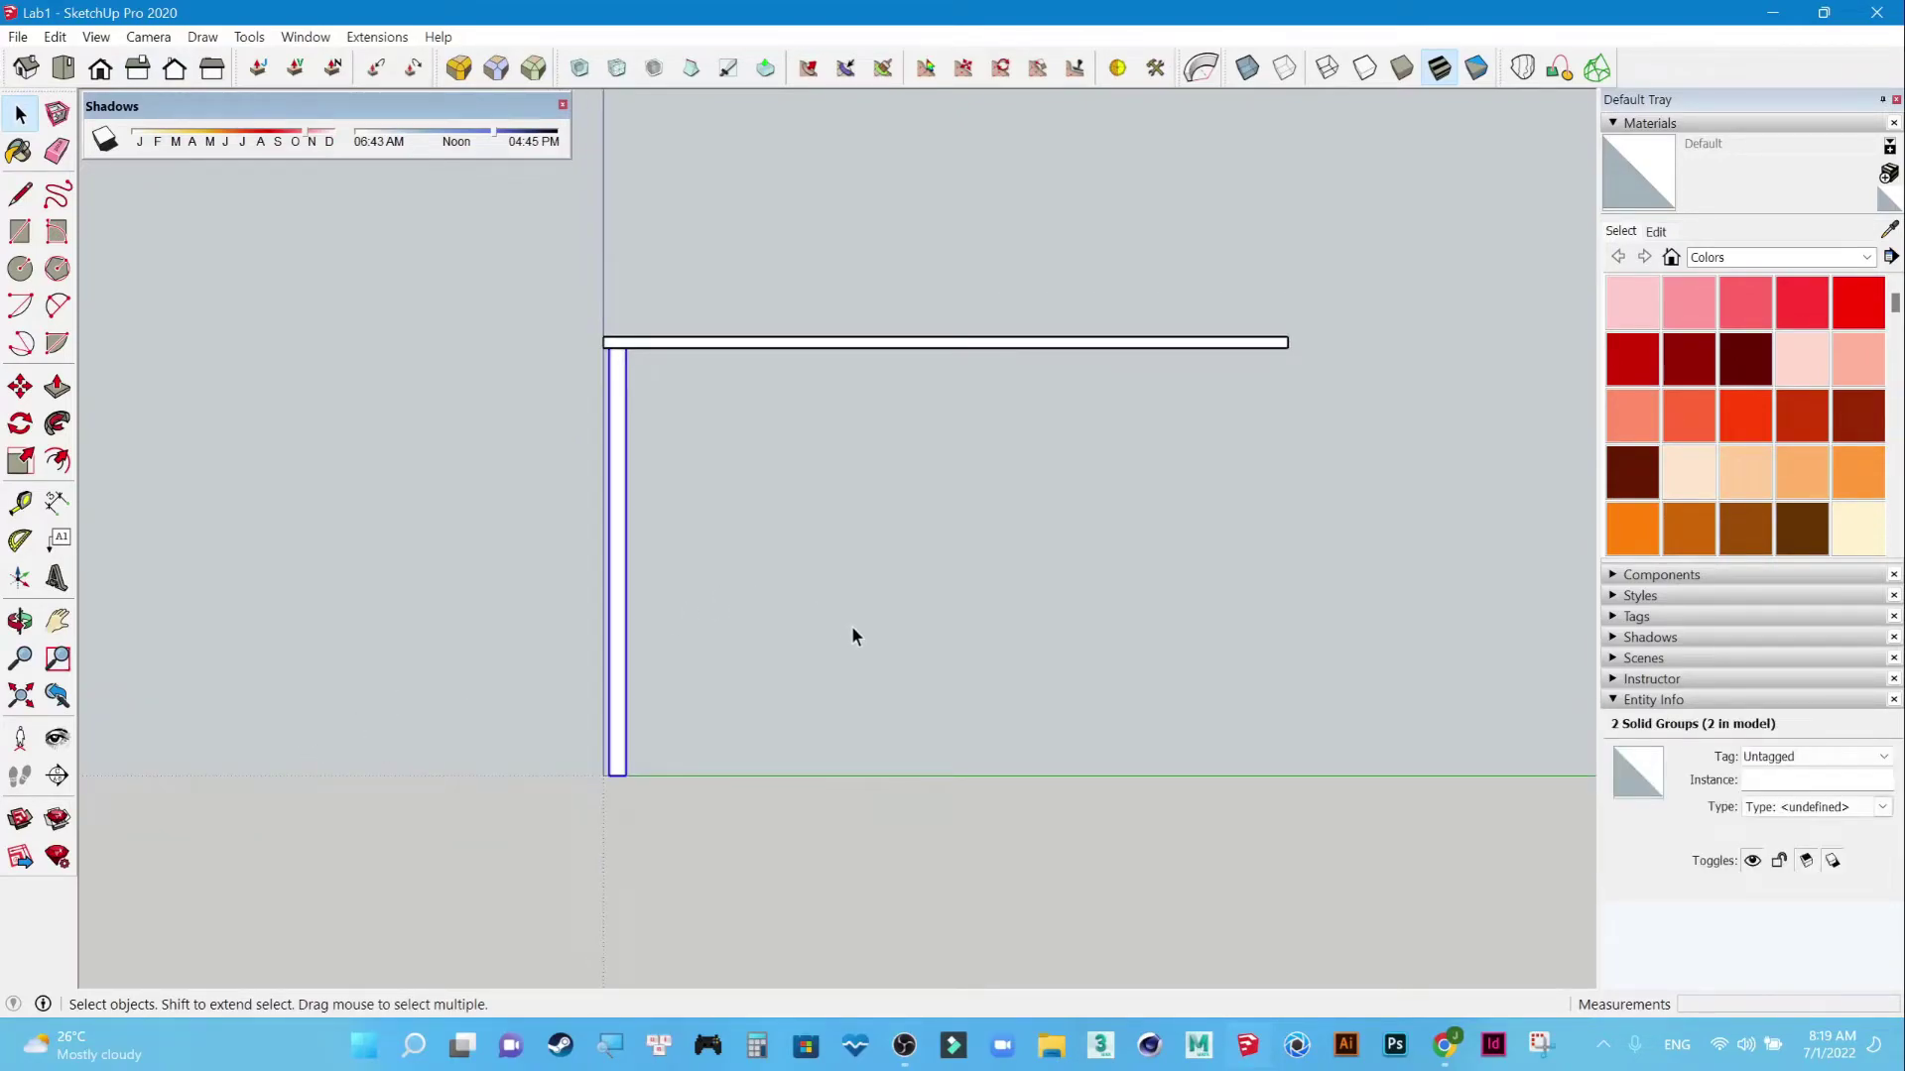
key("m")
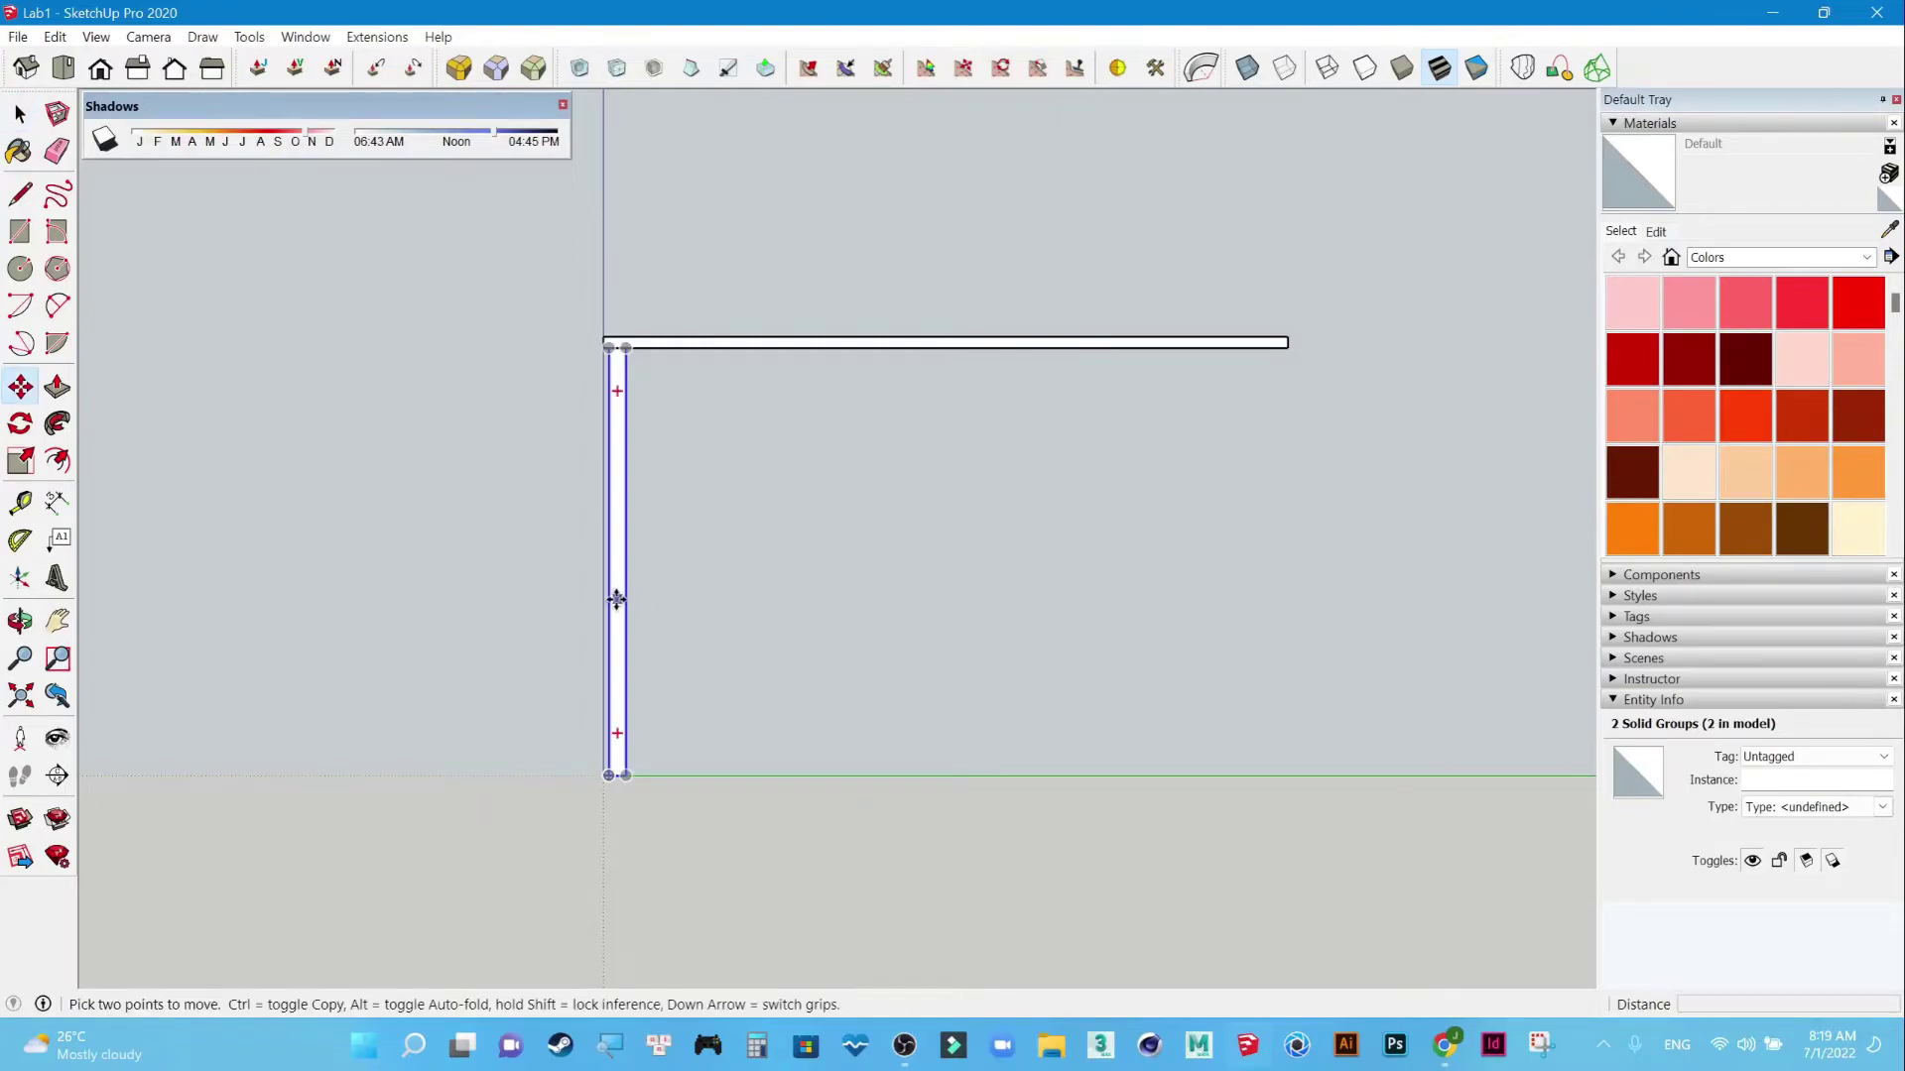
left_click(616, 599, "ctrl")
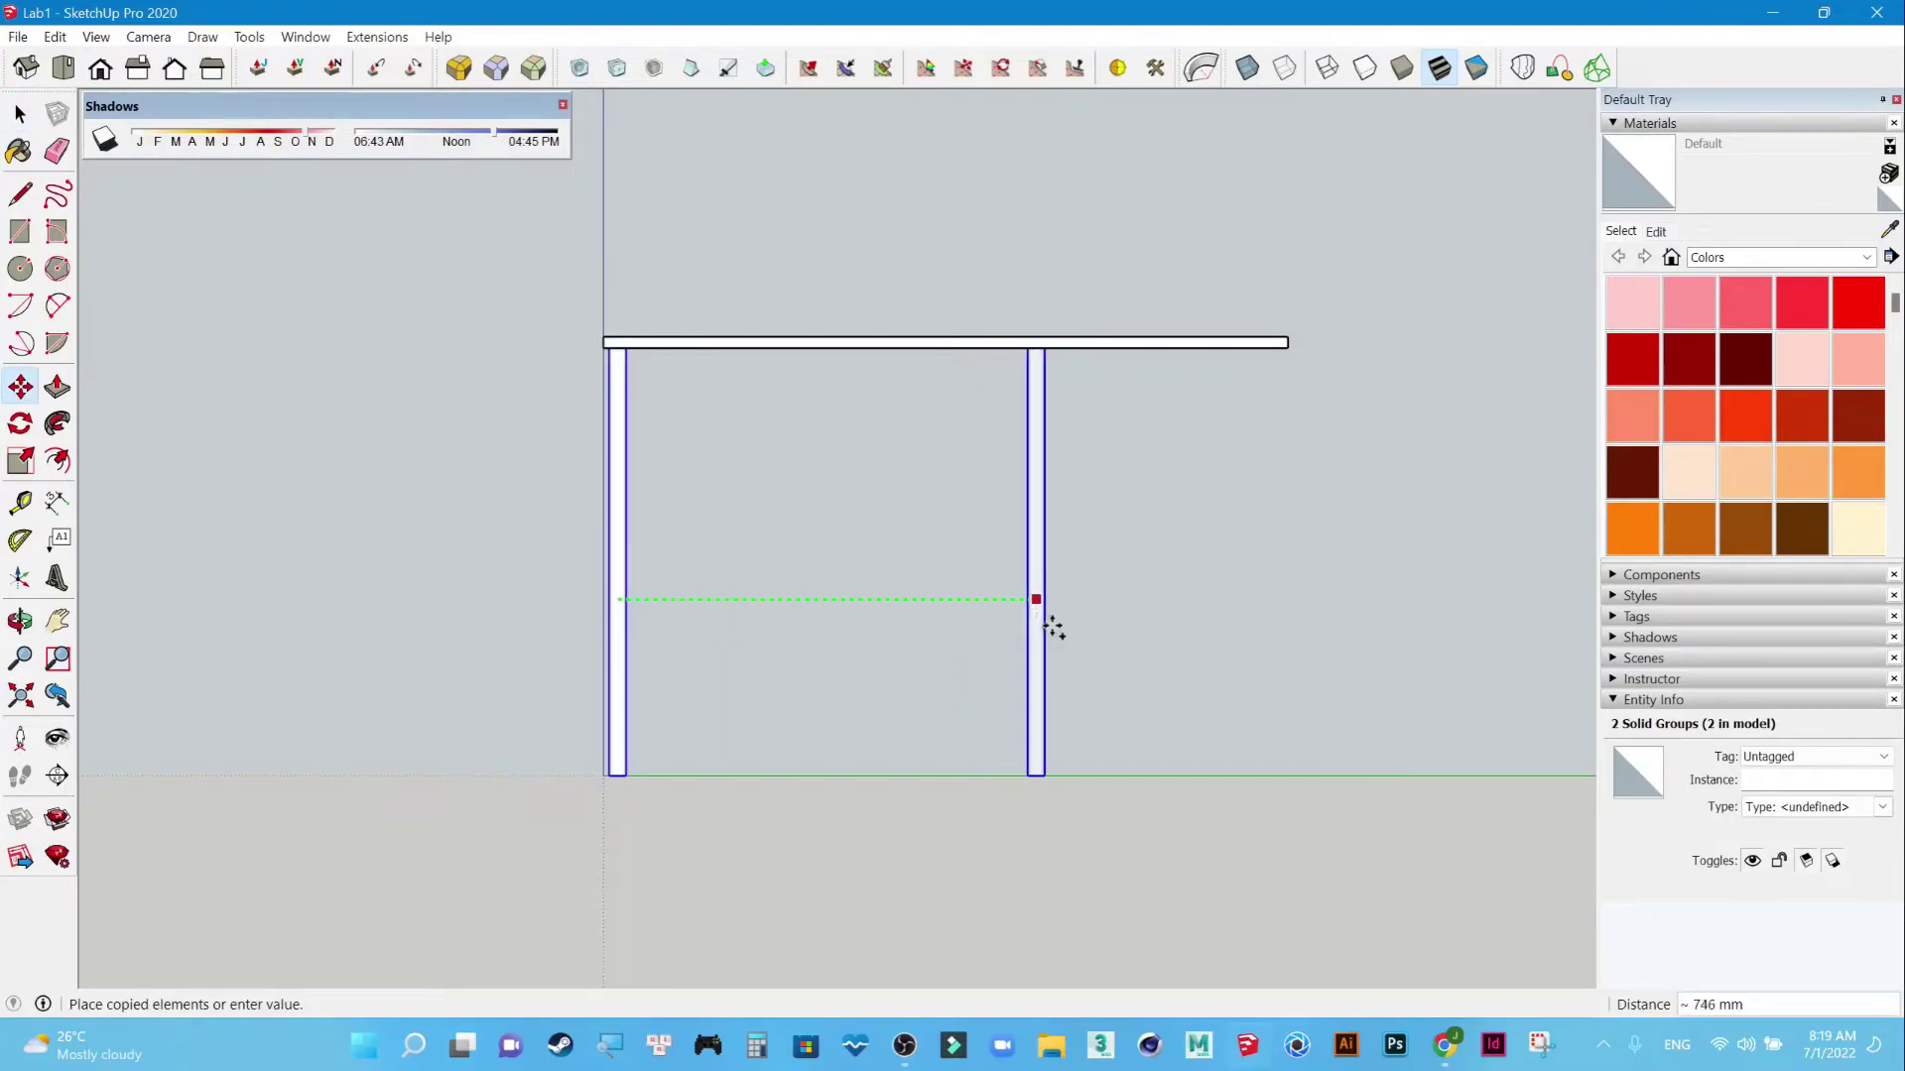
left_click(1270, 620)
type("1150")
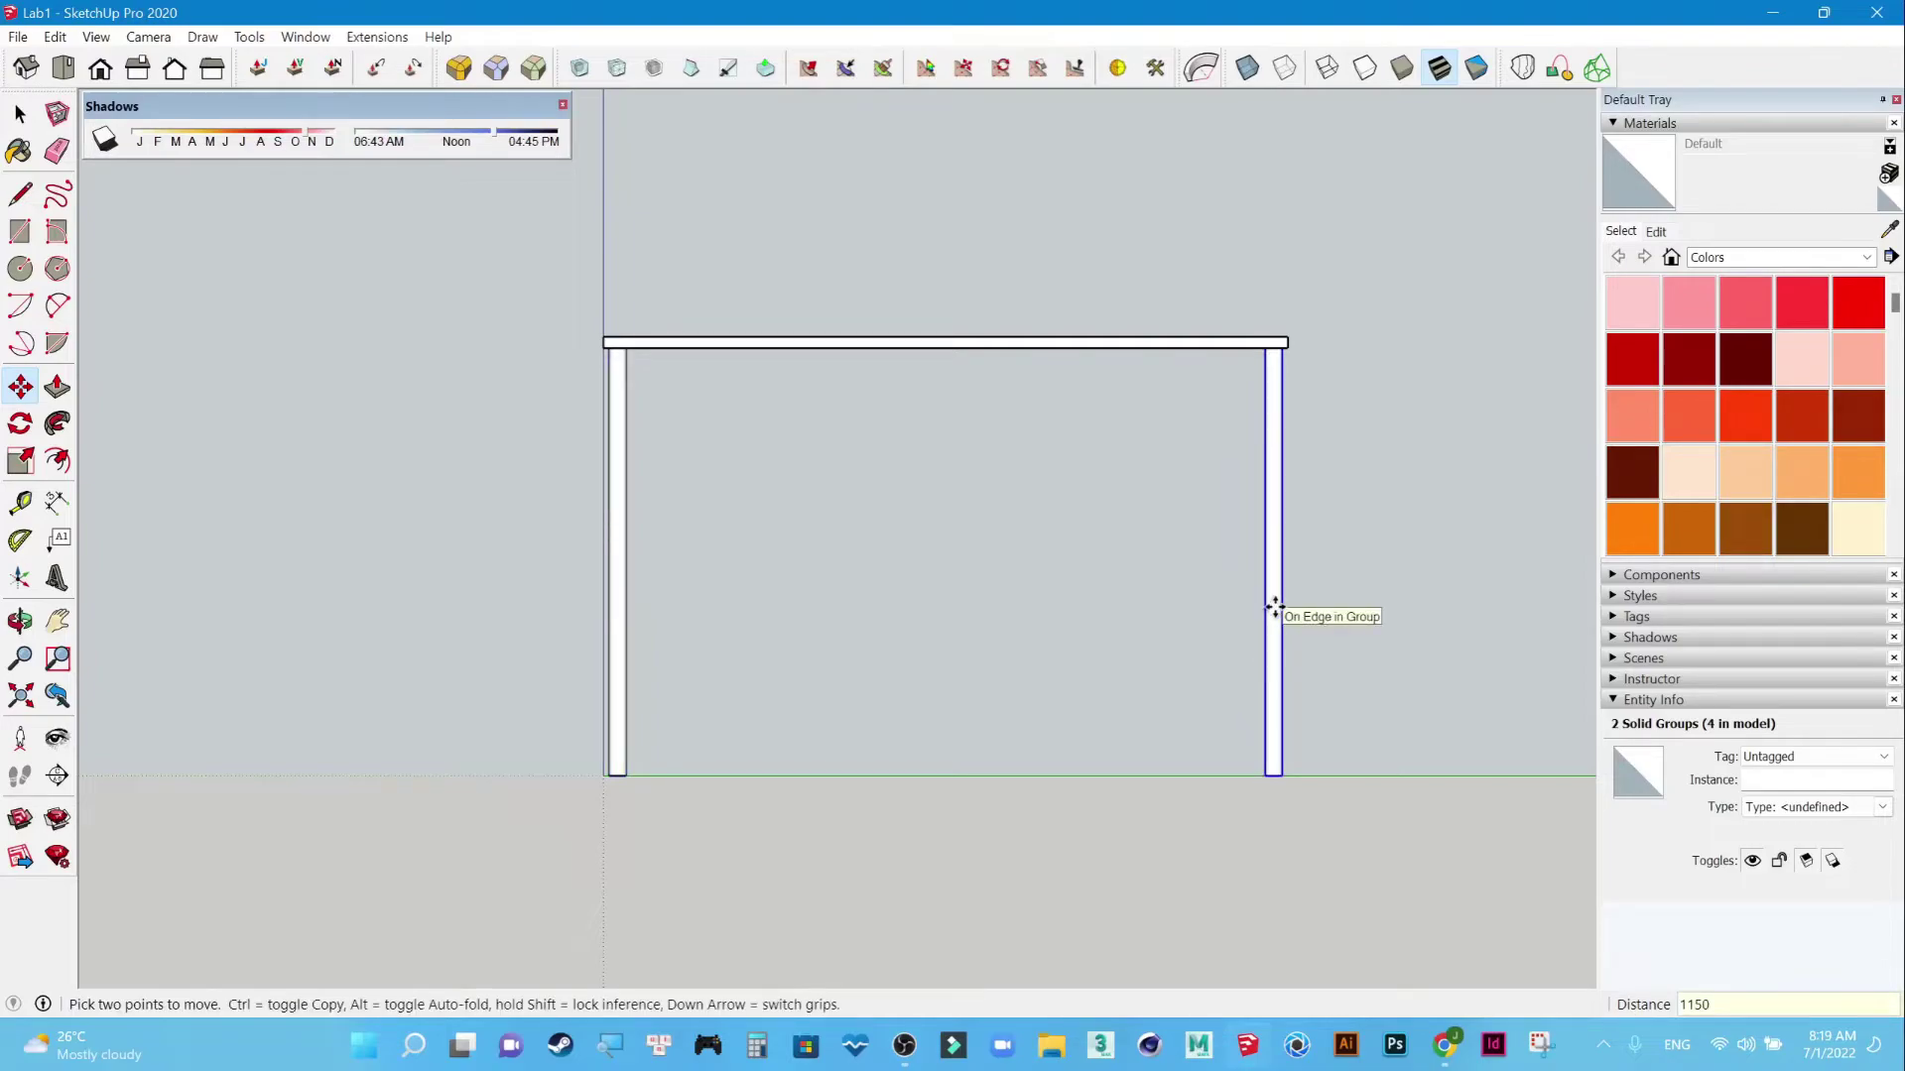
key("space")
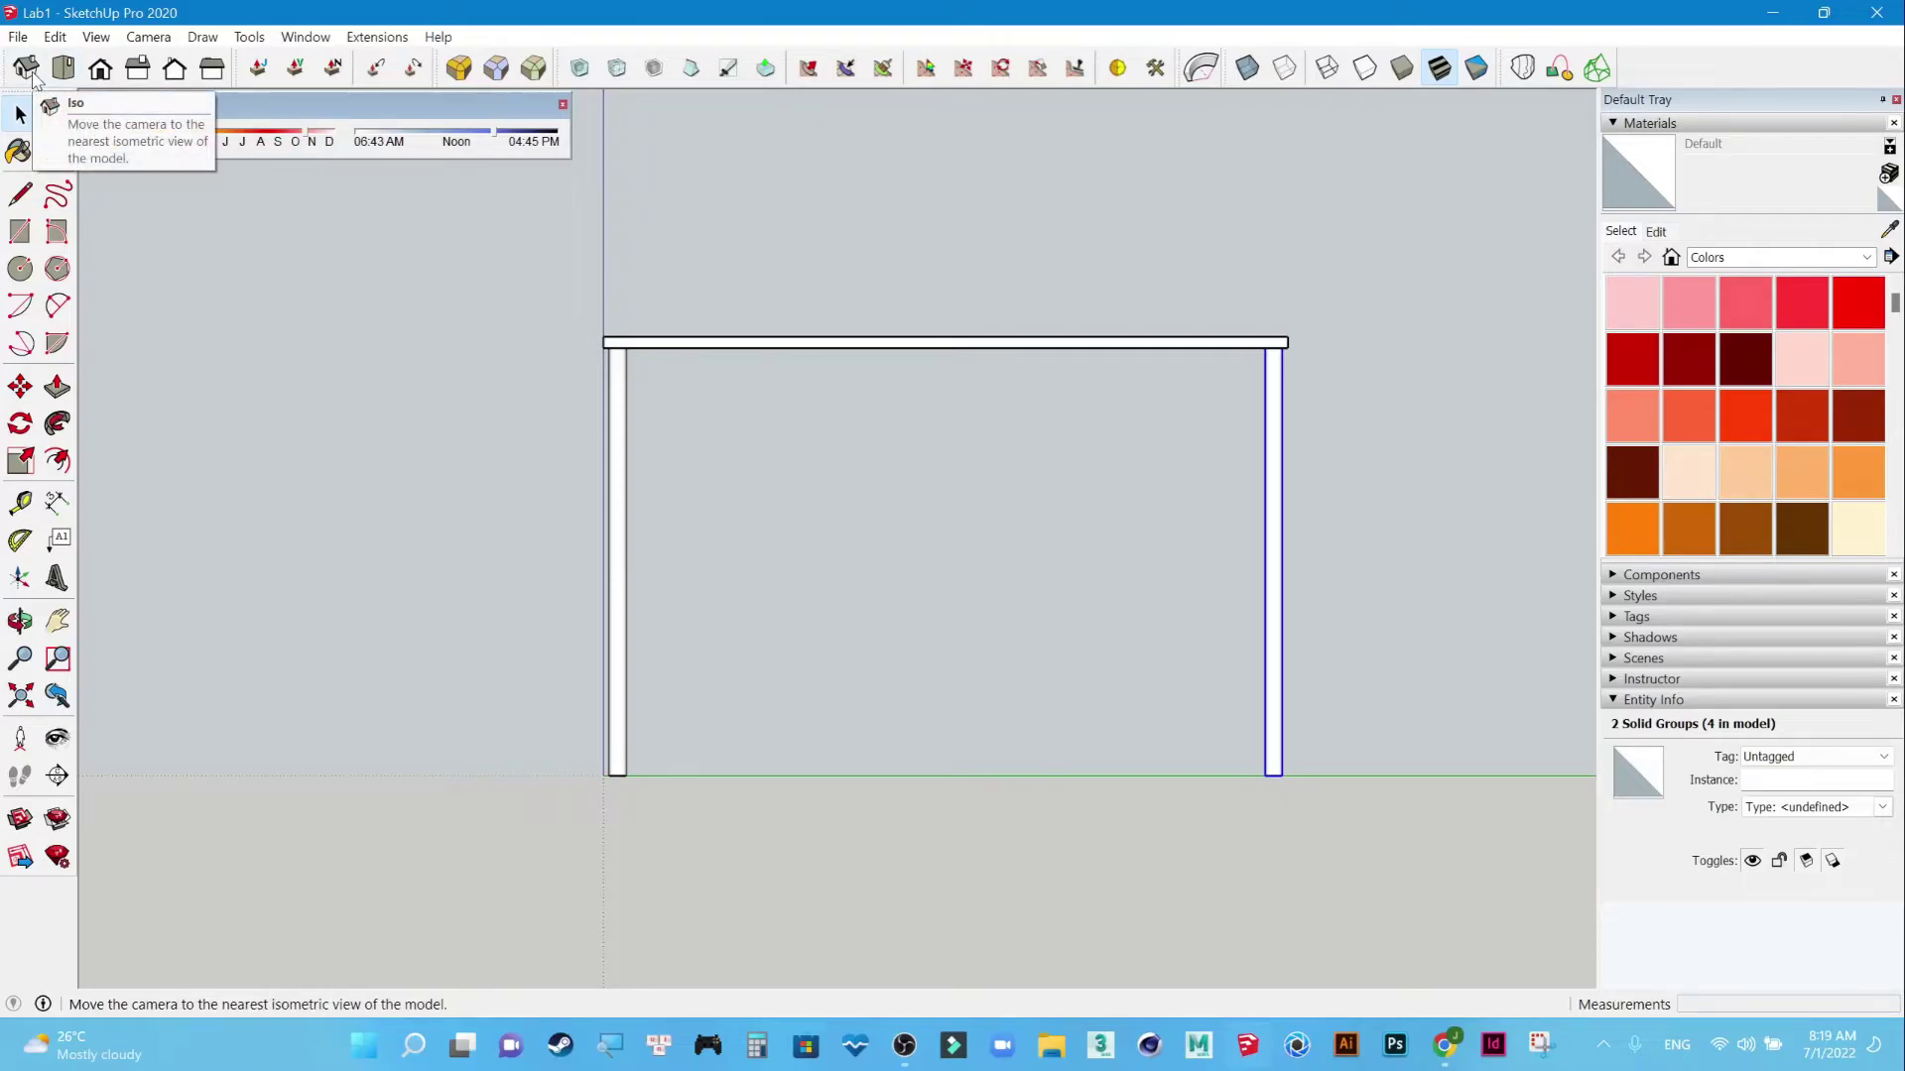
Switch to an isometric perspective view and orbit the table from several angles.
left_click(30, 71)
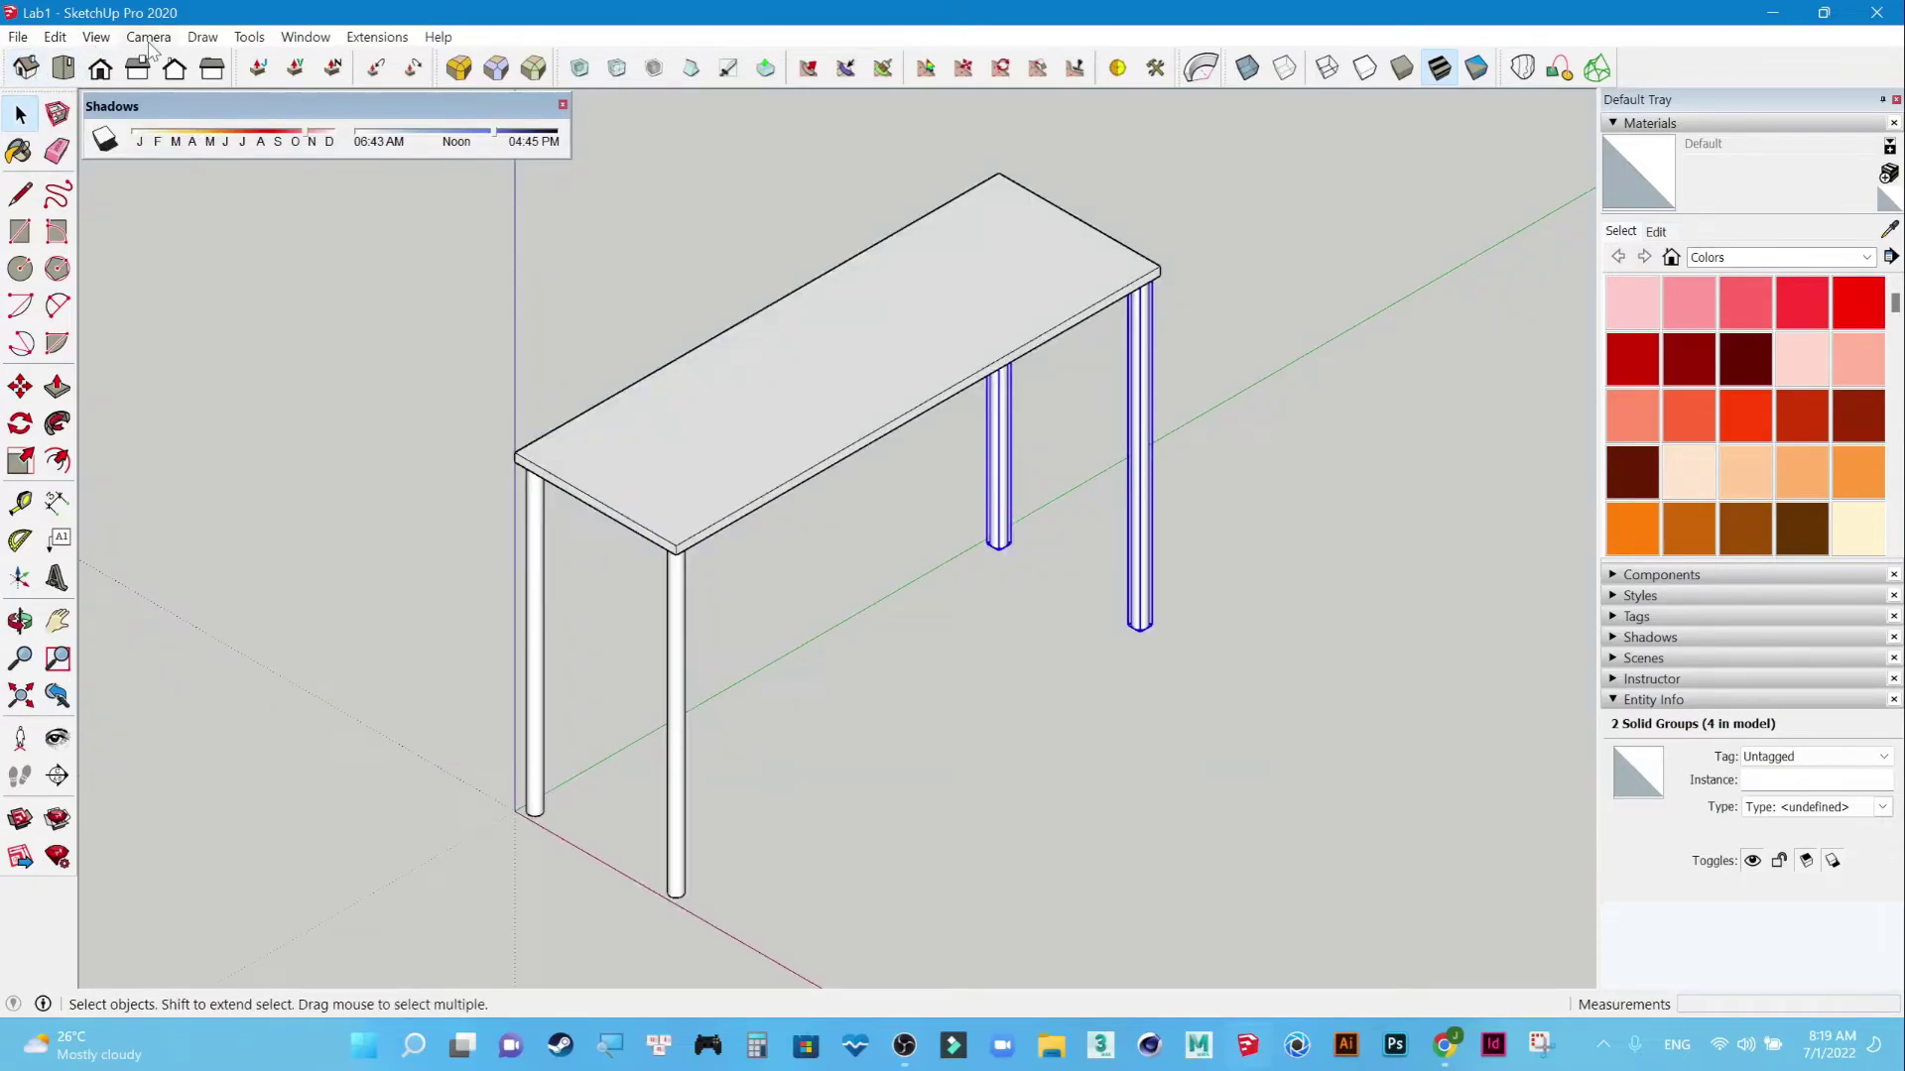
left_click(150, 42)
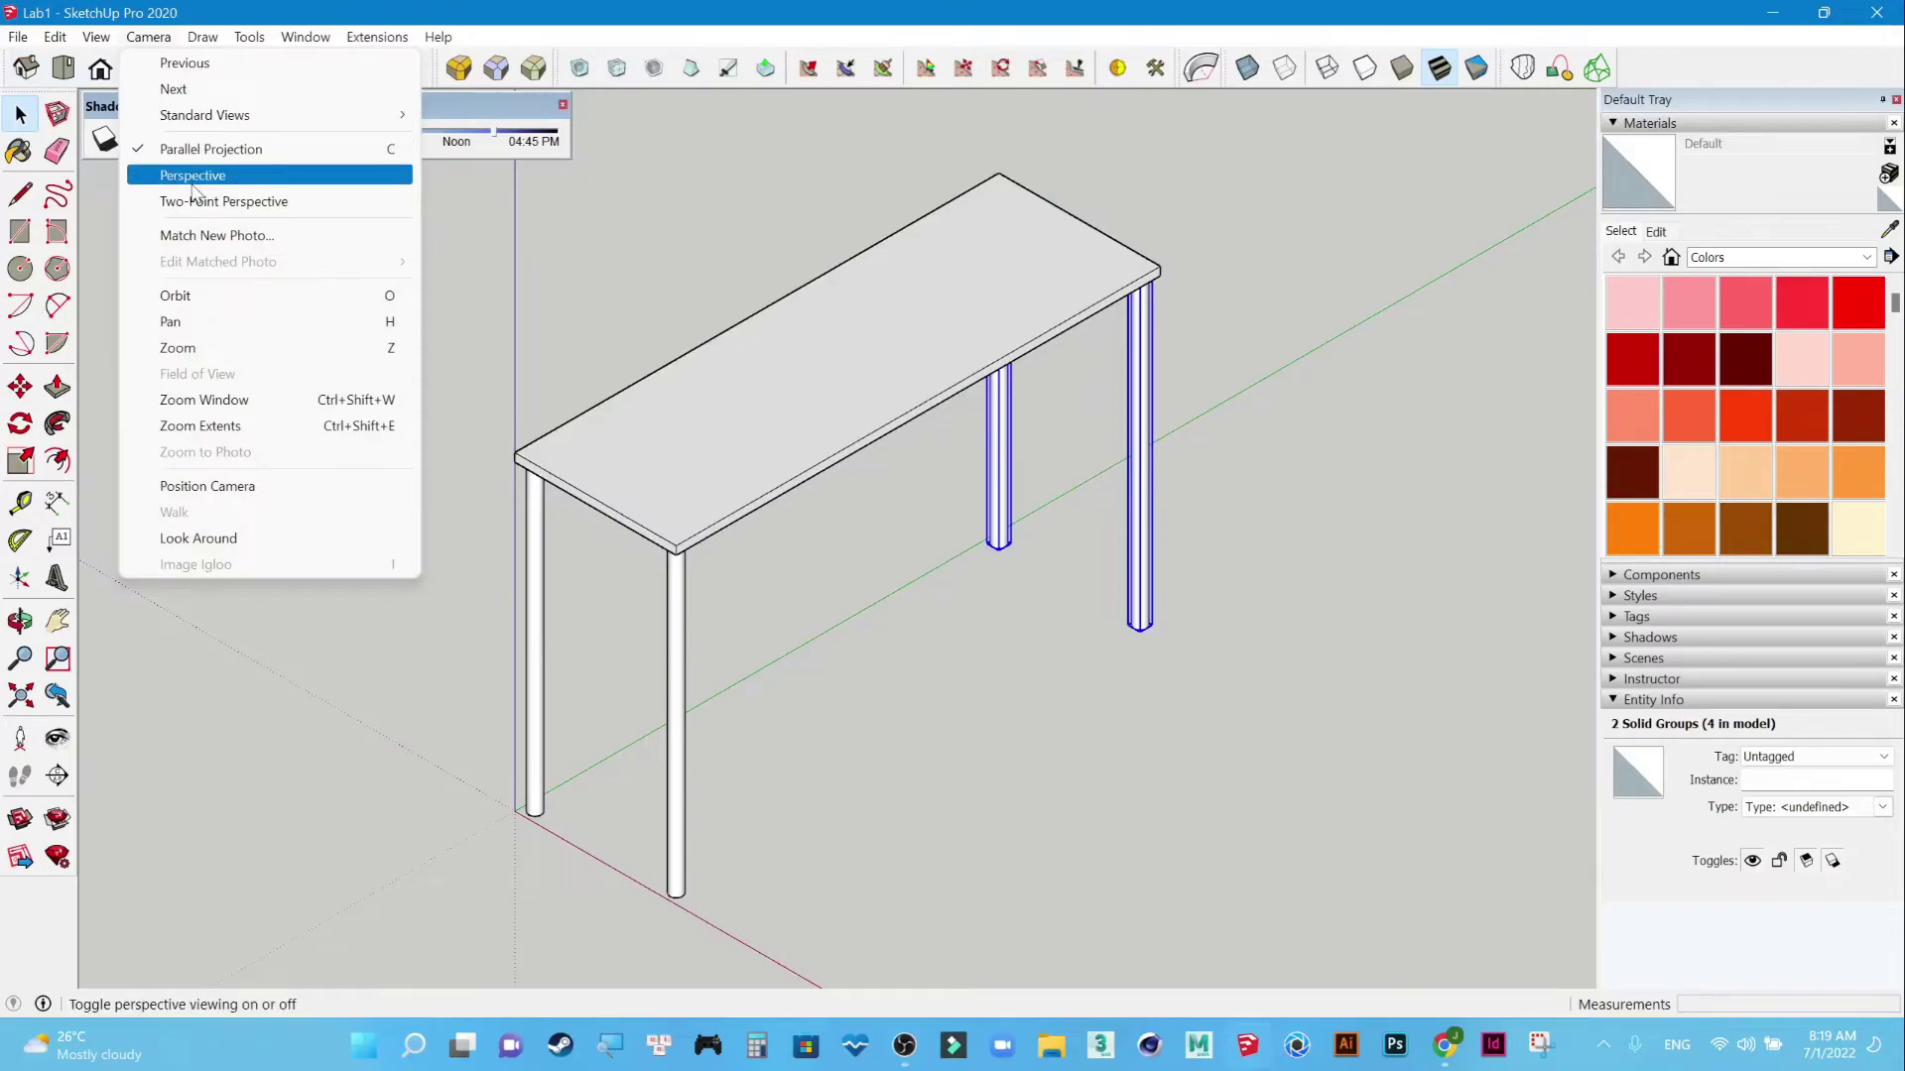
left_click(194, 183)
left_click(931, 661)
mouse_move(1134, 728)
middle_mouse_down()
mouse_move(366, 656)
mouse_move(943, 752)
mouse_move(128, 616)
mouse_move(1127, 718)
mouse_move(1095, 716)
middle_mouse_up()
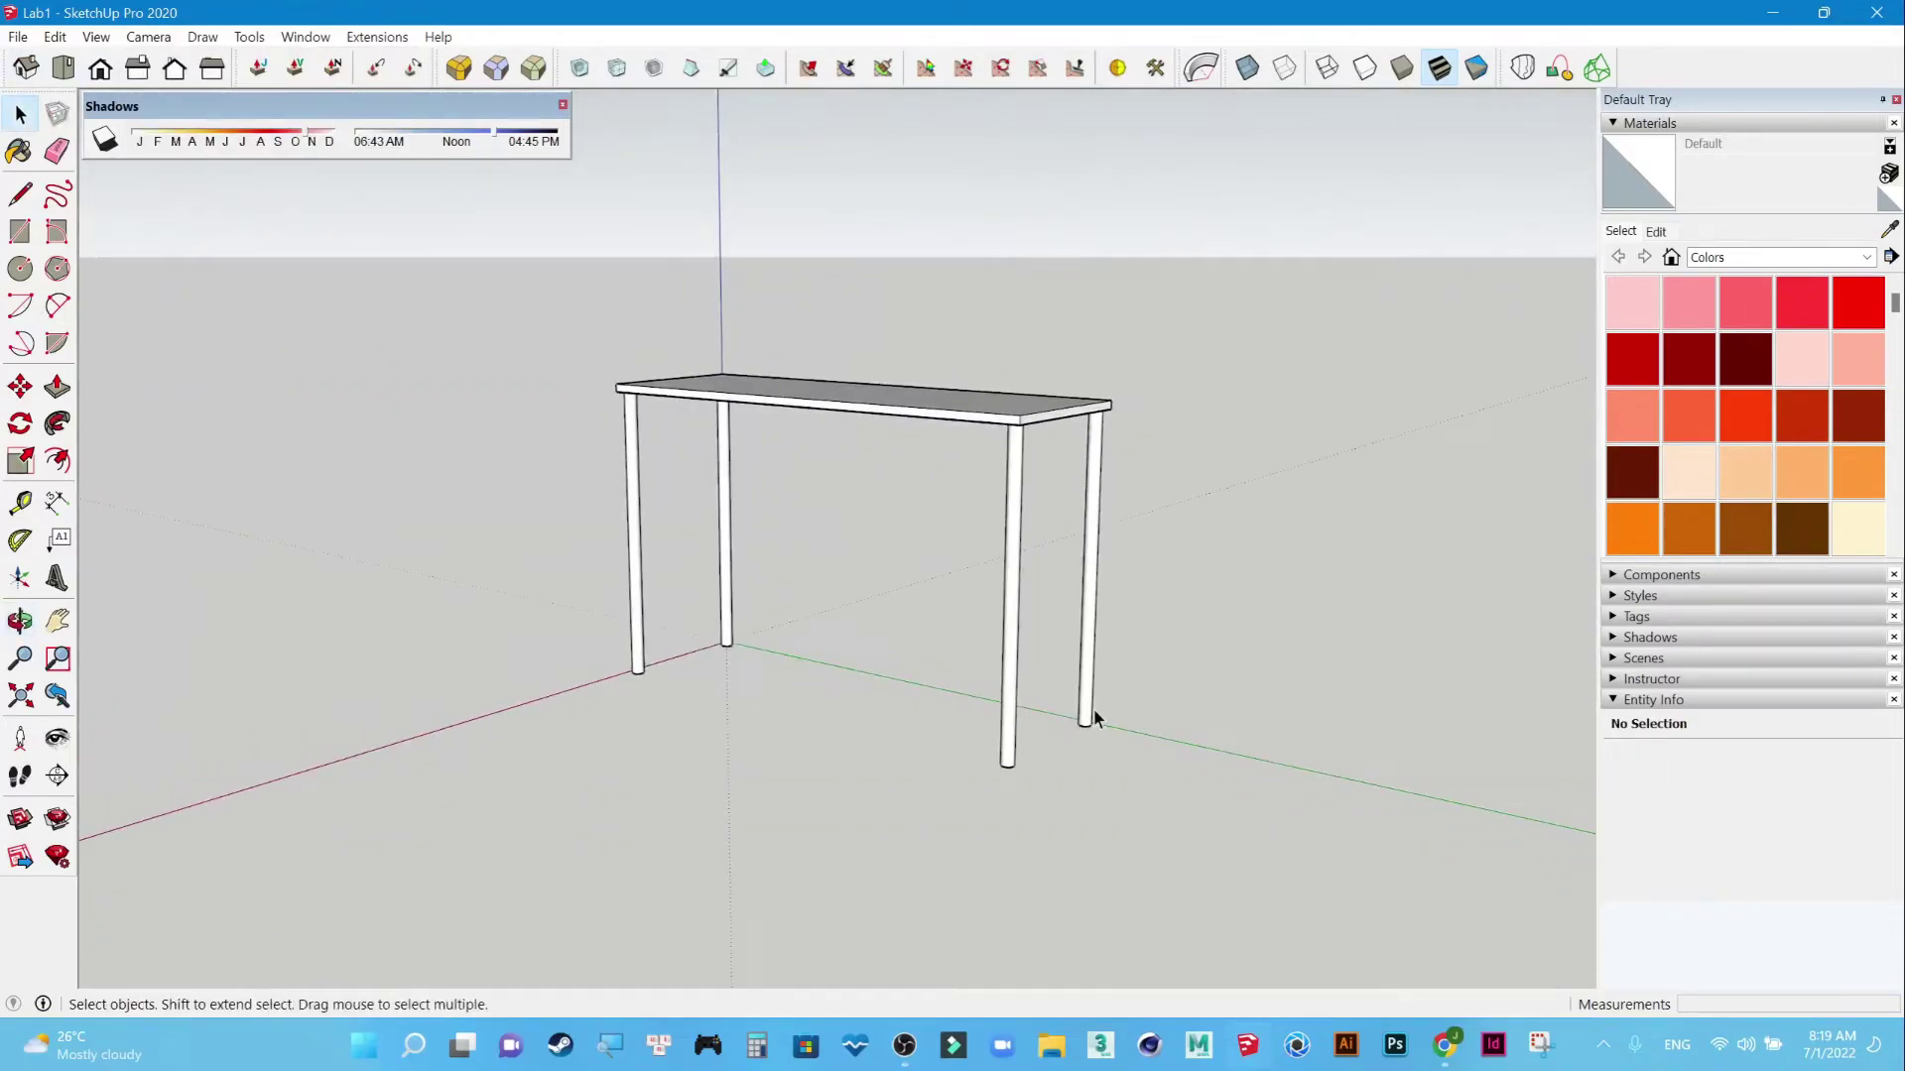
mouse_move(775, 681)
middle_mouse_down()
mouse_move(1162, 736)
mouse_move(1255, 685)
middle_mouse_up()
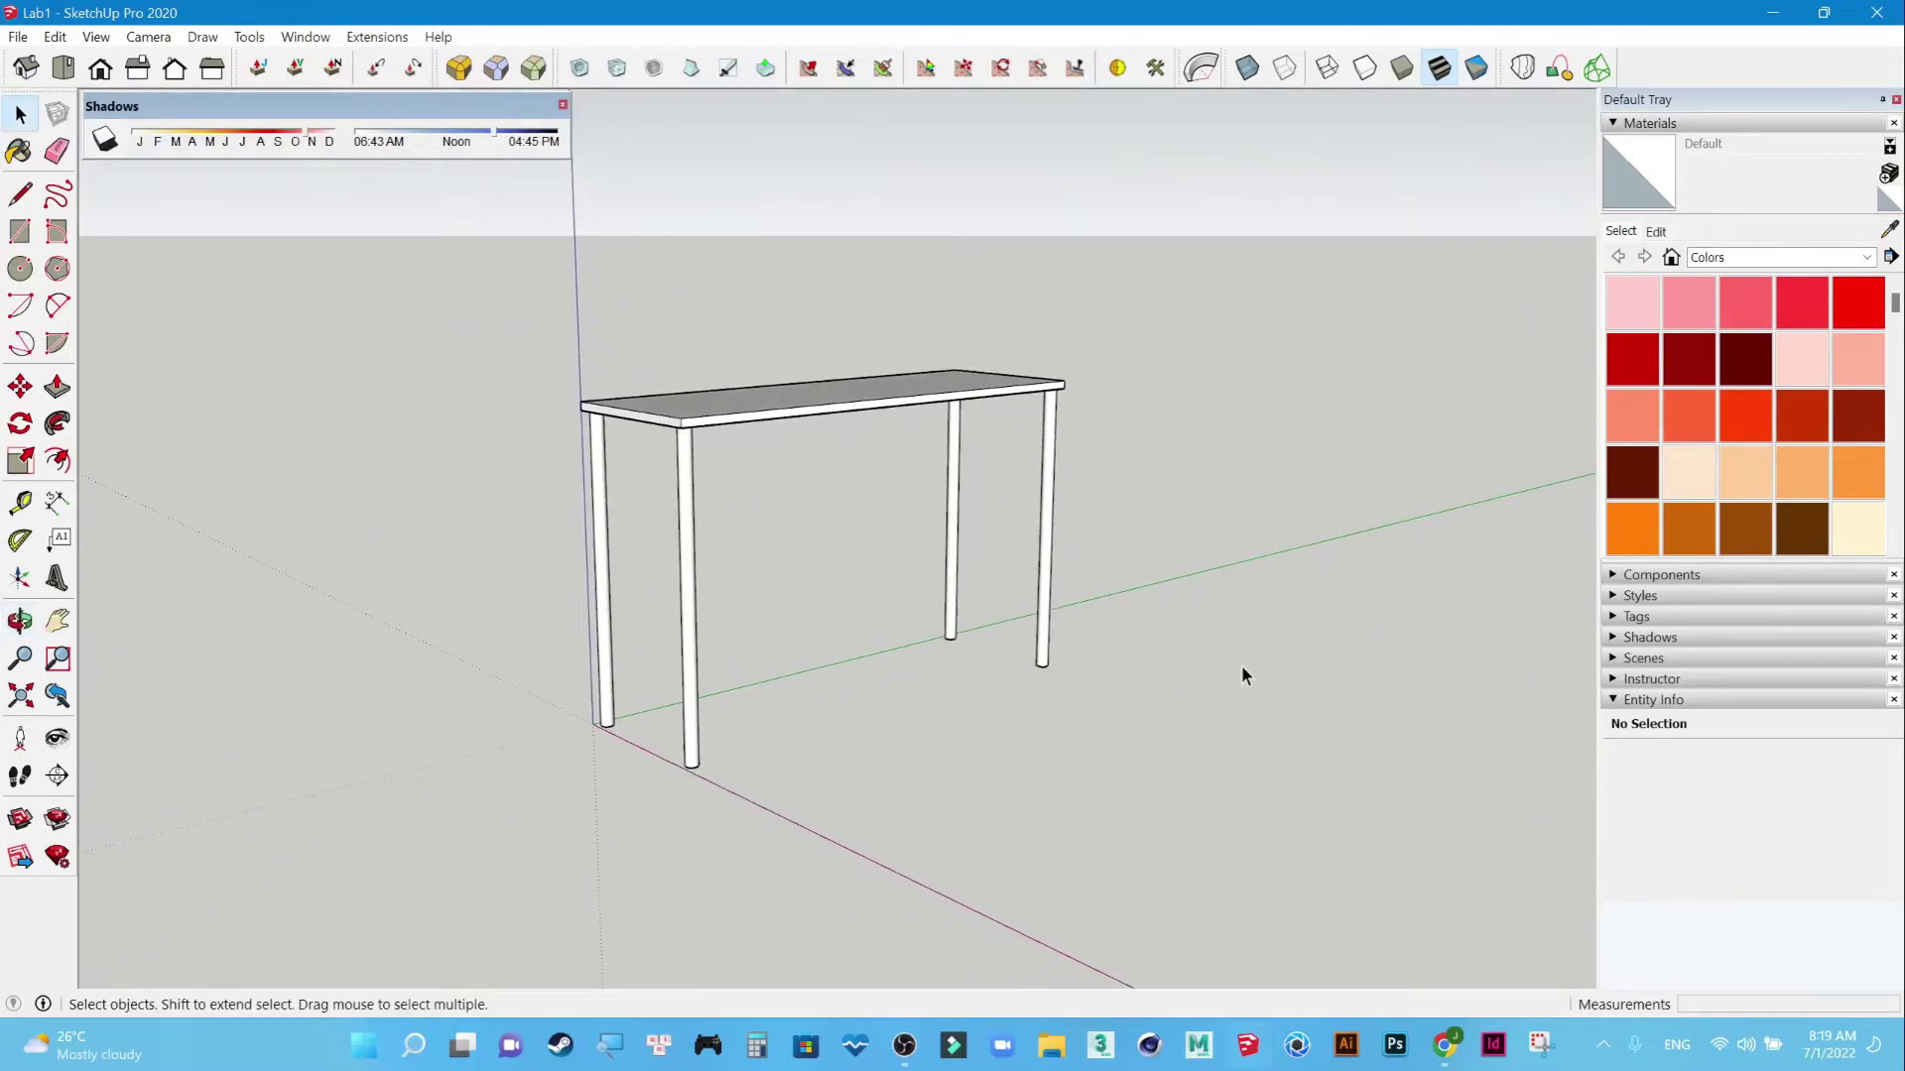
mouse_move(1190, 689)
middle_mouse_down()
mouse_move(1262, 732)
mouse_move(1246, 456)
mouse_move(710, 753)
mouse_move(944, 748)
mouse_move(969, 702)
mouse_move(245, 615)
mouse_move(930, 599)
mouse_move(736, 565)
middle_mouse_up()
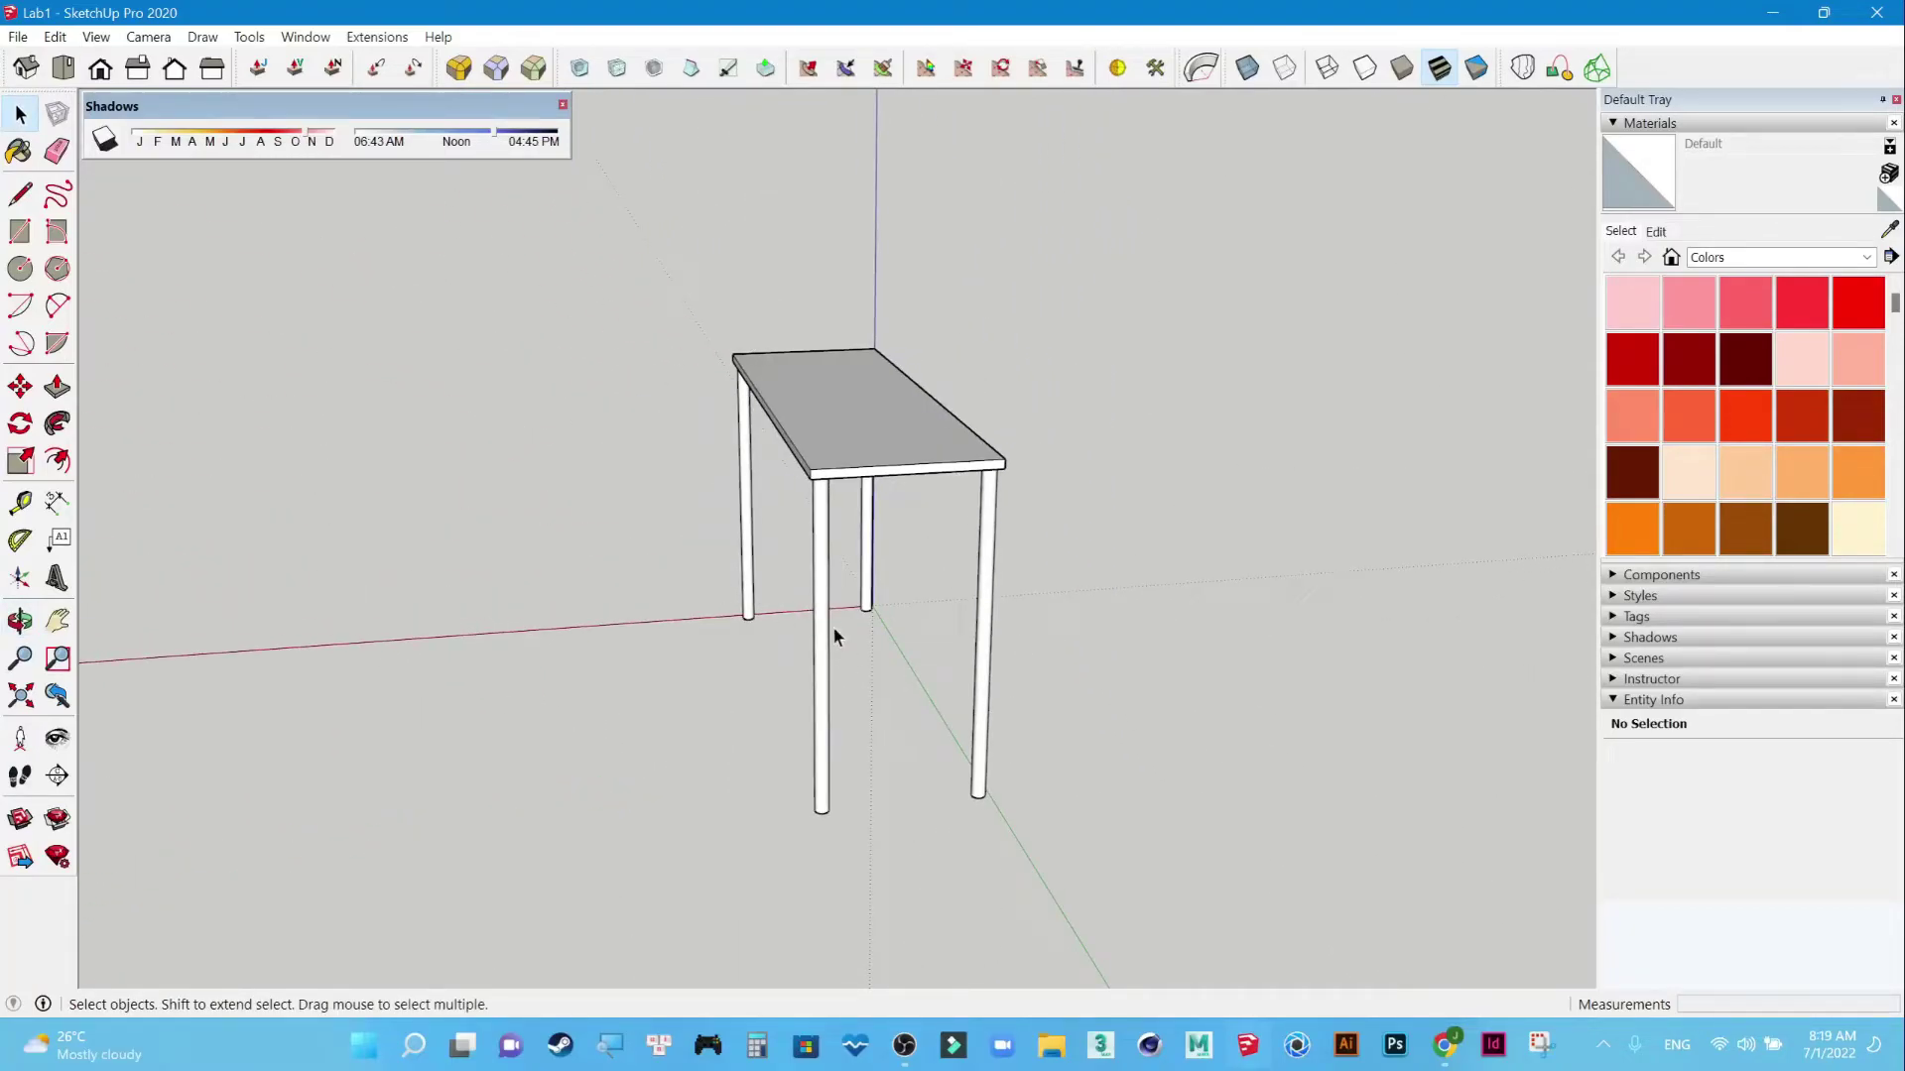
mouse_move(761, 684)
middle_mouse_down()
mouse_move(1093, 718)
mouse_move(948, 744)
mouse_move(1181, 668)
mouse_move(757, 734)
middle_mouse_up()
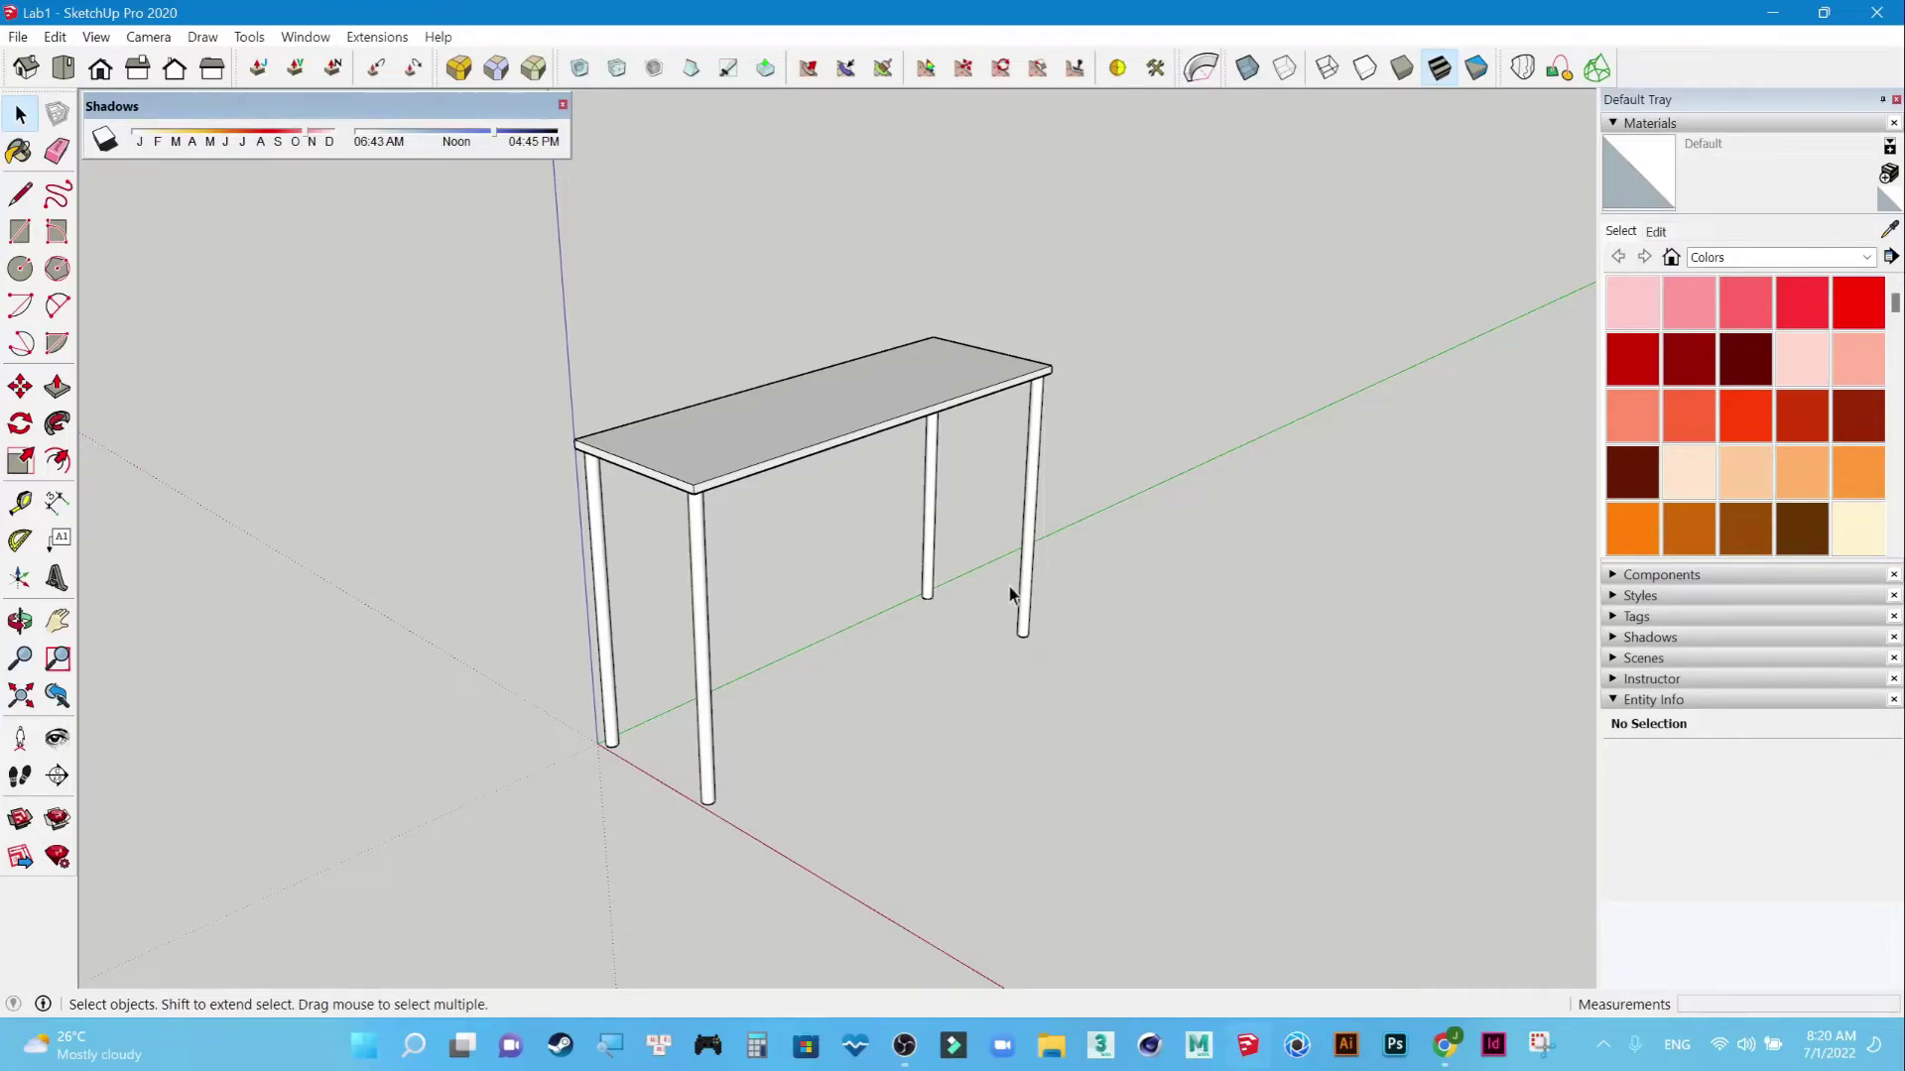
mouse_move(1056, 684)
middle_mouse_down()
mouse_move(681, 752)
mouse_move(1092, 773)
mouse_move(306, 234)
middle_mouse_up()
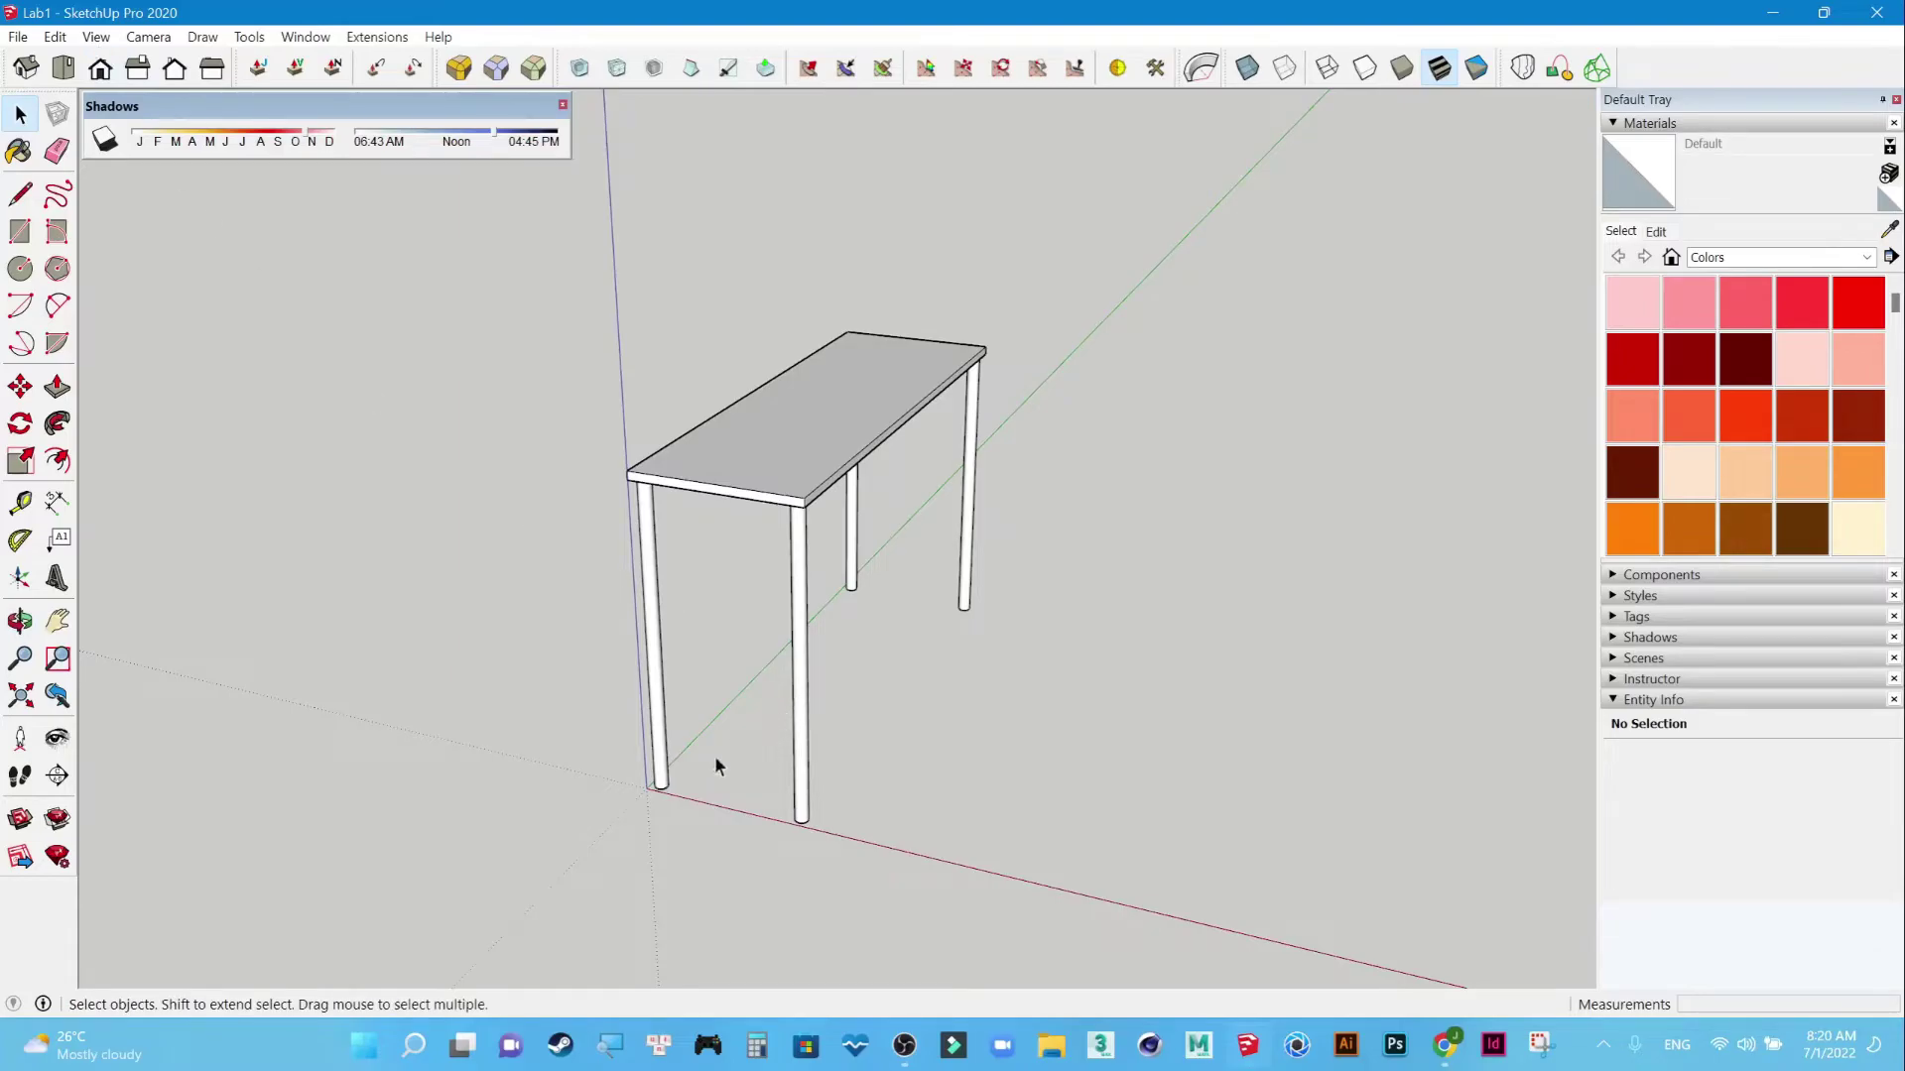
Select the front-right leg to move it.
left_click(803, 729)
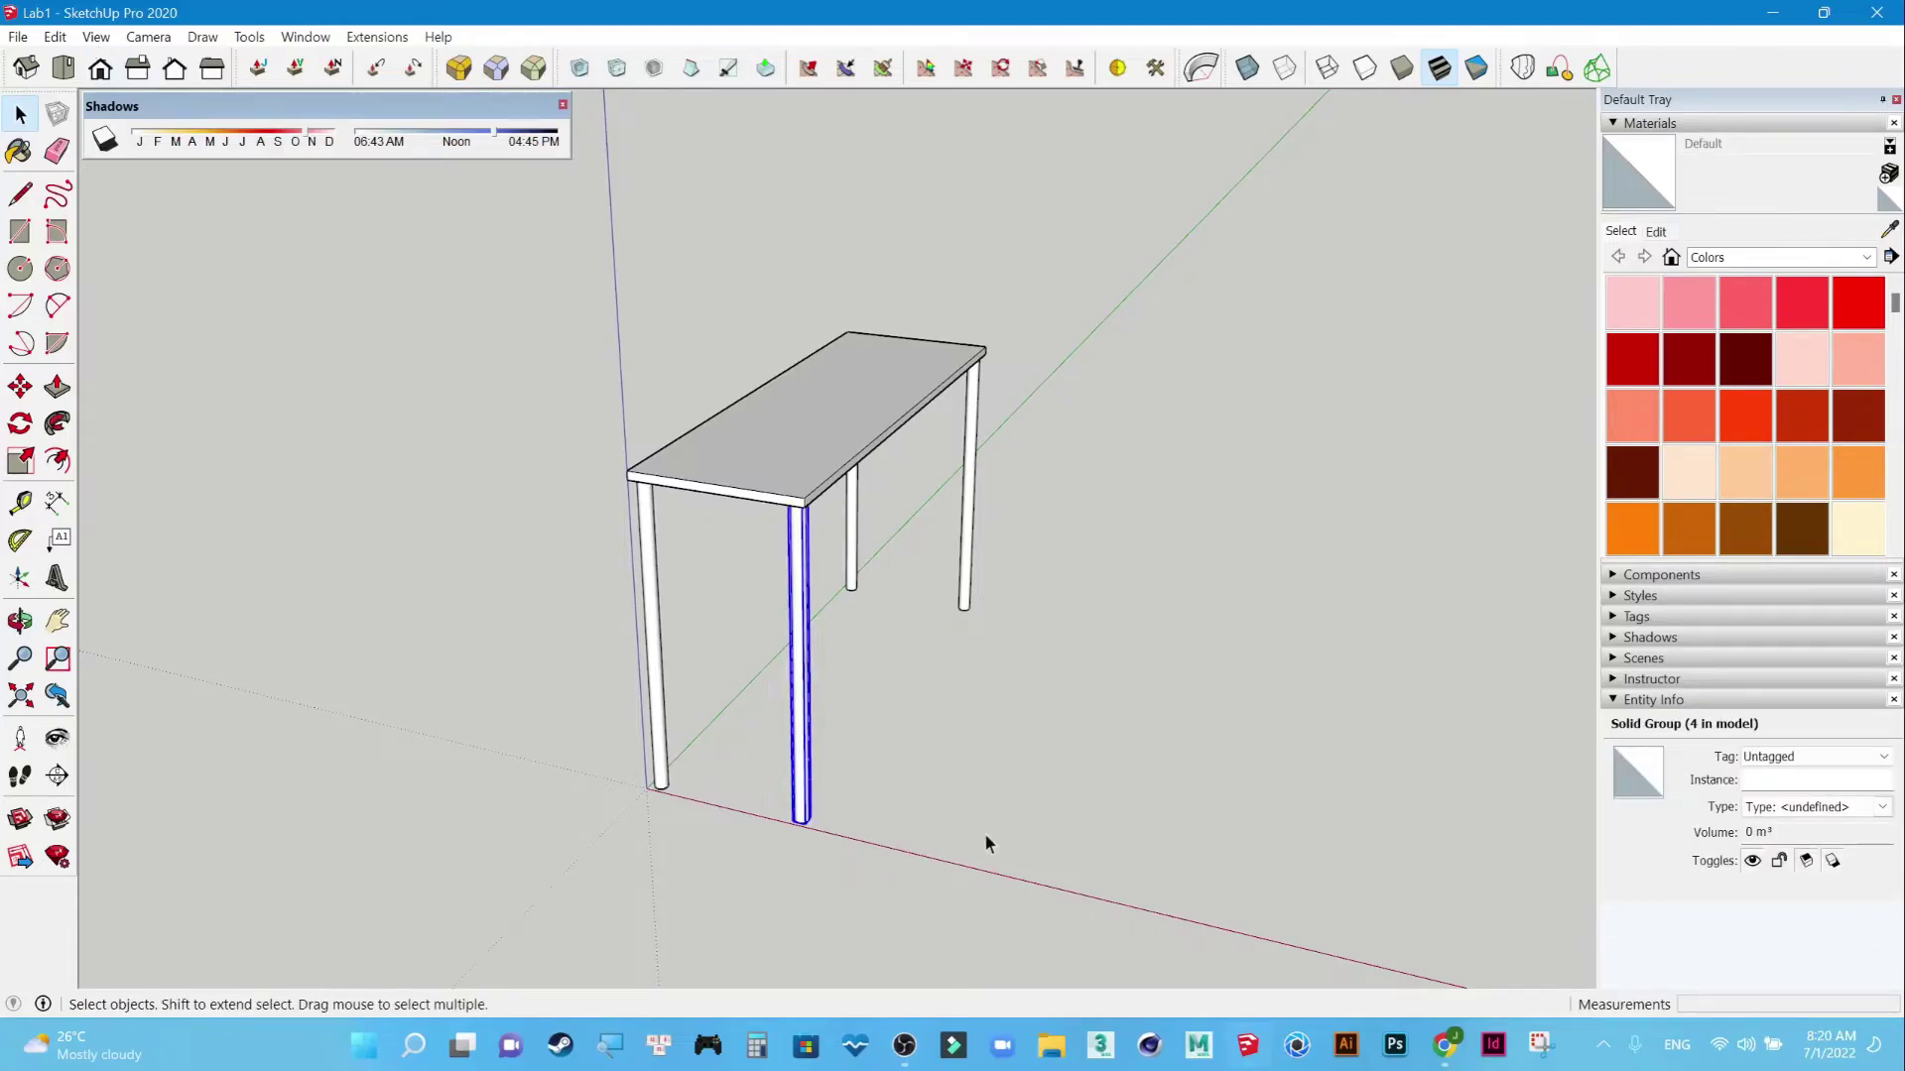
scroll(984, 831, "up", 2)
key("m")
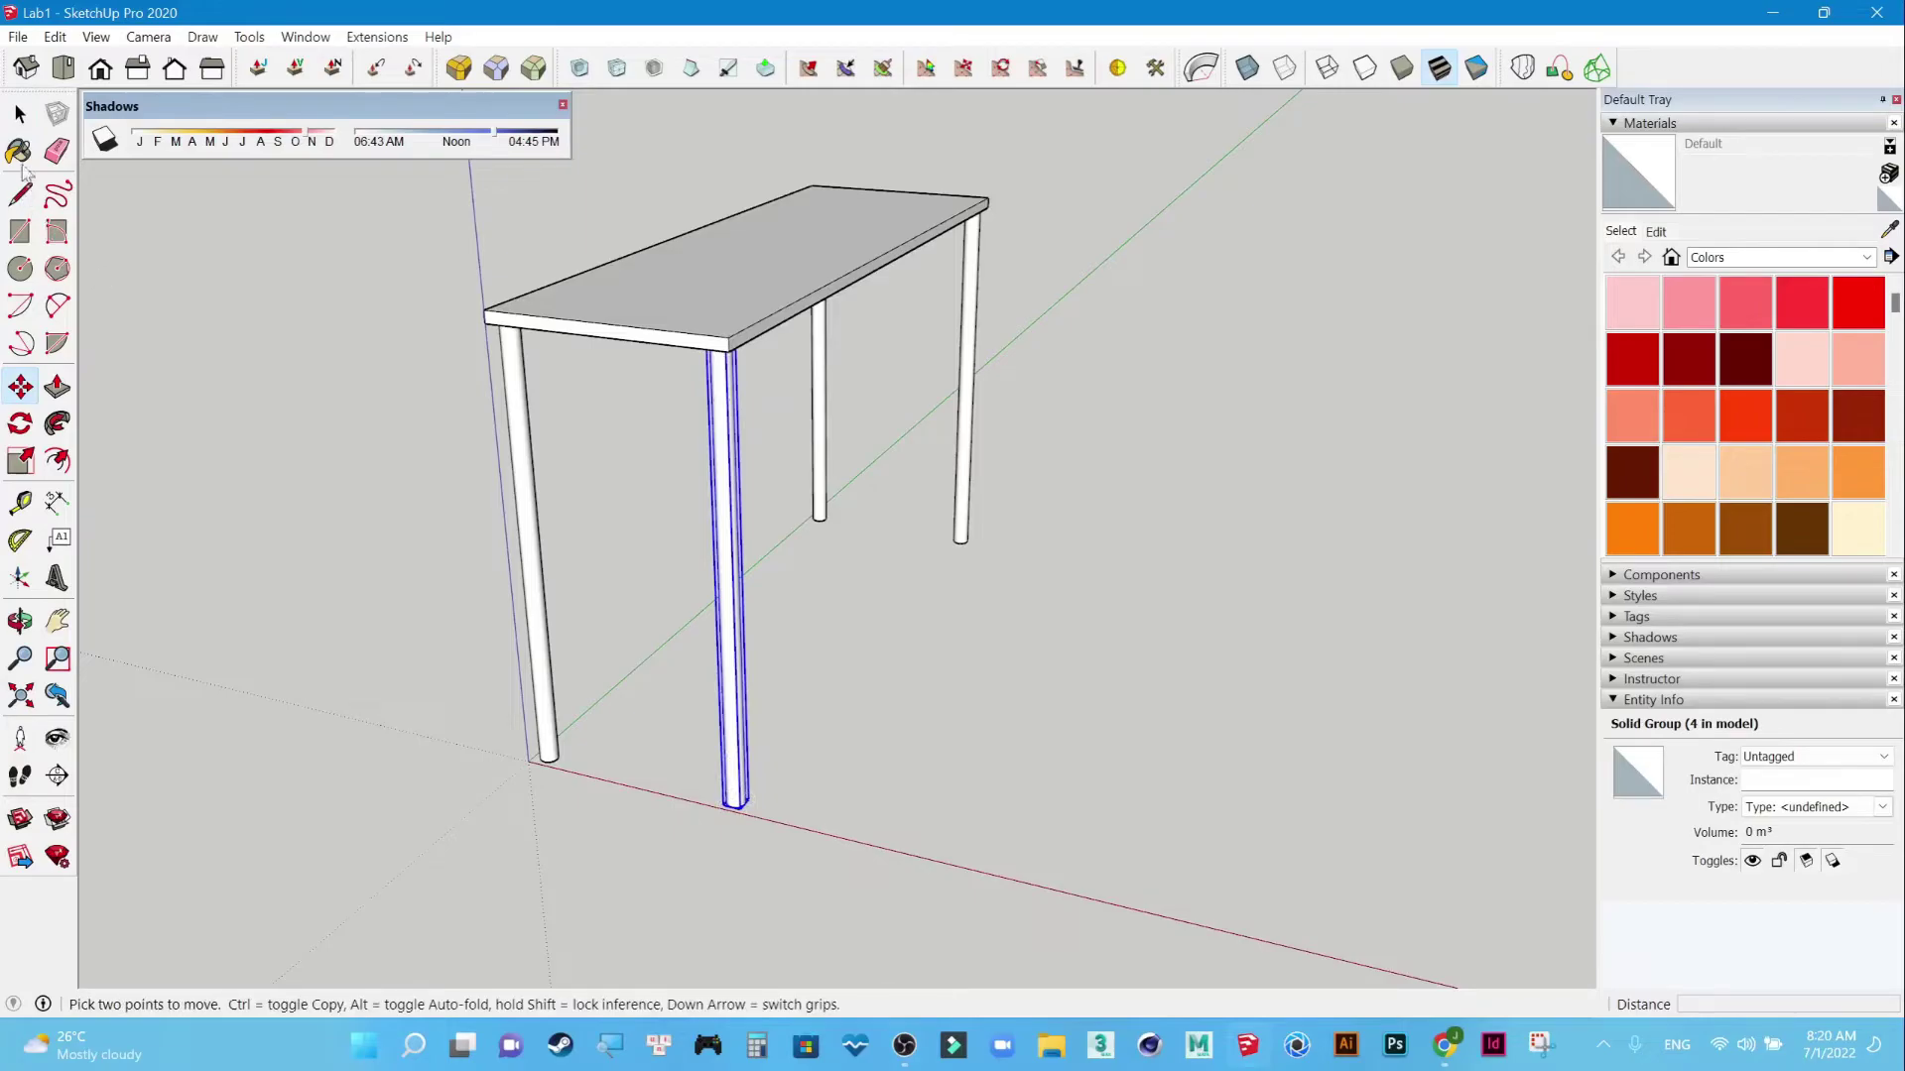
left_click(20, 114)
left_click(752, 706)
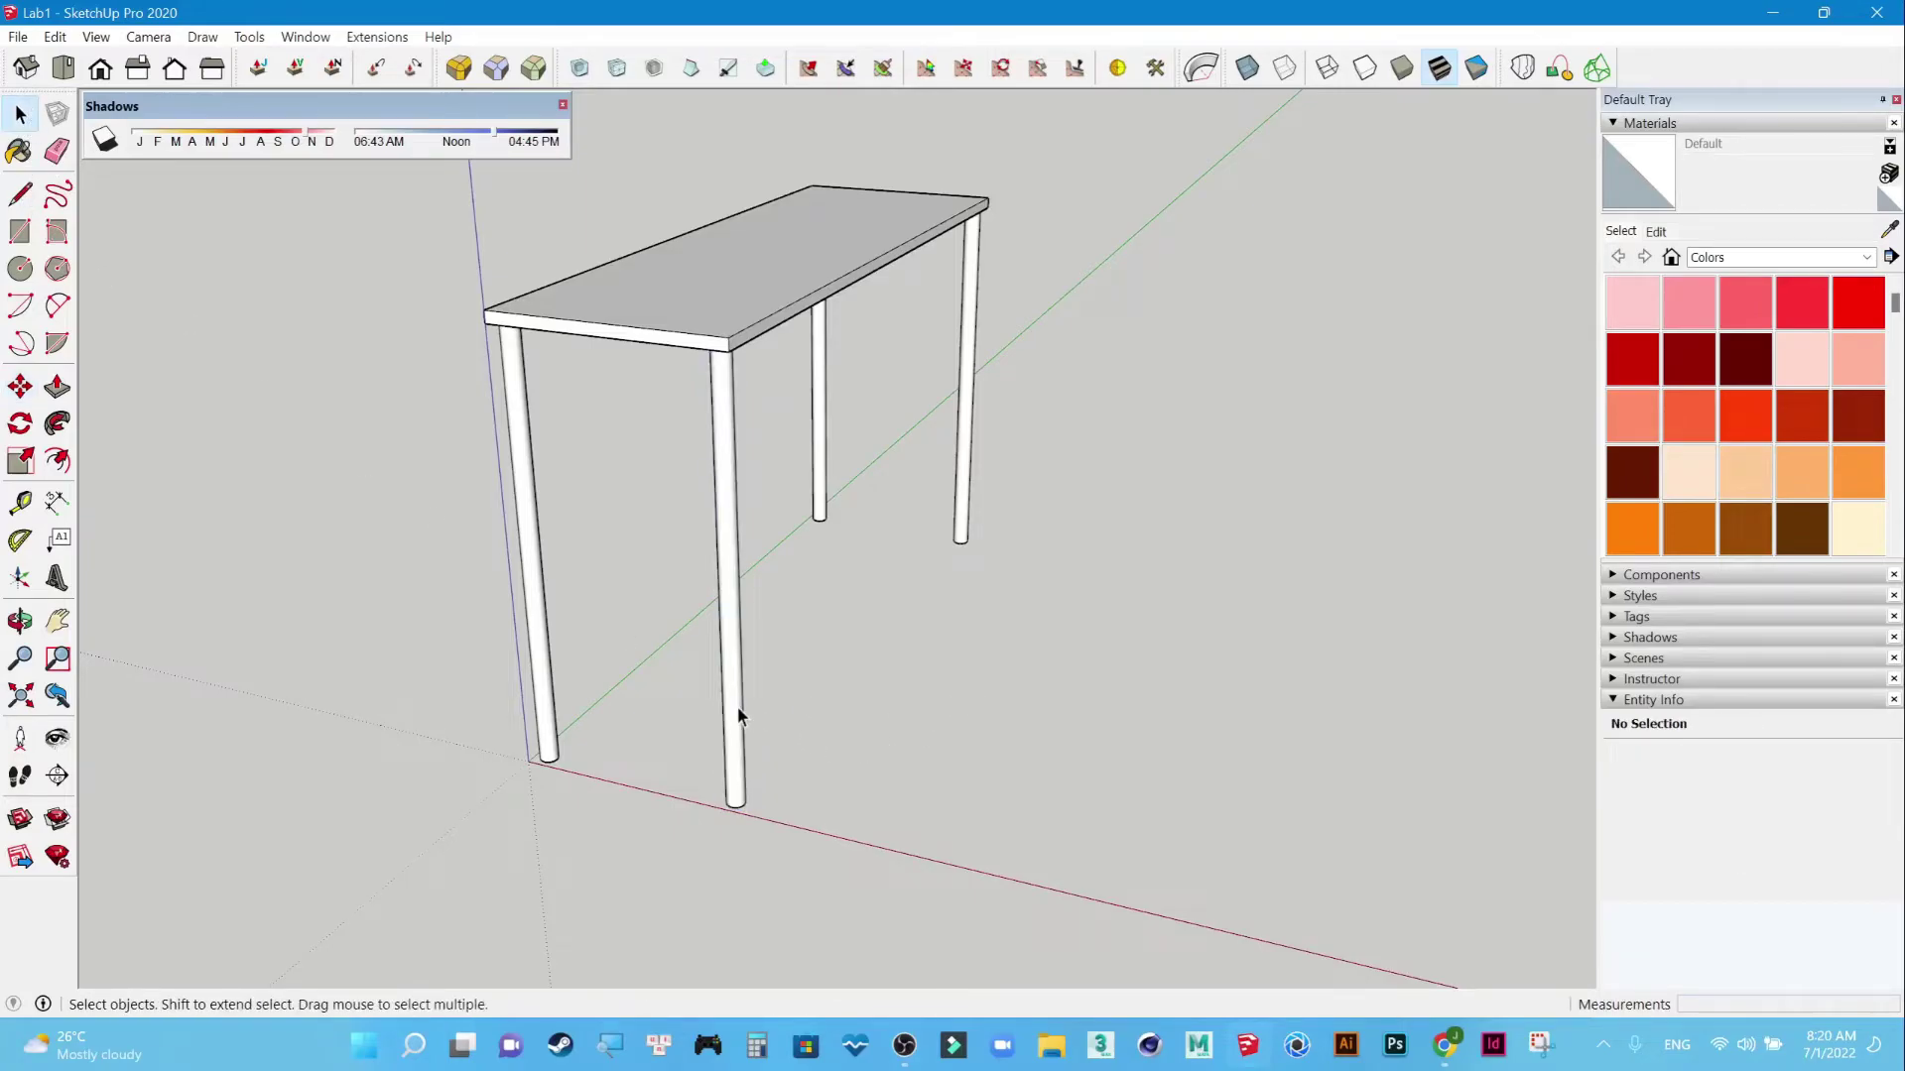
left_click(736, 706)
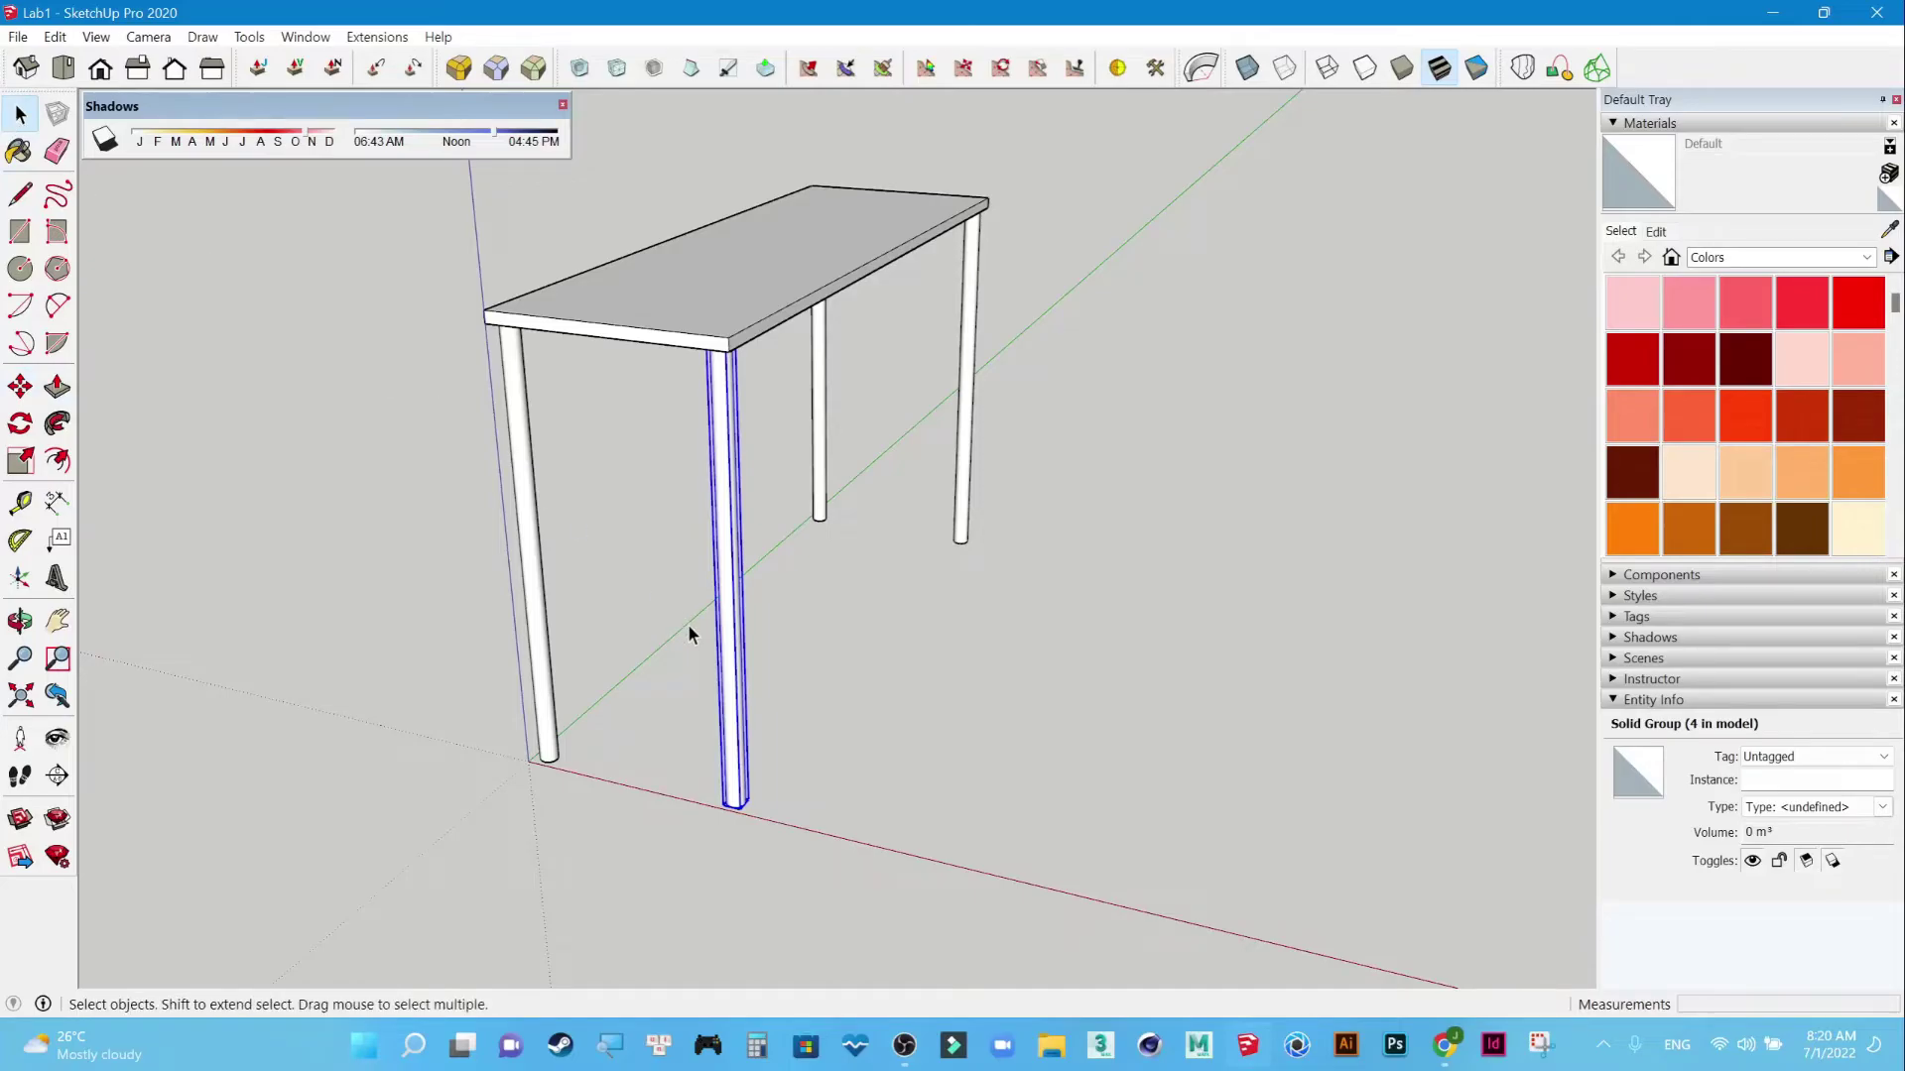
key("m")
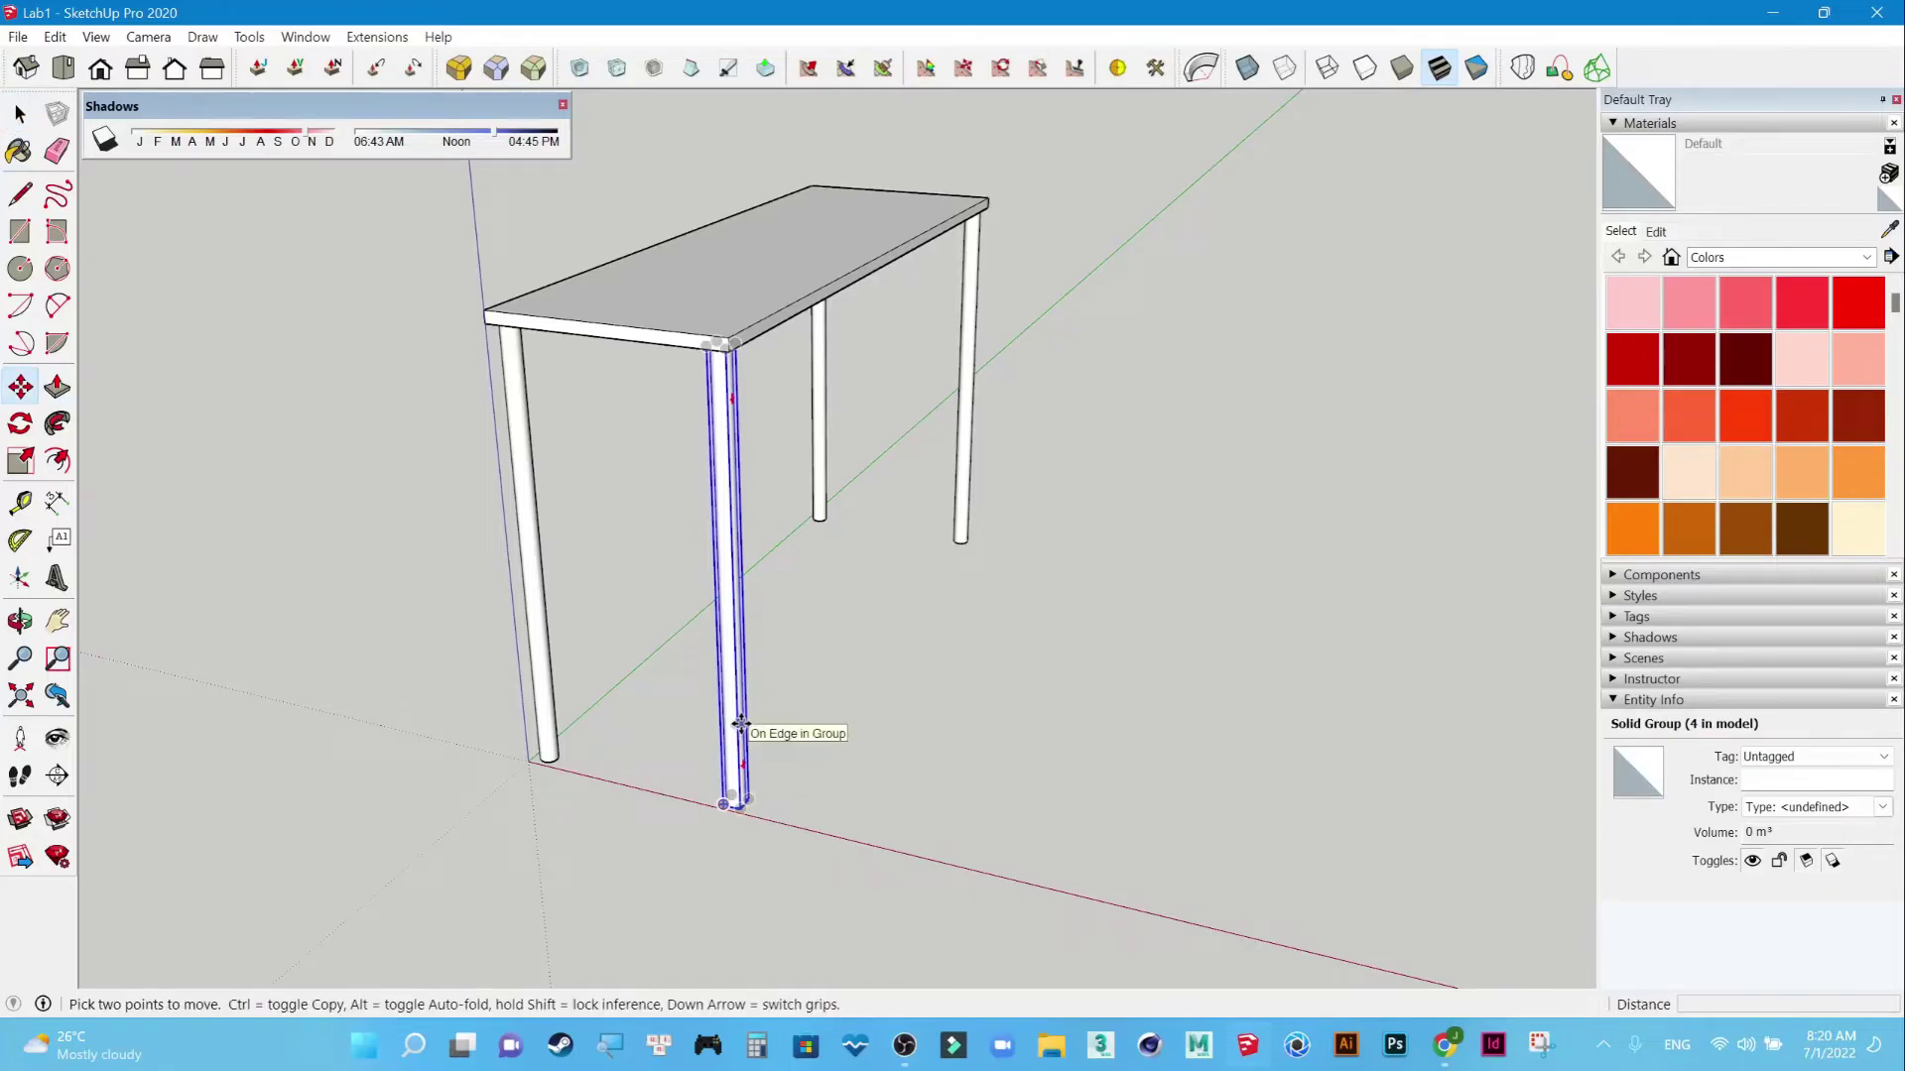
Copy the front leg along the red axis and rotate the copy 90° to lie horizontally.
key("ctrl")
left_click_drag(741, 724, 1060, 674)
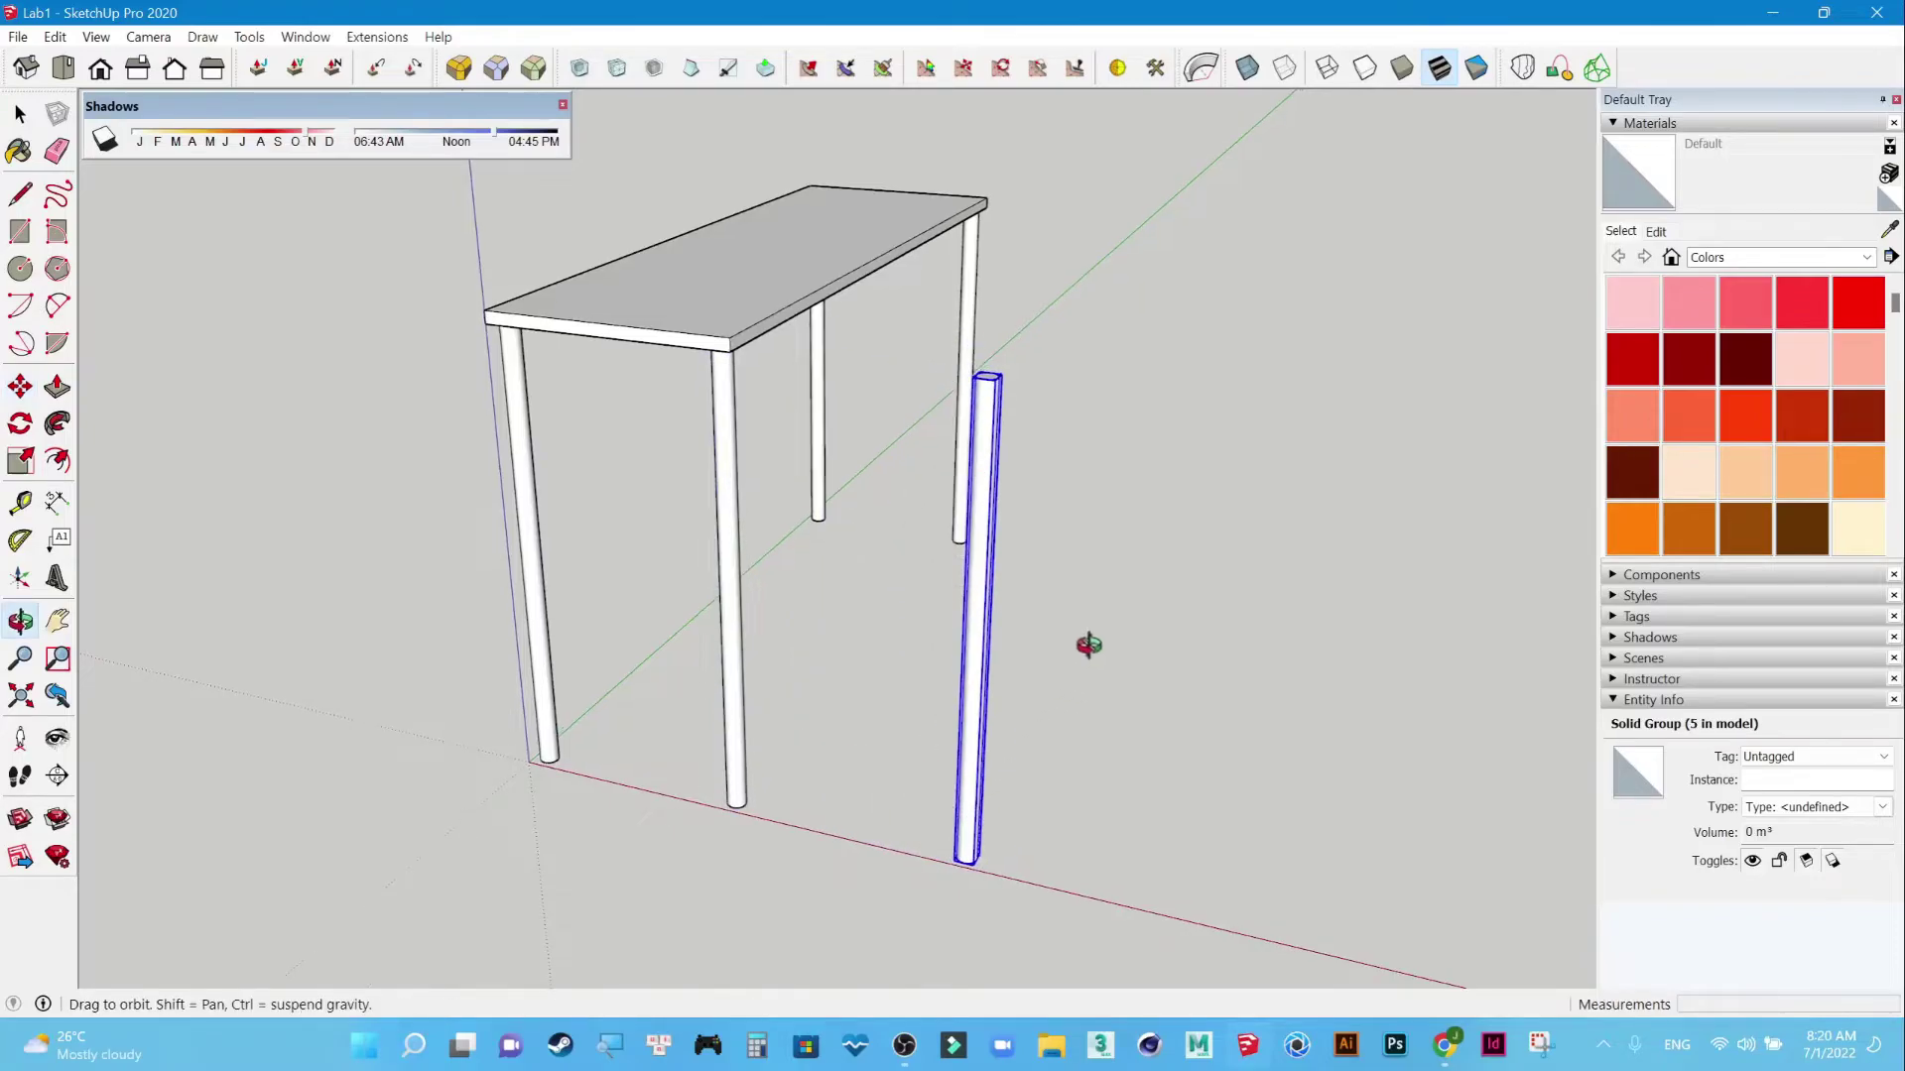
middle_click_drag(1066, 651, 1233, 545)
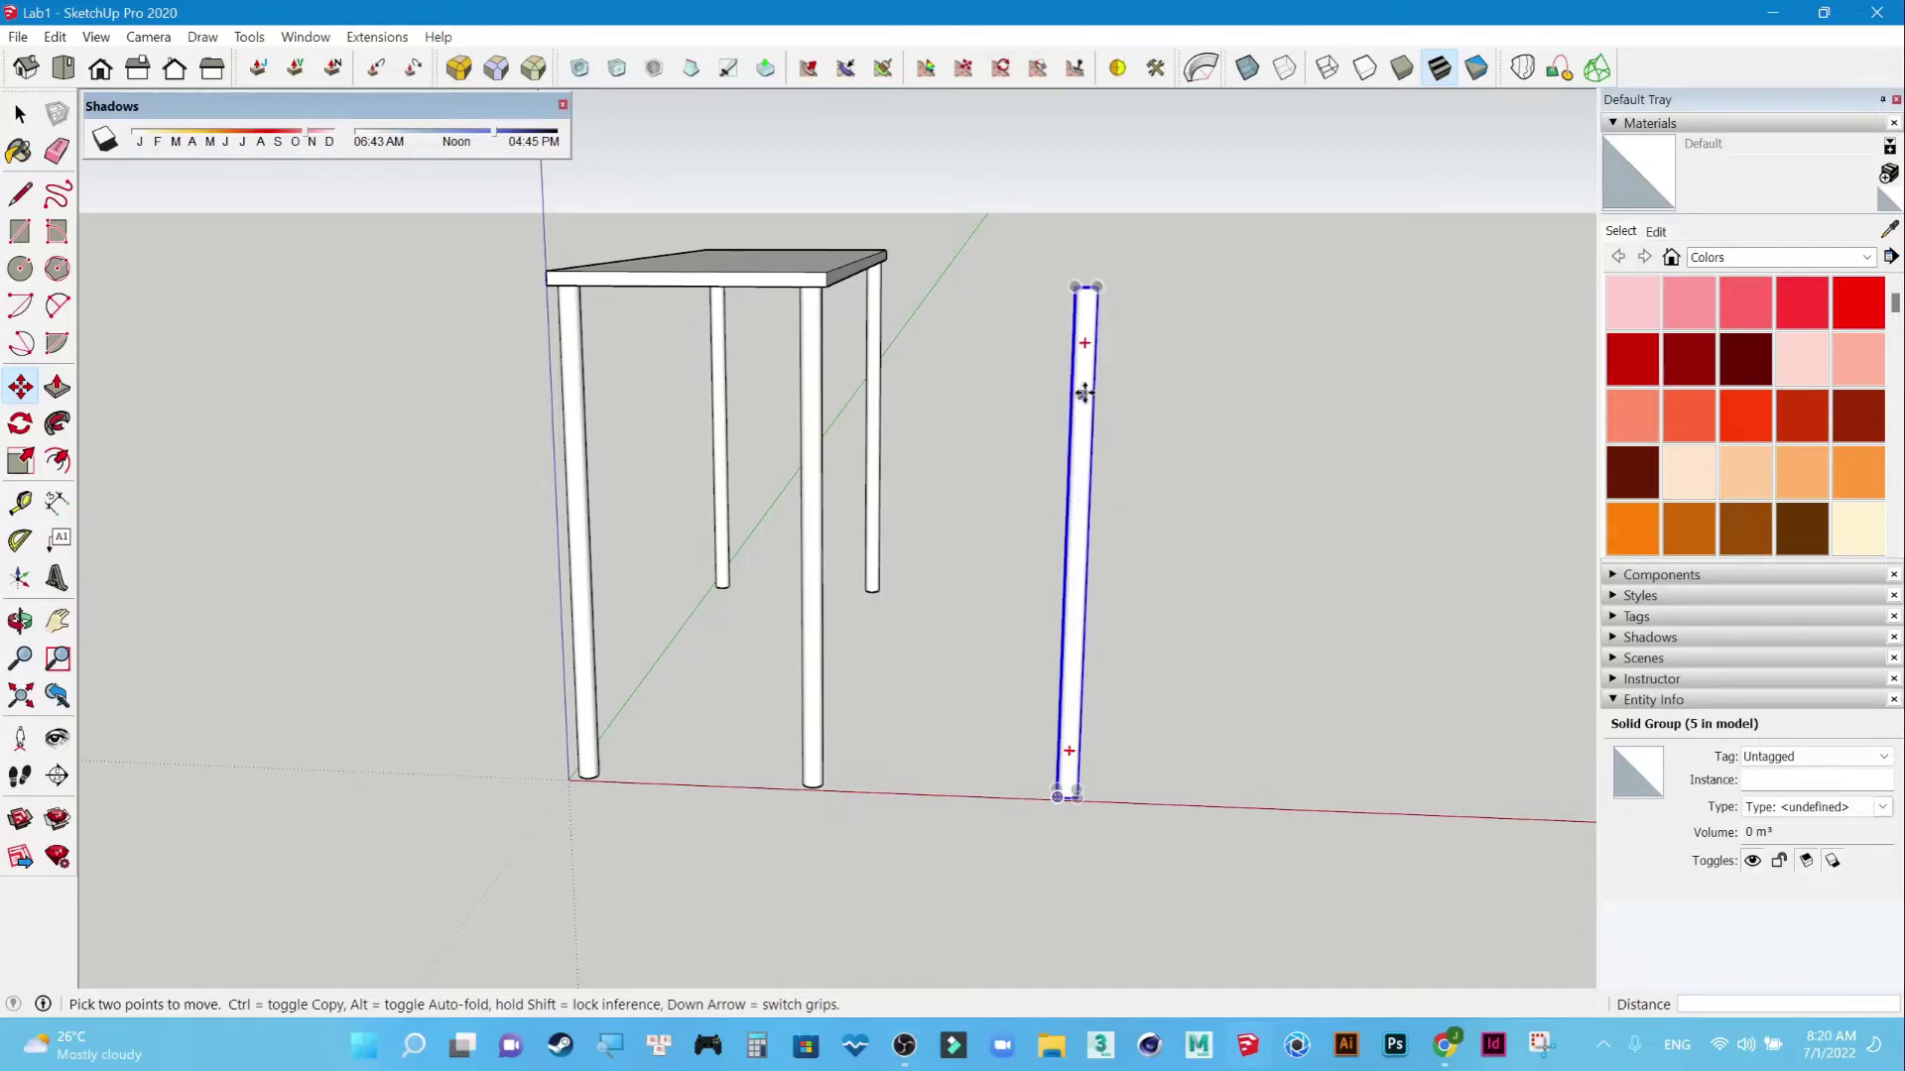
key("q")
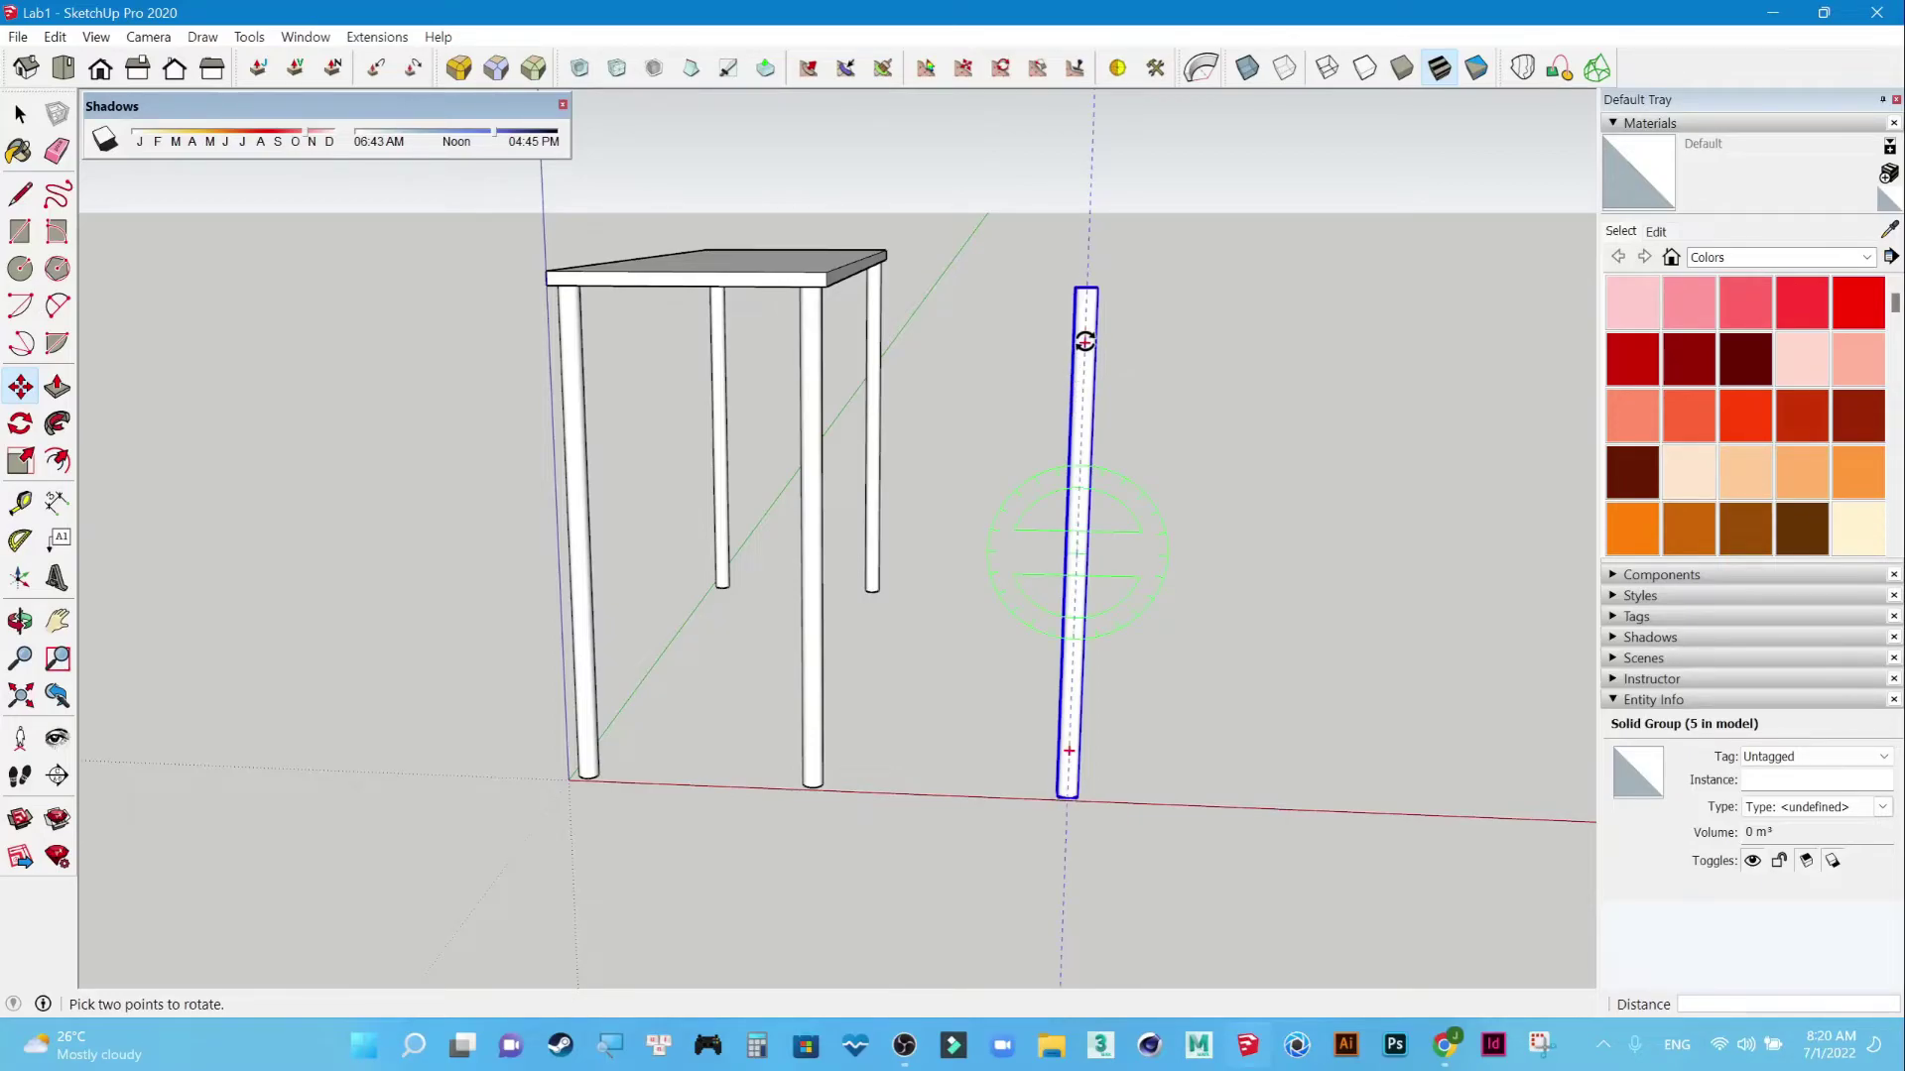
left_click(1085, 341)
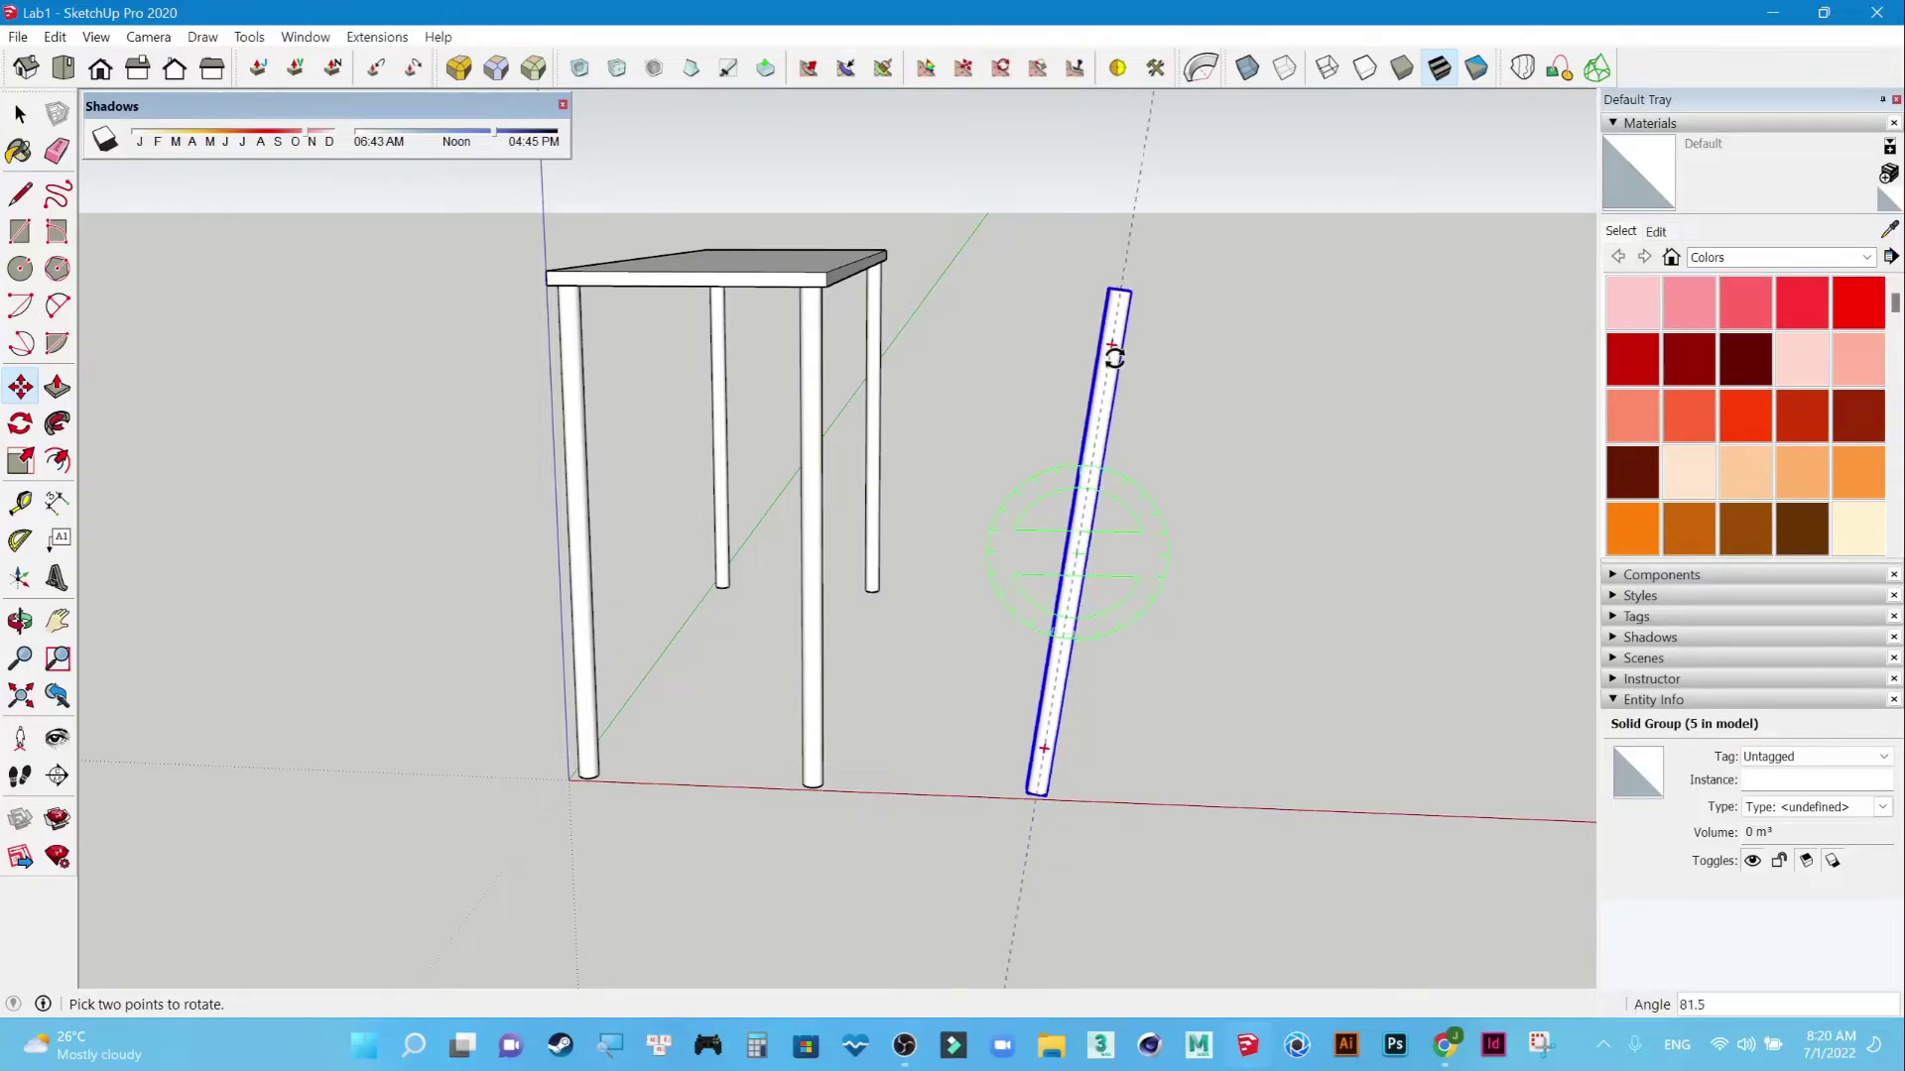
left_click(1223, 546)
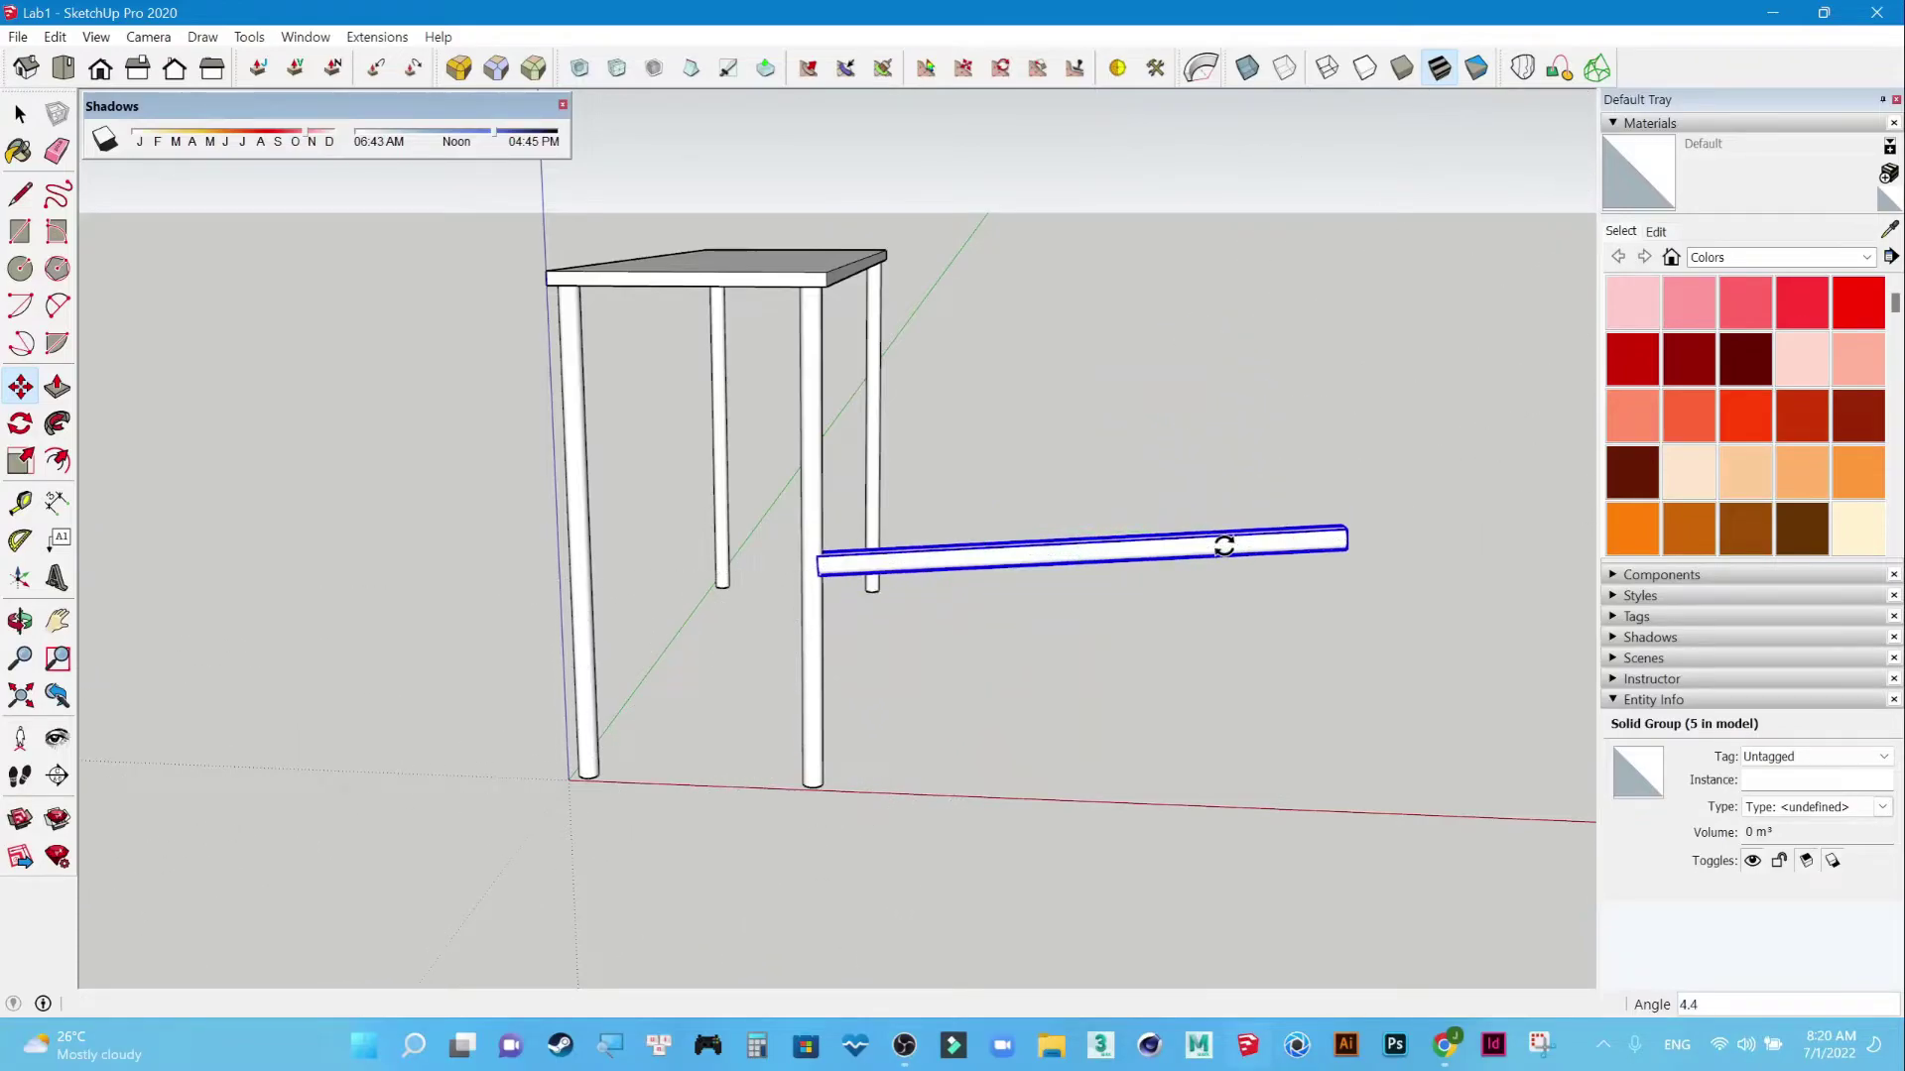
key("ctrl+z")
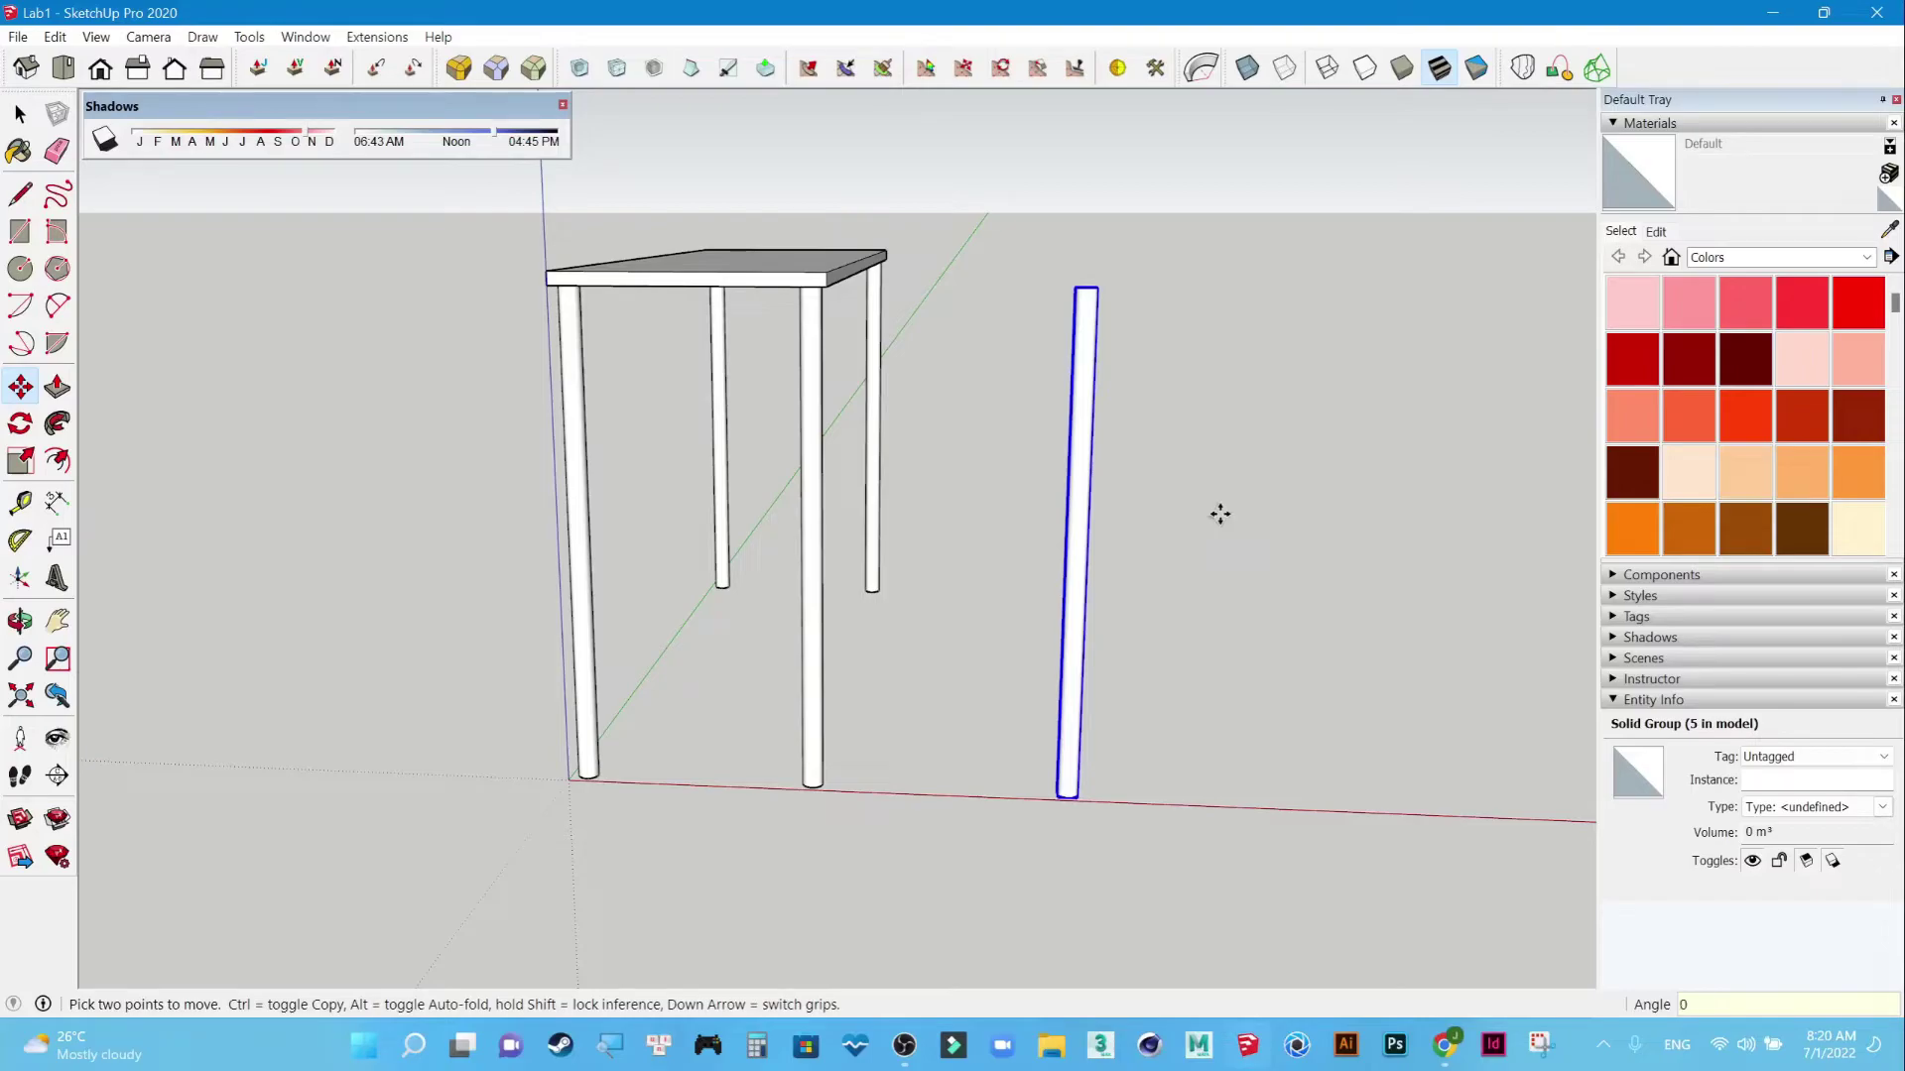
key("ctrl+y")
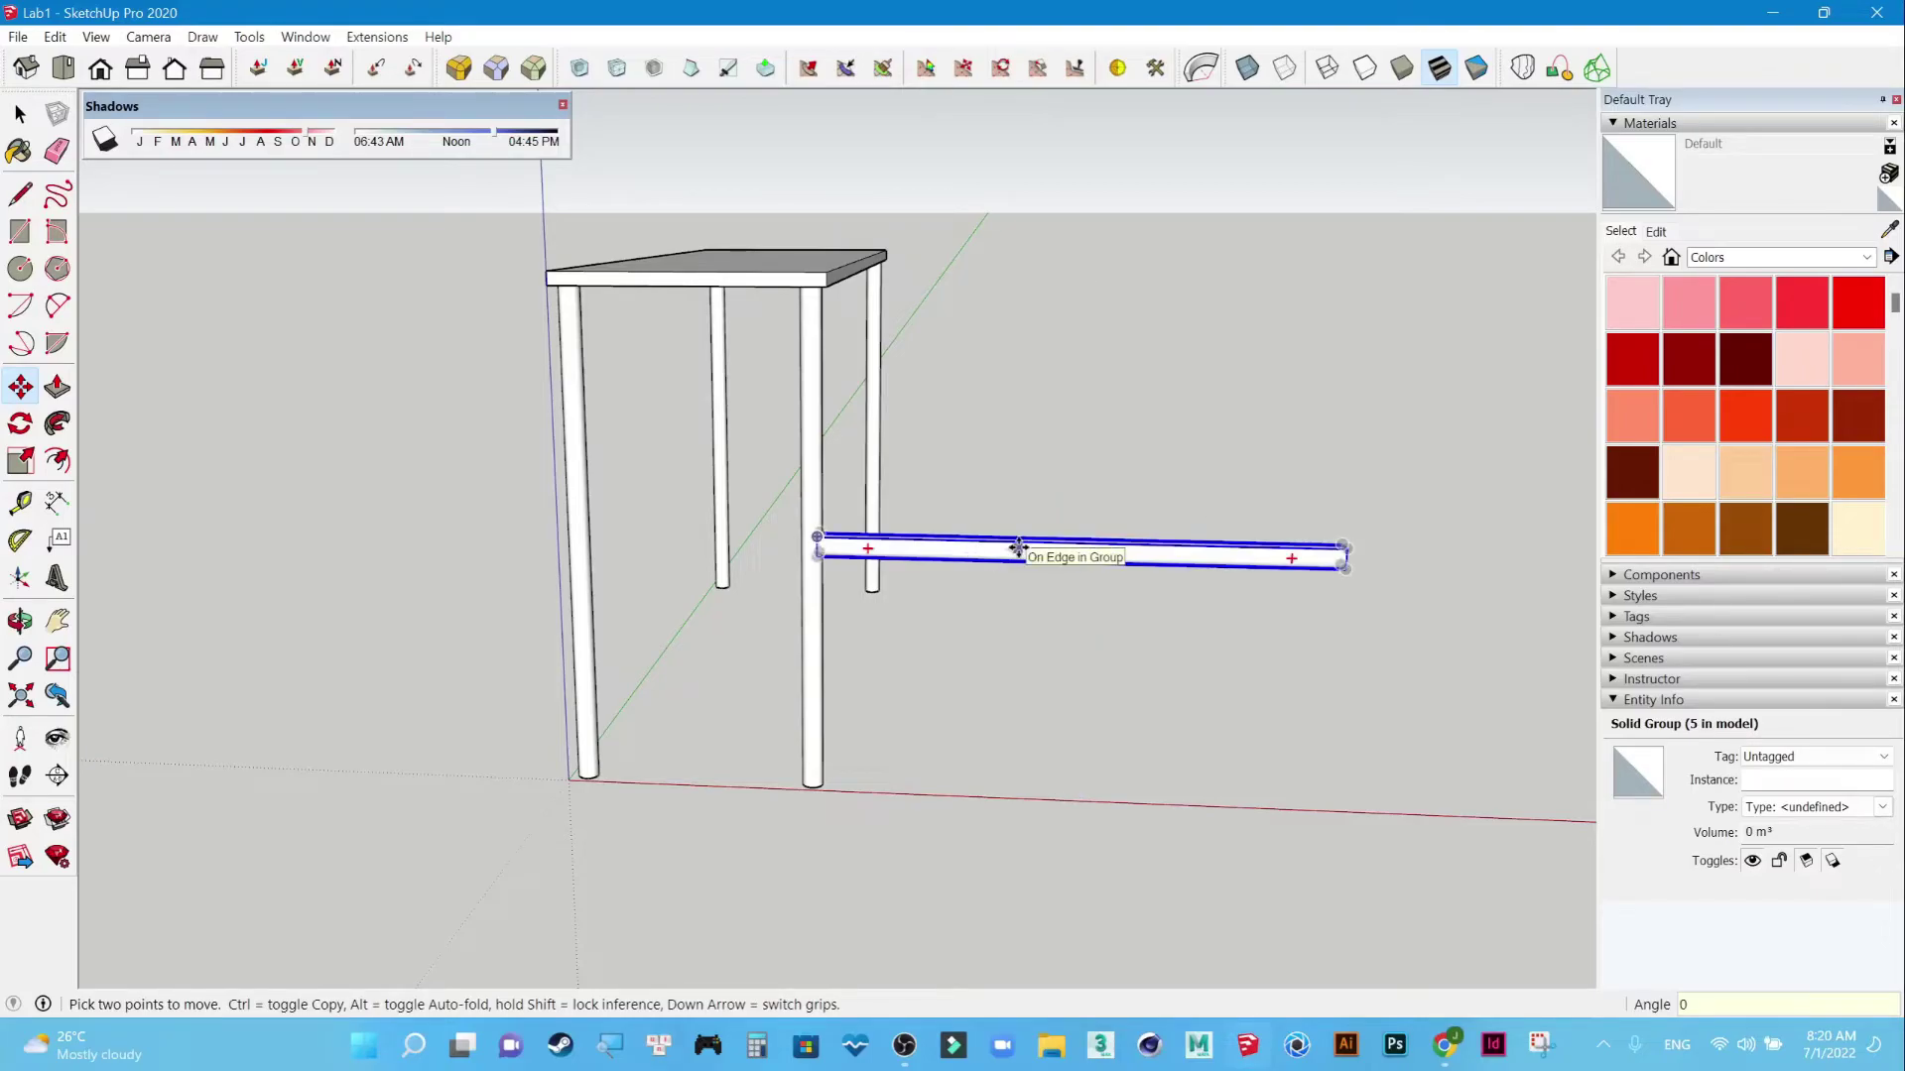
left_click(14, 117)
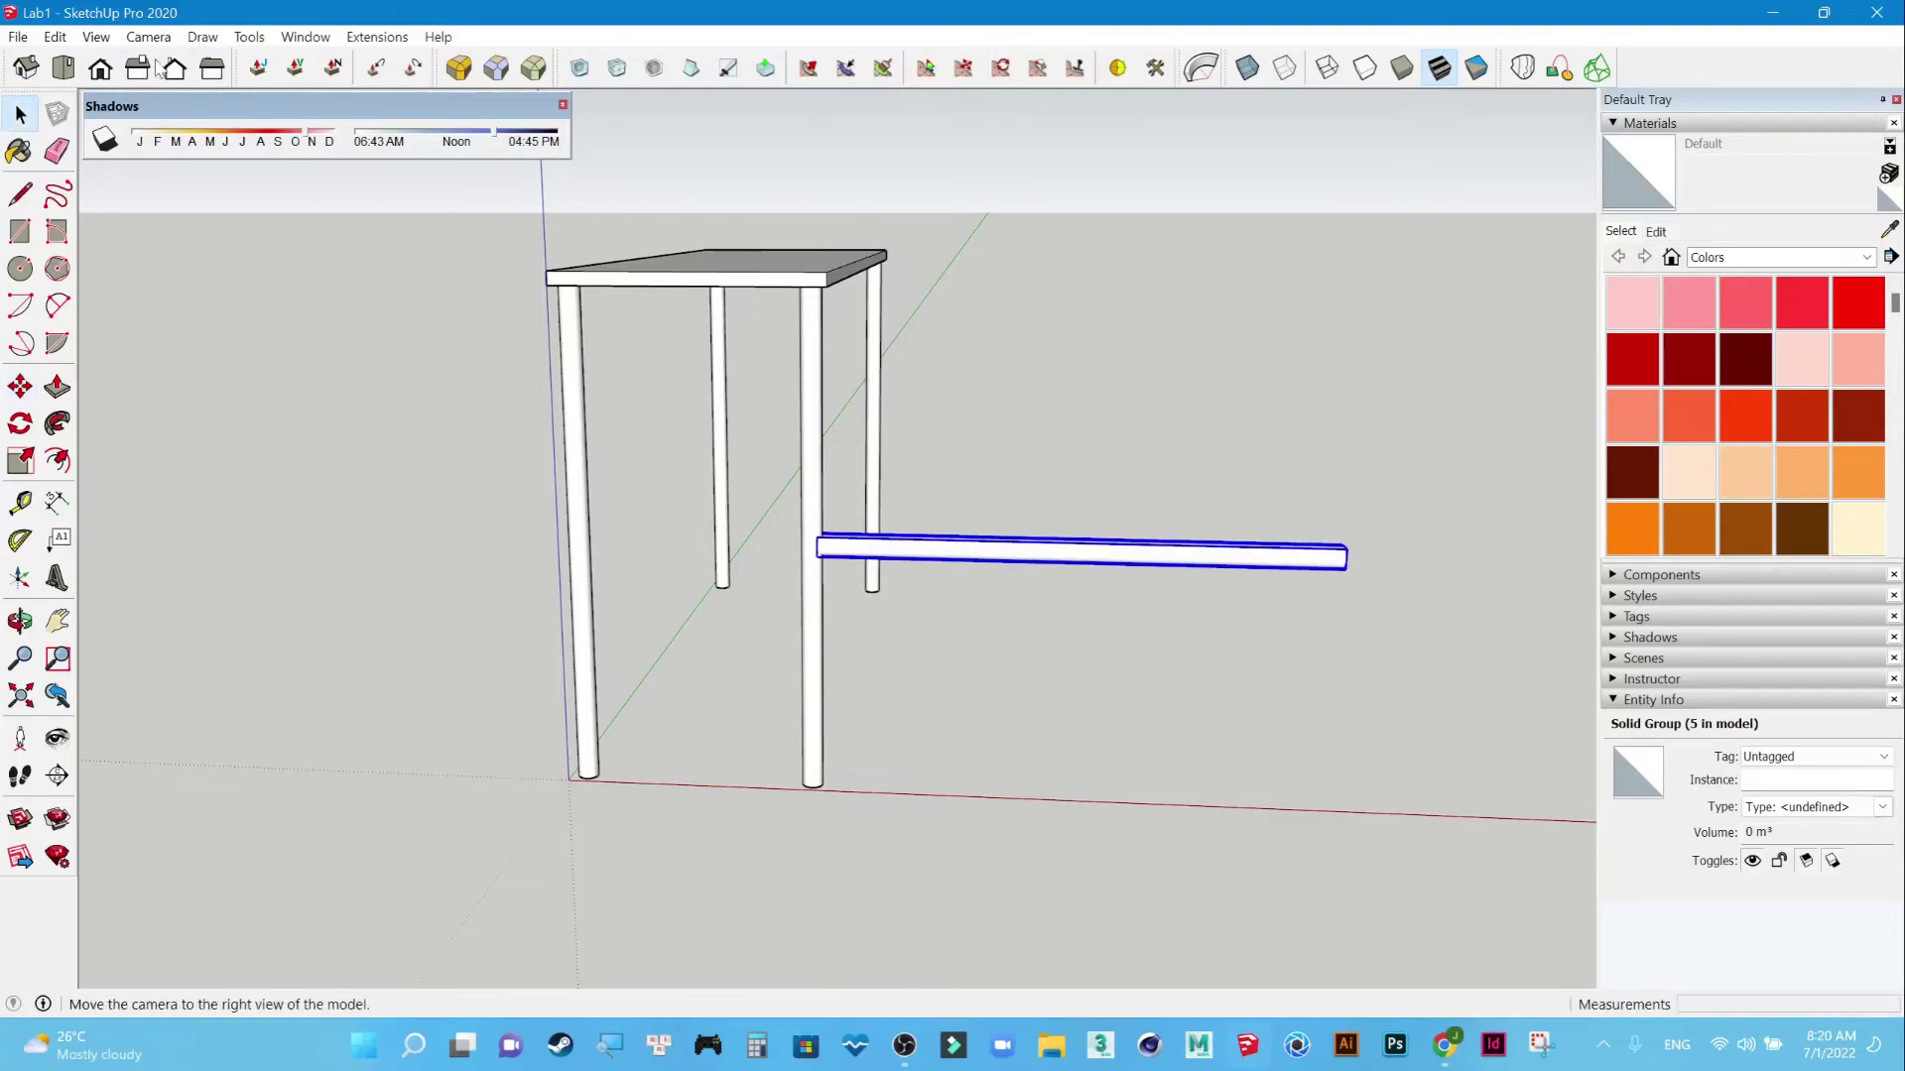
In a parallel-projection front view, move the bar 559 mm left across both front legs.
left_click(149, 36)
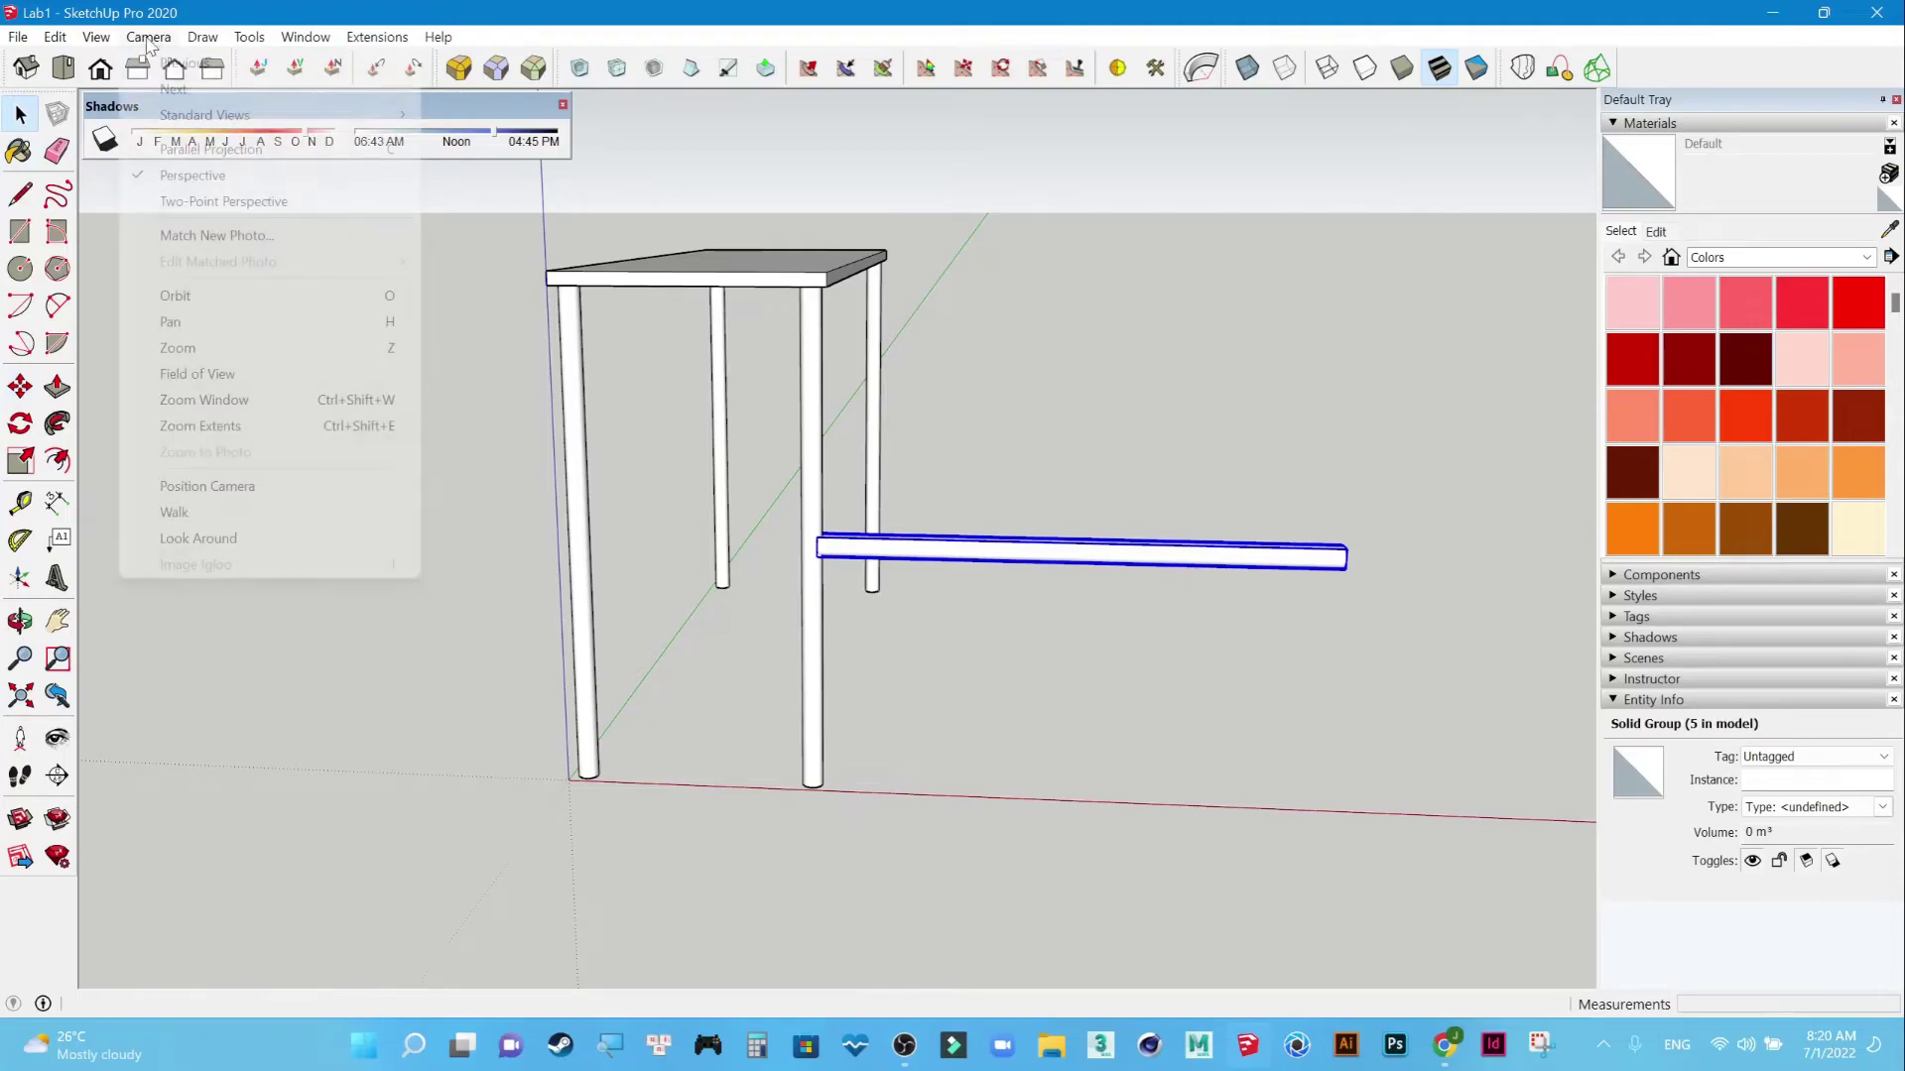
left_click(185, 176)
left_click(175, 67)
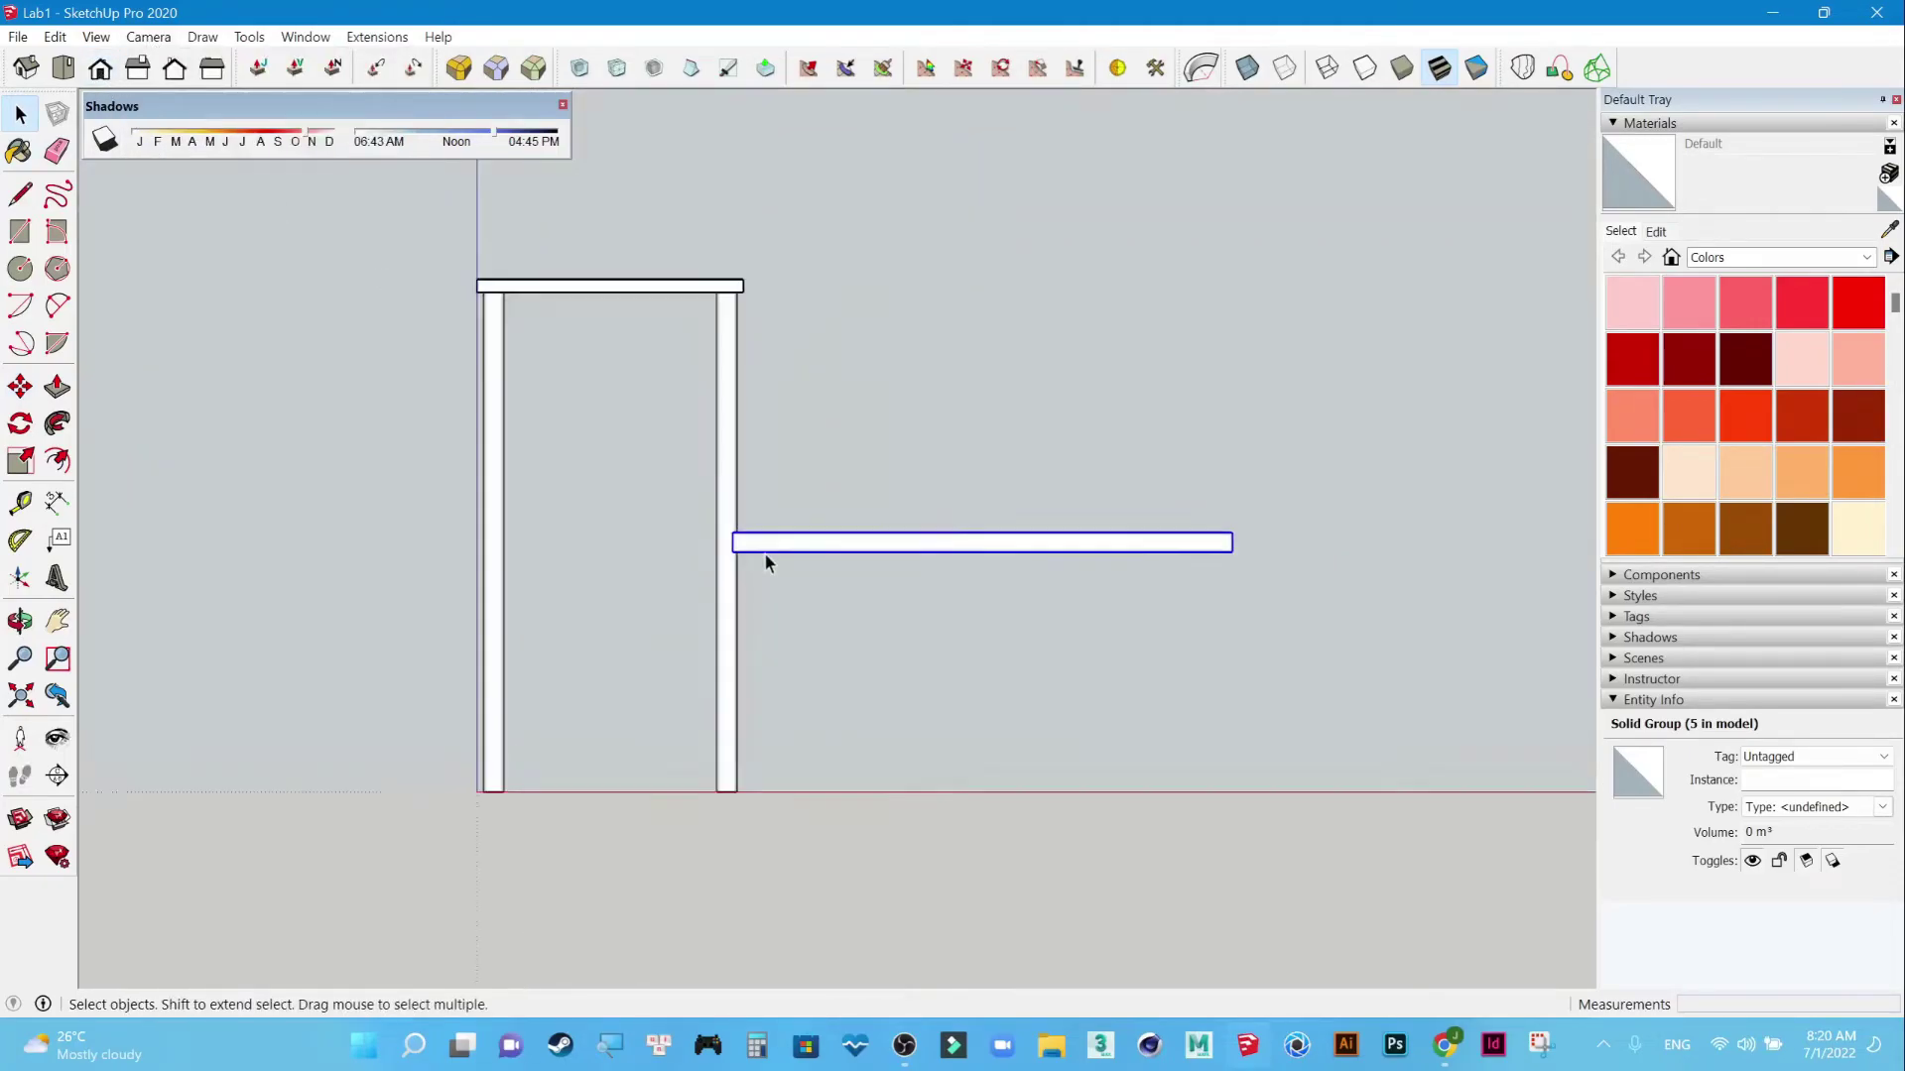
key("m")
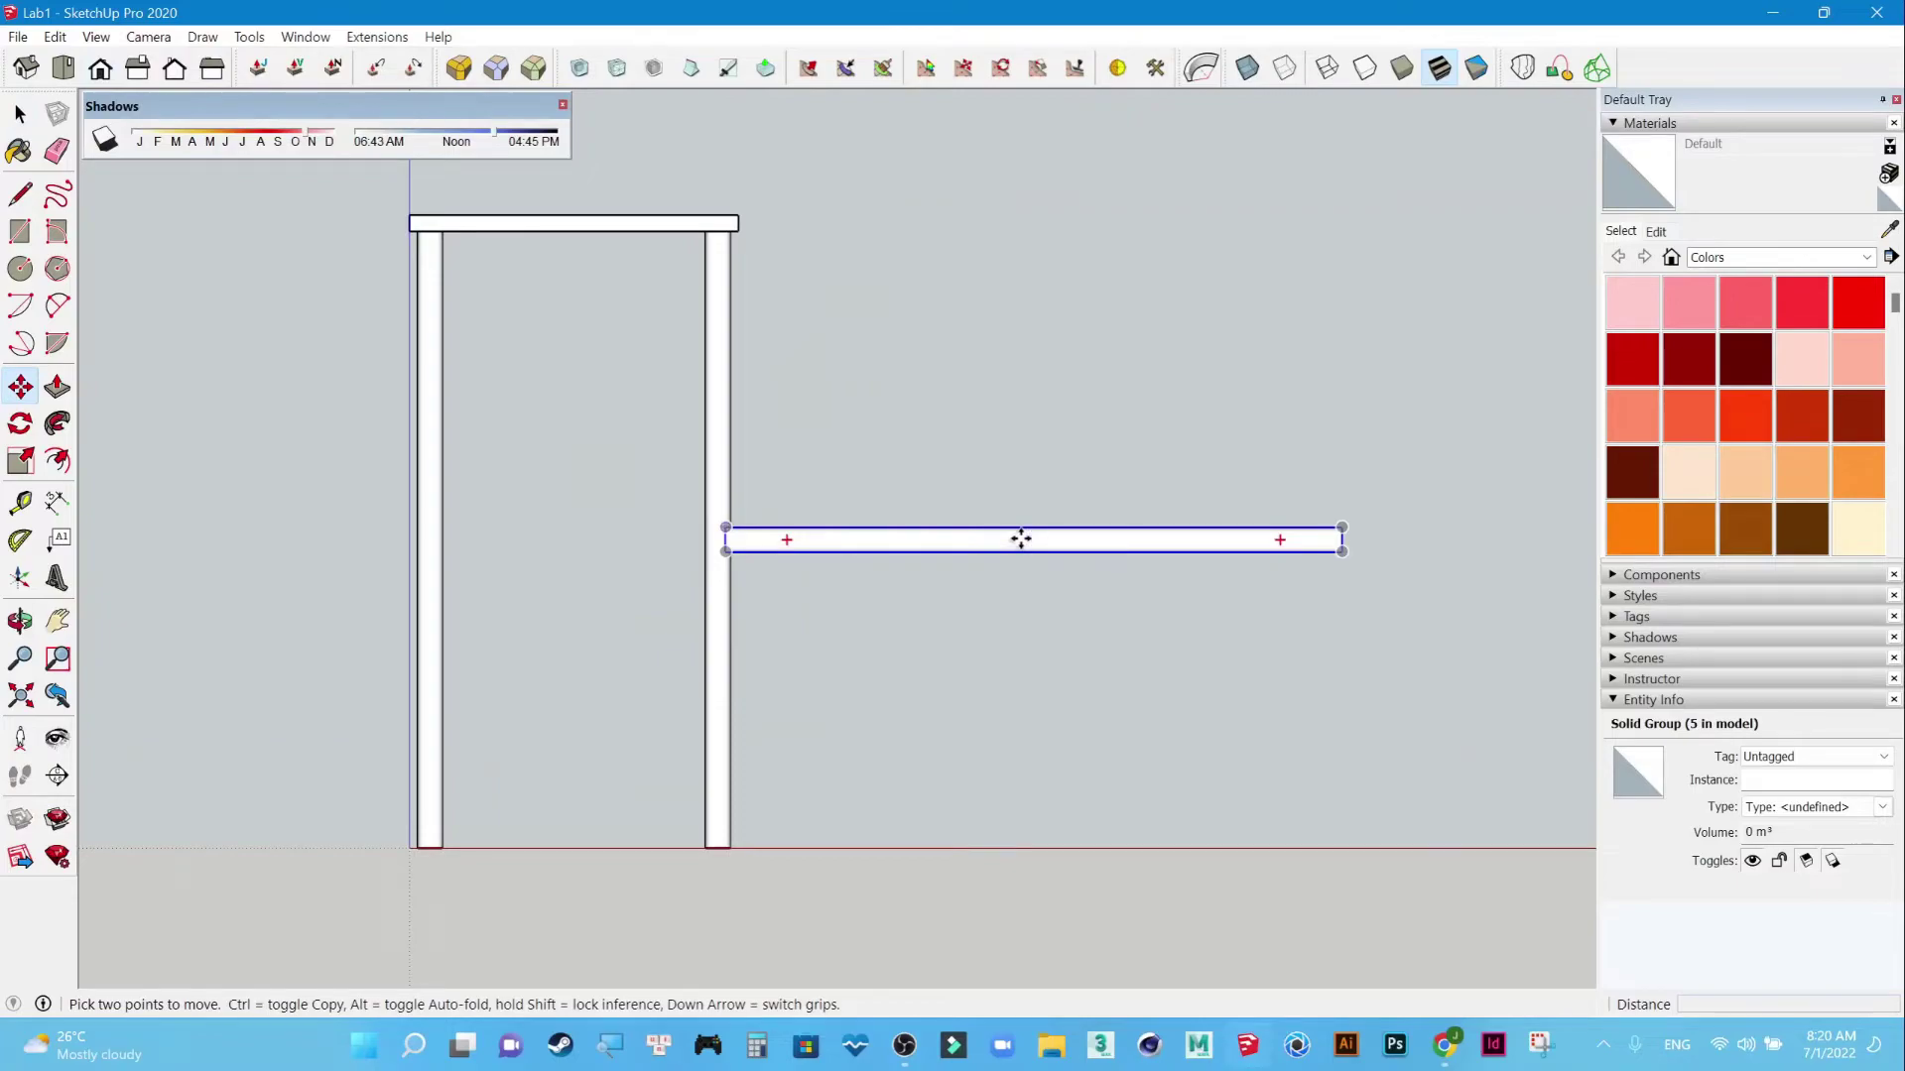
left_click(1020, 539)
left_click(570, 538)
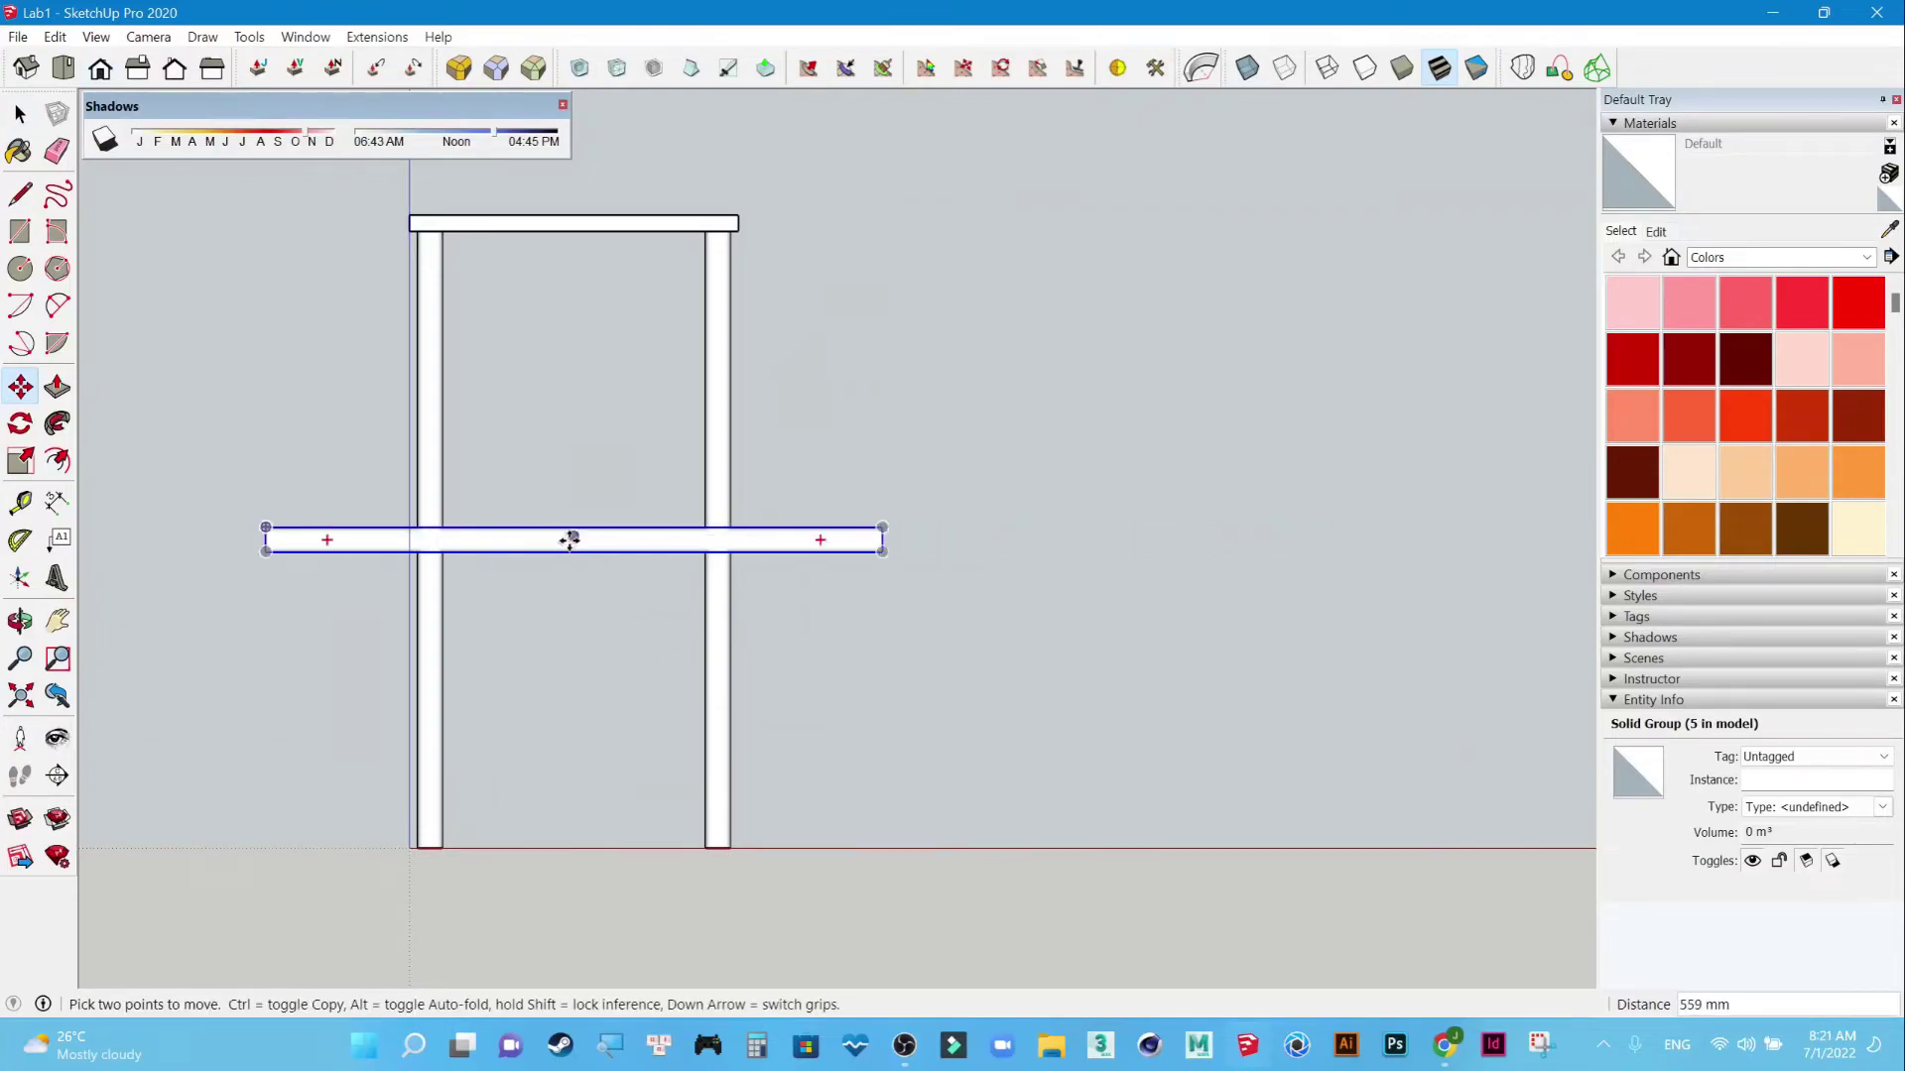
scroll(675, 628, "up", 2)
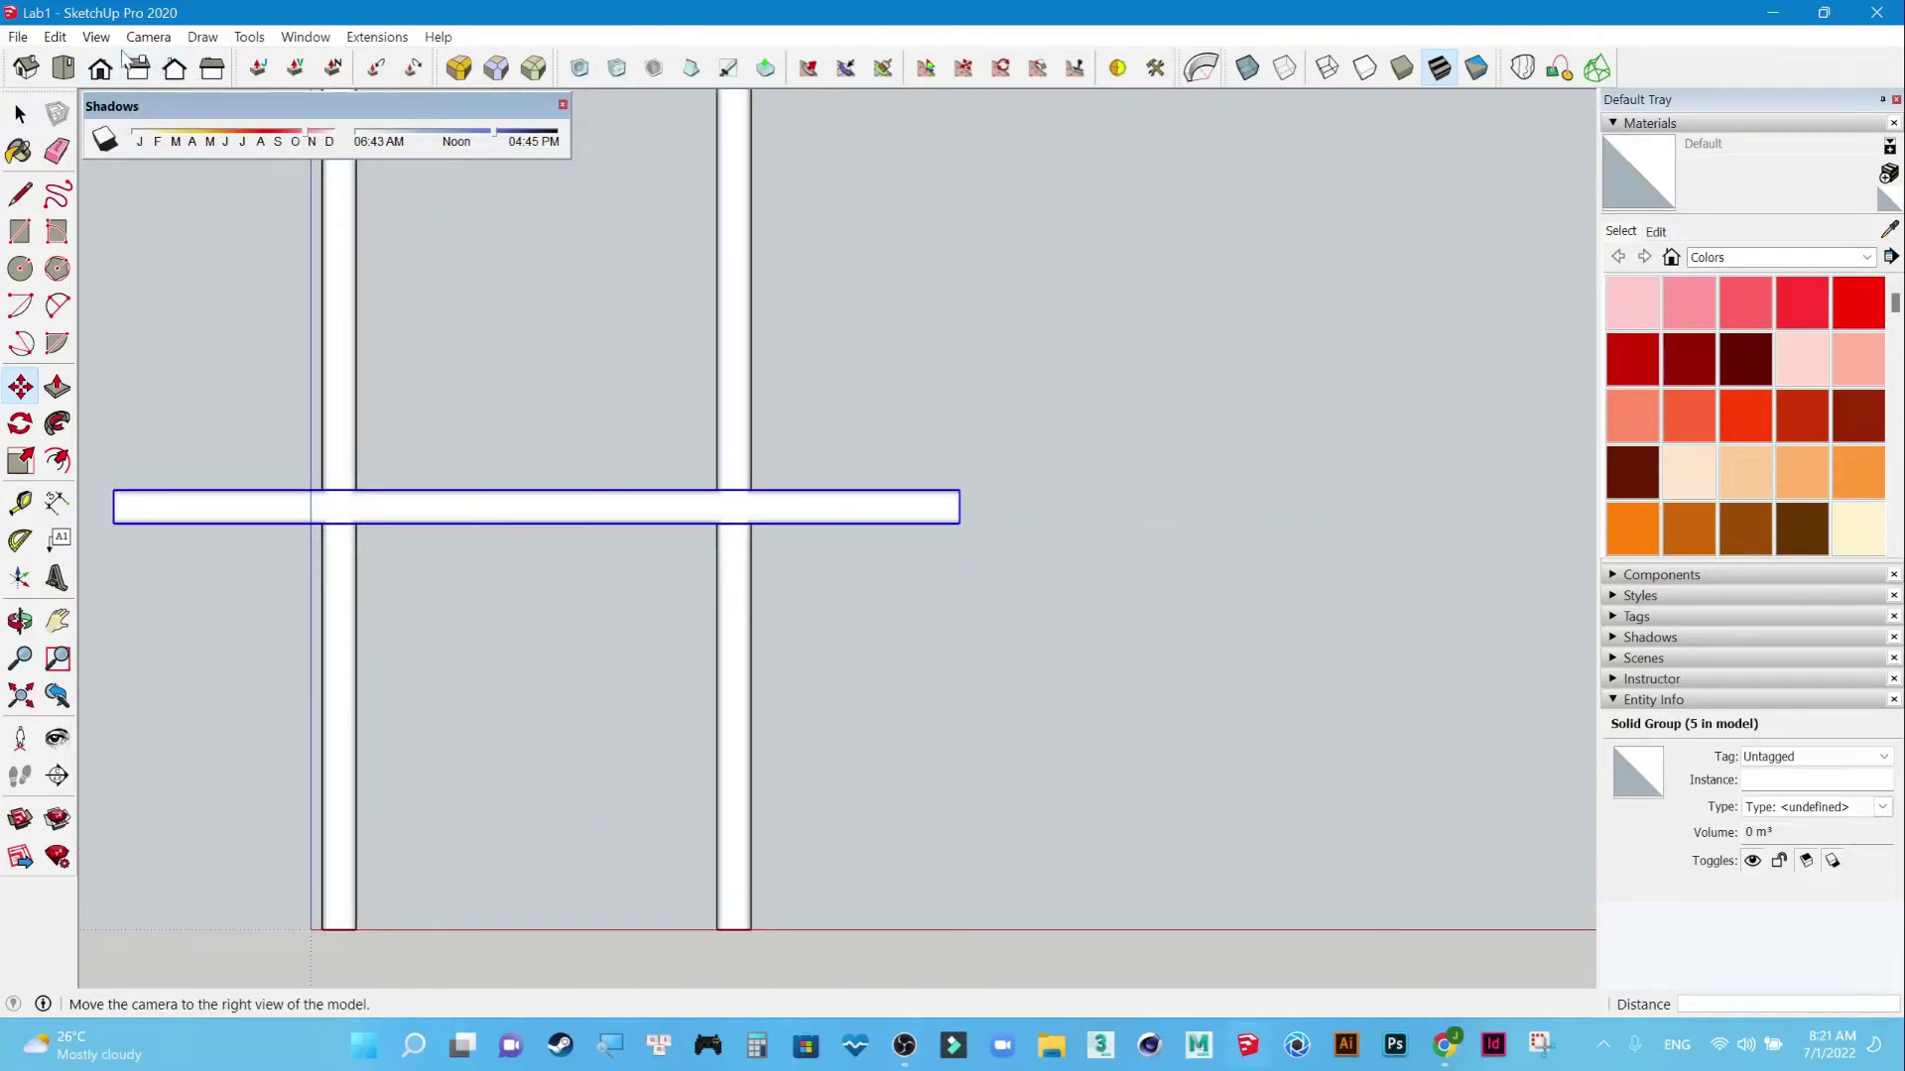
Return to perspective and orbit to check the bar from the side.
left_click(148, 37)
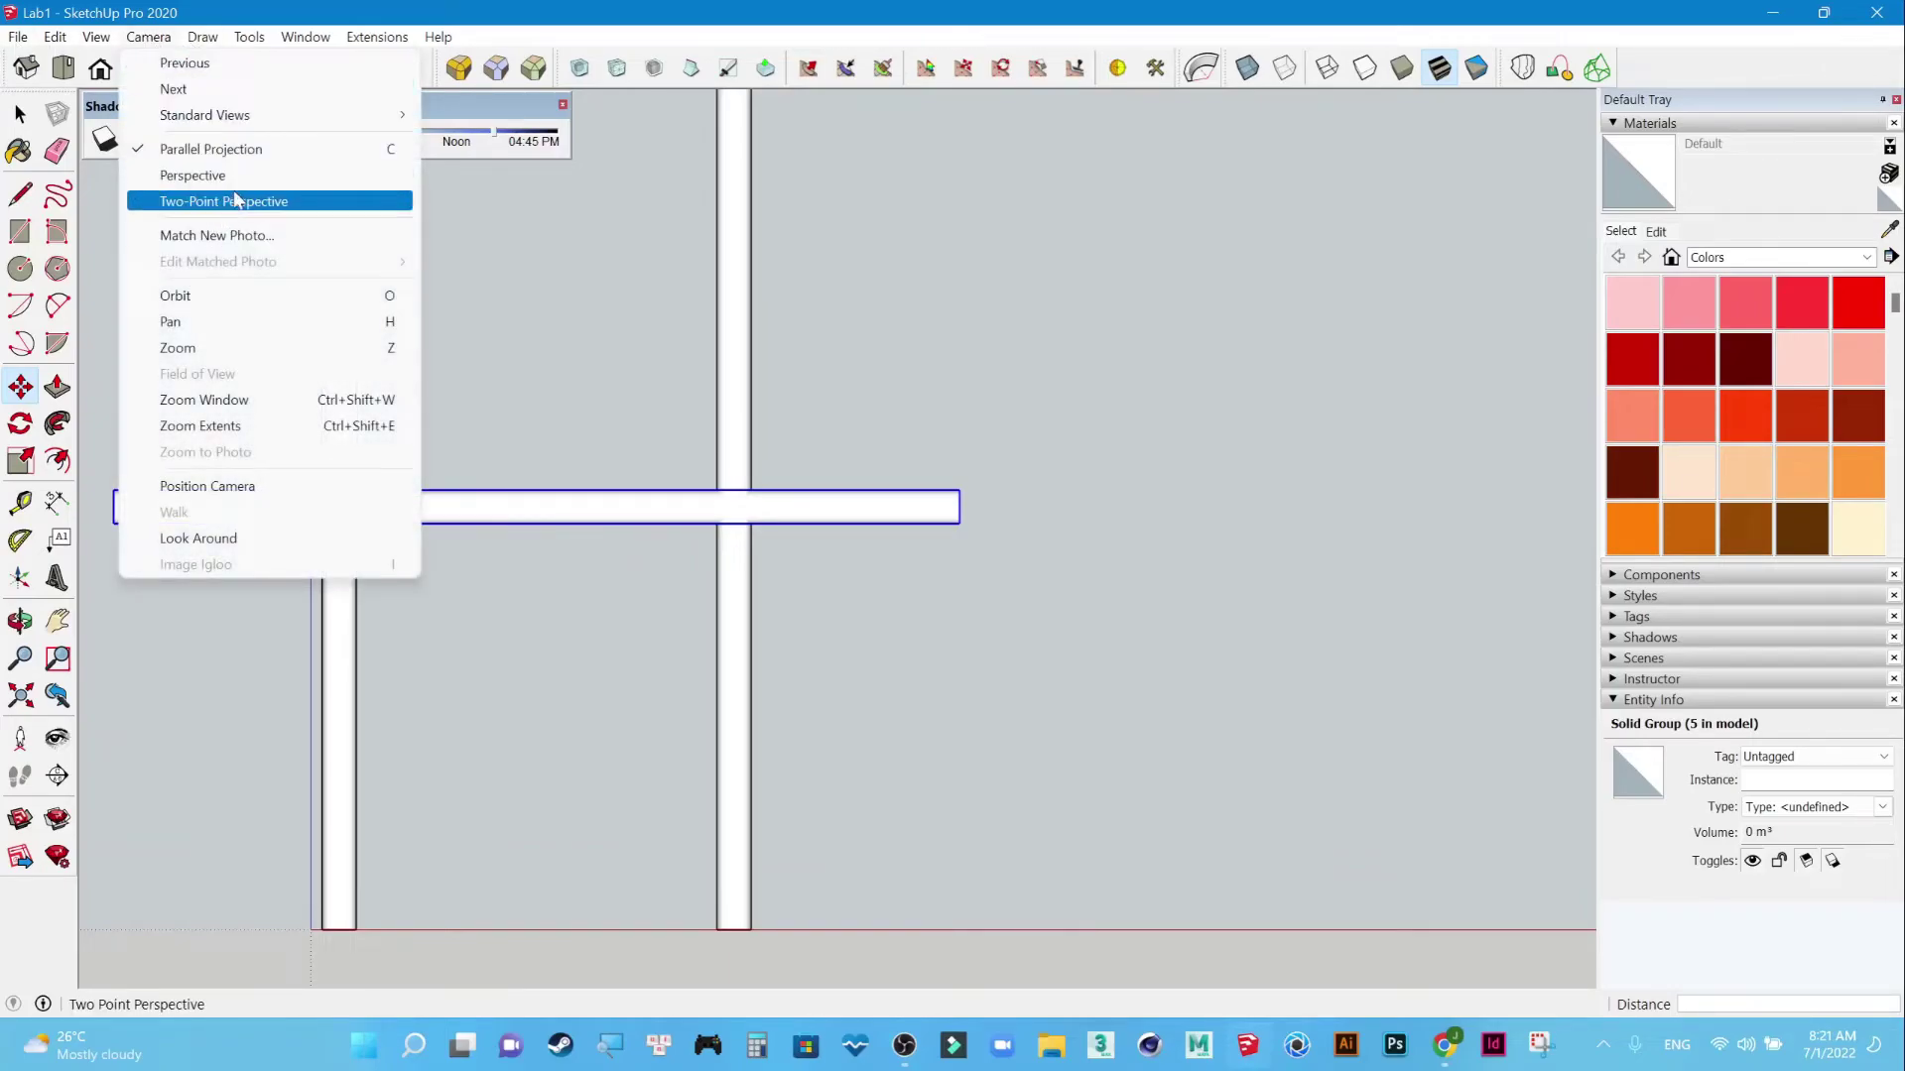
left_click(268, 177)
mouse_move(853, 600)
middle_mouse_down()
mouse_move(944, 714)
mouse_move(574, 769)
middle_mouse_up()
left_click_drag(574, 769, 715, 659)
key("m")
key("e")
key("space")
scroll(720, 710, "up", 2)
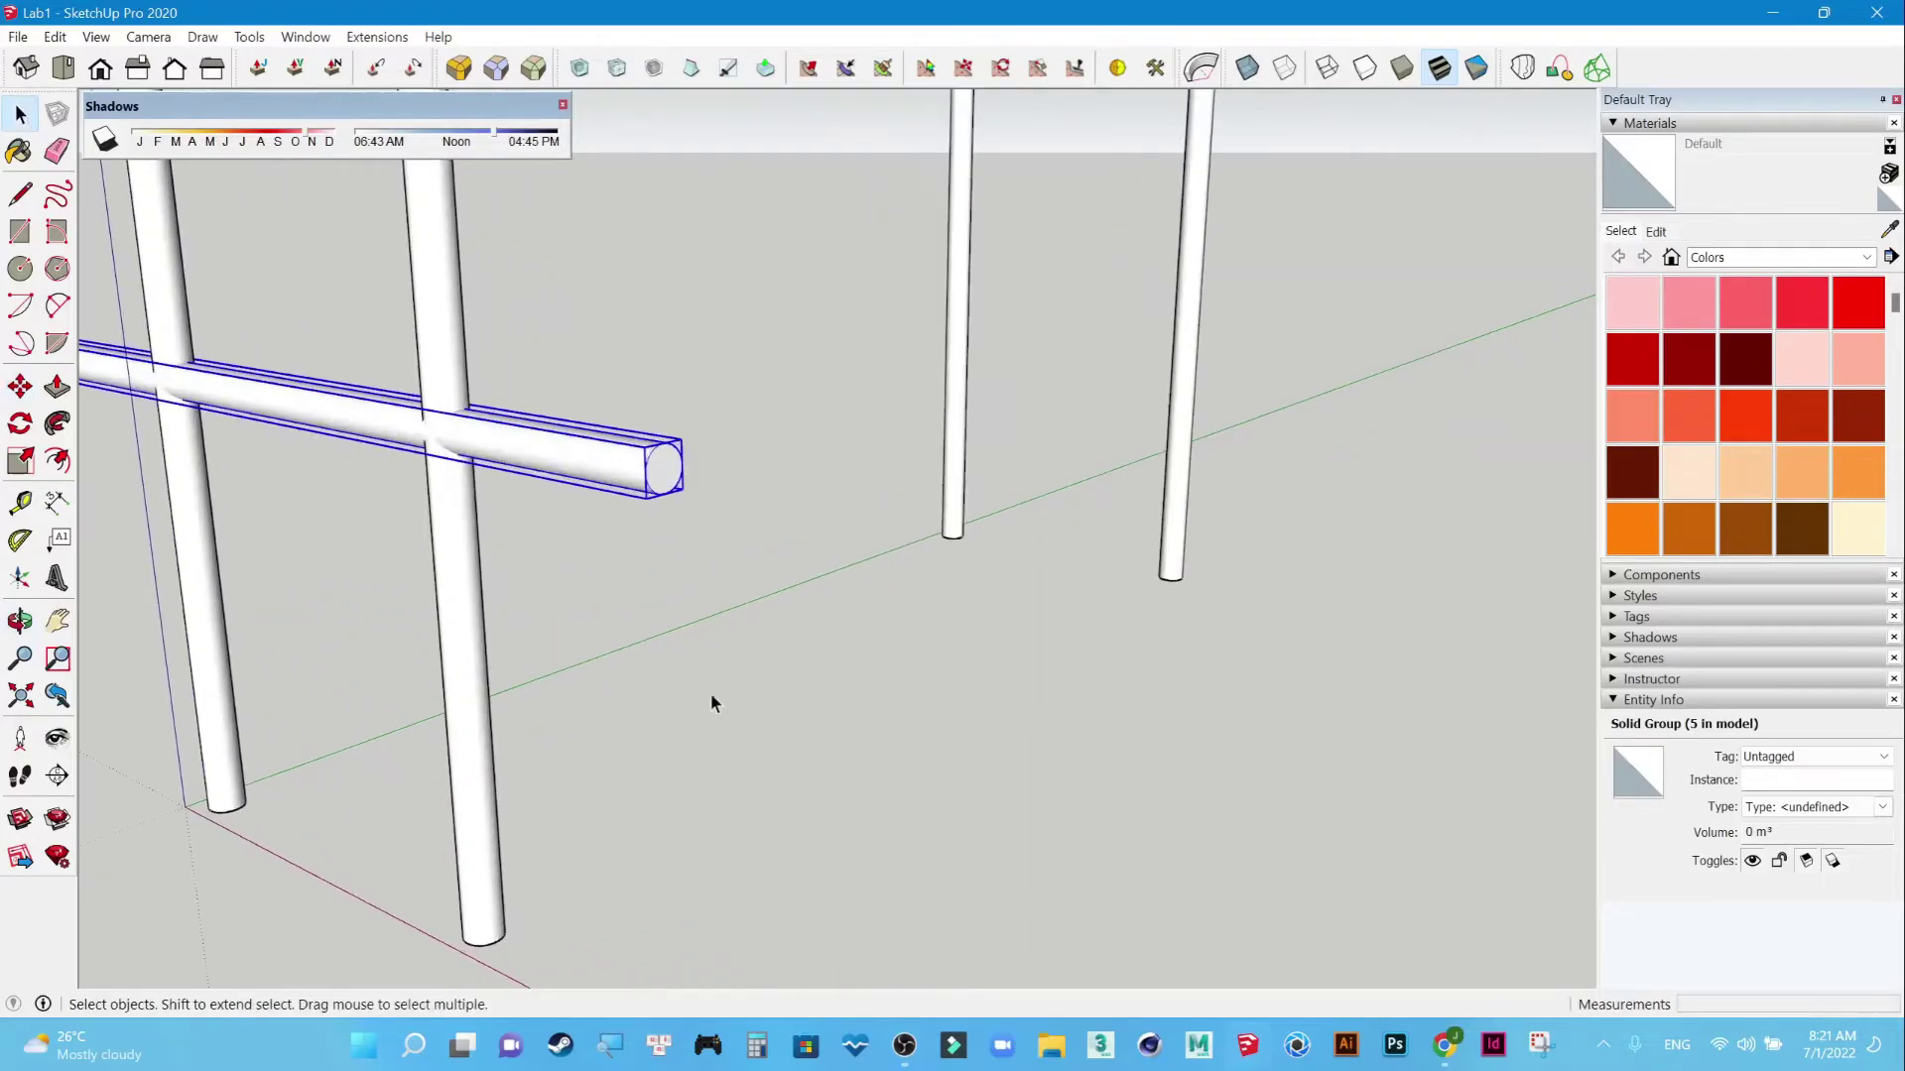
Open the bar group and push one end face back about 200 mm to the leg.
left_click(604, 506)
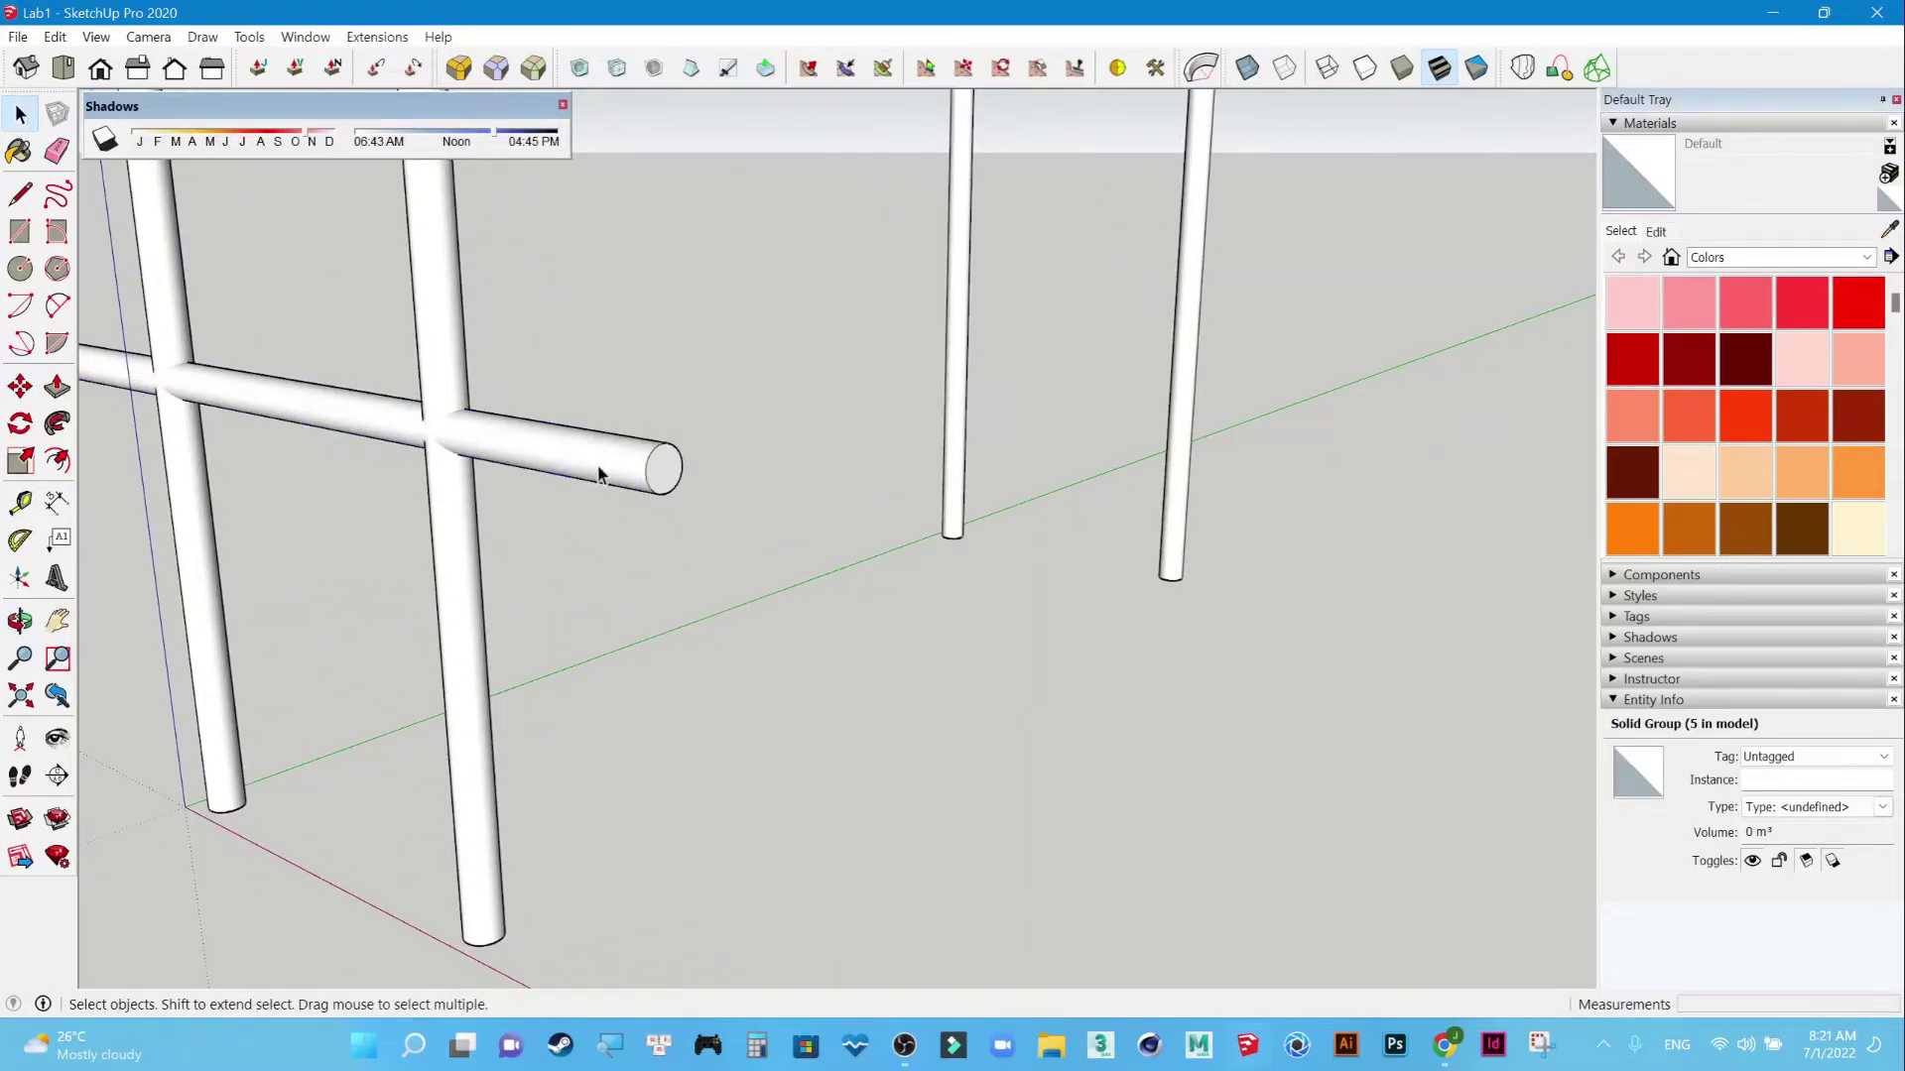
left_click(57, 386)
left_click(19, 114)
left_click(526, 426)
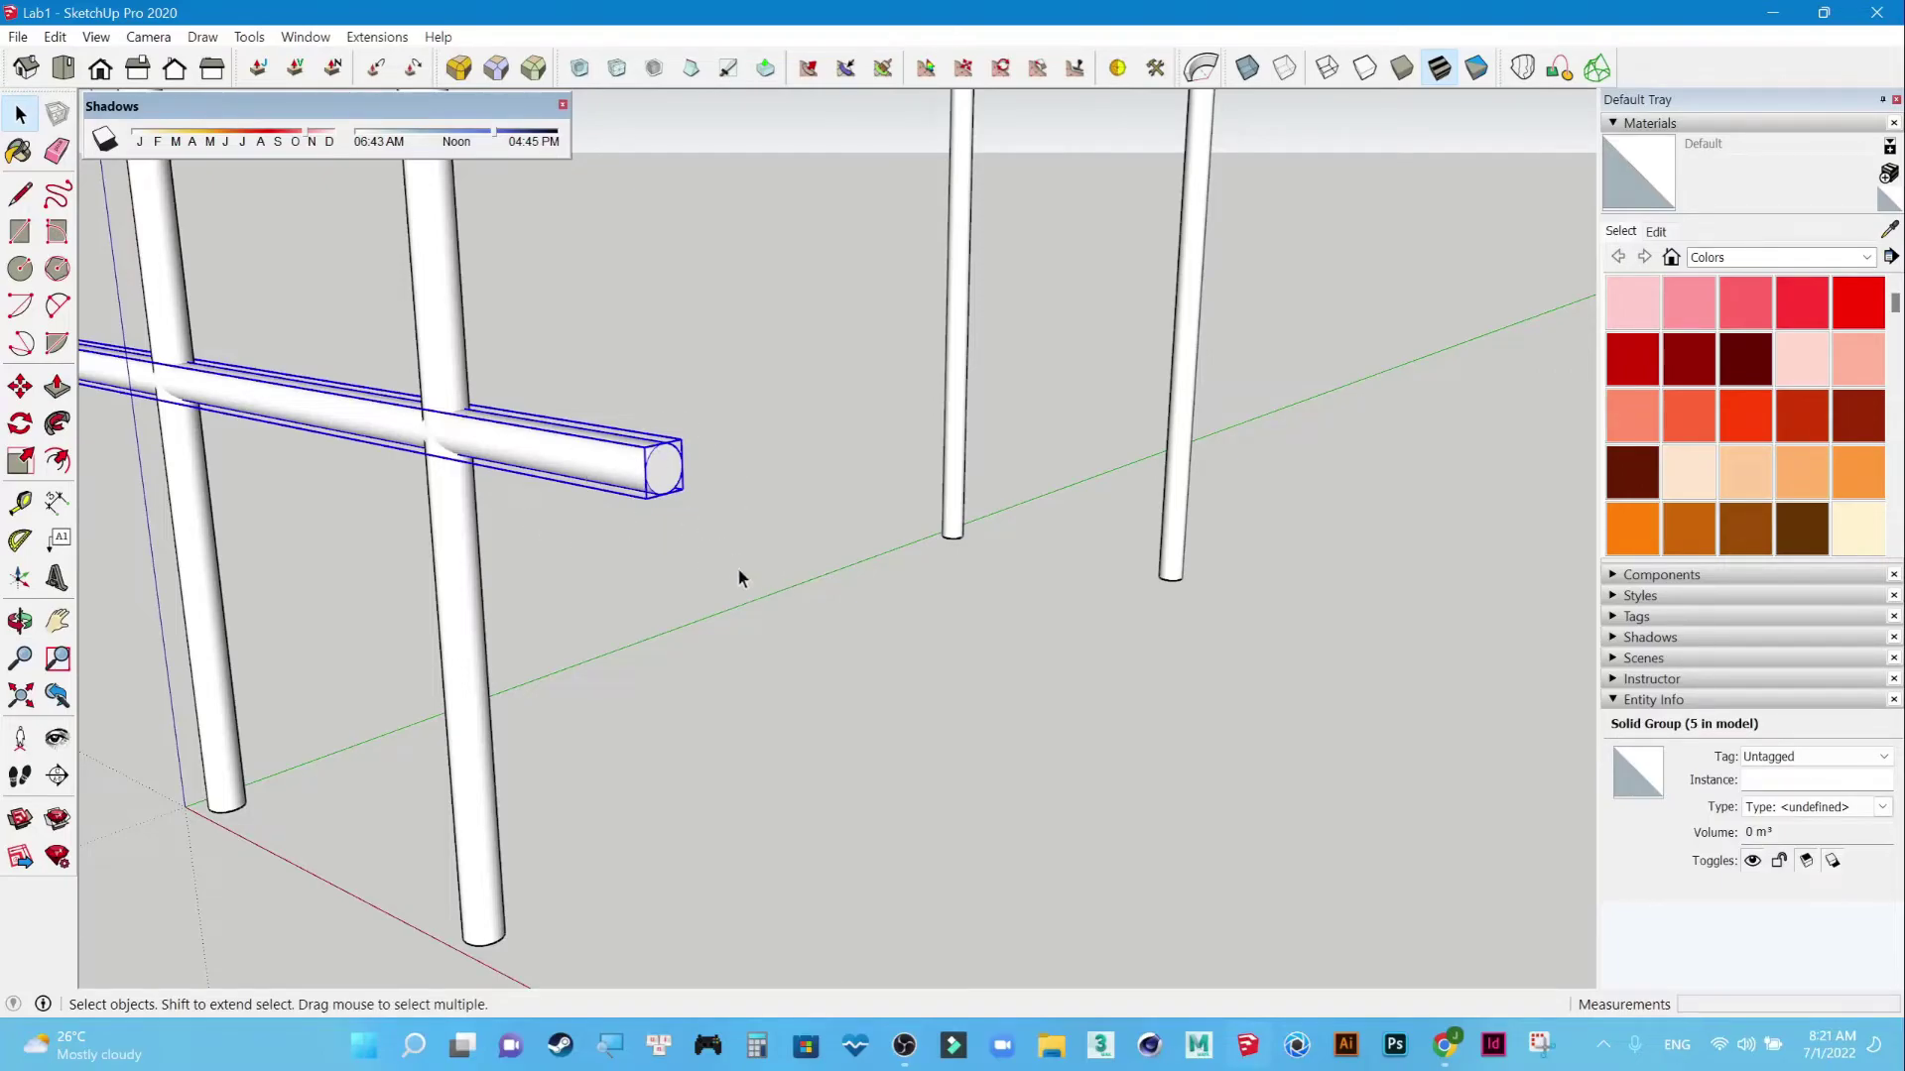
double_click(569, 450)
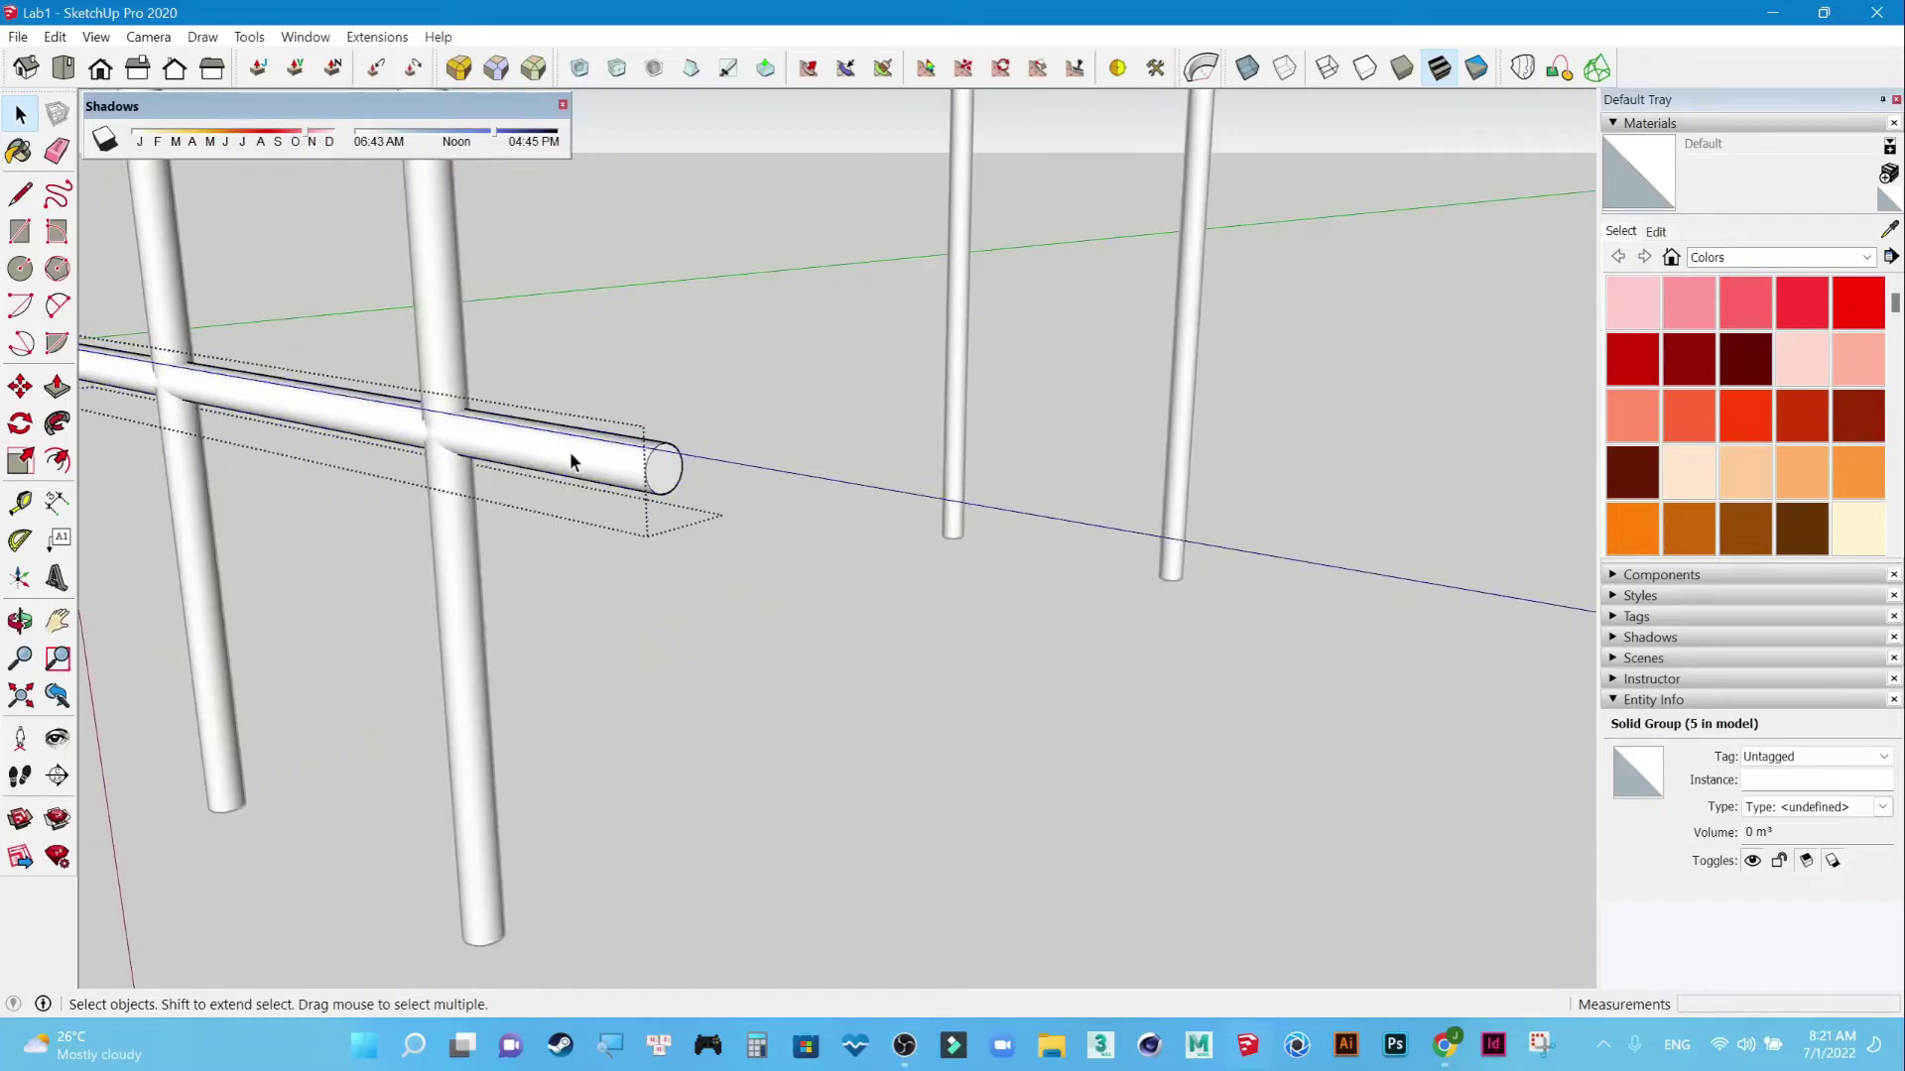
left_click(57, 386)
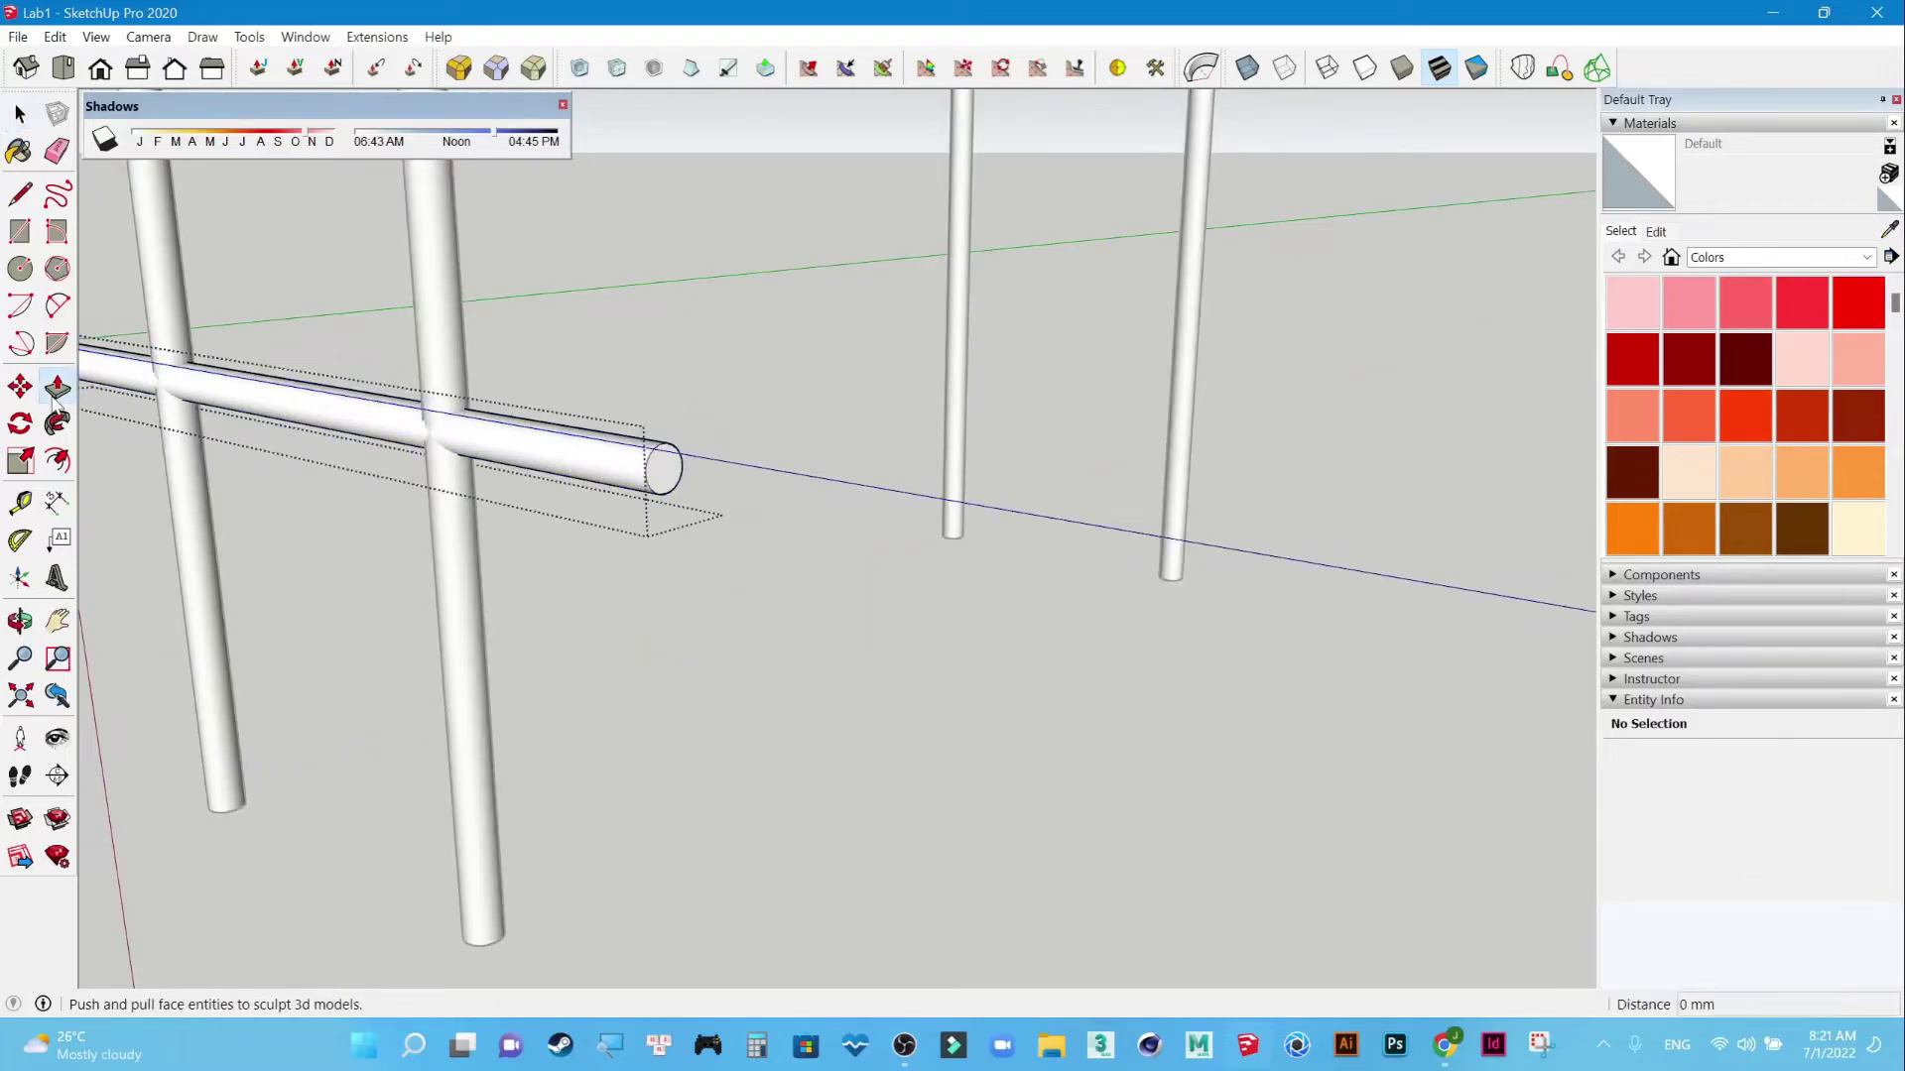
left_click(631, 470)
left_click(429, 442)
mouse_move(429, 441)
middle_mouse_down()
mouse_move(657, 609)
mouse_move(740, 613)
middle_mouse_up()
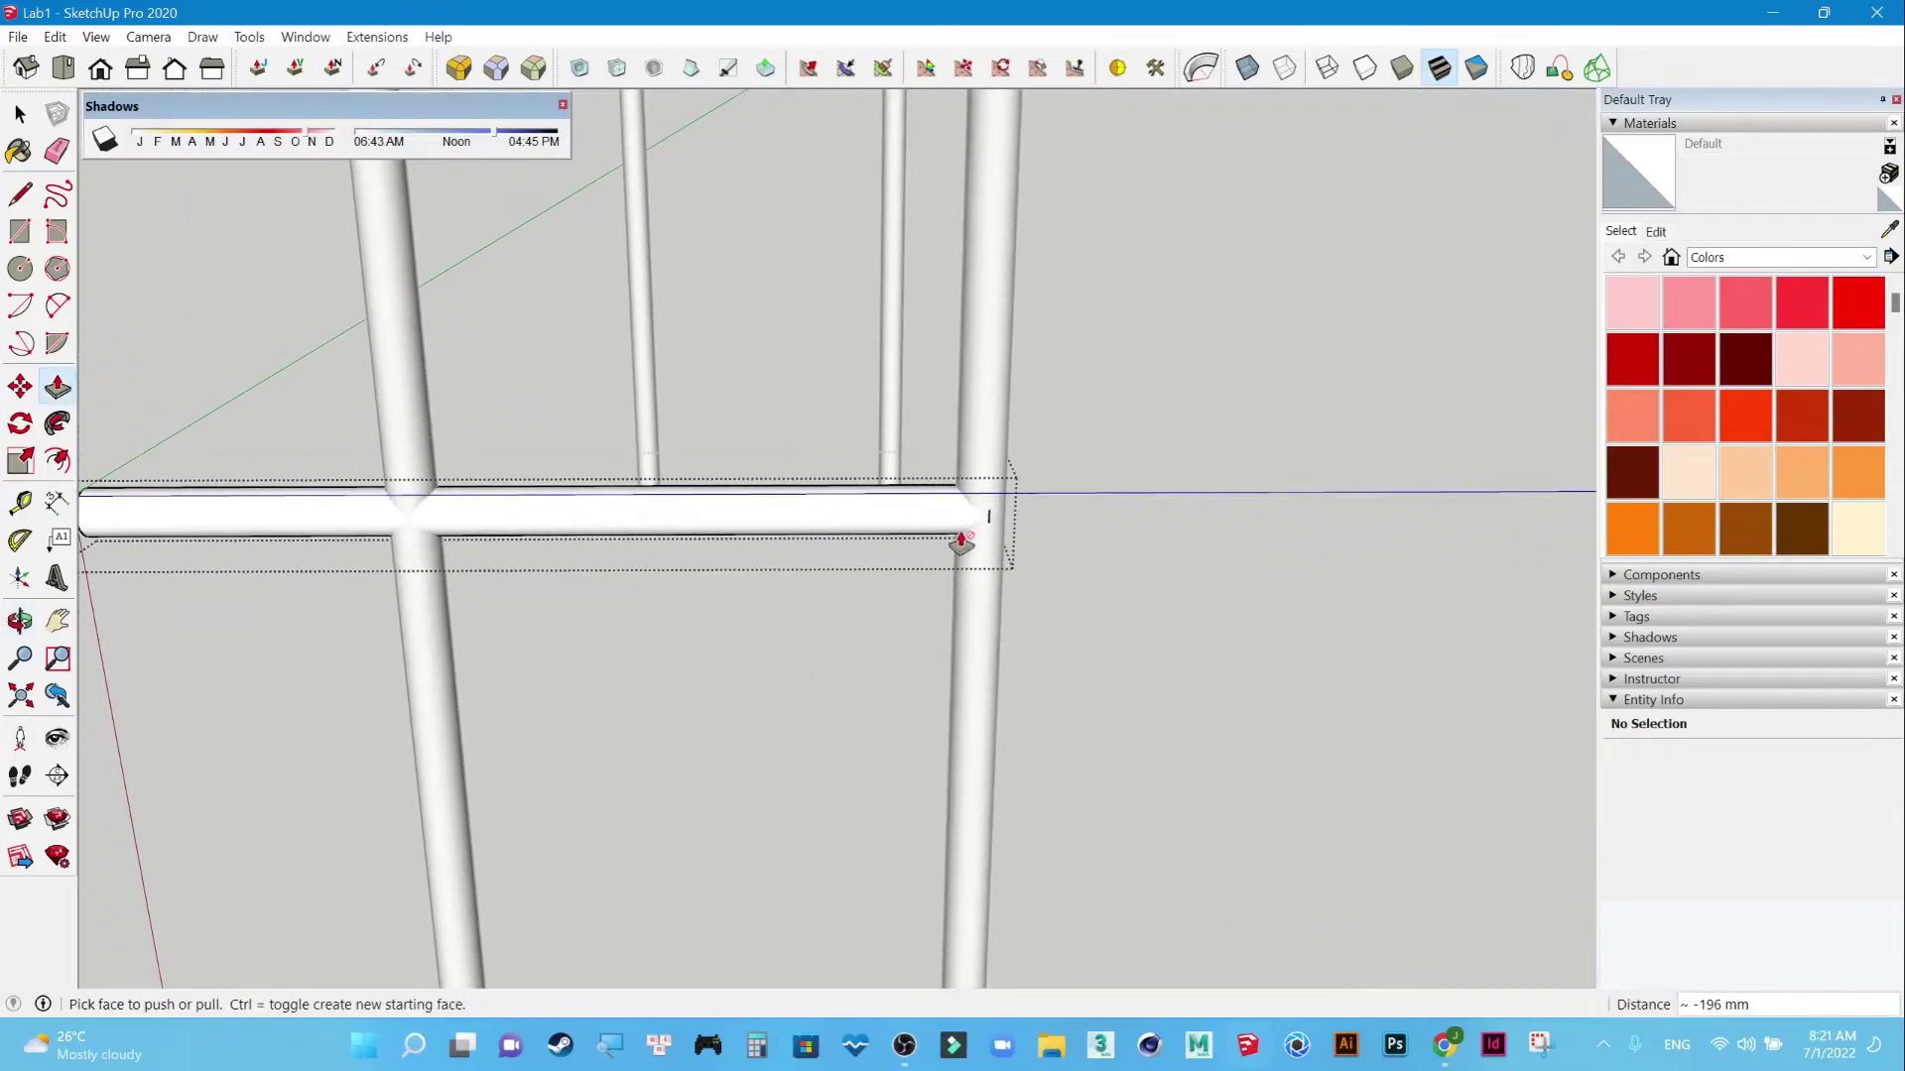
mouse_move(961, 673)
middle_mouse_down()
mouse_move(777, 668)
mouse_move(925, 635)
middle_mouse_up()
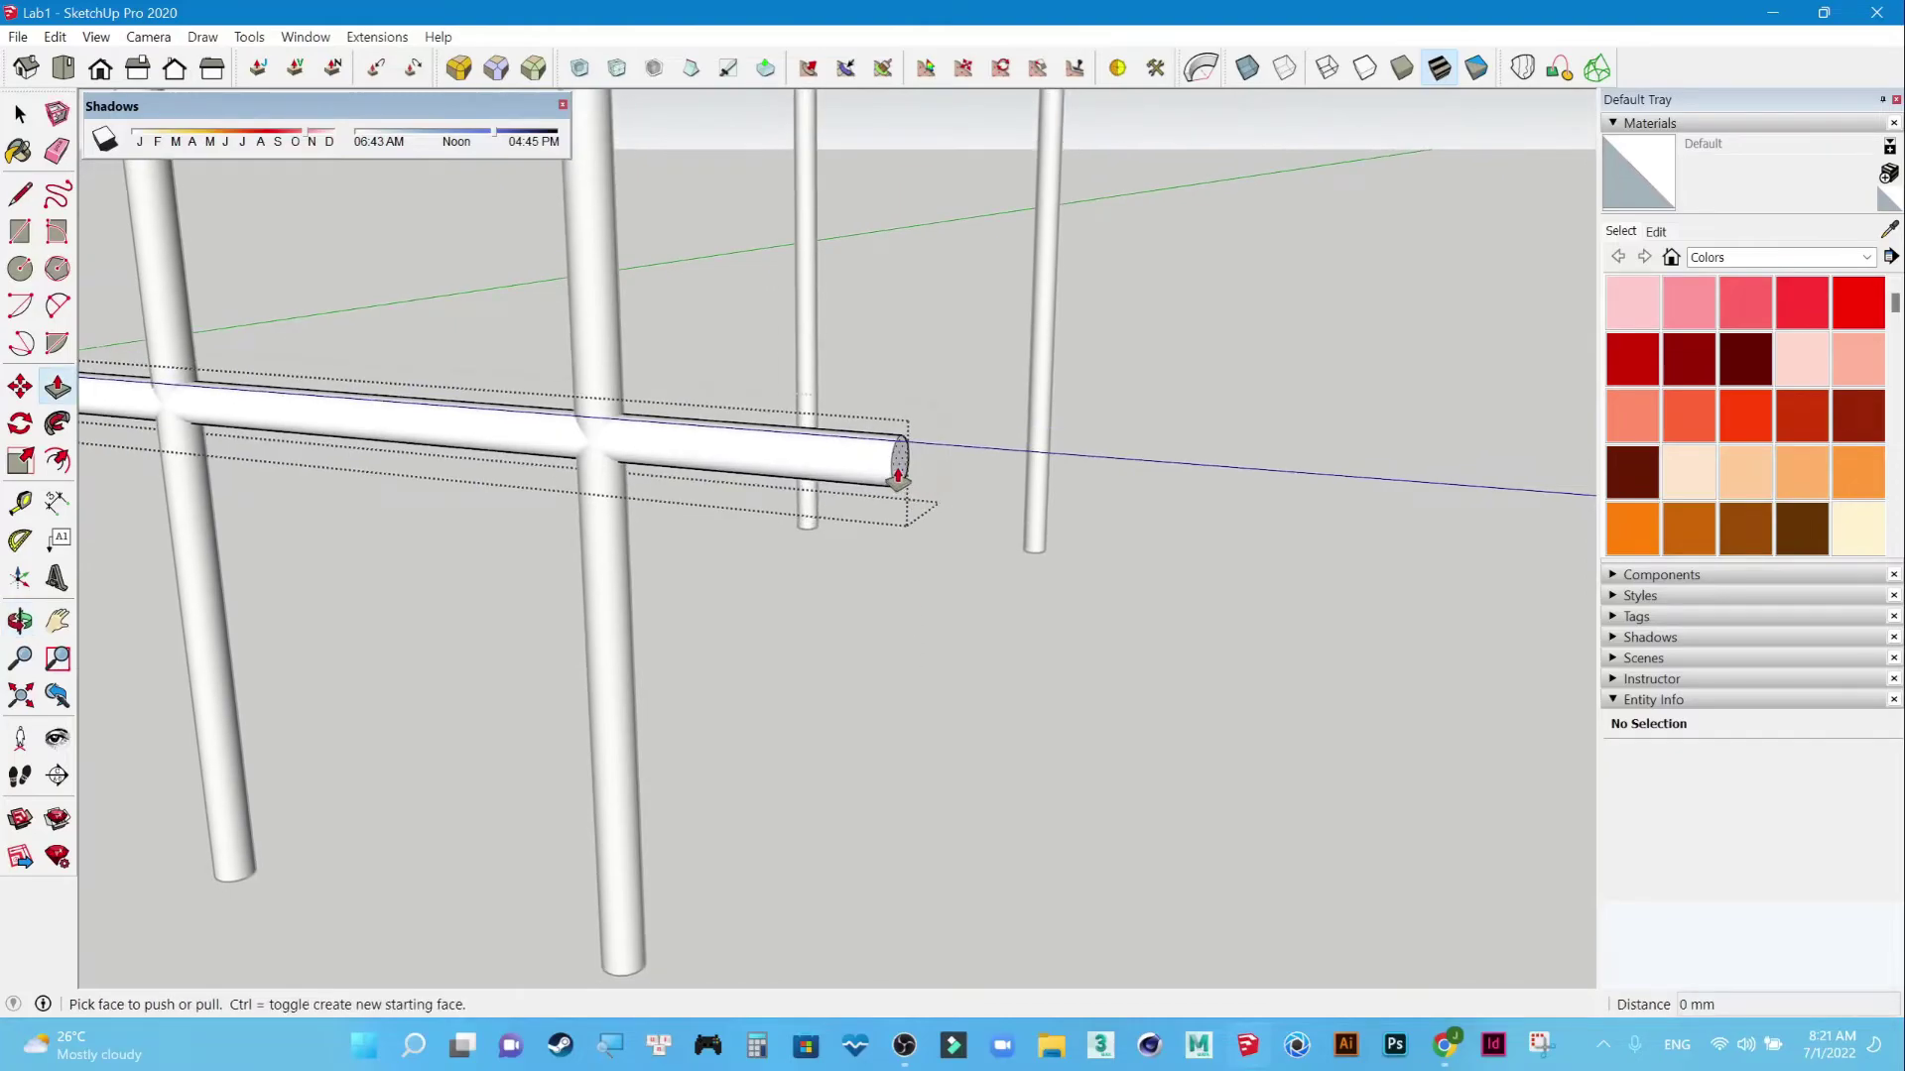
left_click(908, 467)
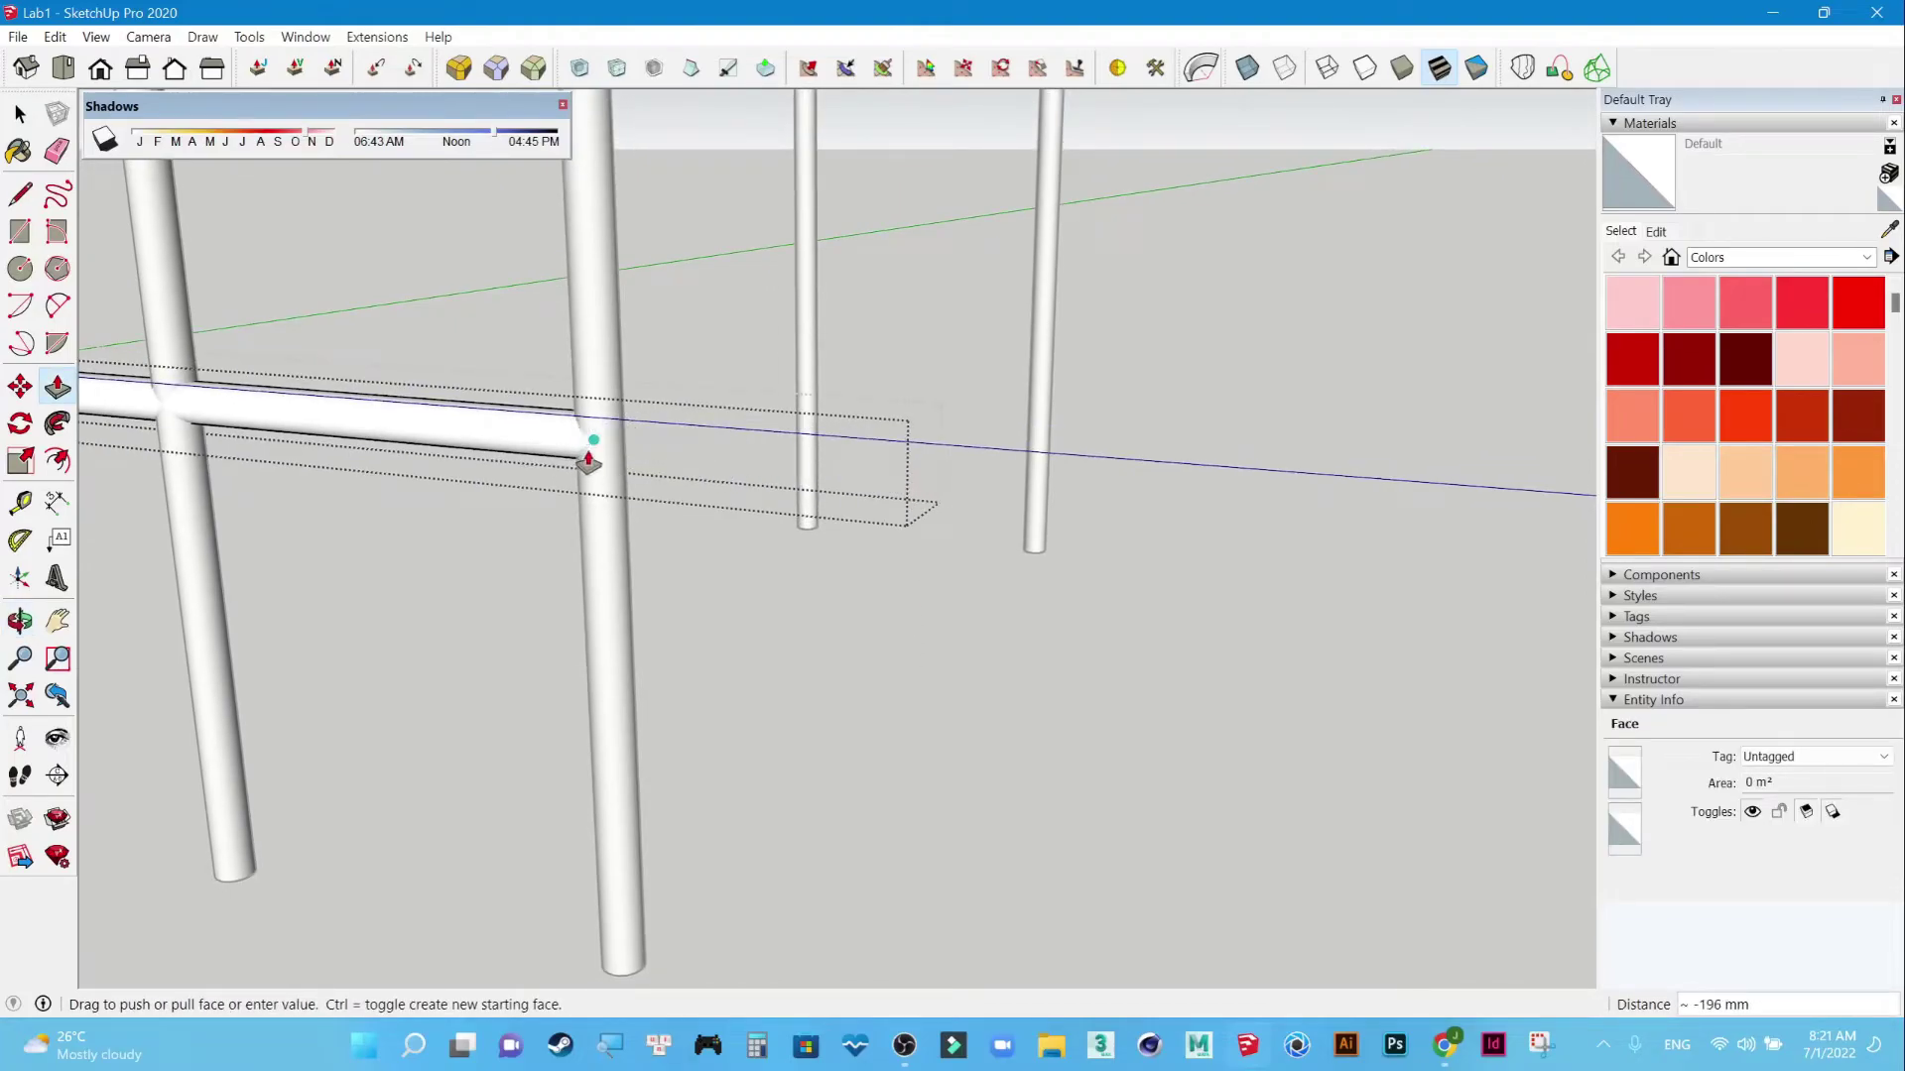
left_click(584, 460)
Push the bar's other end back flush with the opposite leg.
mouse_move(583, 460)
middle_mouse_down()
mouse_move(566, 650)
mouse_move(982, 608)
mouse_move(883, 573)
middle_mouse_up()
left_click(851, 536)
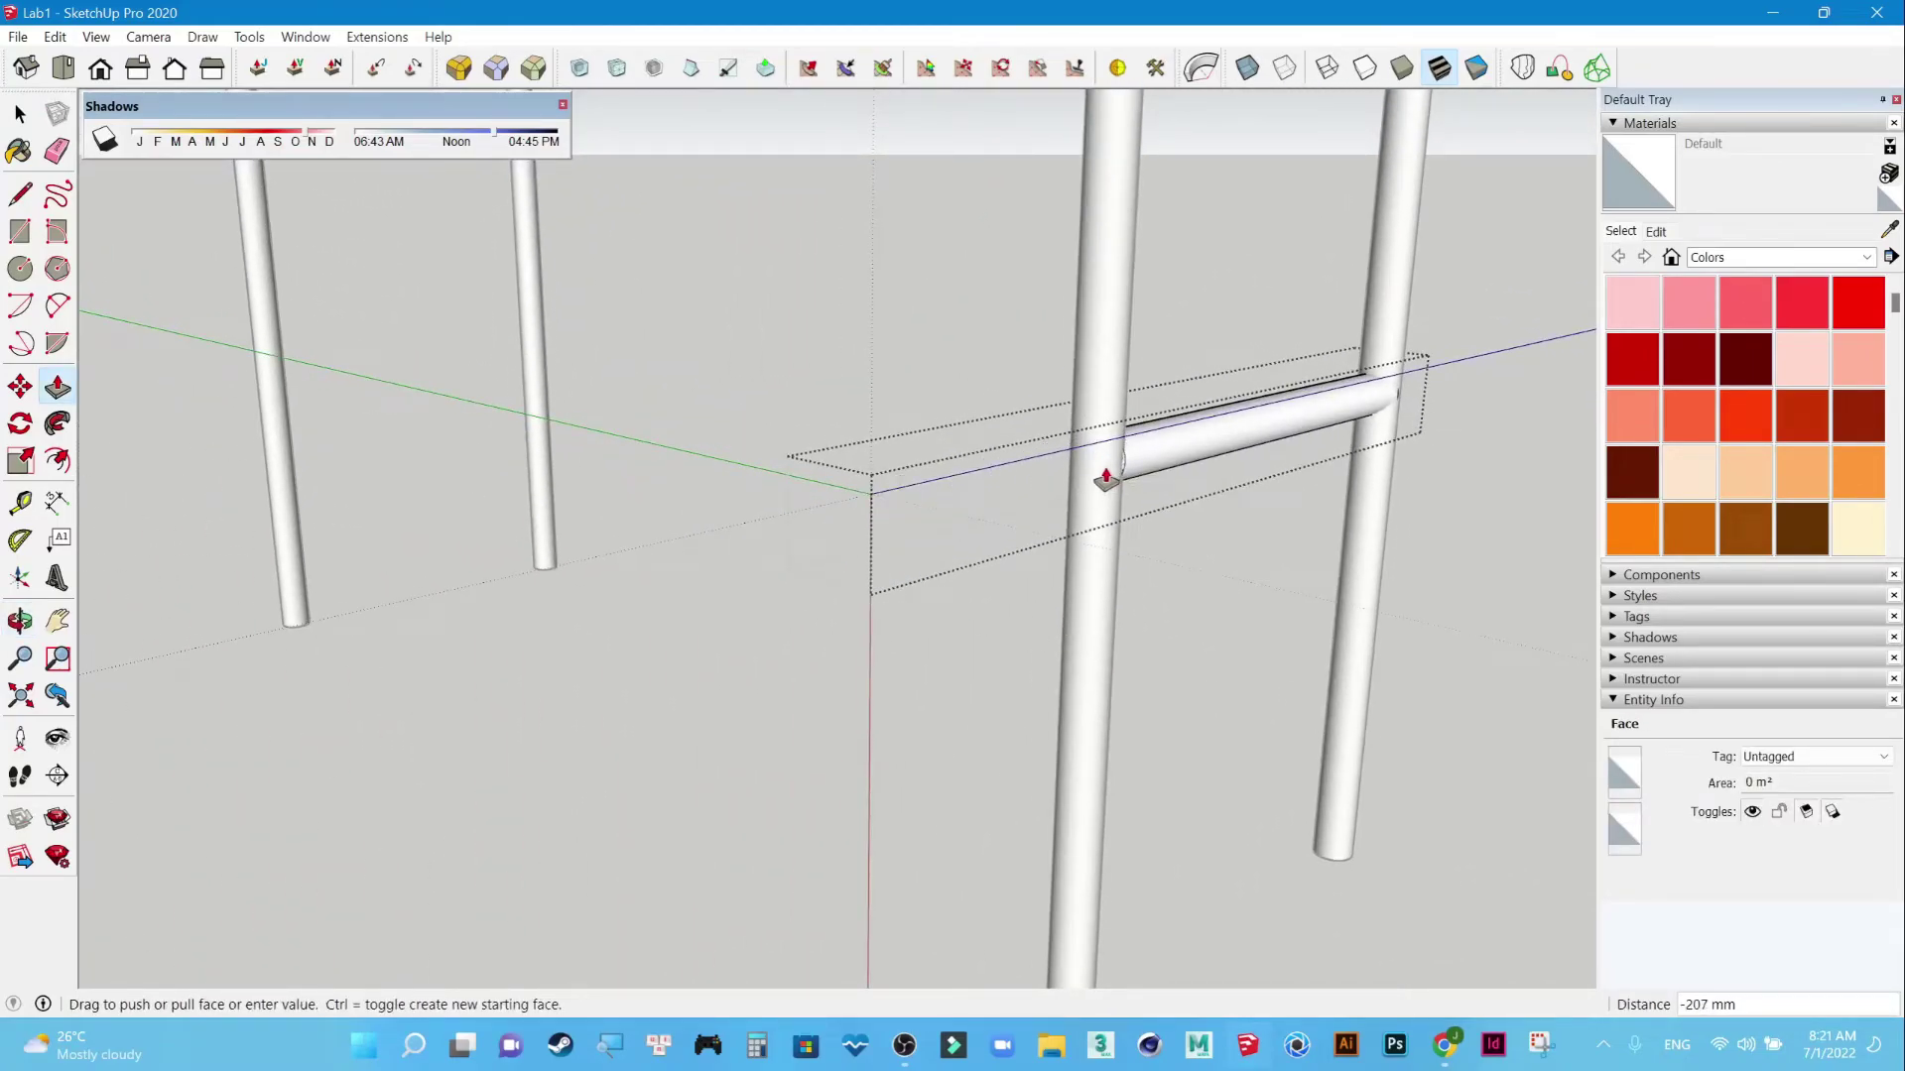
mouse_move(1102, 480)
middle_mouse_down()
mouse_move(650, 493)
mouse_move(824, 531)
middle_mouse_up()
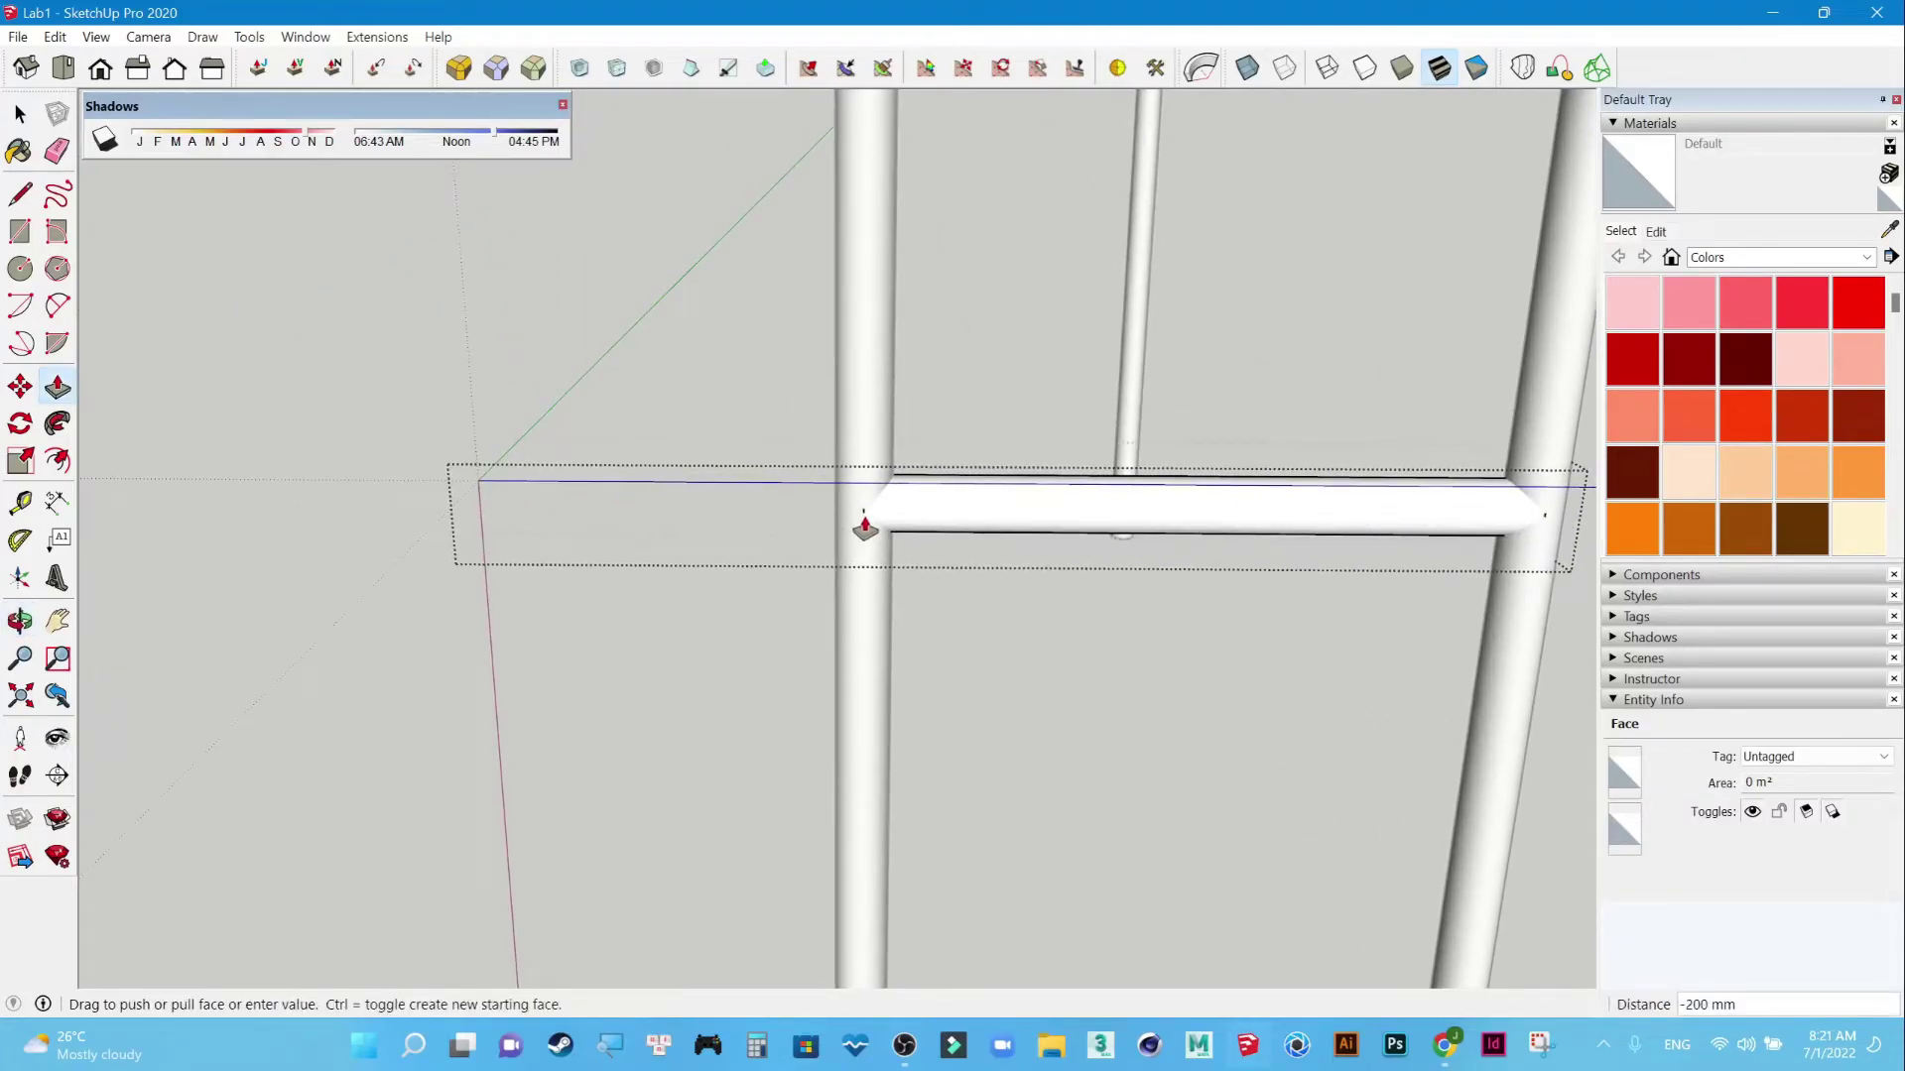
left_click(864, 526)
key("space")
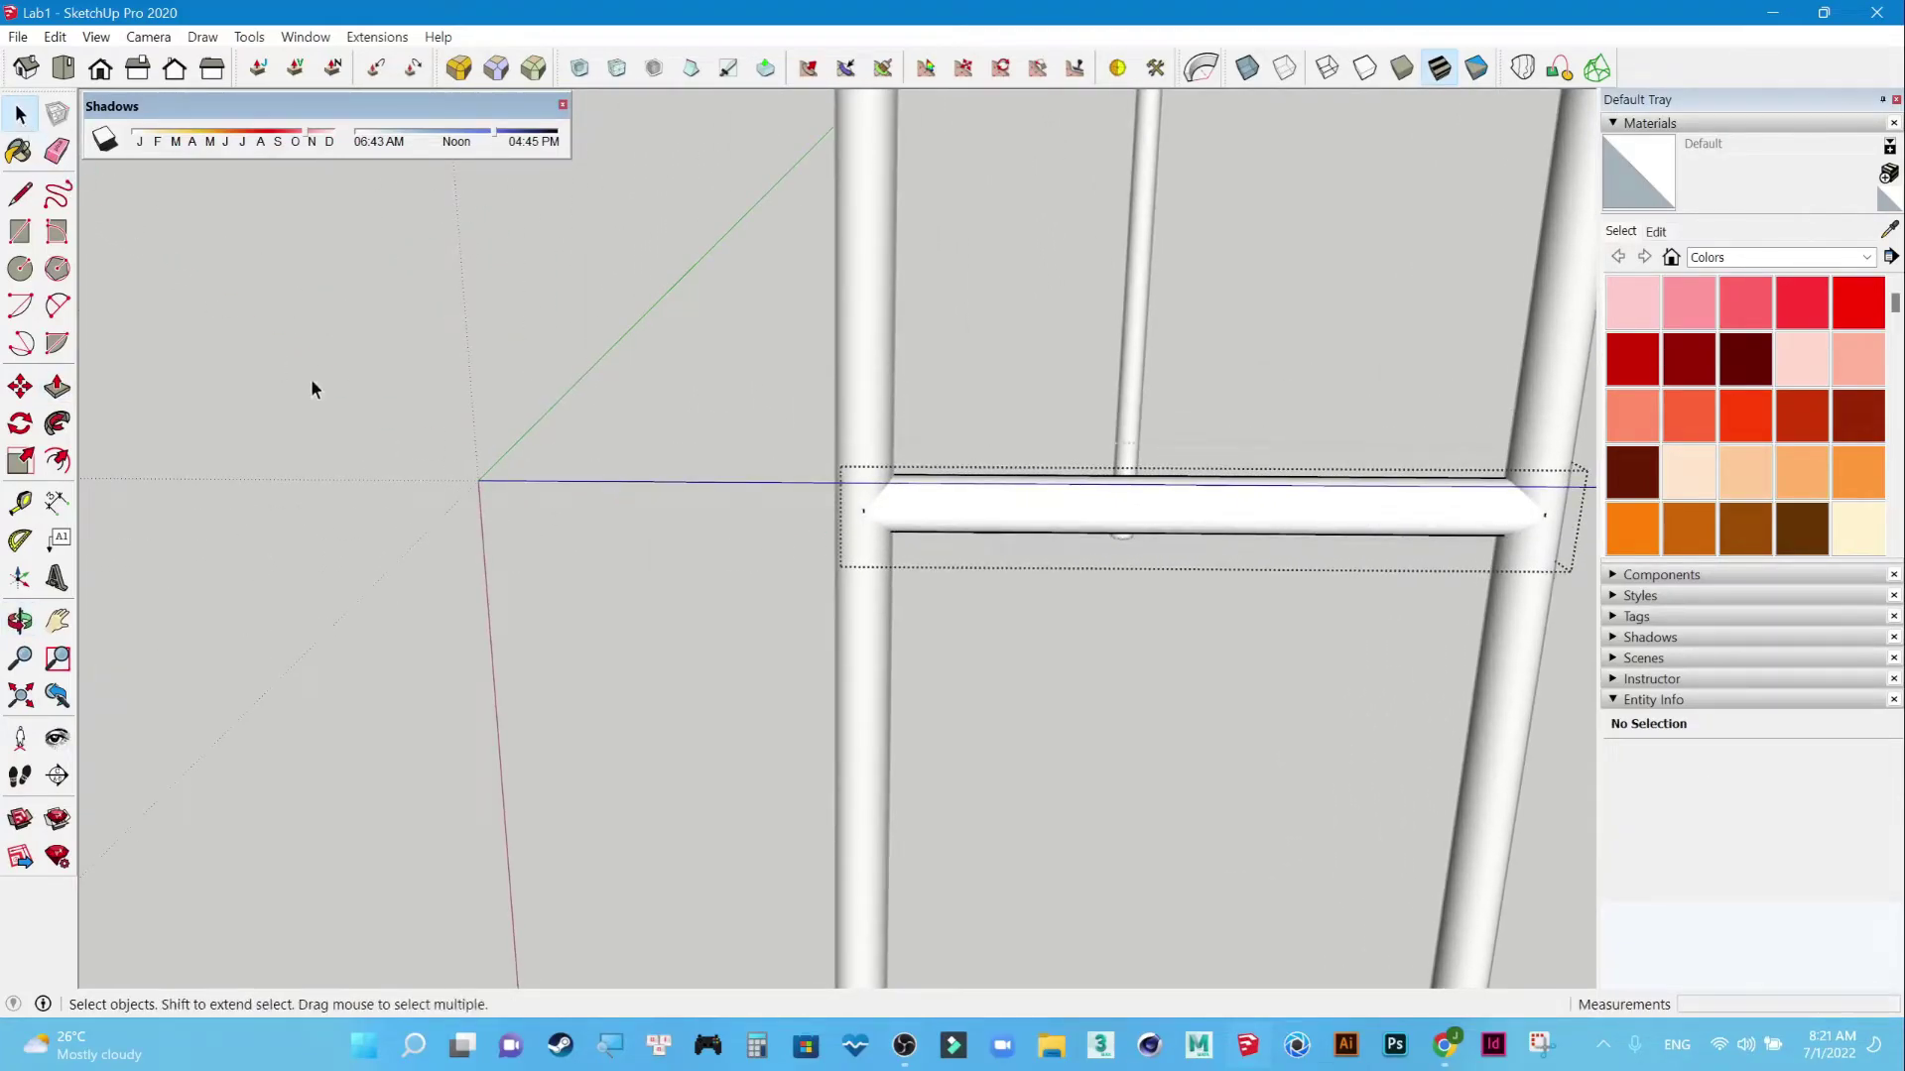
scroll(325, 416, "down", 1)
scroll(330, 421, "down", 1)
mouse_move(318, 387)
middle_mouse_down()
mouse_move(982, 625)
mouse_move(379, 619)
mouse_move(225, 531)
mouse_move(875, 556)
middle_mouse_up()
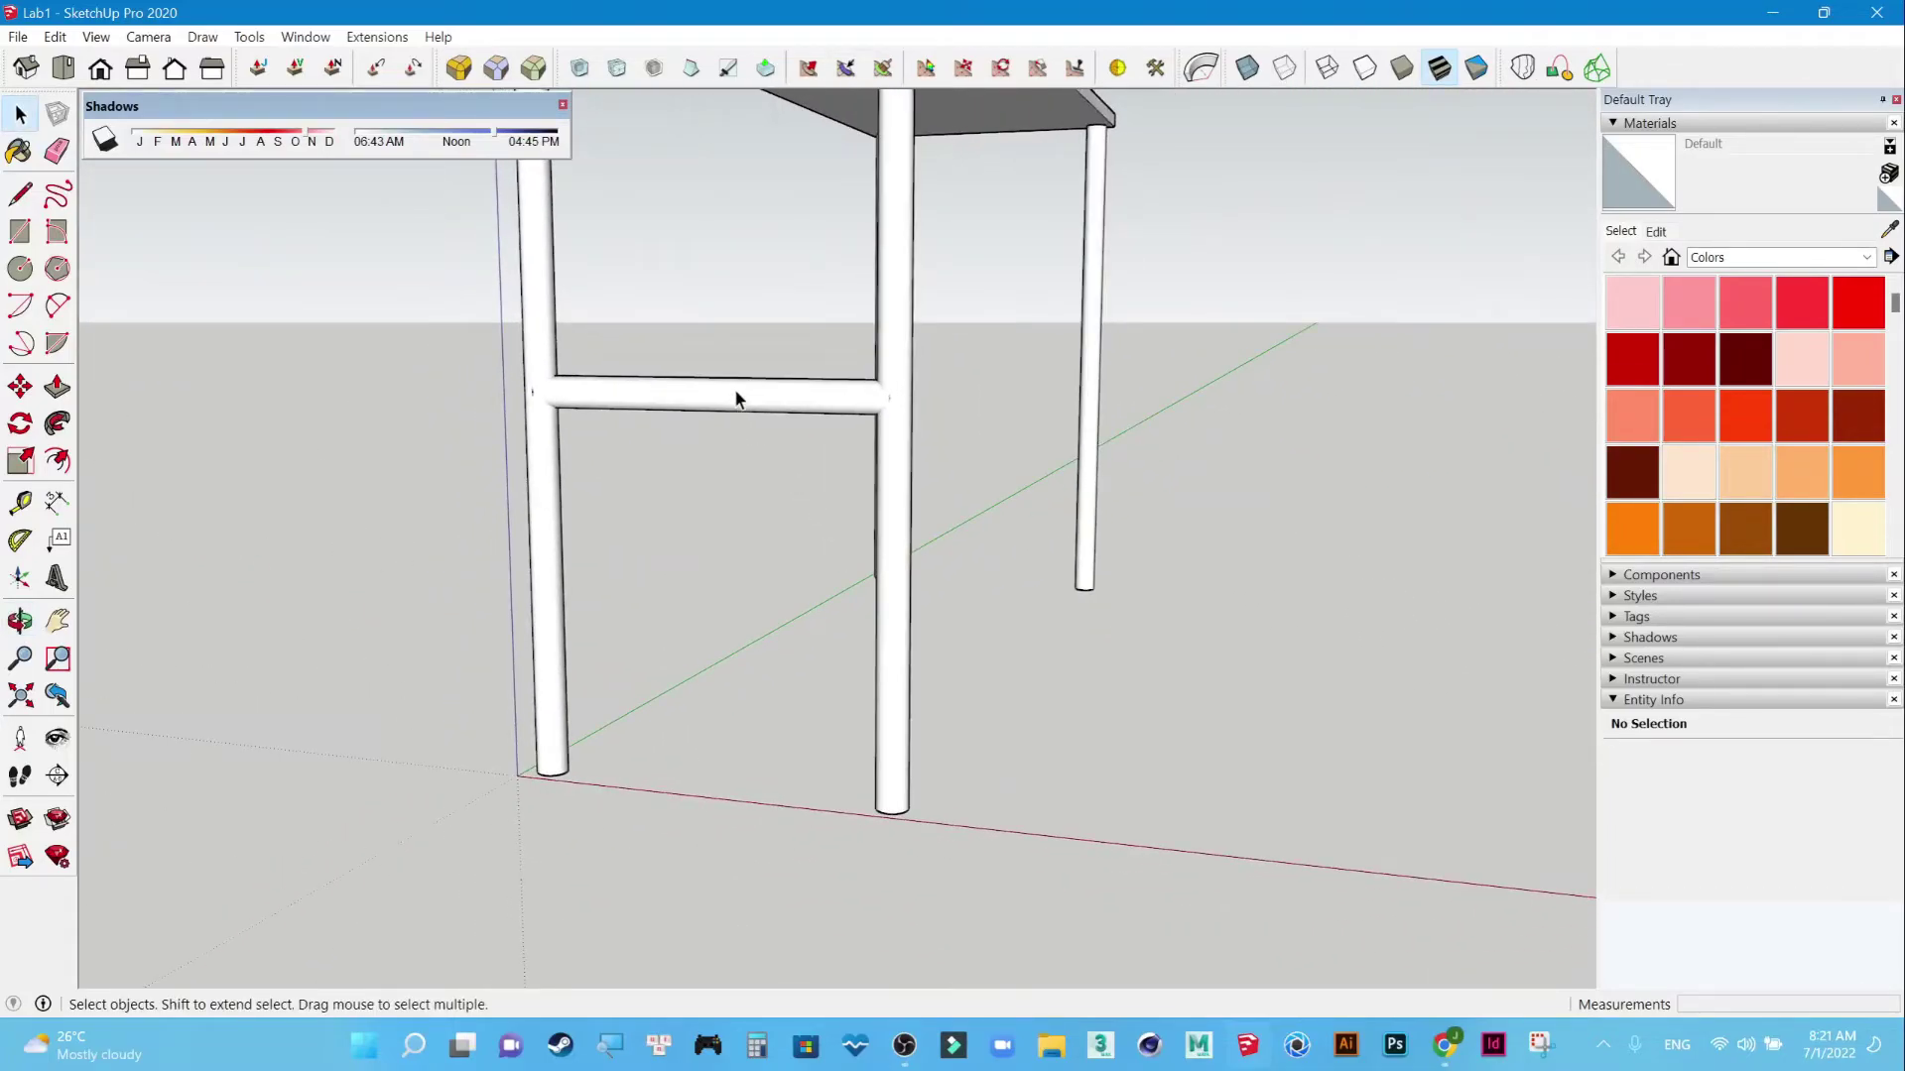
In a parallel-projection front view, pick up the crossbar with Move to lower it.
left_click(149, 36)
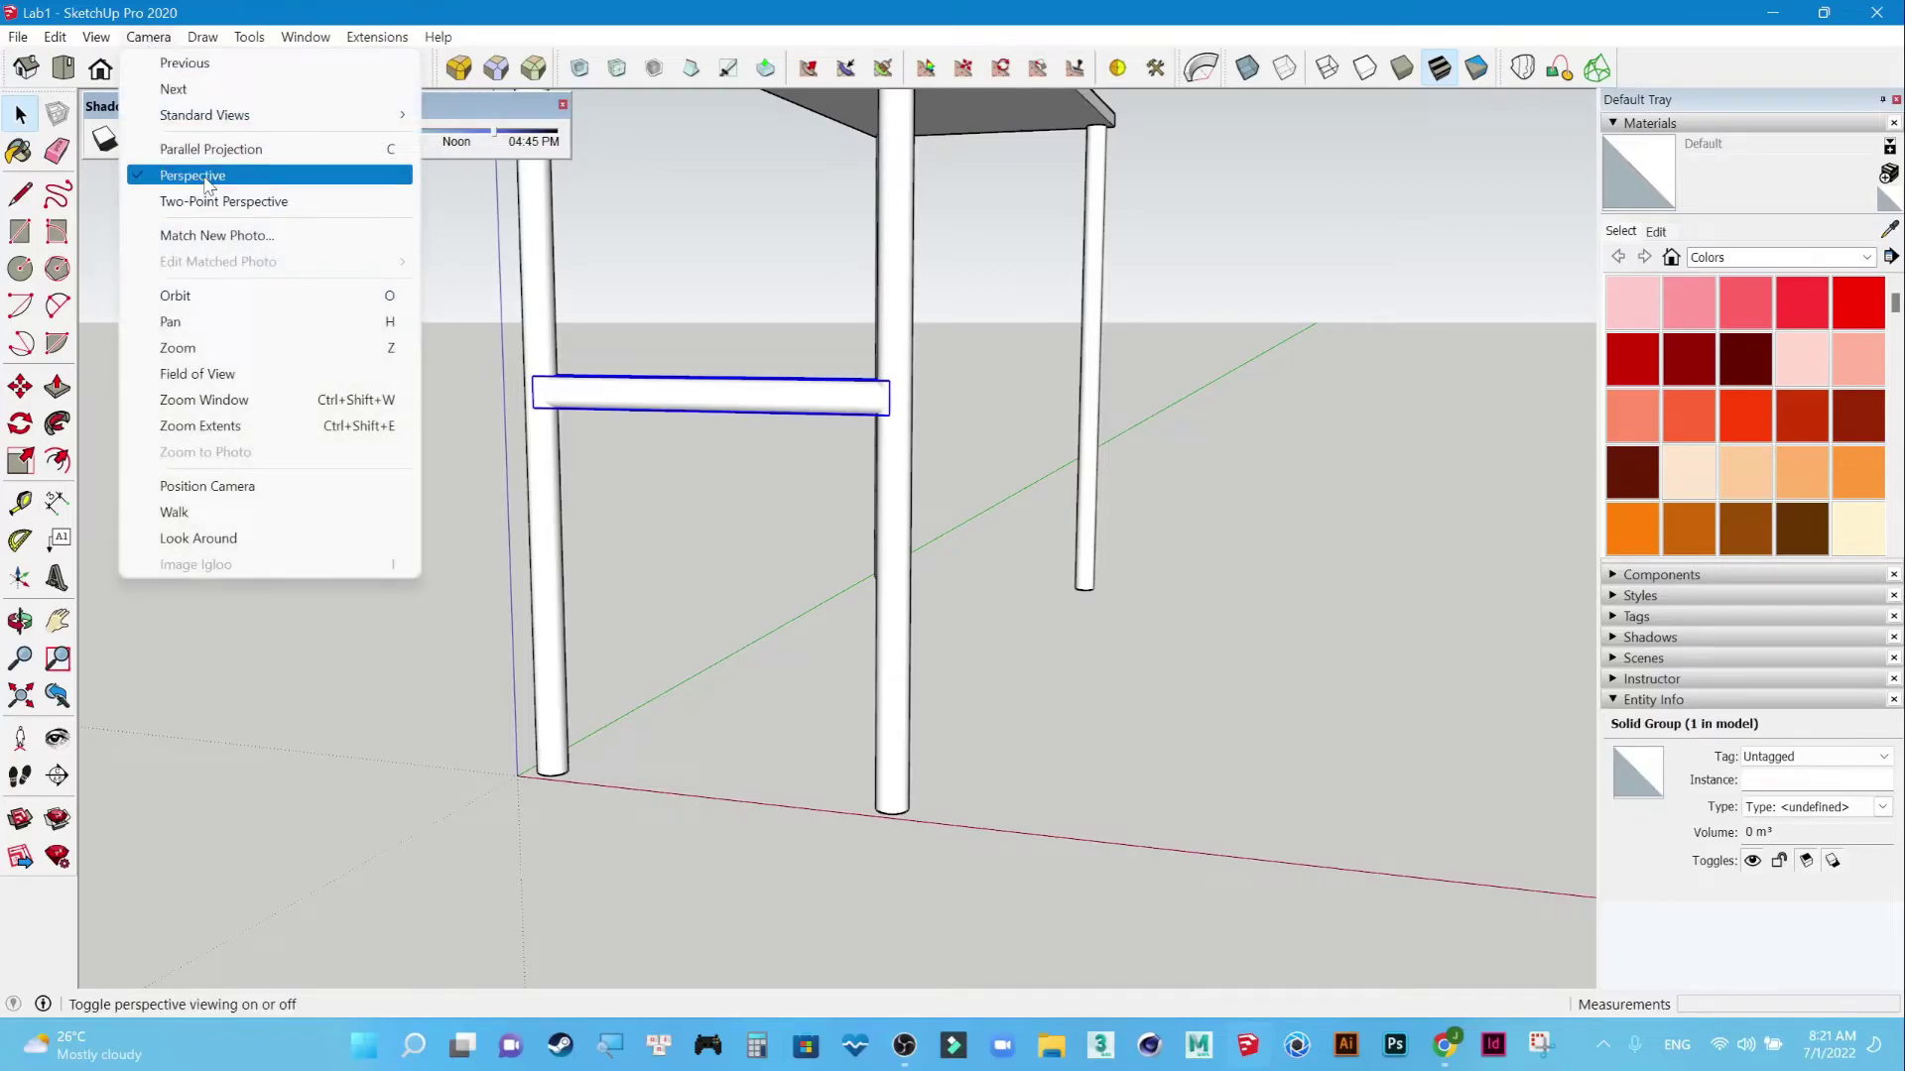
left_click(192, 176)
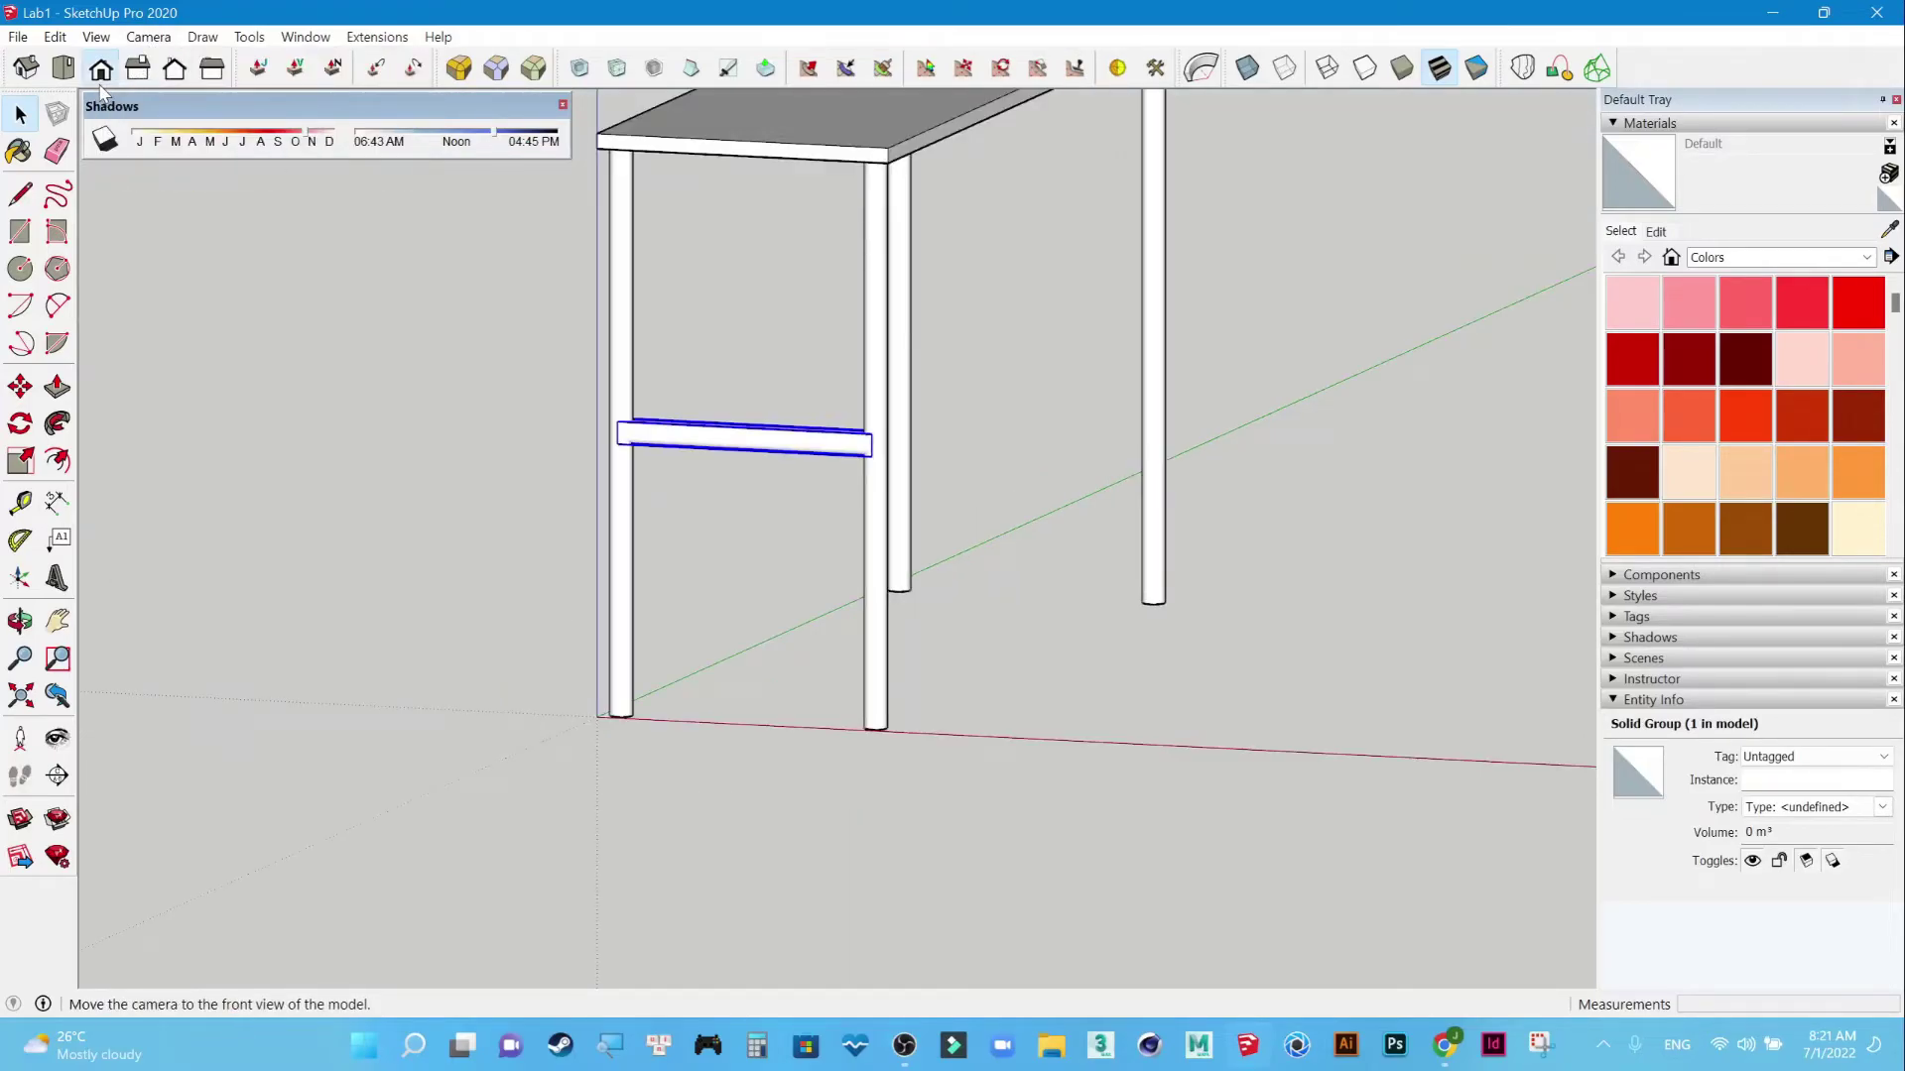
left_click(101, 85)
key("m")
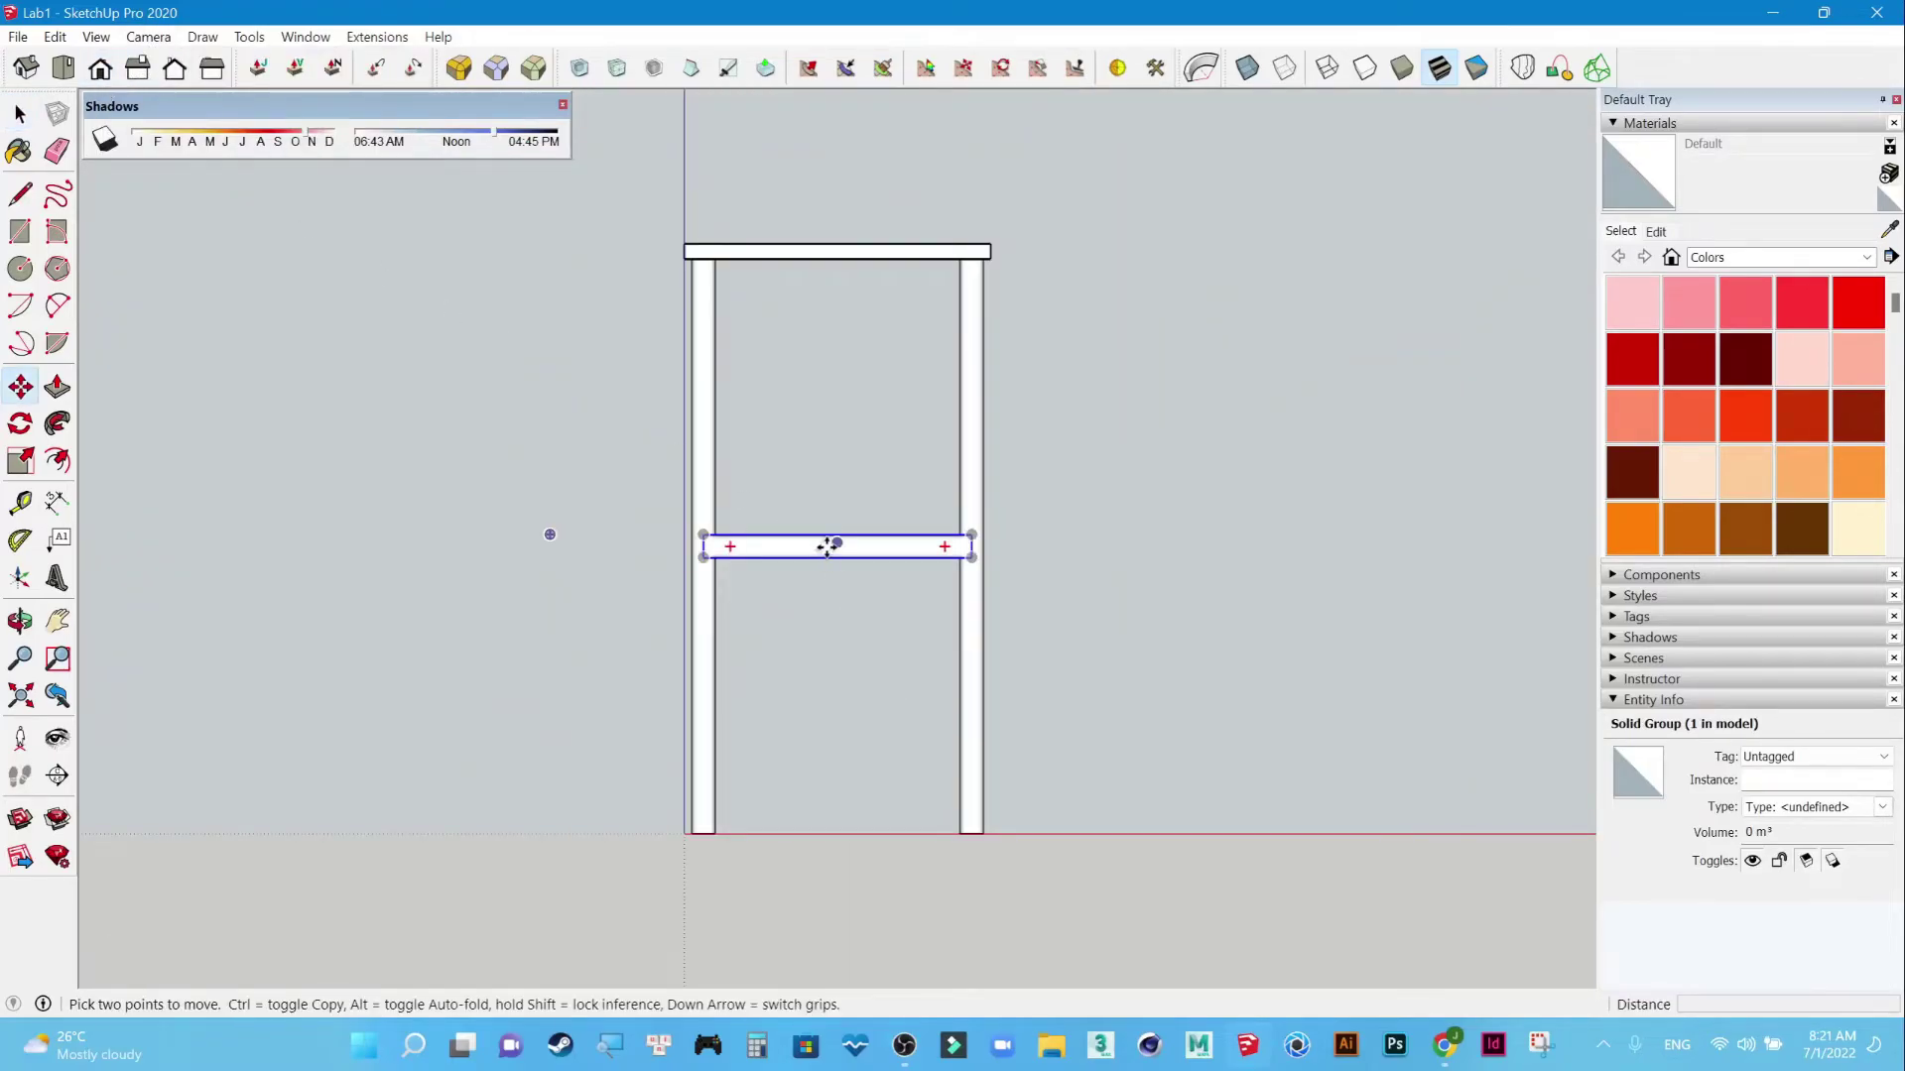
left_click(837, 544)
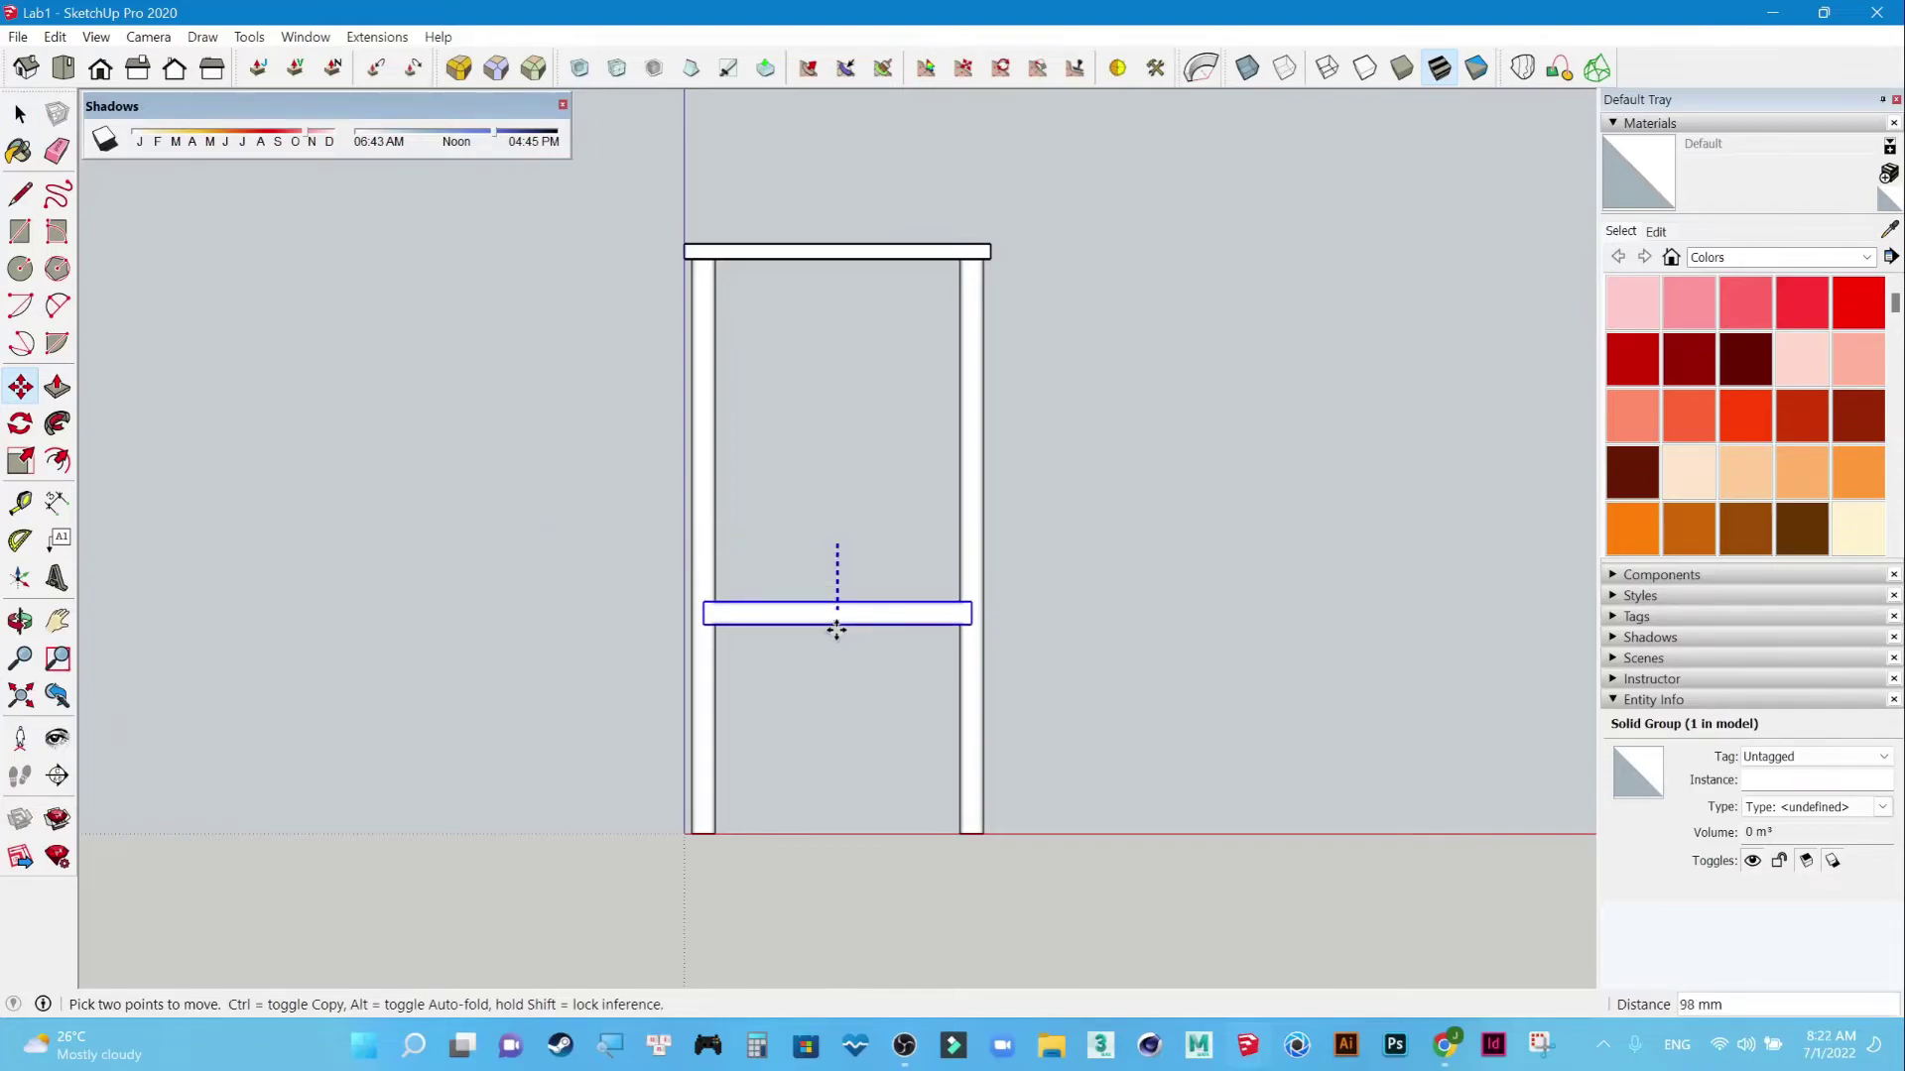
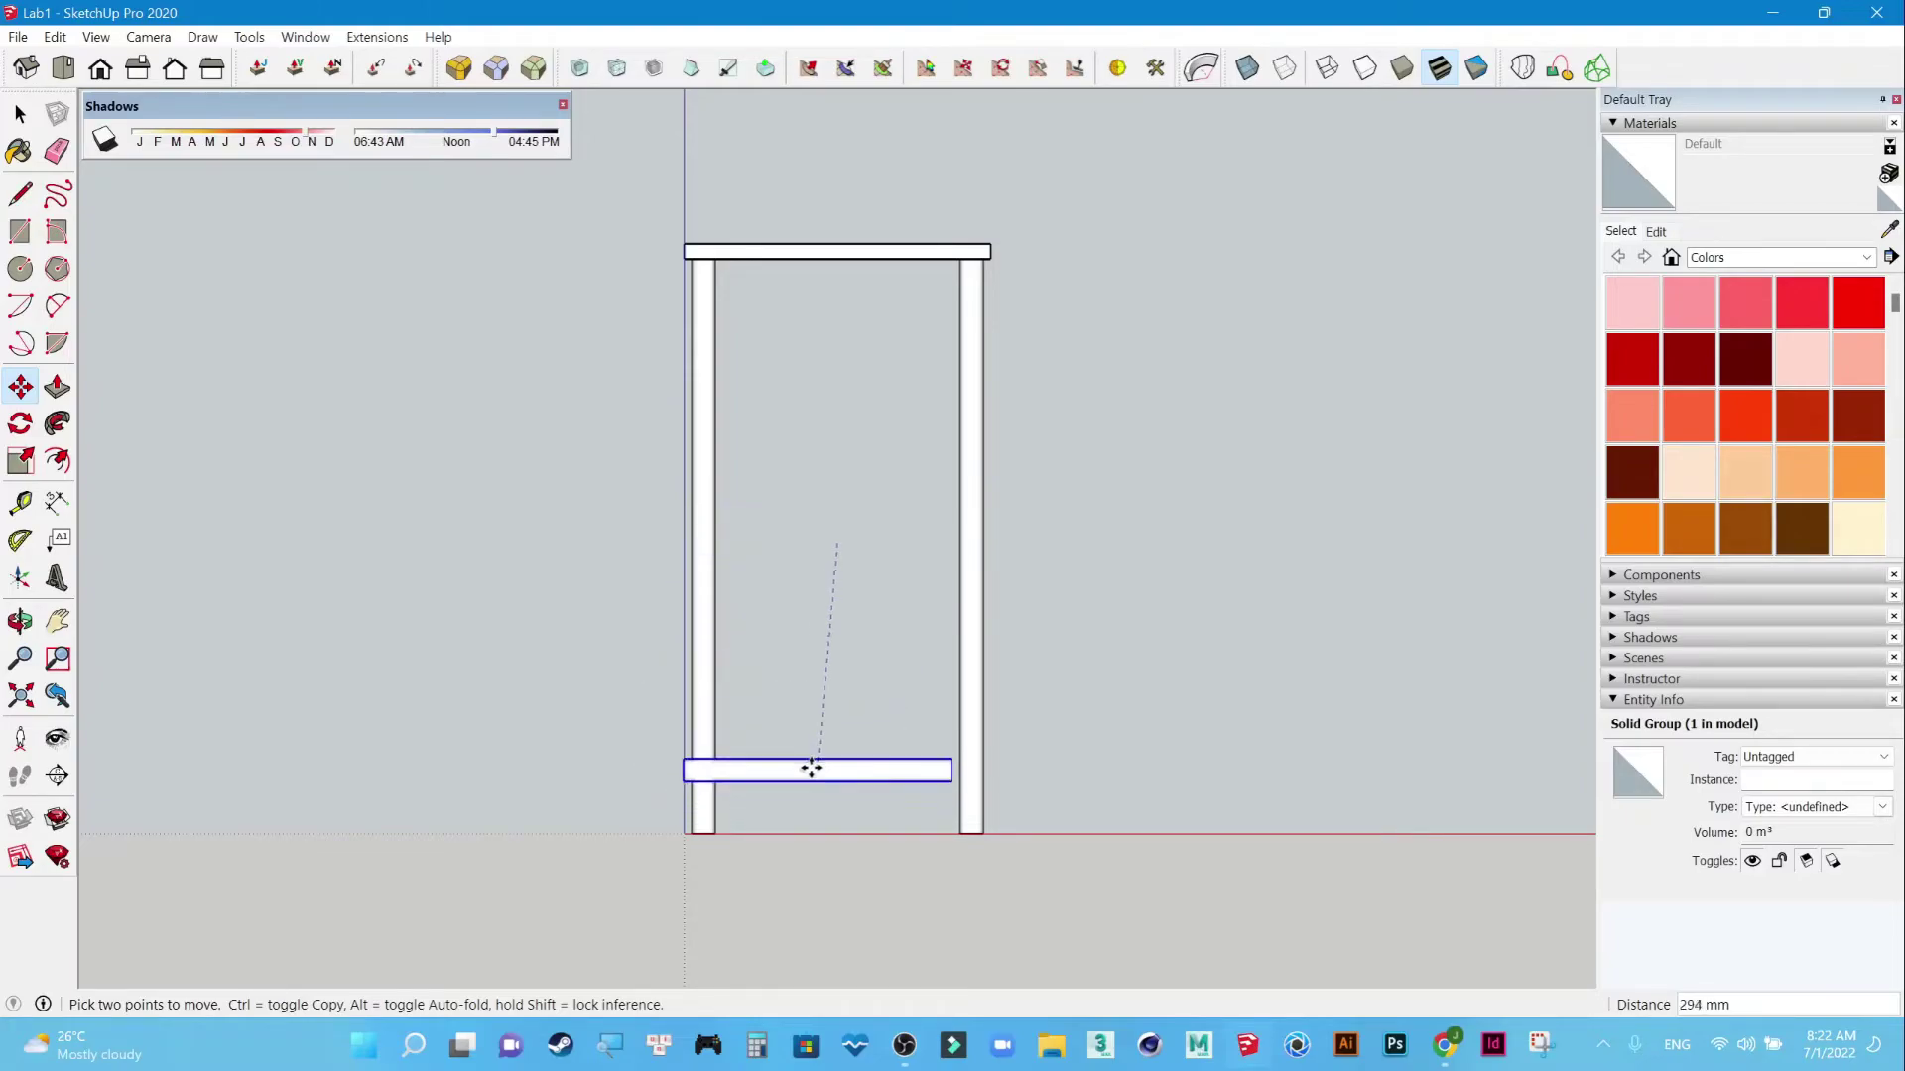
In Front view, lower the side crossbar 250 mm between the legs.
left_click(781, 765)
key("o")
mouse_move(1208, 684)
left_mouse_down()
mouse_move(467, 809)
mouse_move(931, 706)
left_mouse_up()
key("m")
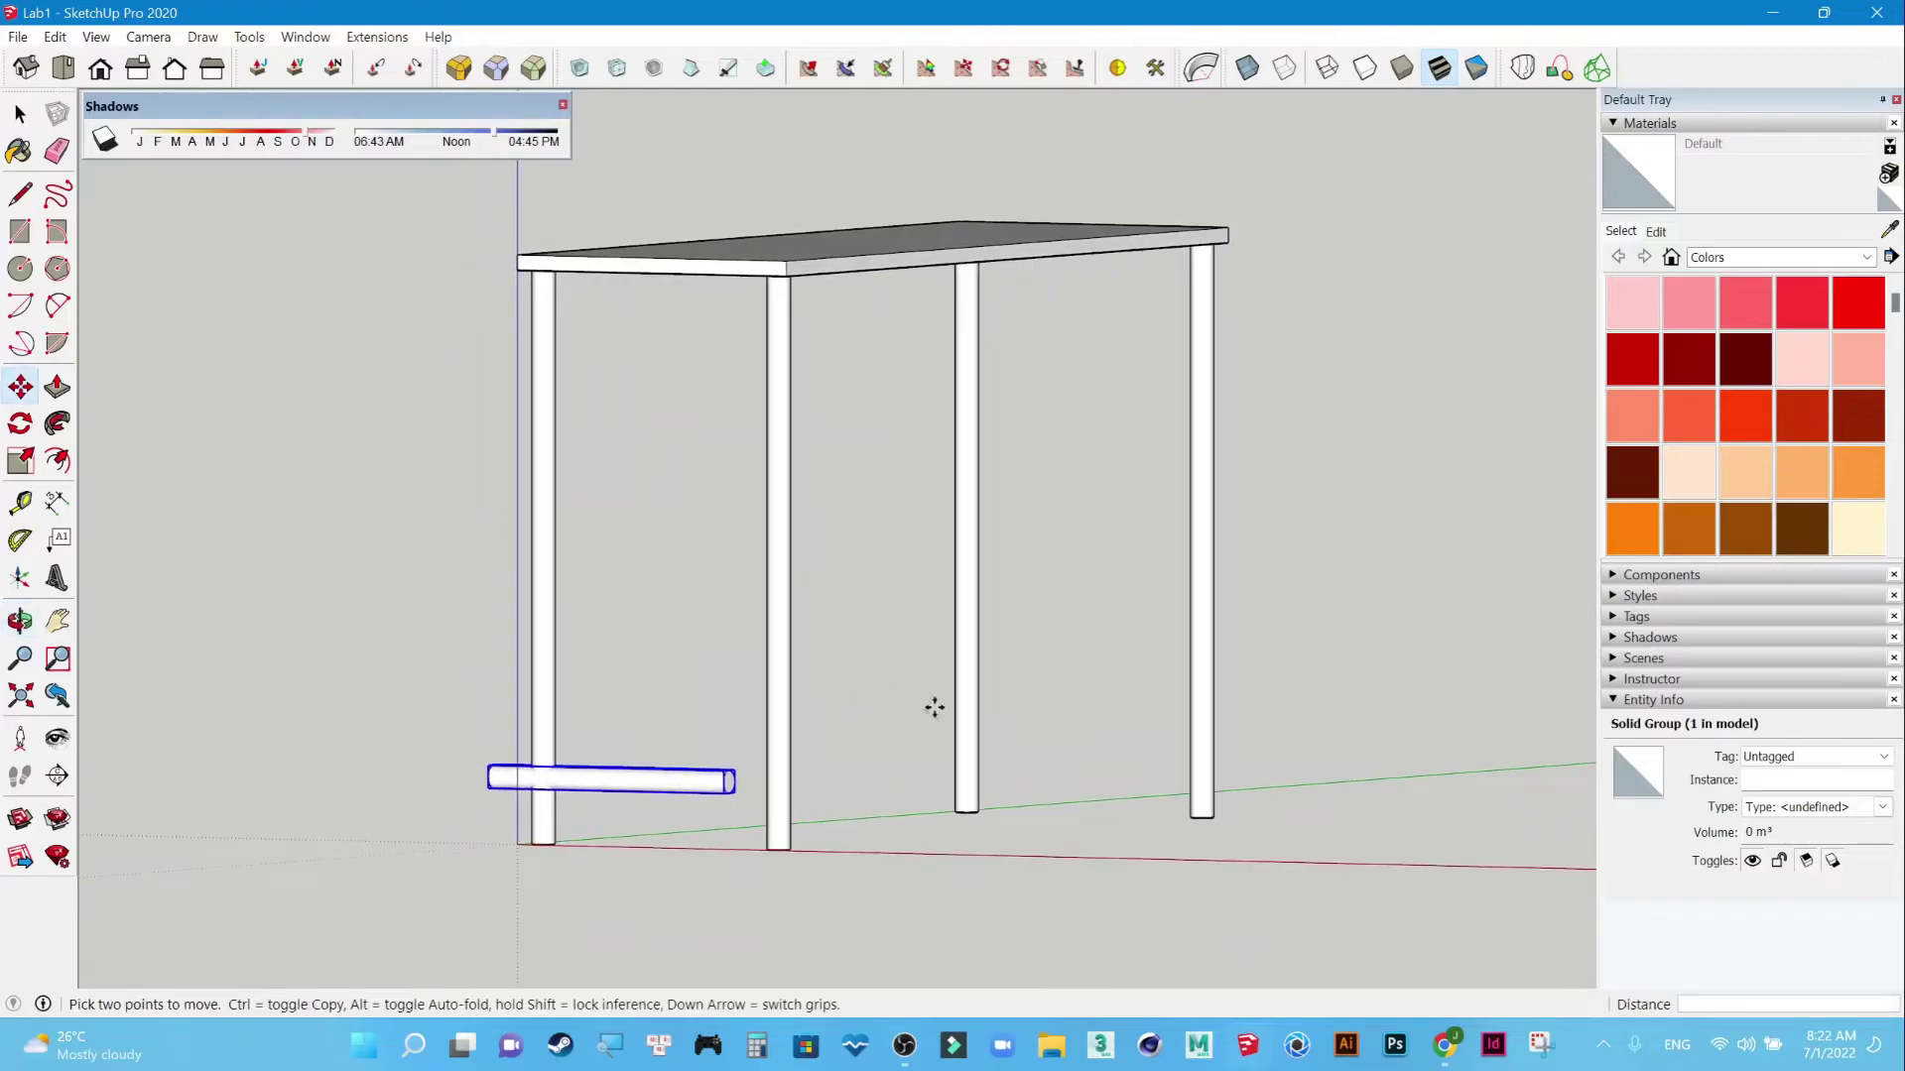
key("ctrl+z")
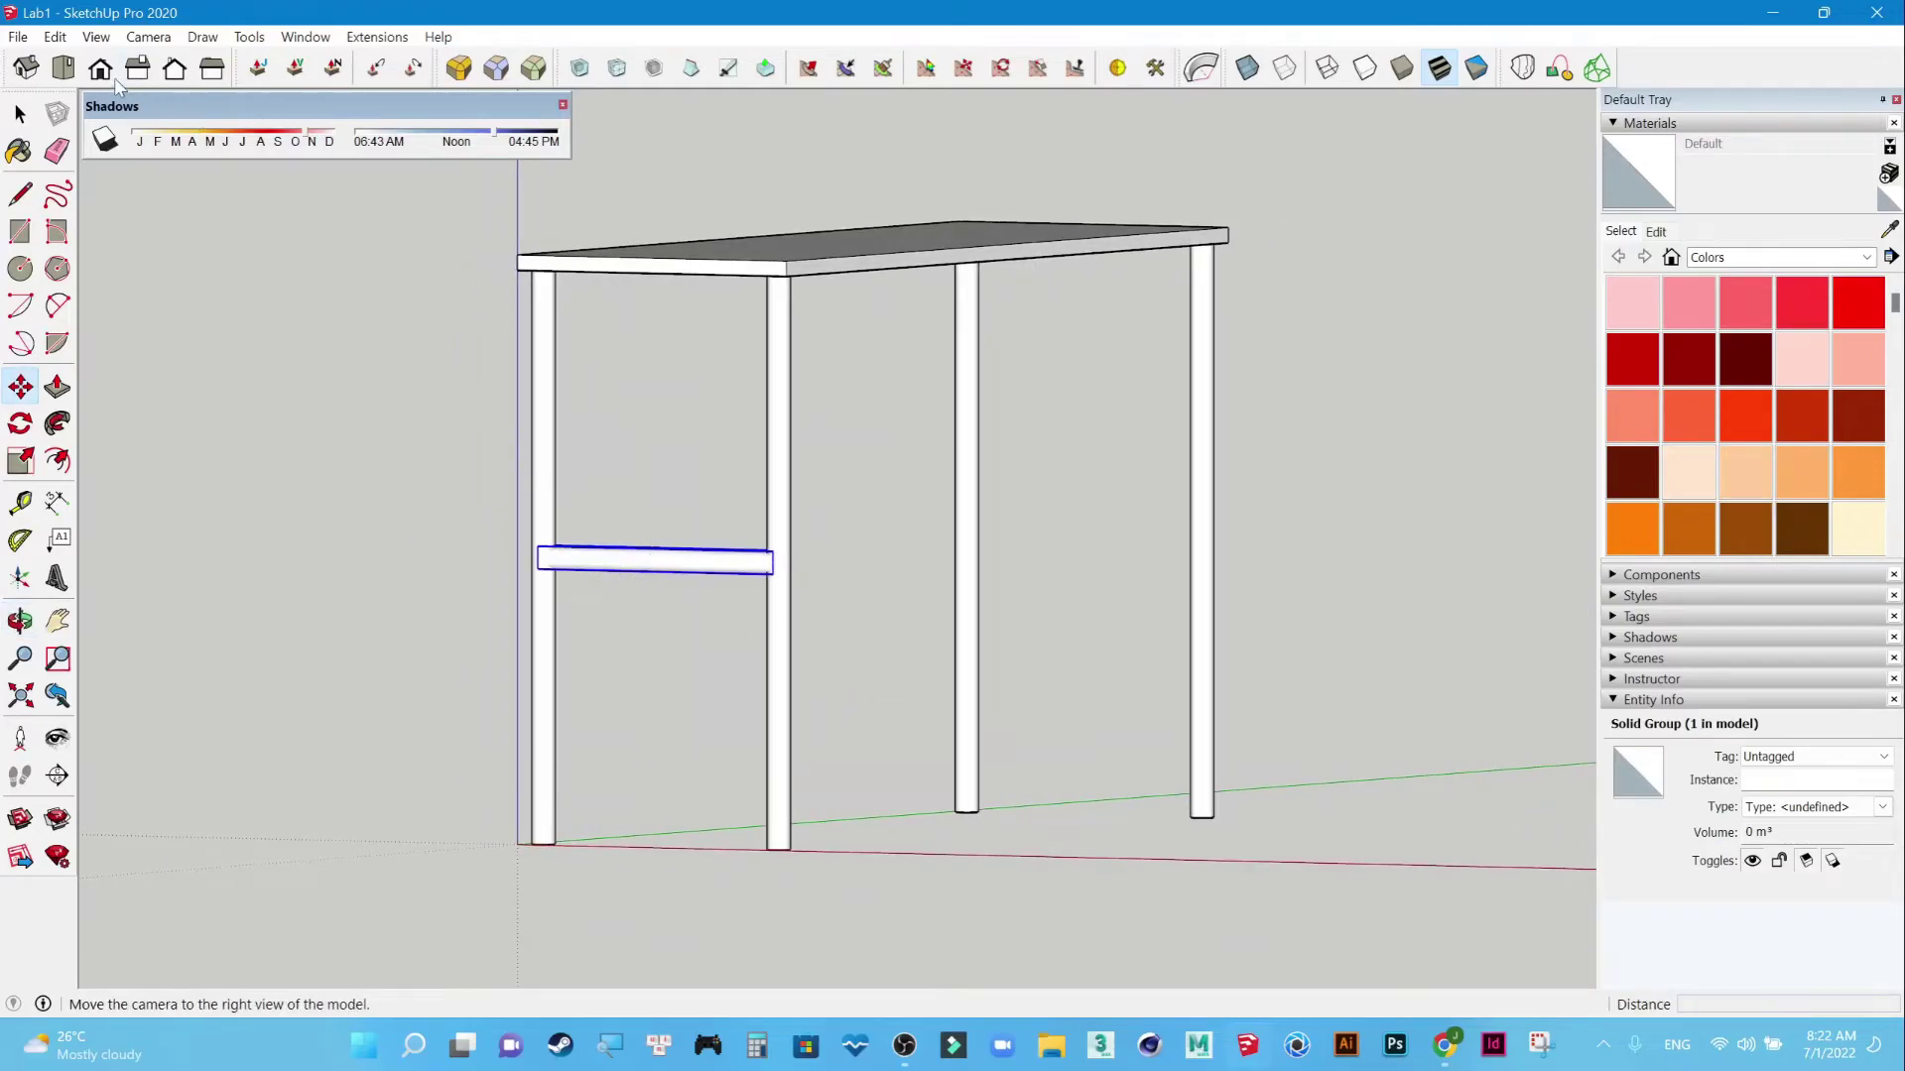
left_click(100, 67)
scroll(889, 661, "up", 1)
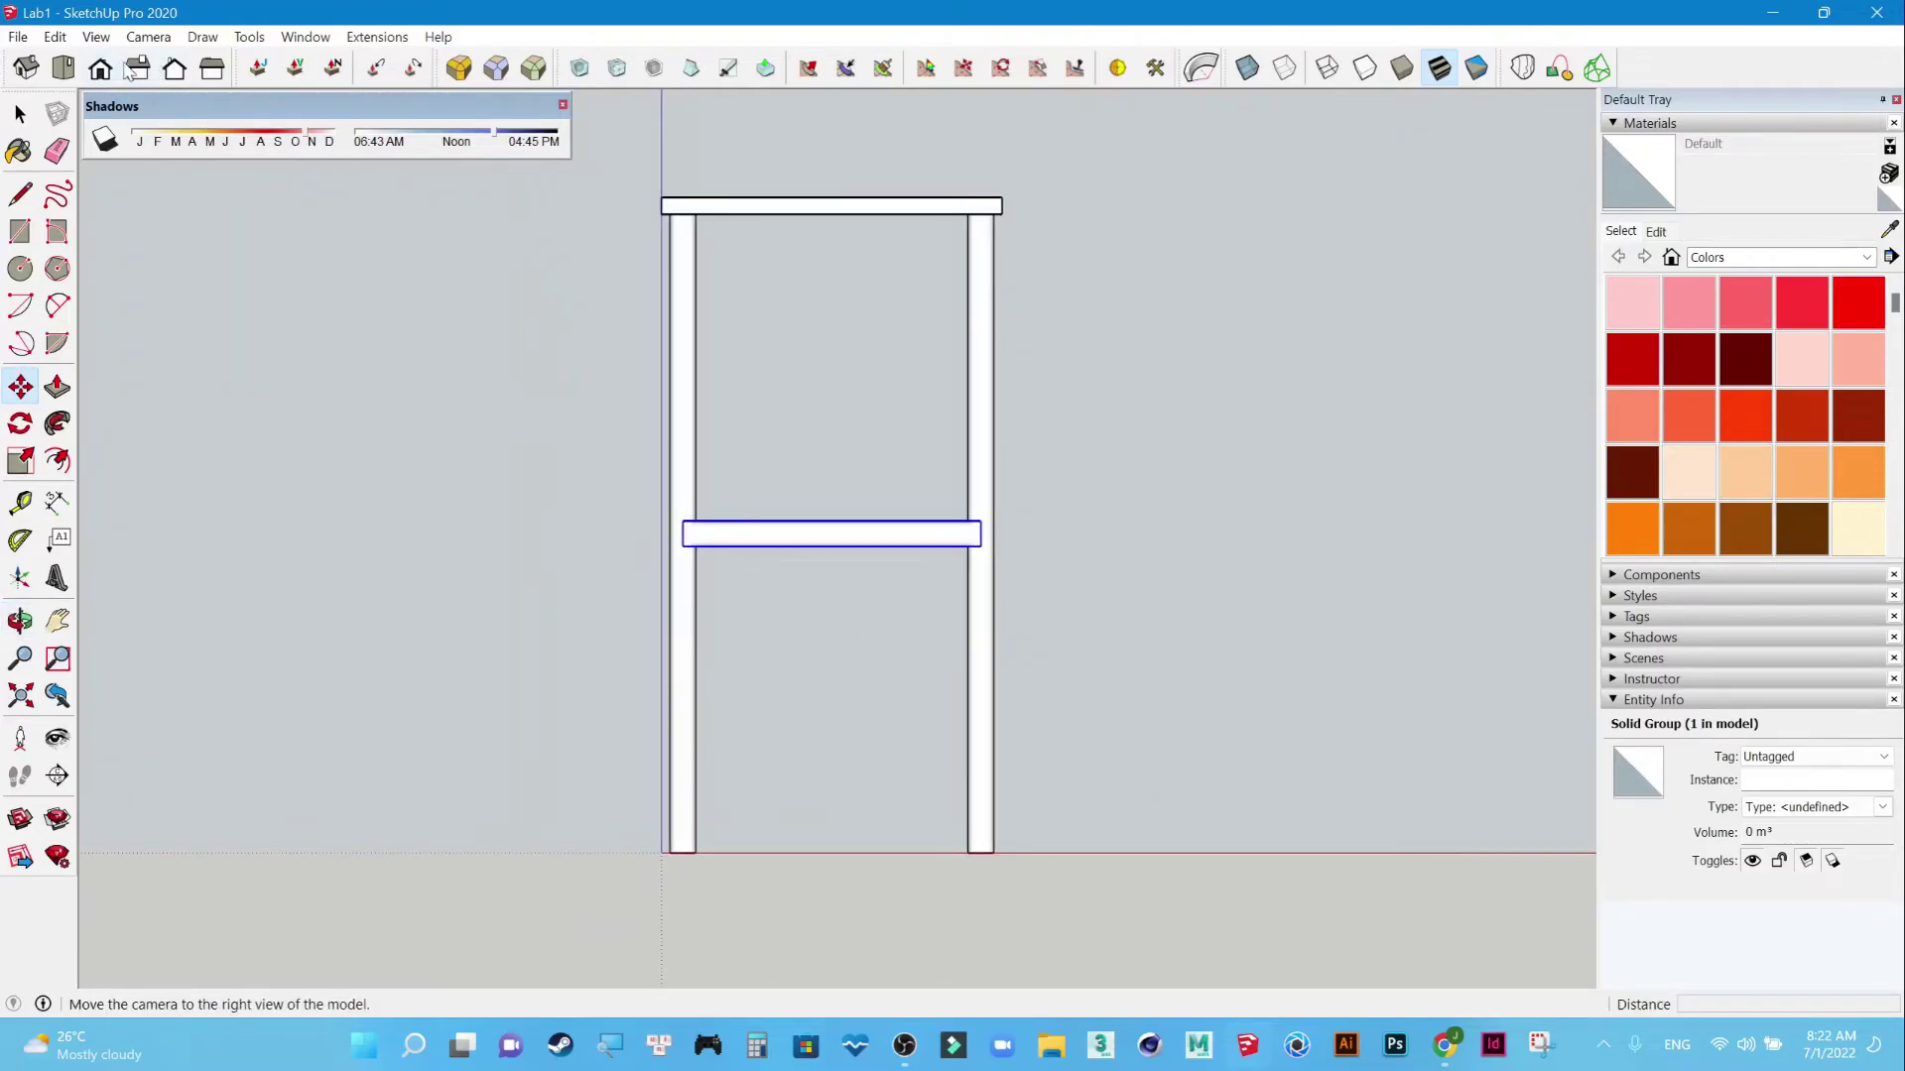
left_click(851, 536)
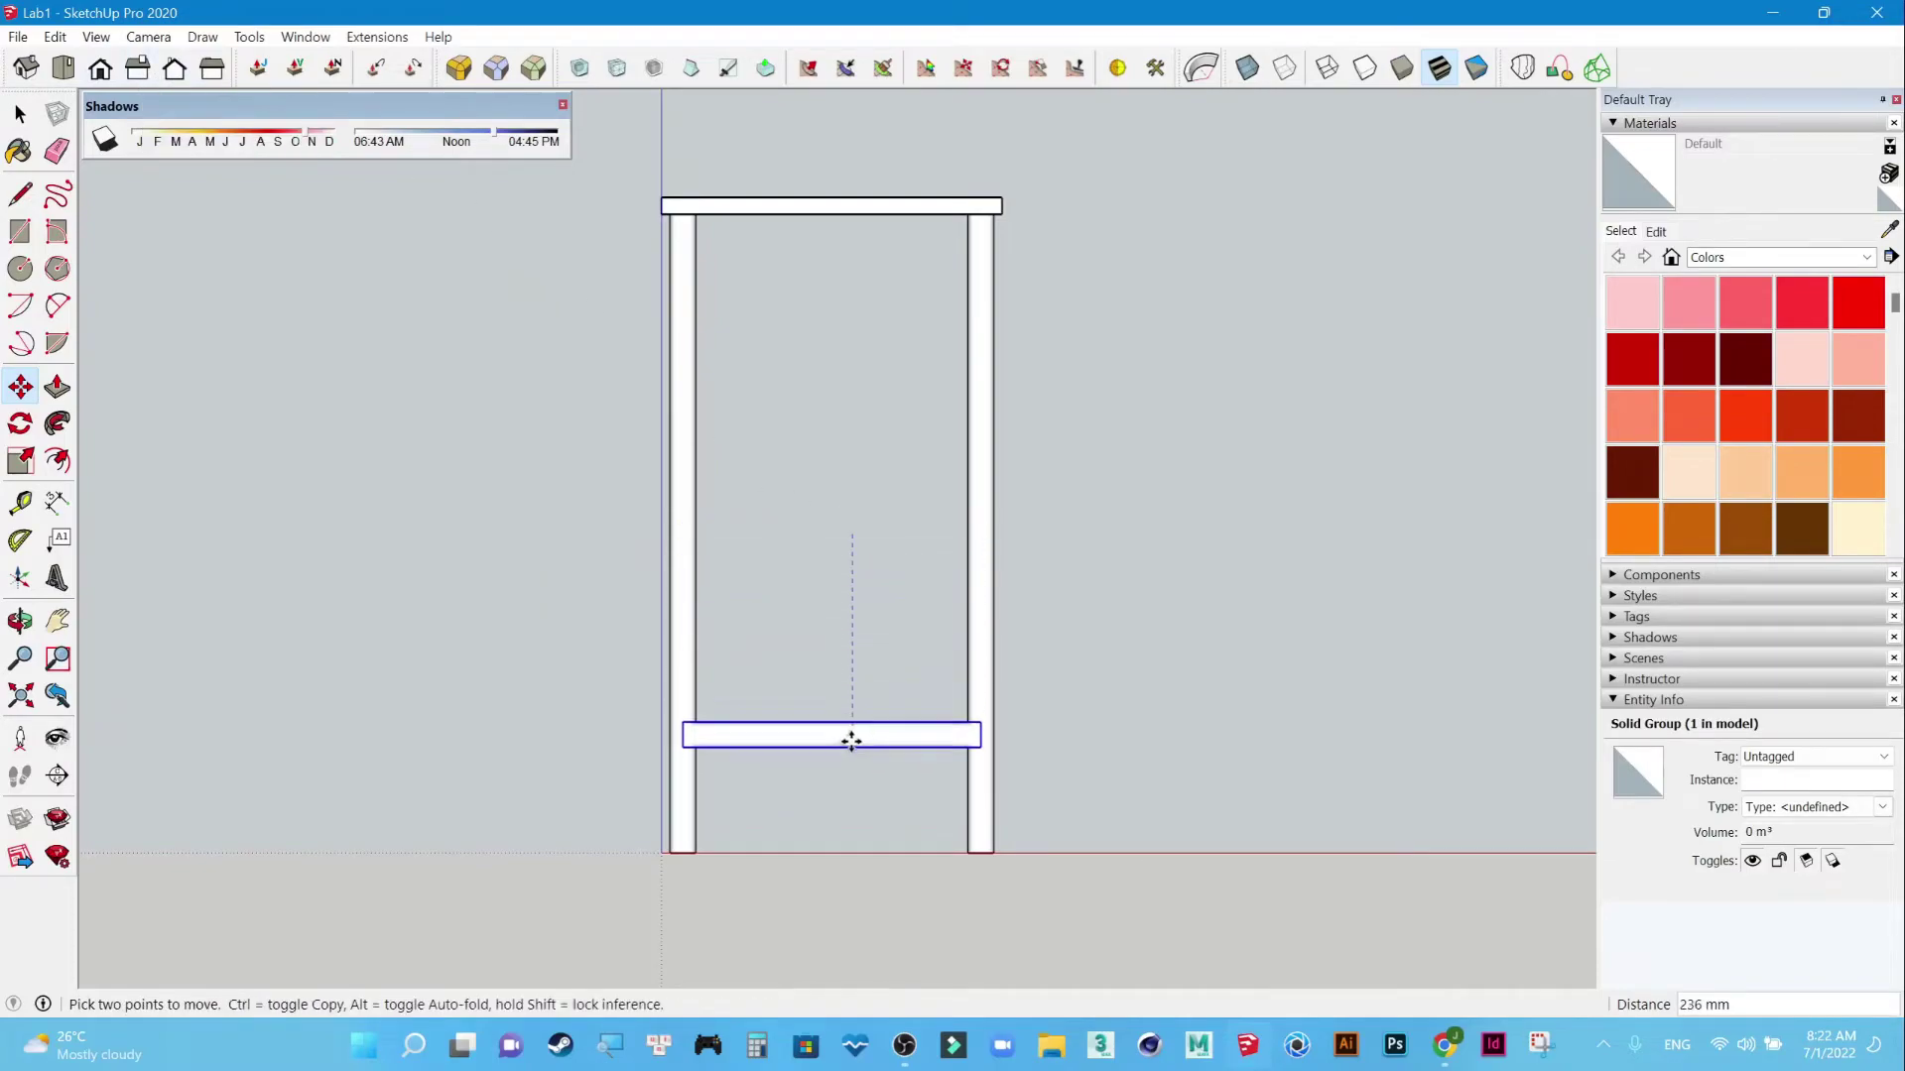
left_click(852, 753)
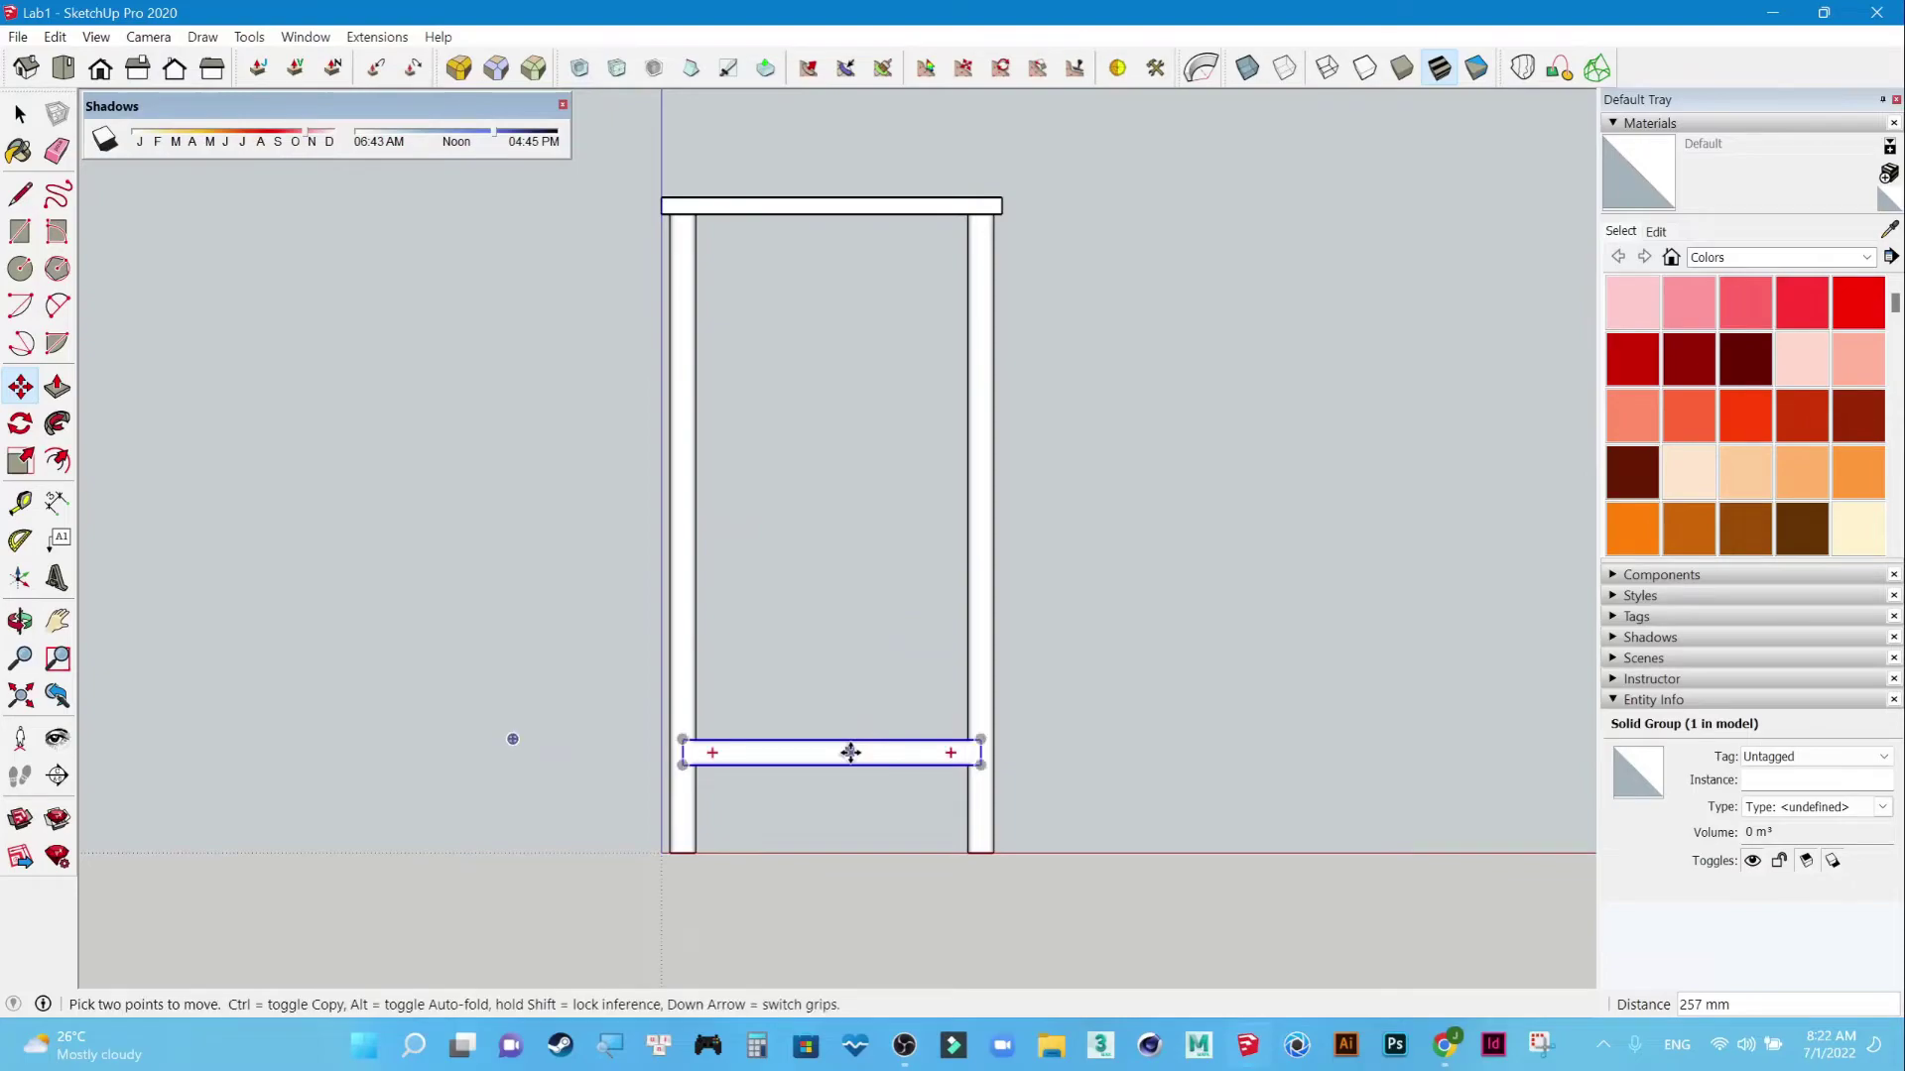
type("250")
key("Return")
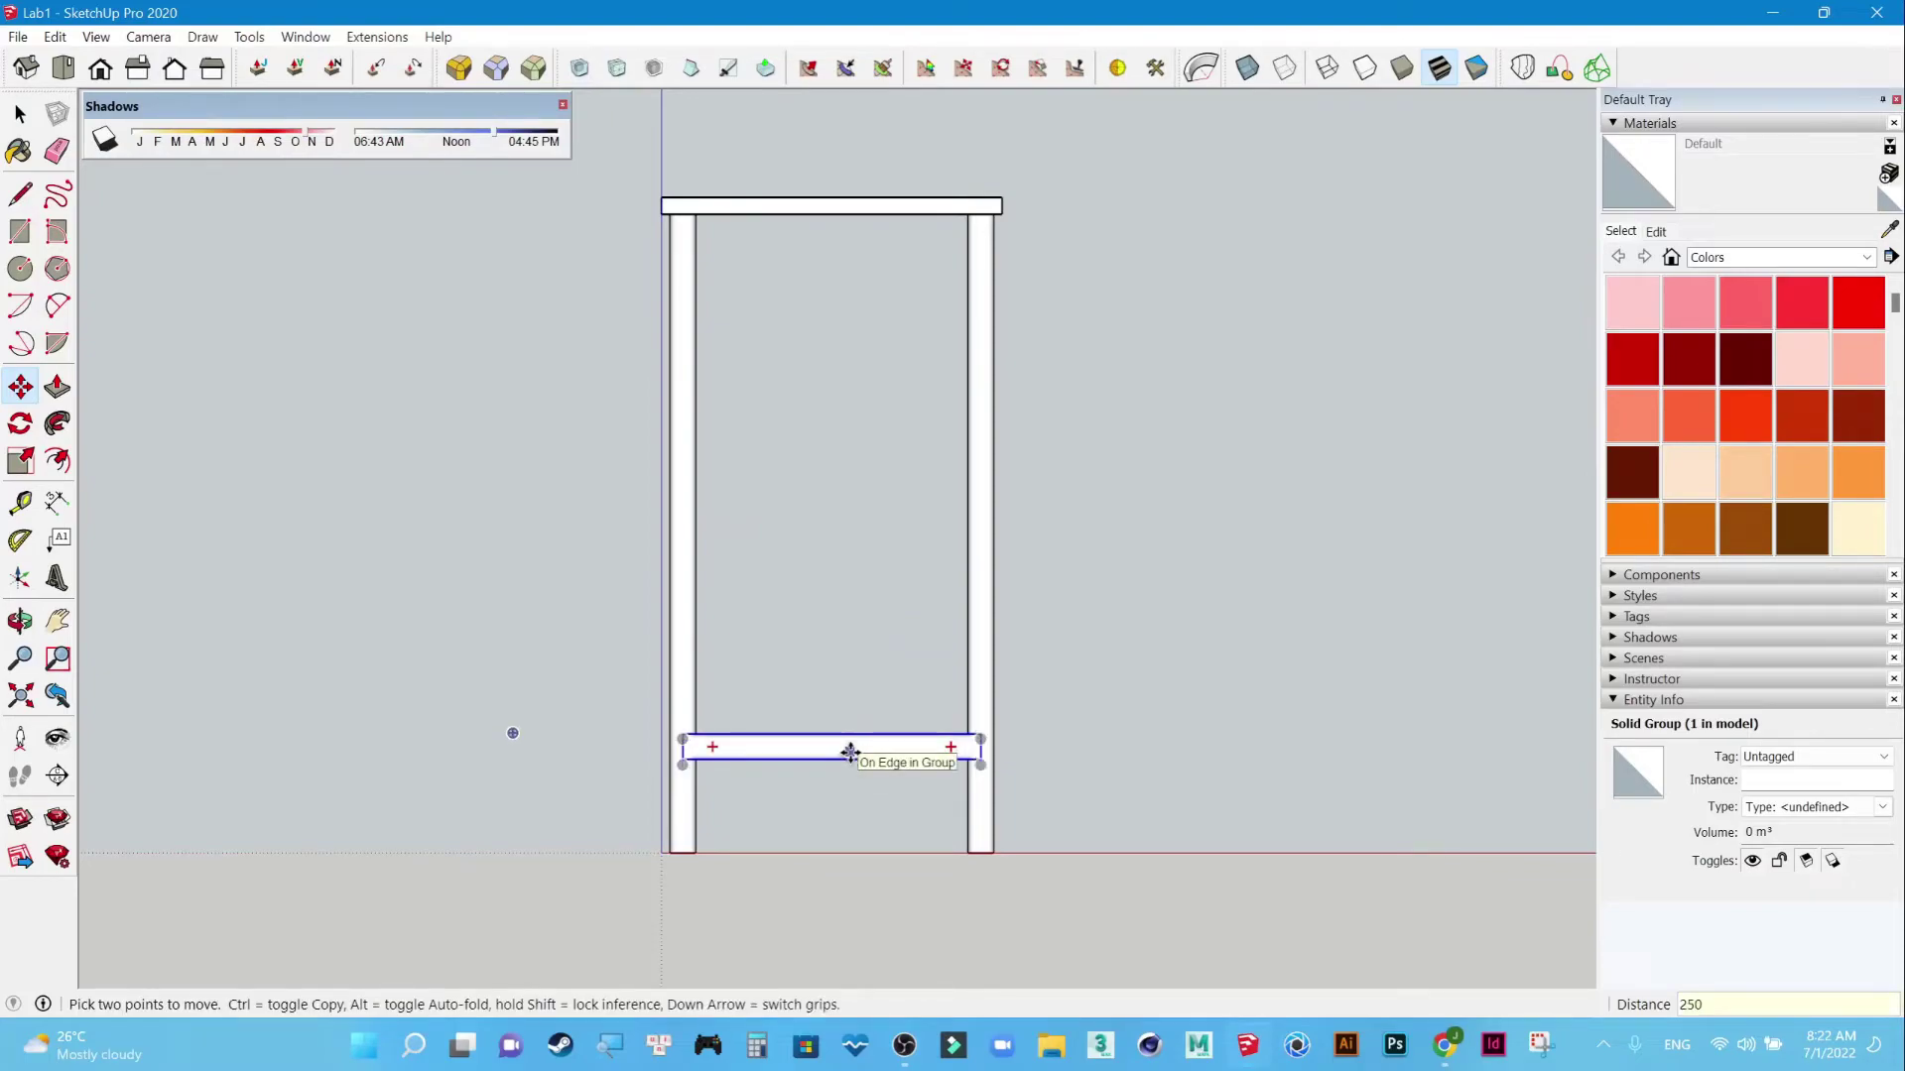
left_click(20, 114)
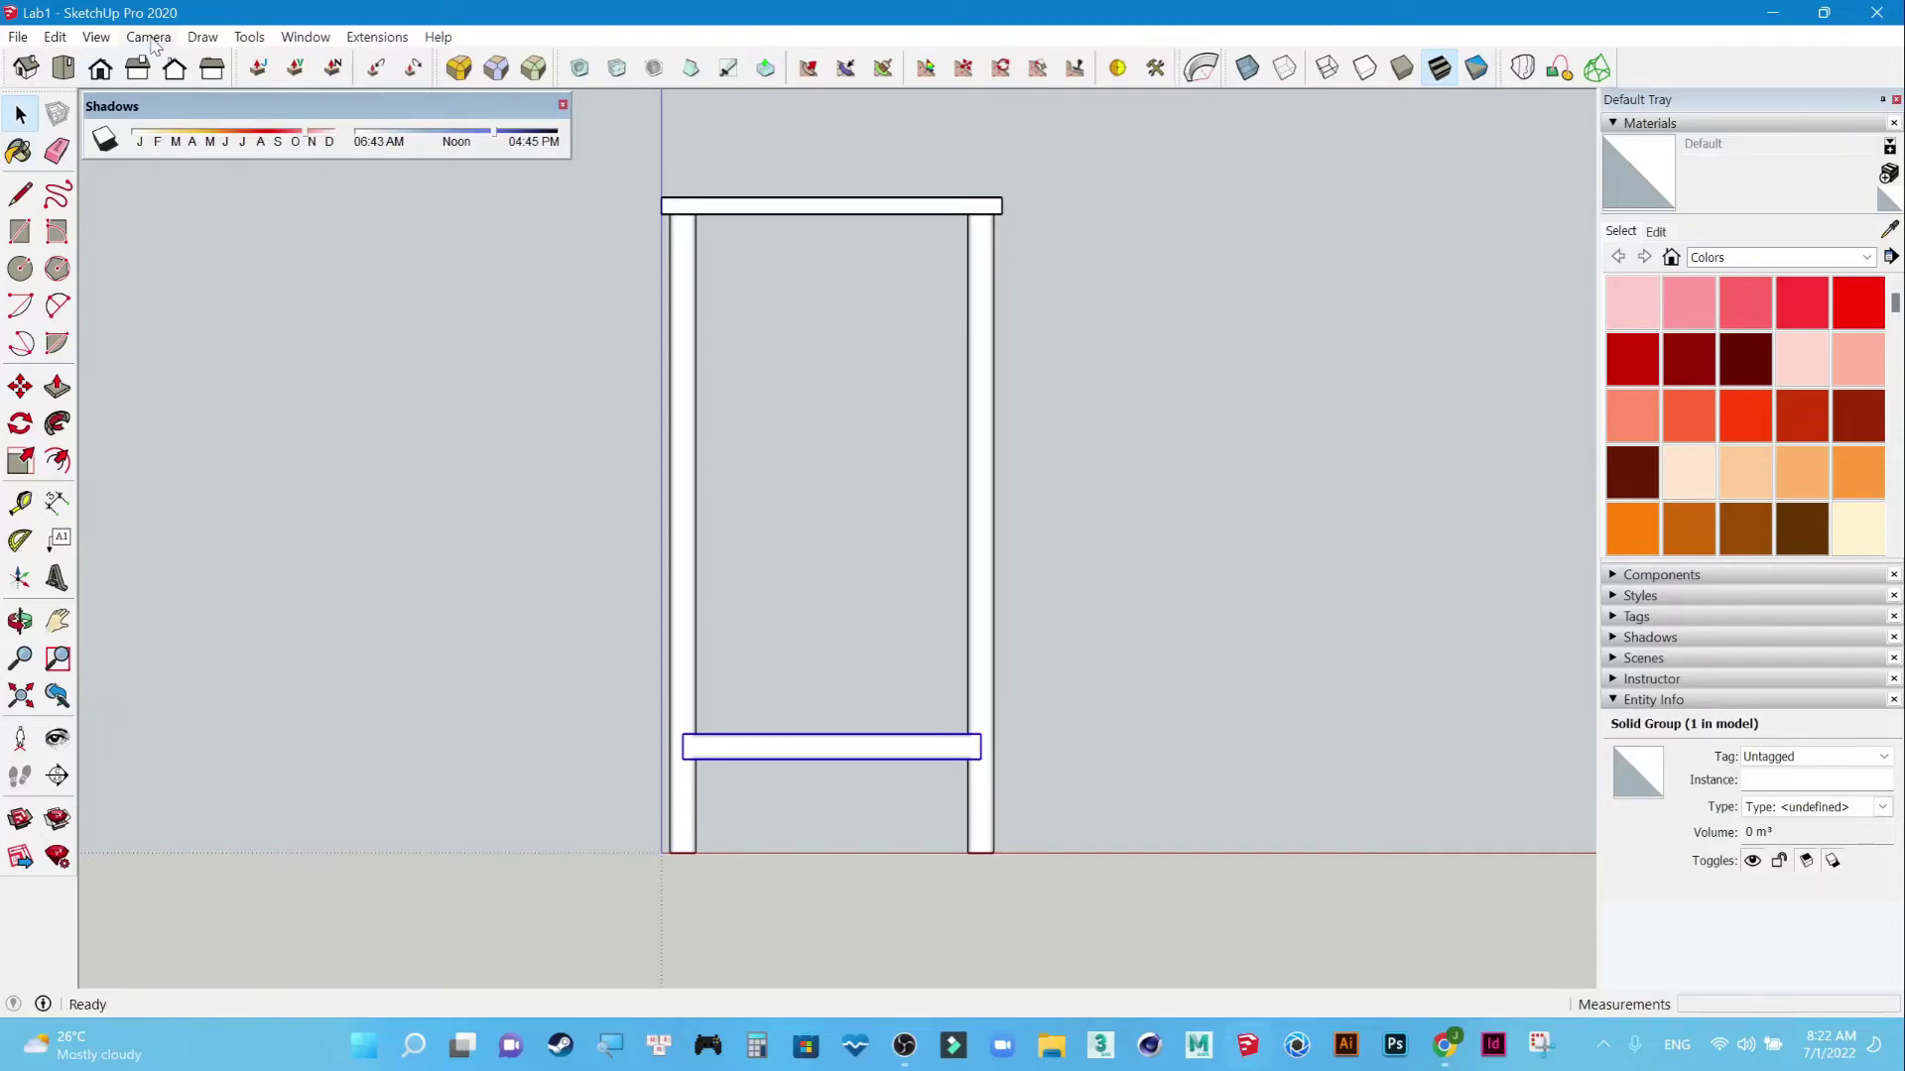
Switch the camera to perspective, orbit to an angled view, then set two-point perspective.
left_click(149, 37)
left_click(177, 175)
mouse_move(1074, 688)
middle_mouse_down()
mouse_move(601, 687)
mouse_move(818, 581)
middle_mouse_up()
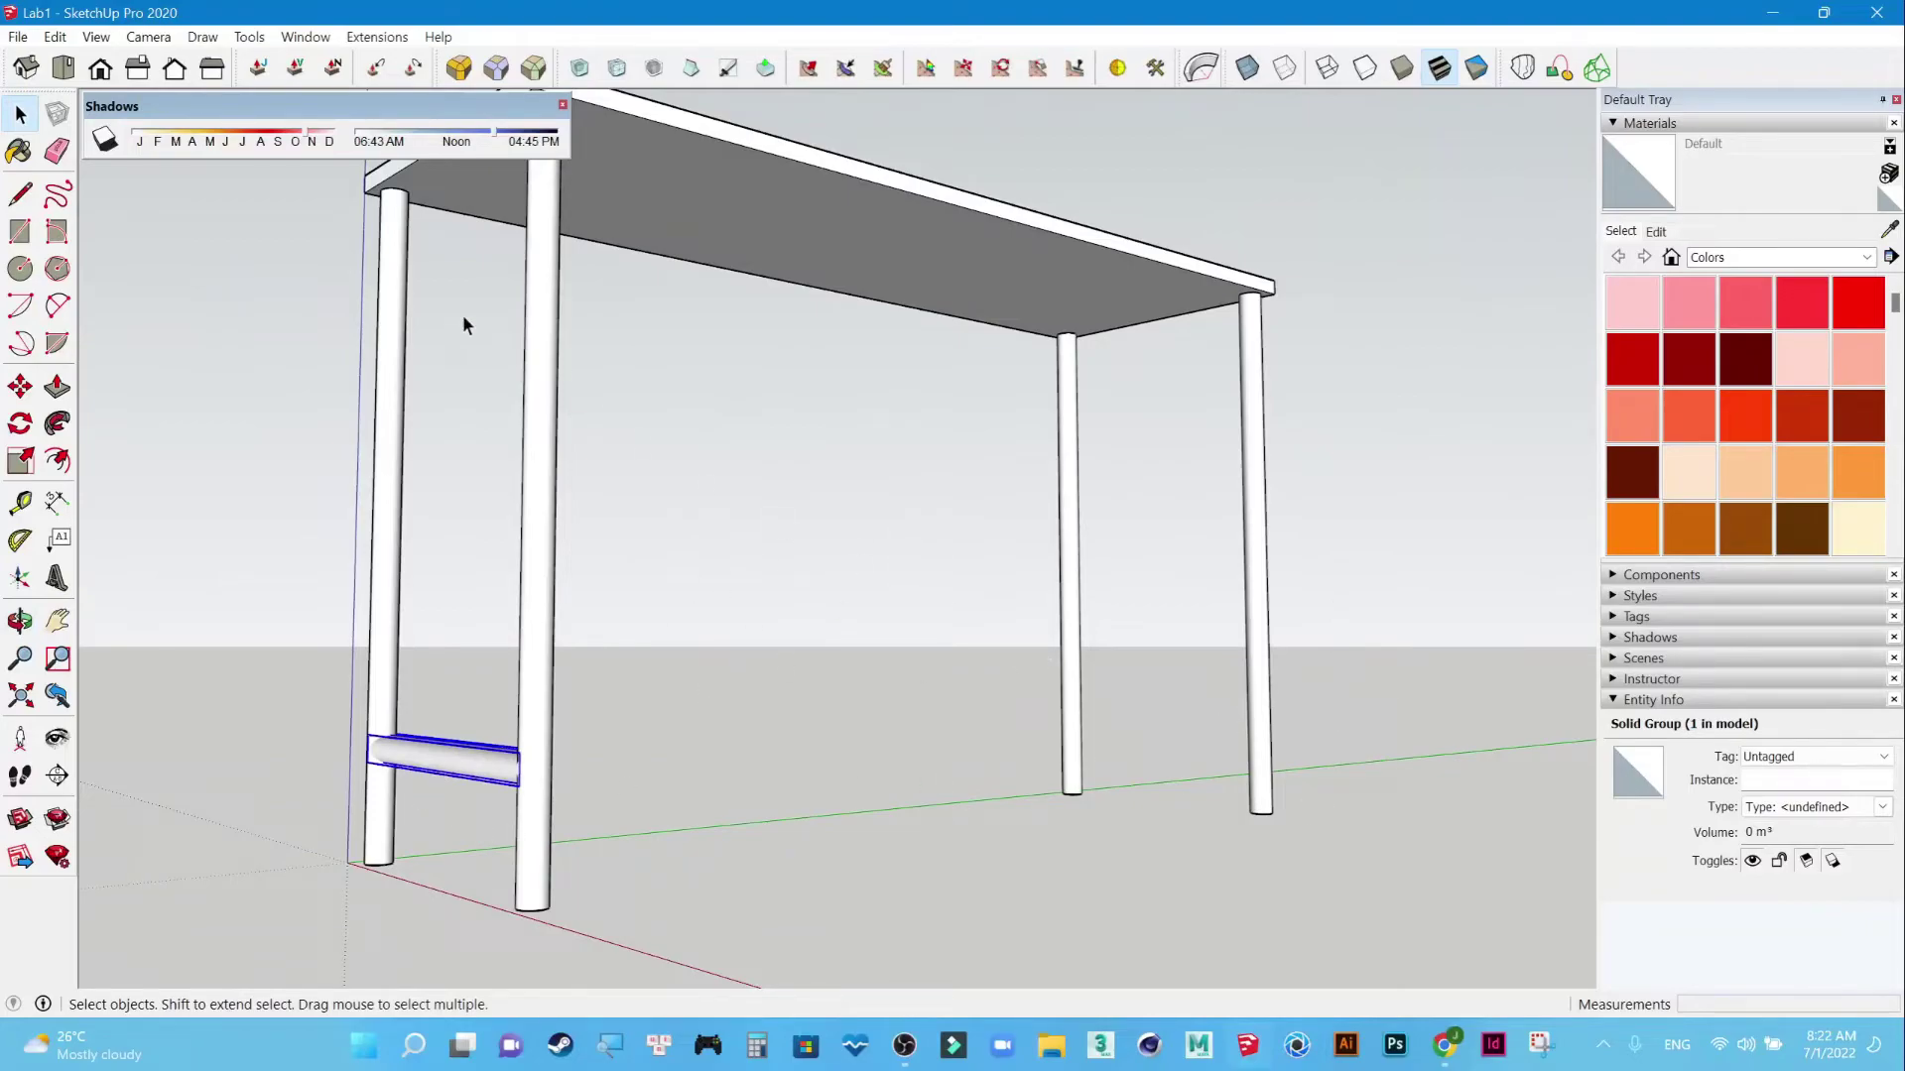
left_click(148, 36)
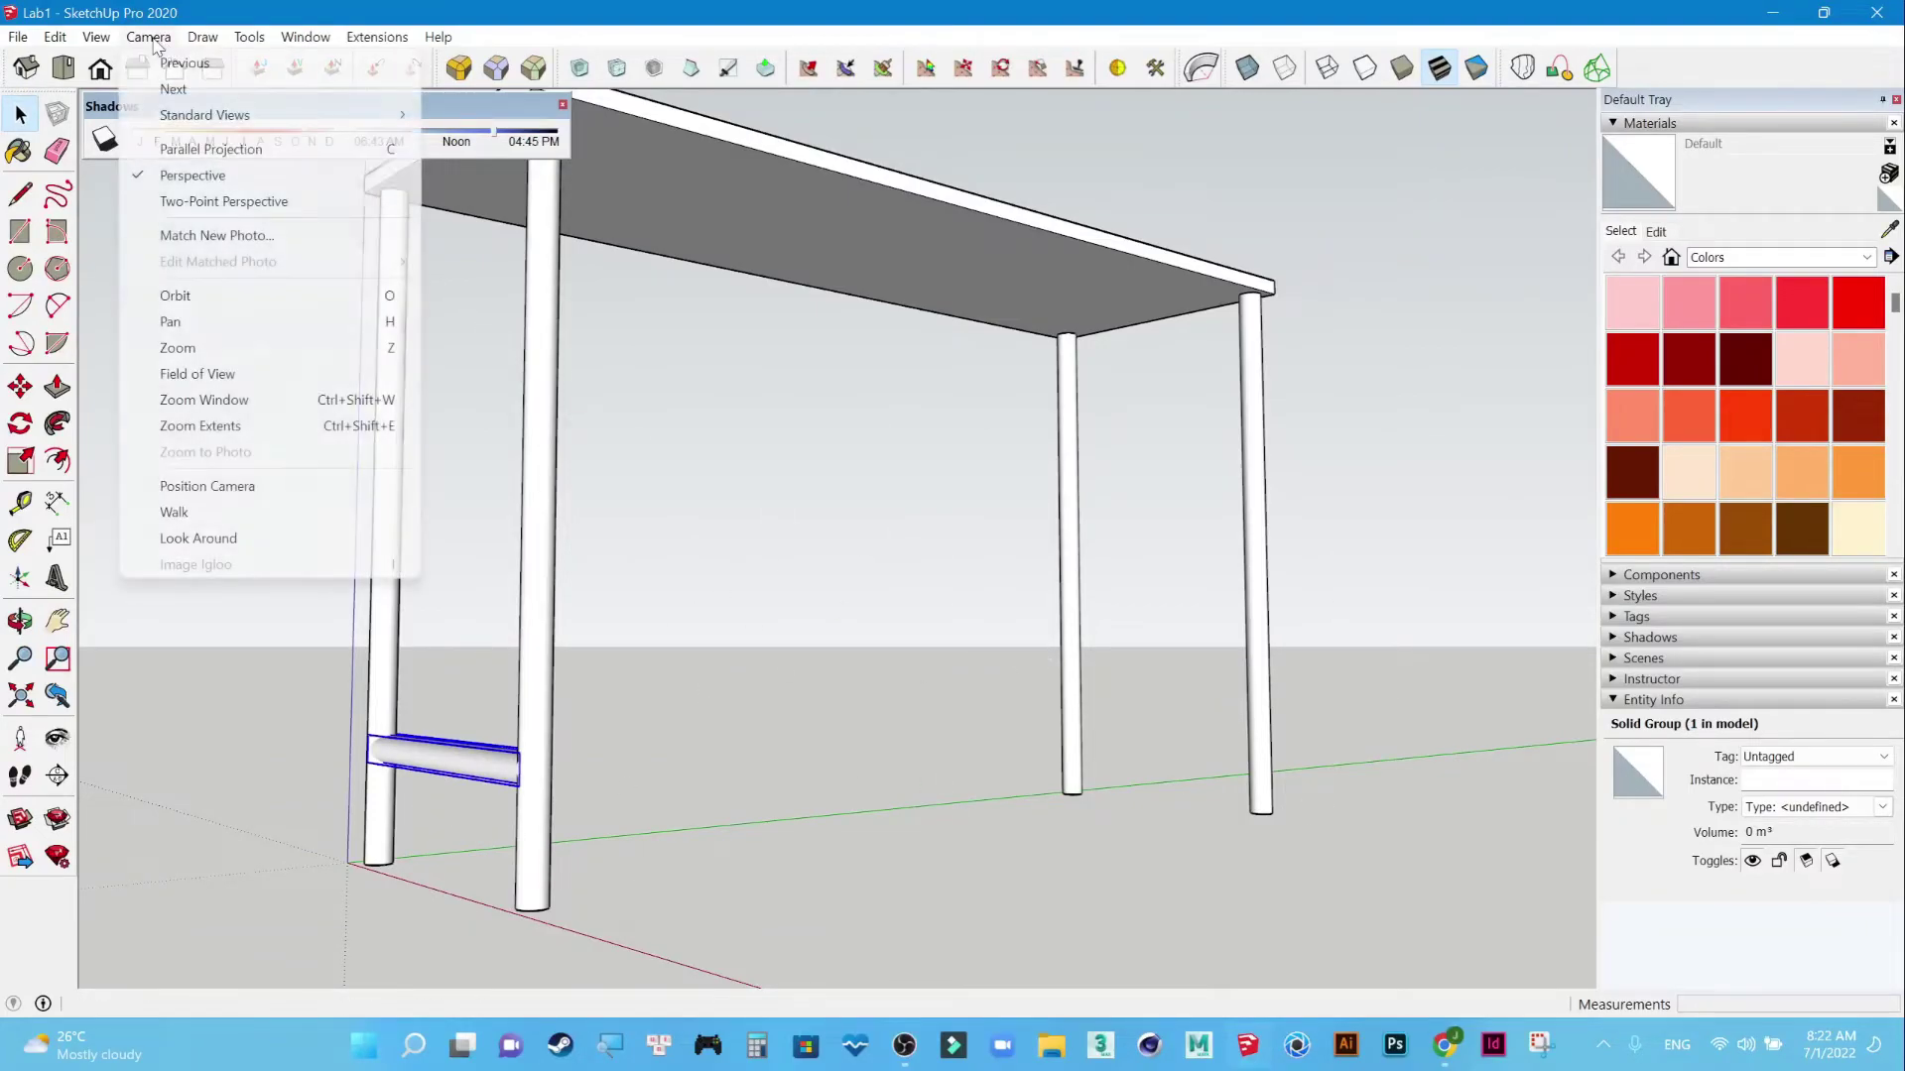
left_click(189, 200)
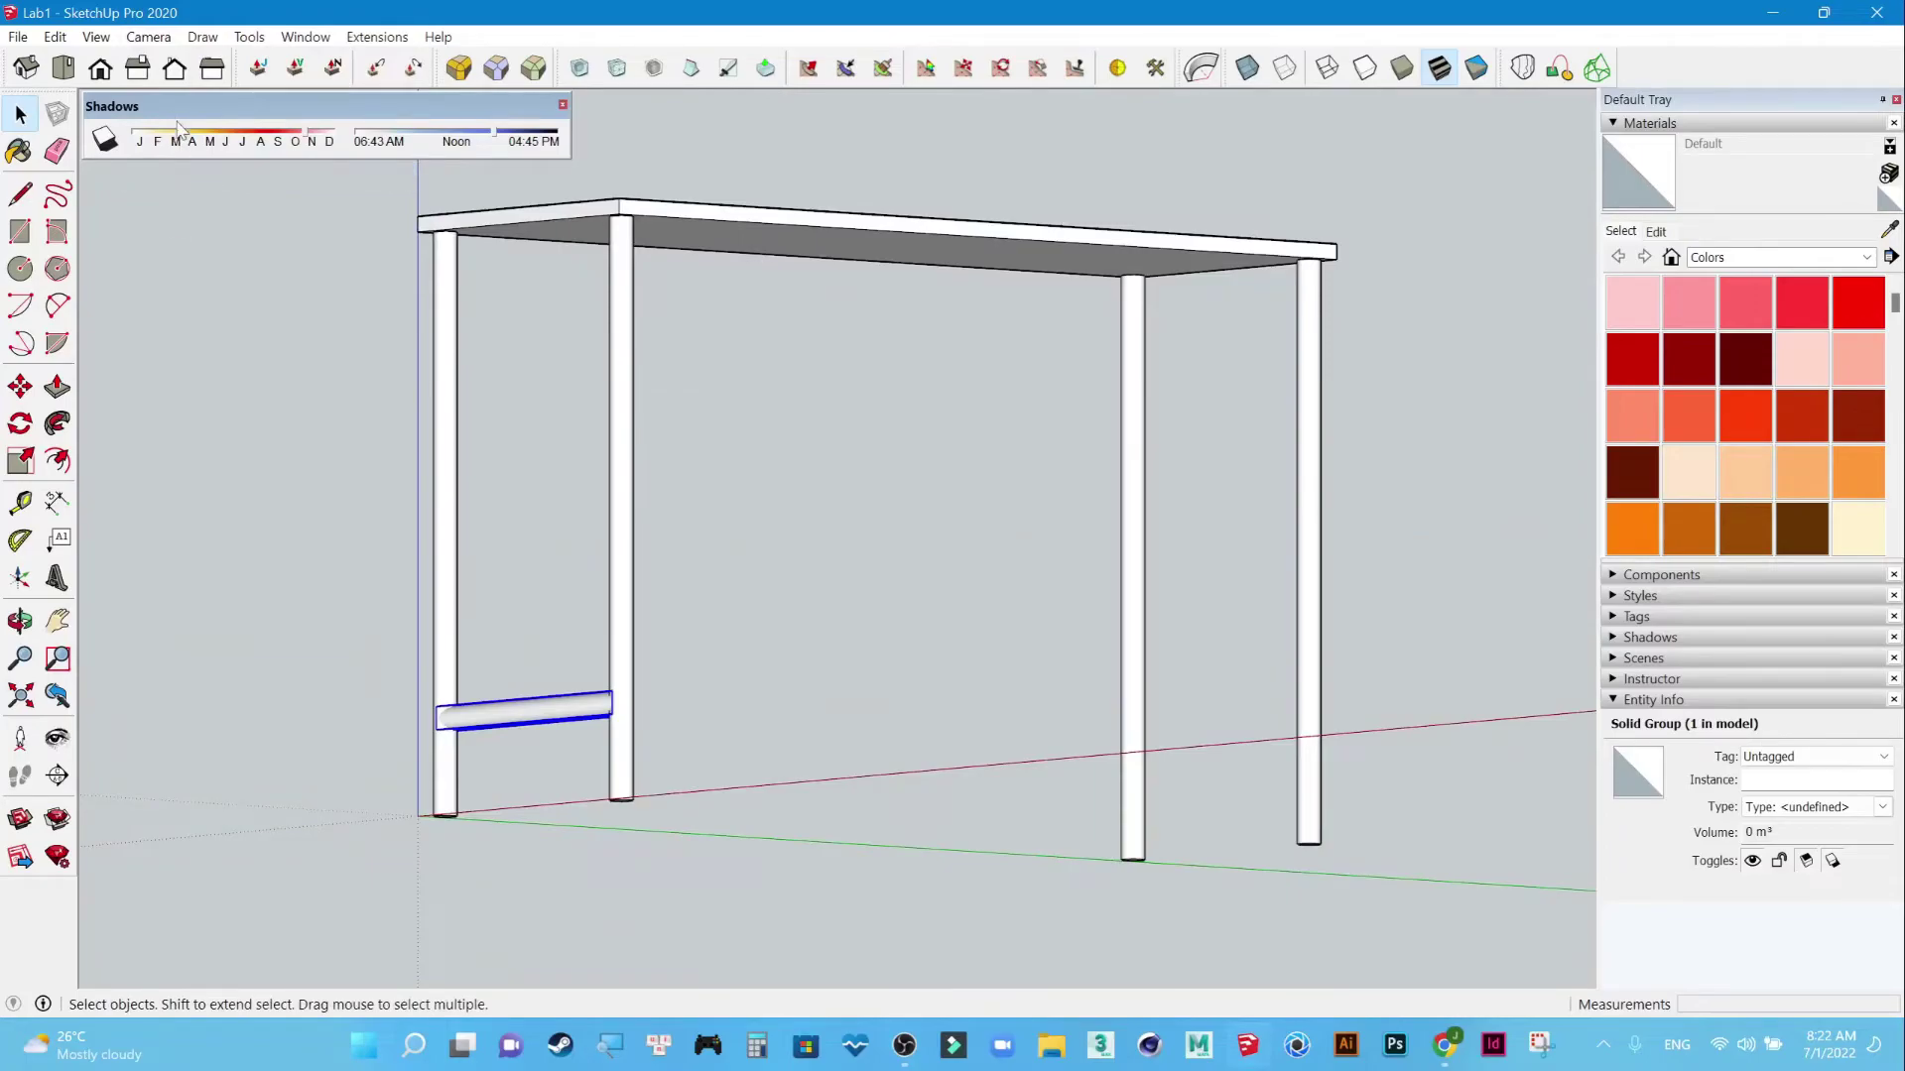
In Right view, copy the crossbar 1150 mm to the opposite pair of legs.
left_click(212, 68)
key("m")
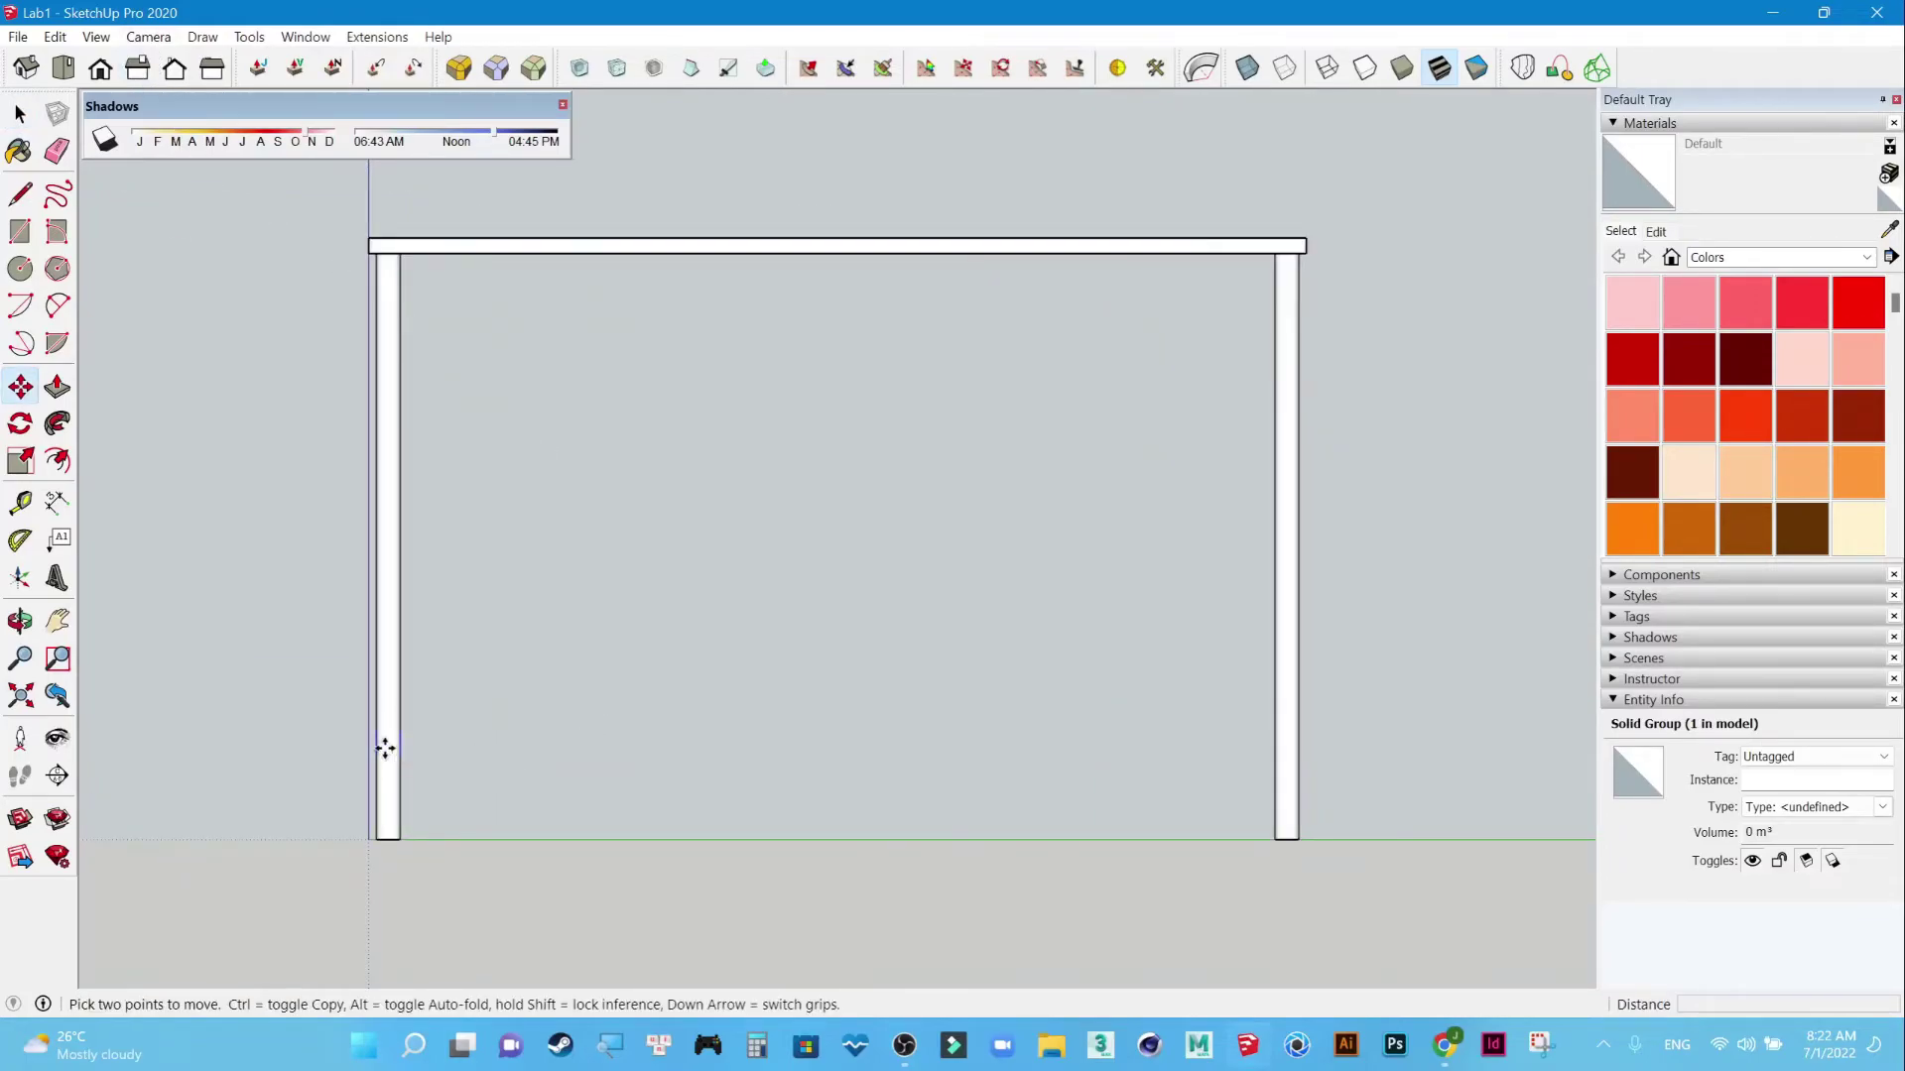
left_click(385, 749)
key("ctrl")
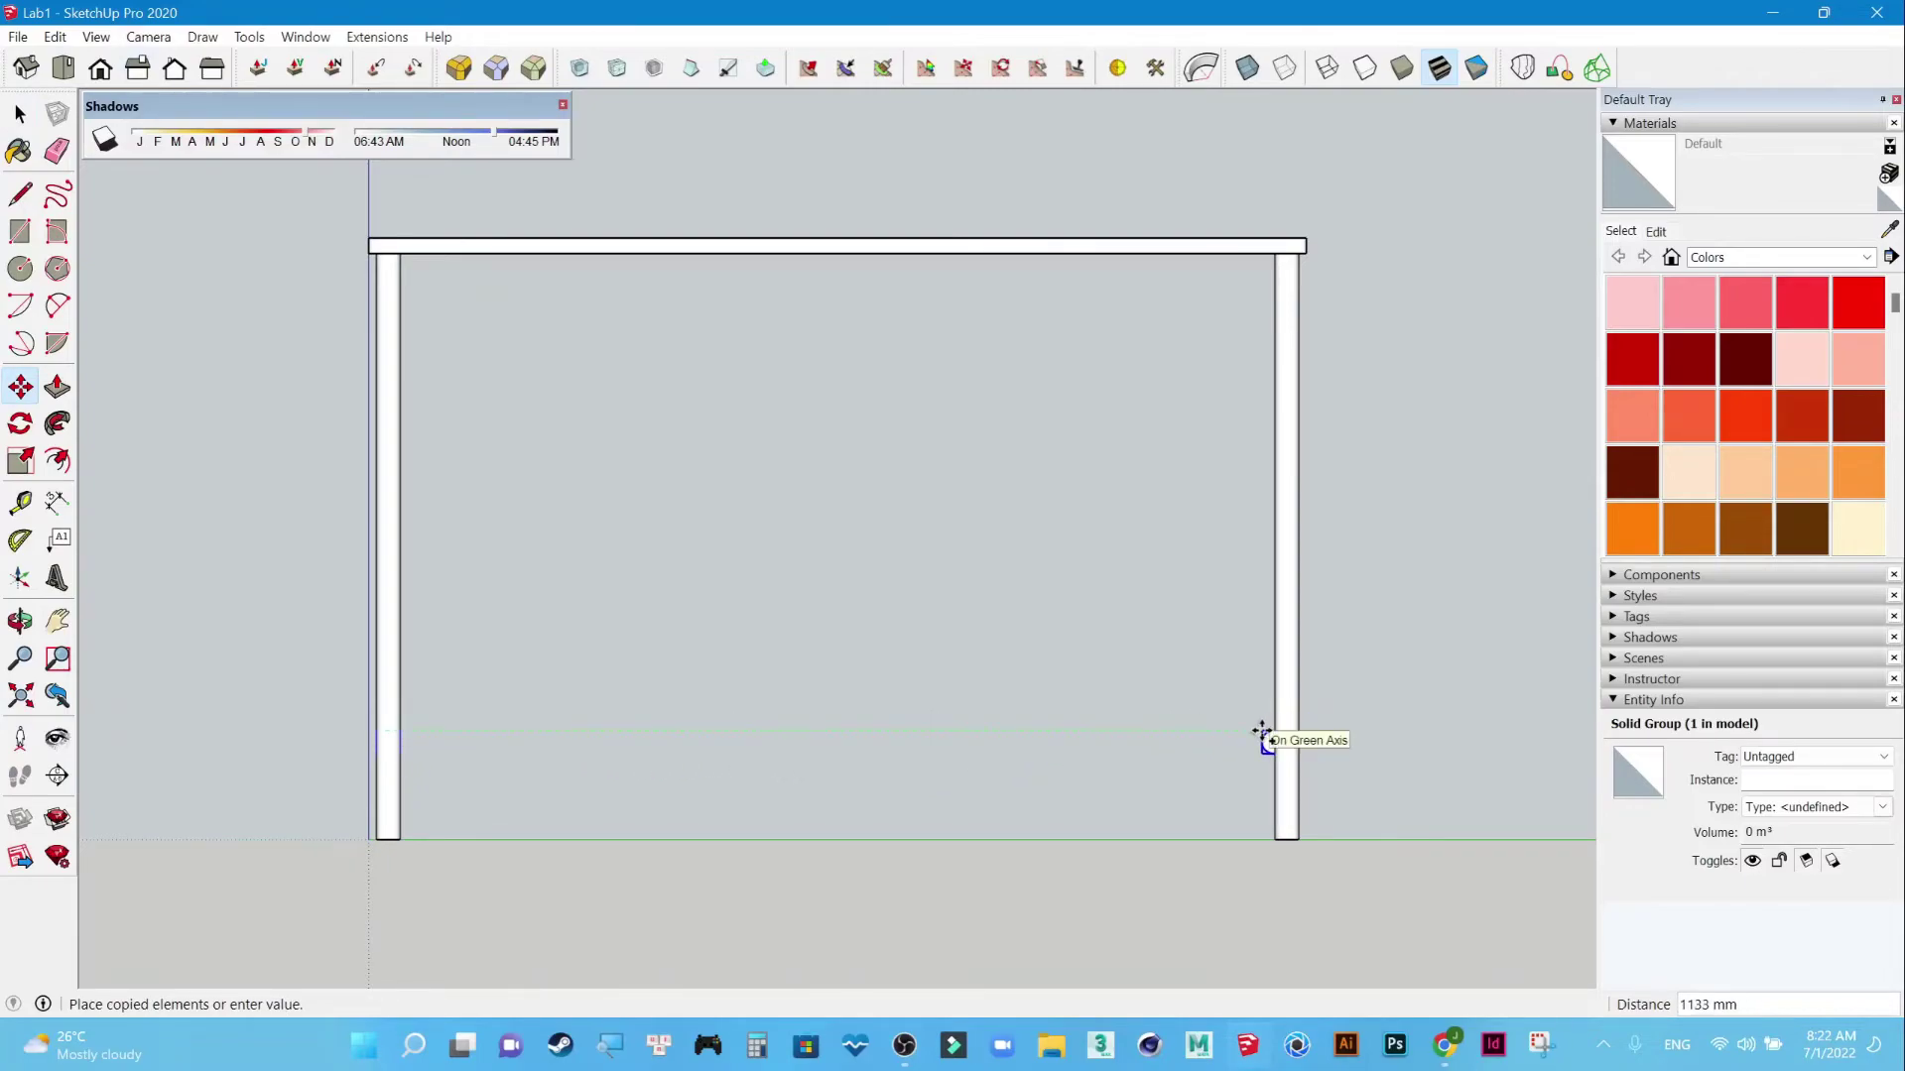
left_click(1262, 732)
type("1150")
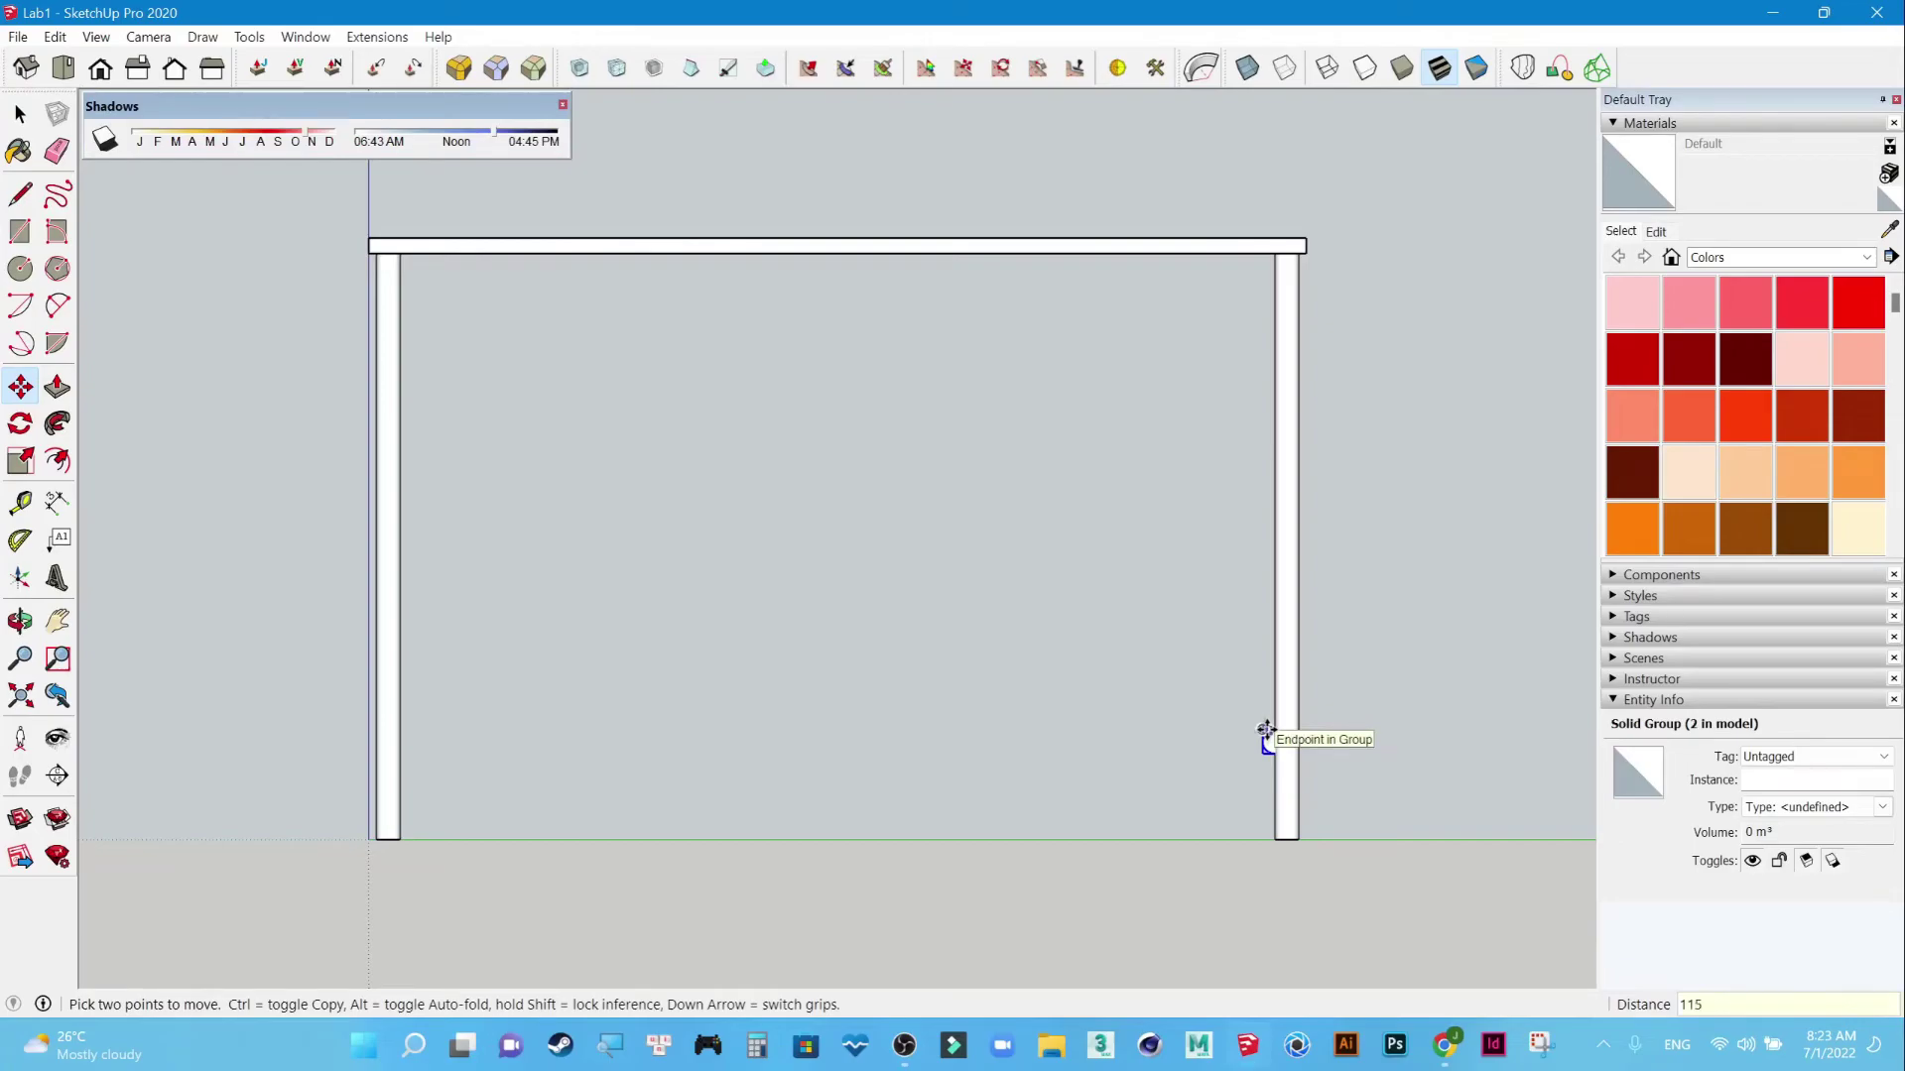
left_click(20, 116)
Return the camera to perspective and orbit around the four-legged frame.
left_click(149, 36)
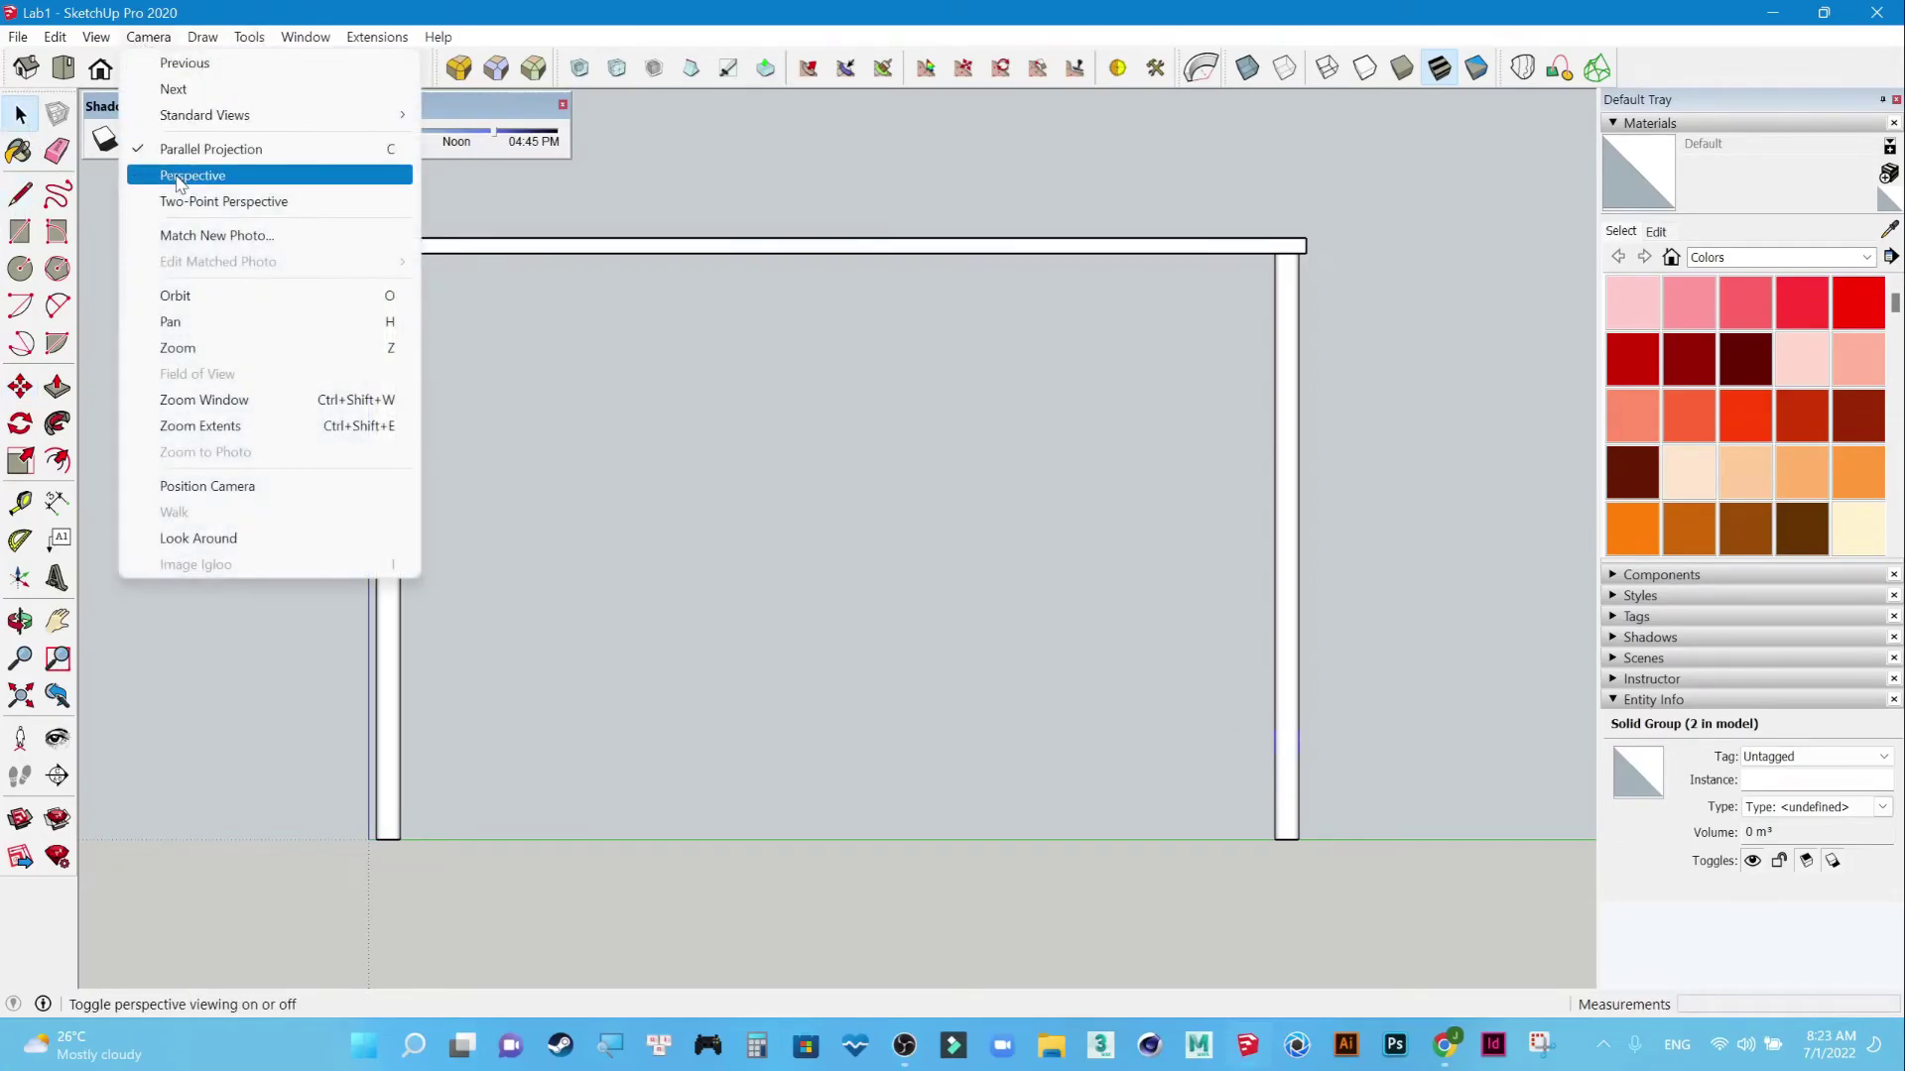
left_click(177, 176)
middle_click_drag(694, 546, 906, 501)
left_click(1014, 707)
mouse_move(1013, 707)
middle_mouse_down()
mouse_move(1181, 772)
mouse_move(183, 768)
mouse_move(102, 464)
mouse_move(902, 565)
mouse_move(417, 210)
mouse_move(522, 255)
mouse_move(1081, 776)
mouse_move(1254, 800)
mouse_move(1047, 896)
mouse_move(1008, 807)
mouse_move(1335, 841)
middle_mouse_up()
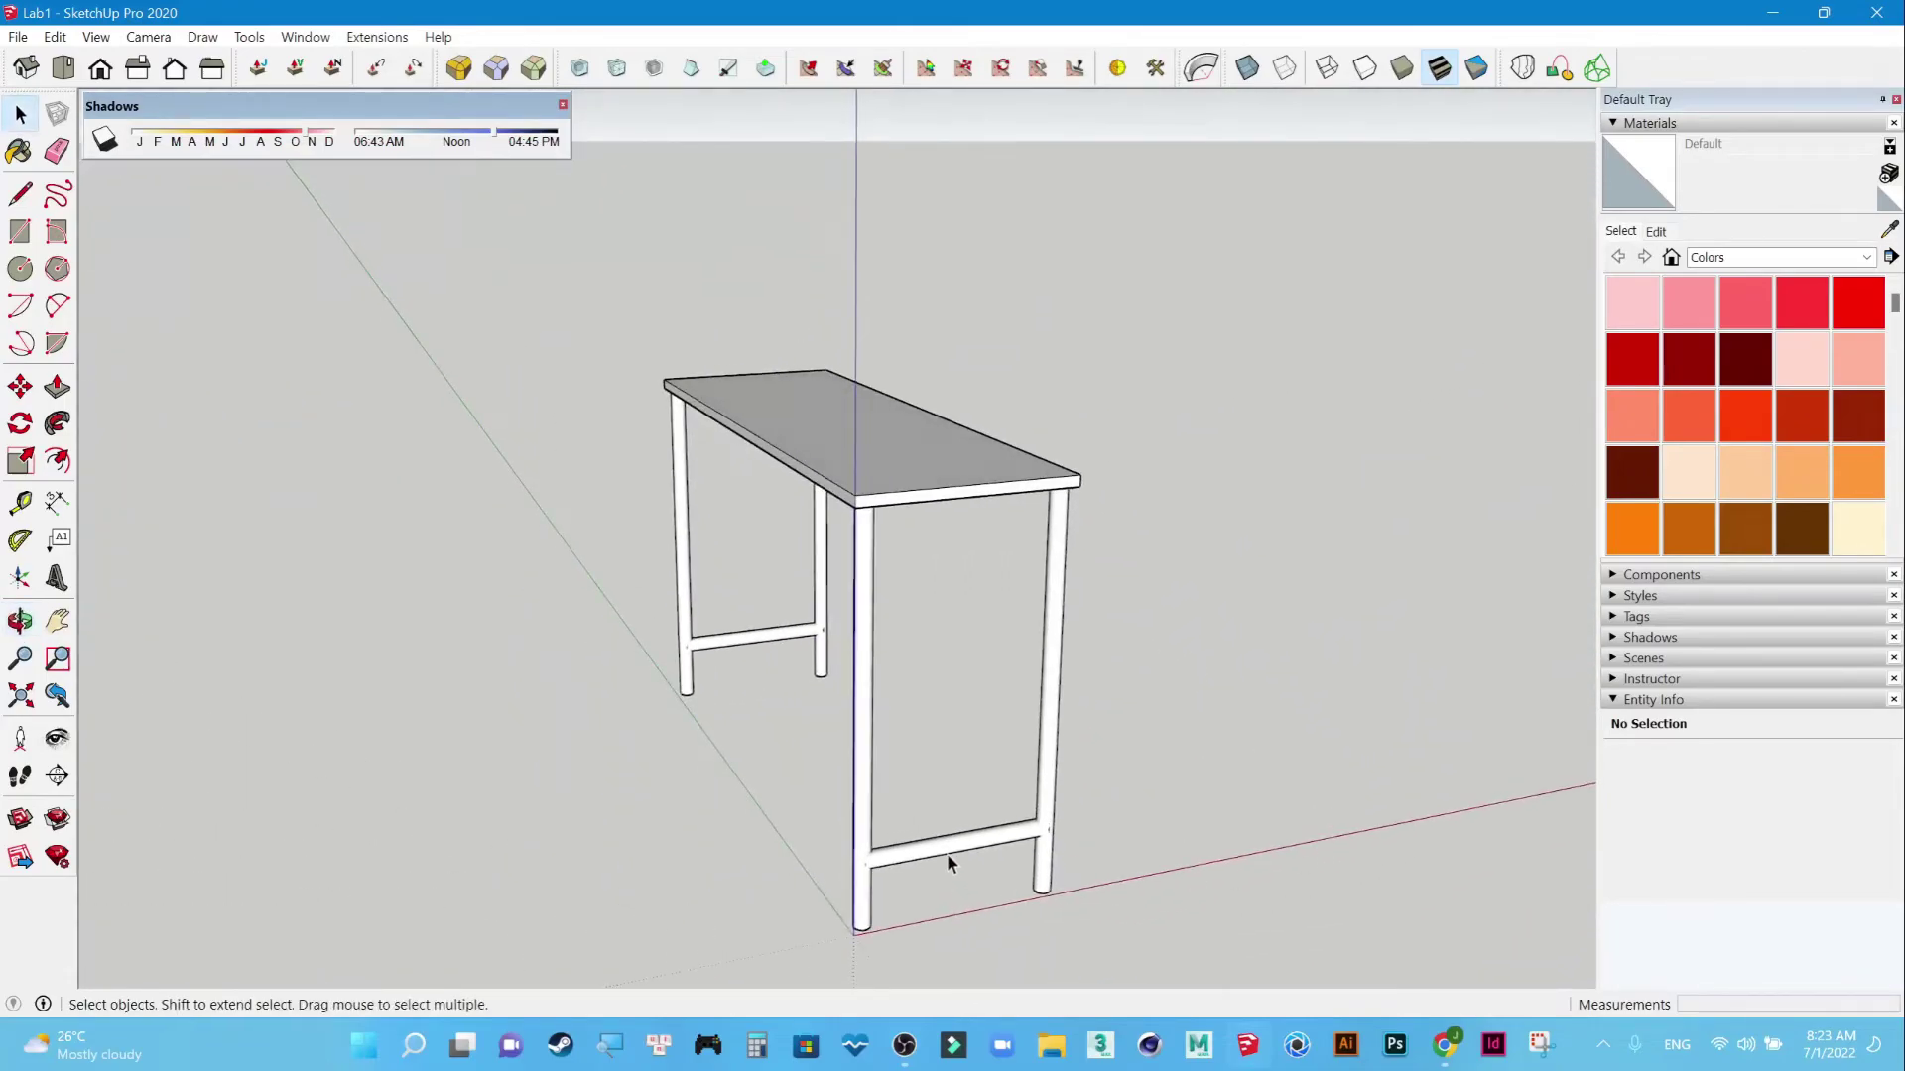
Copy the front-left leg about 511 mm to the right.
mouse_move(741, 651)
middle_mouse_down()
mouse_move(932, 731)
mouse_move(659, 744)
middle_mouse_up()
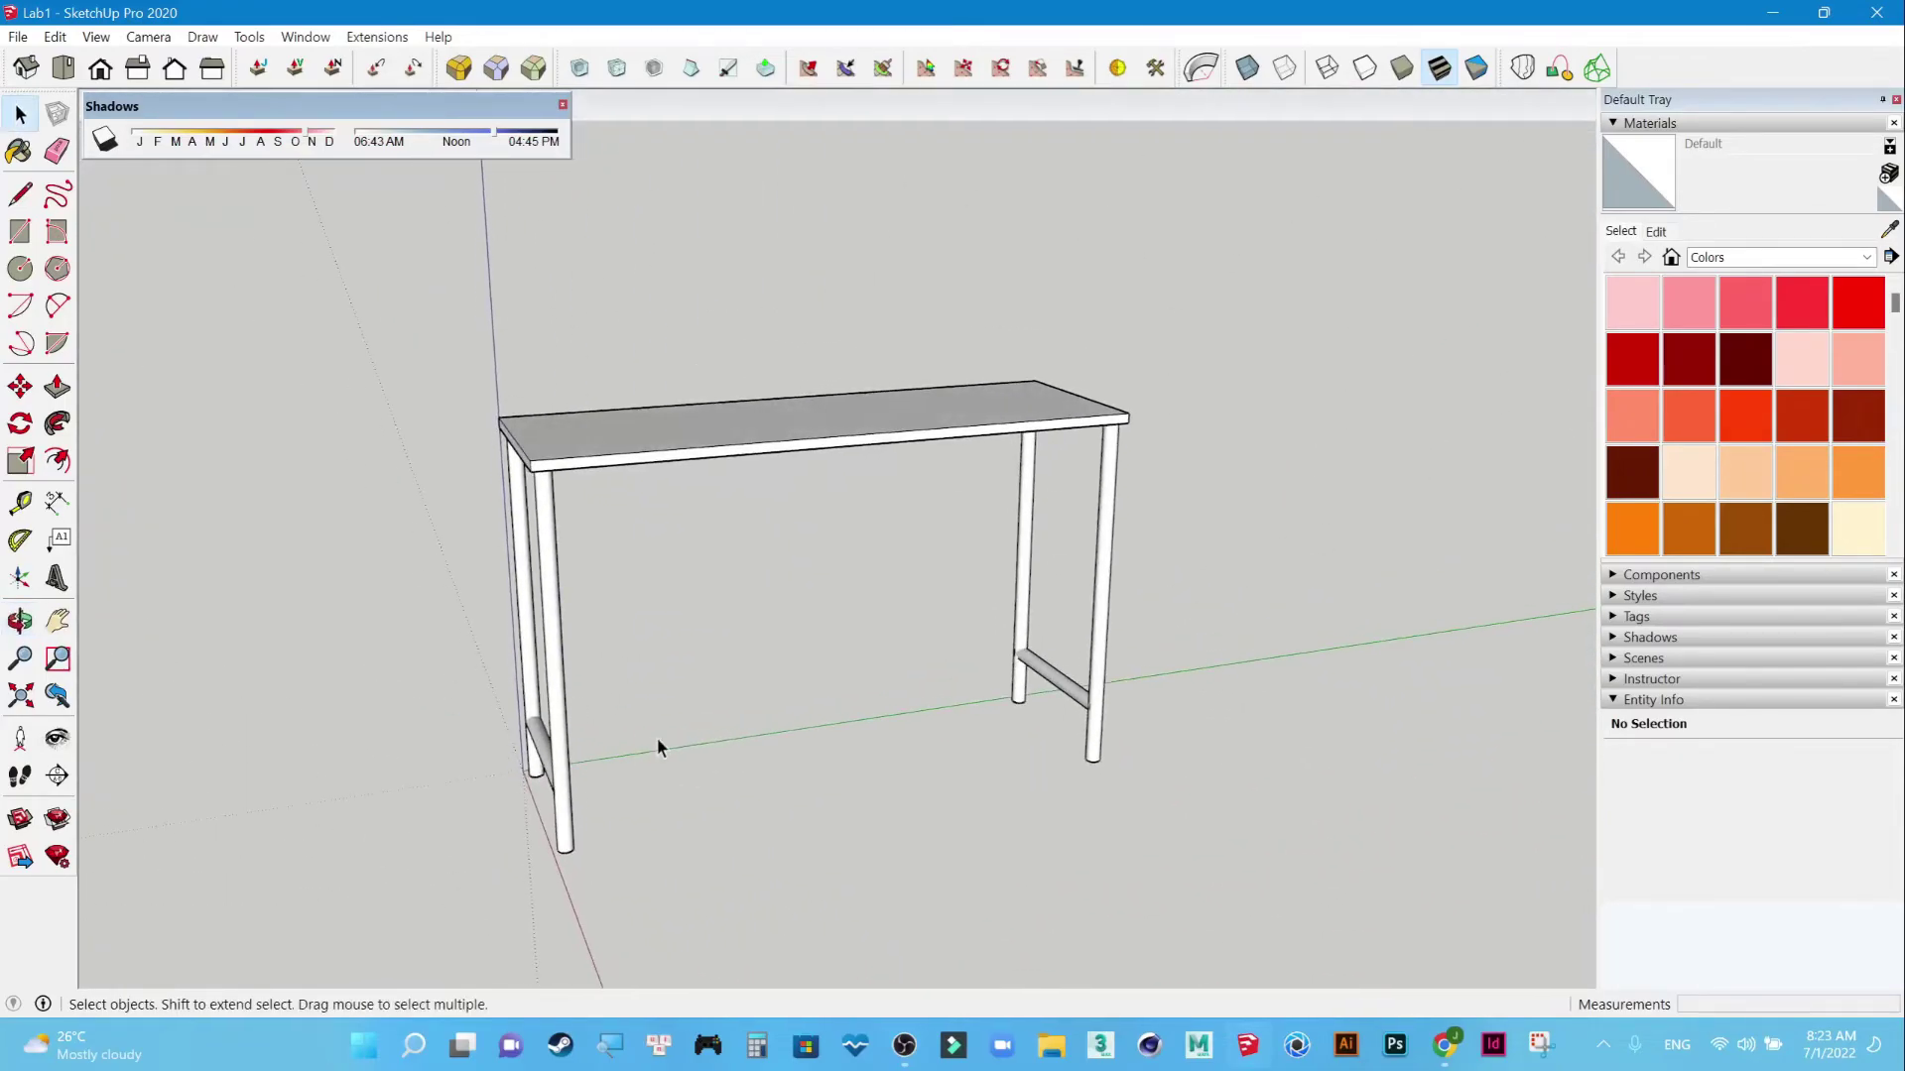
left_click(570, 685)
key("m")
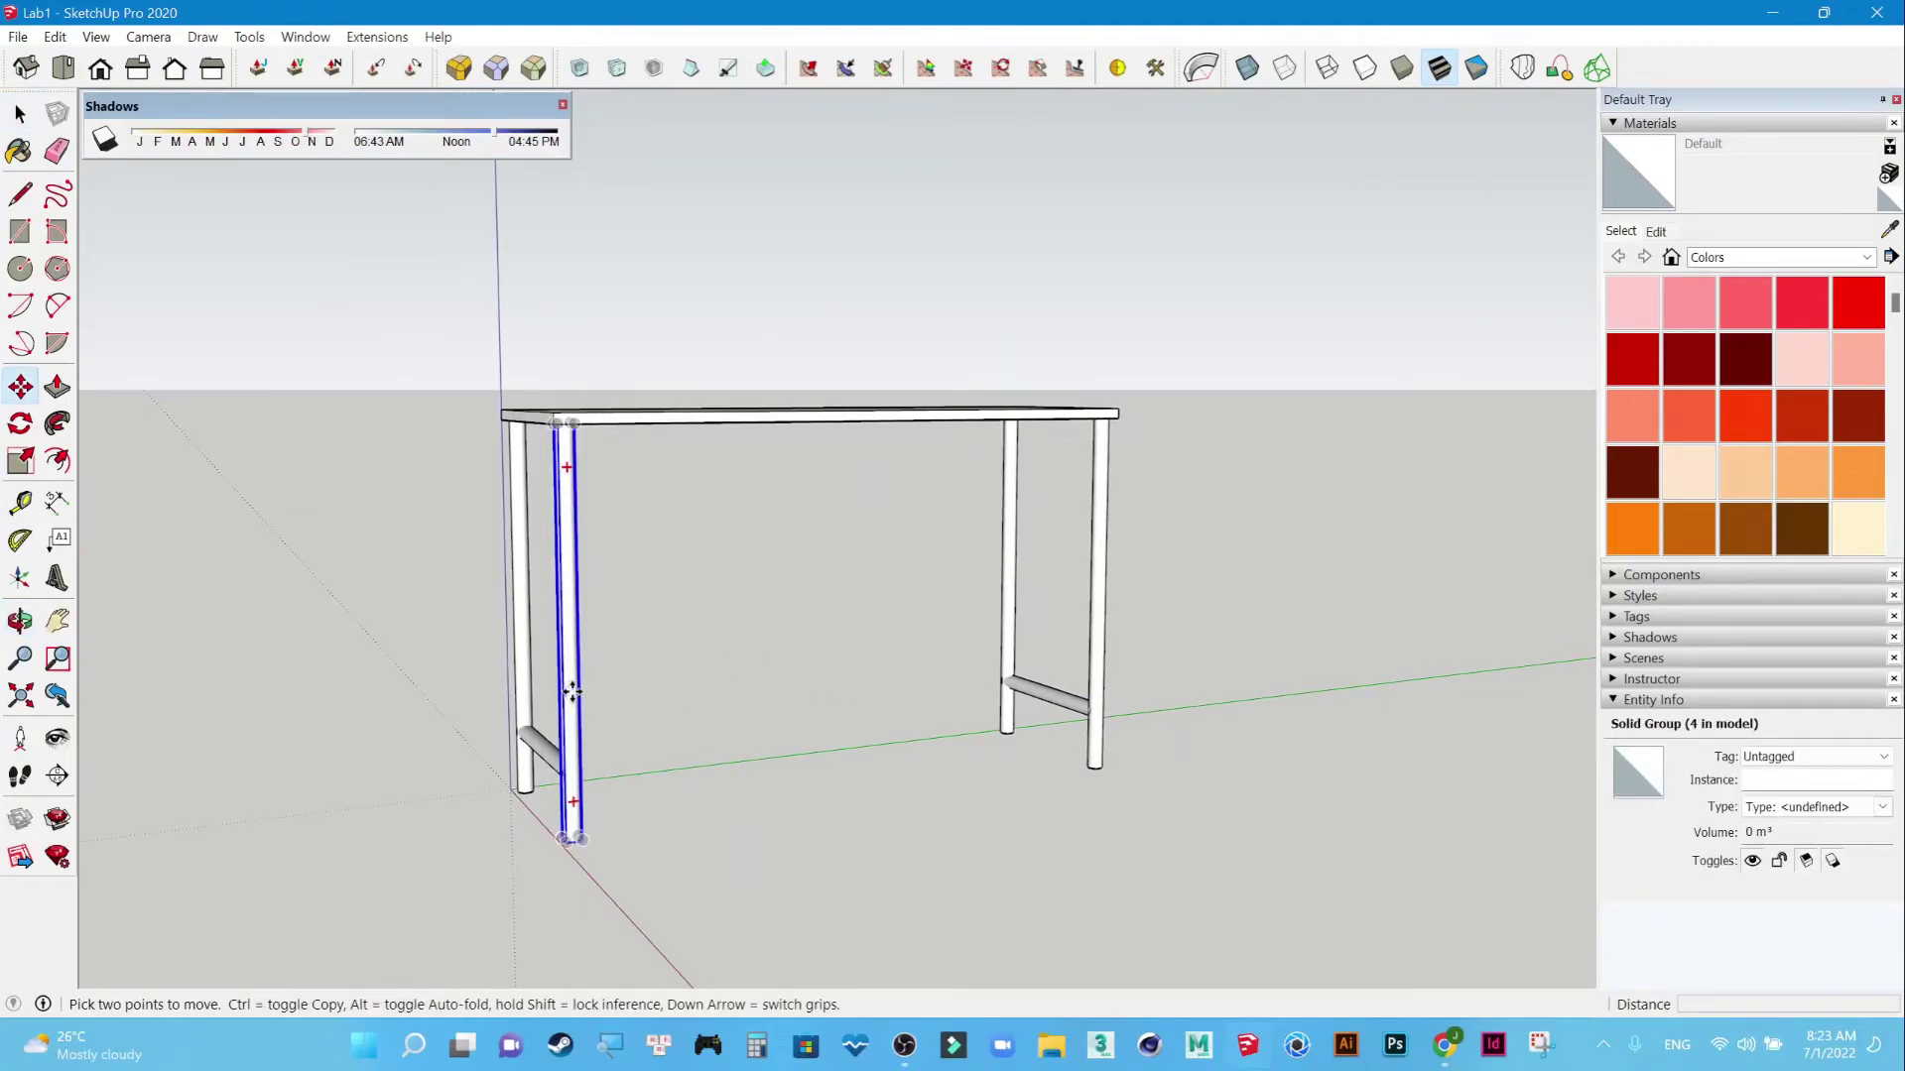
key("ctrl")
left_click(573, 691)
left_click(829, 678)
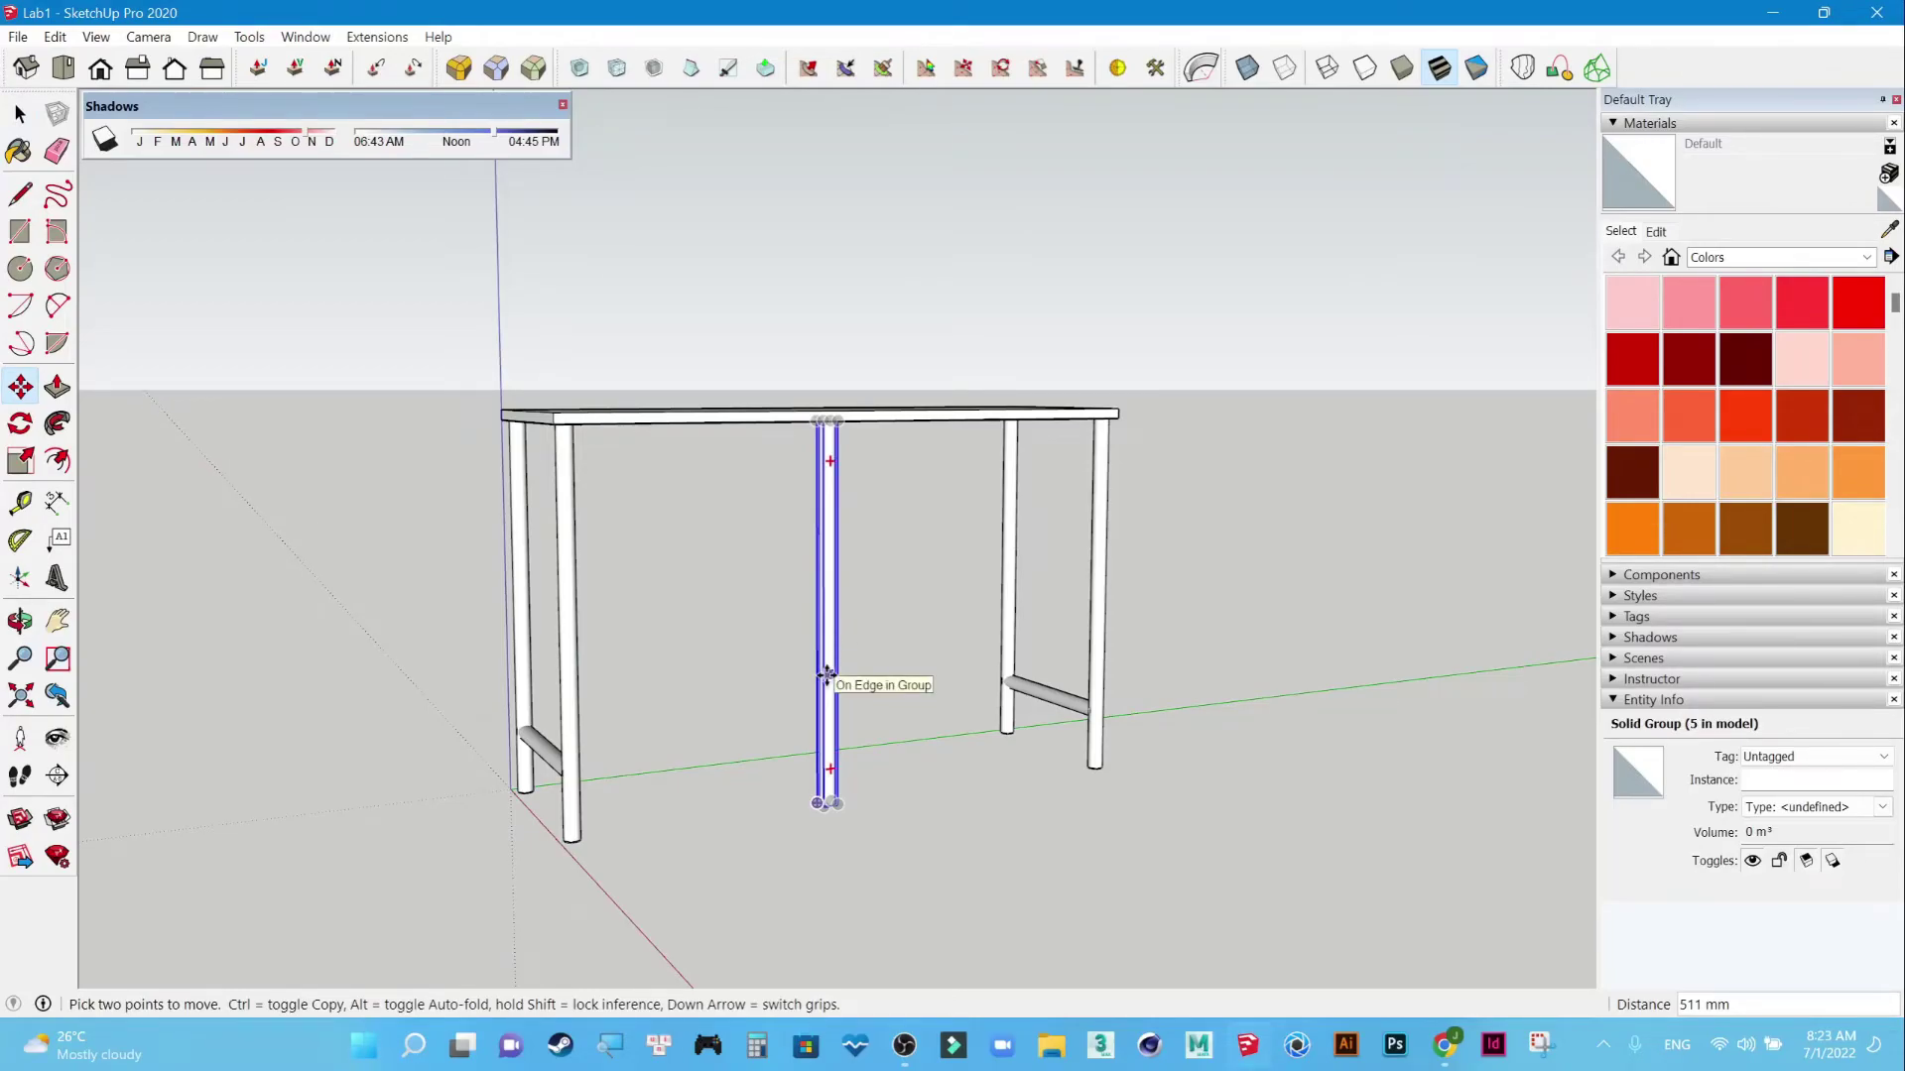
Rotate the copied leg 90° so it lies horizontally as a footrest bar.
key("q")
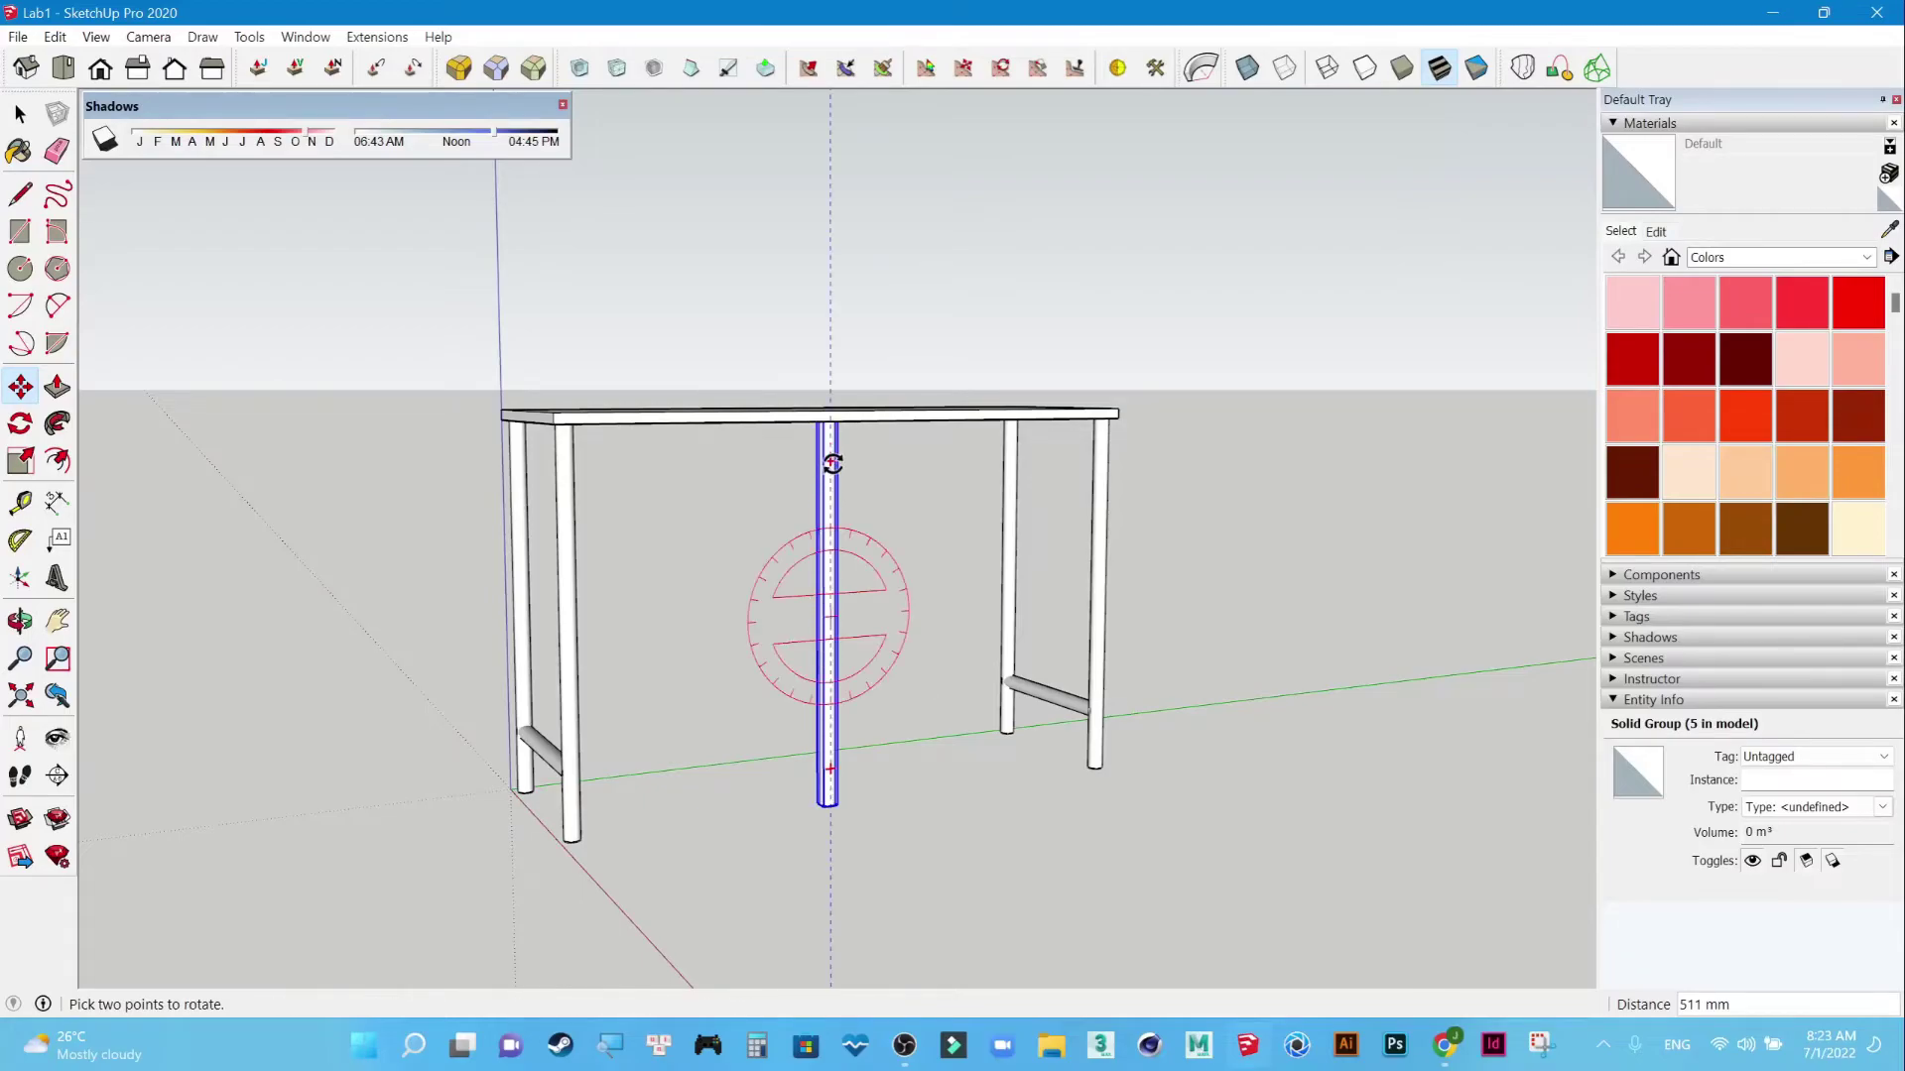
left_click(832, 463)
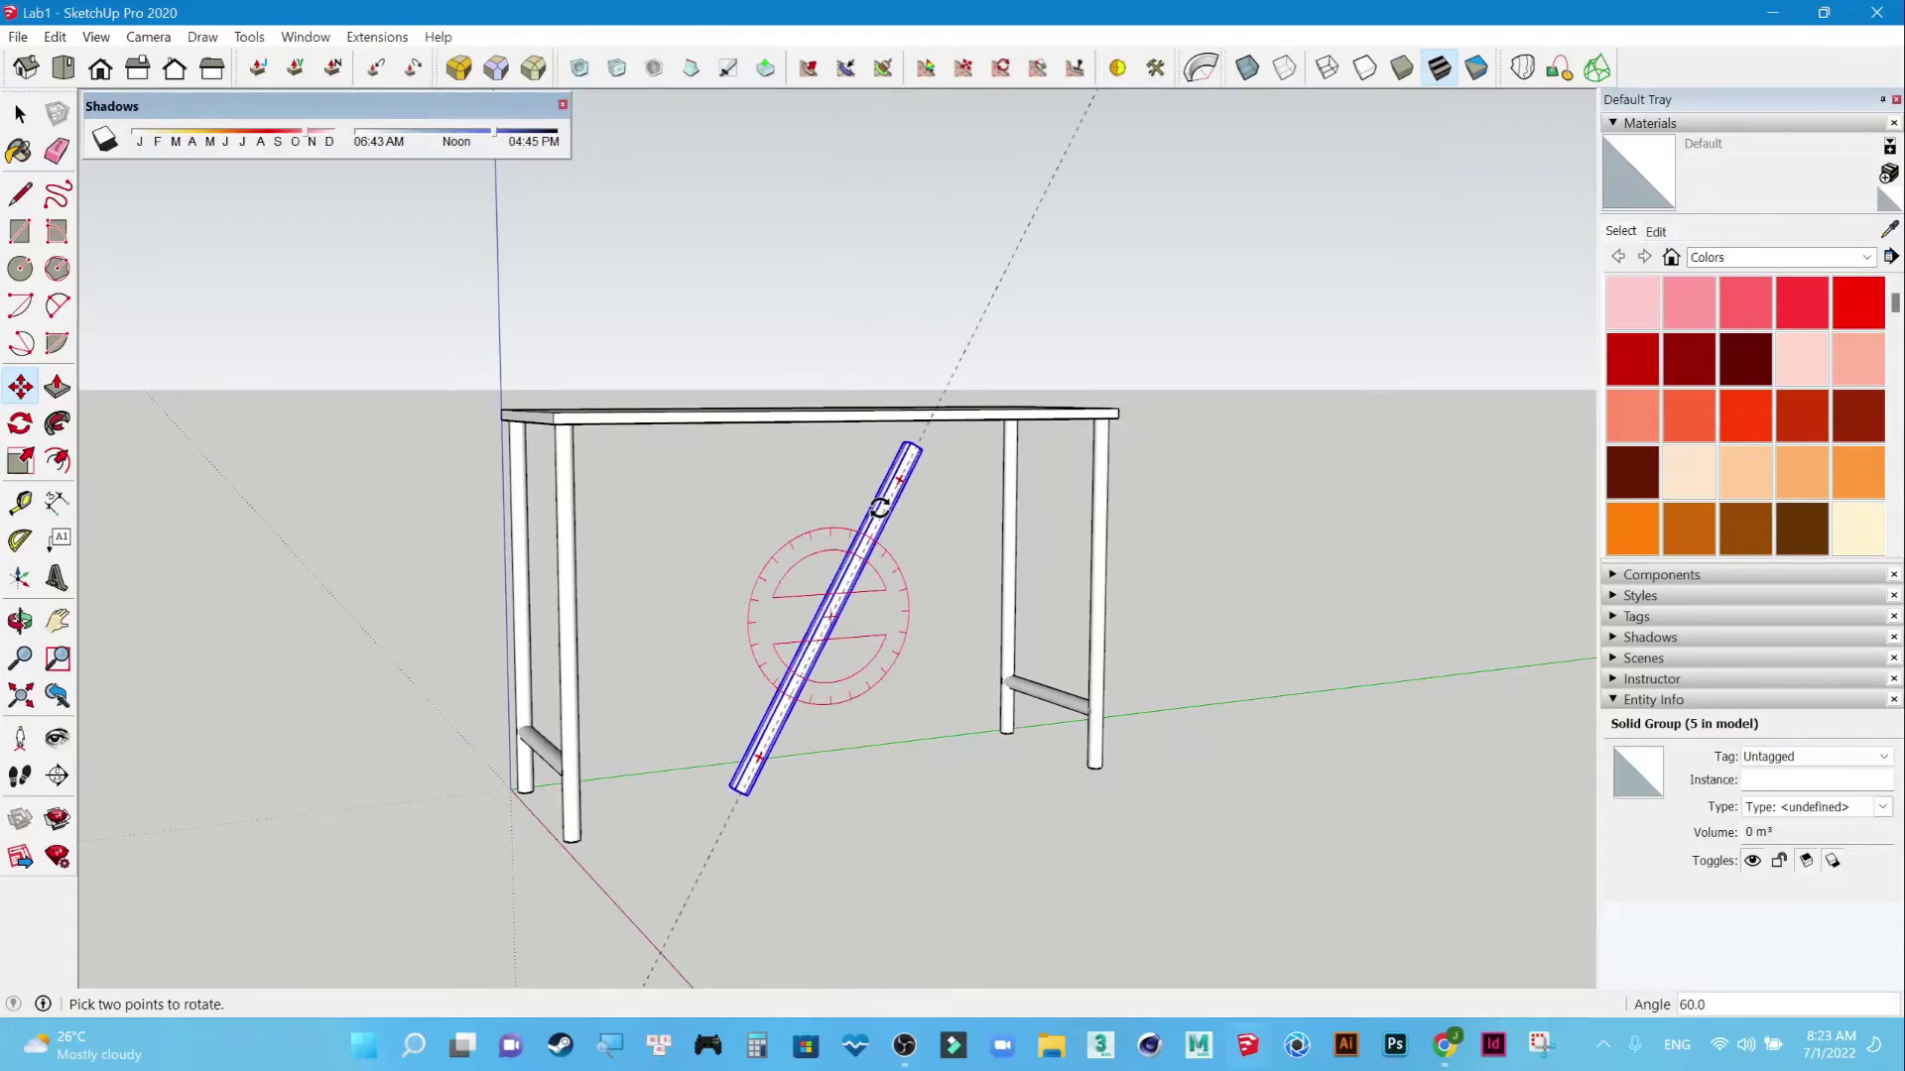
type("90")
key("Return")
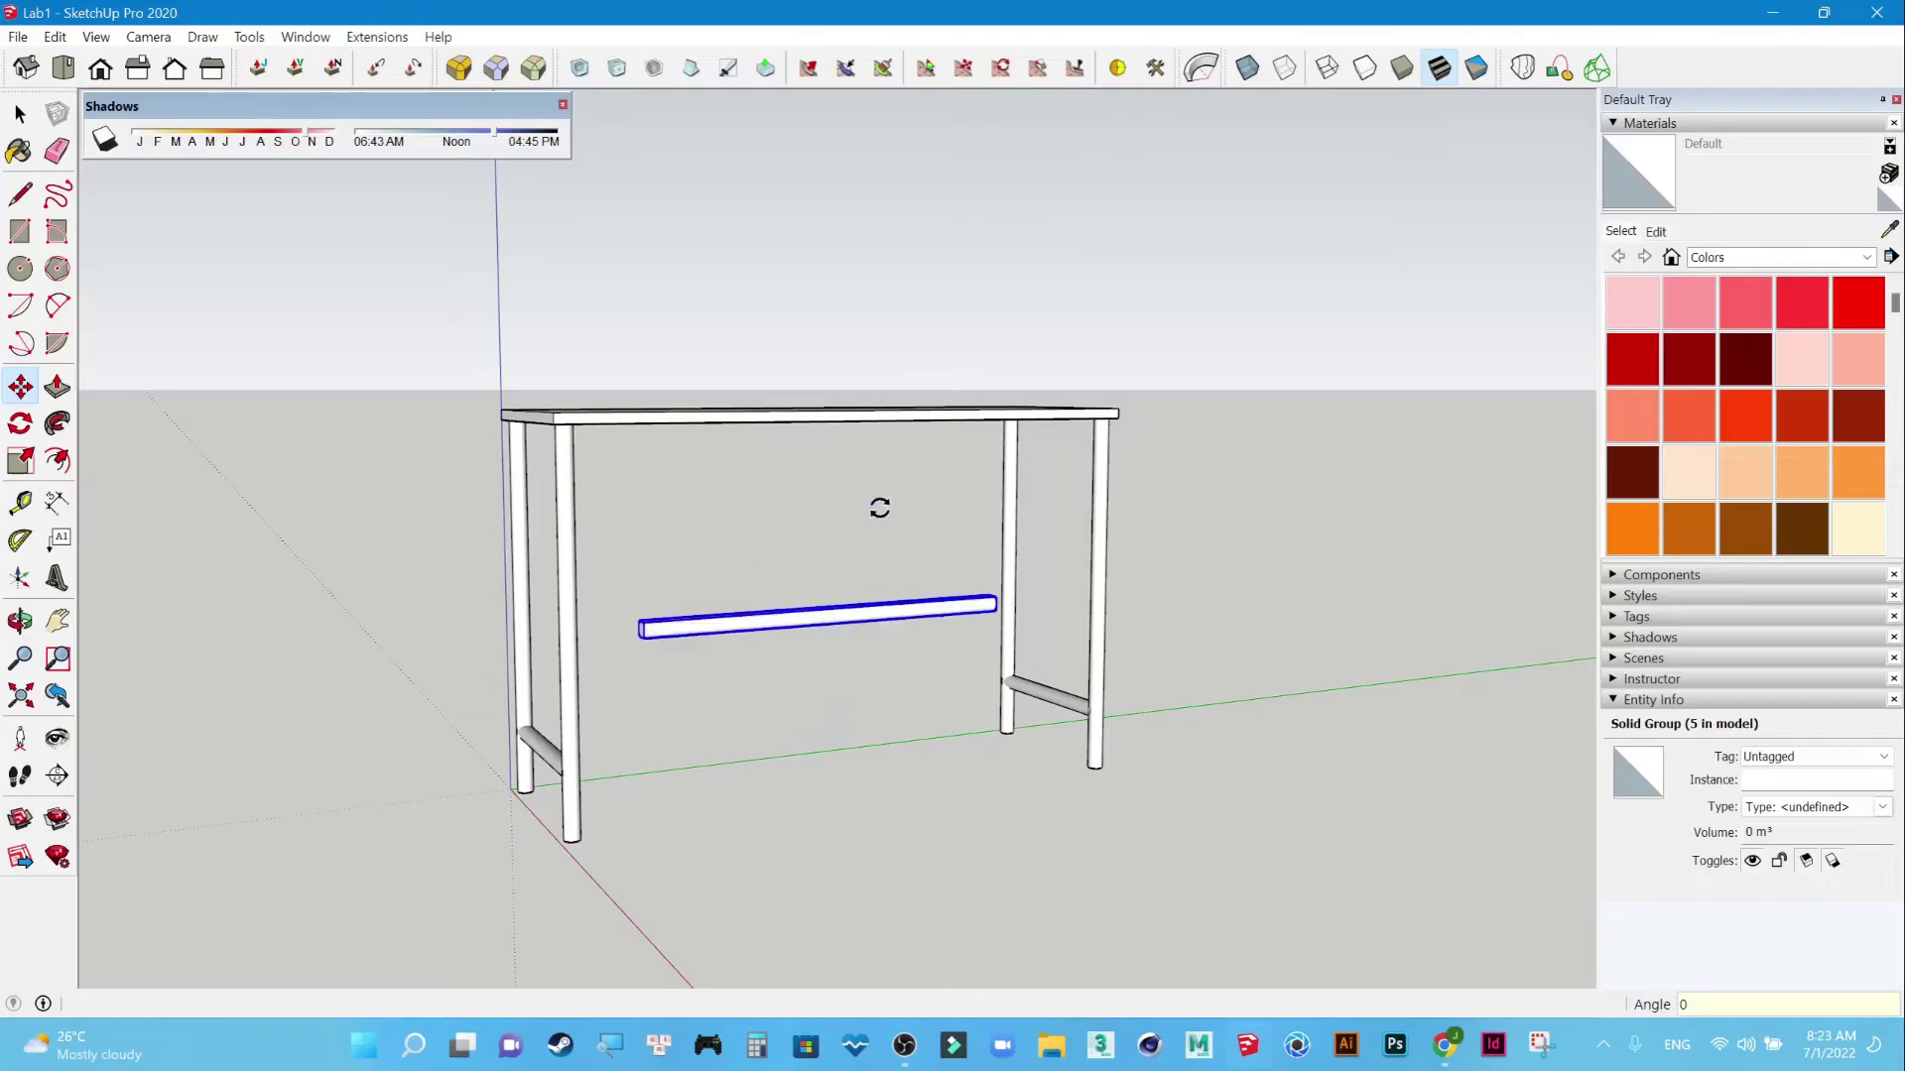
key("space")
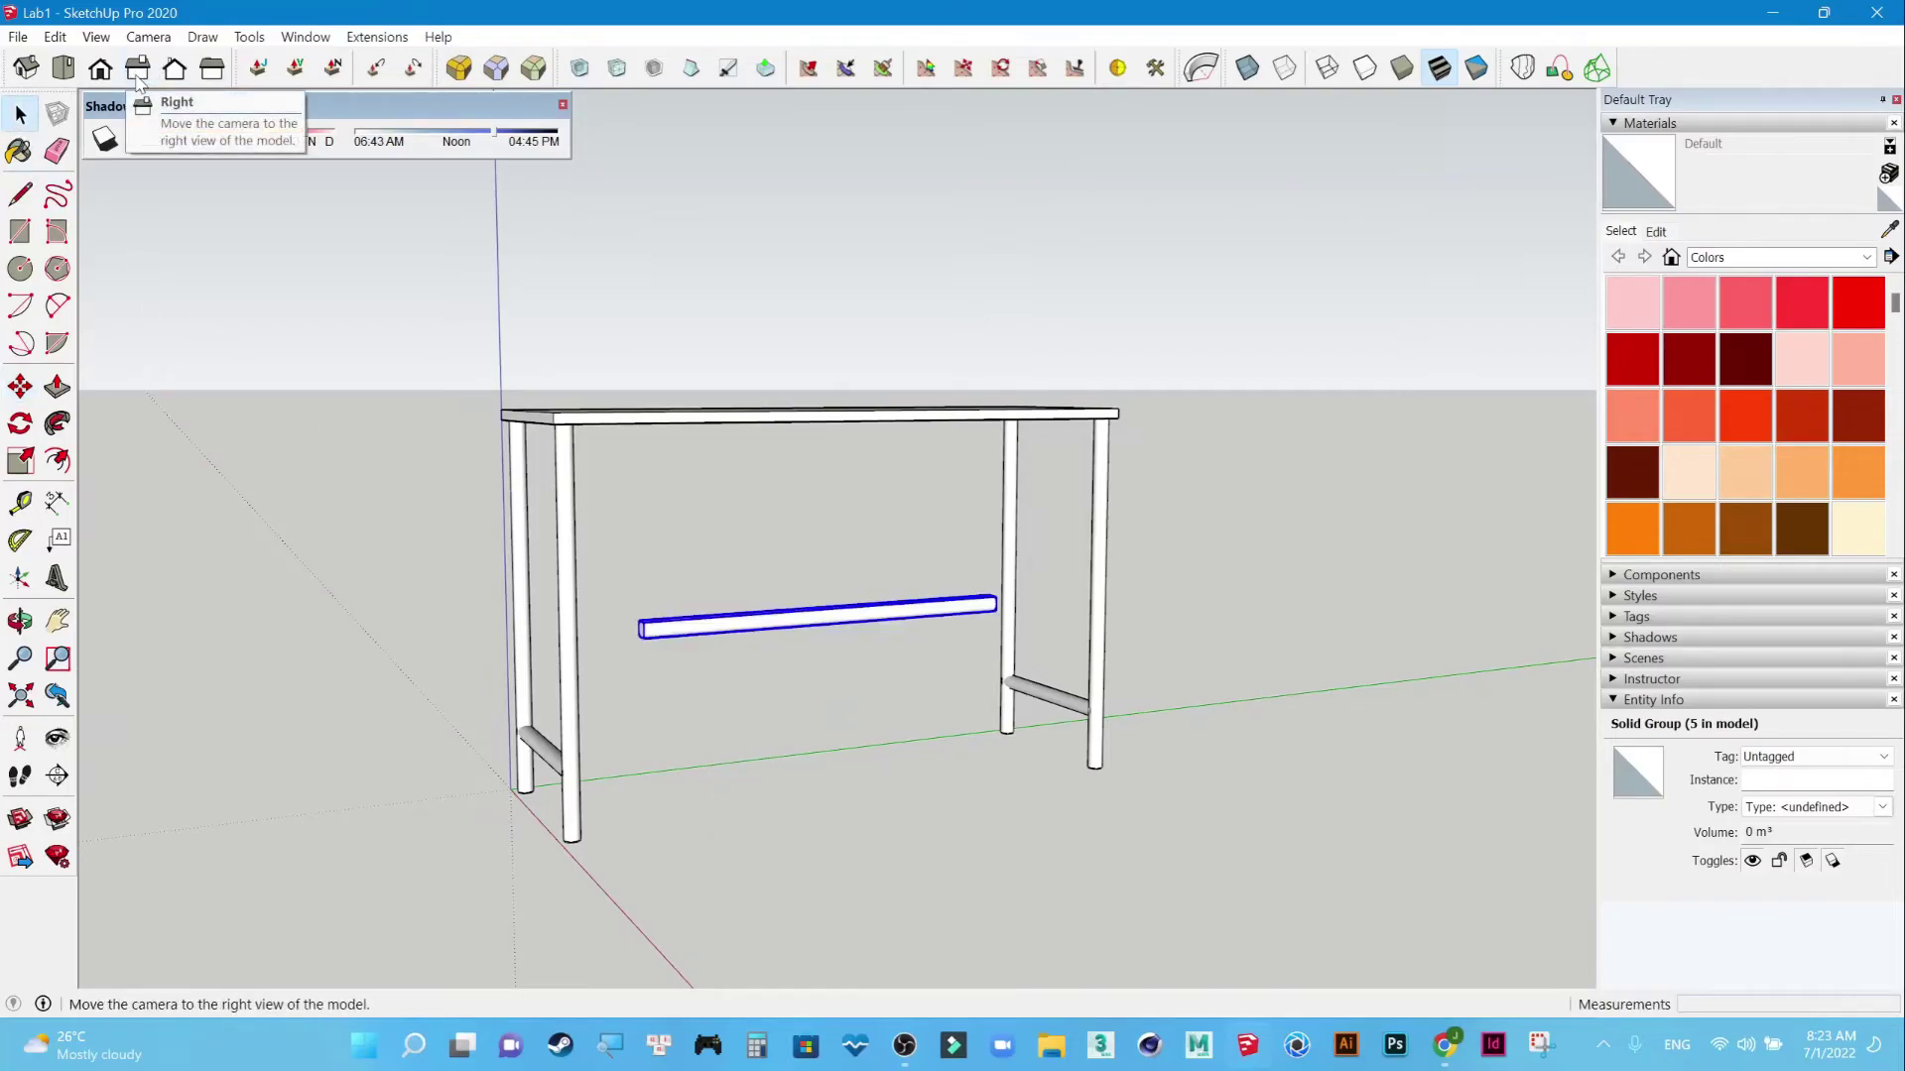
View the table from the right side, then orbit and zoom in on the footrest bar.
left_click(137, 72)
left_click(148, 36)
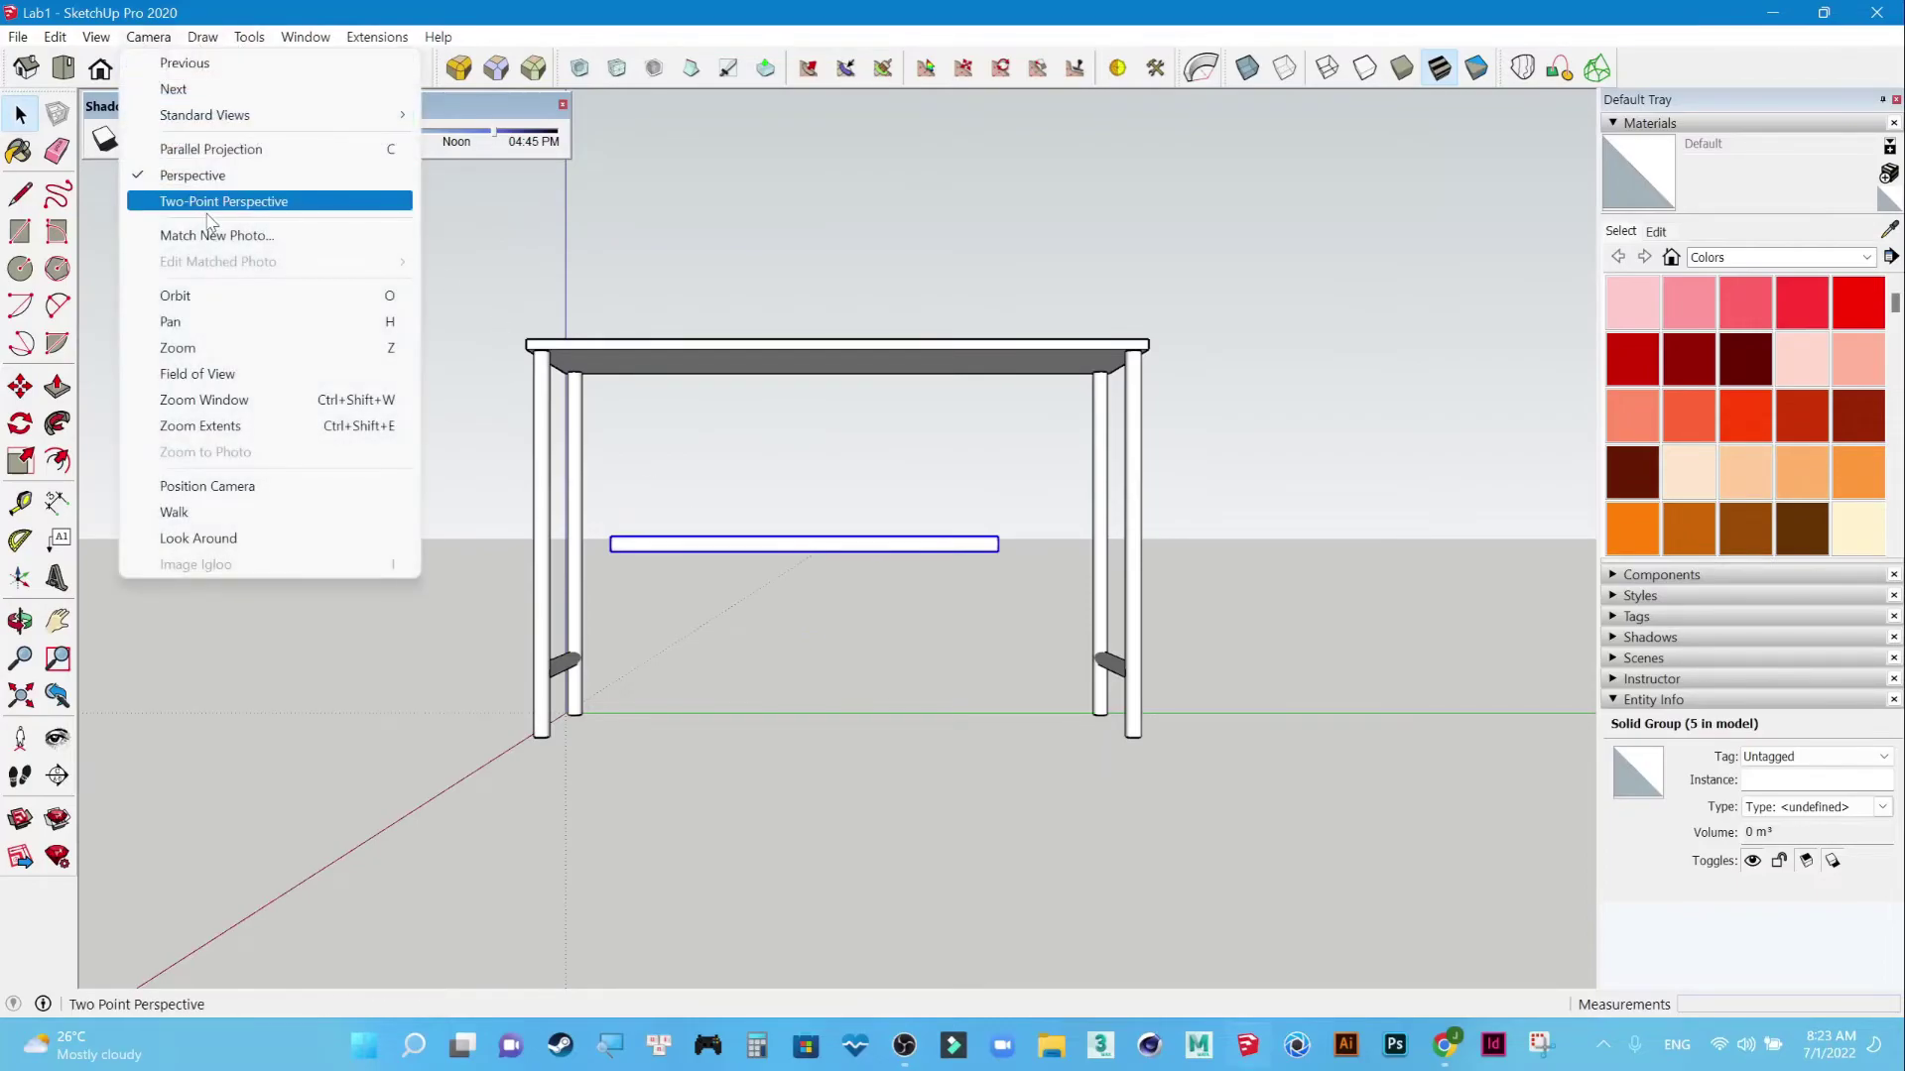
left_click(1103, 655)
left_click(727, 770)
mouse_move(1103, 655)
middle_mouse_down()
mouse_move(728, 770)
mouse_move(881, 638)
middle_mouse_up()
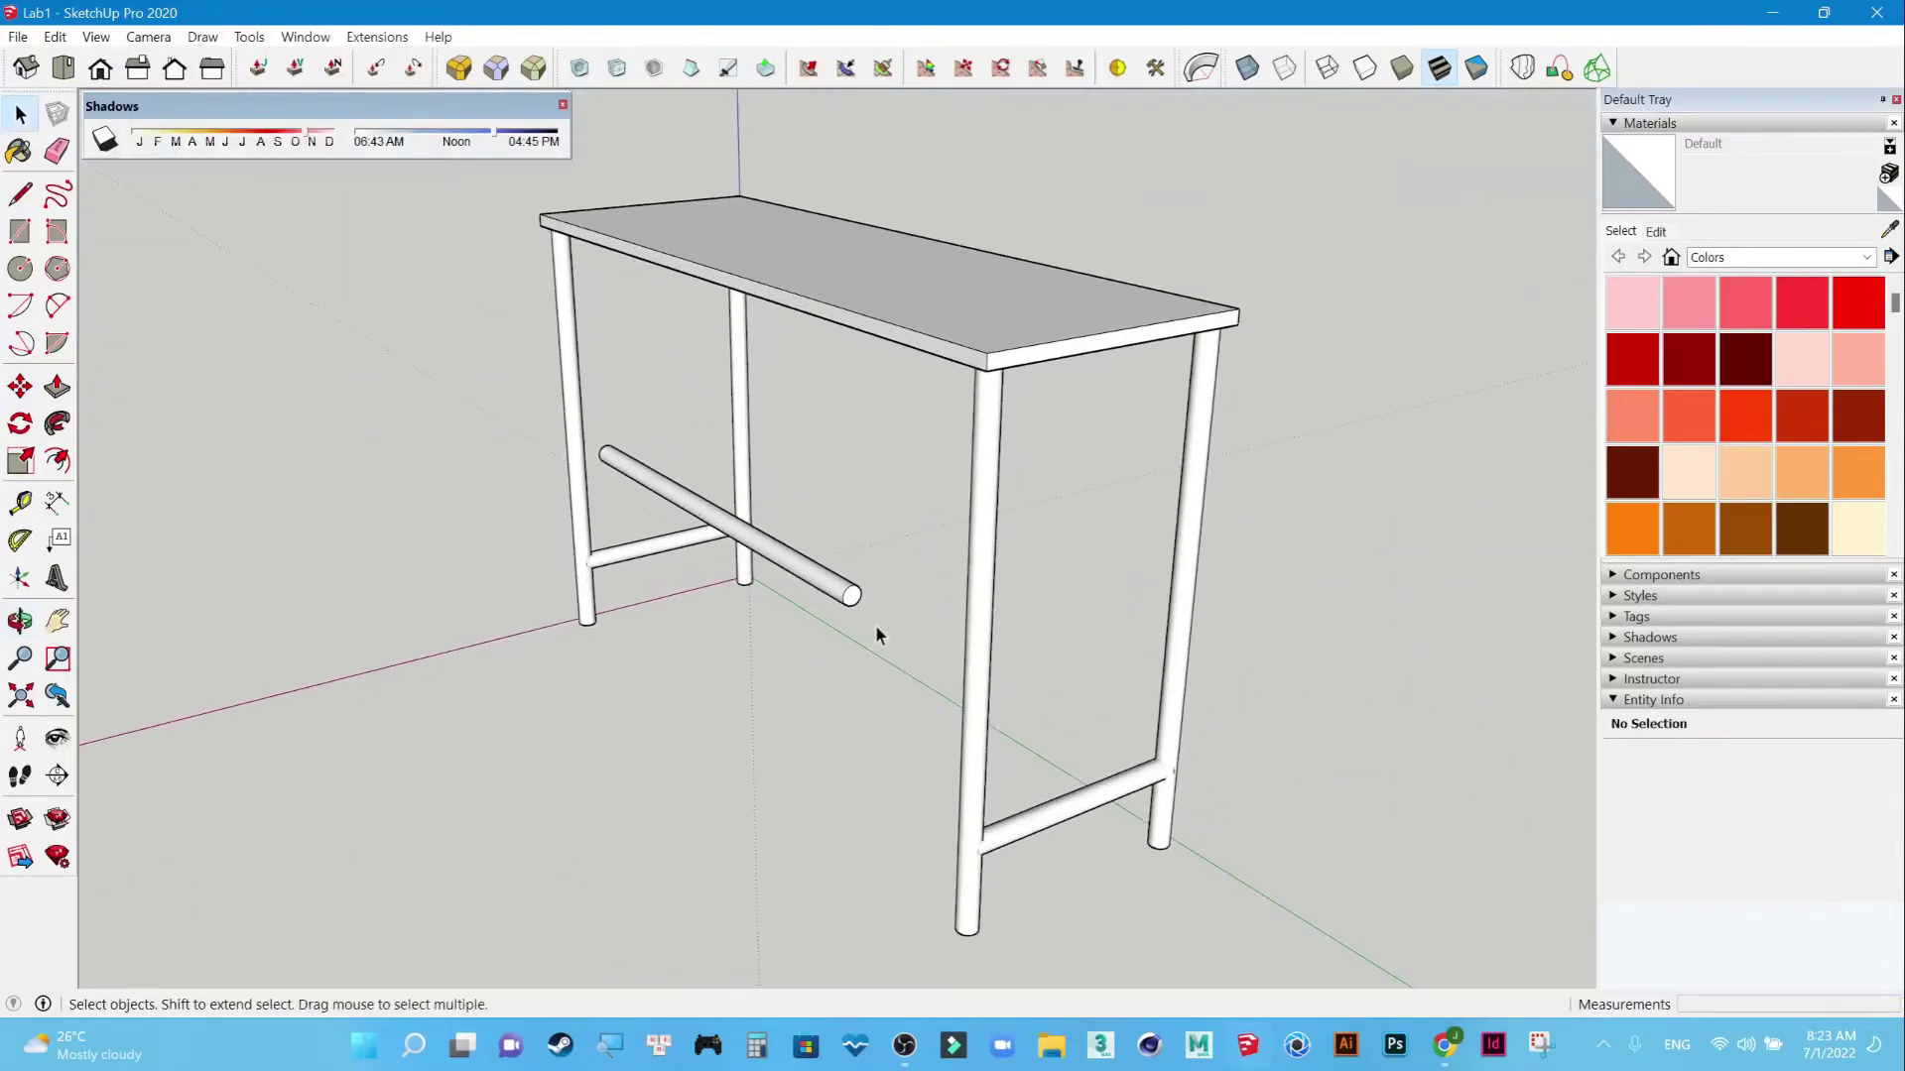
scroll(877, 634, "up", 2)
scroll(811, 612, "up", 2)
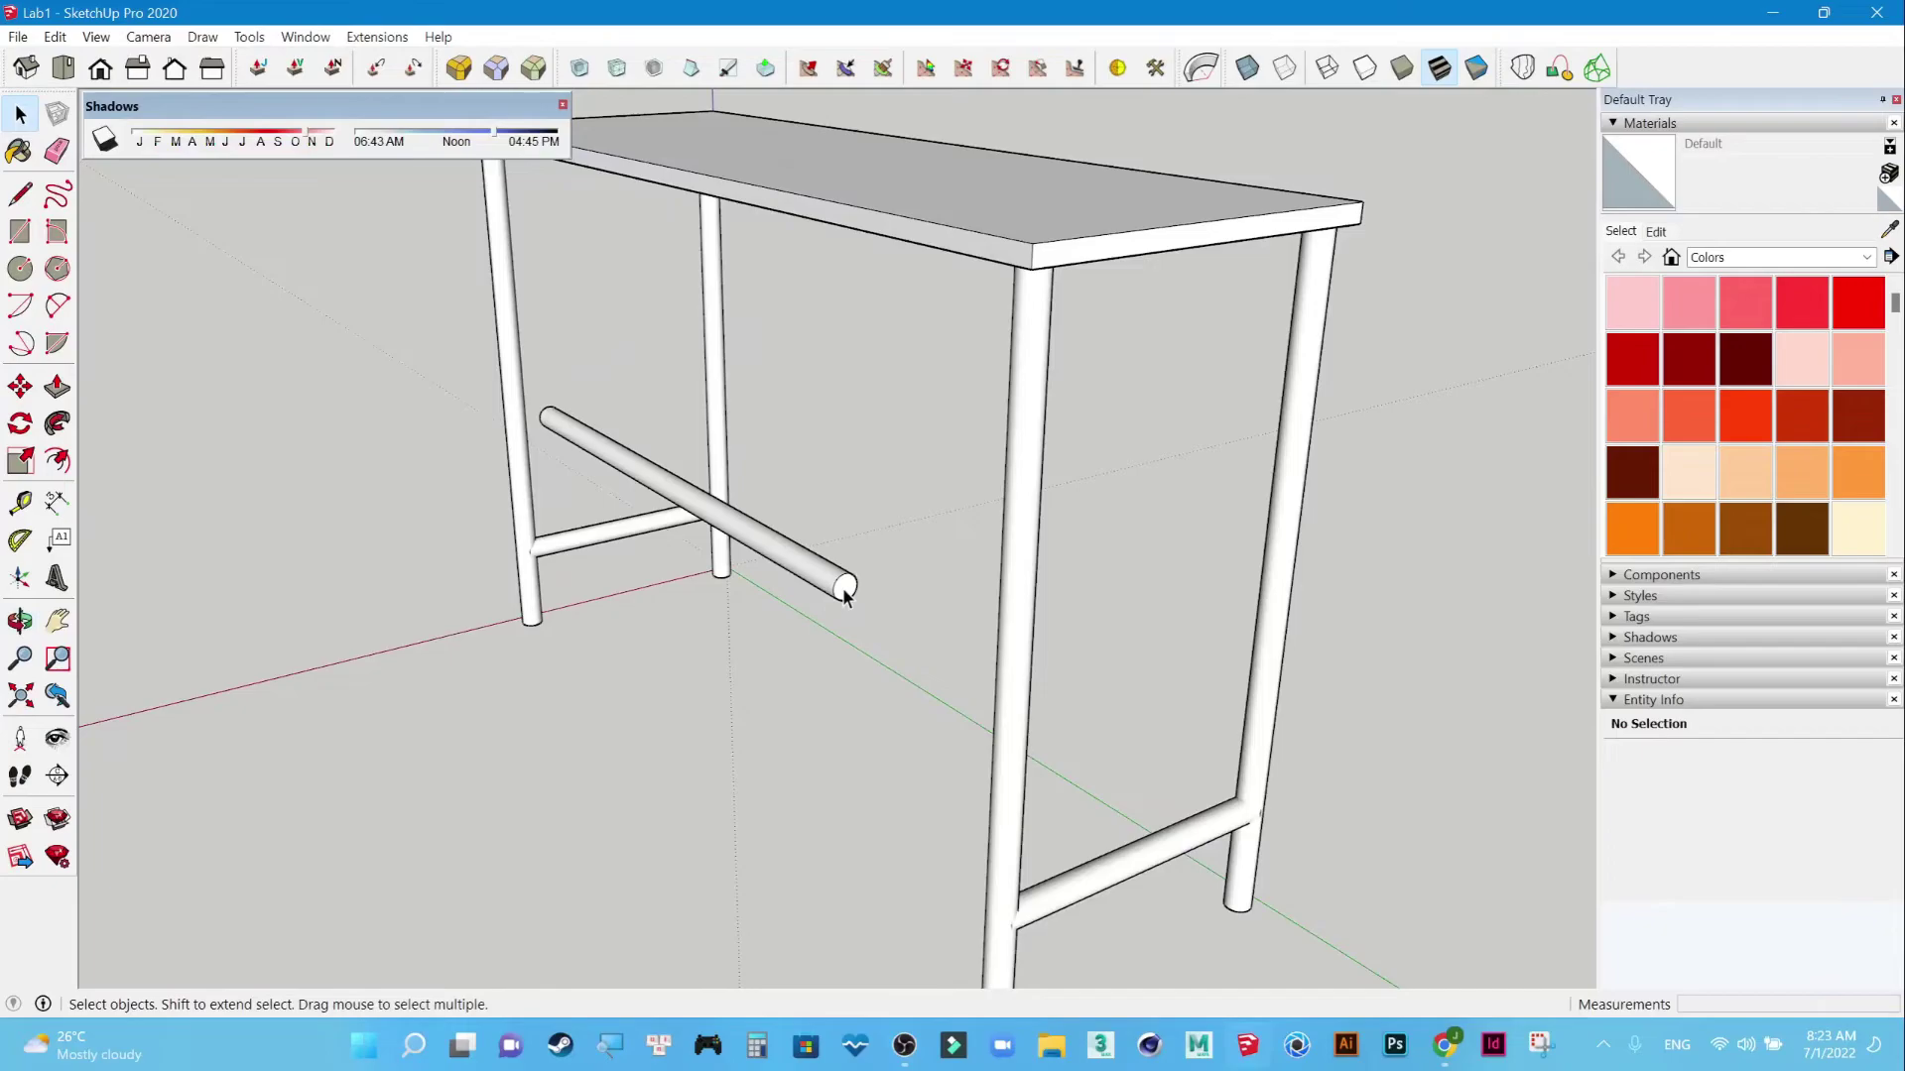
Inside the bar group, push/pull one end of the bar out to the far leg.
double_click(824, 585)
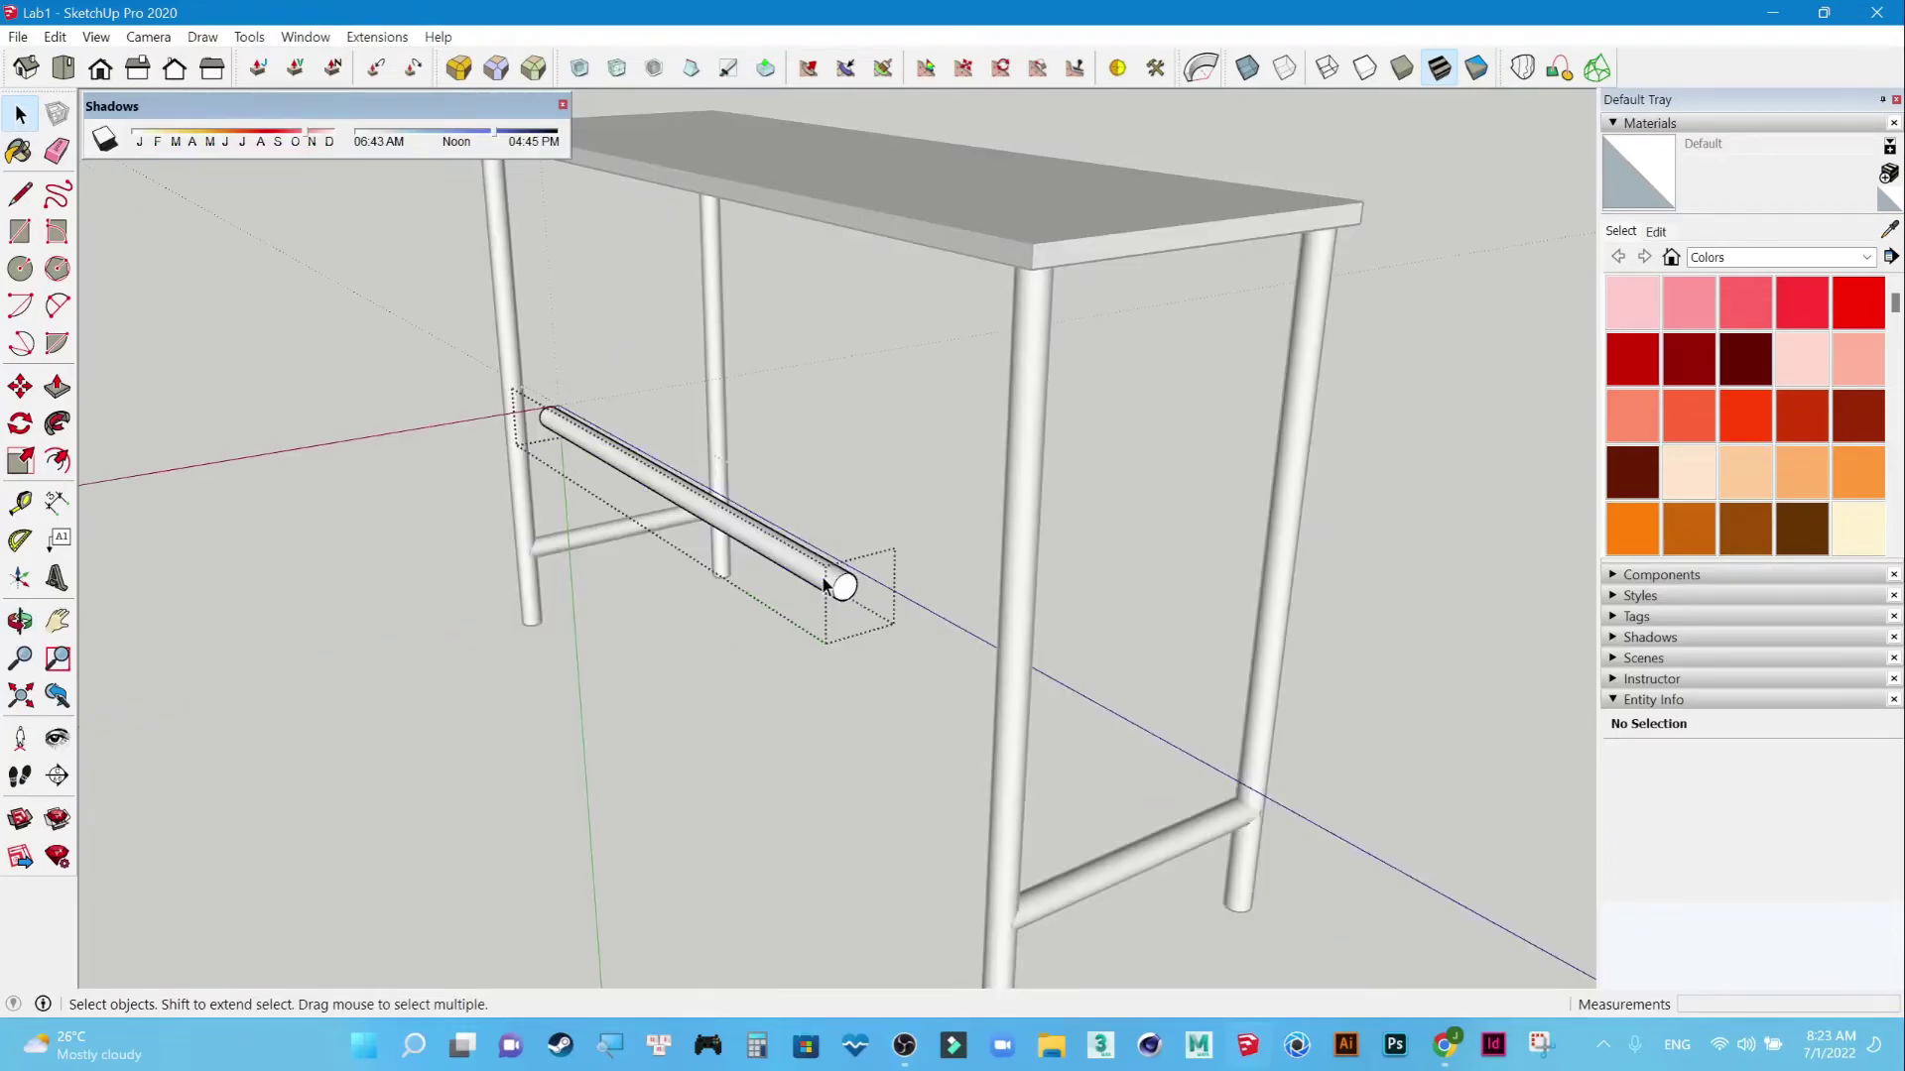
left_click(56, 387)
left_click_drag(844, 586, 1130, 873)
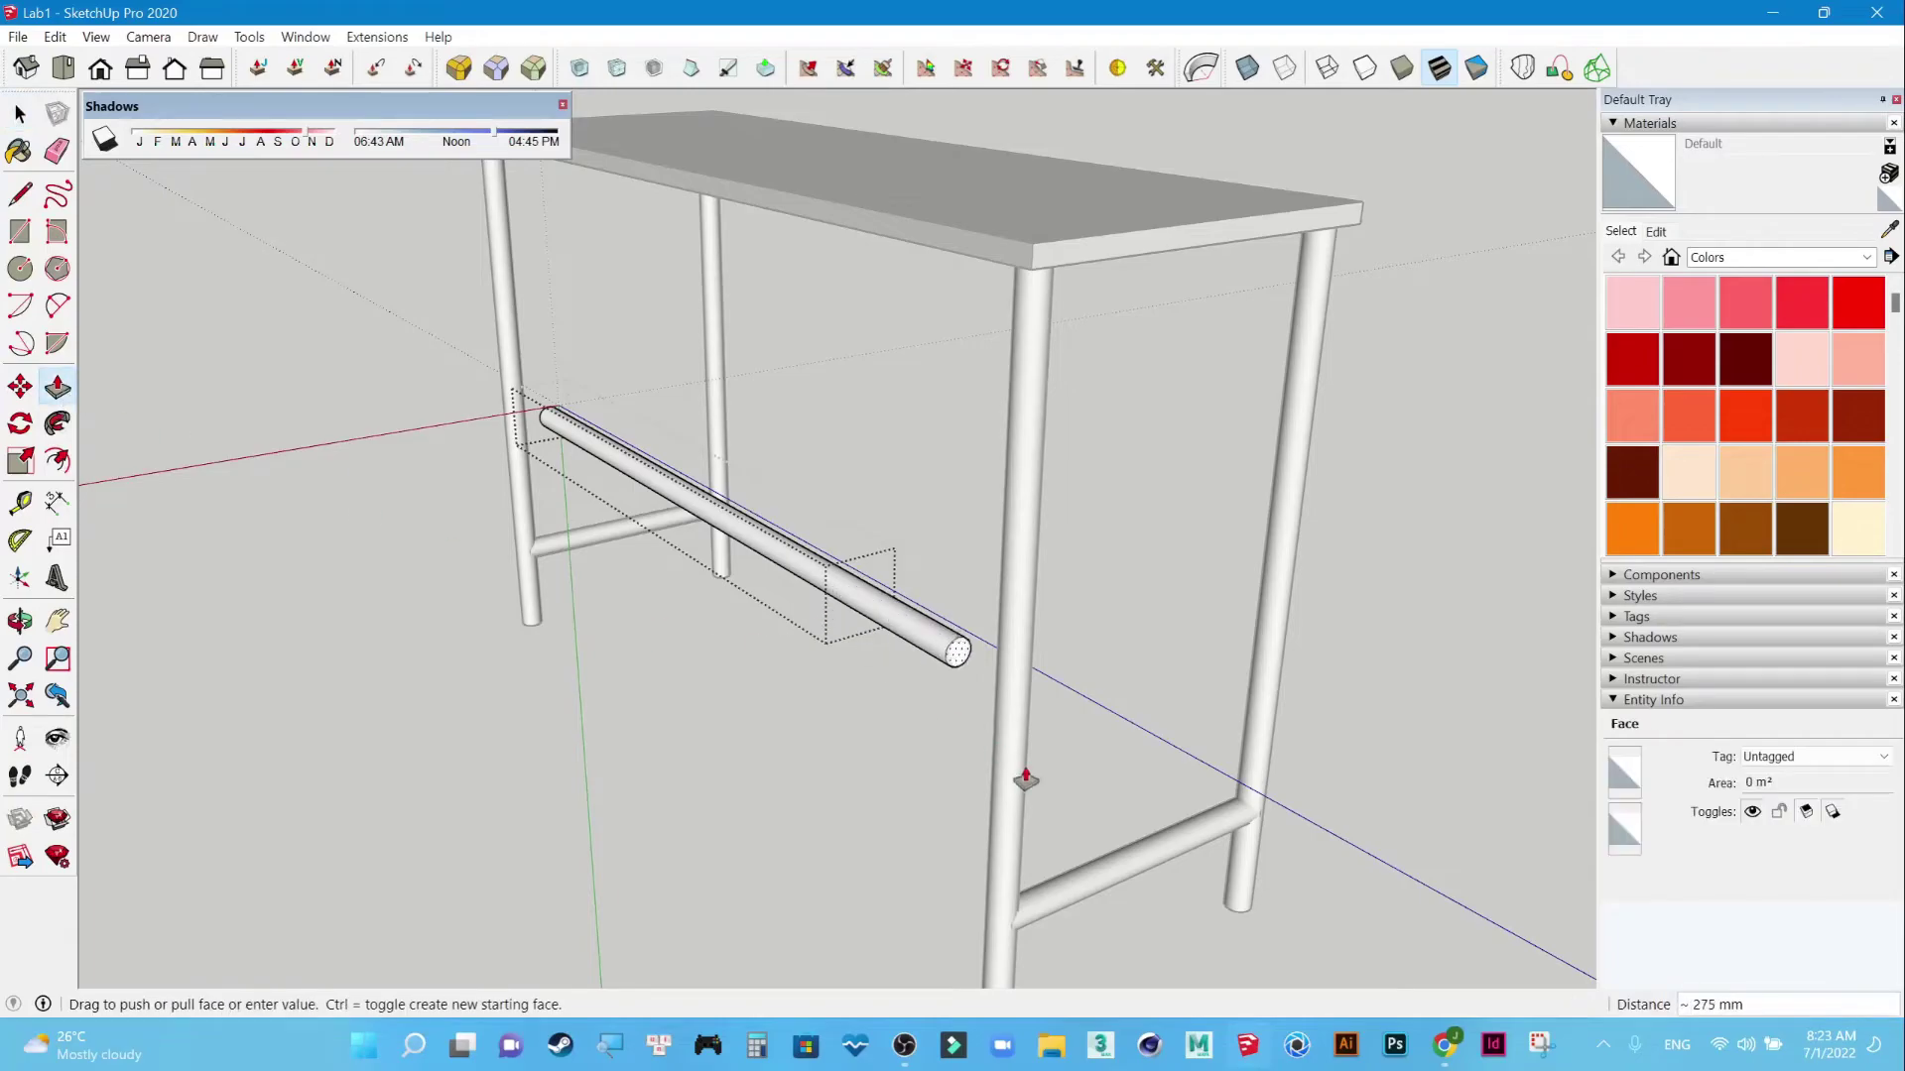
middle_click_drag(1147, 808, 1399, 608)
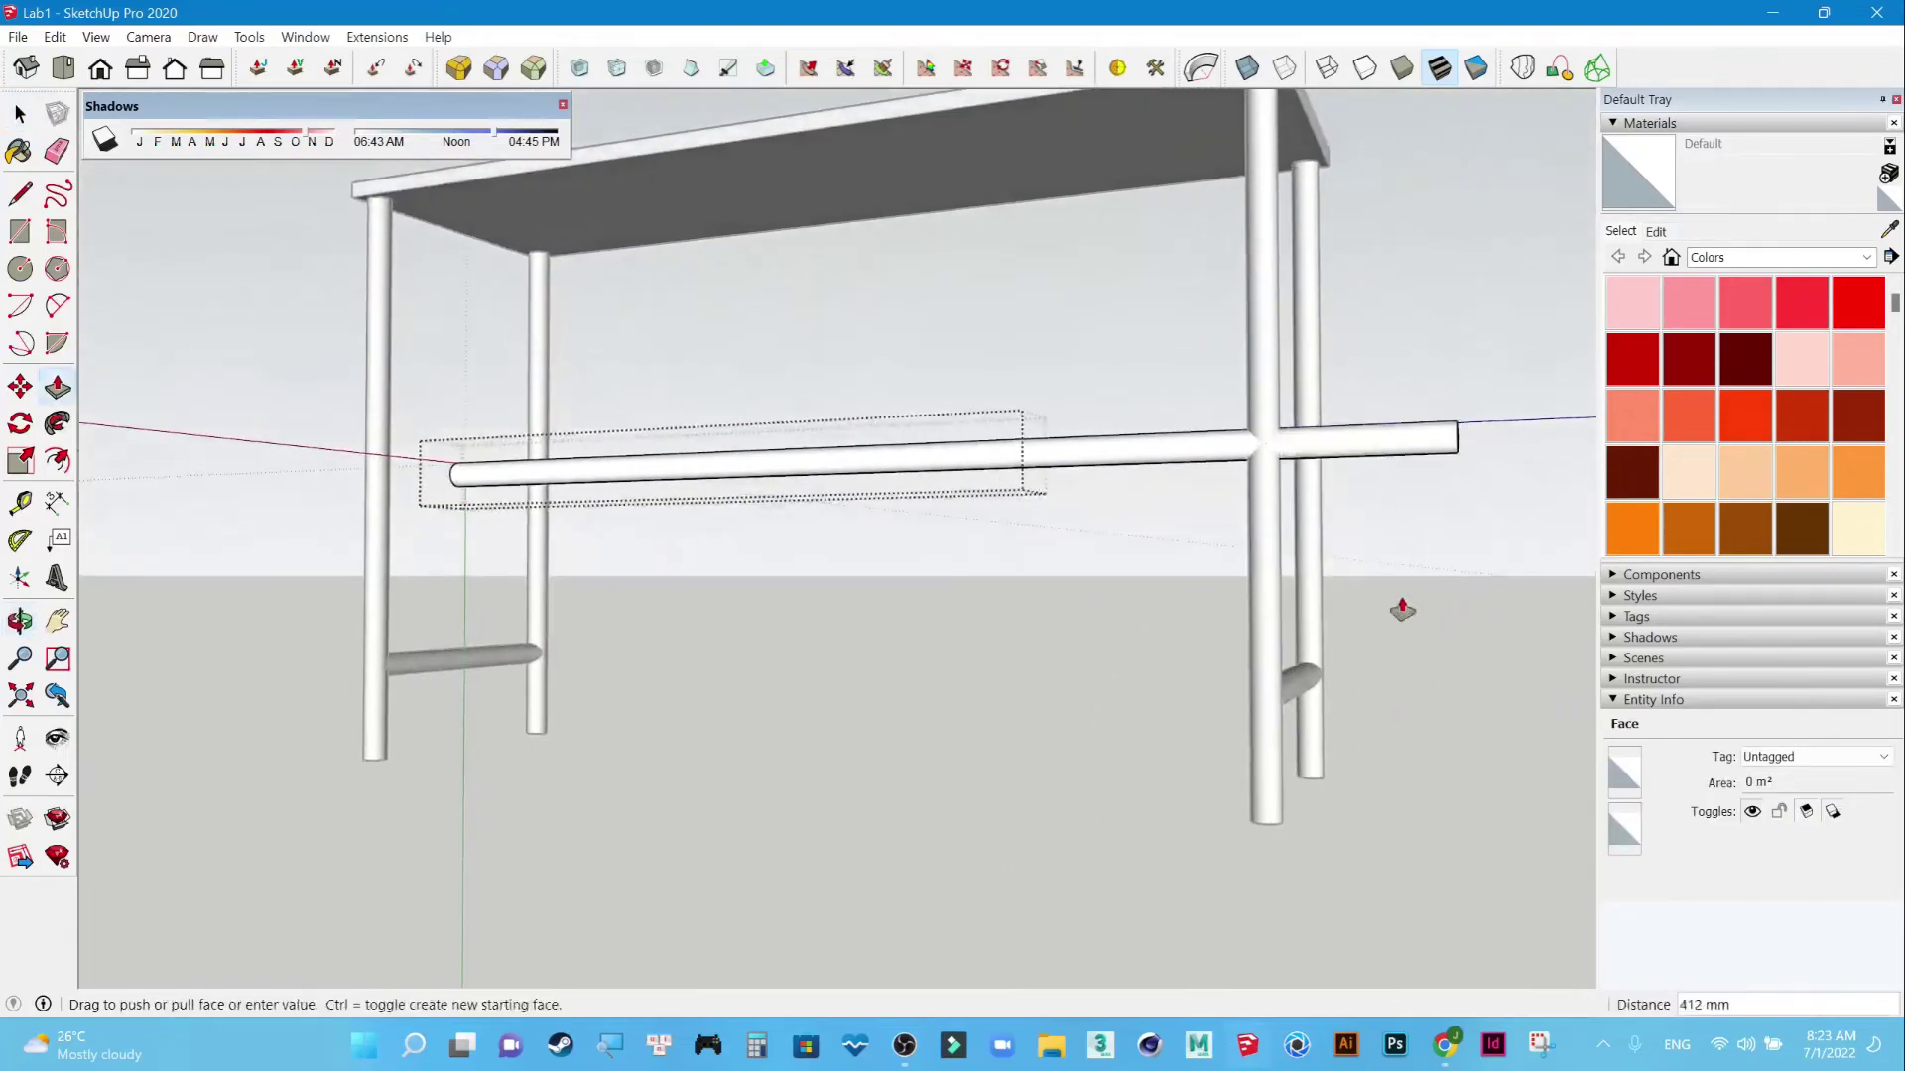
left_click(1262, 458)
Push/pull the bar's other end outward so it spans between the end frames.
middle_click_drag(617, 608, 1089, 723)
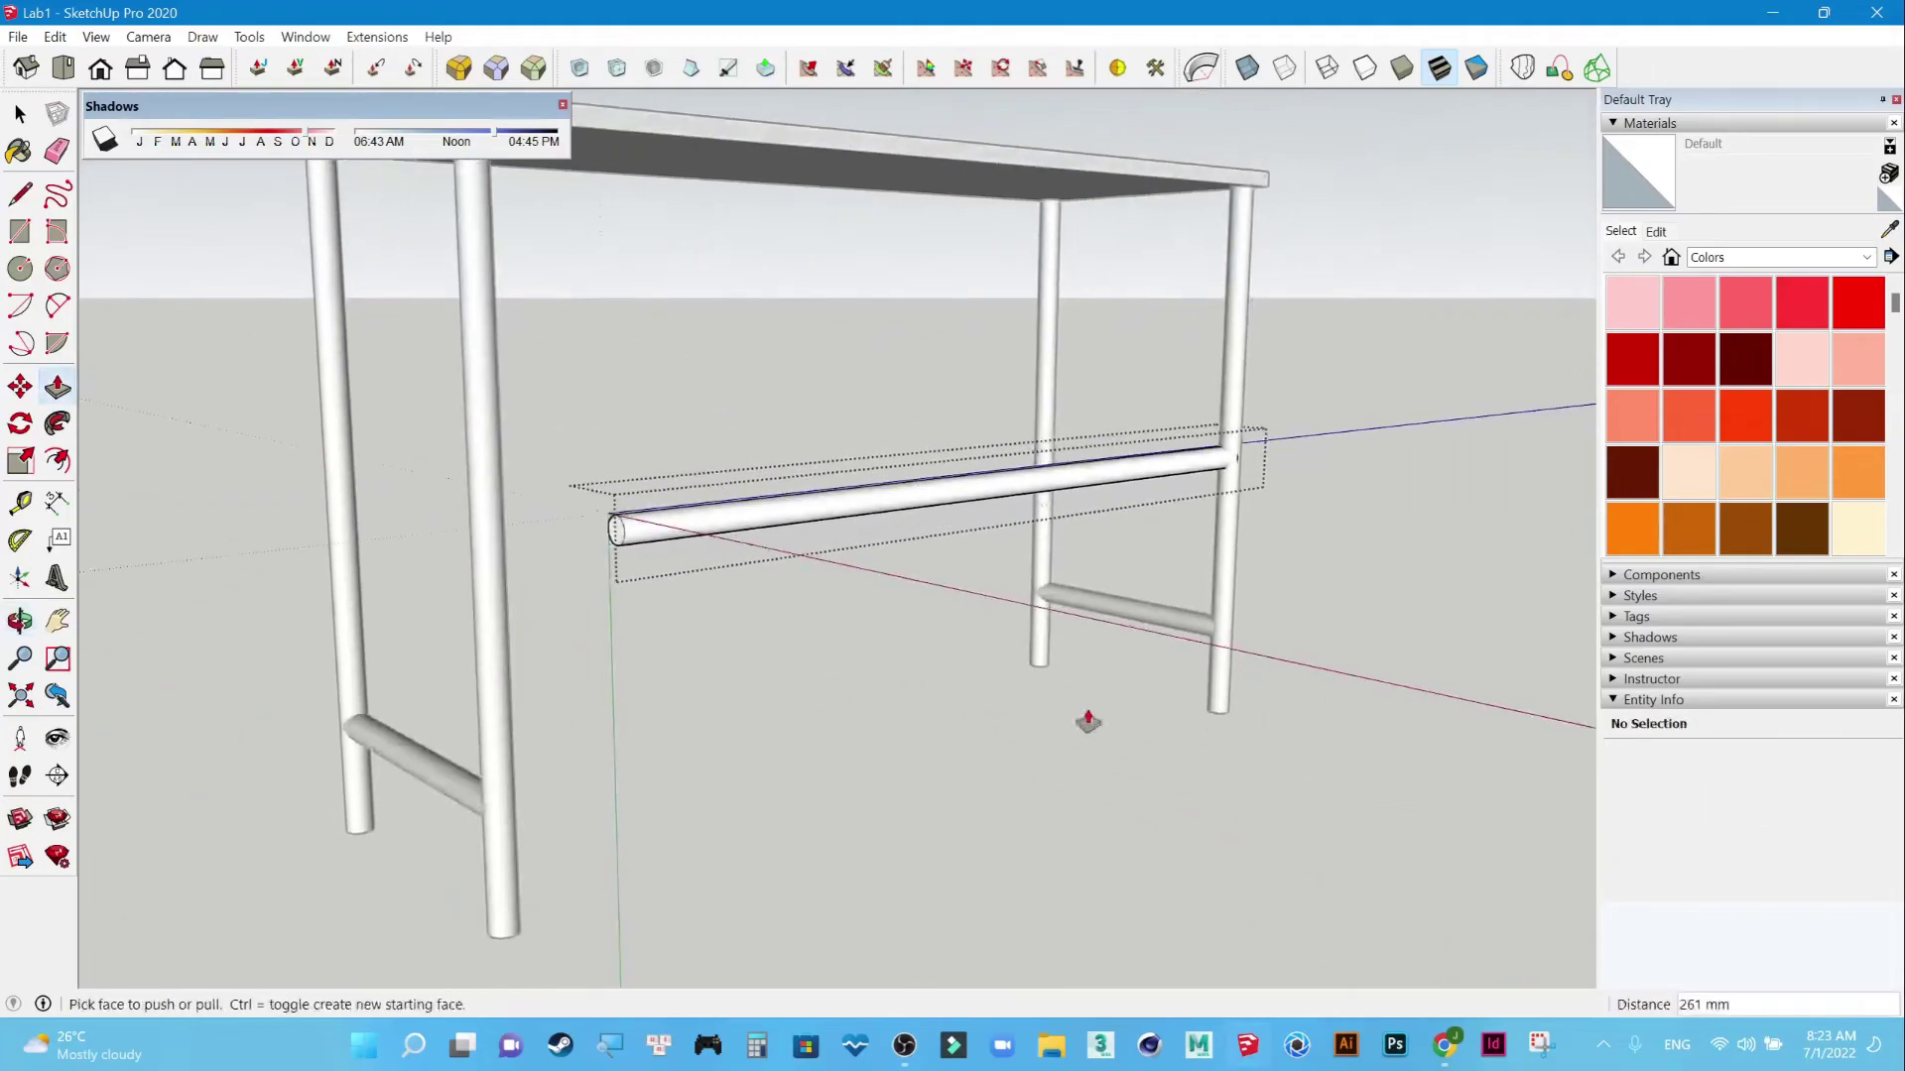
left_click(616, 536)
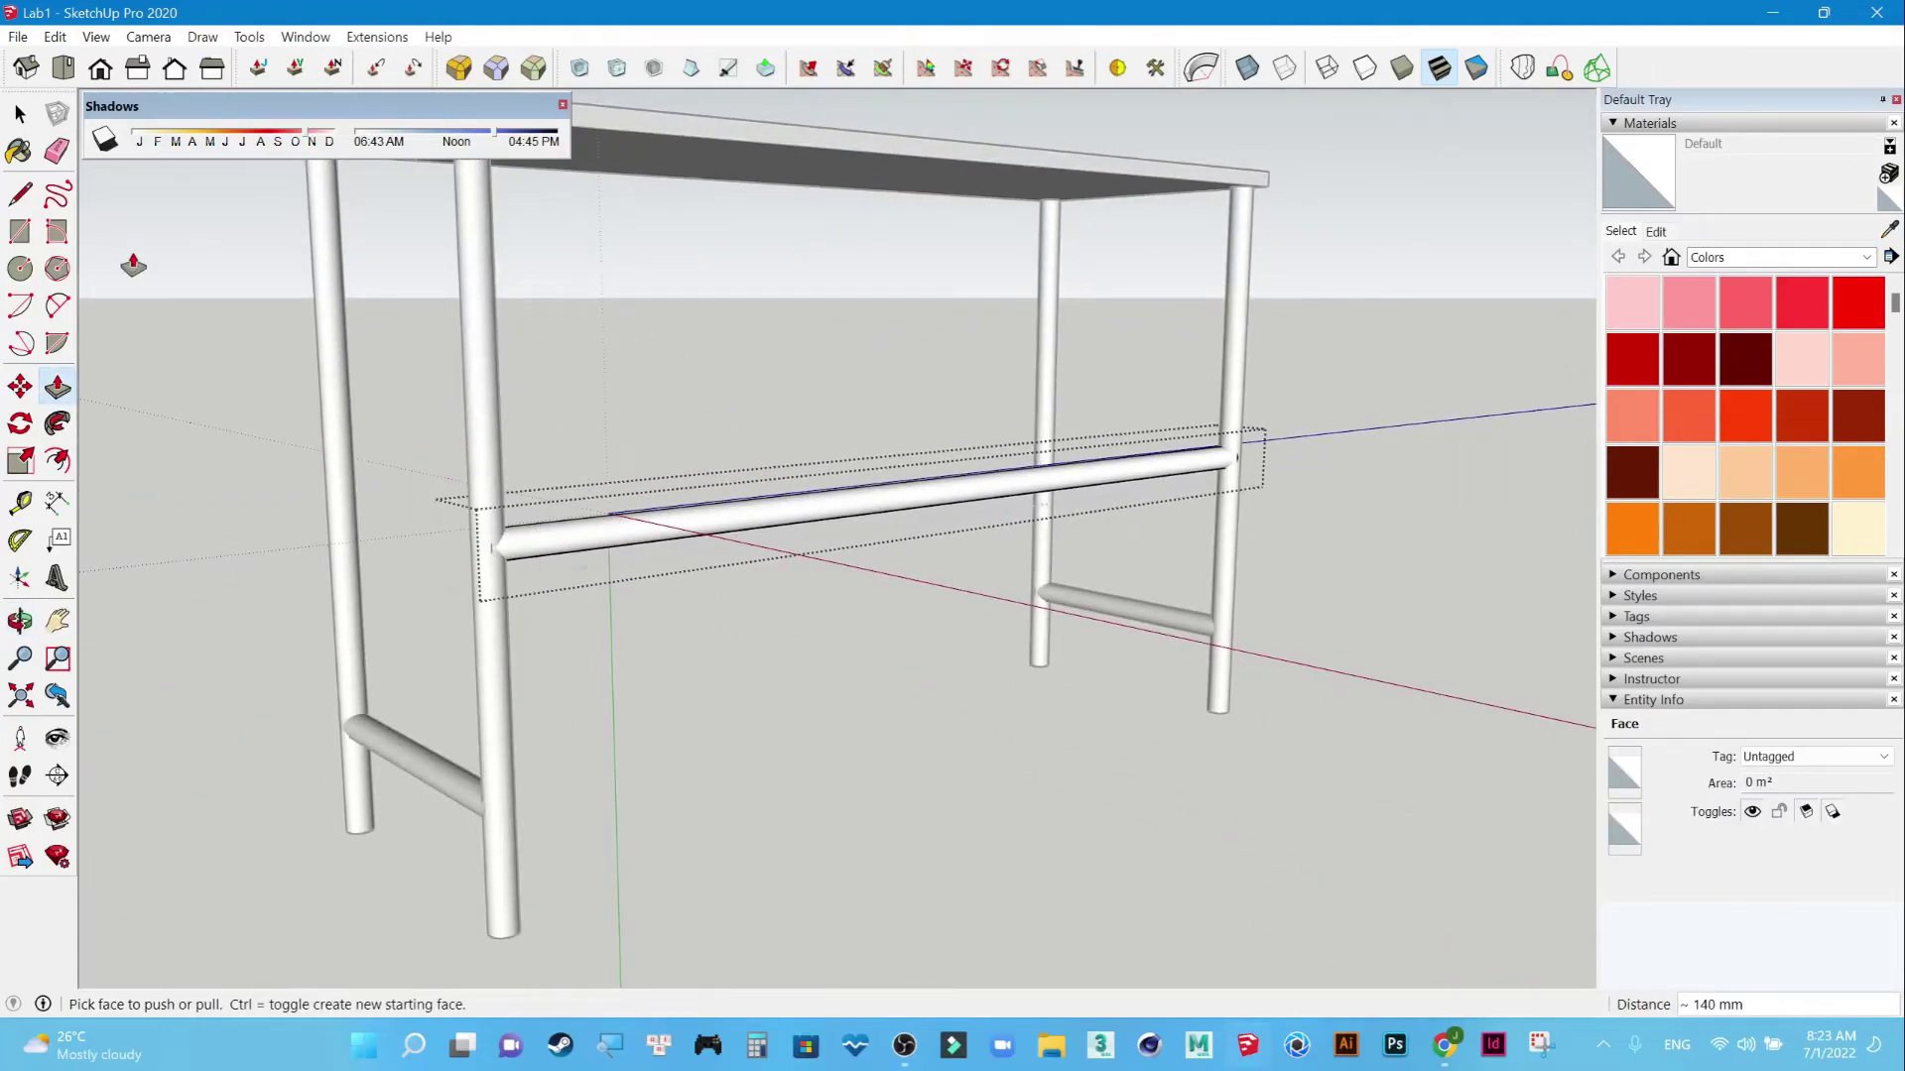
left_click(158, 284)
key("space")
mouse_move(698, 620)
middle_mouse_down()
mouse_move(1258, 737)
mouse_move(562, 709)
middle_mouse_up()
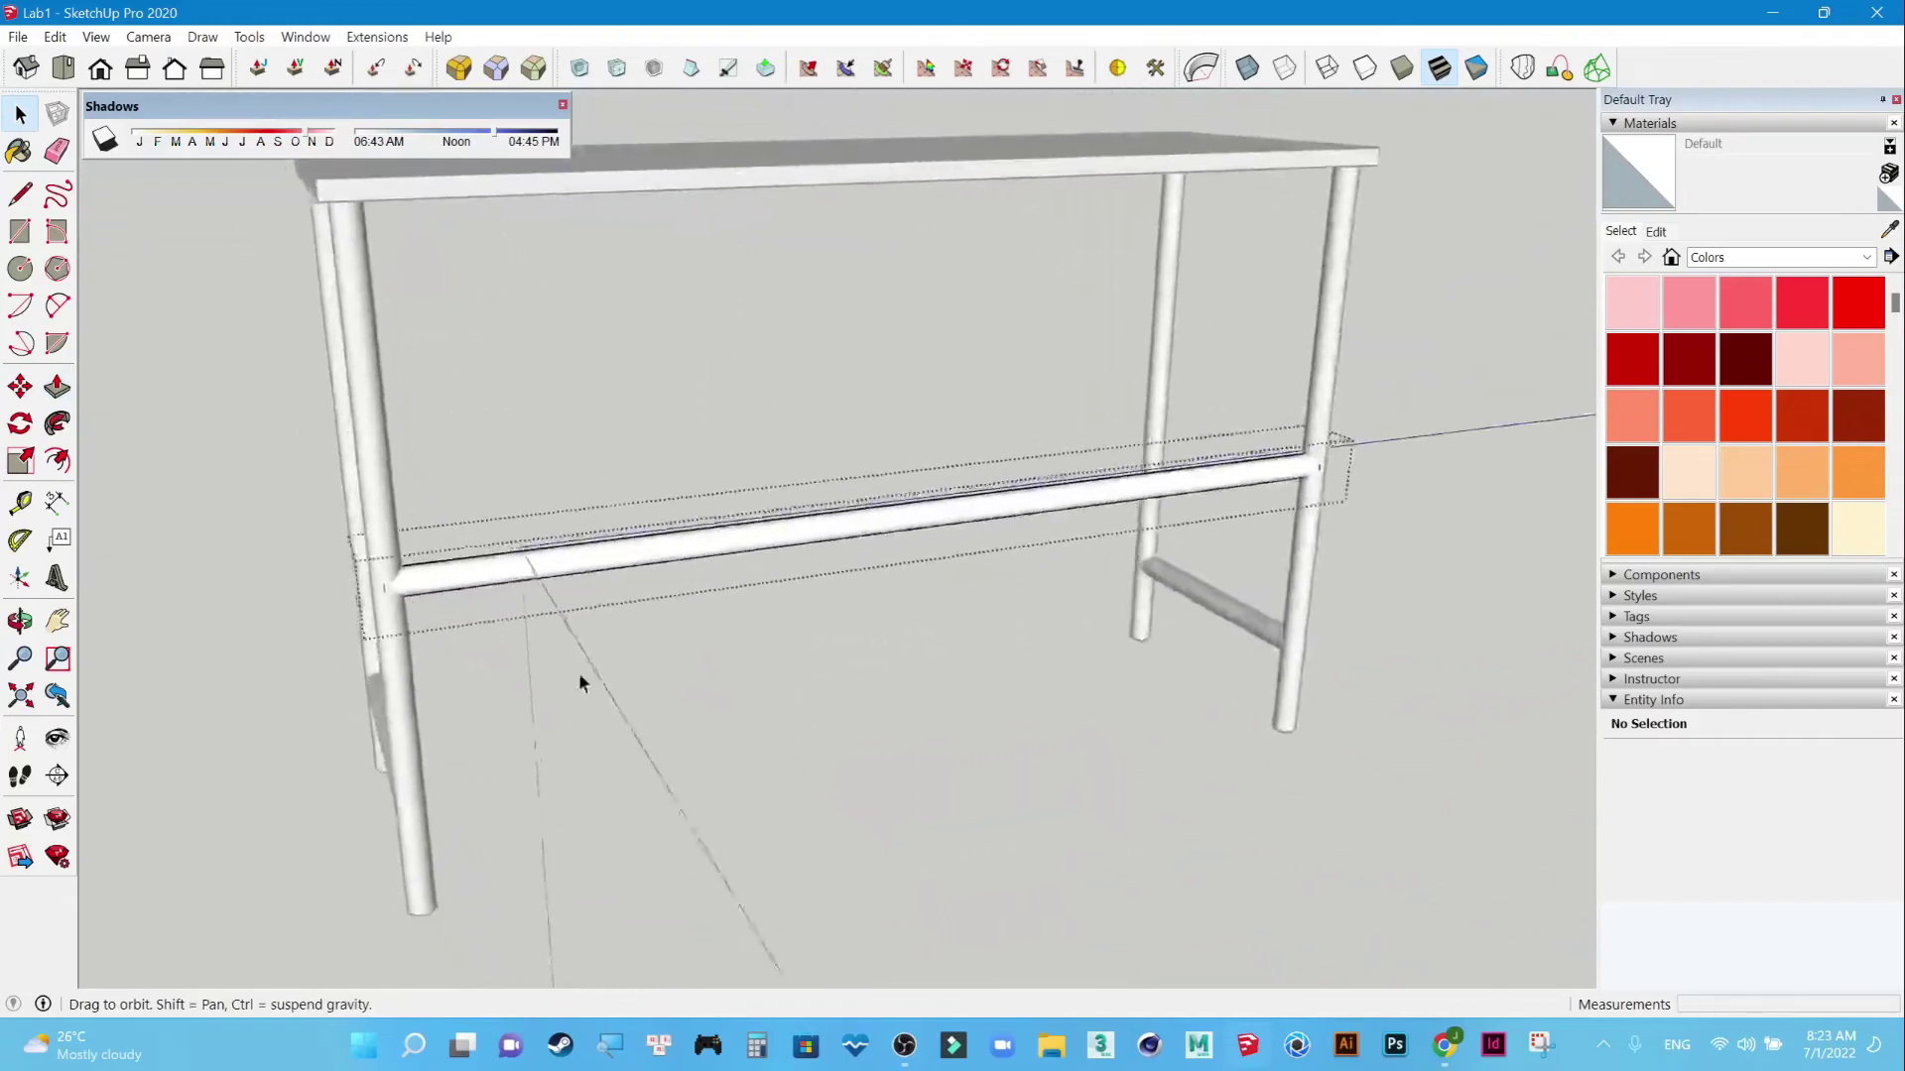
Show the table straight from the right side in parallel projection.
left_click(137, 70)
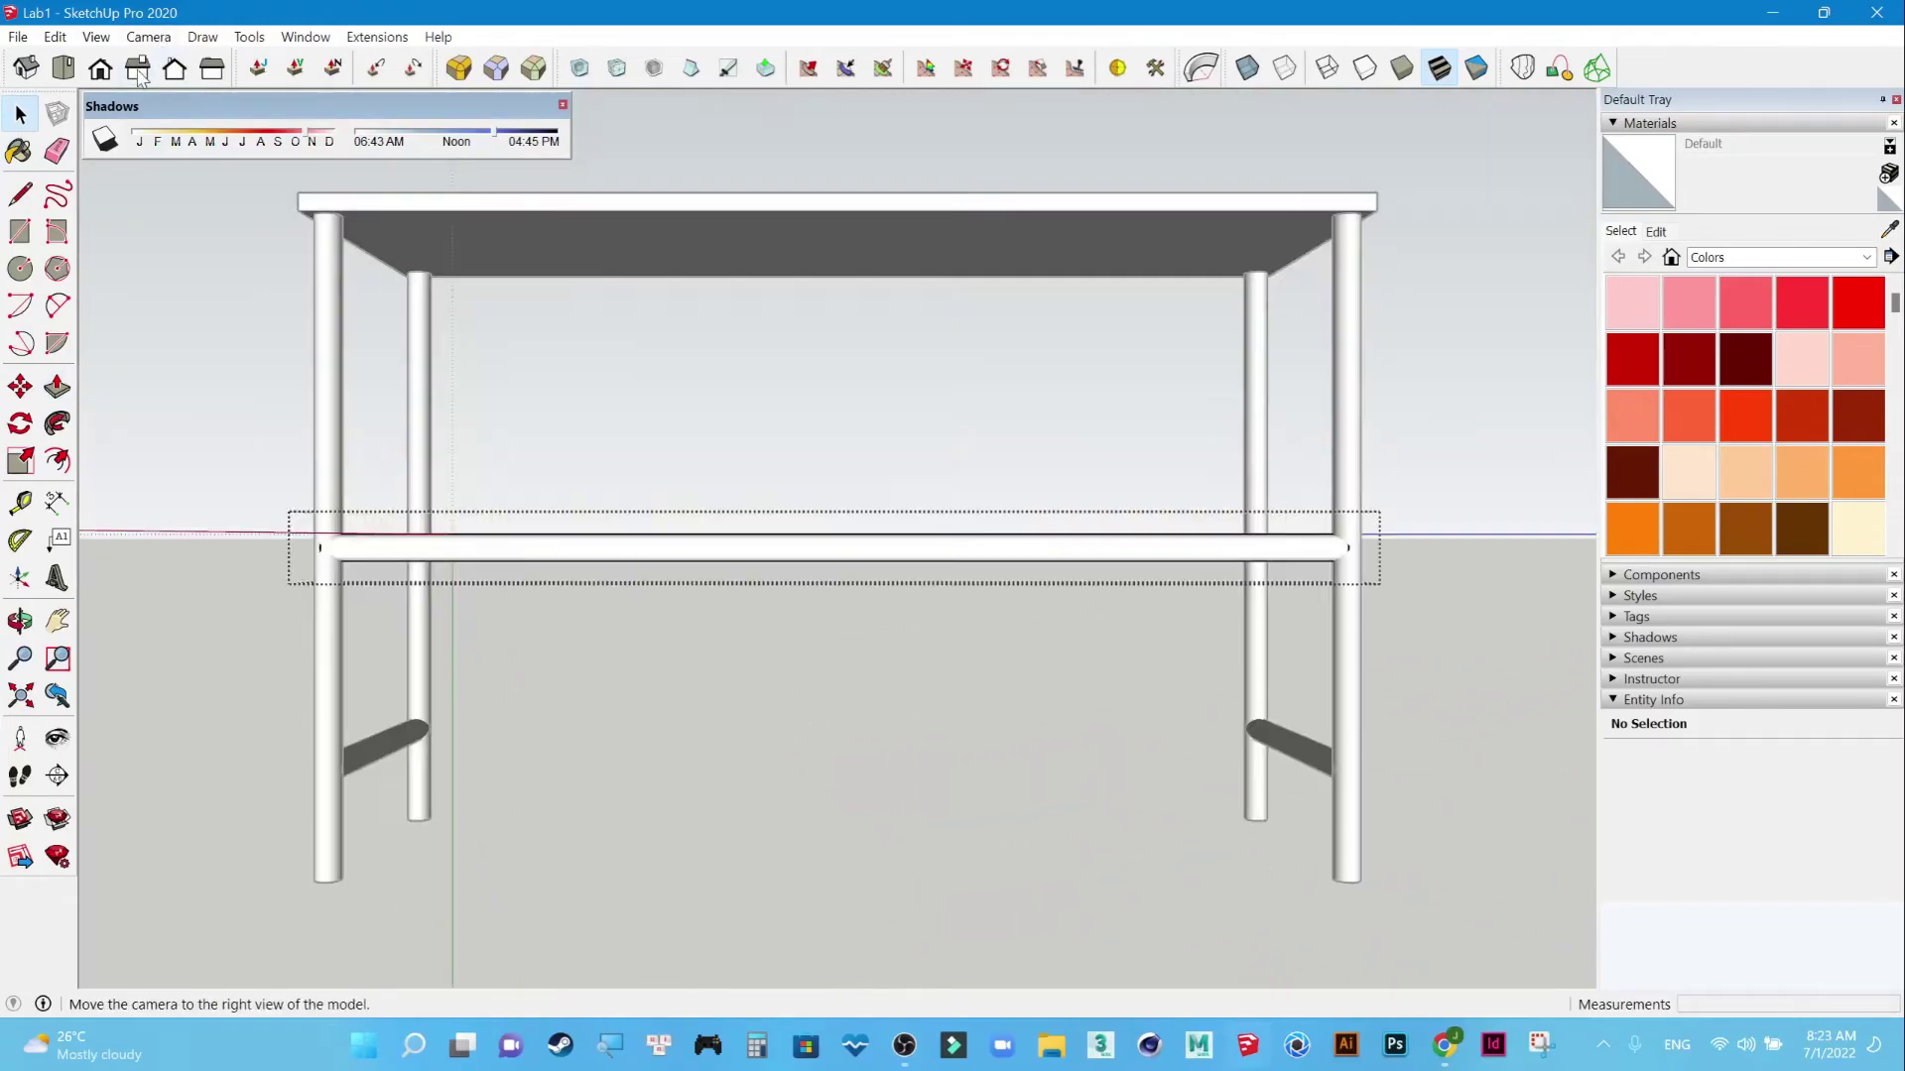
left_click(147, 37)
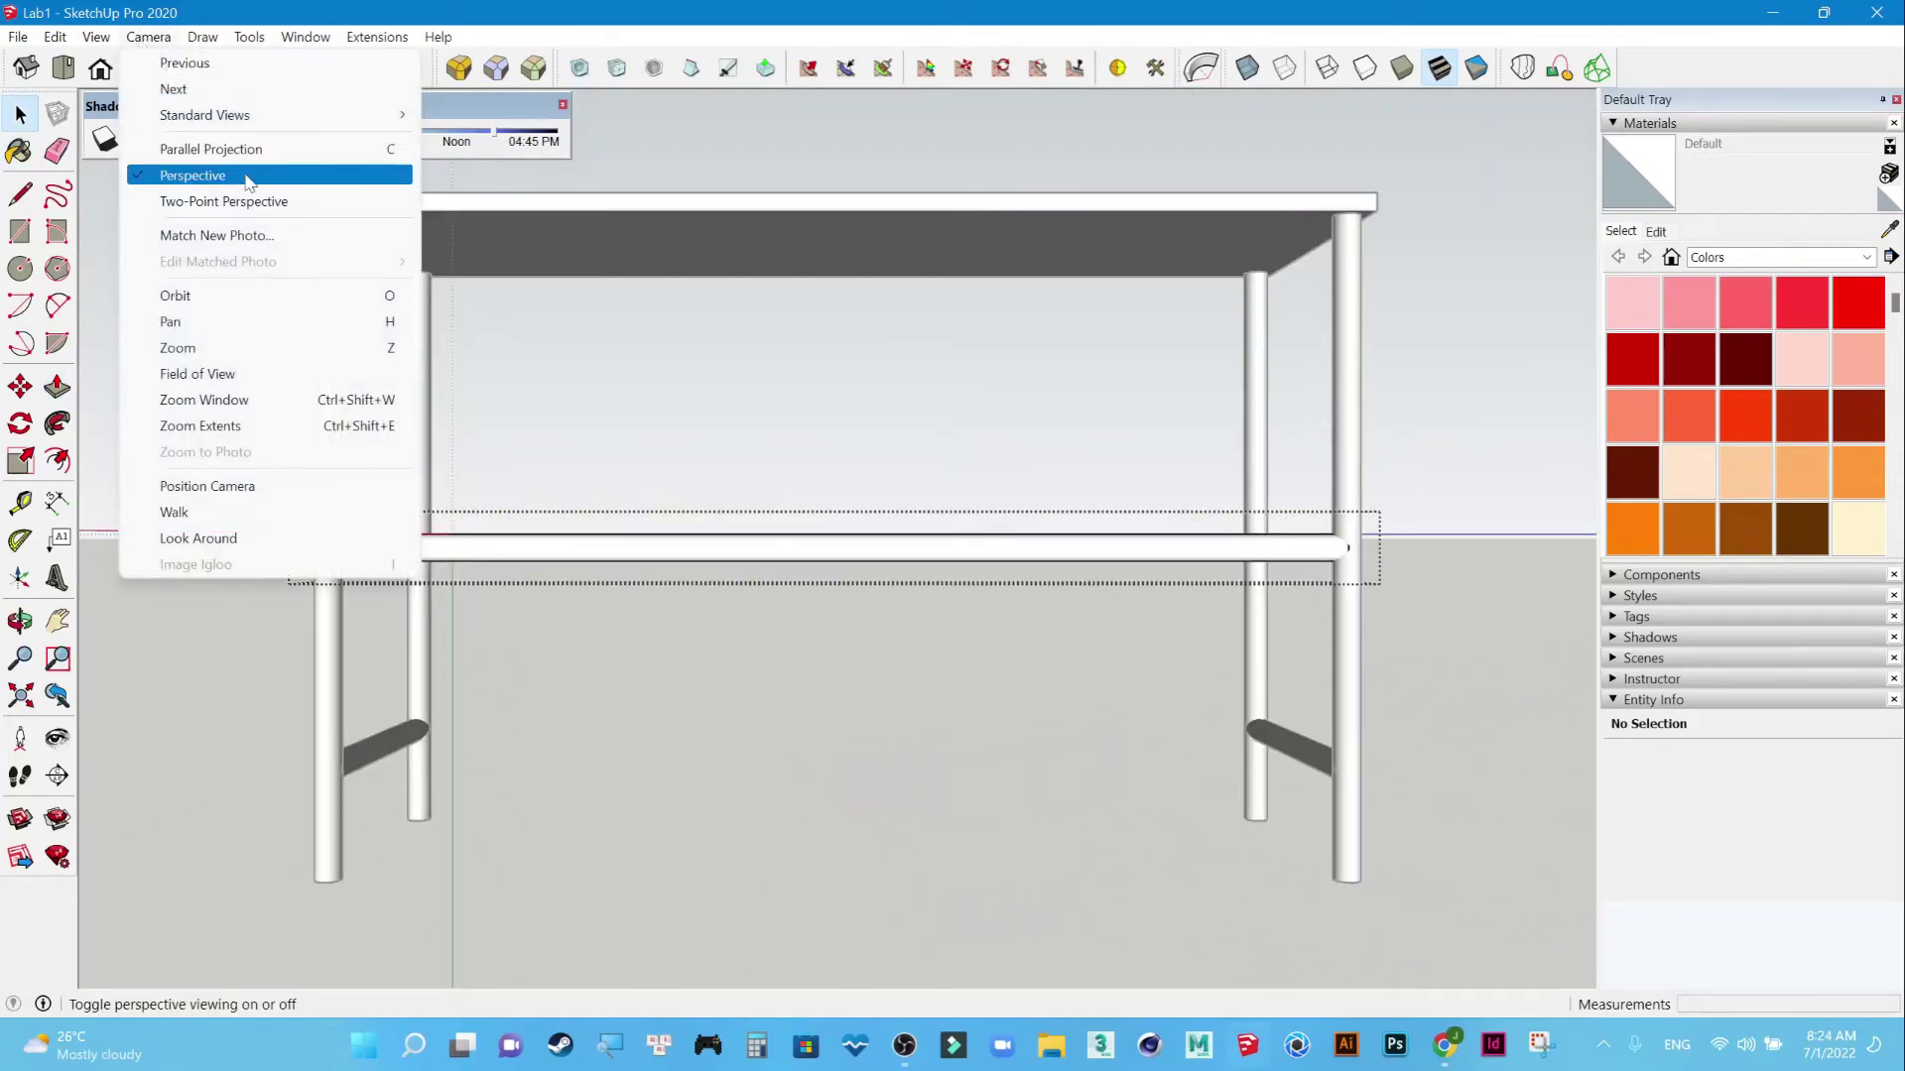
left_click(248, 179)
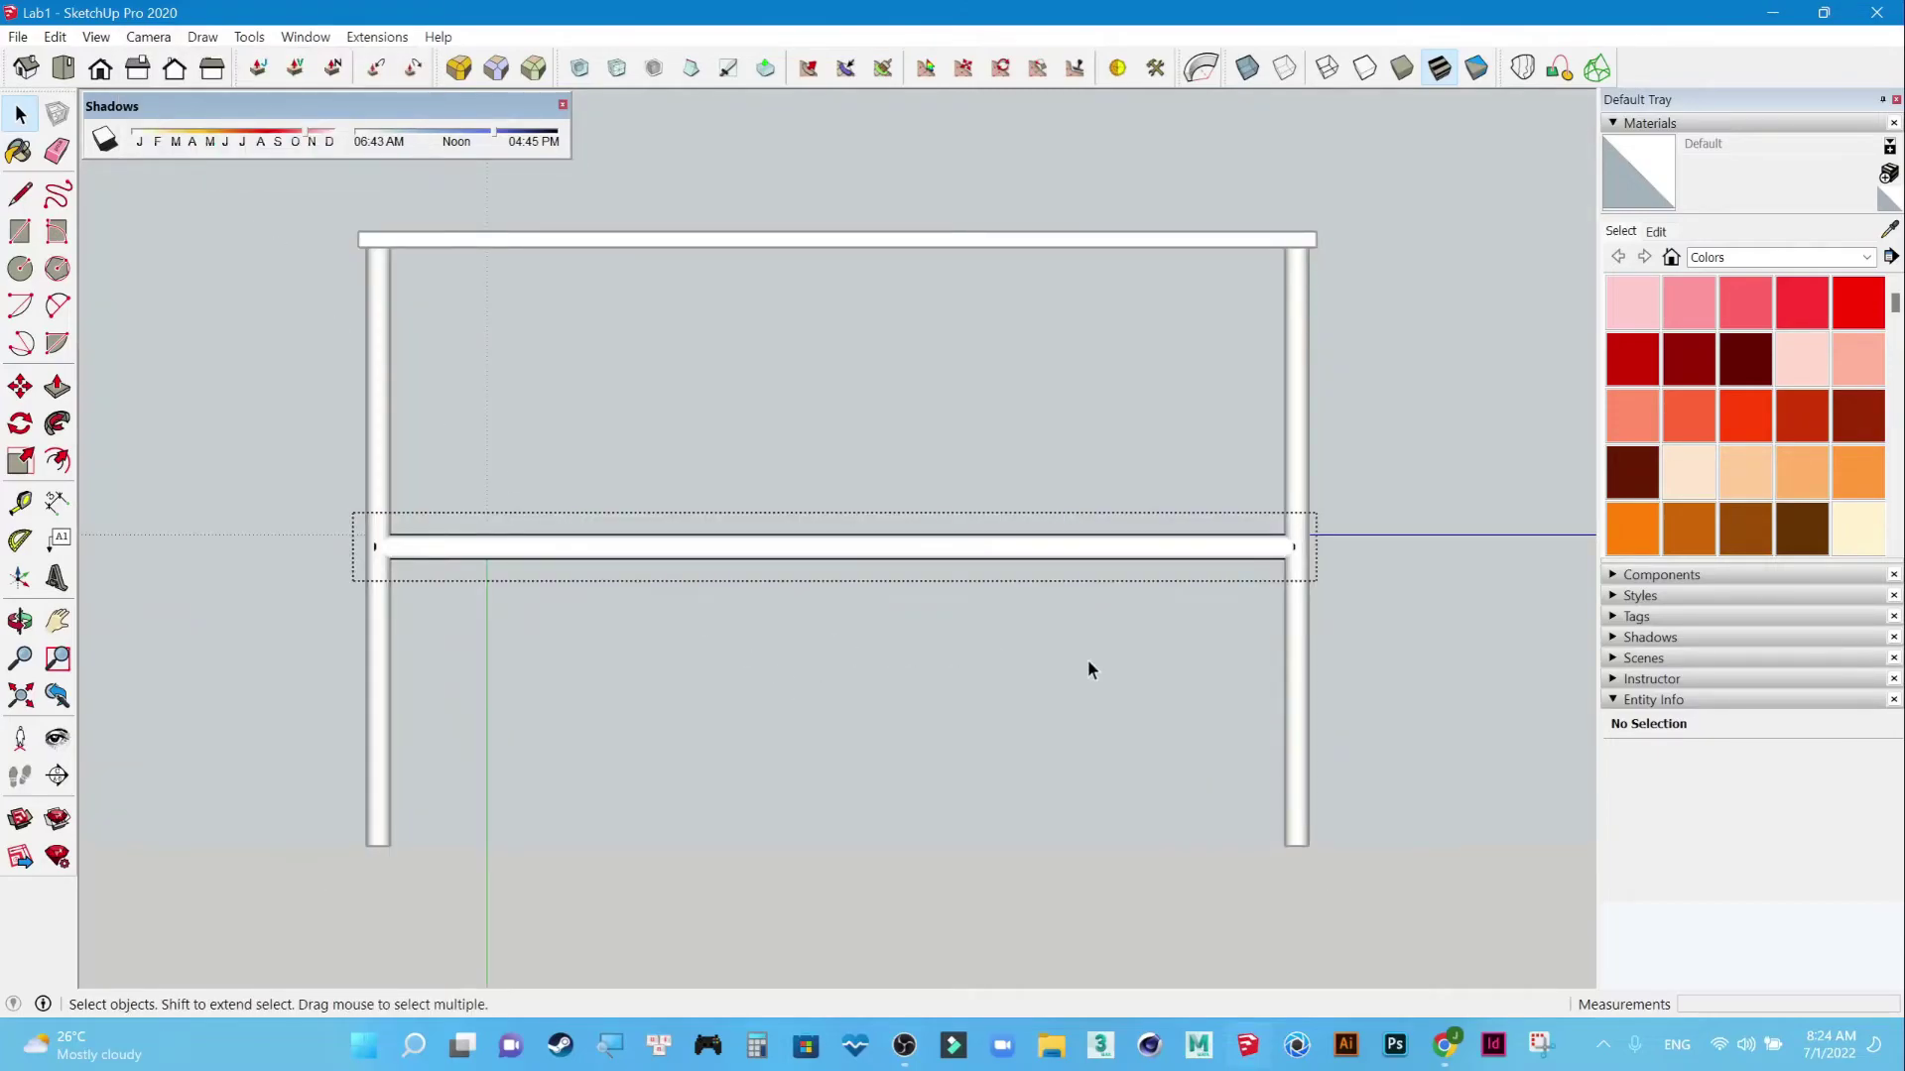
Select the long rail, turn on X-ray, and move the rail down about 250 mm.
middle_click_drag(1087, 658, 996, 708)
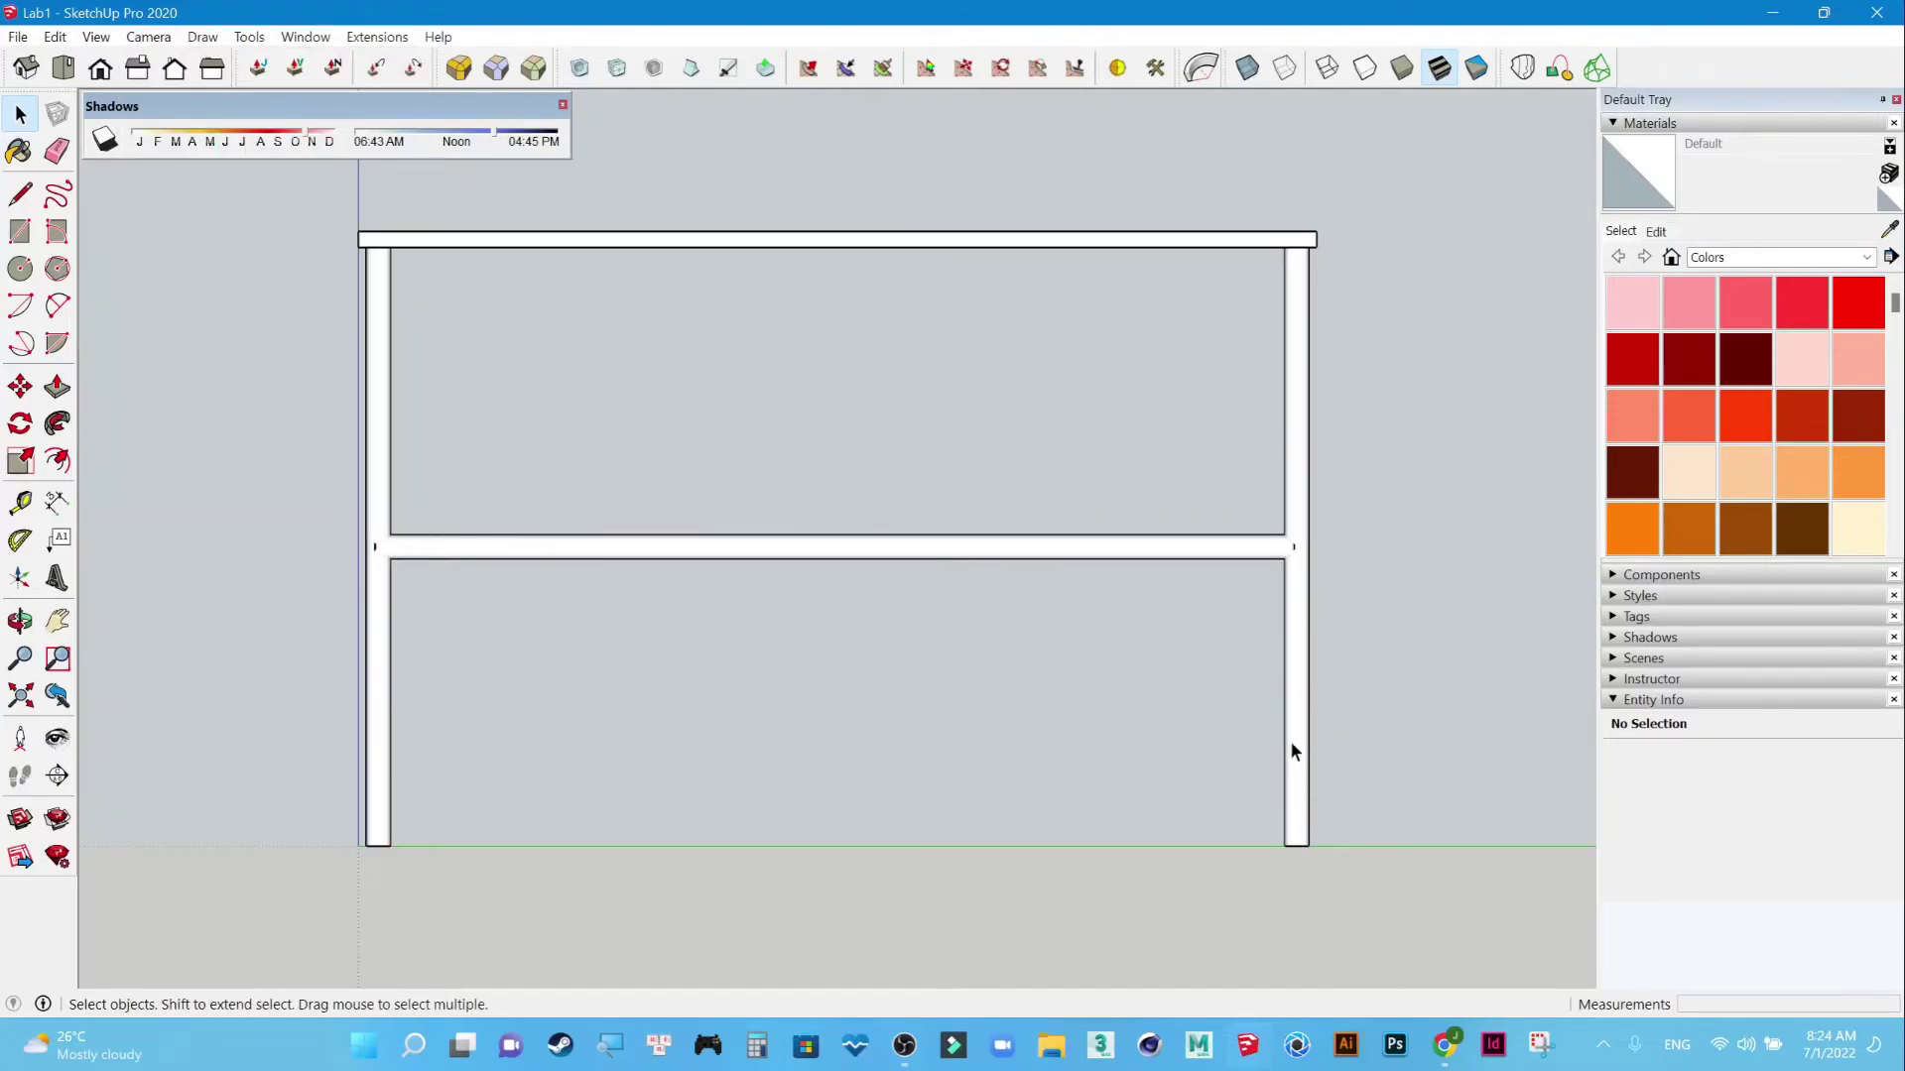
left_click(1007, 552)
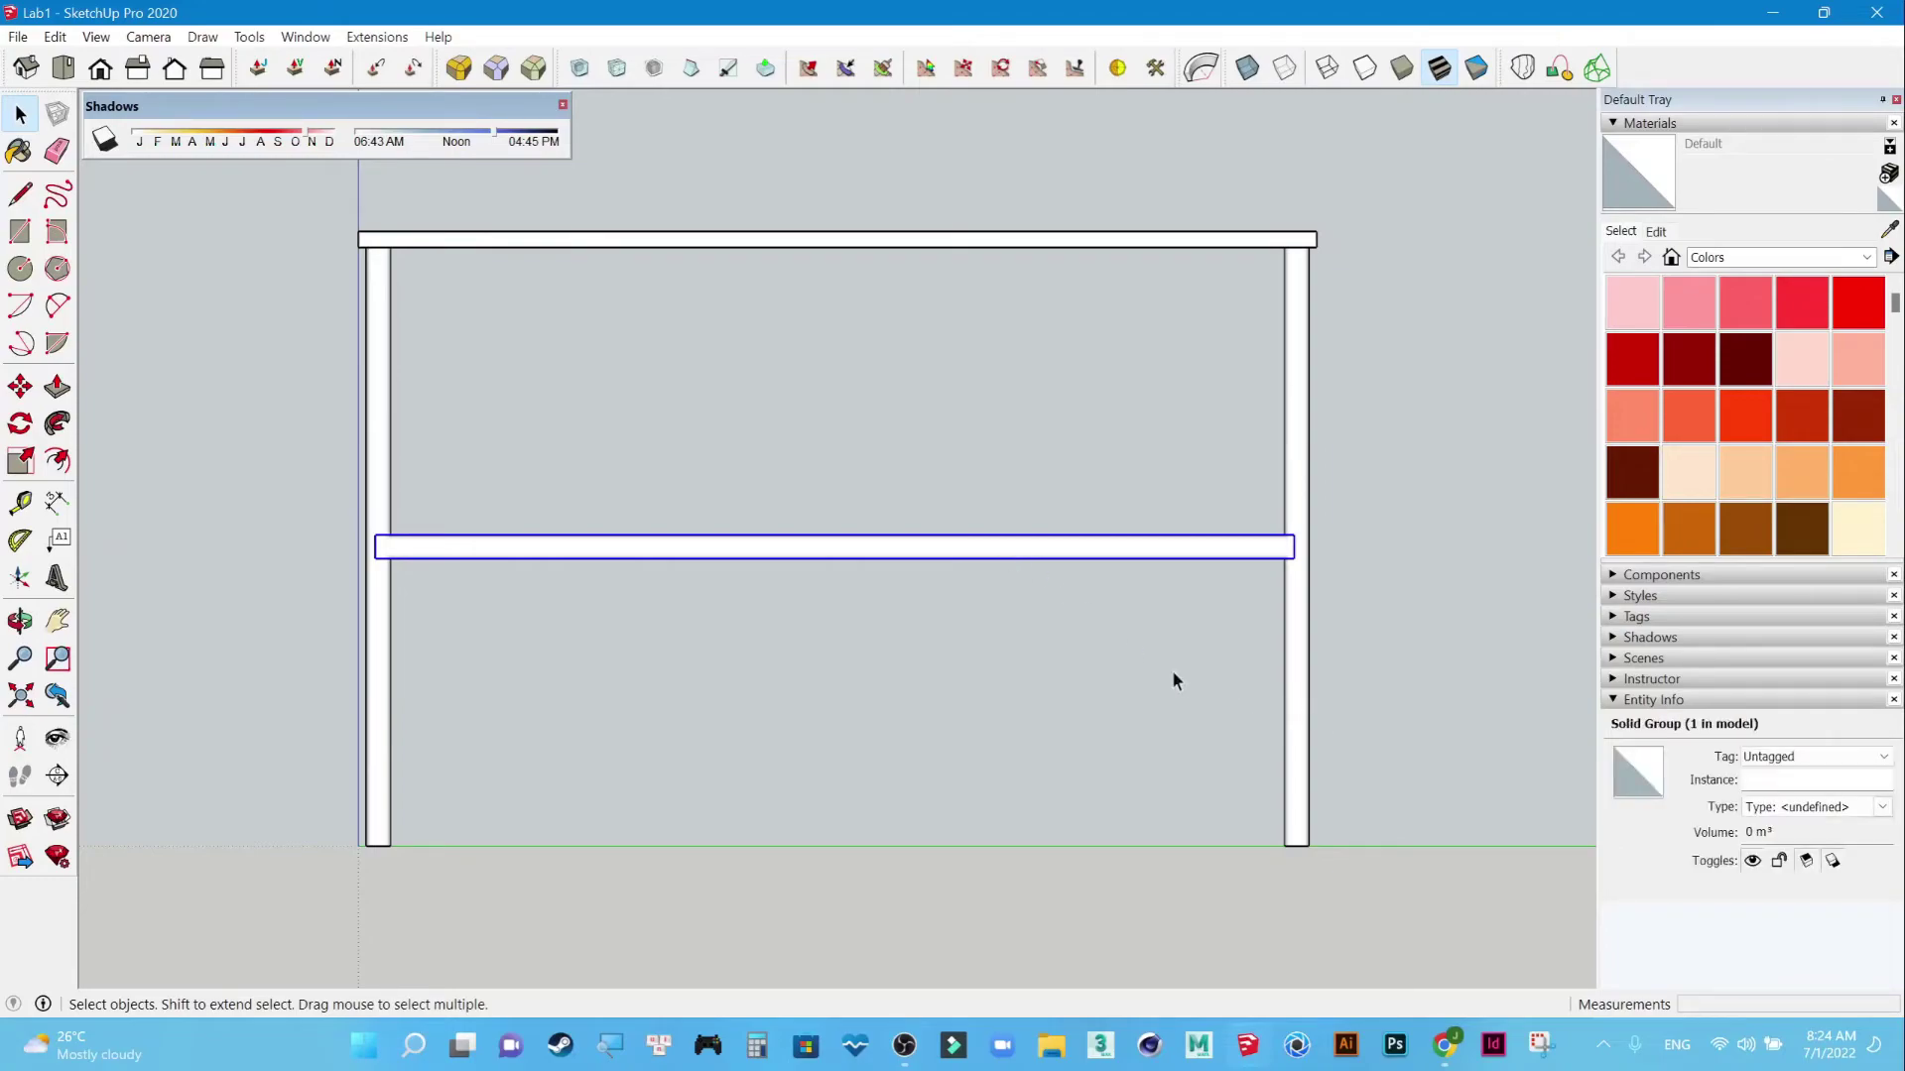
left_click(97, 37)
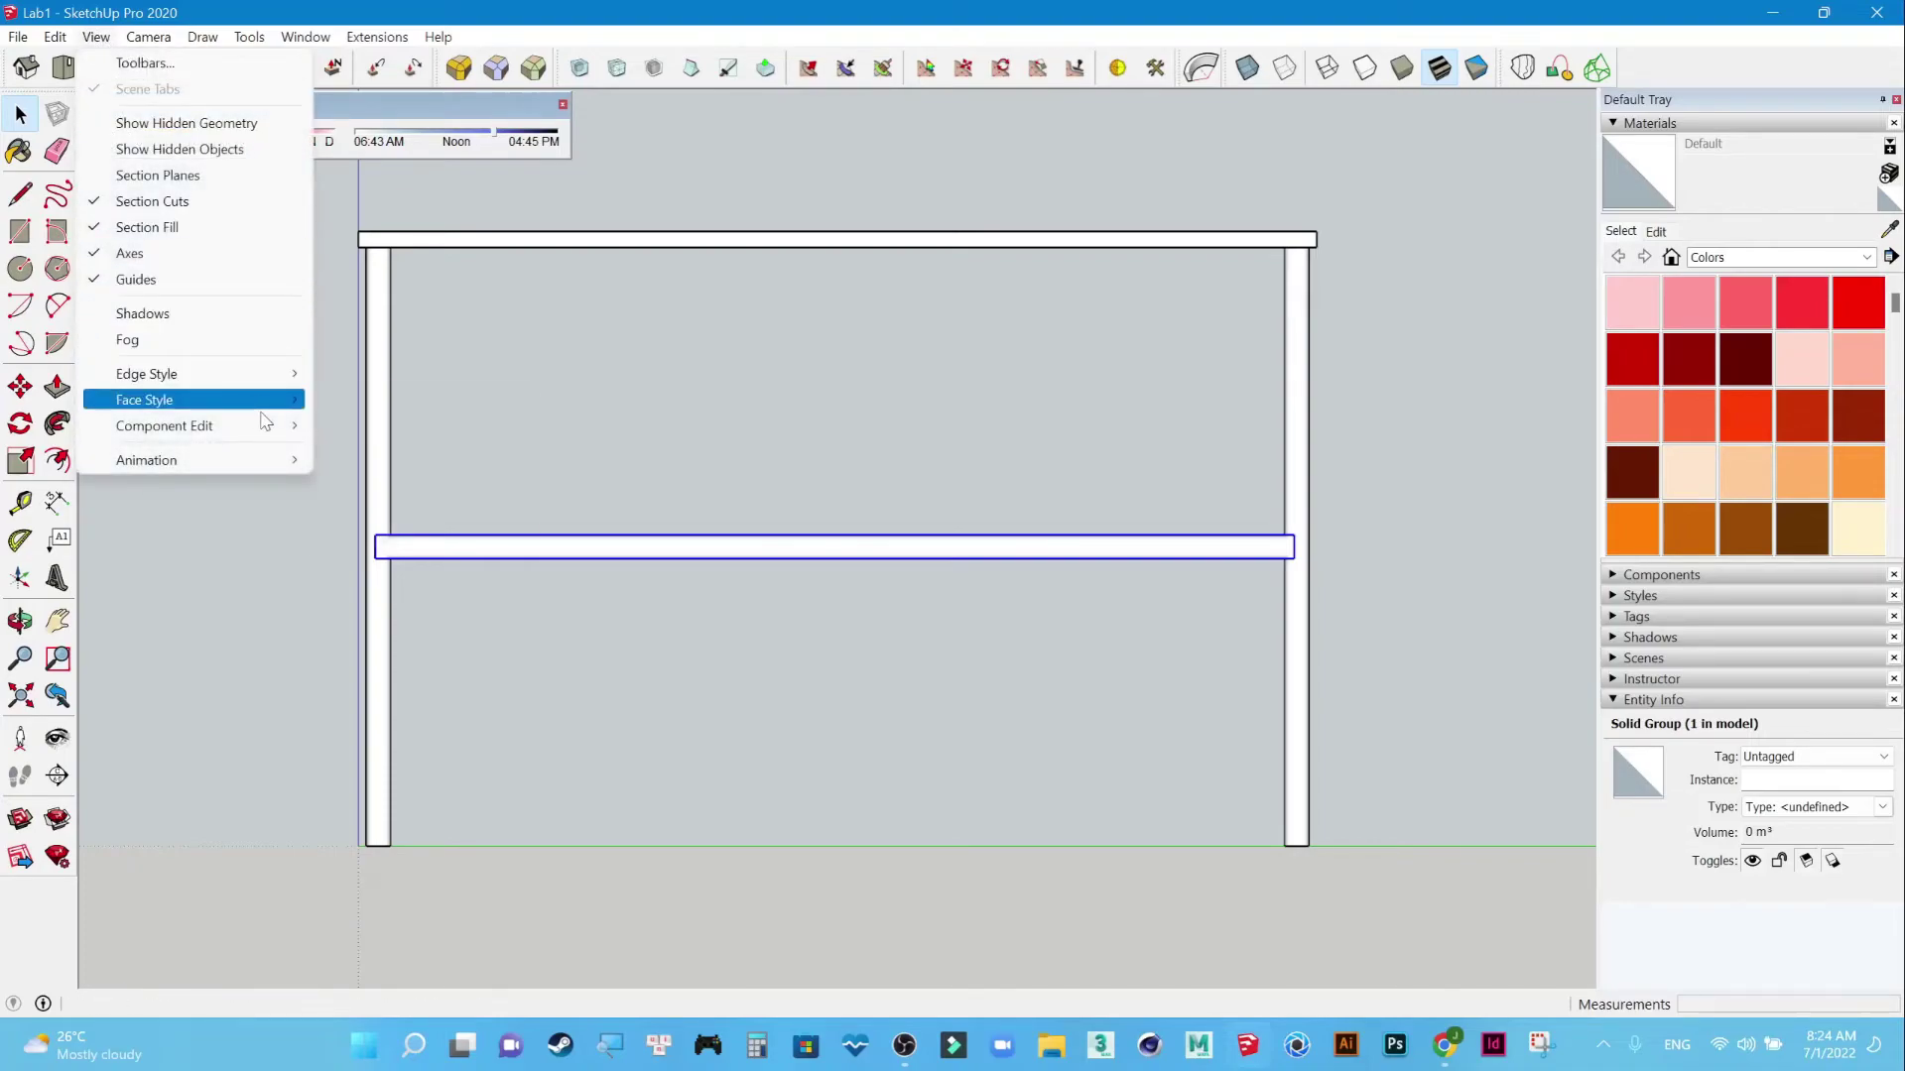
mouse_move(145, 401)
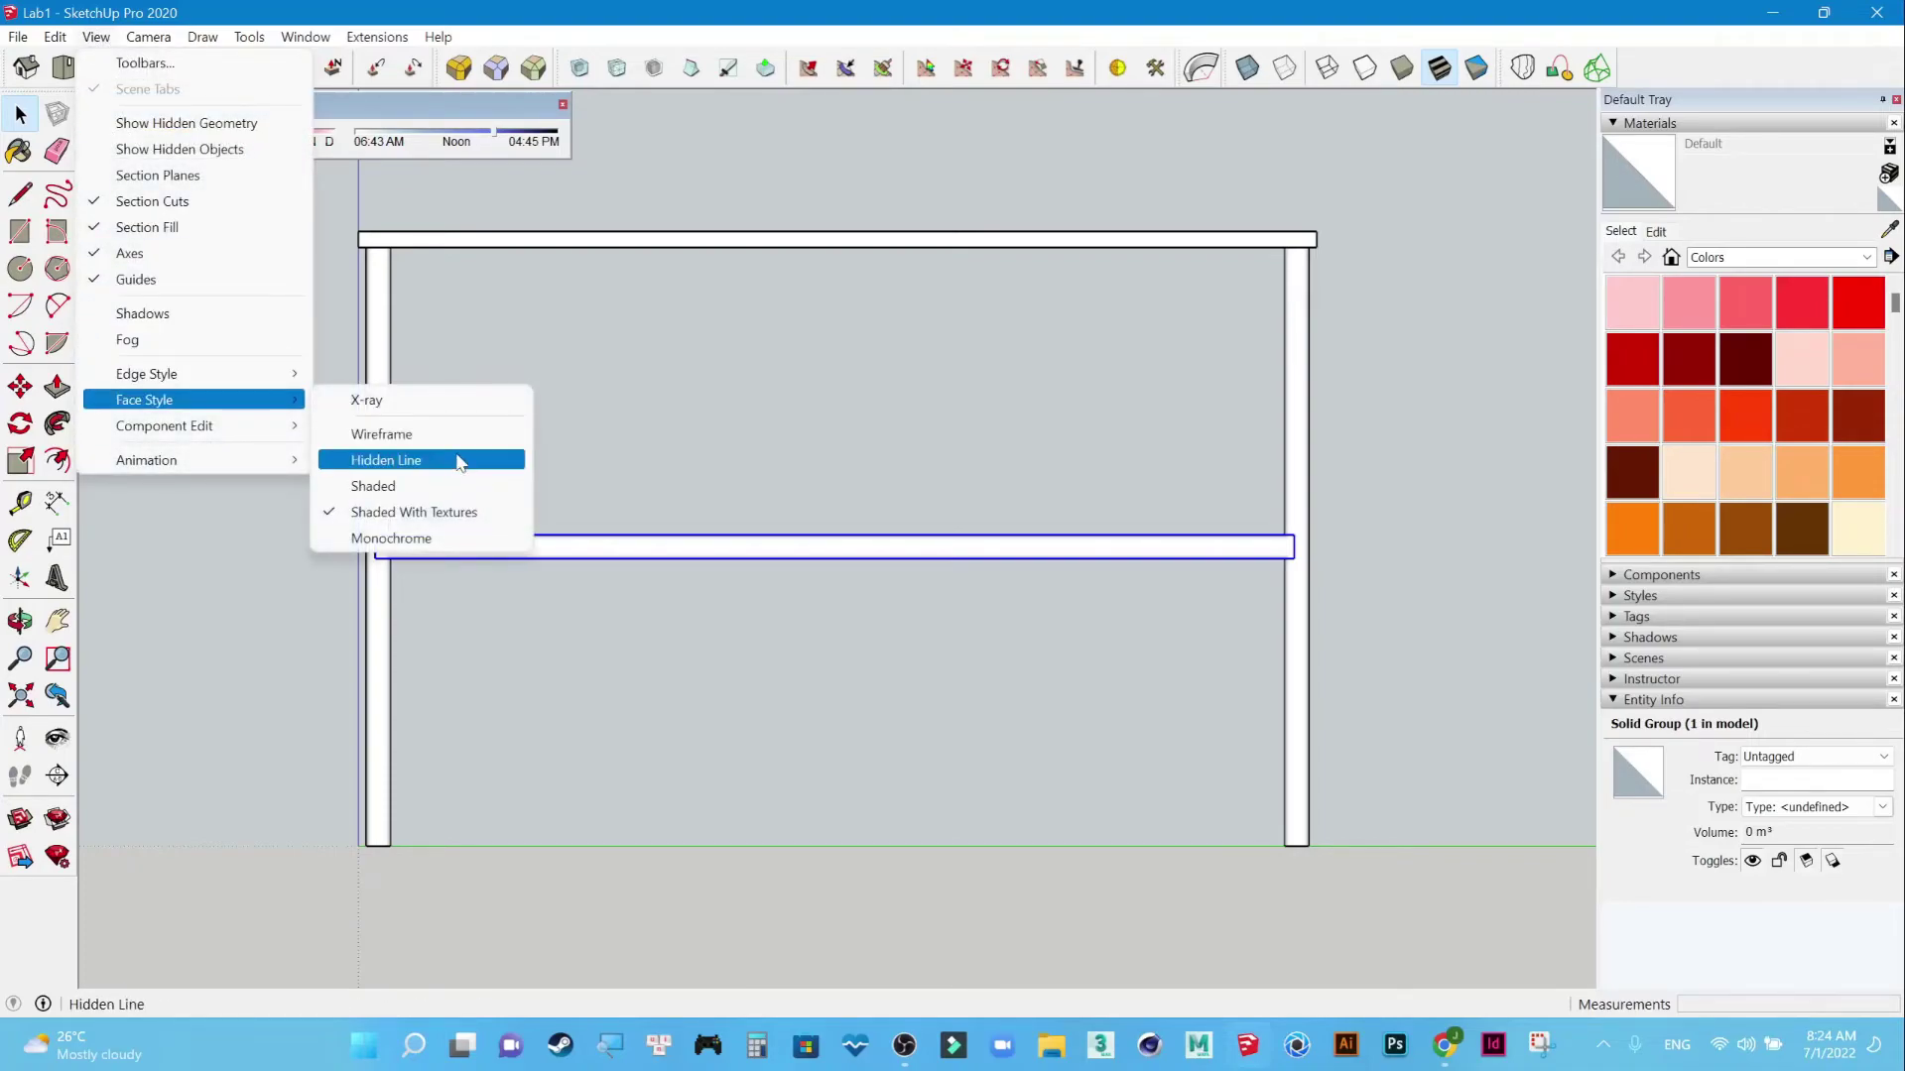
left_click(457, 400)
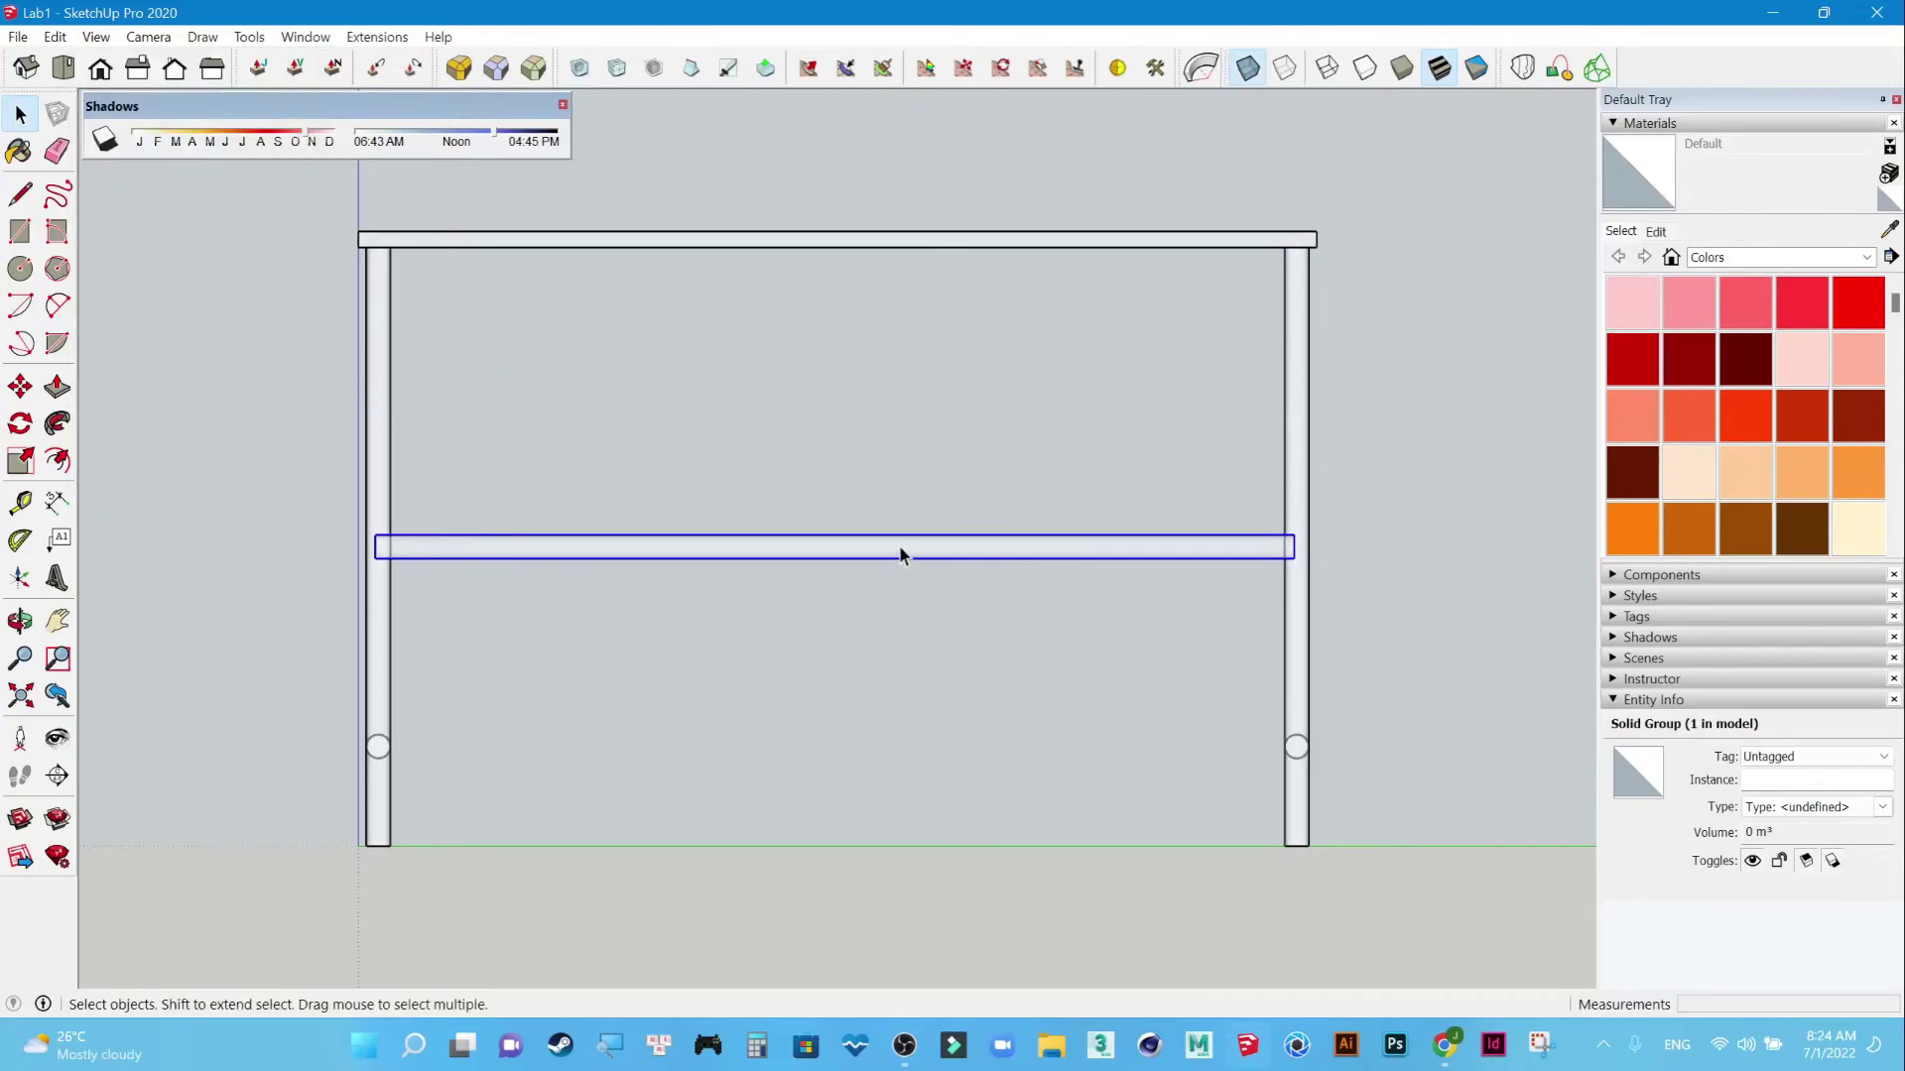
key("m")
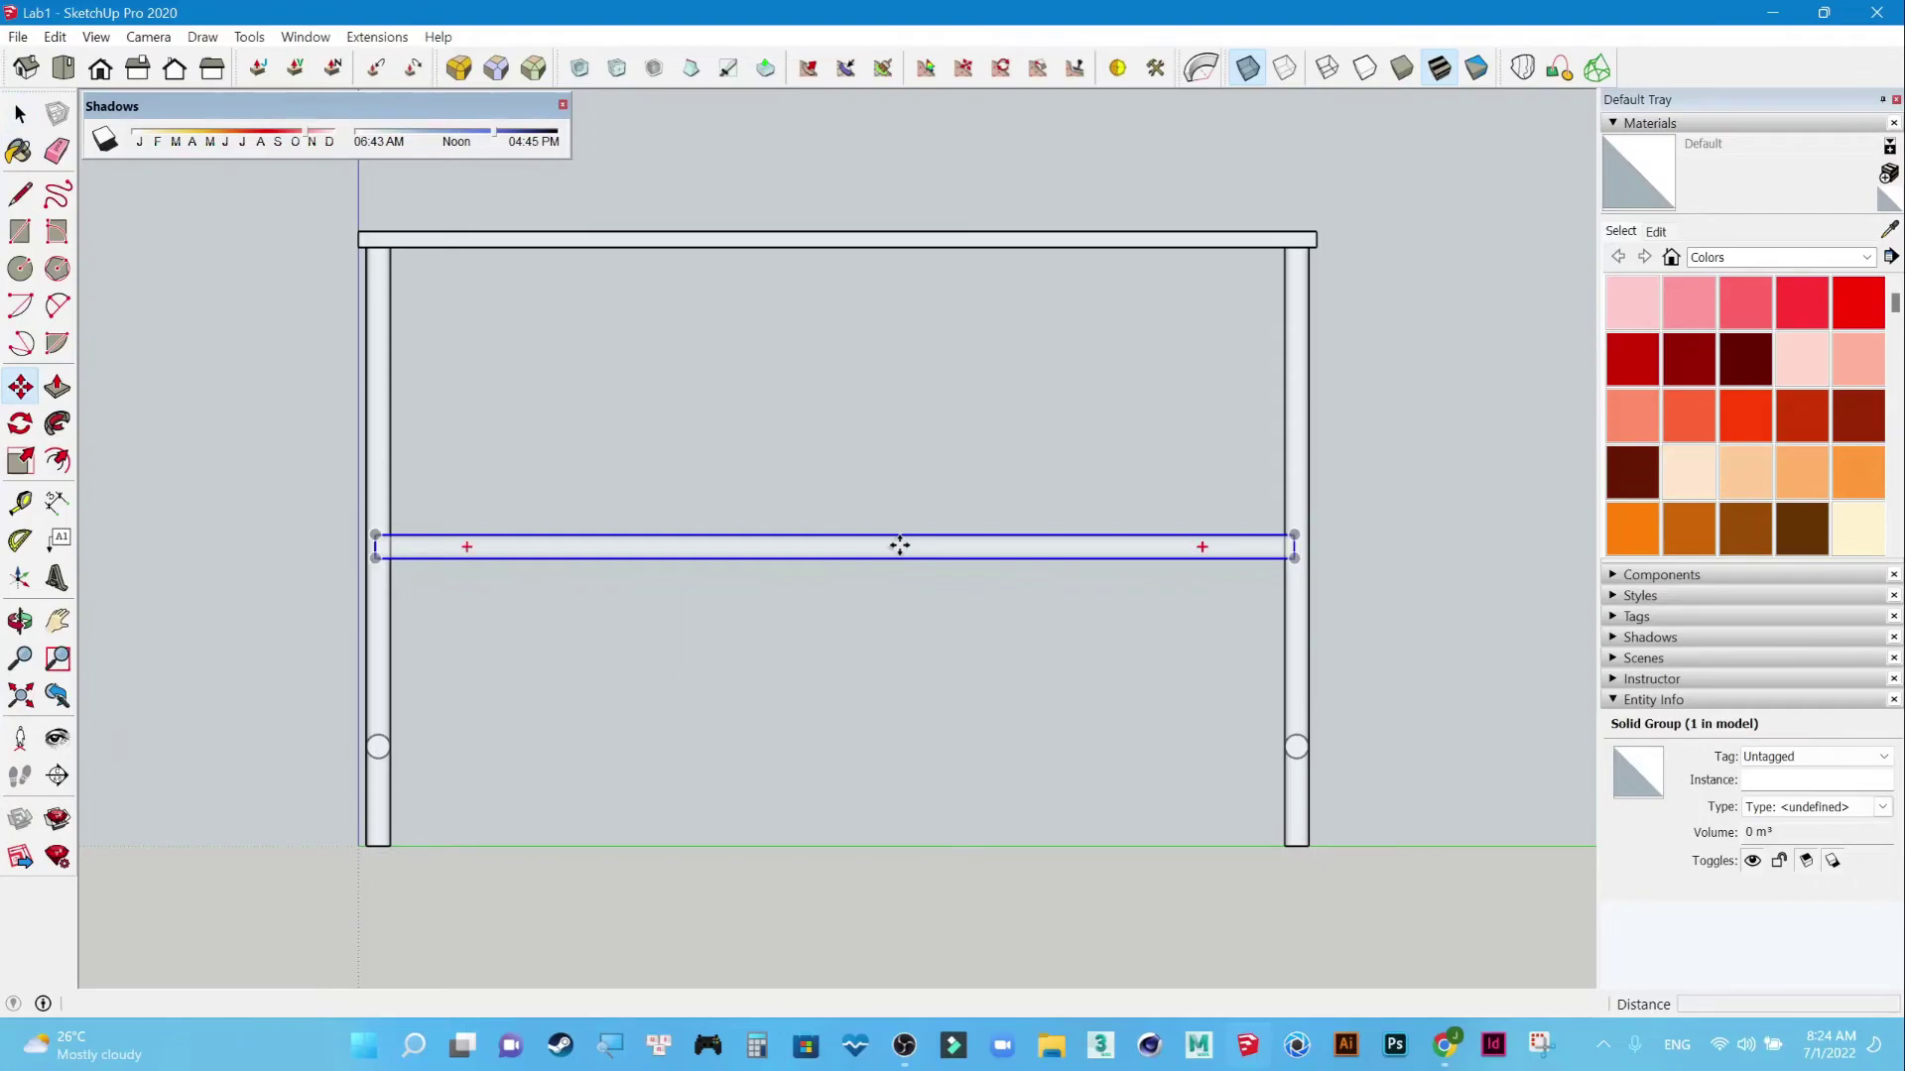
left_click(899, 545)
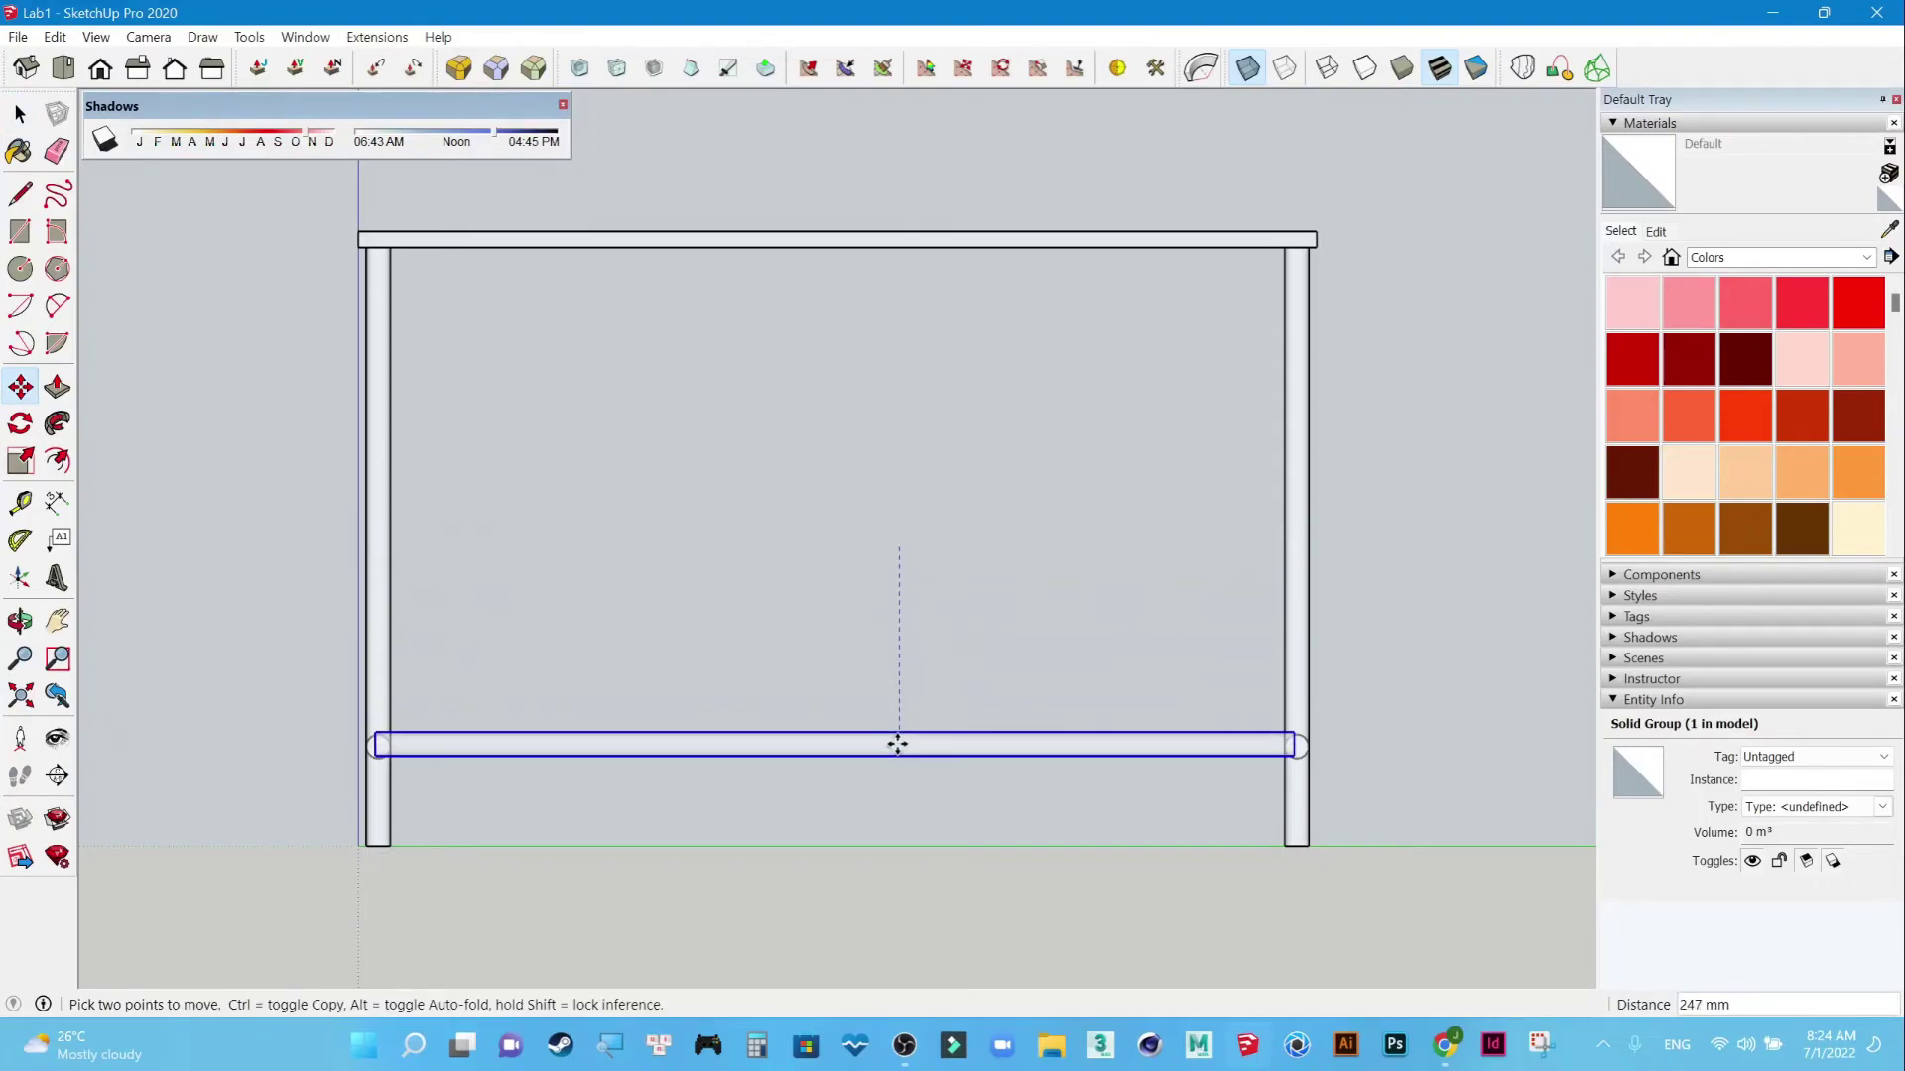
left_click(895, 746)
scroll(1203, 837, "up", 3)
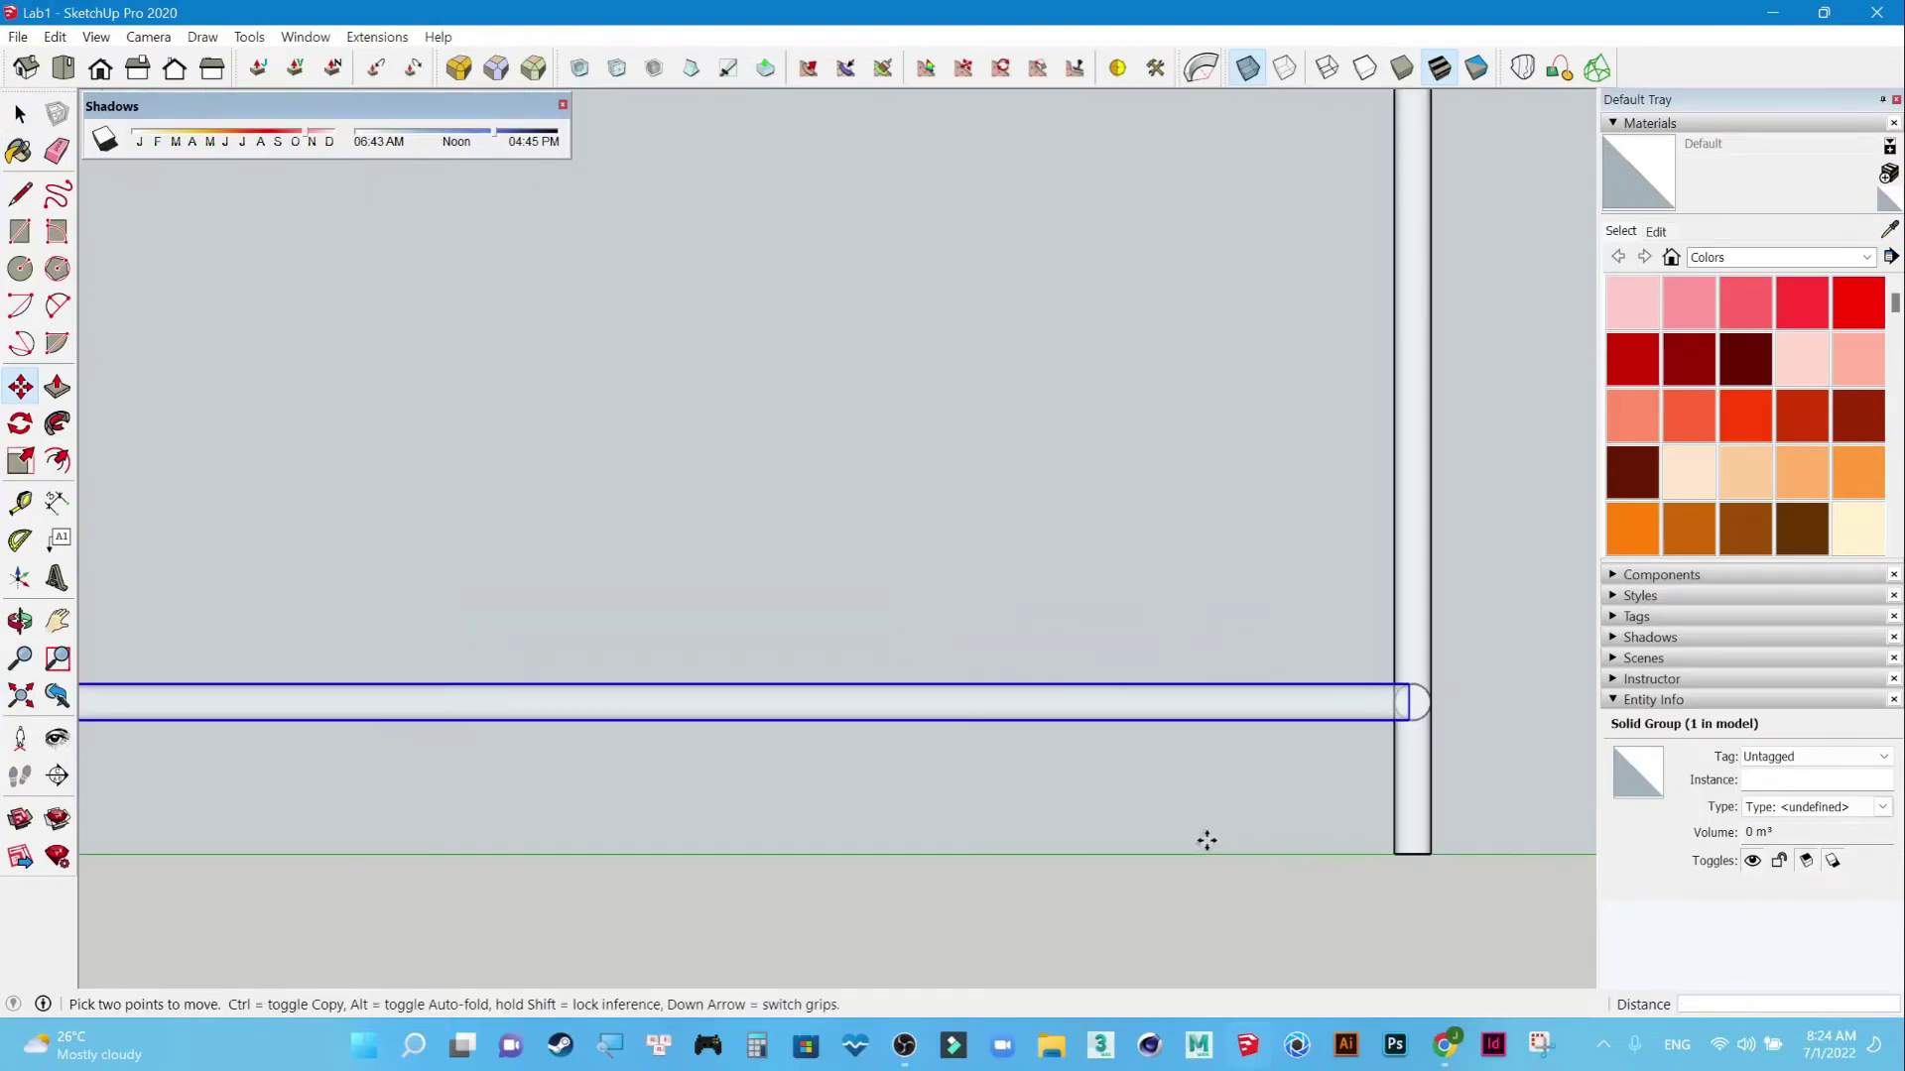
scroll(1204, 838, "up", 2)
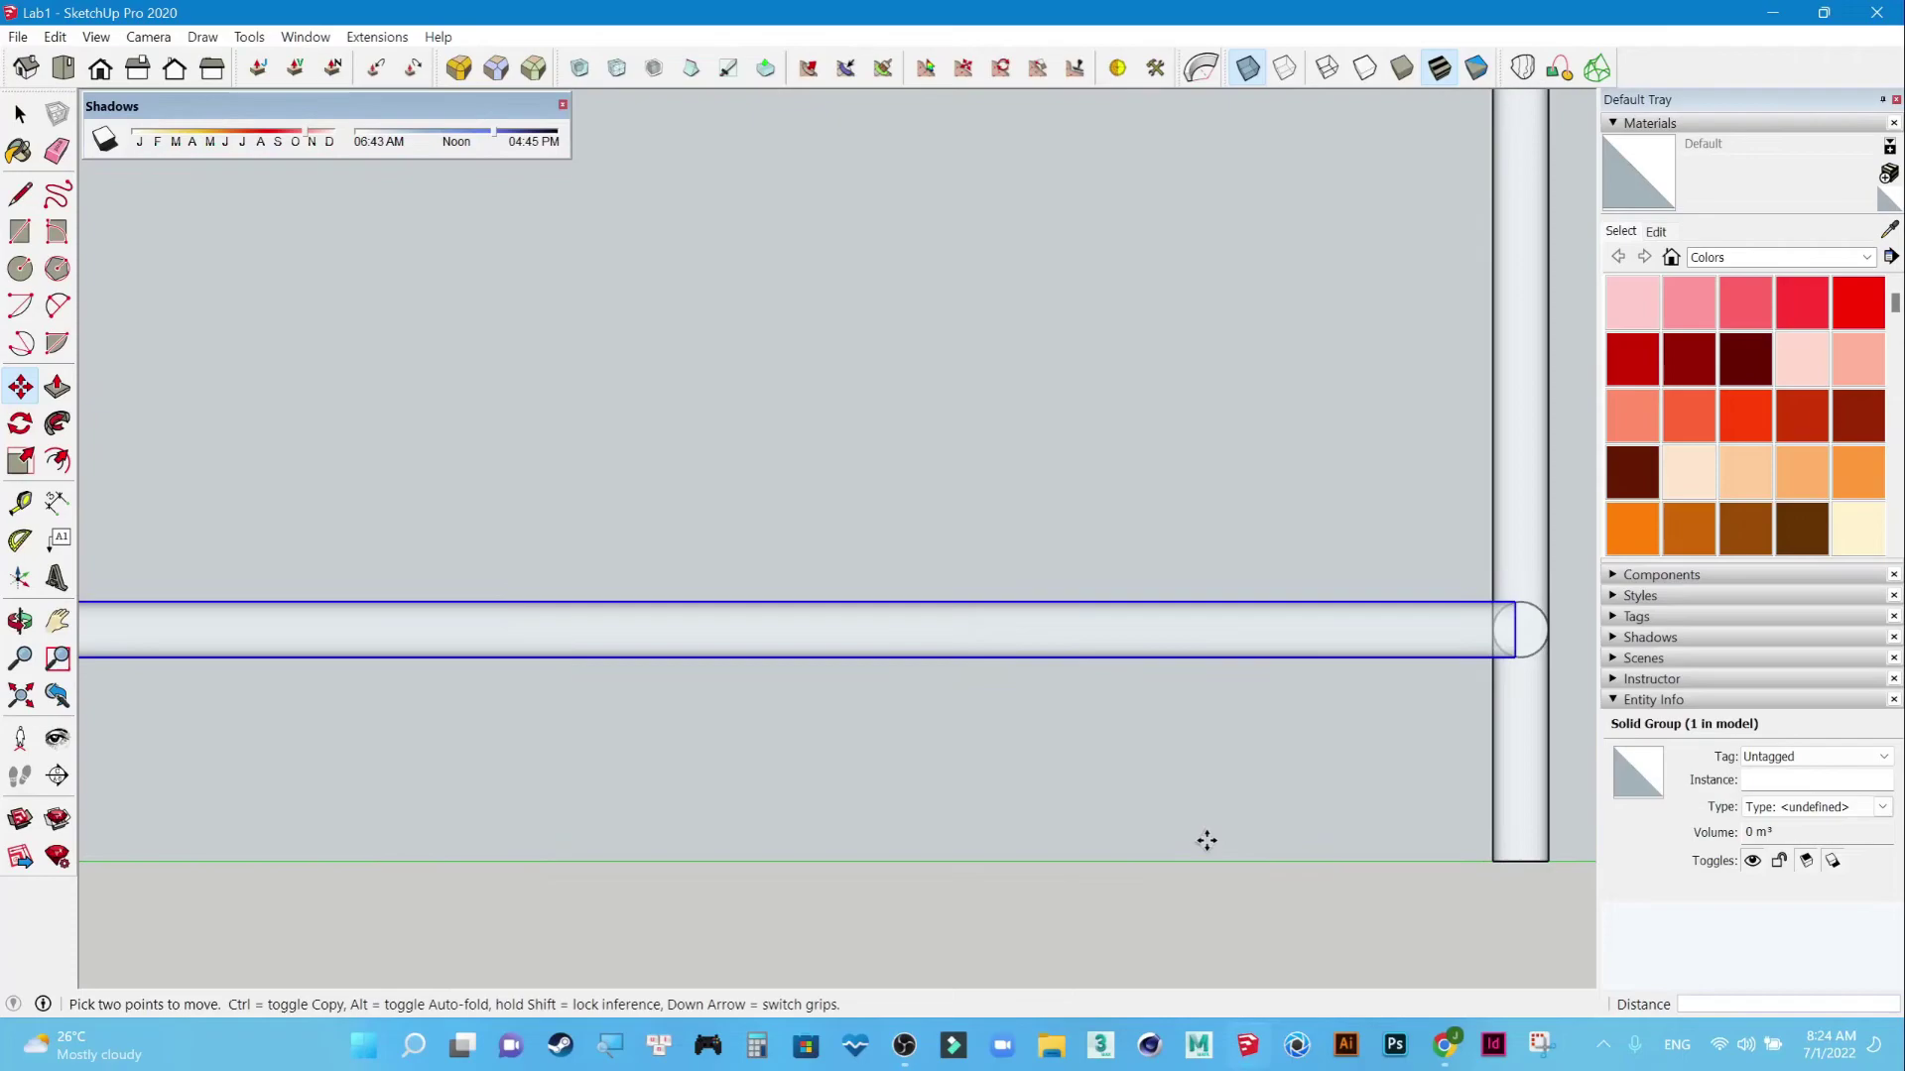
Turn X-ray off and view the frame straight from the front.
left_click(97, 38)
mouse_move(145, 401)
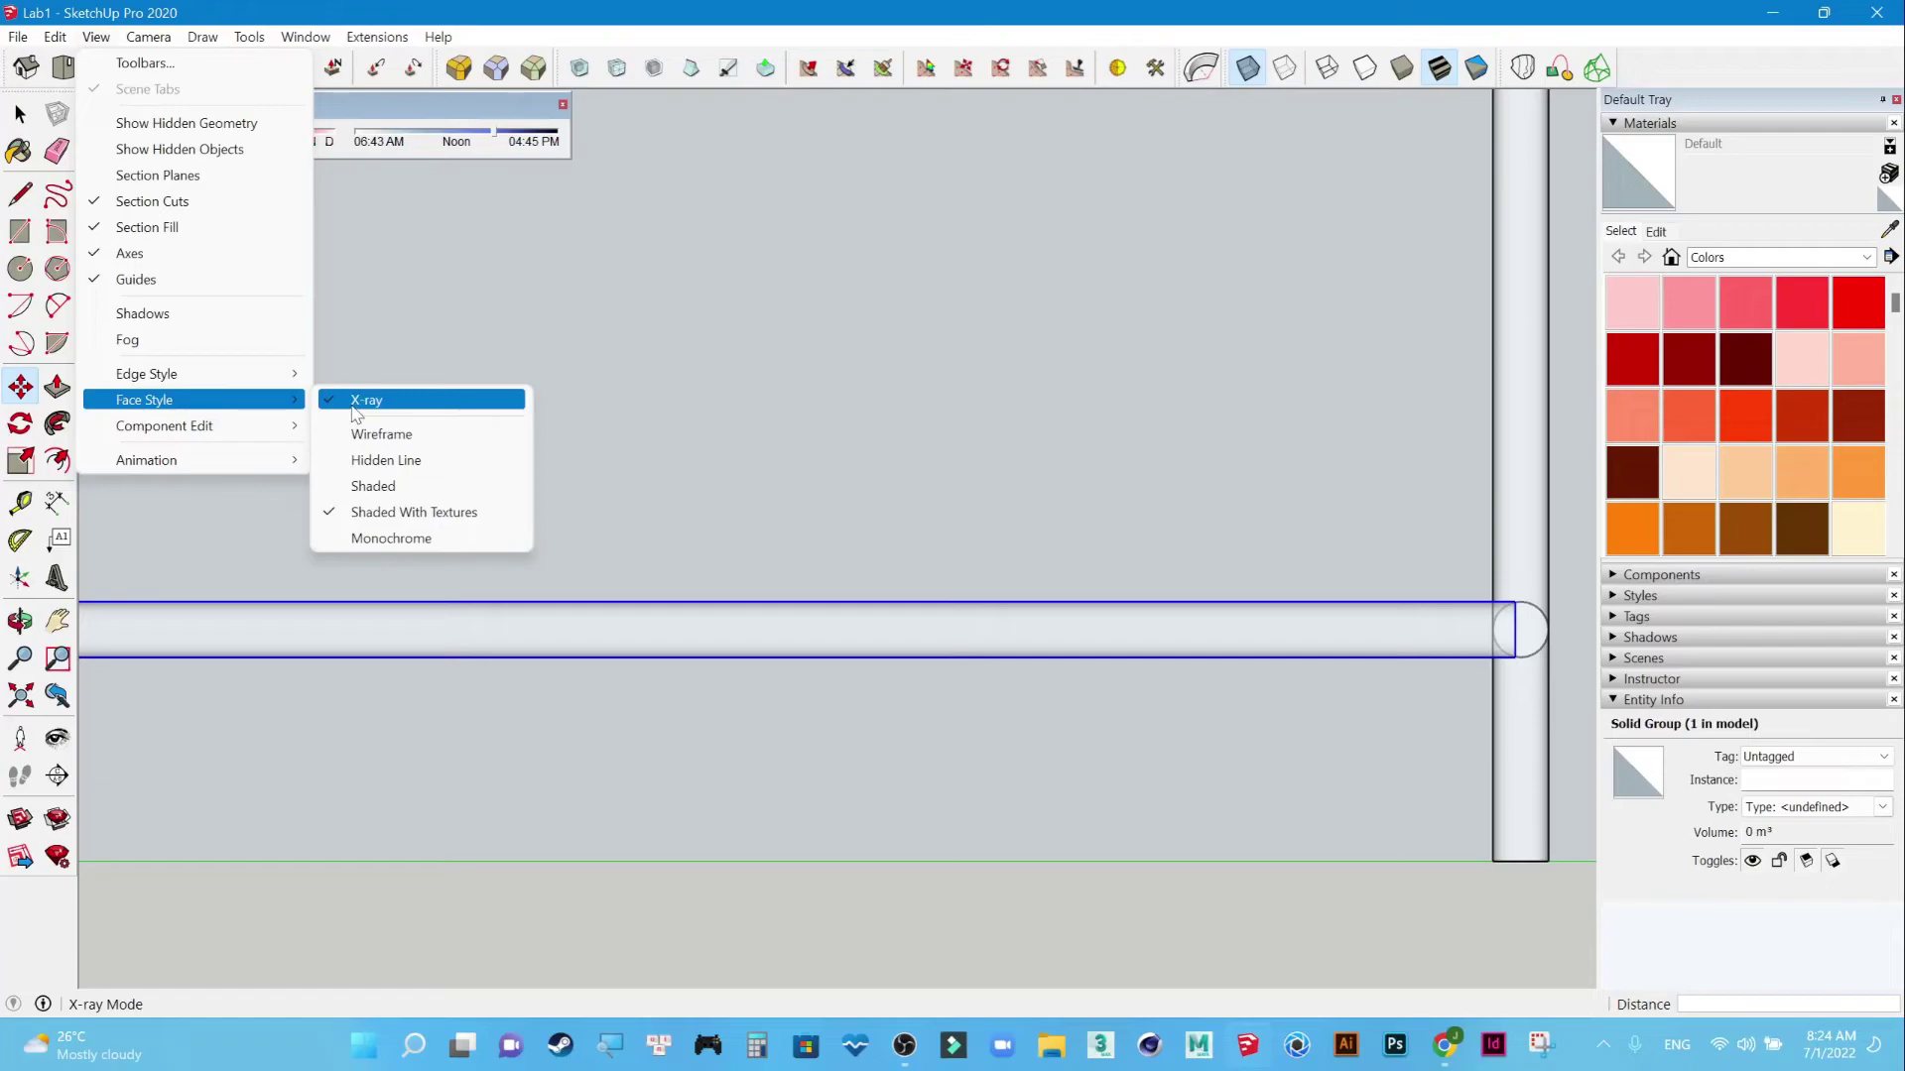
left_click(354, 400)
scroll(349, 401, "down", 3)
left_click(36, 115)
left_click(175, 68)
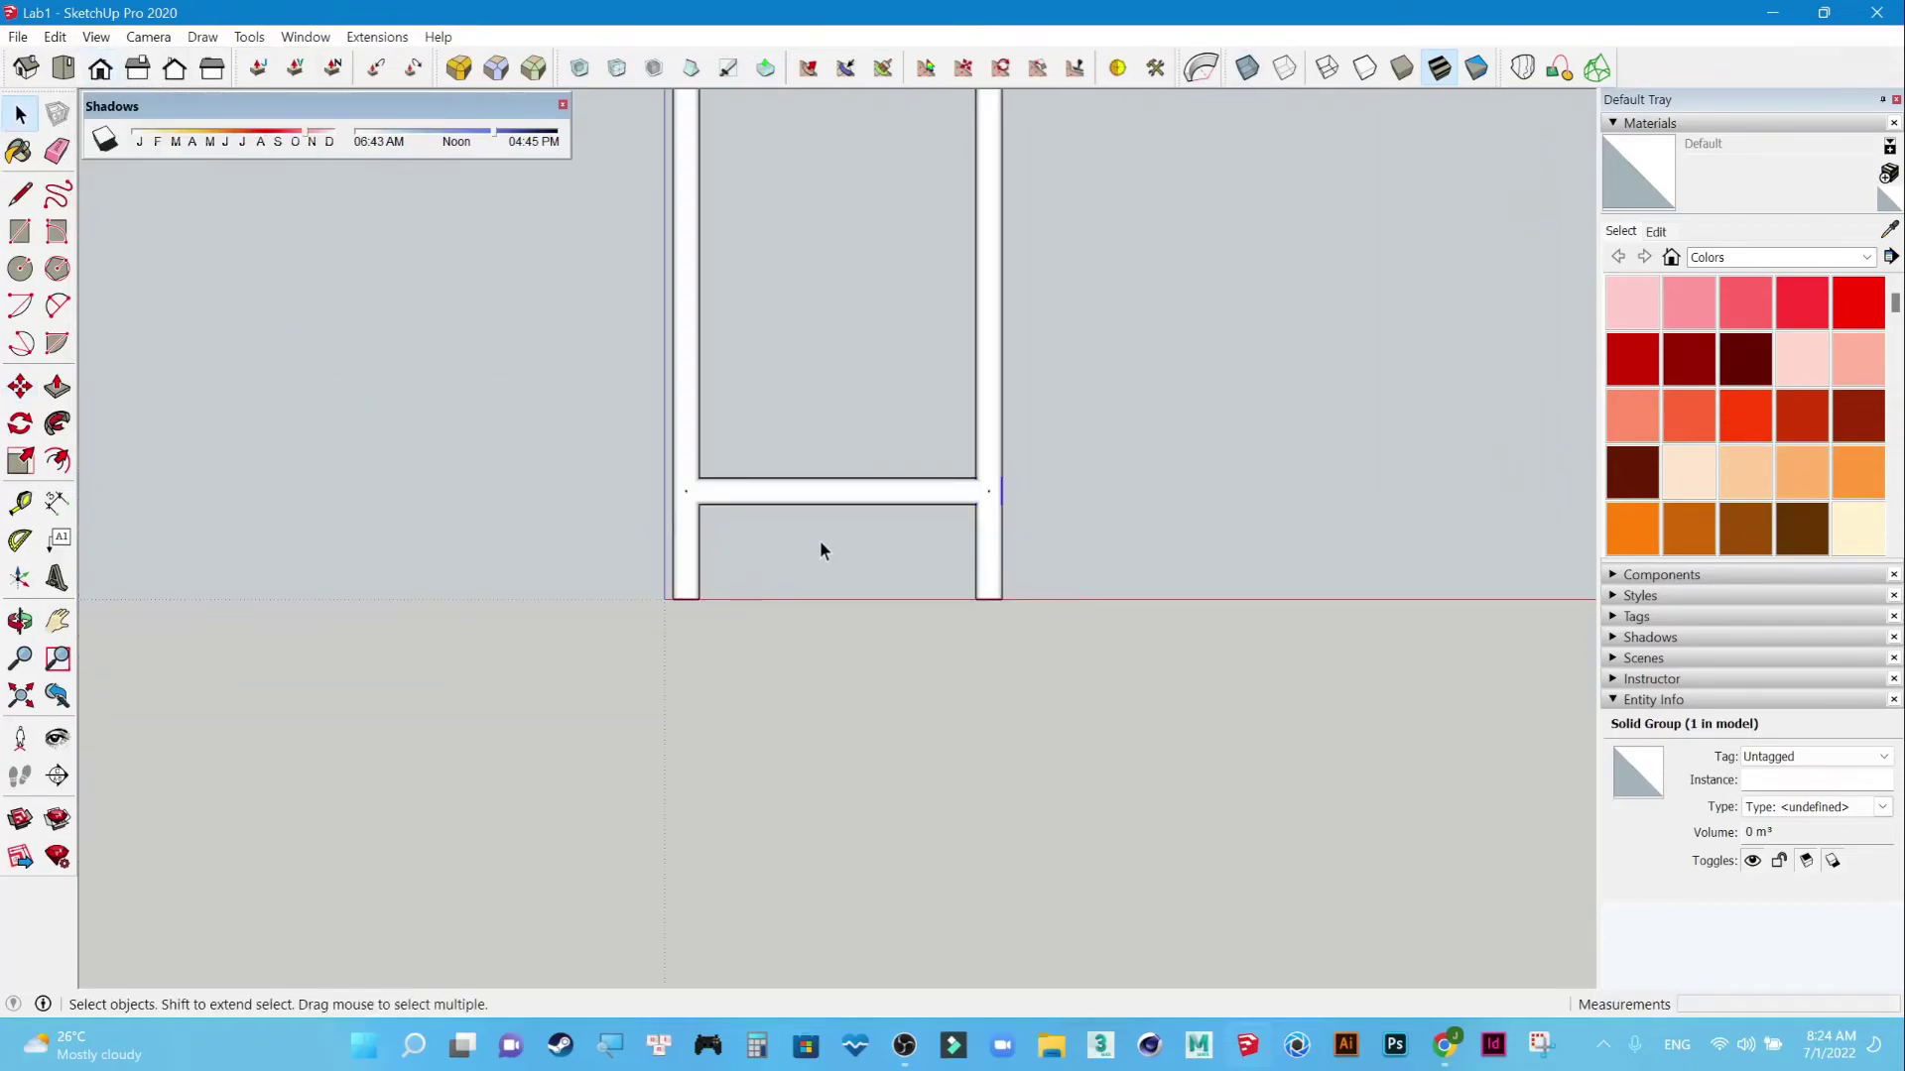
scroll(998, 492, "up", 1)
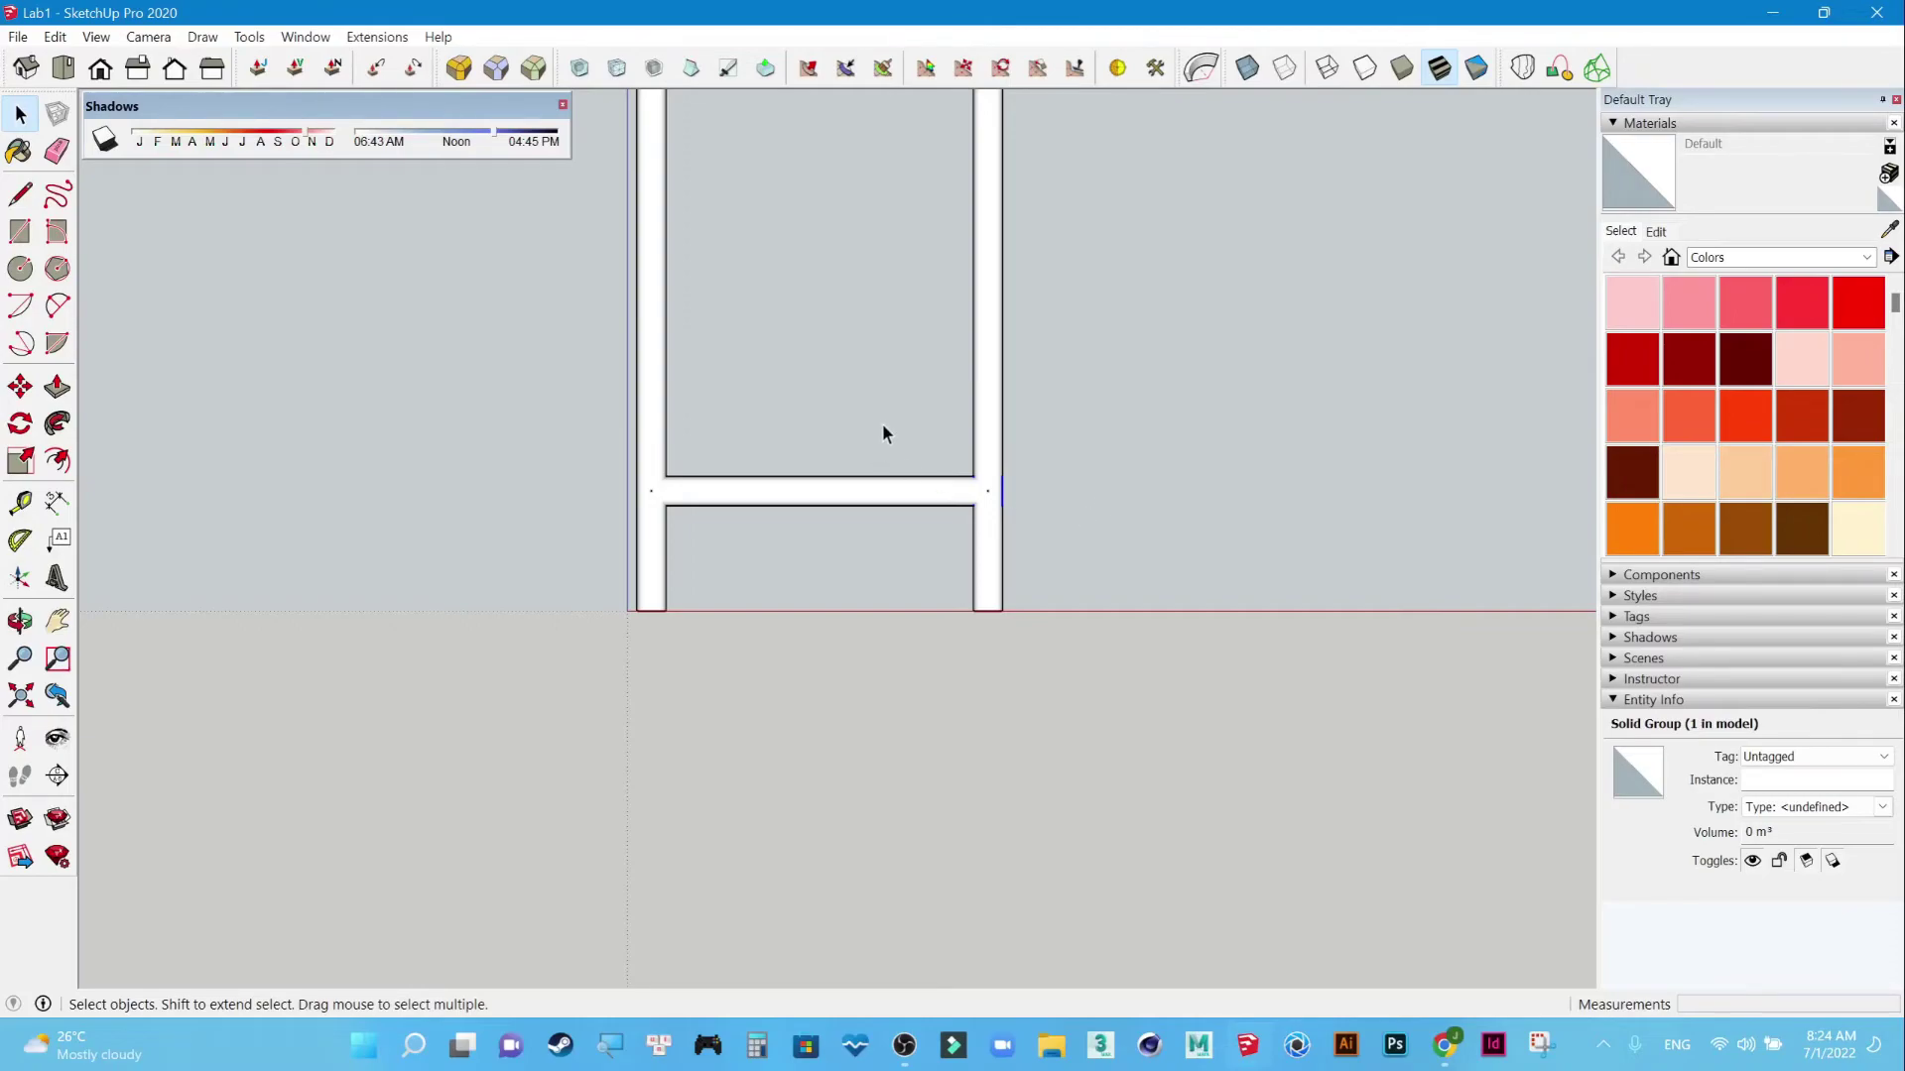
With X-ray on, move the rail end from its circle centre to the crossbar's centre.
left_click(96, 37)
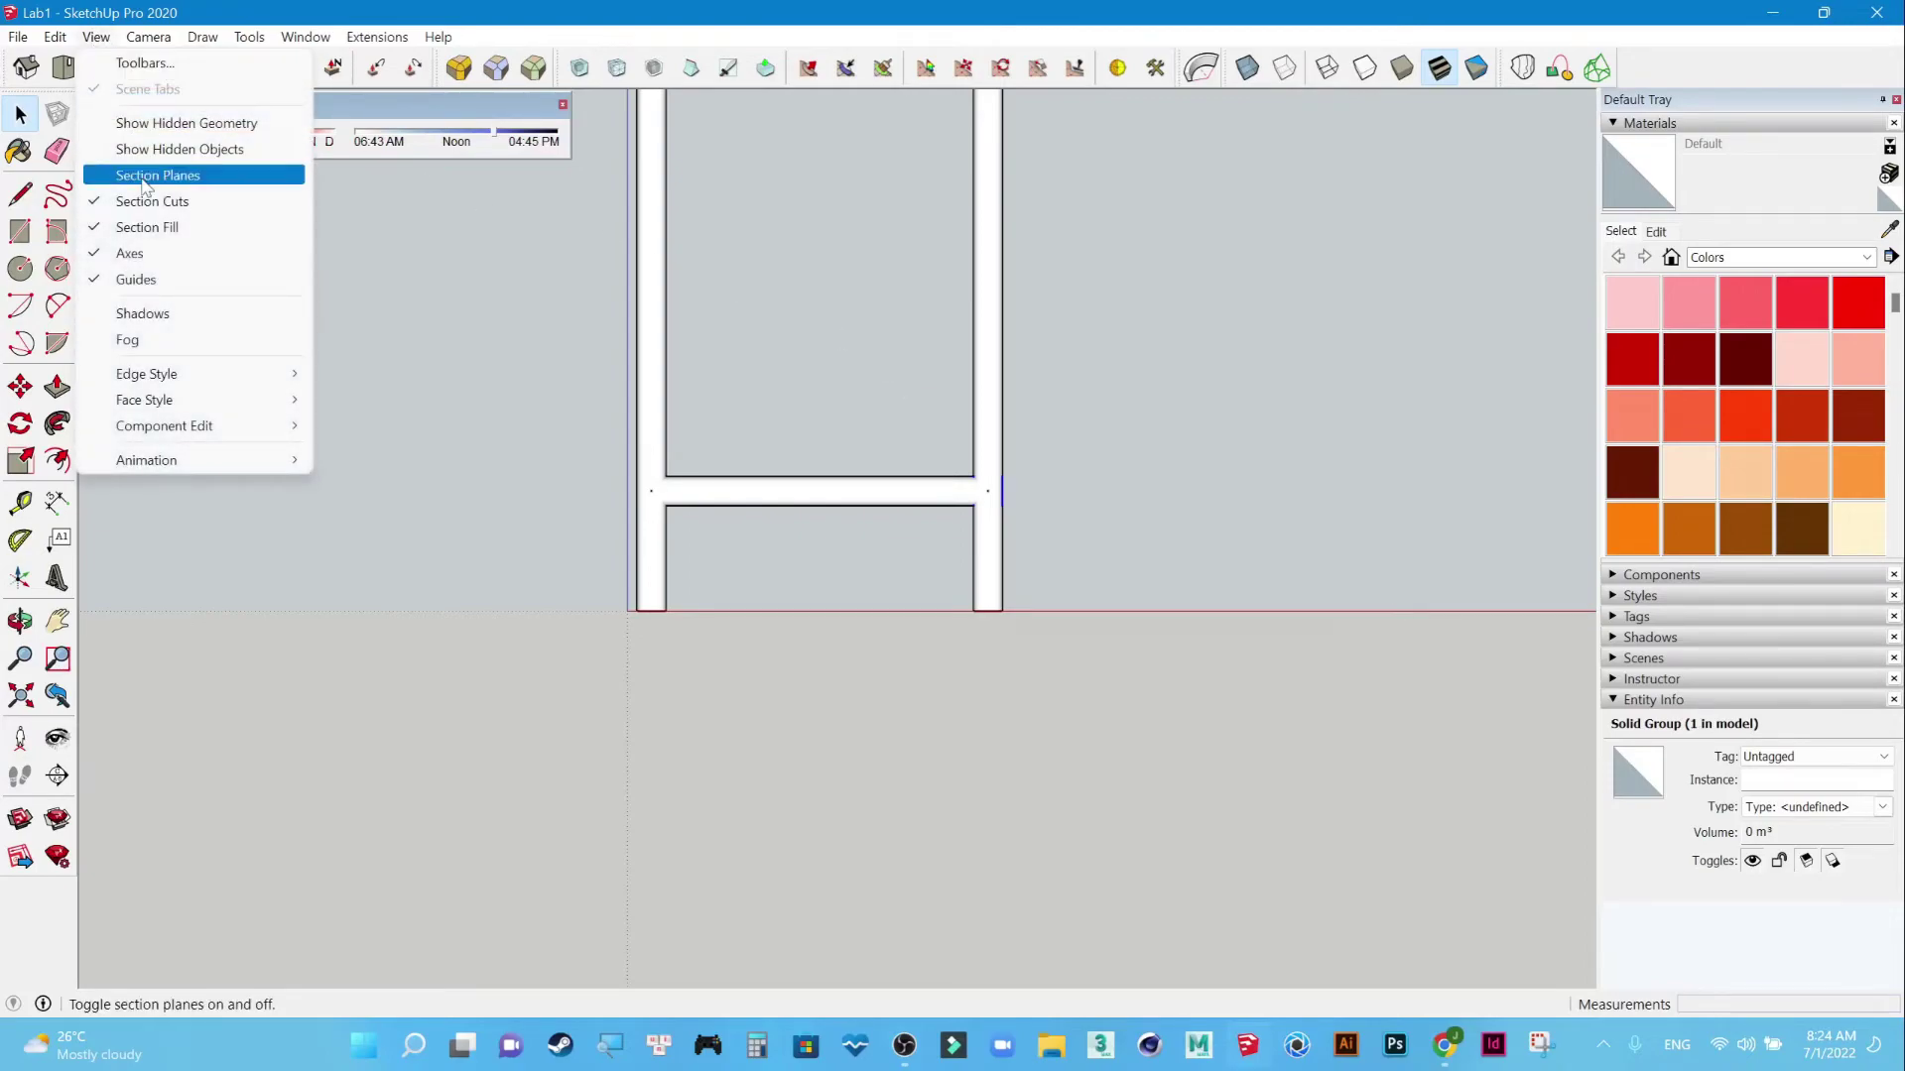
mouse_move(144, 401)
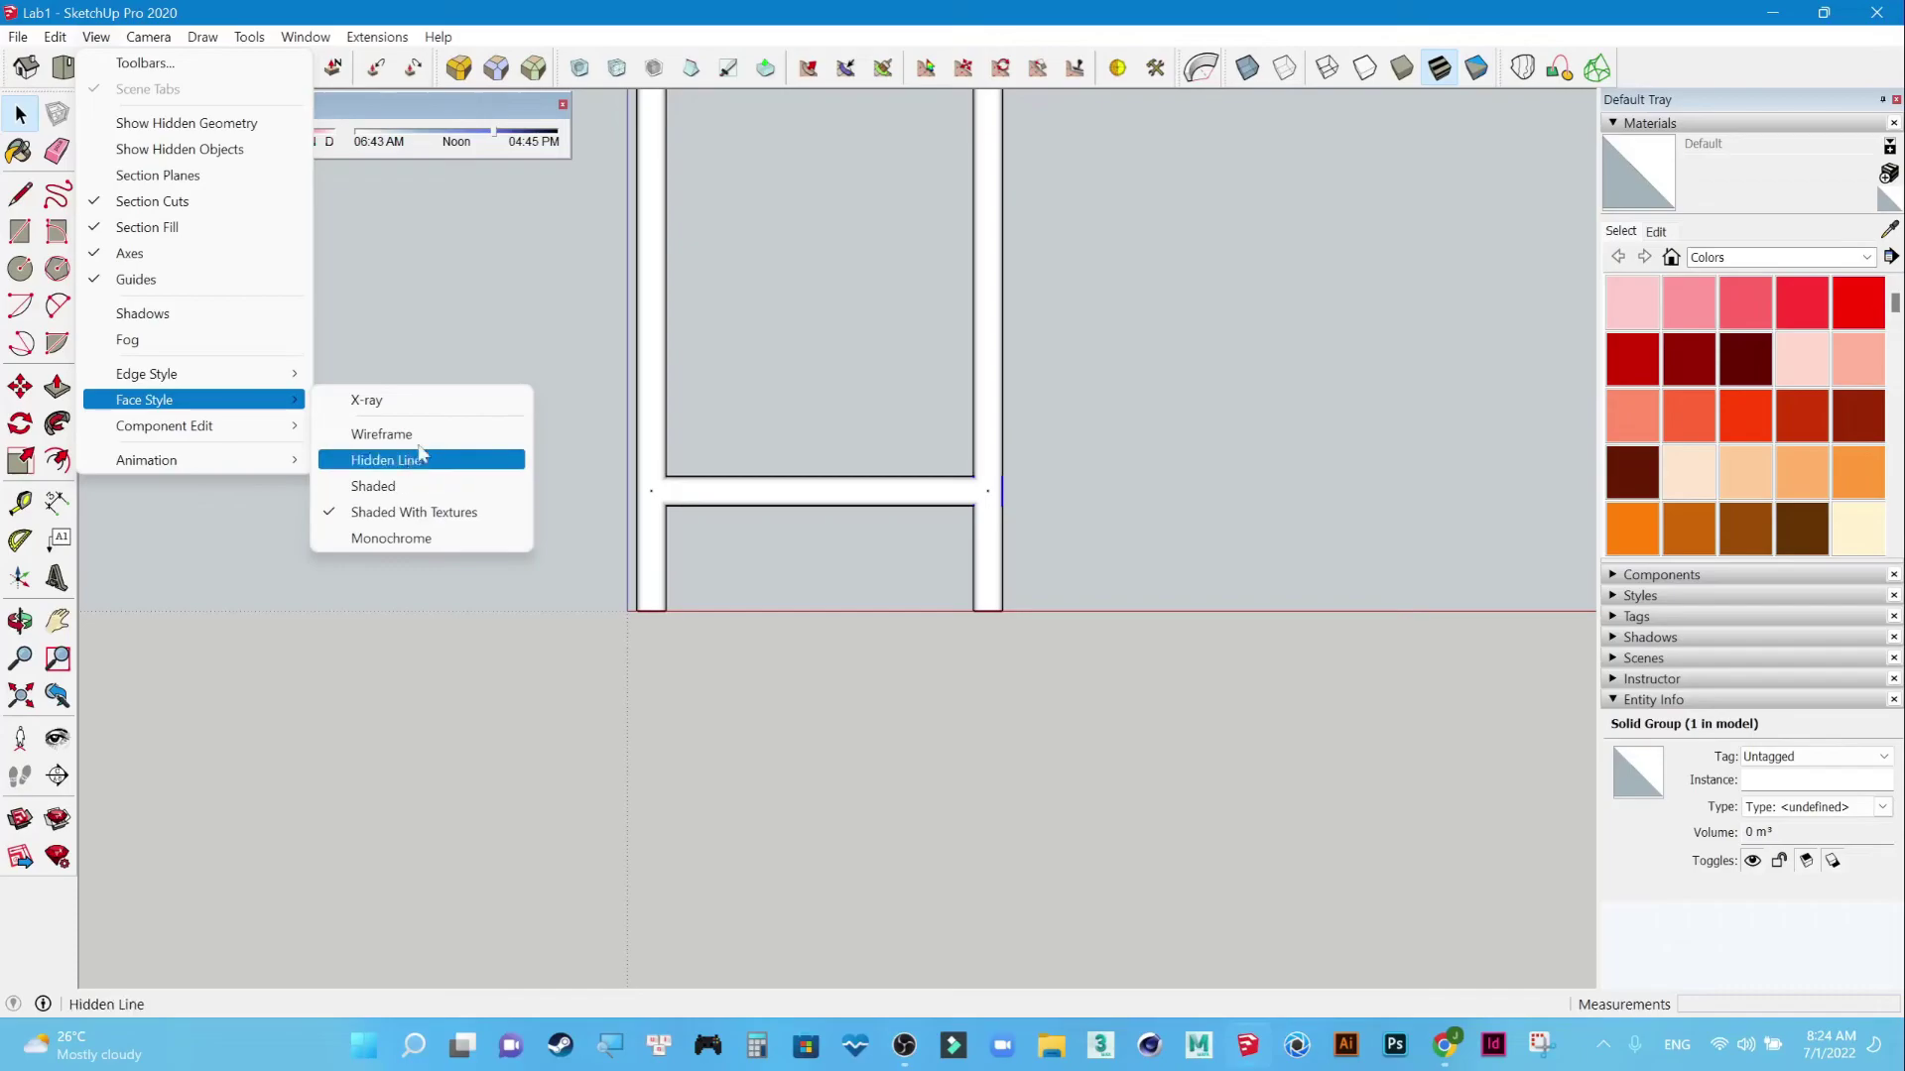
left_click(367, 400)
scroll(1027, 496, "up", 3)
scroll(1000, 521, "up", 1)
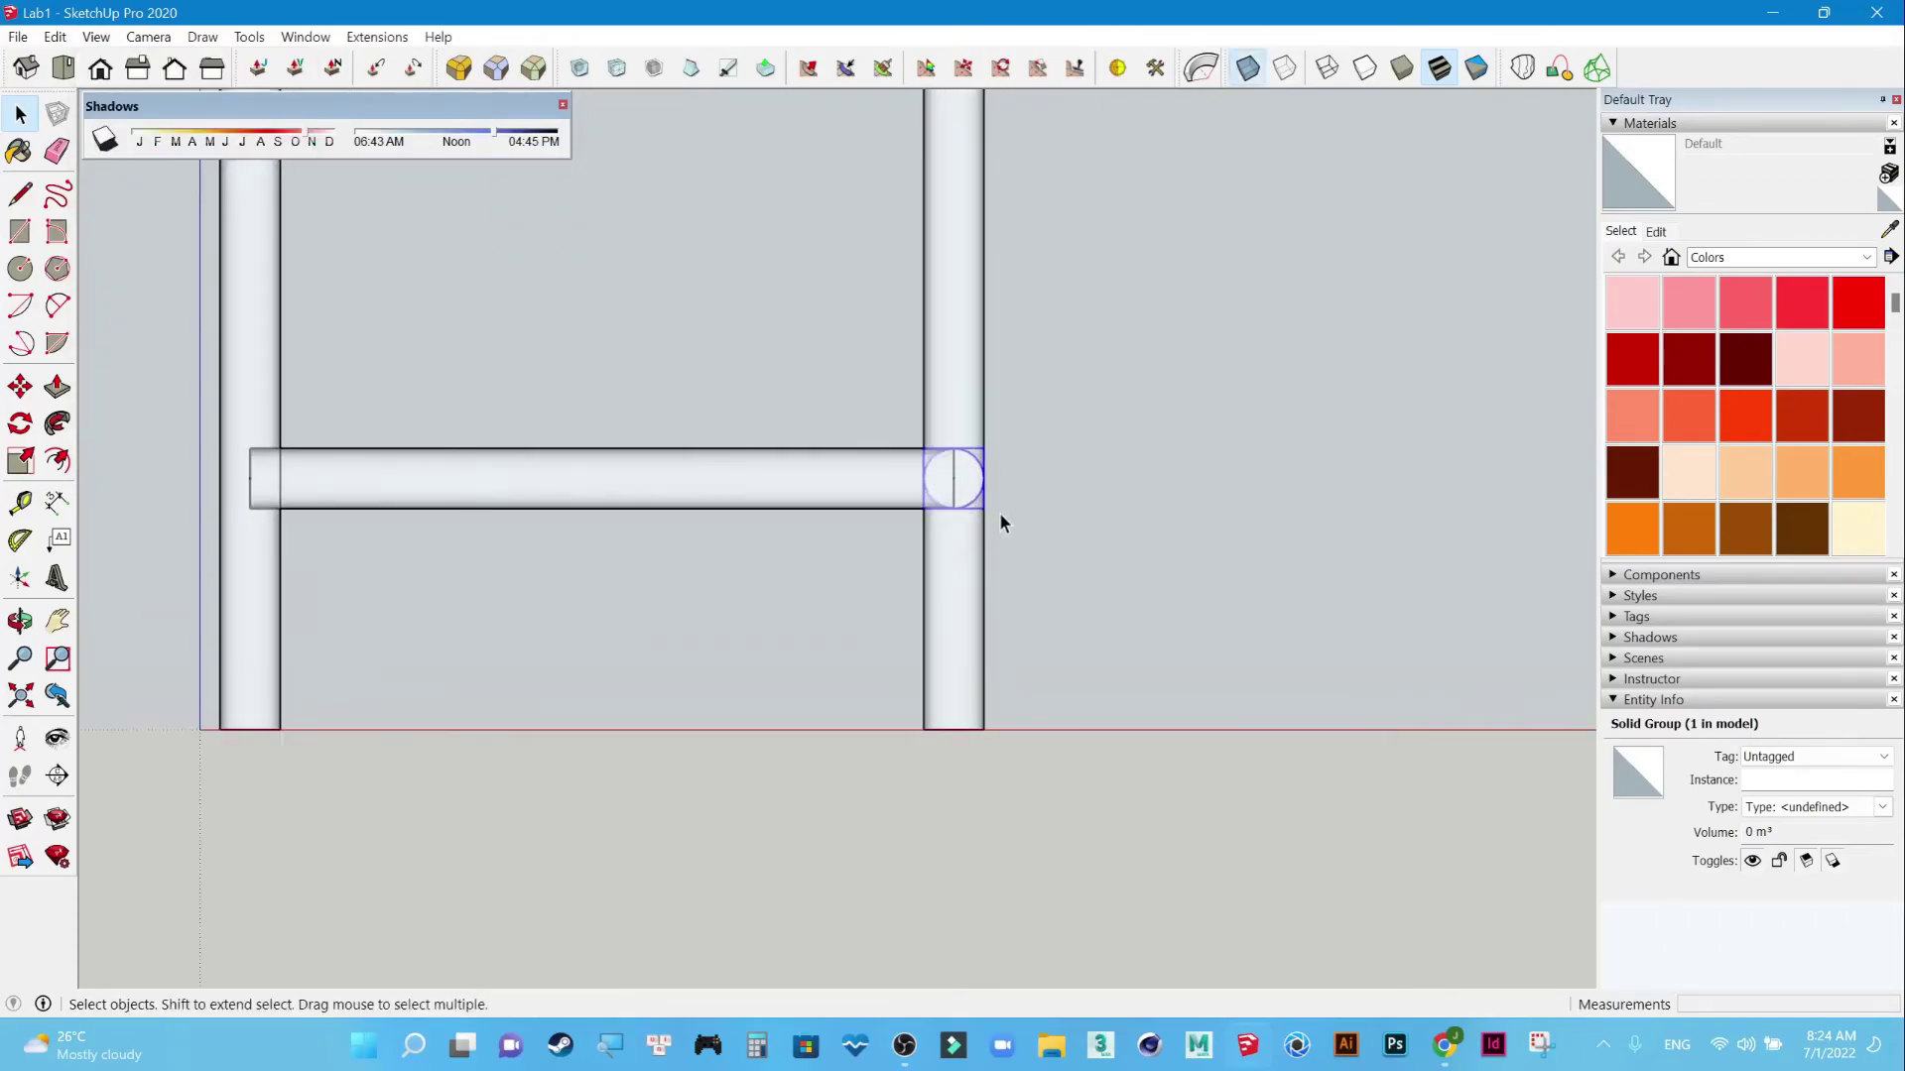
key("m")
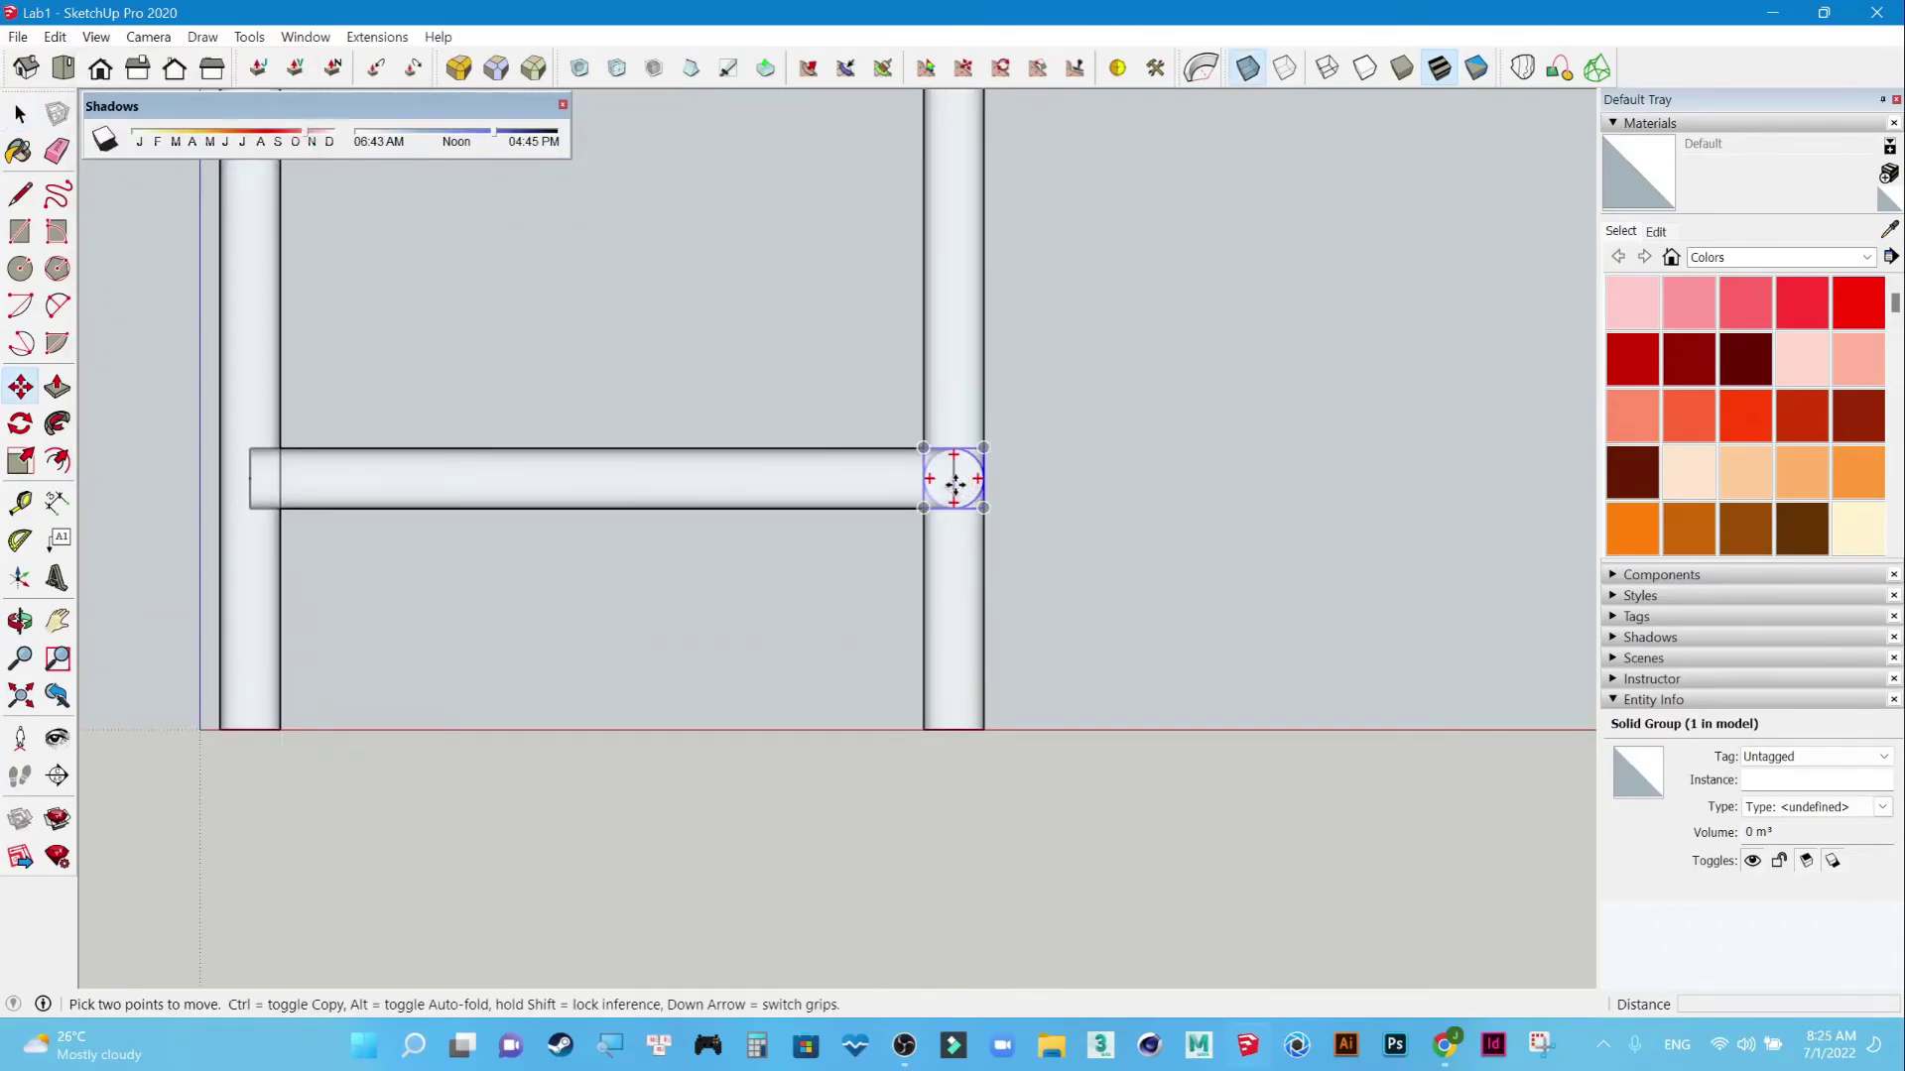
left_click(954, 485)
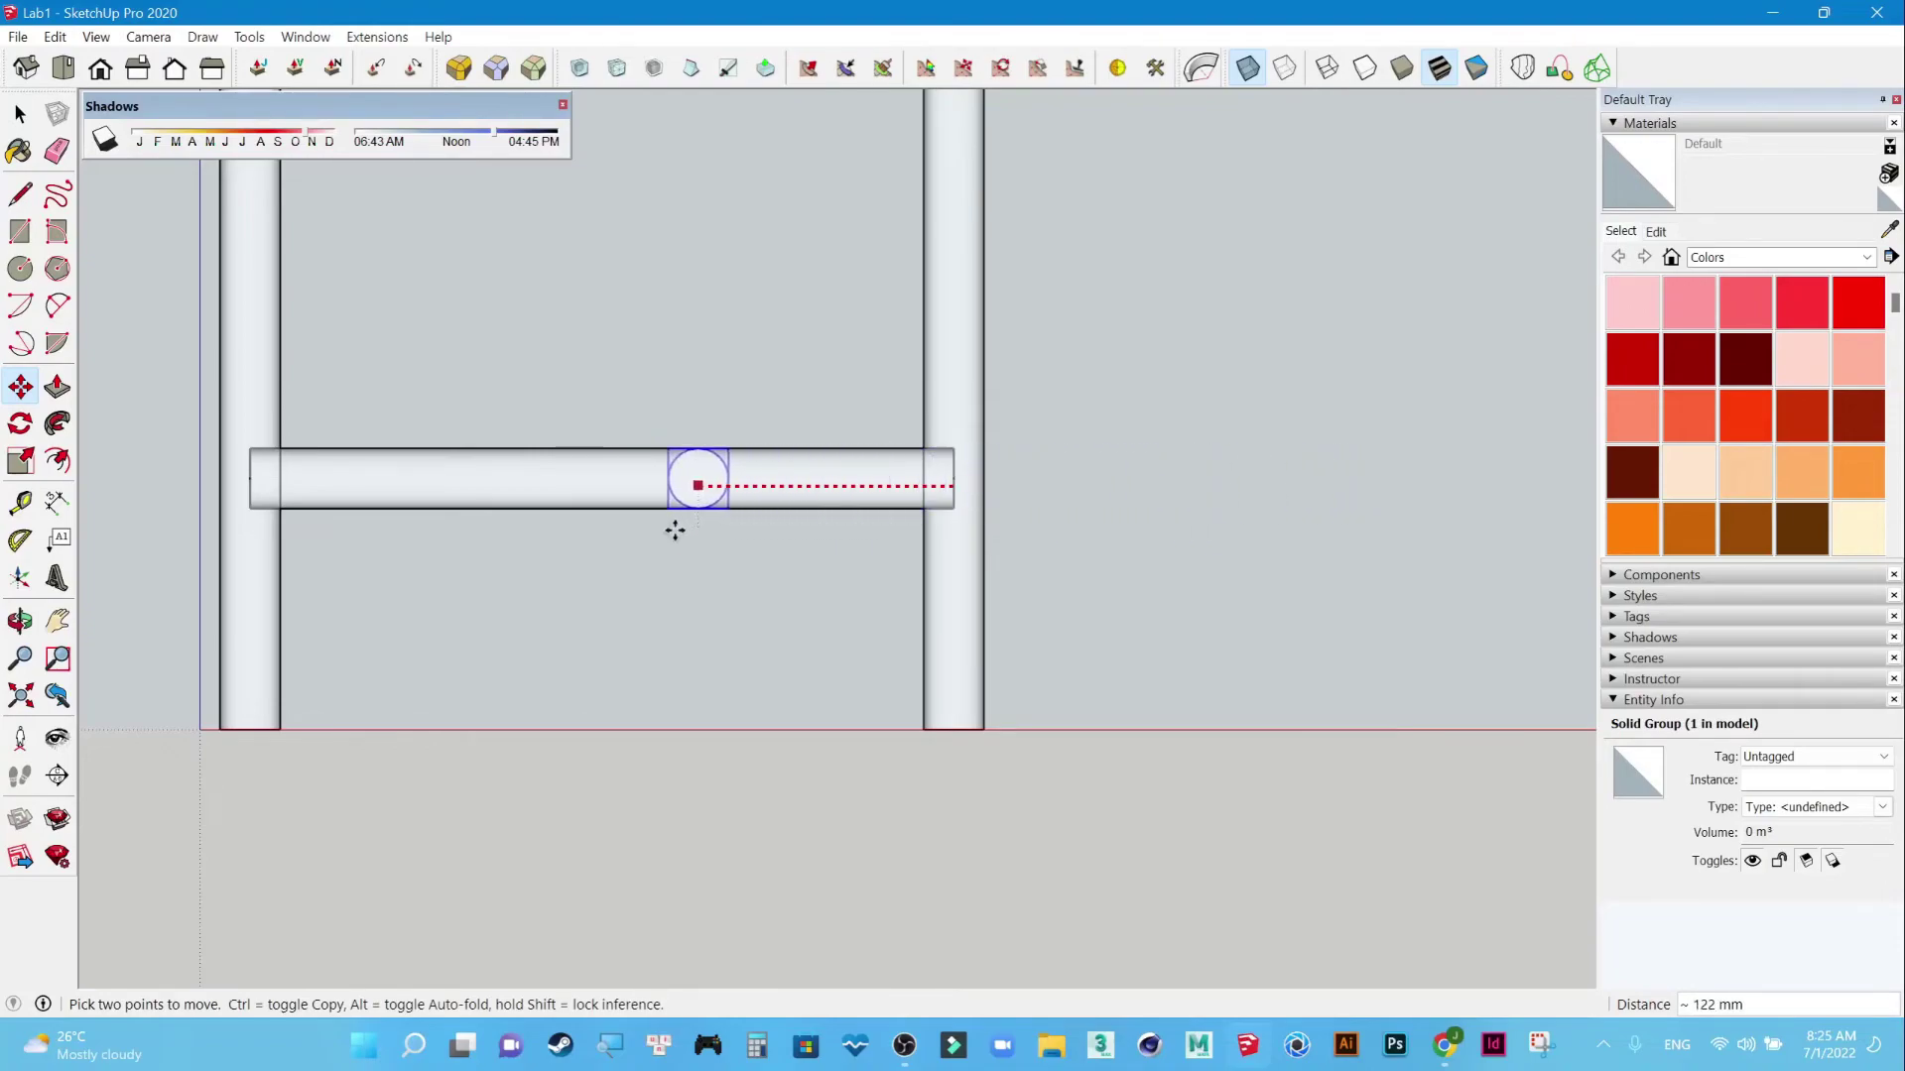
left_click(617, 534)
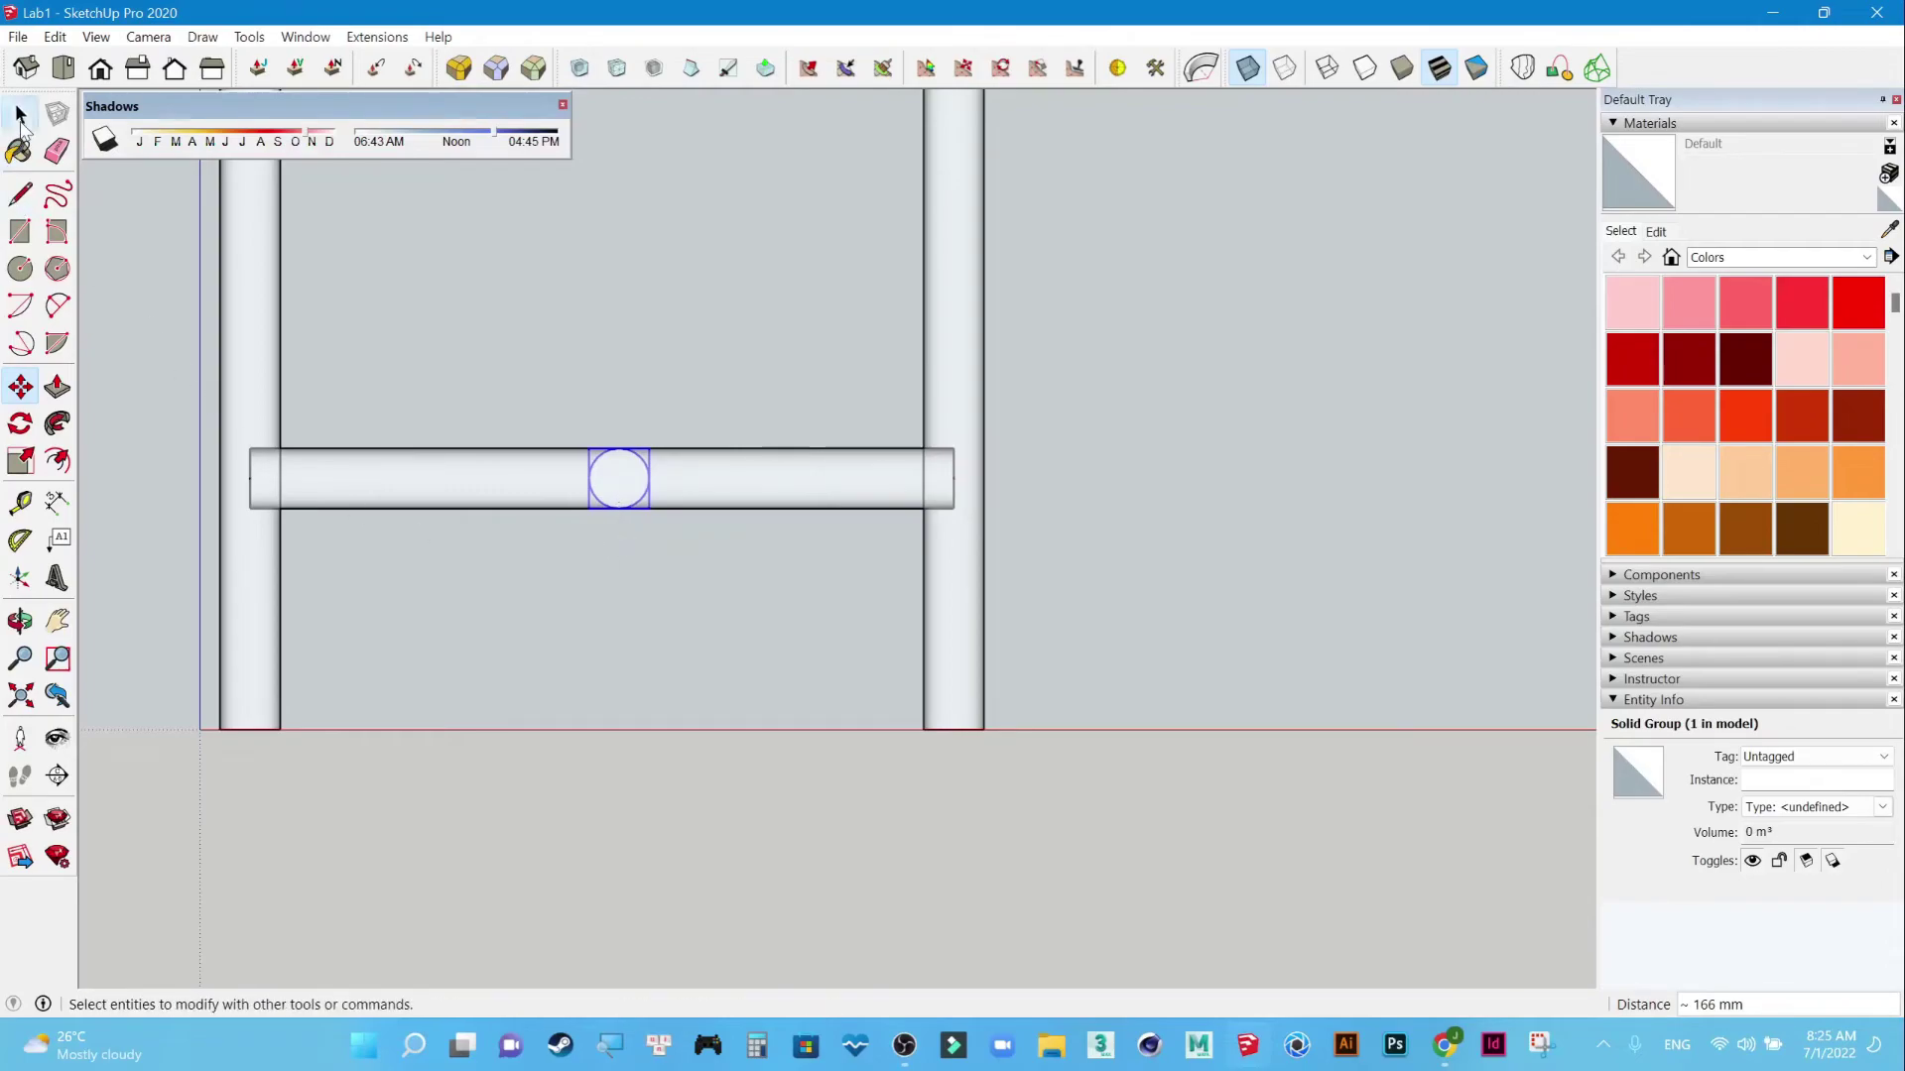
left_click(20, 114)
Turn X-ray off, restore perspective, and switch to the isometric view.
left_click(99, 42)
mouse_move(194, 401)
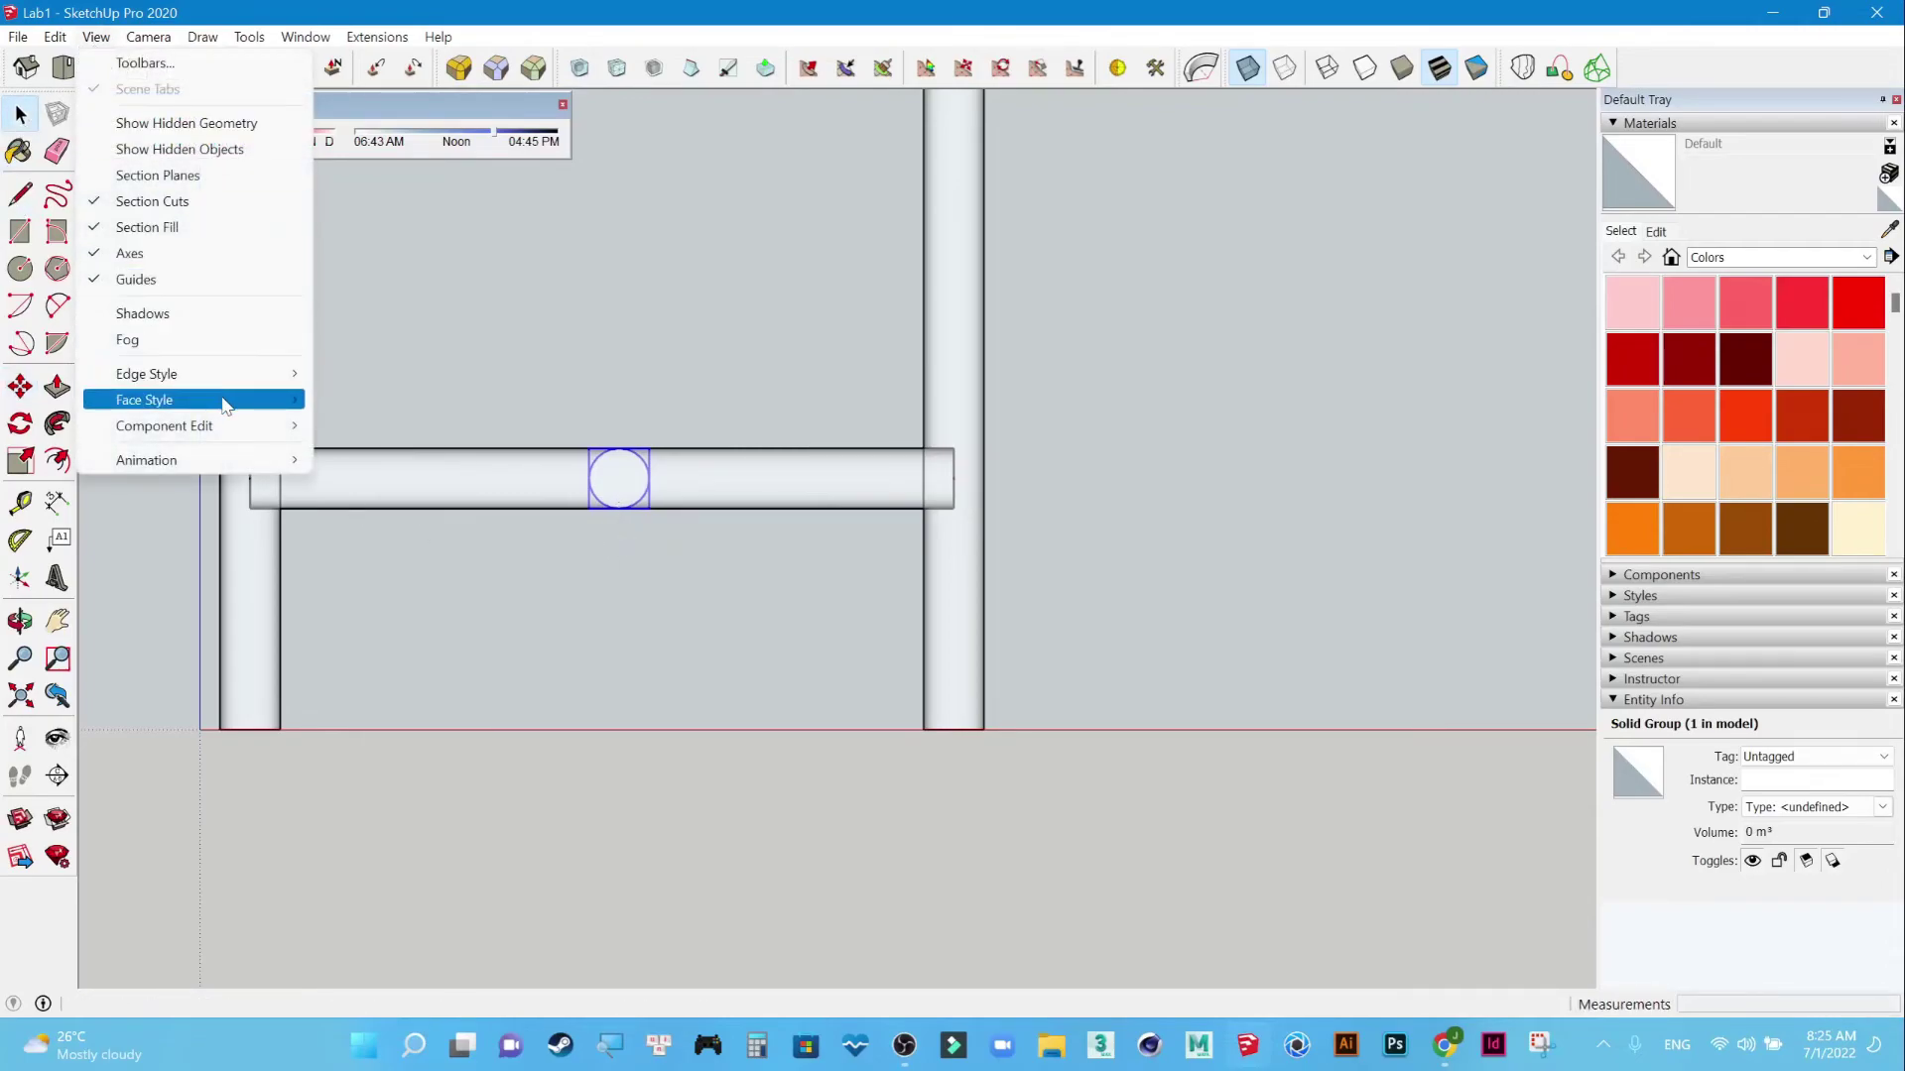
left_click(387, 407)
left_click(149, 37)
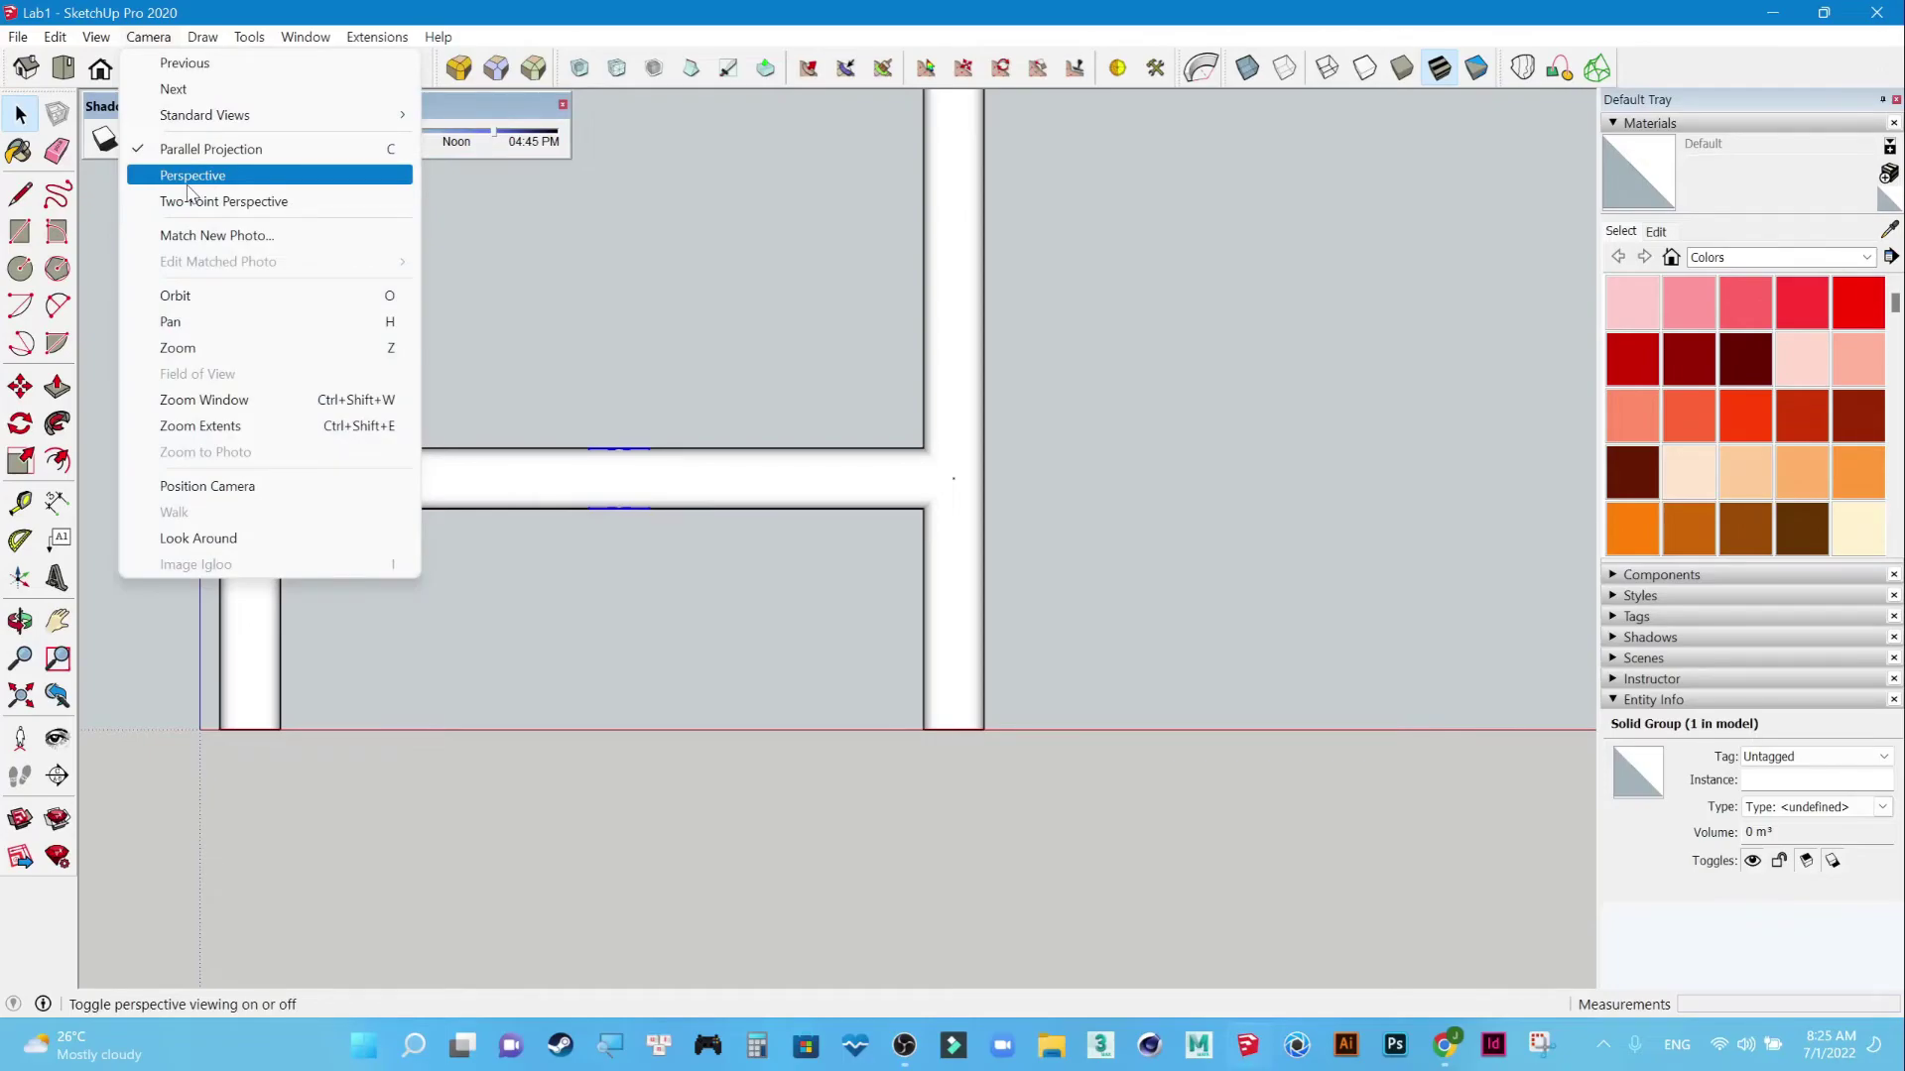
left_click(187, 183)
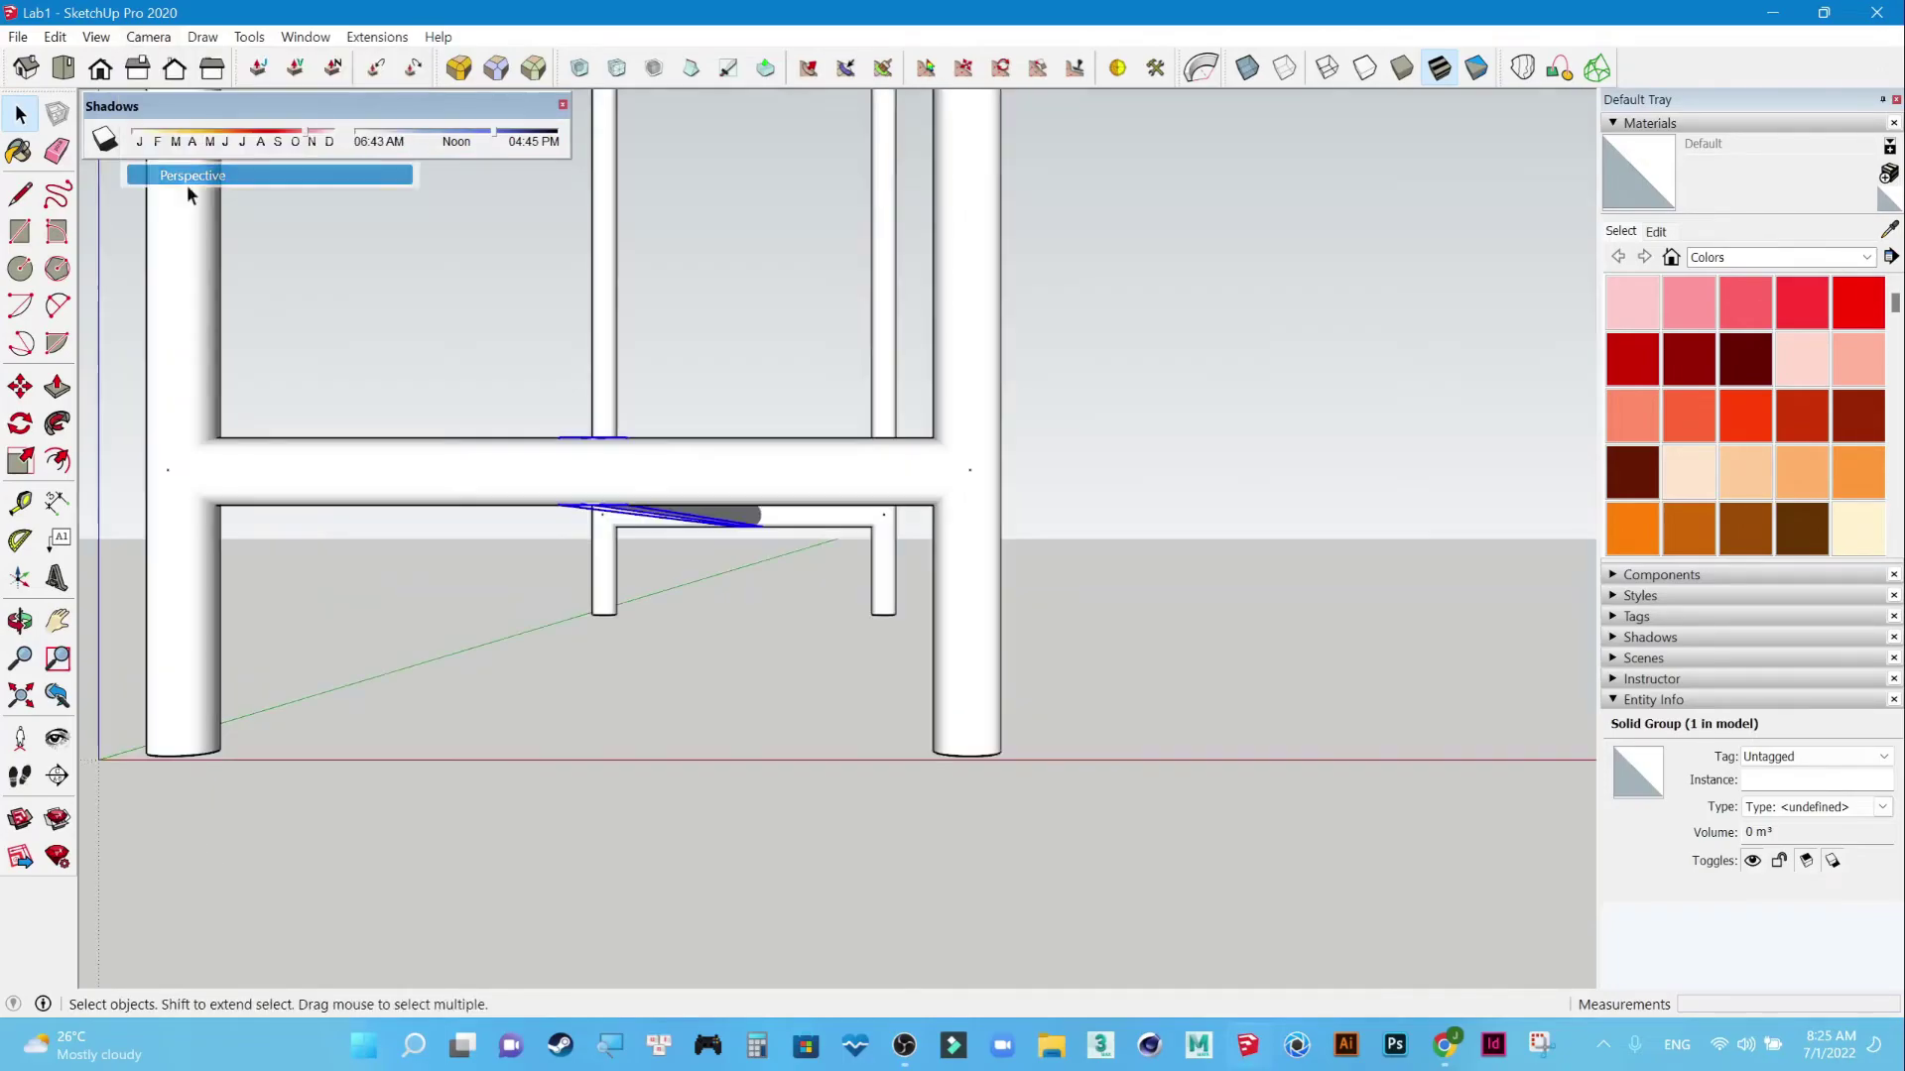
left_click(27, 70)
Zoom out and orbit around the complete table, then crossing-select all its parts.
left_click(1165, 684)
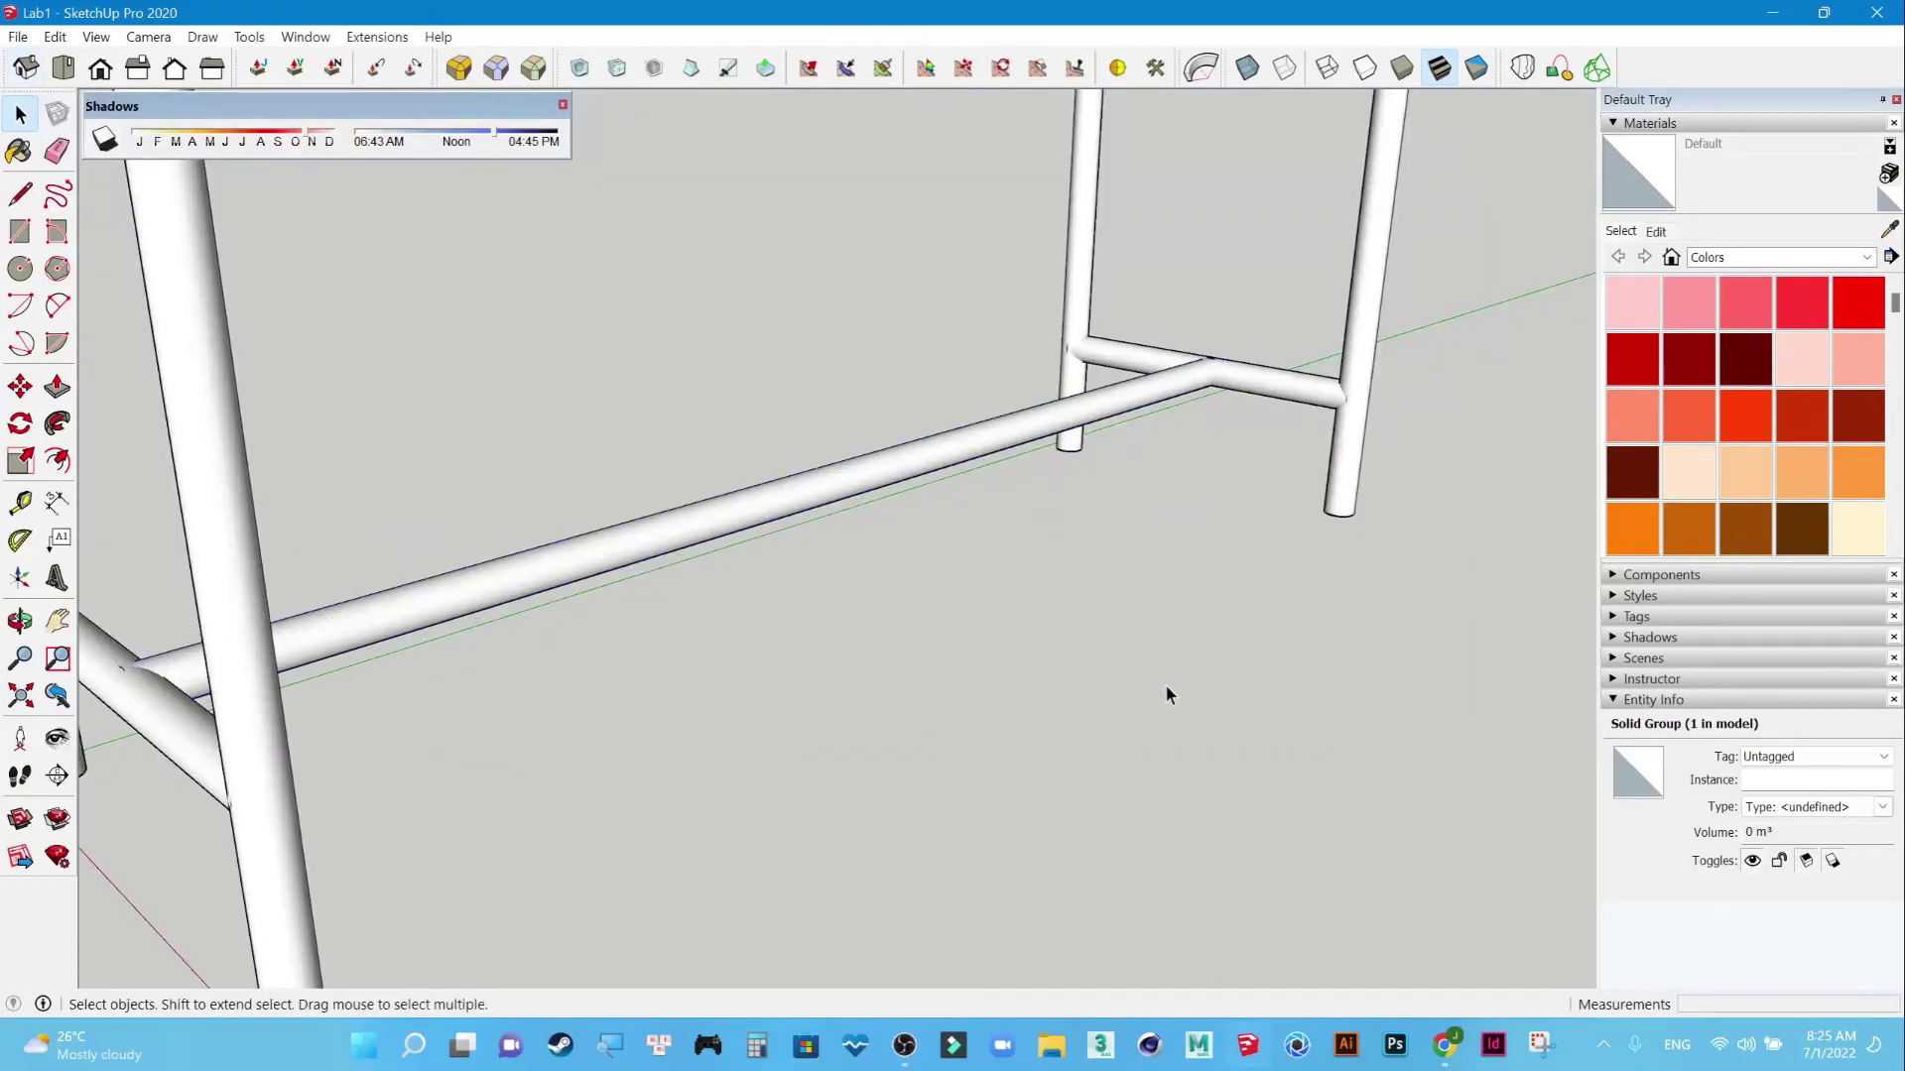
scroll(1108, 664, "down", 3)
scroll(1104, 653, "down", 2)
mouse_move(1127, 645)
middle_mouse_down()
mouse_move(285, 586)
mouse_move(807, 582)
mouse_move(1130, 639)
mouse_move(1437, 659)
mouse_move(909, 608)
mouse_move(778, 549)
mouse_move(1217, 688)
mouse_move(706, 592)
mouse_move(1173, 590)
mouse_move(770, 574)
mouse_move(845, 610)
middle_mouse_up()
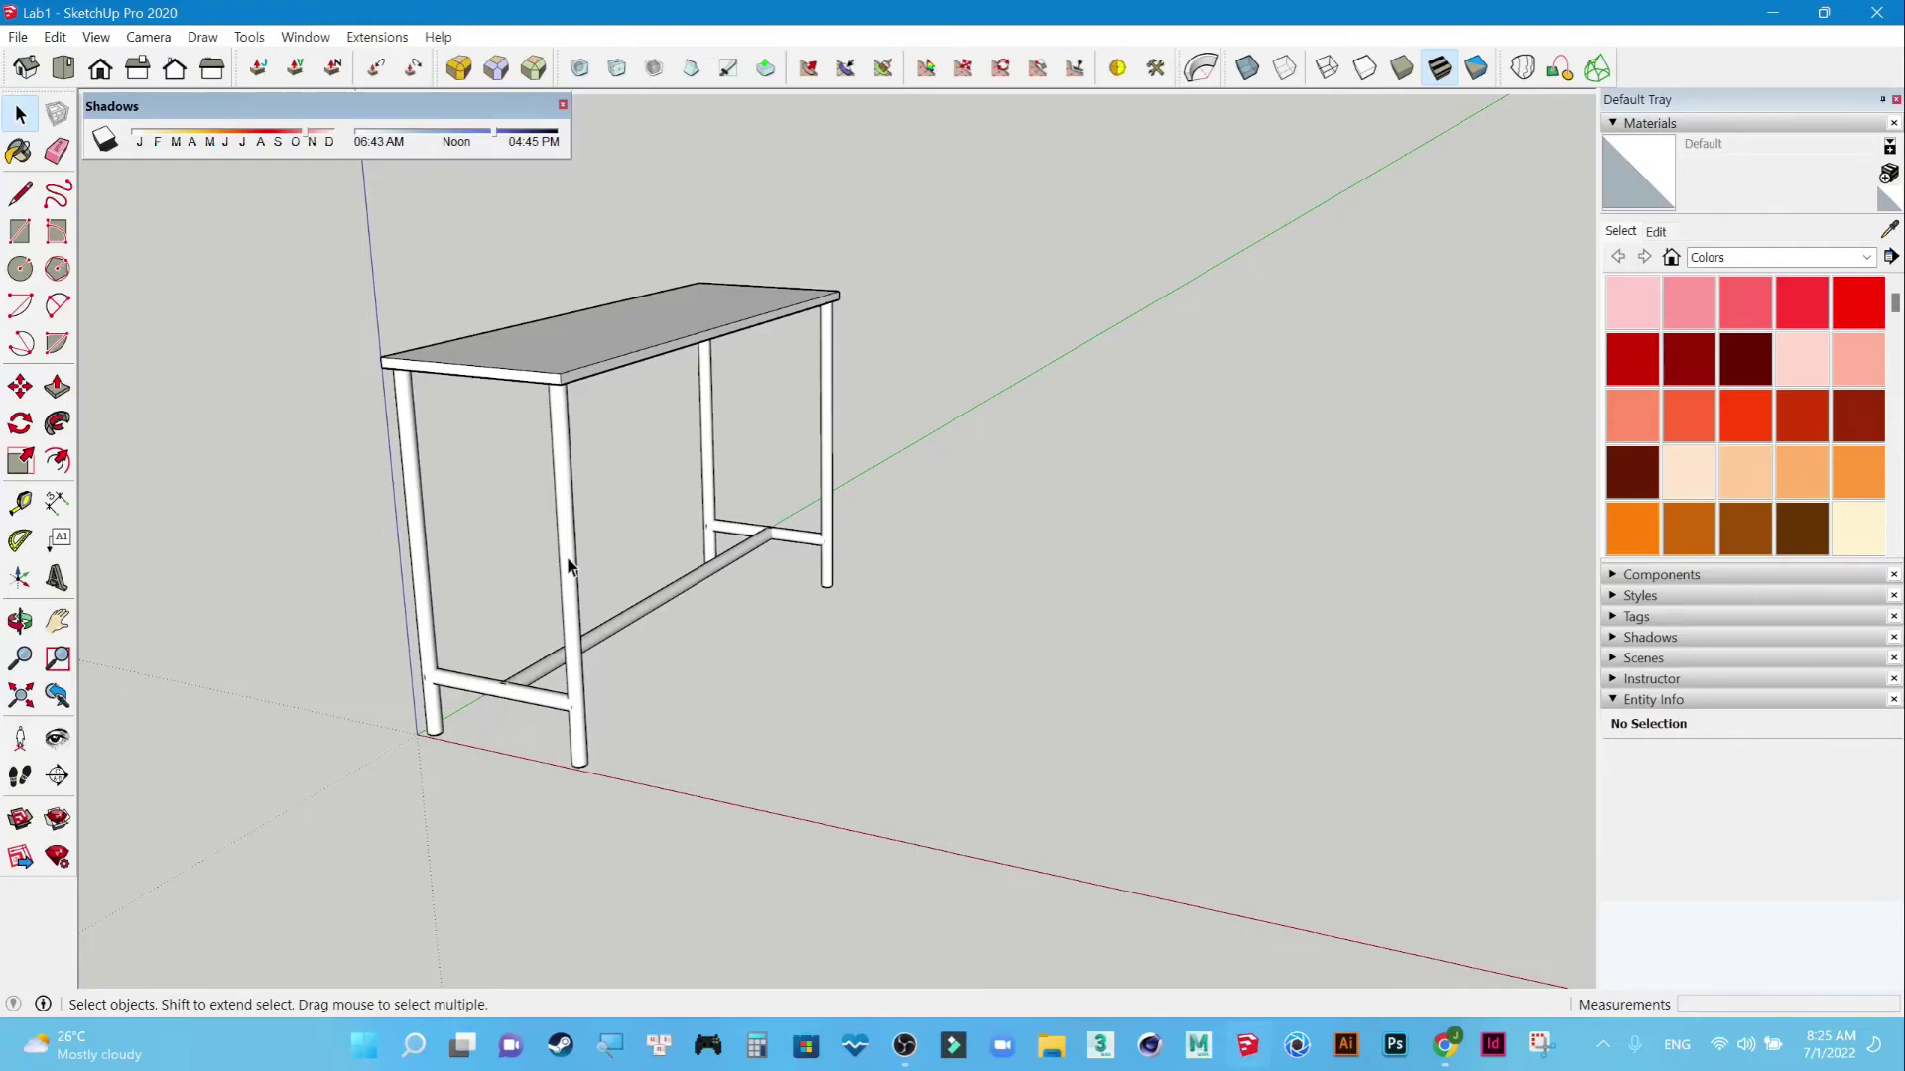
mouse_move(609, 496)
middle_mouse_down()
mouse_move(876, 551)
mouse_move(577, 563)
middle_mouse_up()
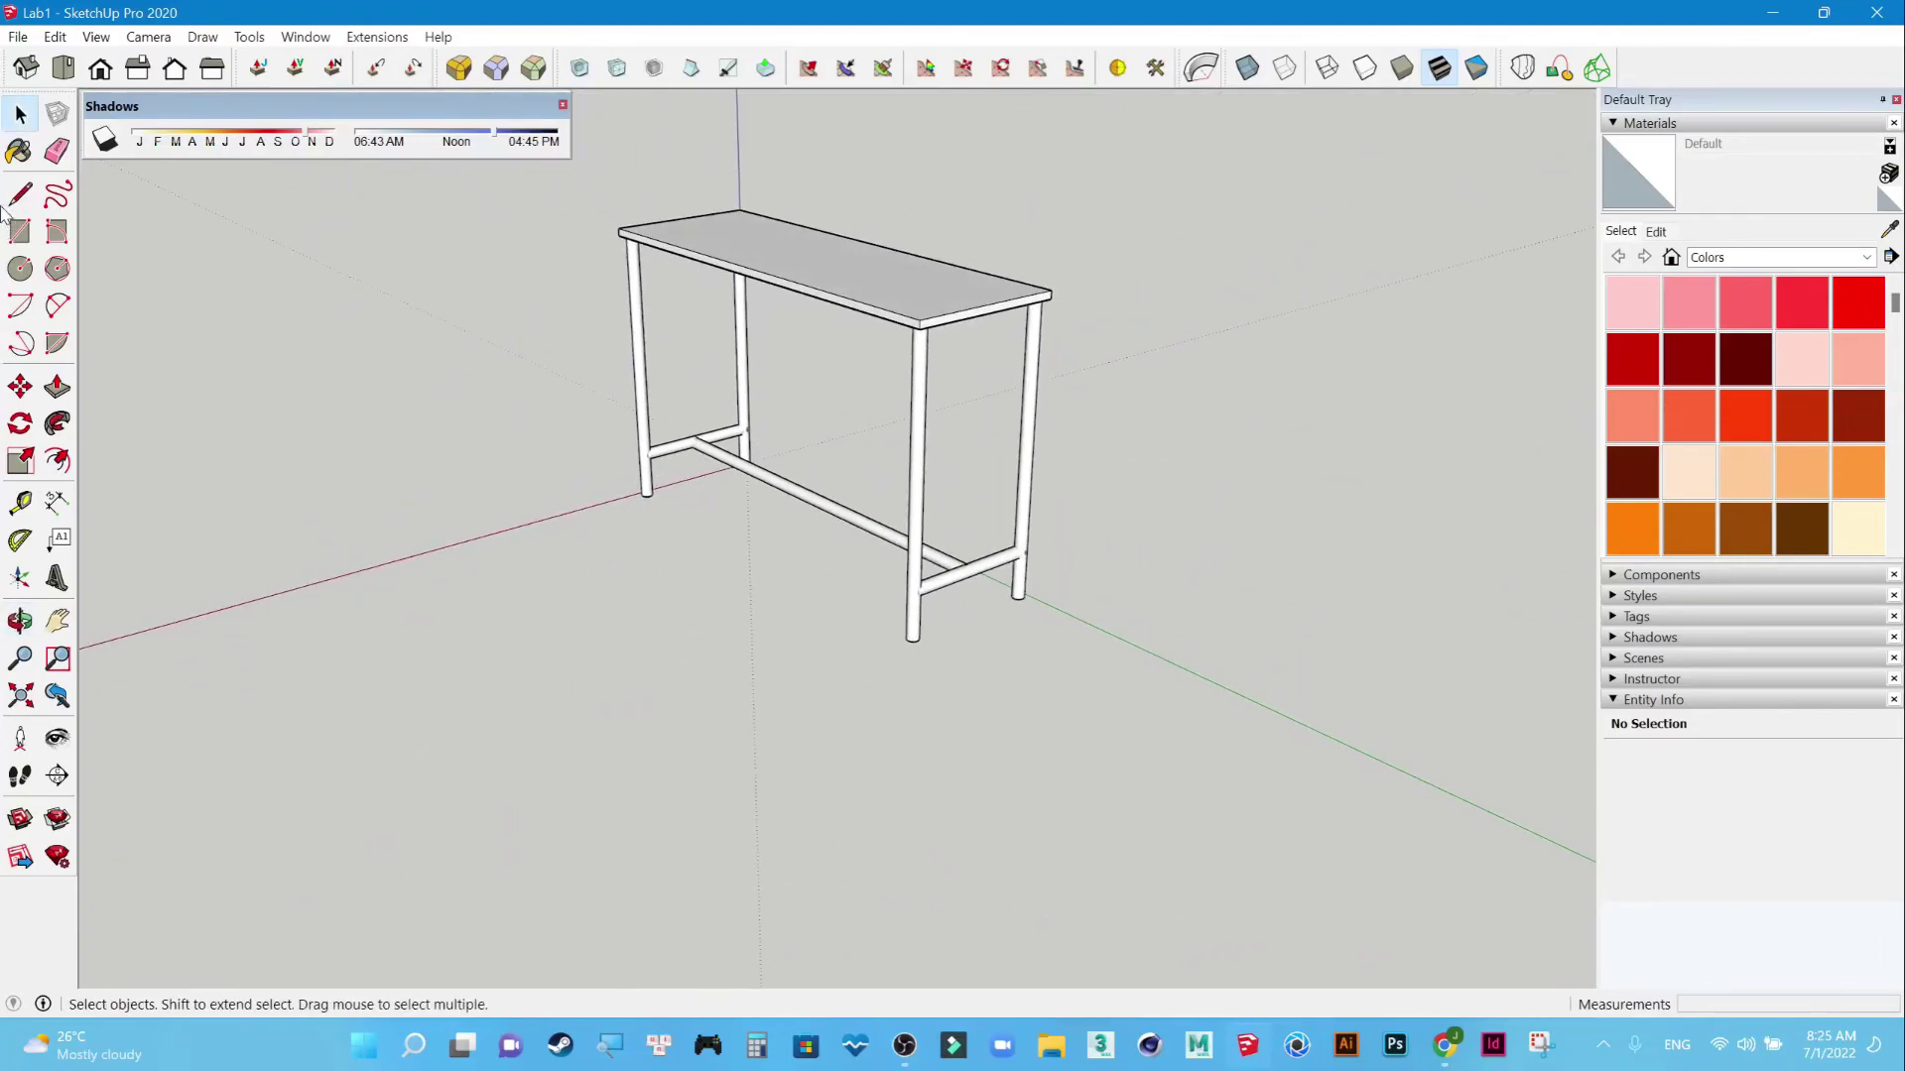
mouse_move(709, 460)
middle_mouse_down()
mouse_move(1127, 586)
mouse_move(949, 689)
middle_mouse_up()
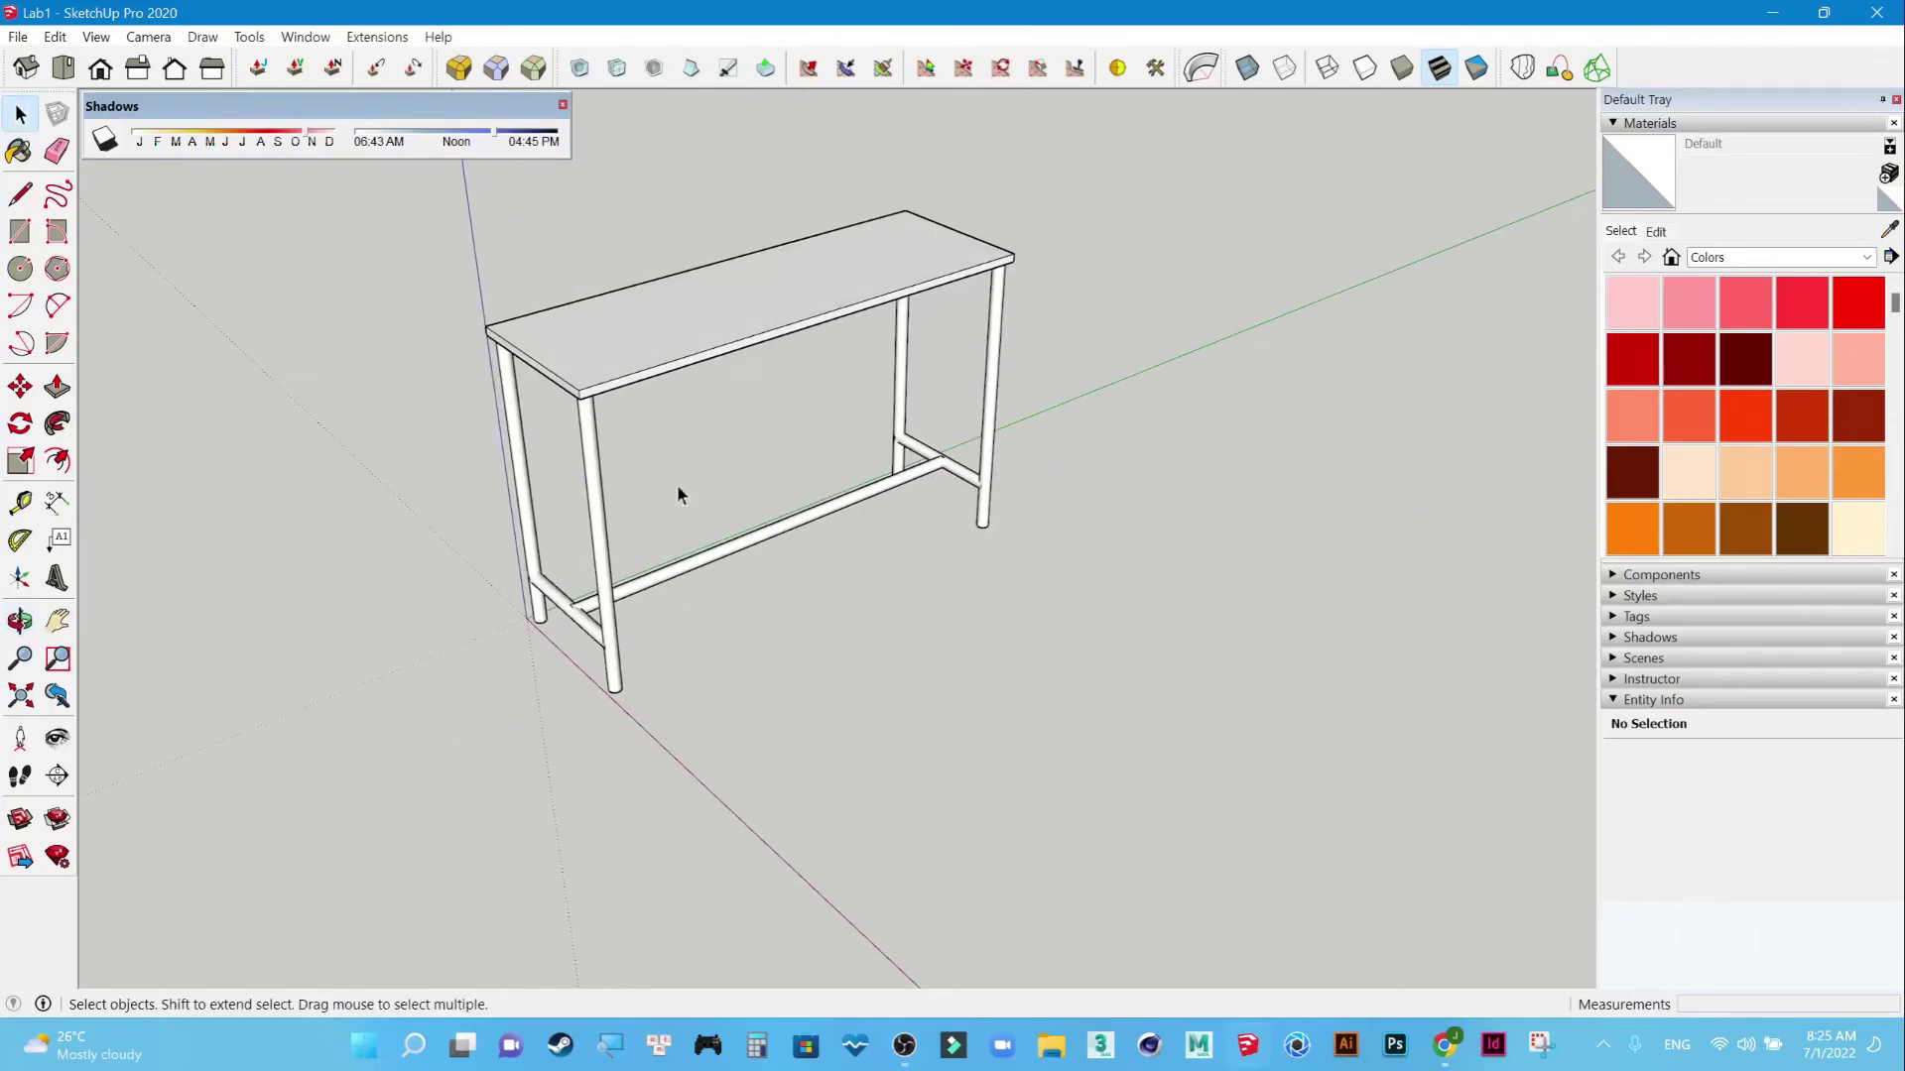
mouse_move(1157, 550)
middle_mouse_down()
mouse_move(931, 672)
mouse_move(625, 757)
mouse_move(950, 662)
mouse_move(960, 601)
middle_mouse_up()
left_click_drag(1258, 189, 1190, 311)
left_click_drag(590, 695, 391, 765)
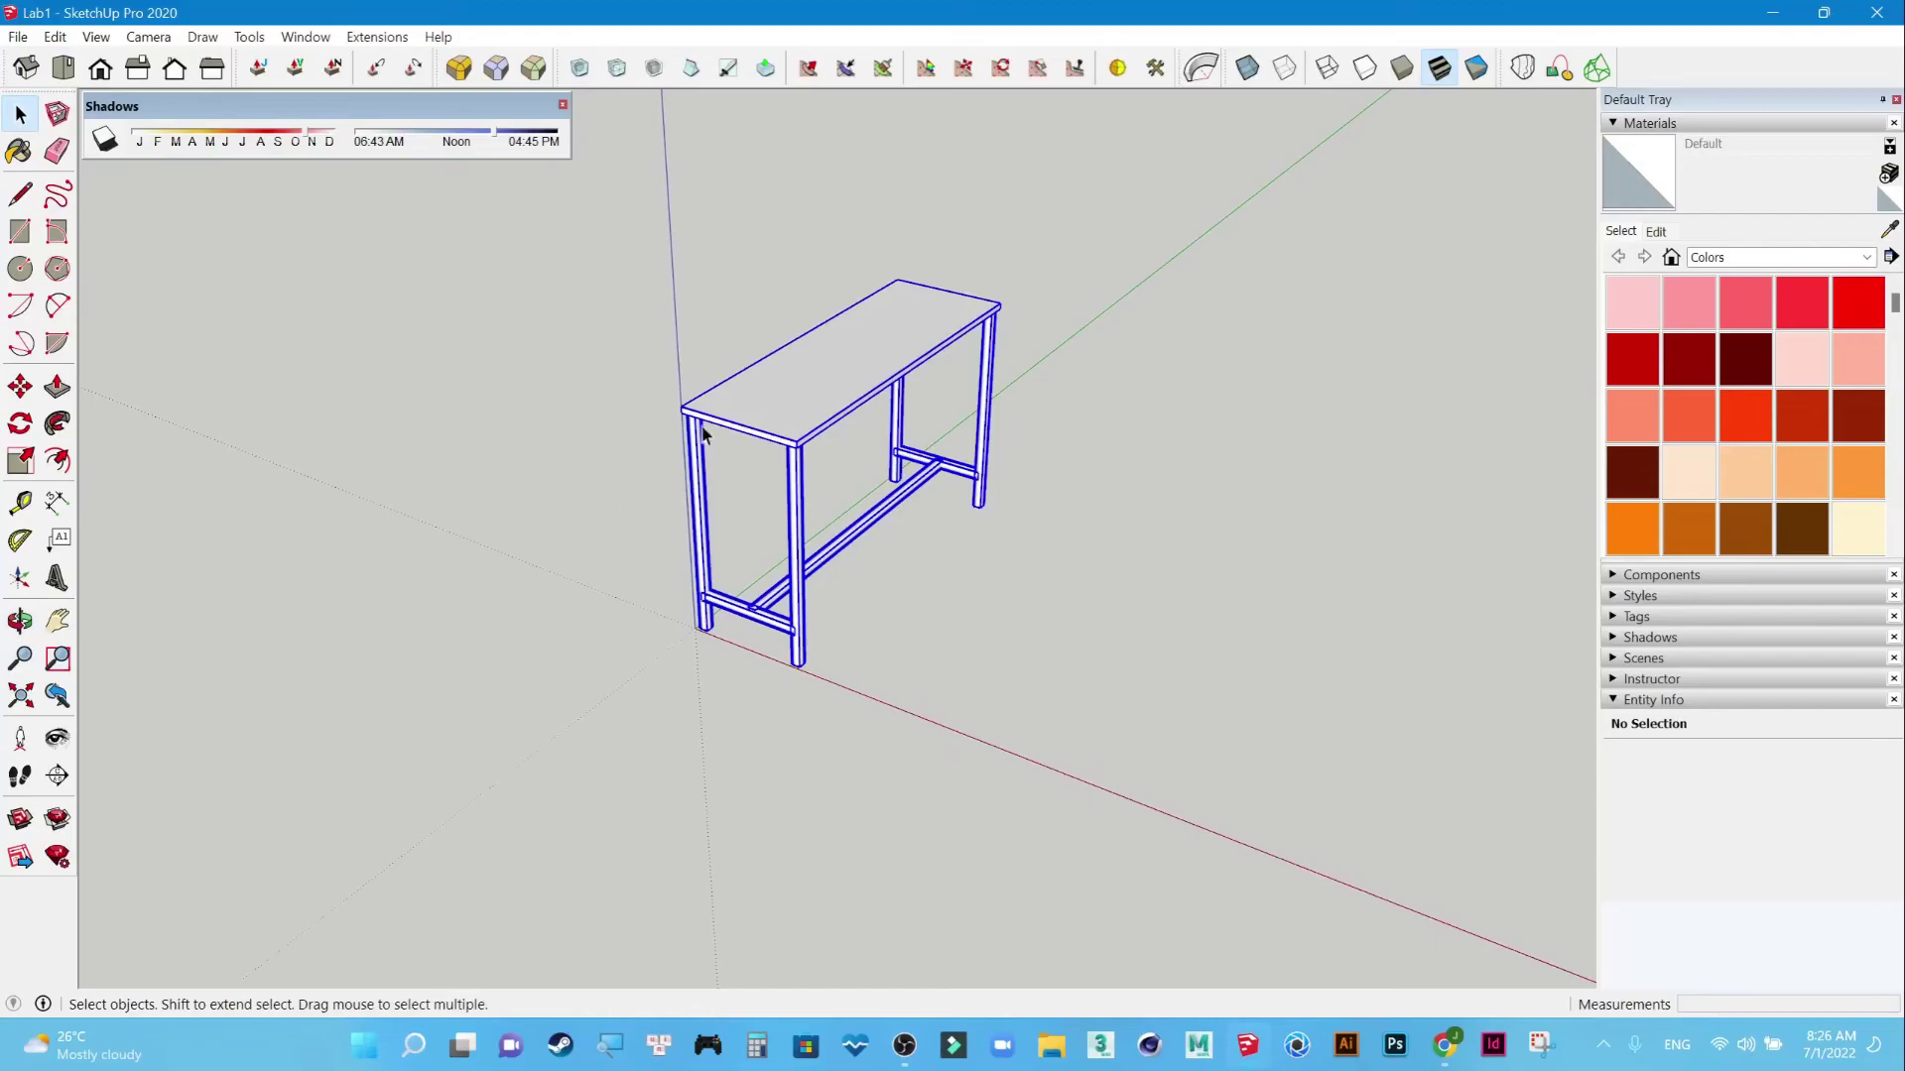
Group all the selected table parts into one table group.
right_click(740, 404)
left_click(855, 643)
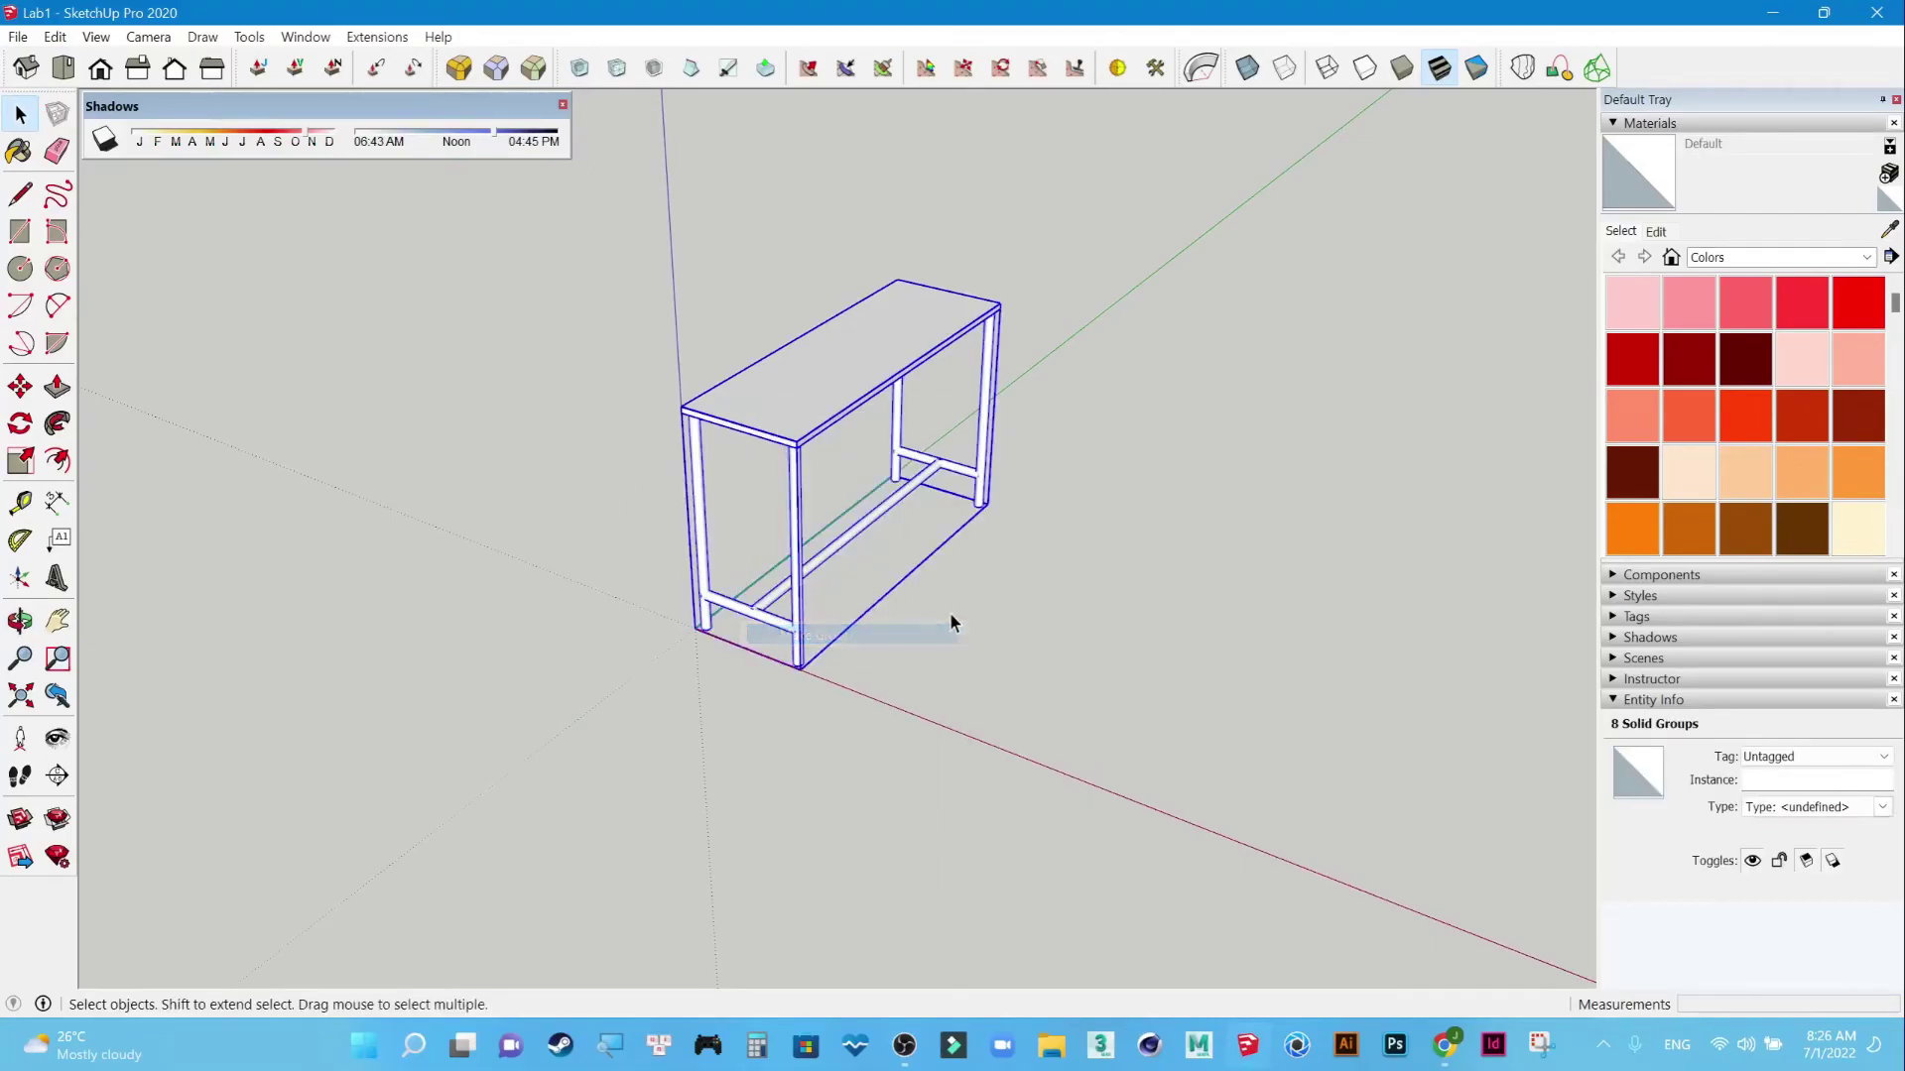
scroll(957, 609, "down", 2)
scroll(965, 608, "down", 1)
middle_click_drag(964, 607, 777, 628)
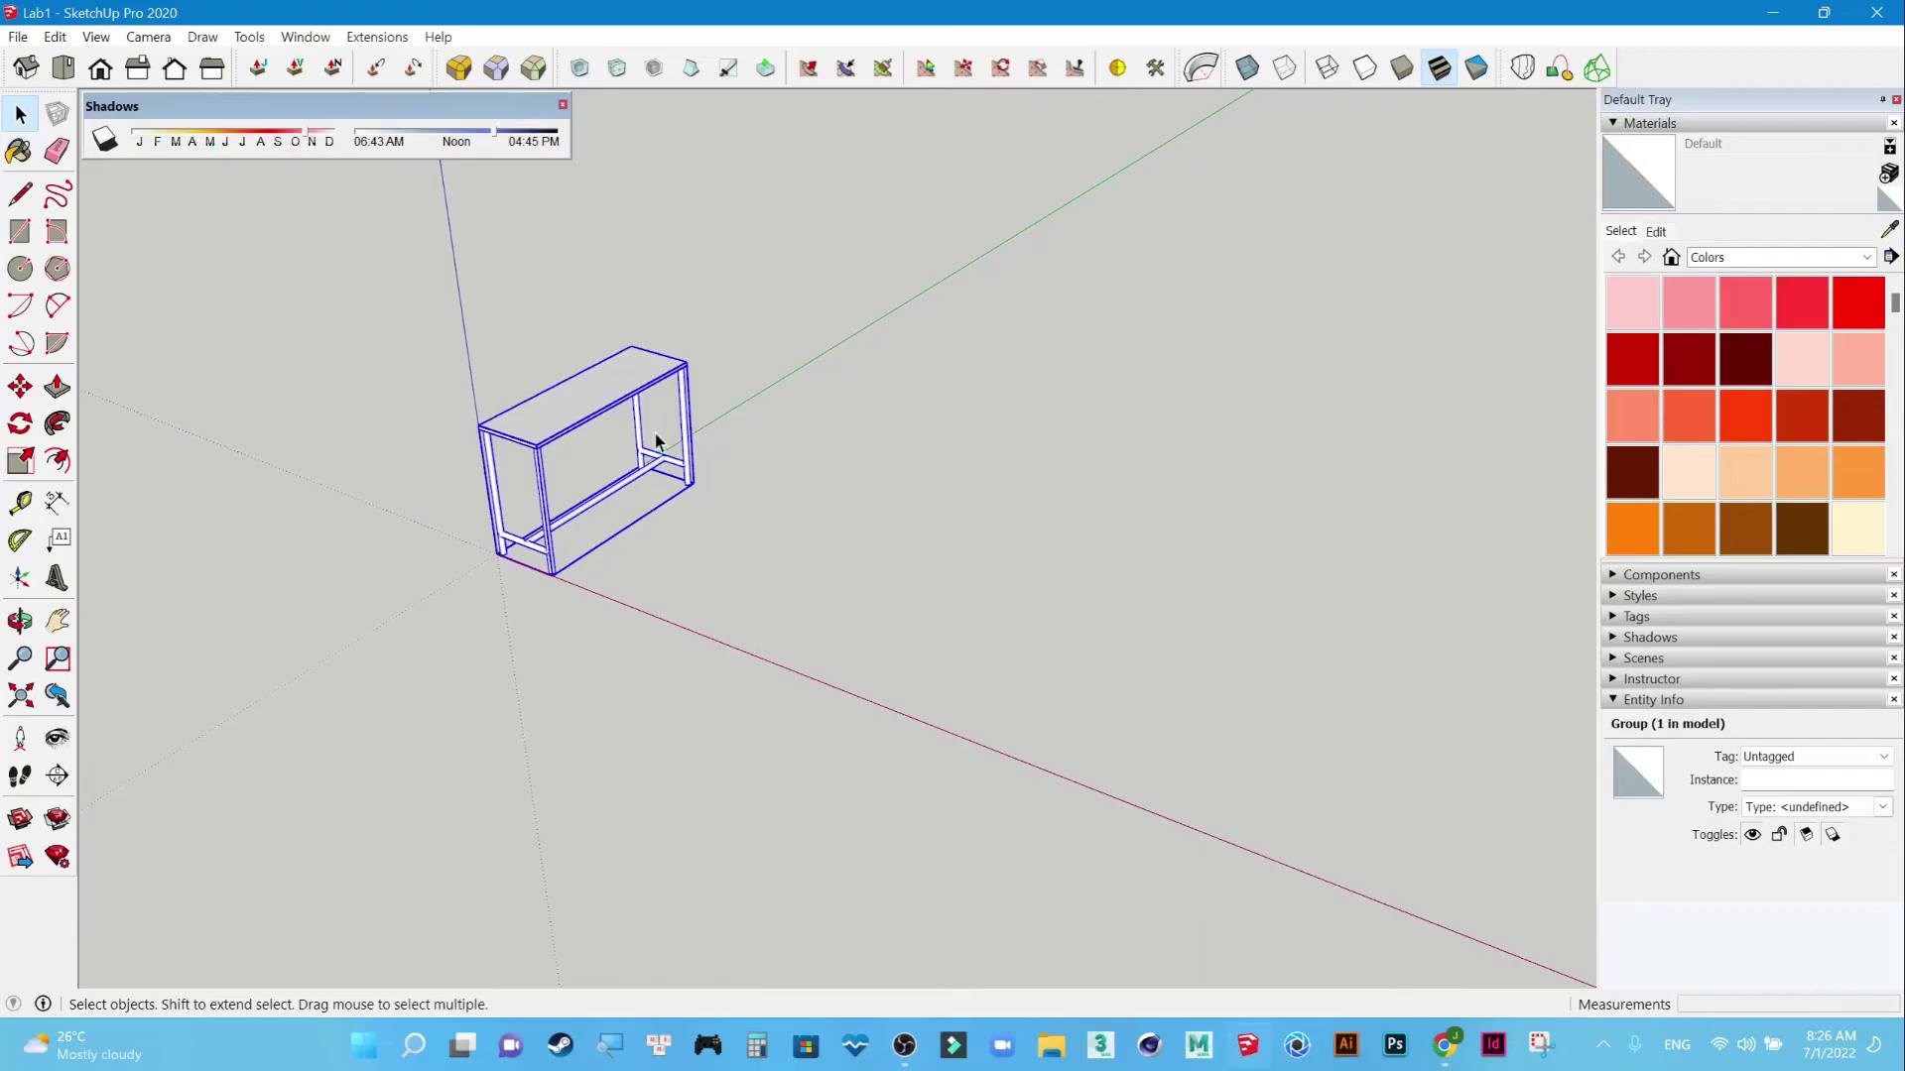
Copy the table 1500 mm along the red axis and array it into six tables.
key("m")
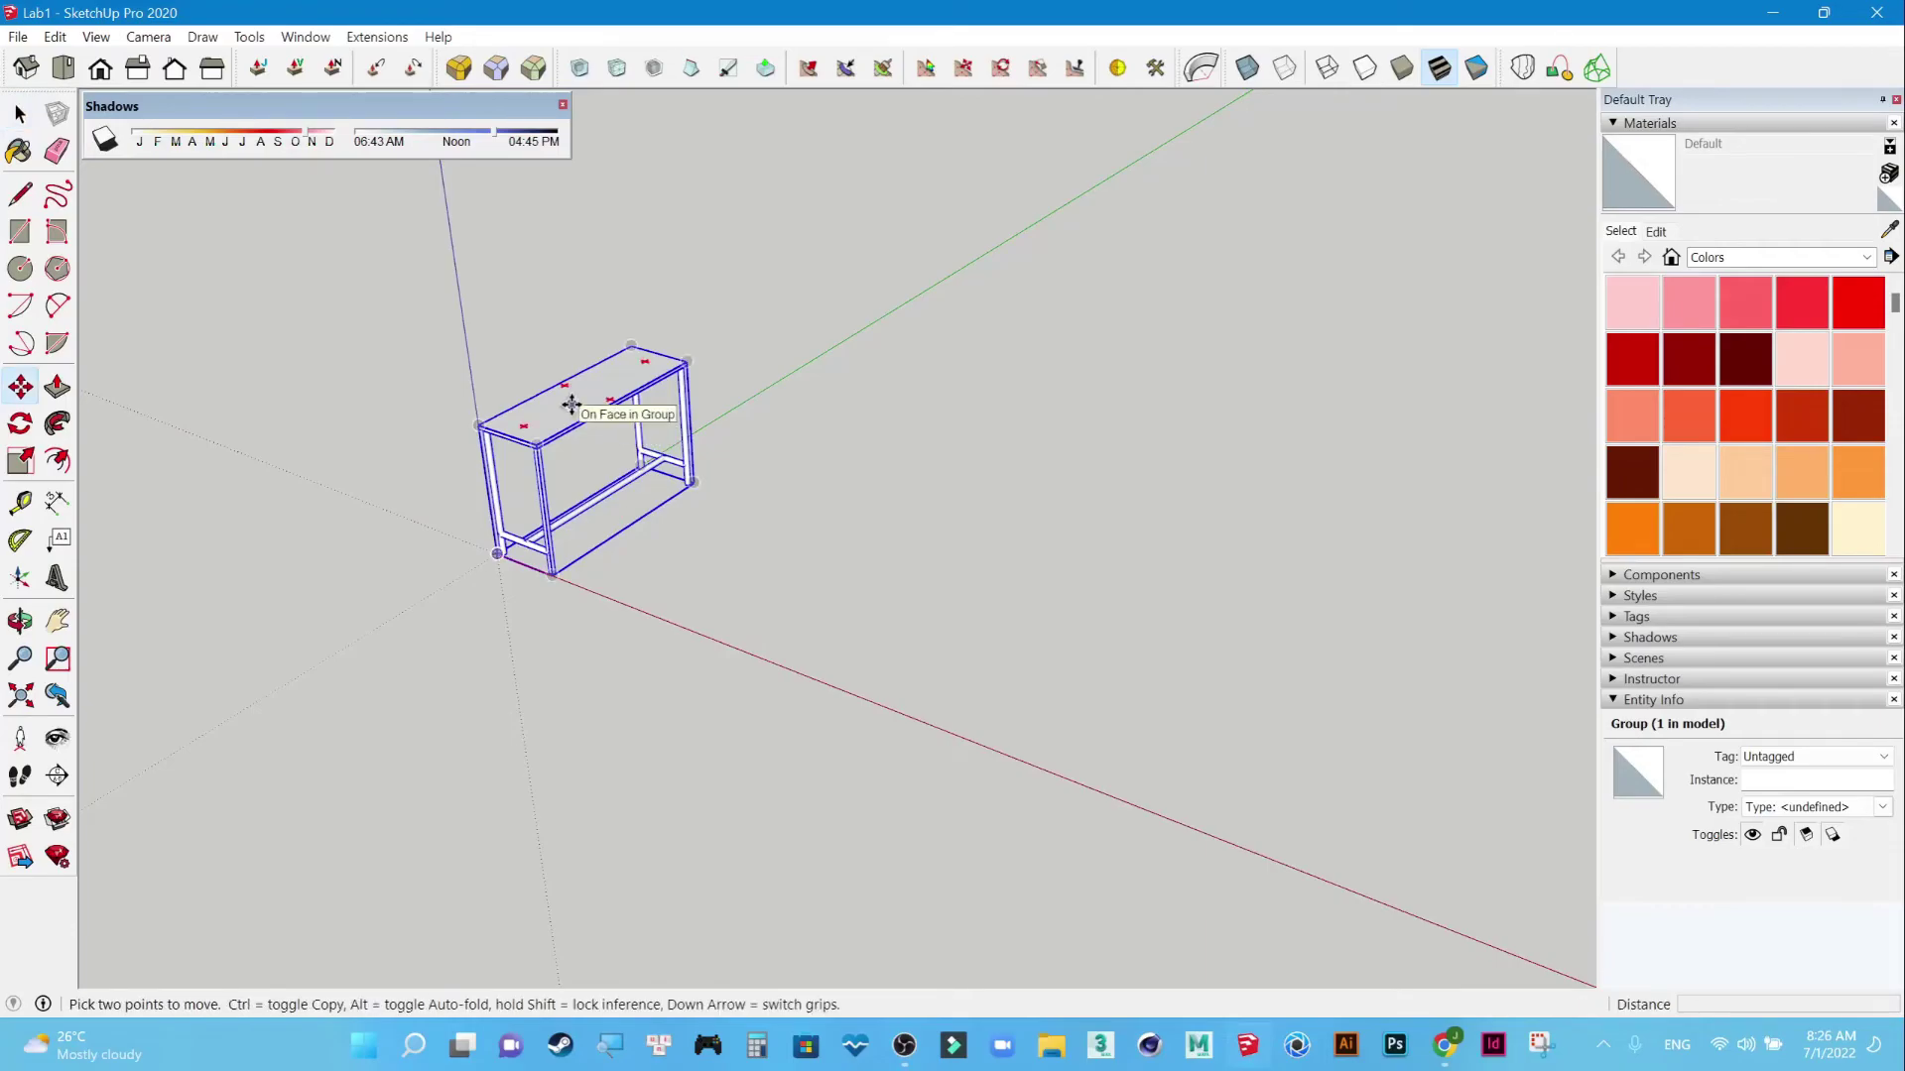
left_click(571, 403)
key("ctrl")
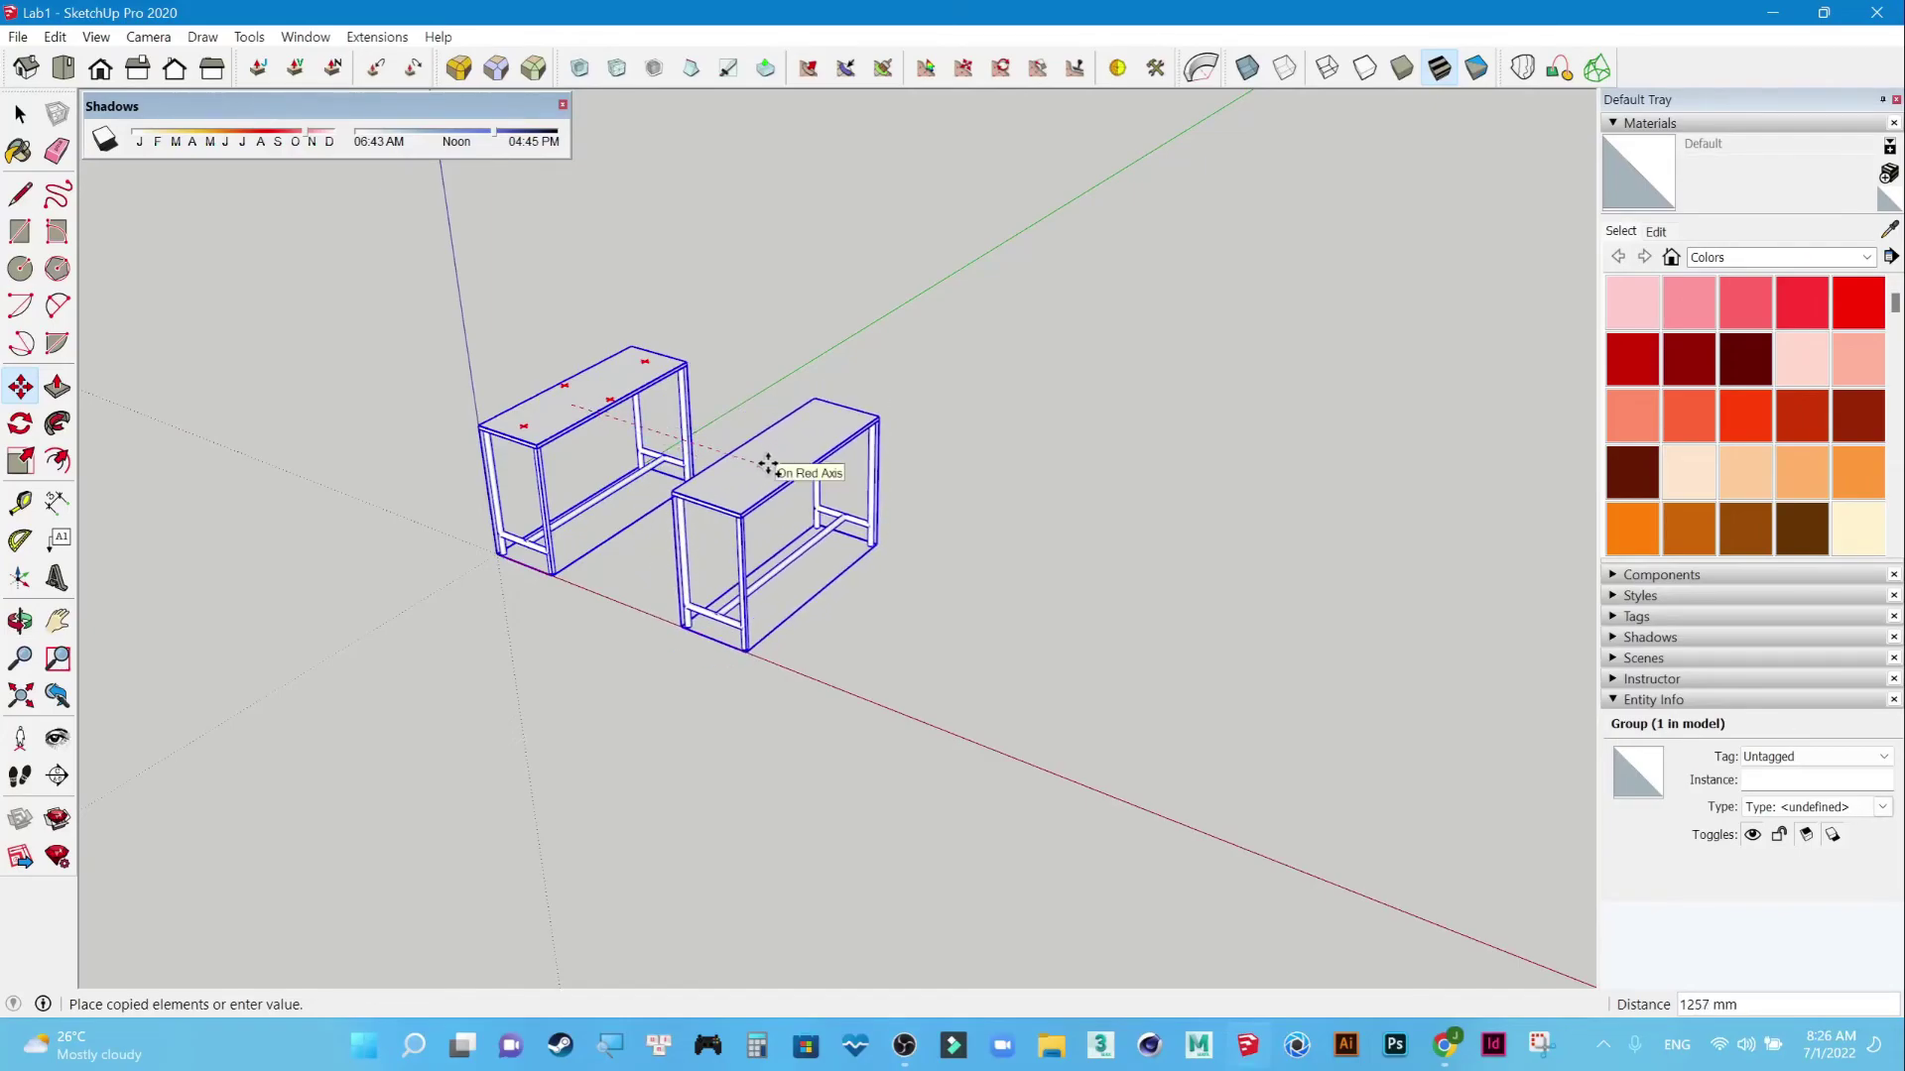
type("1500")
key("Return")
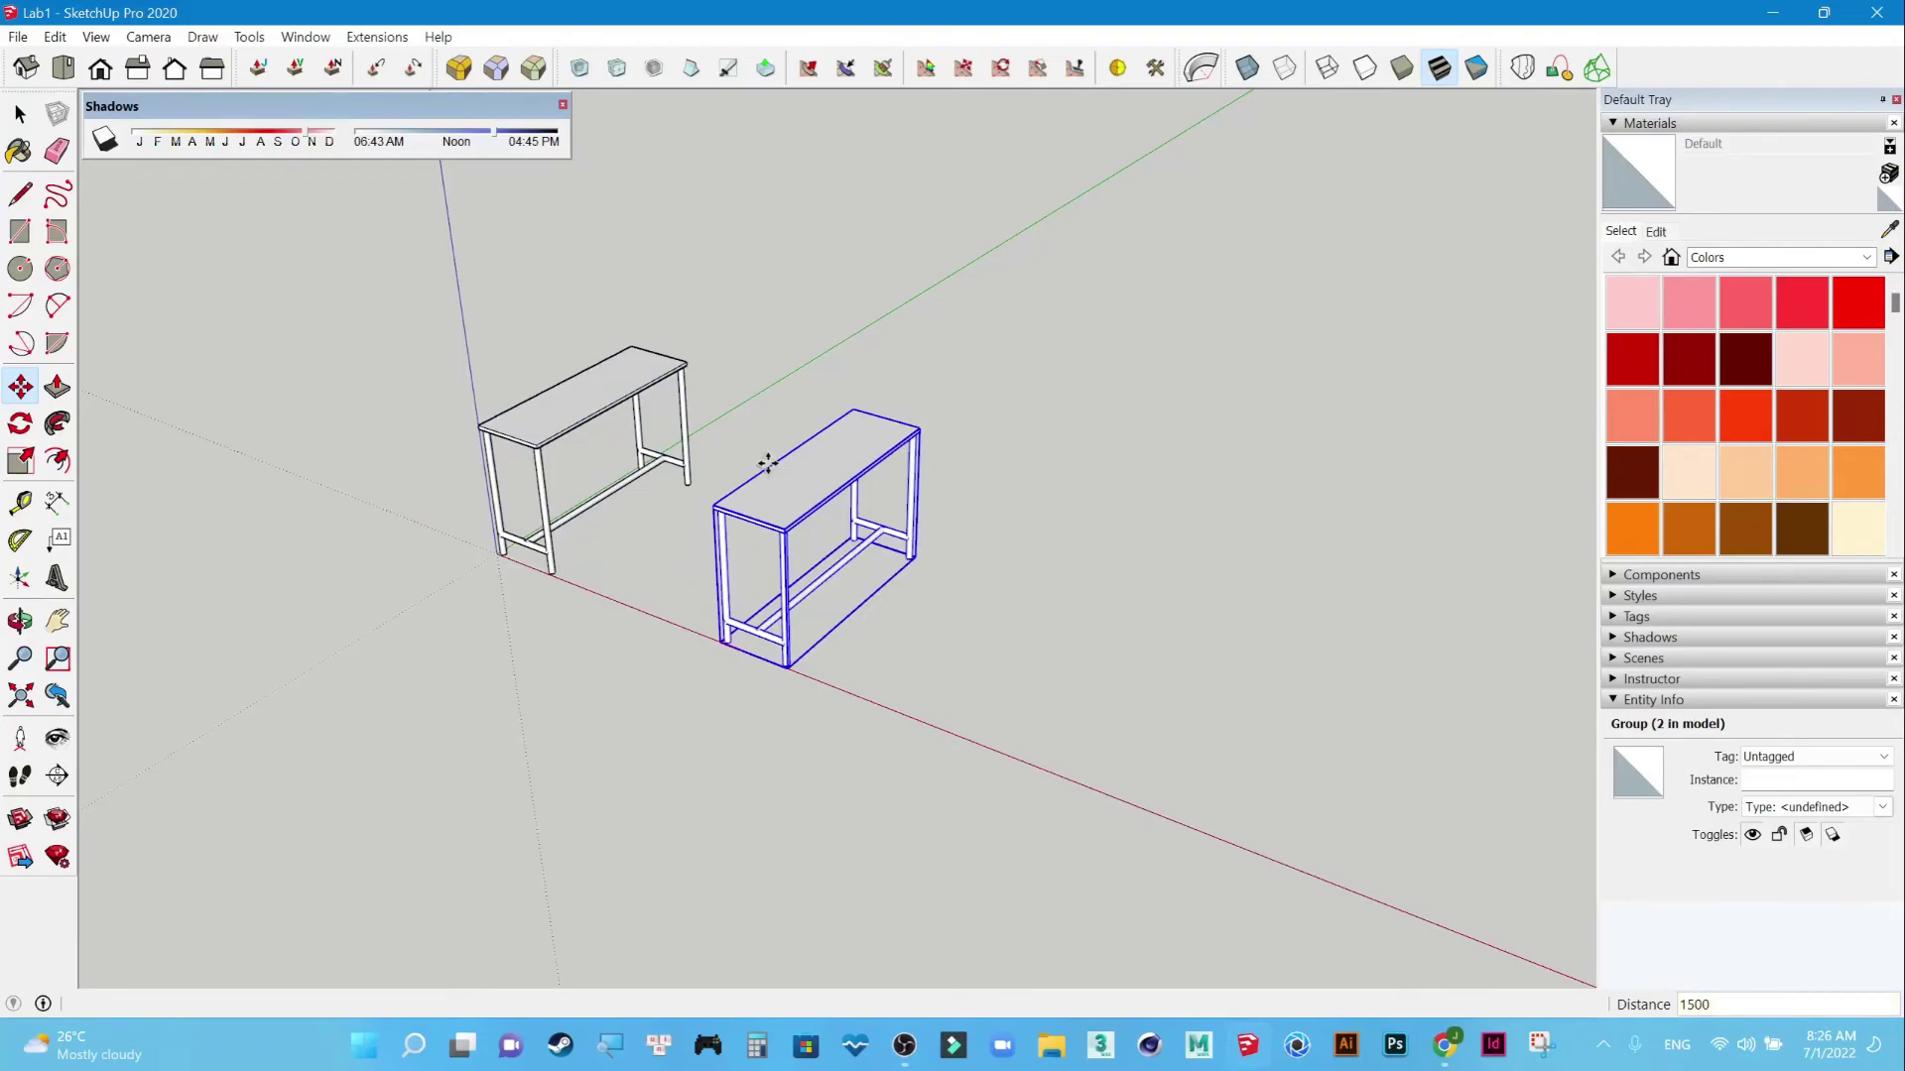
type("+")
key("Return")
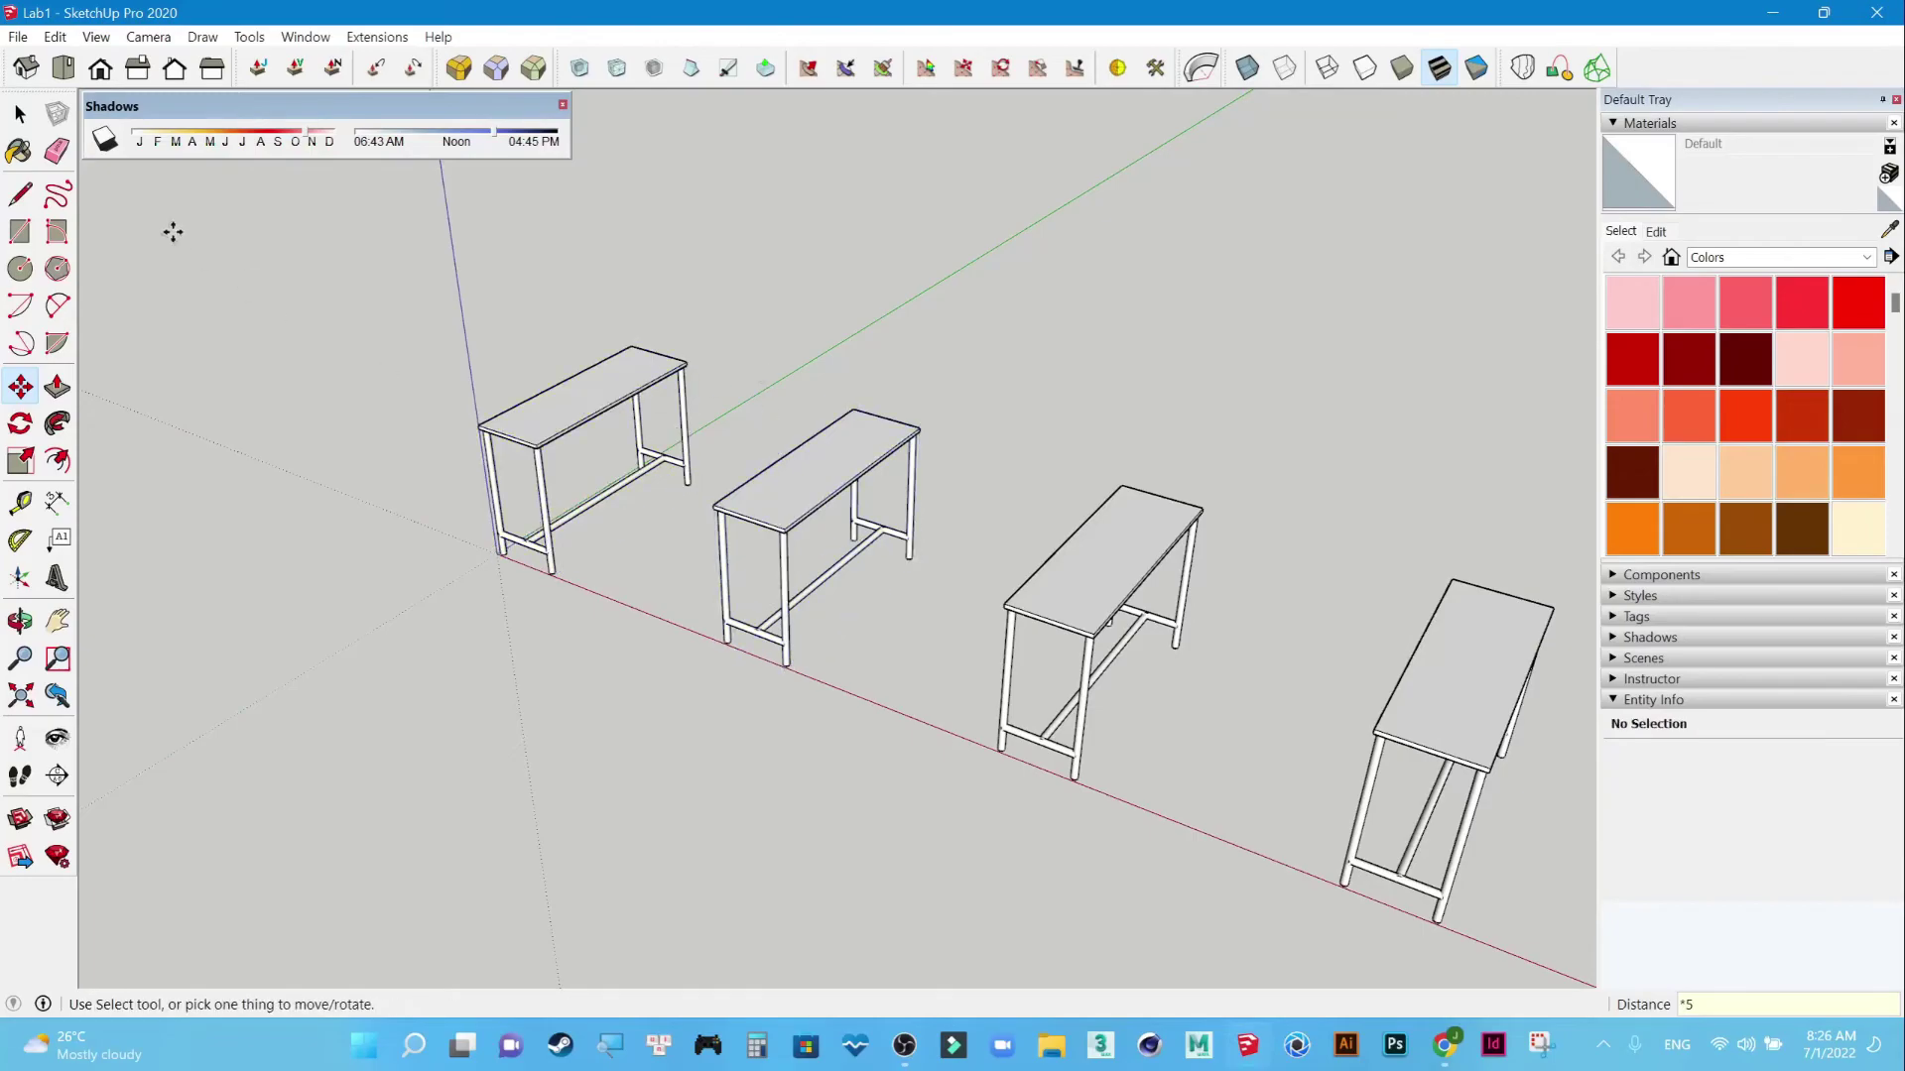
left_click(20, 114)
scroll(962, 599, "down", 5)
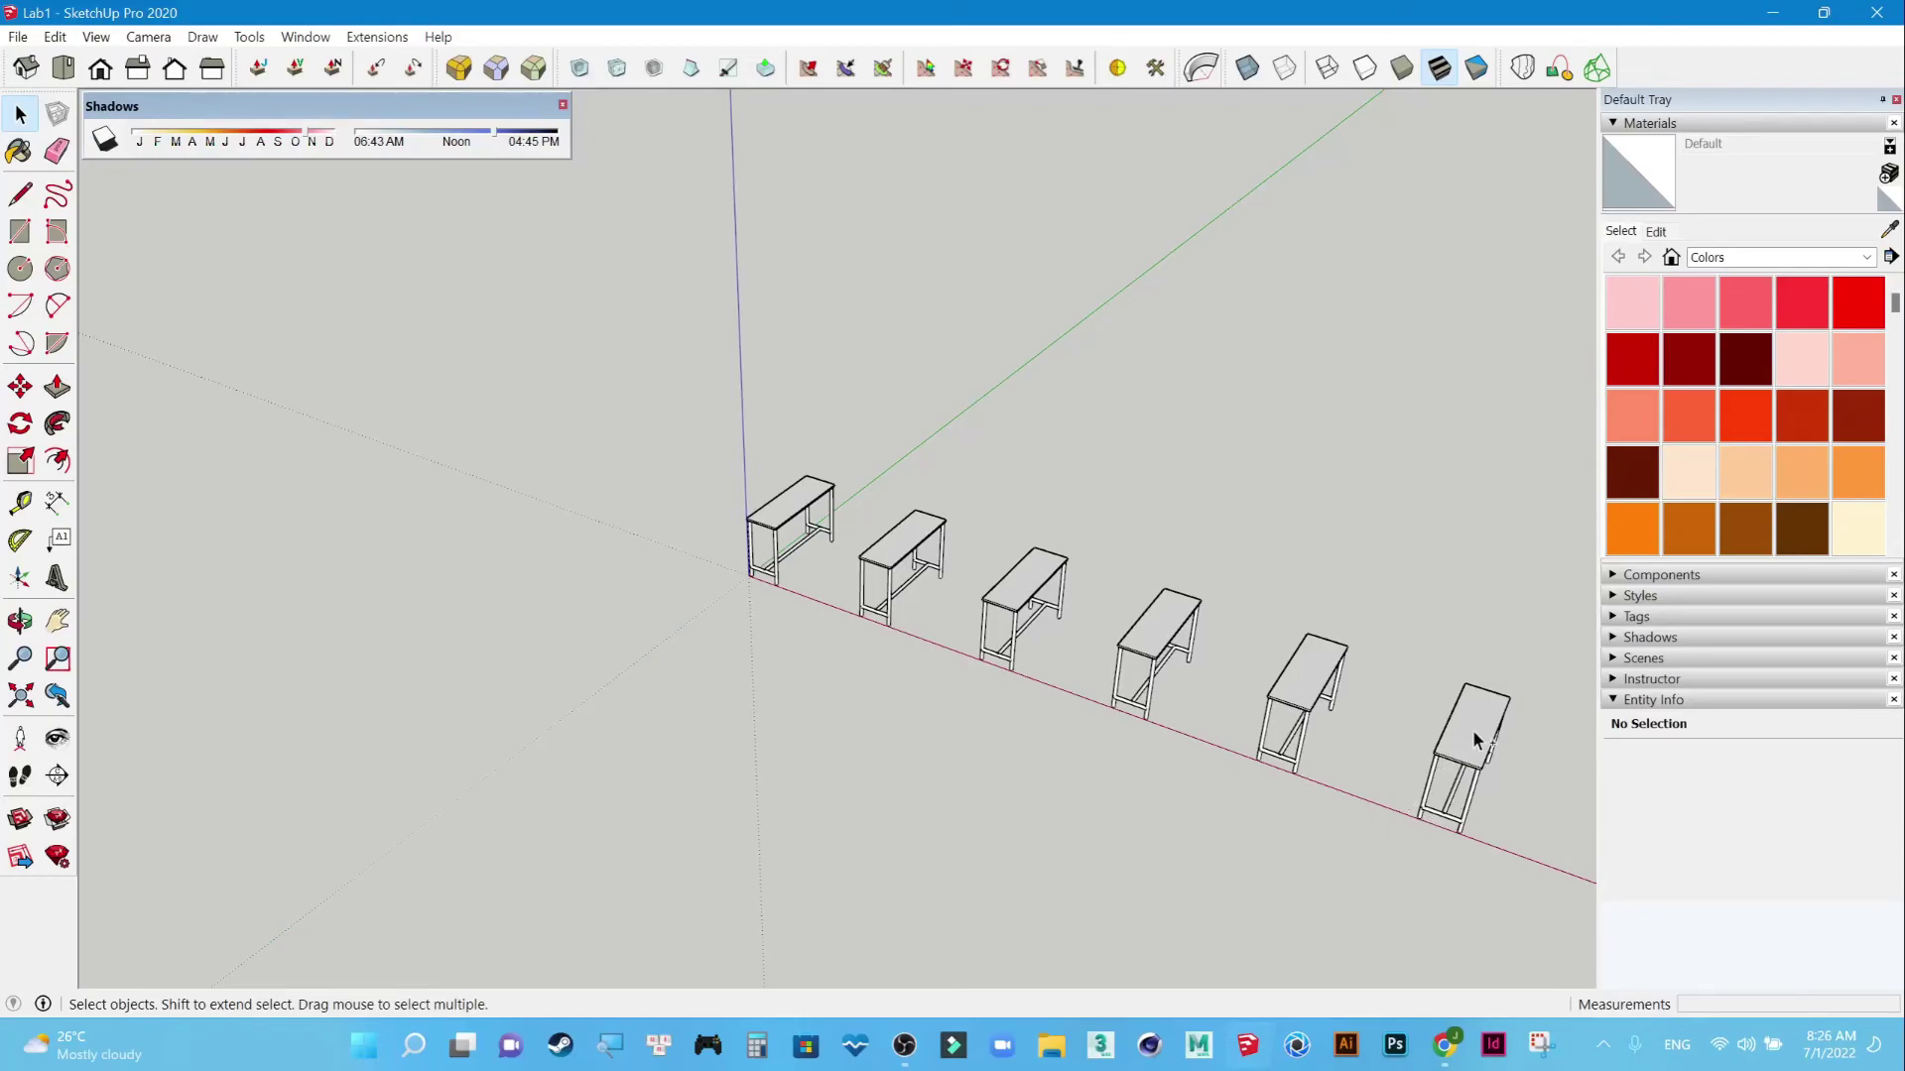
Undo the table array, zoom in, and select the single remaining bar table.
key("ctrl+z")
scroll(859, 539, "up", 2)
scroll(826, 521, "up", 2)
scroll(724, 470, "up", 2)
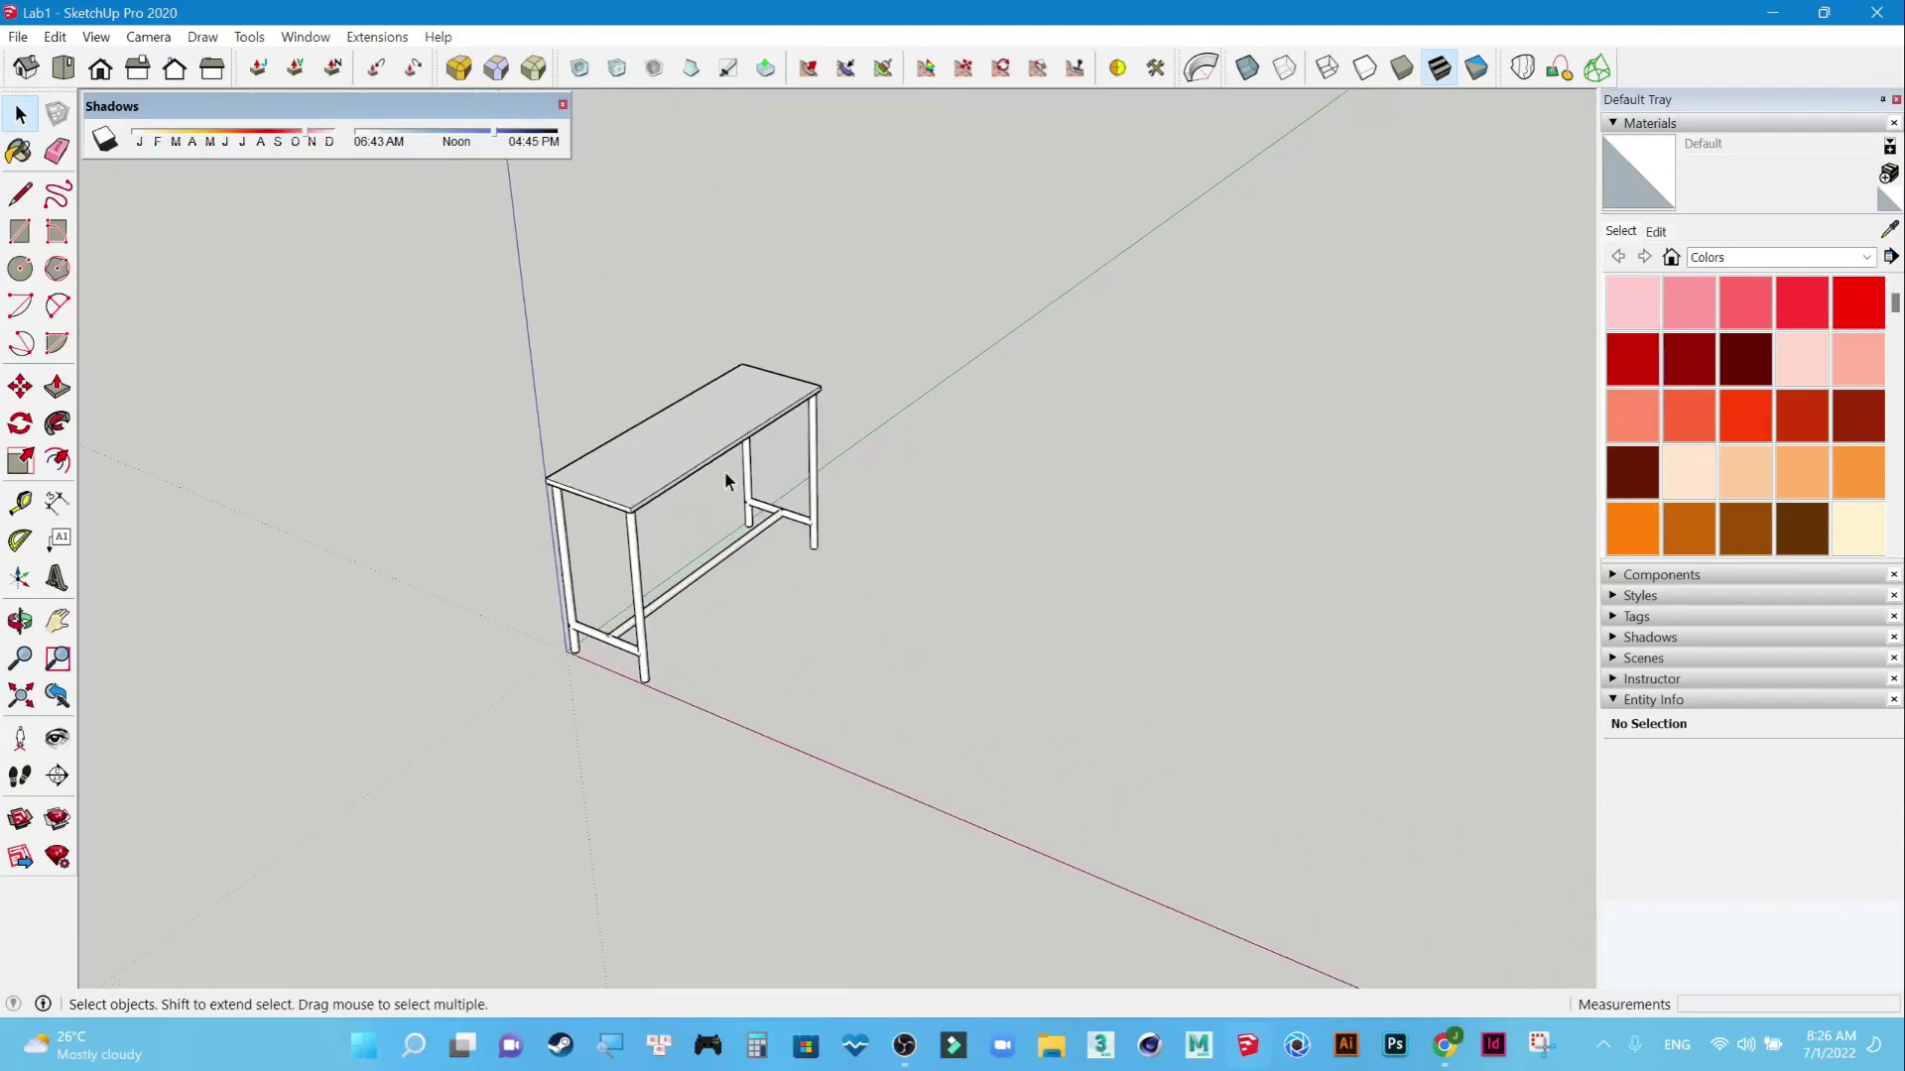
left_click(711, 460)
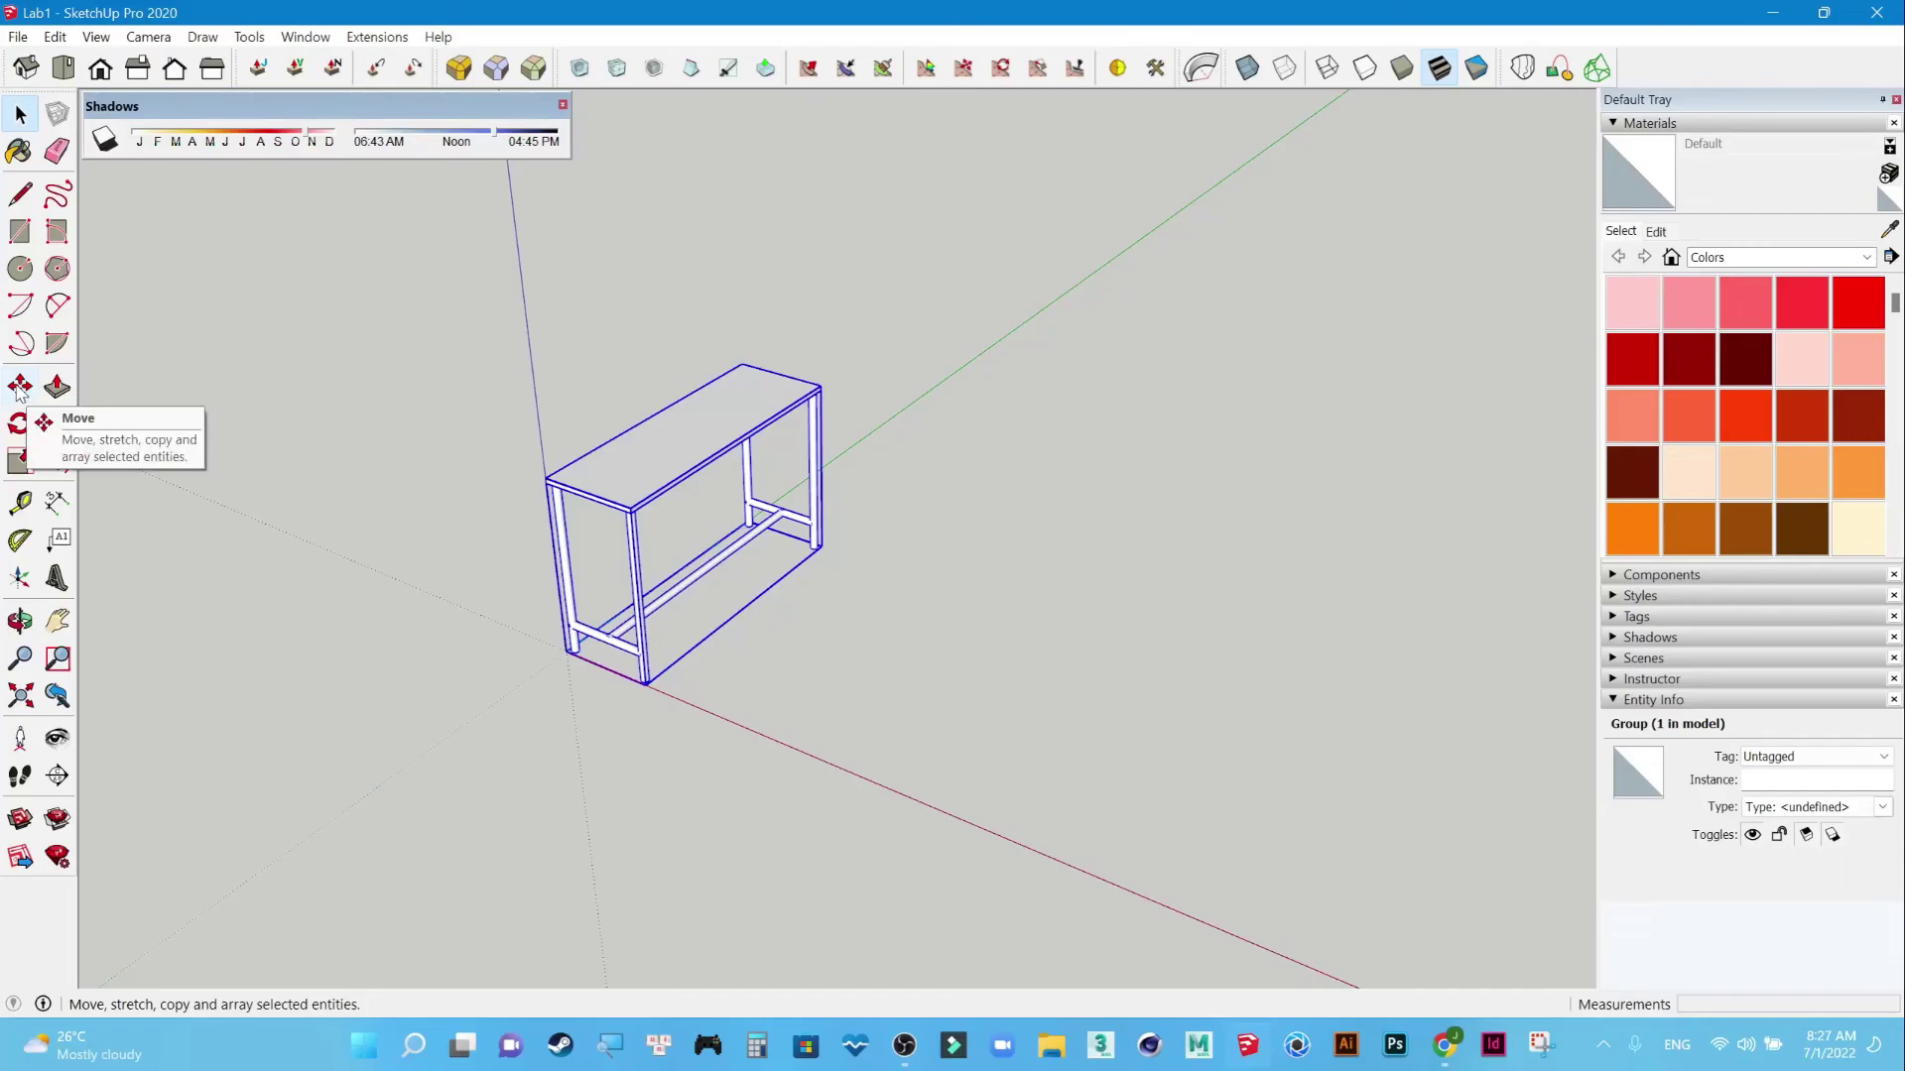
Copy the table 1500 mm along the red axis and repeat it for five tables total.
left_click(20, 387)
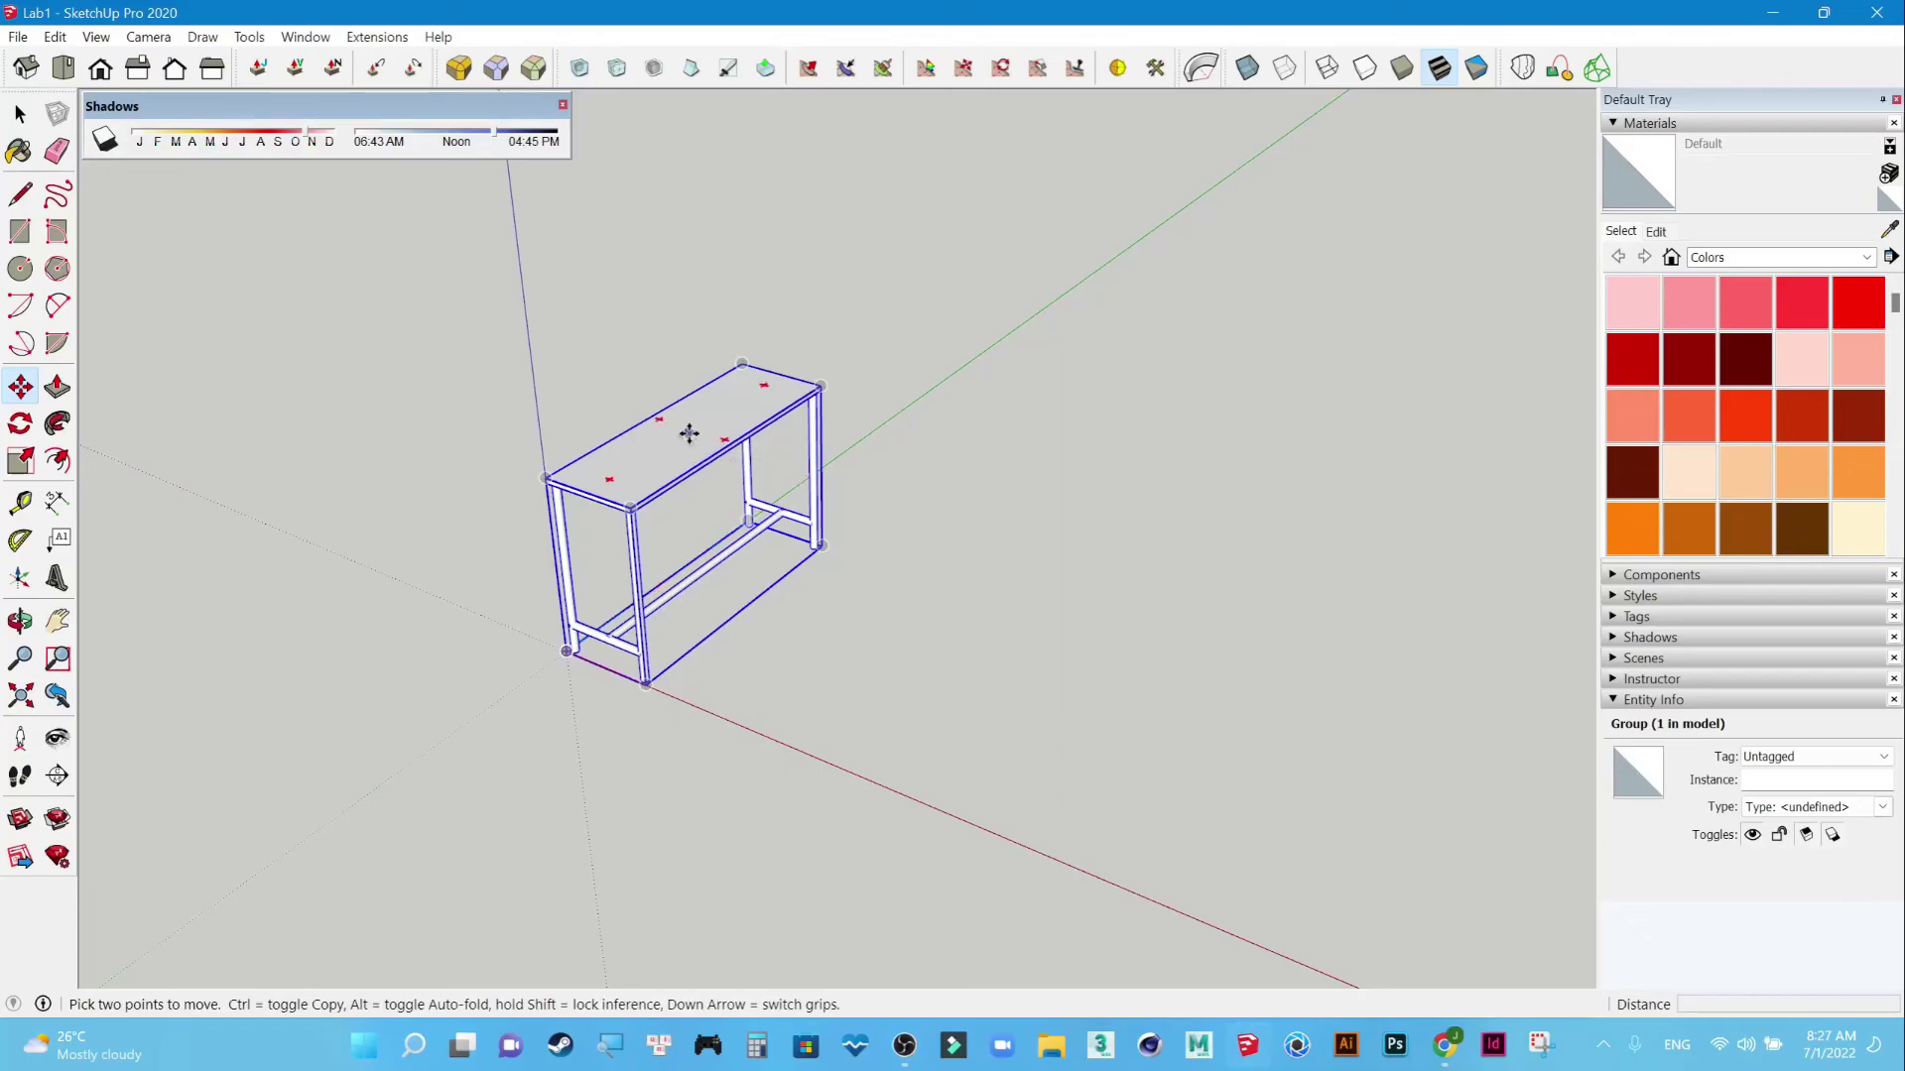
left_click(690, 434)
key("ctrl")
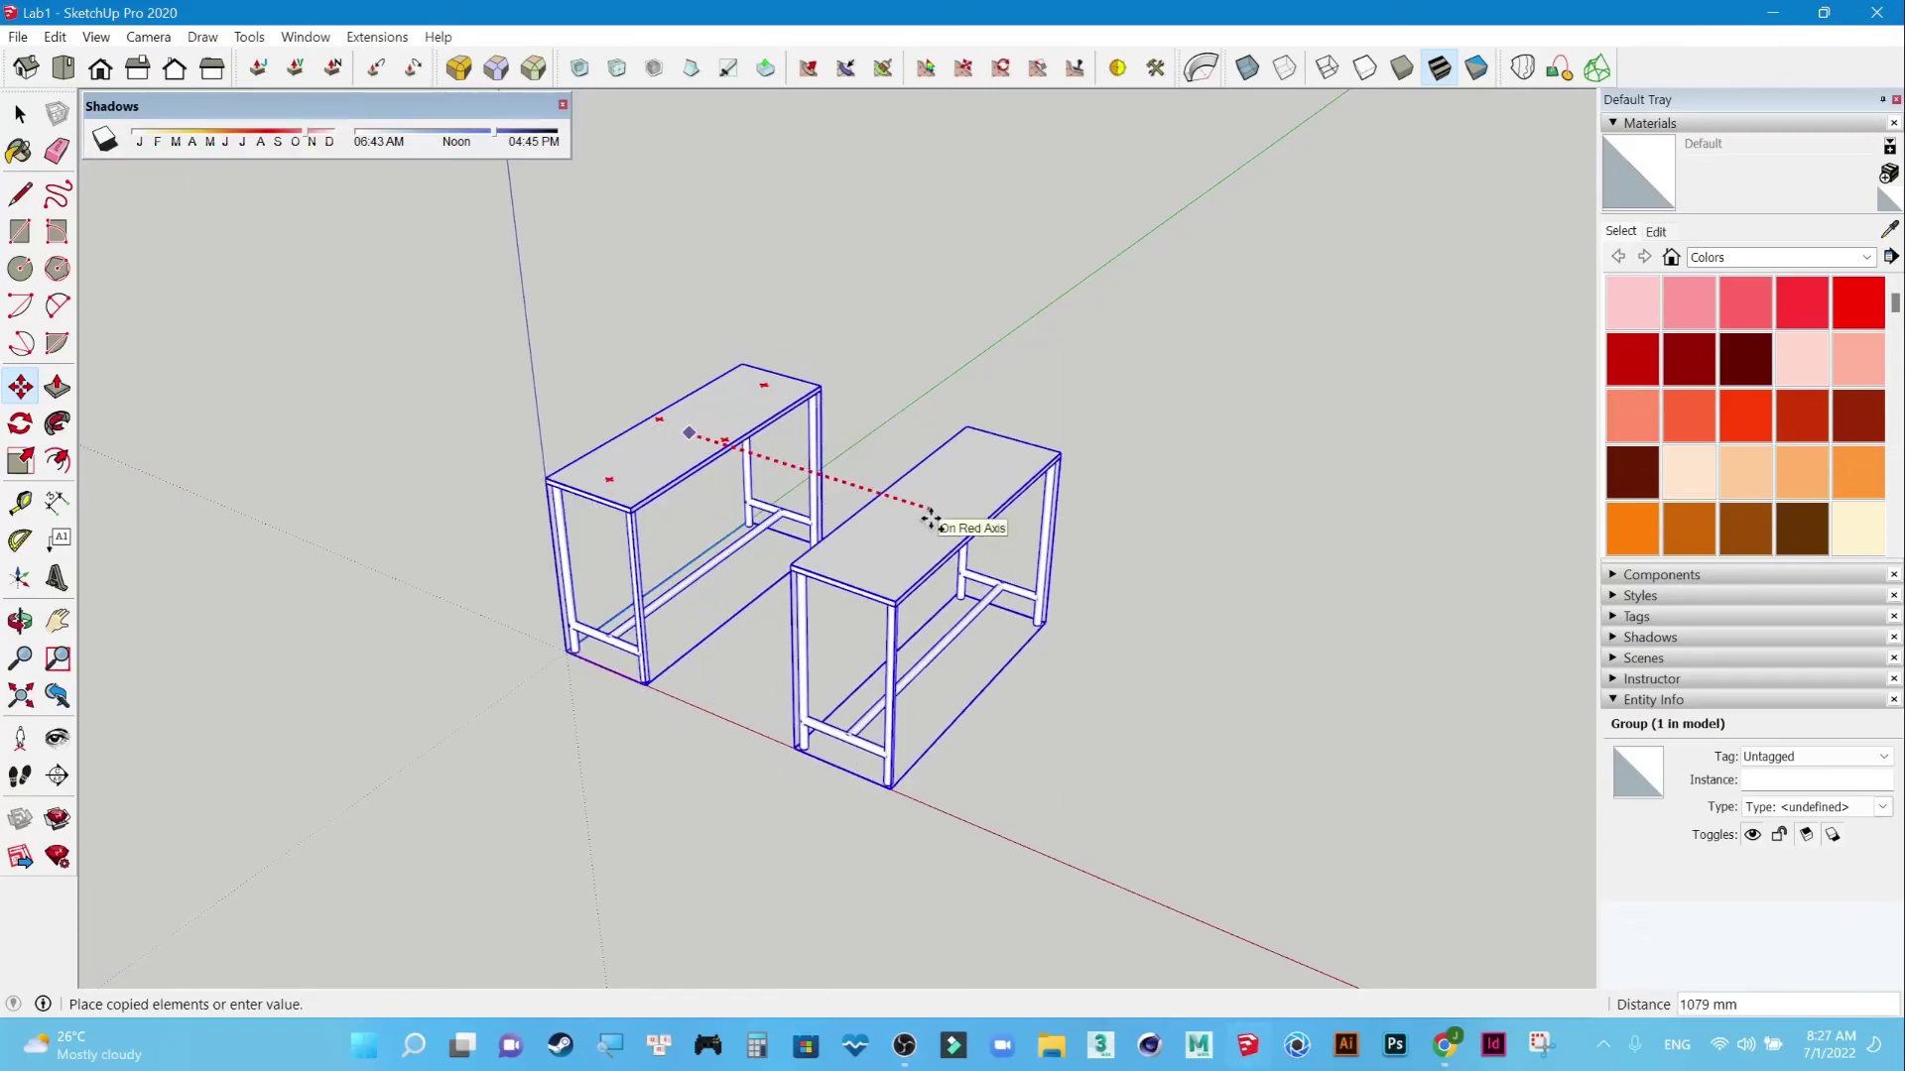
left_click(931, 518)
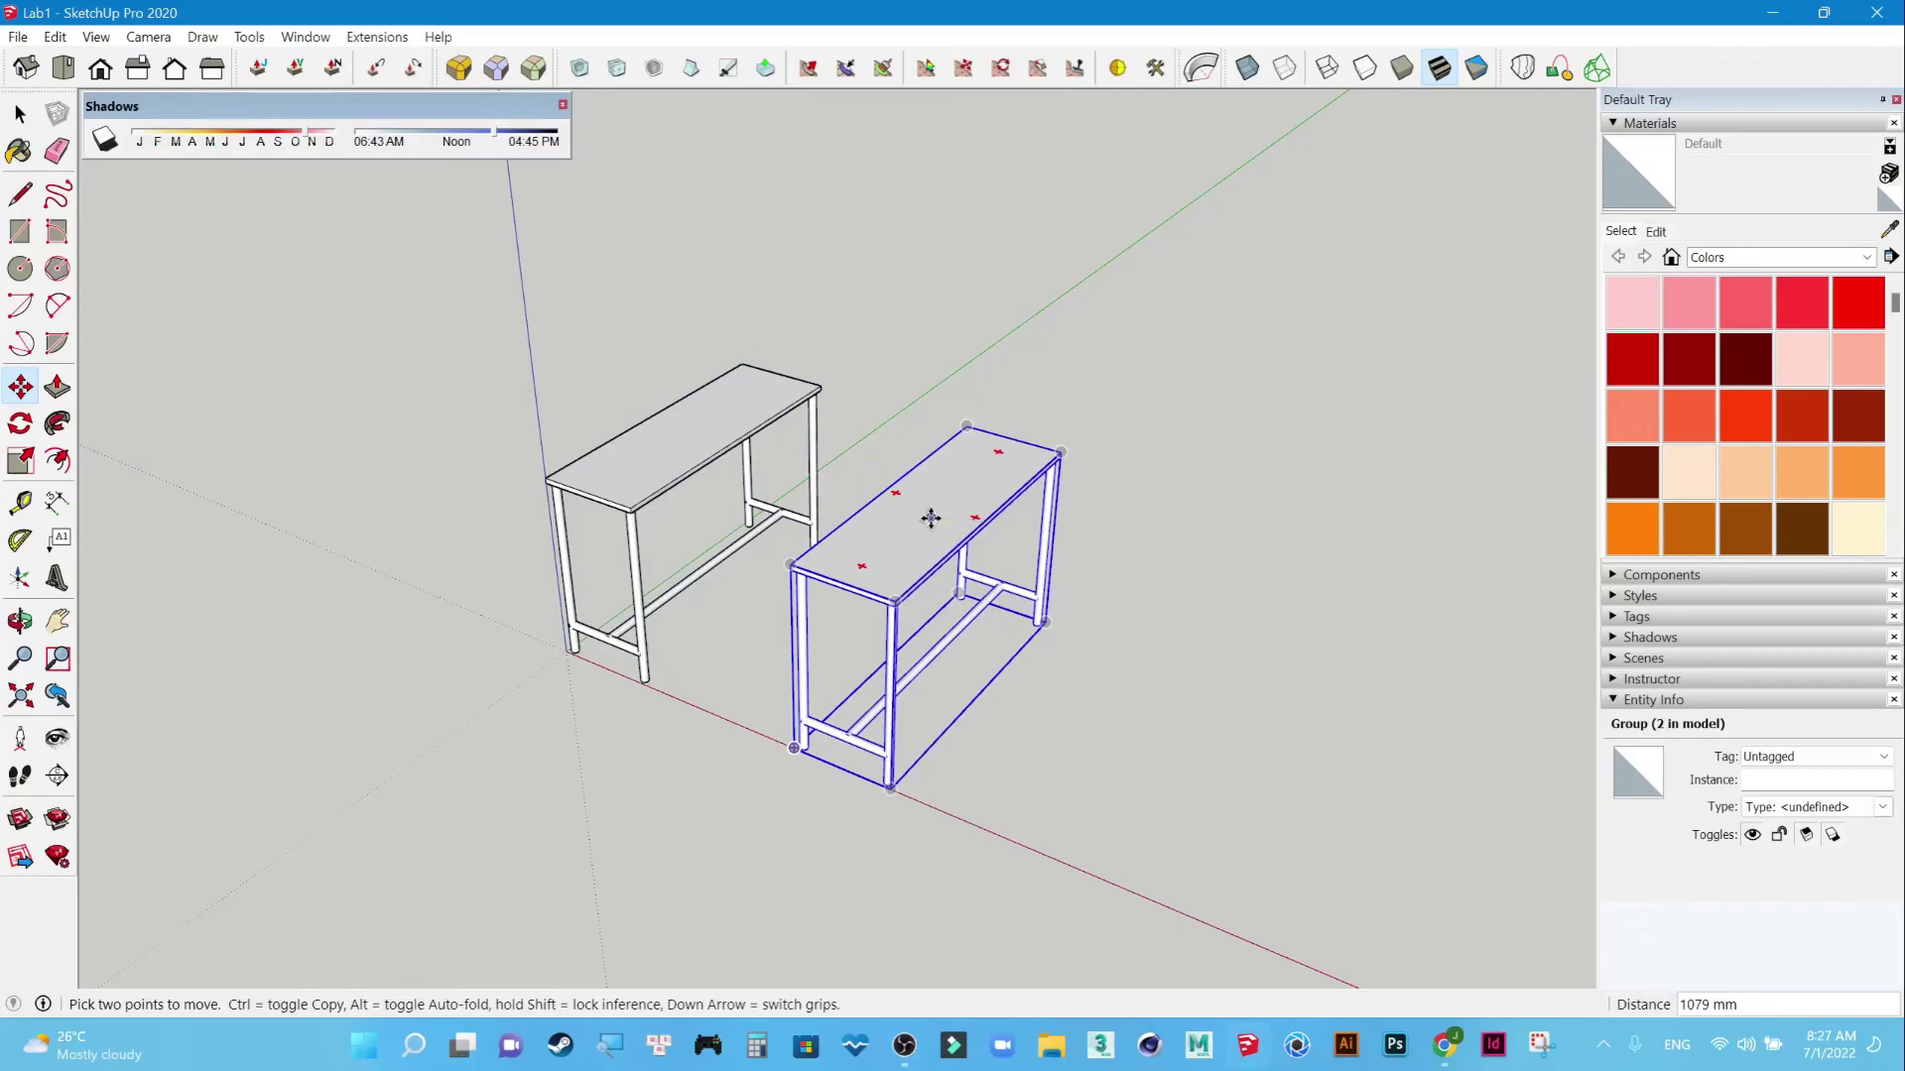
type("1500")
key("Return")
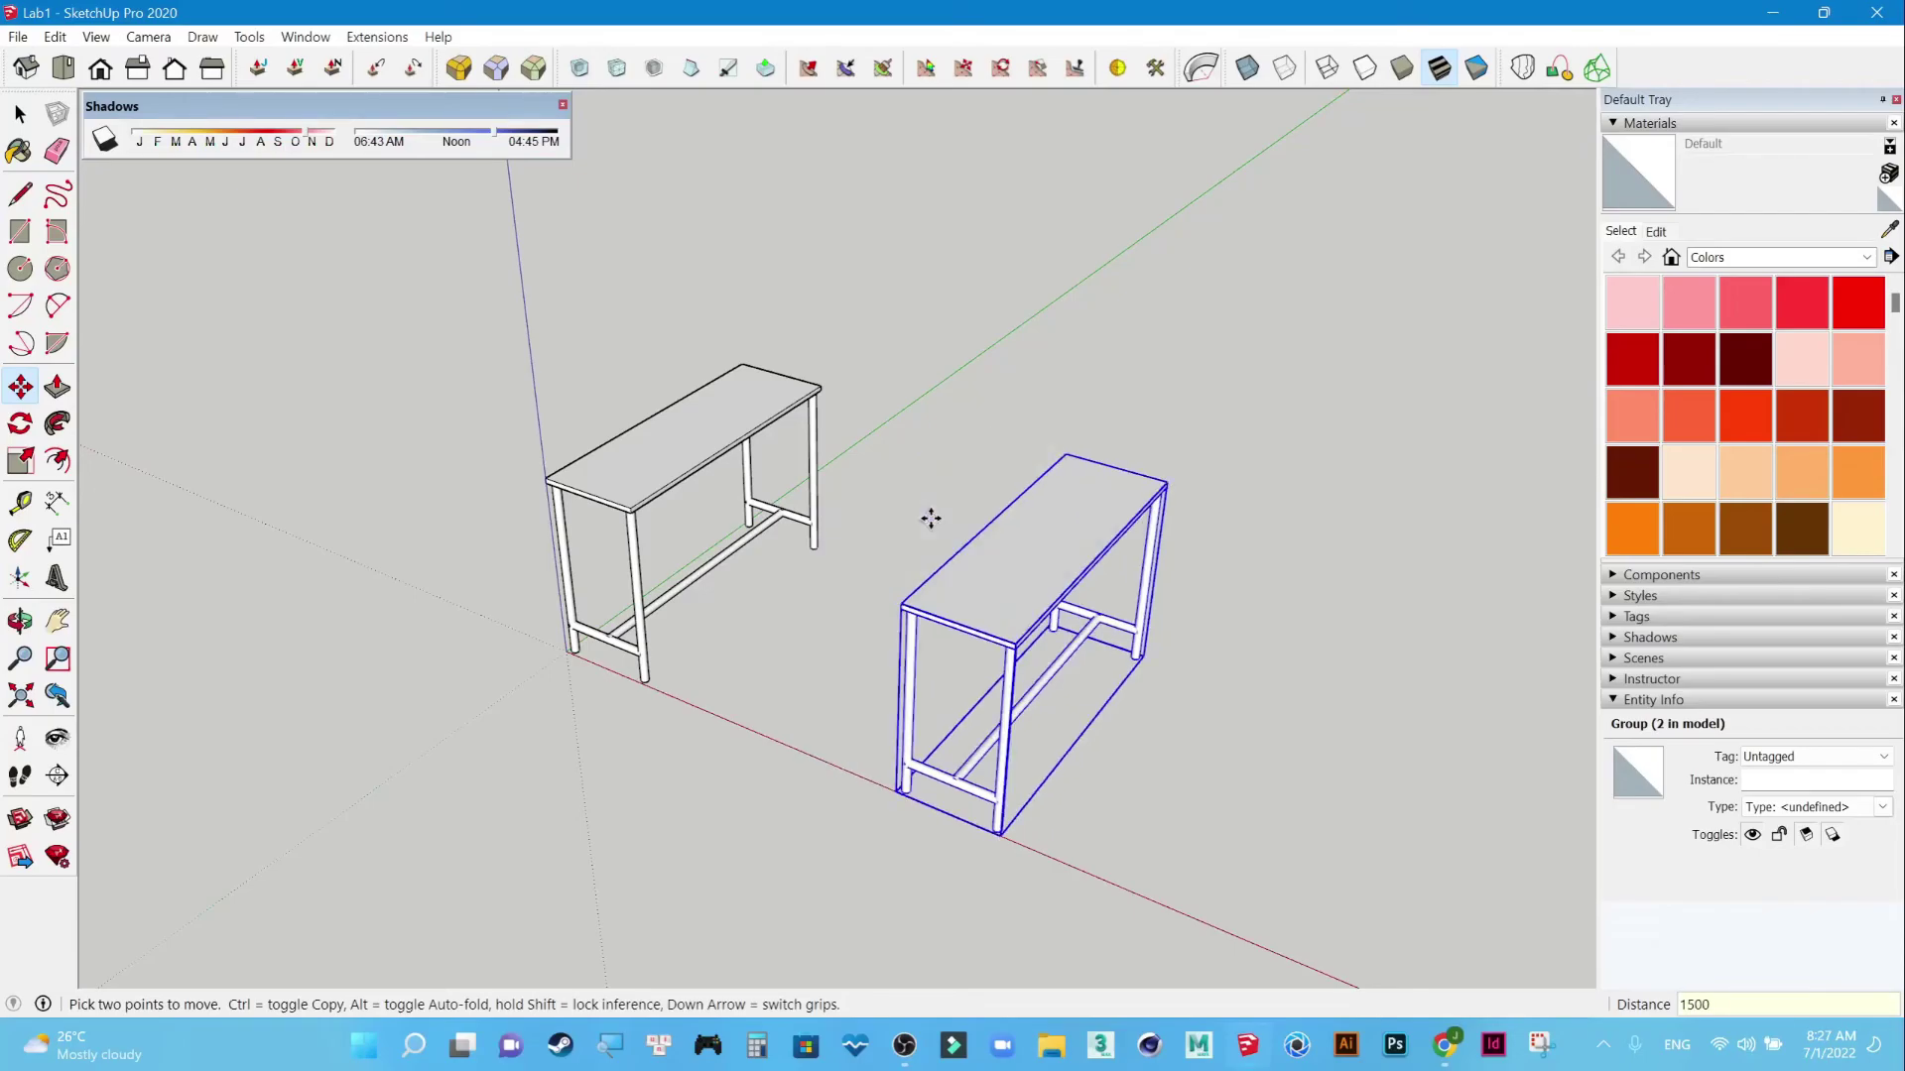
type("*")
key("Return")
Zoom out and orbit around the row of five tables.
key("space")
scroll(944, 520, "down", 1)
scroll(943, 520, "down", 3)
scroll(943, 520, "down", 2)
middle_click_drag(1286, 655, 582, 782)
mouse_move(748, 765)
middle_mouse_down()
mouse_move(751, 784)
mouse_move(1087, 796)
mouse_move(854, 536)
mouse_move(1174, 710)
mouse_move(726, 746)
mouse_move(995, 361)
middle_mouse_up()
scroll(1085, 800, "down", 2)
scroll(1086, 799, "down", 1)
Box-select the five tables and combine them into one group.
left_click_drag(1091, 221, 404, 777)
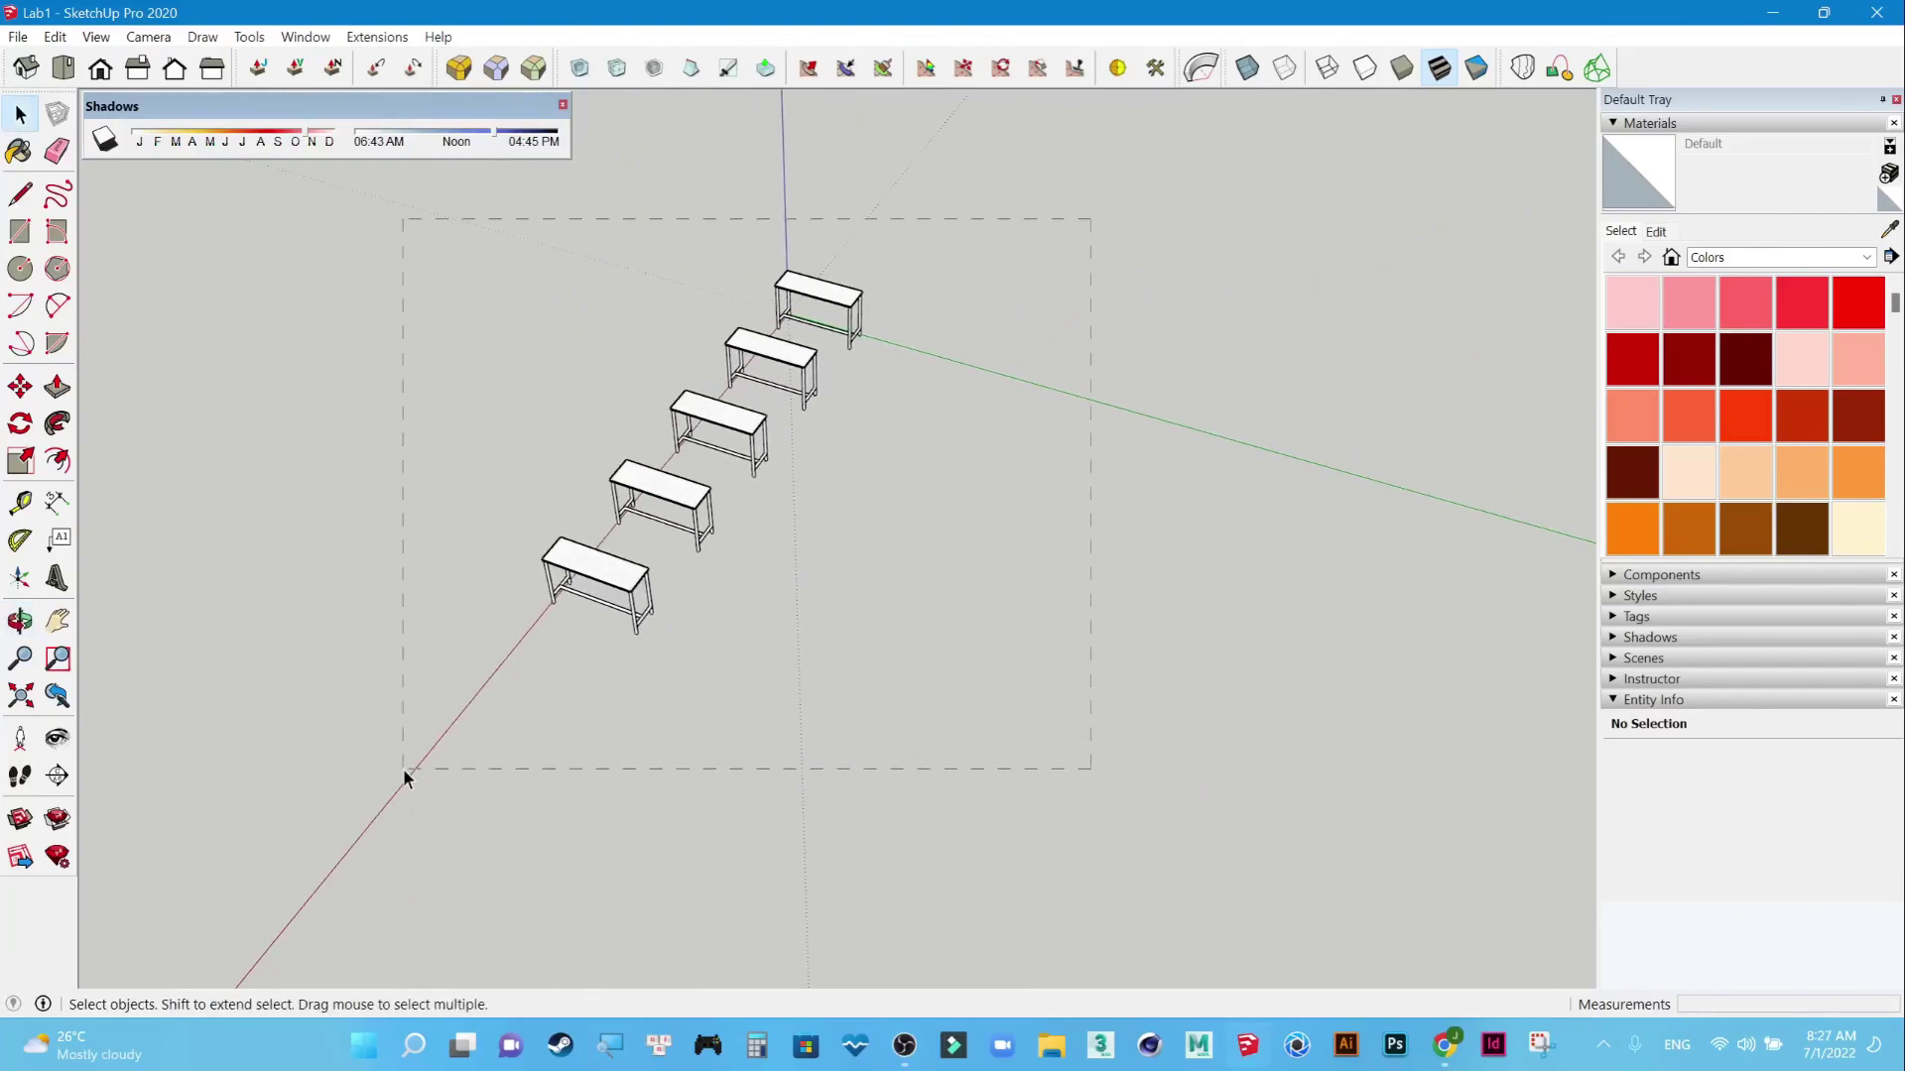
right_click(667, 496)
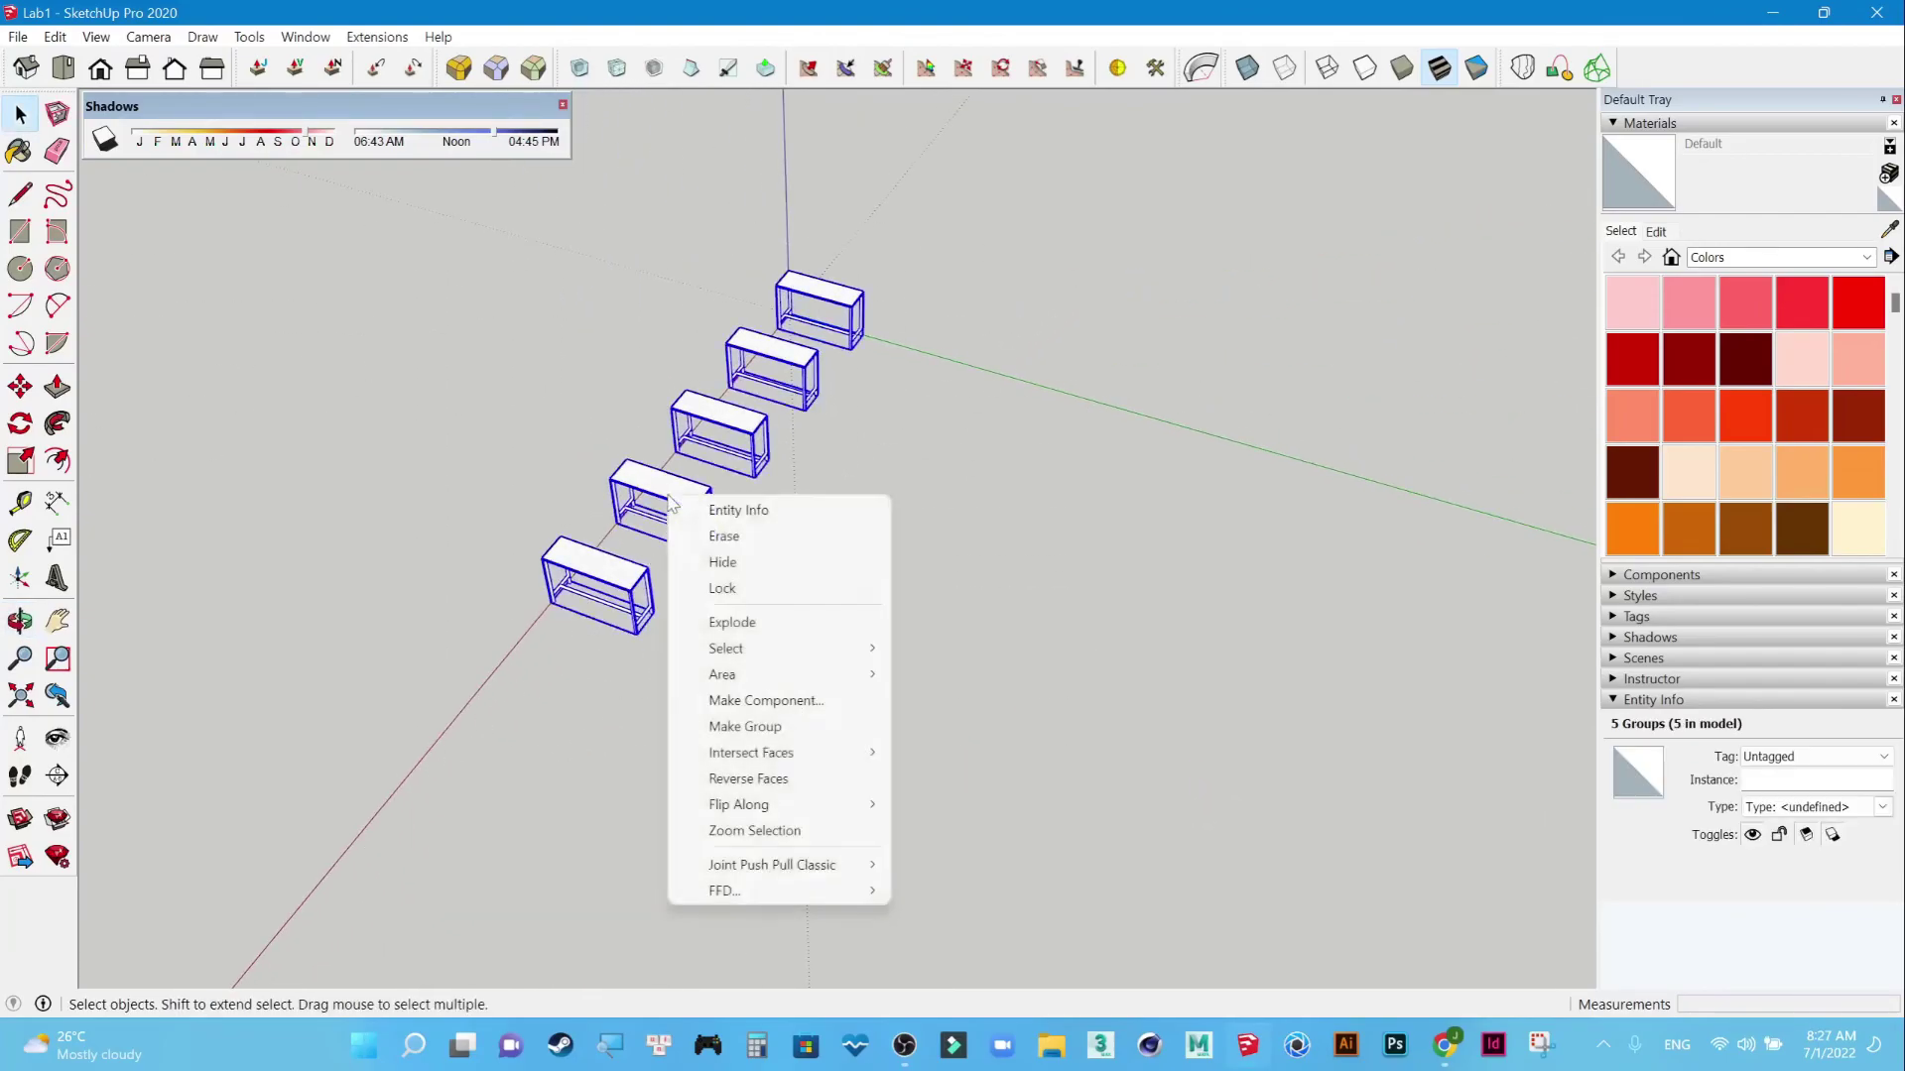
left_click(769, 742)
Copy the grouped table row 5000 mm along the green axis.
key("m")
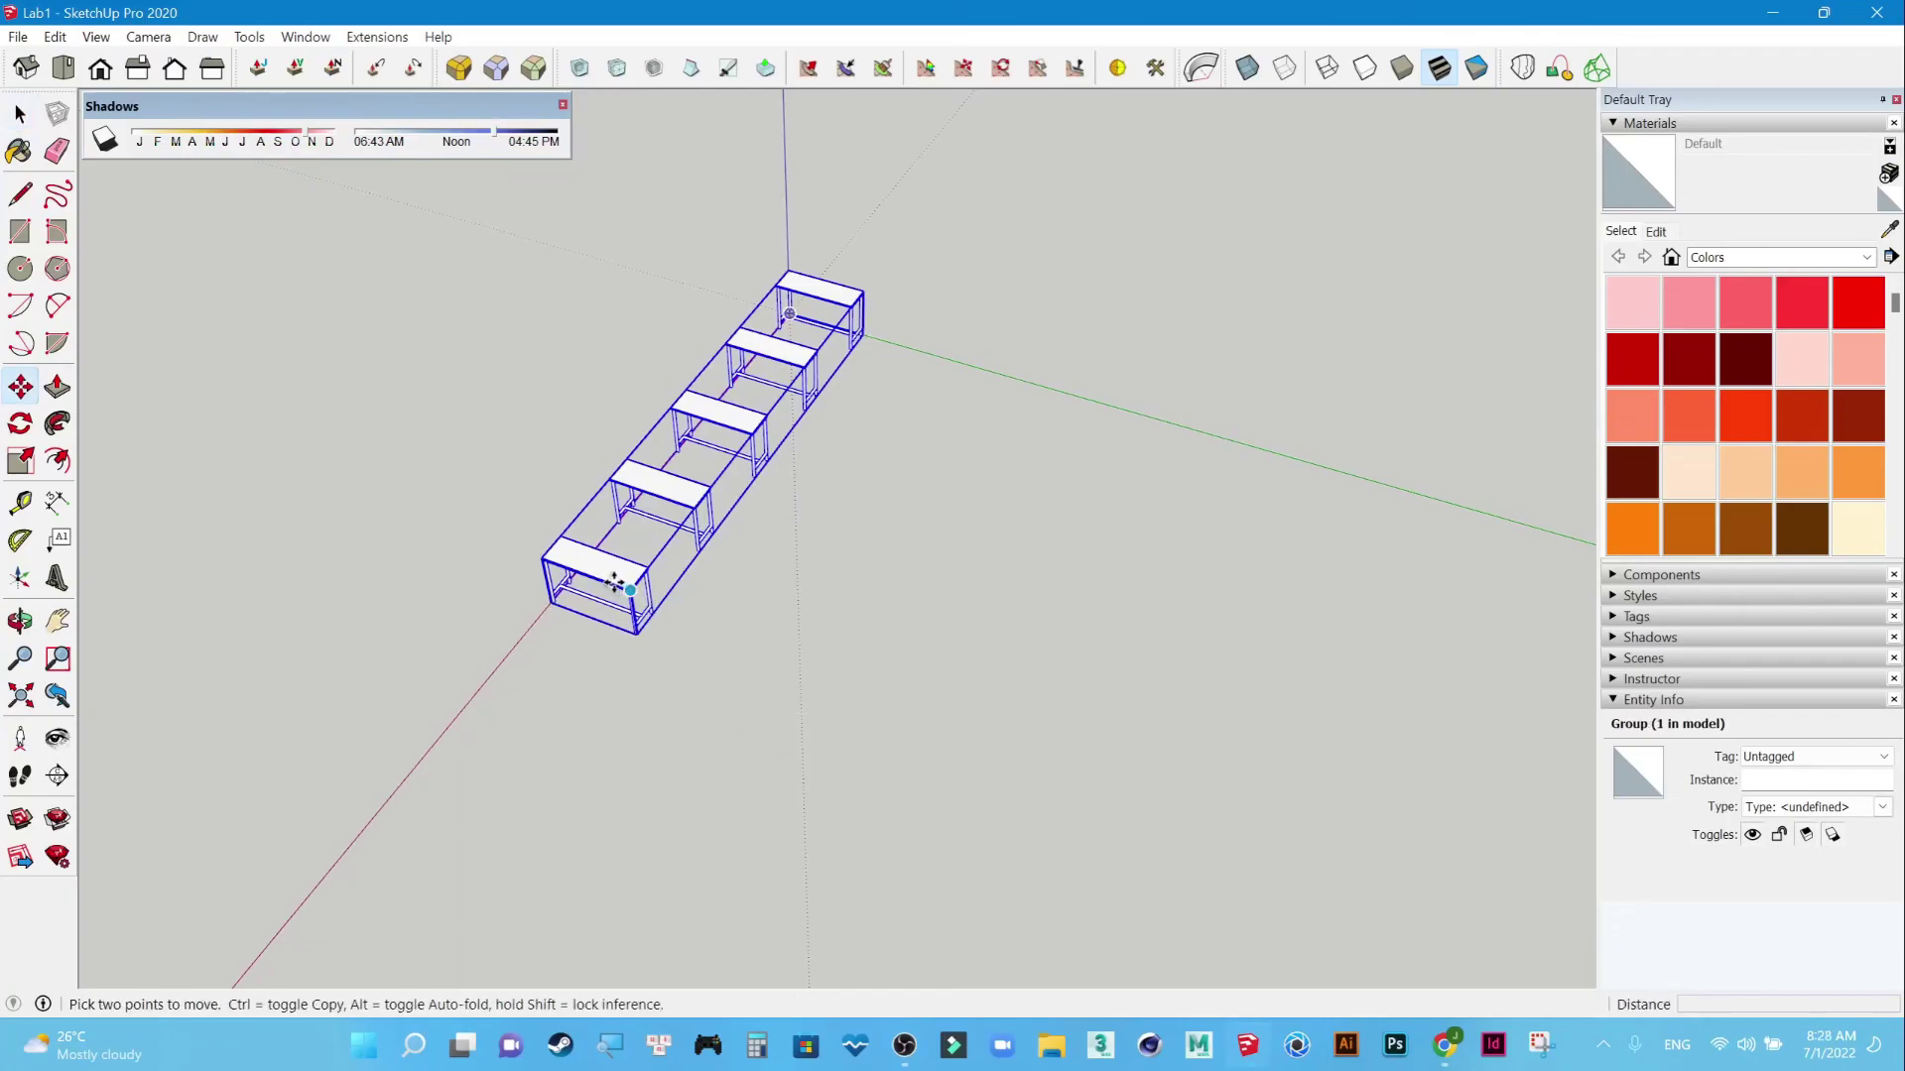
scroll(608, 573, "down", 2)
scroll(620, 555, "down", 1)
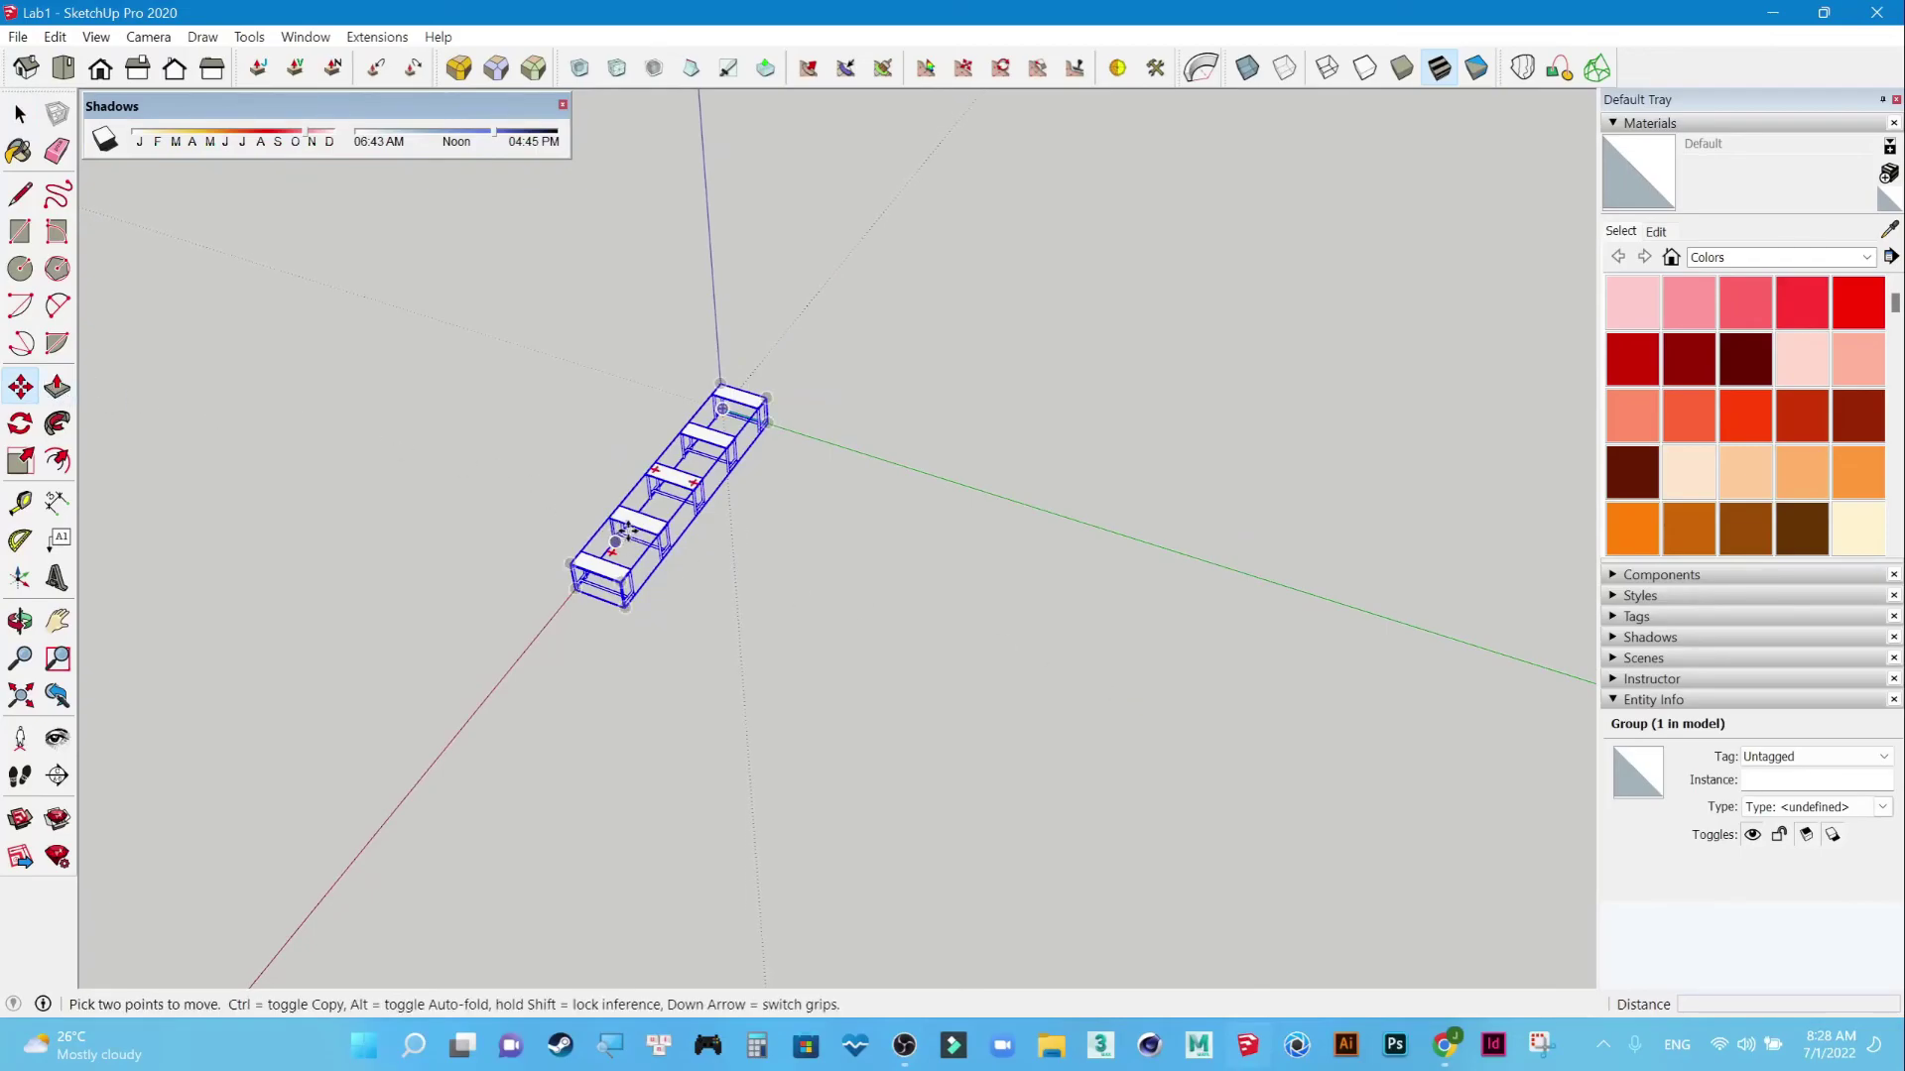
key("ctrl")
left_click(636, 526)
type("8000")
key("Return")
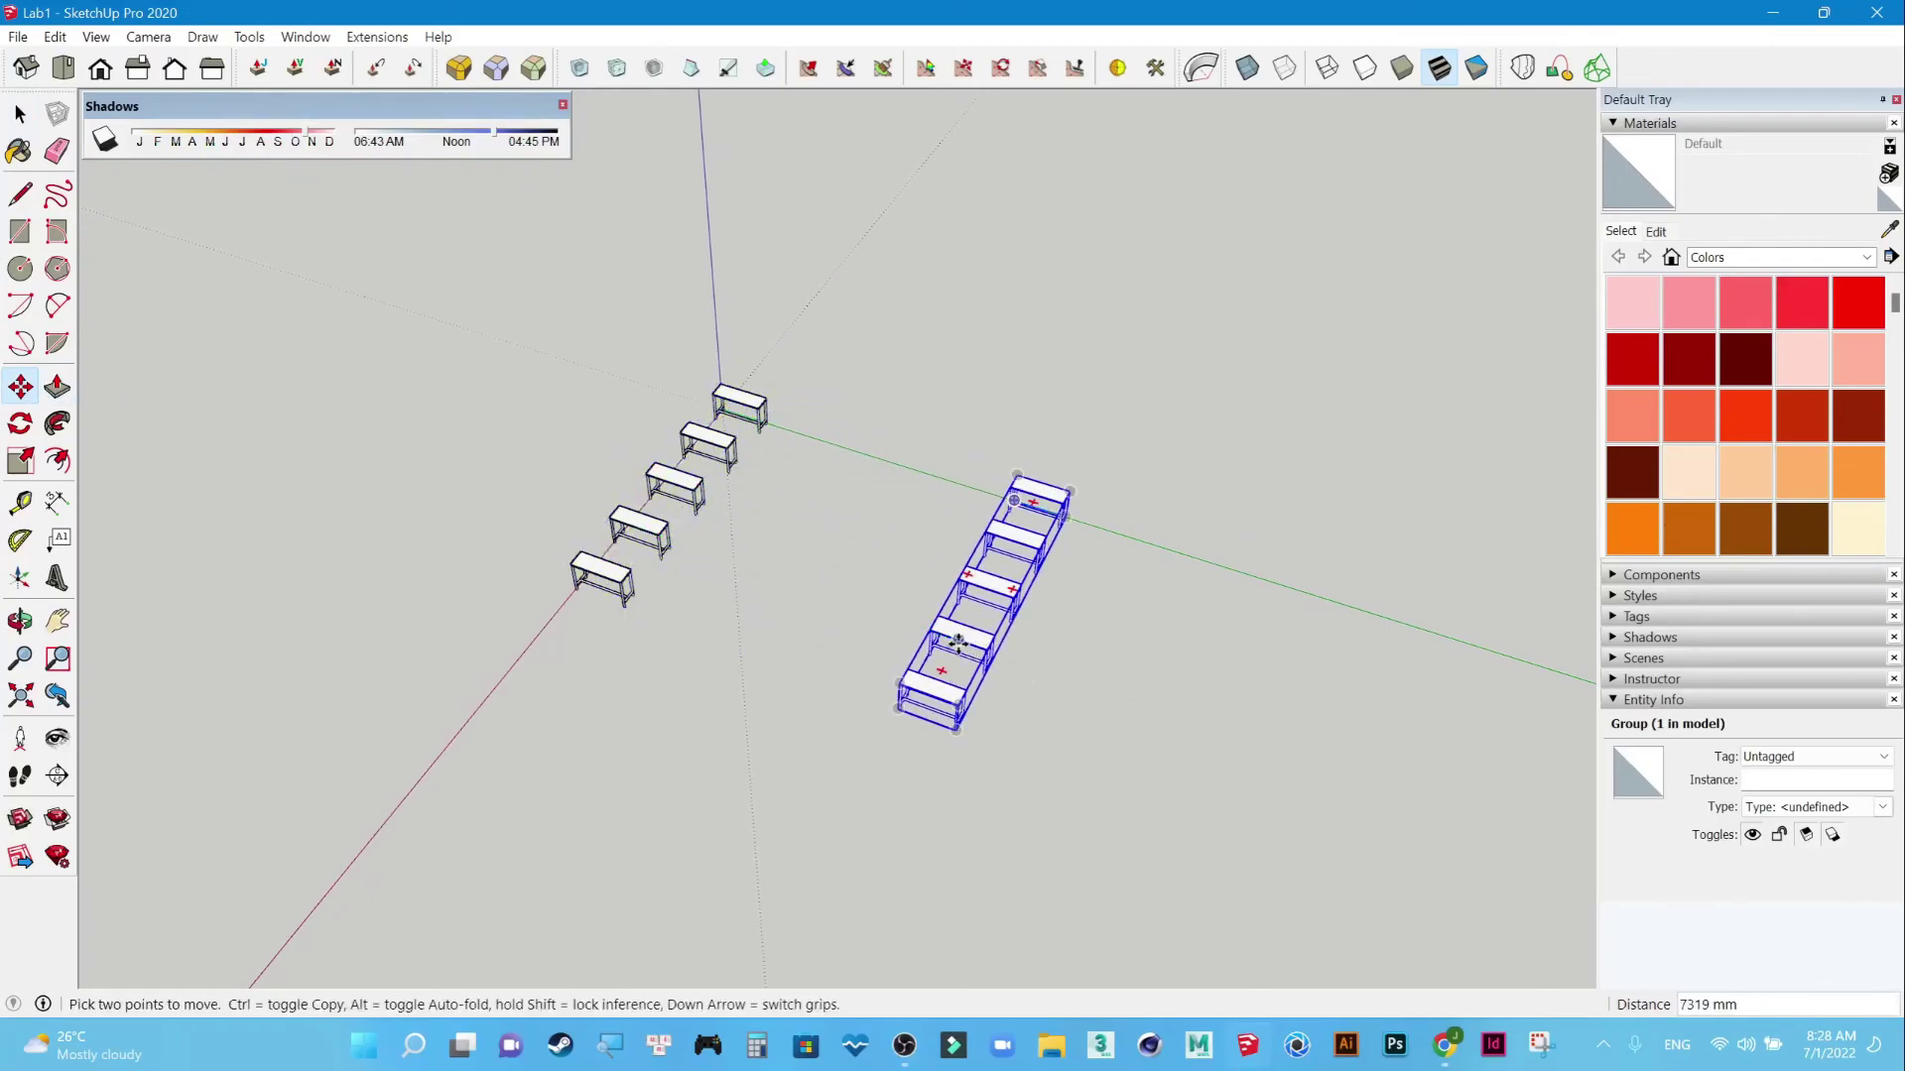
type("5000")
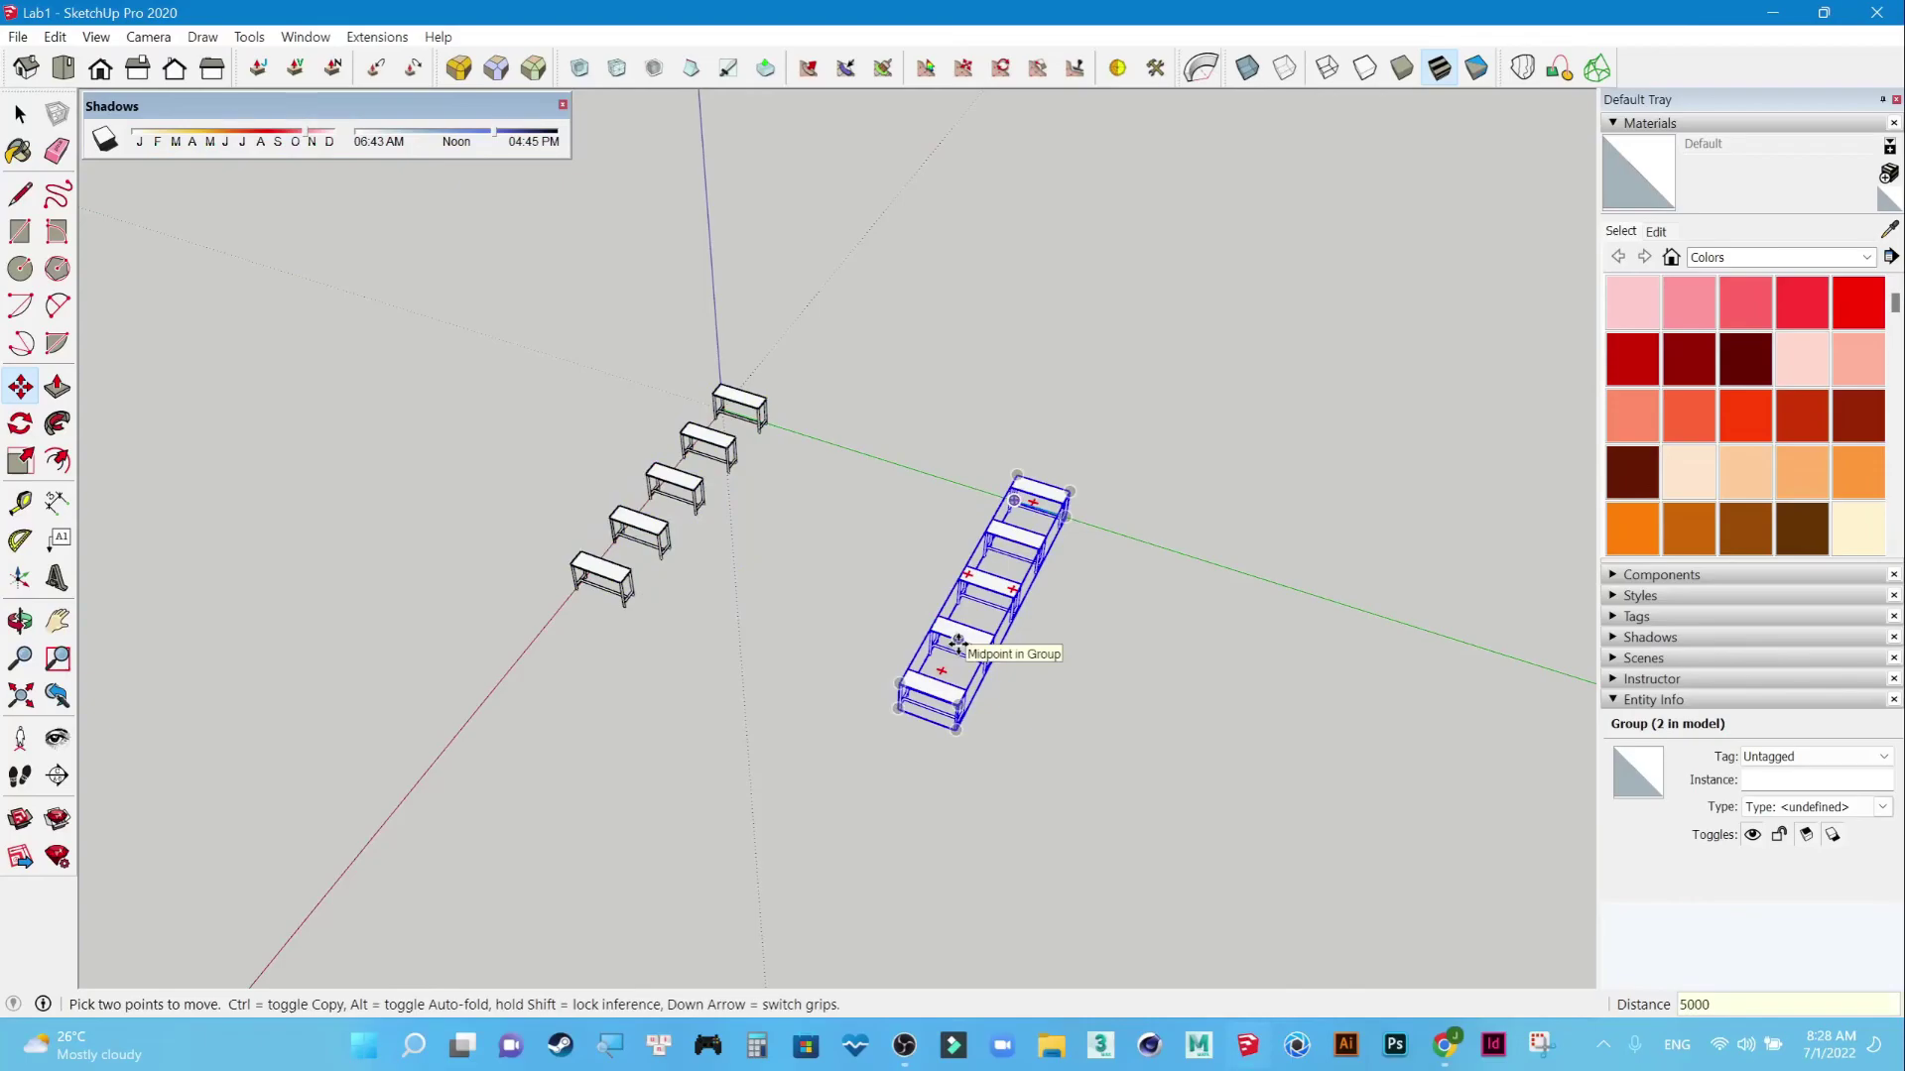
key("Return")
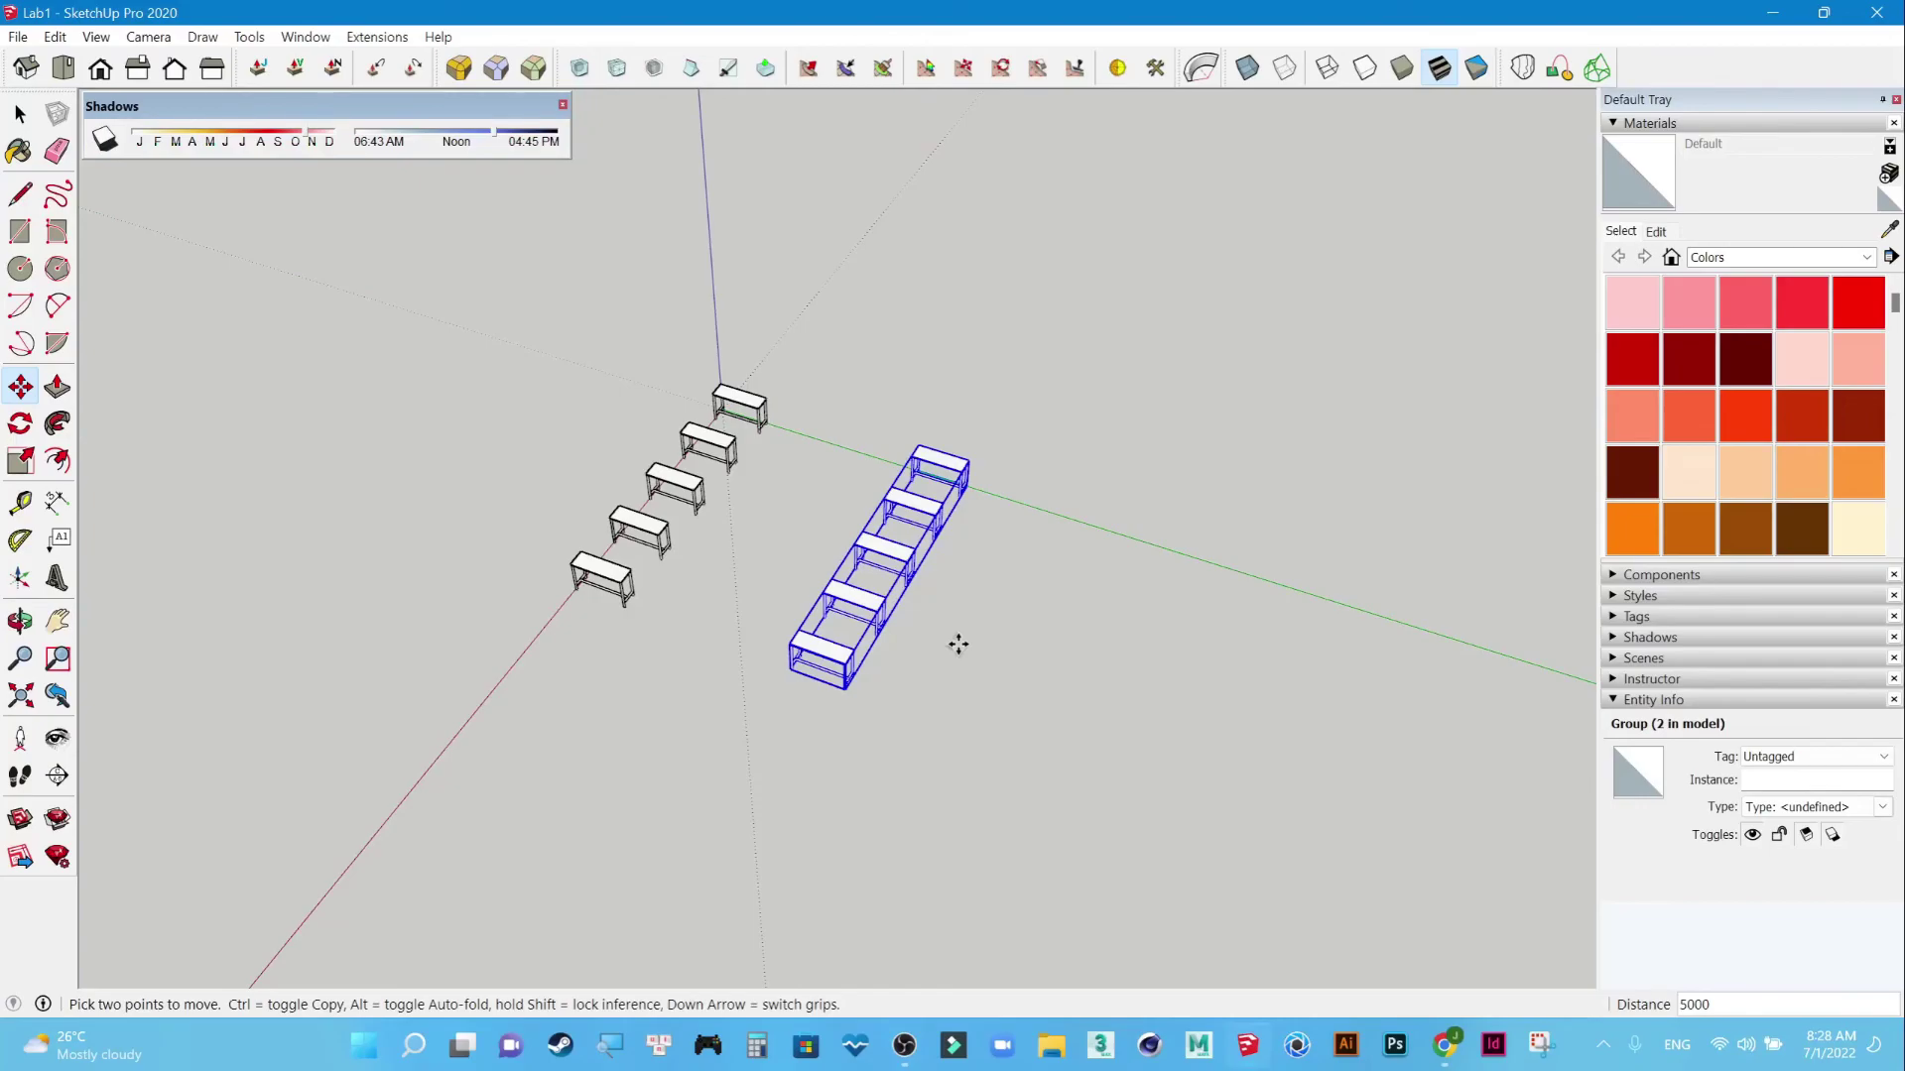
Divide the copy to add in-between rows, then undo the copied rows.
type("/2")
key("Return")
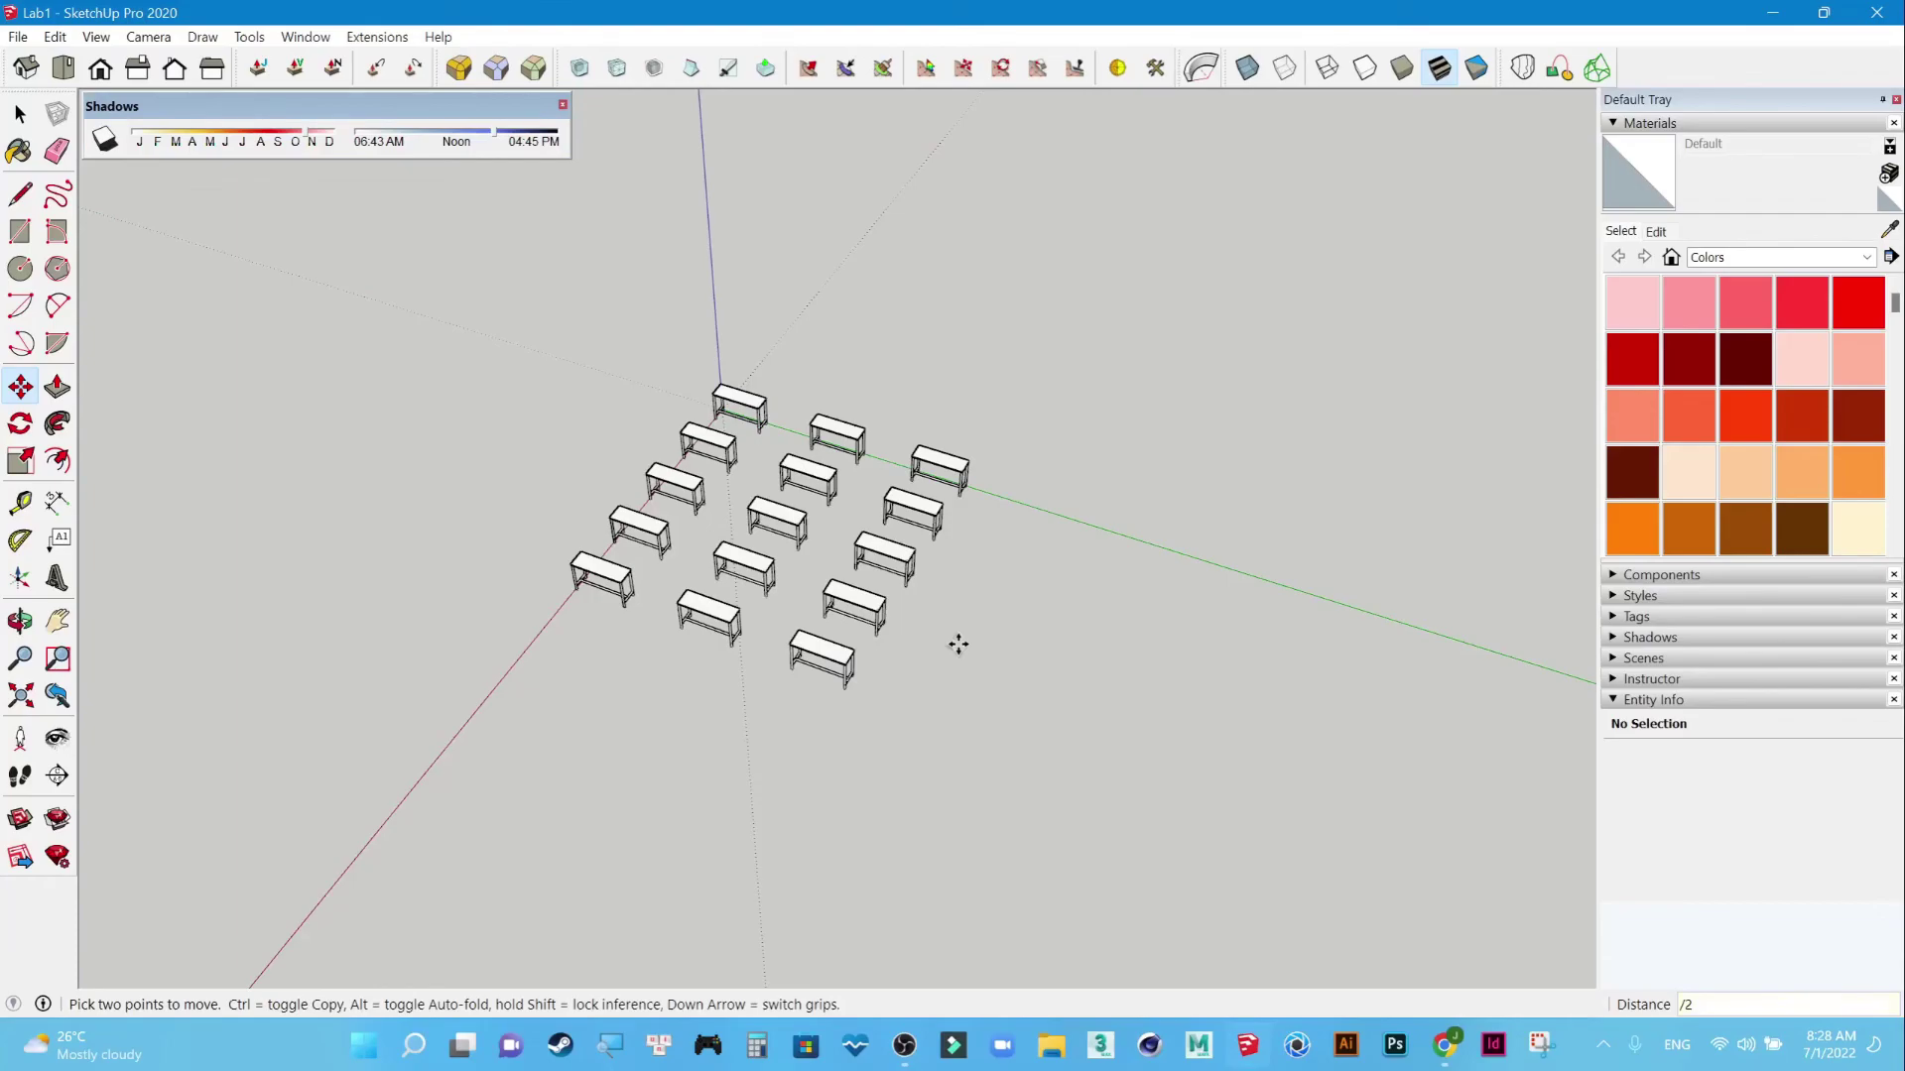
key("BackSpace")
key("BackSpace")
key("Return")
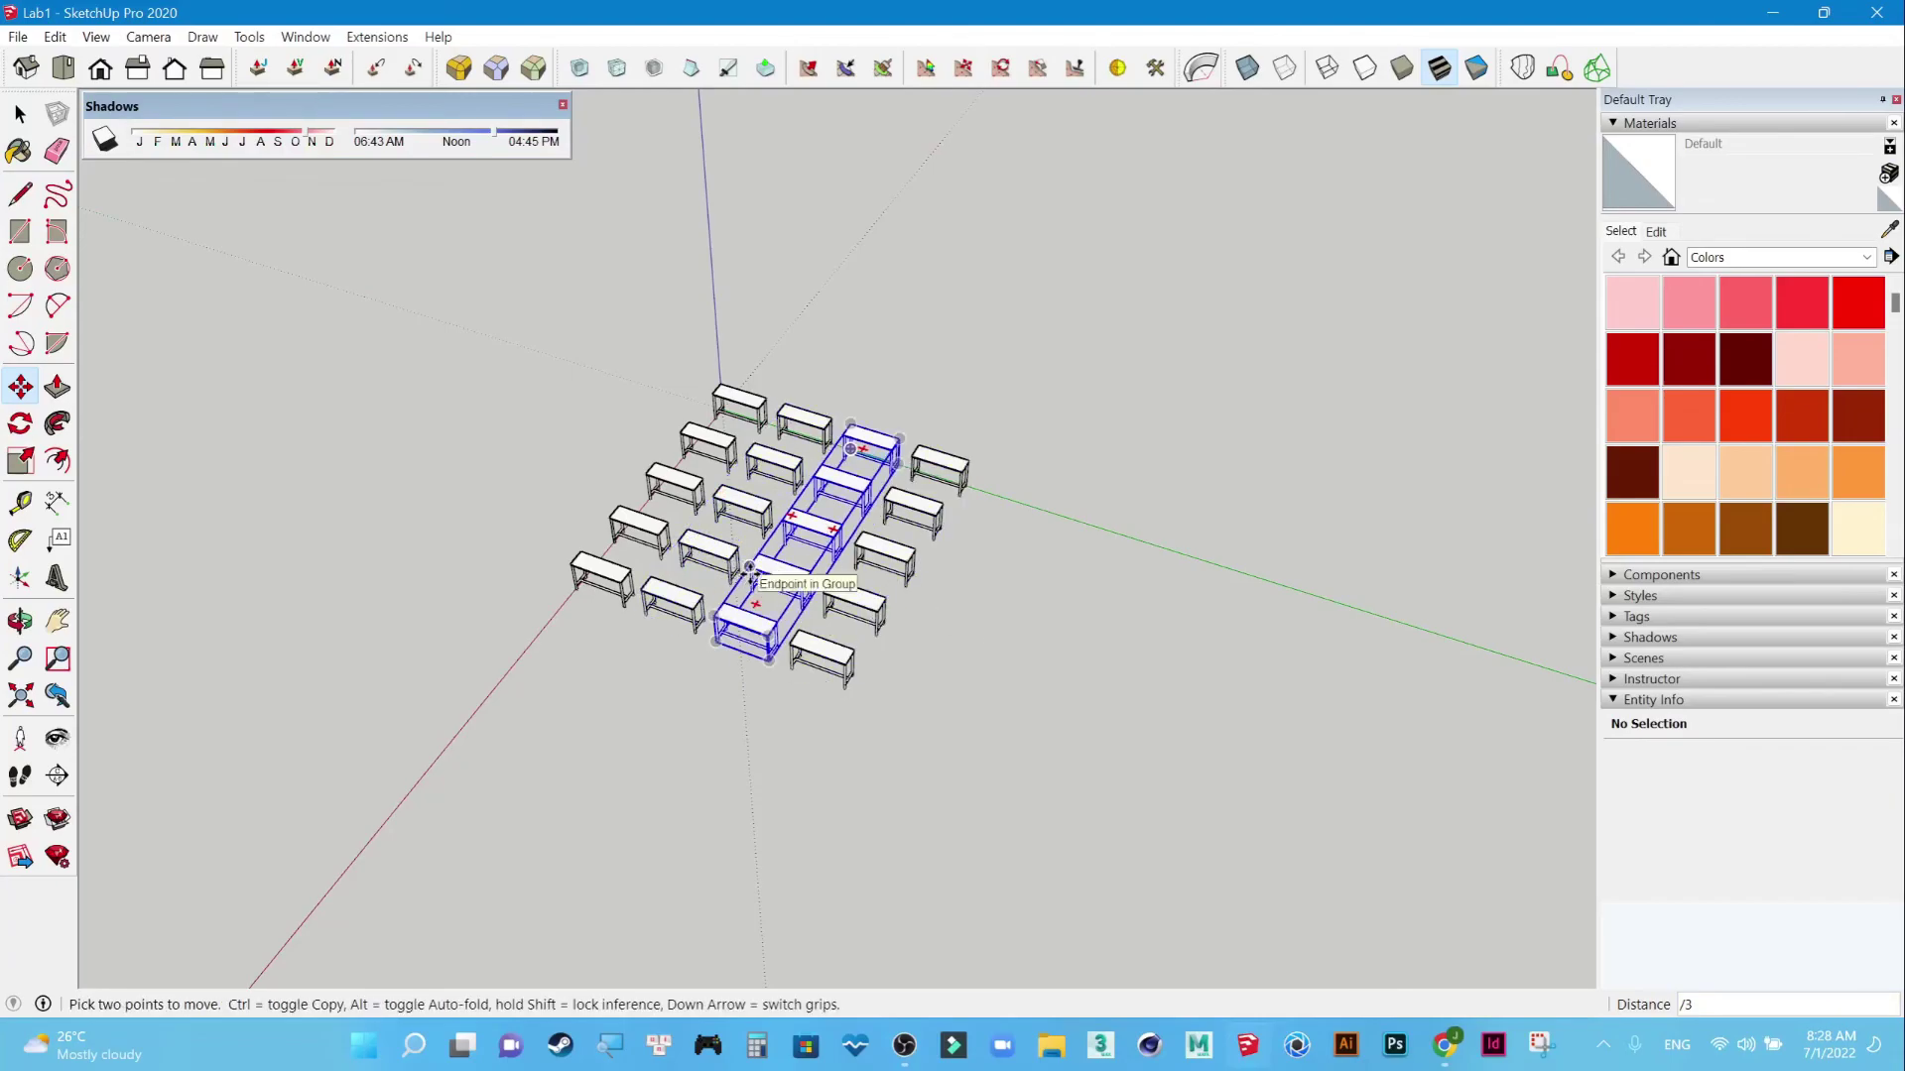
key("ctrl+z")
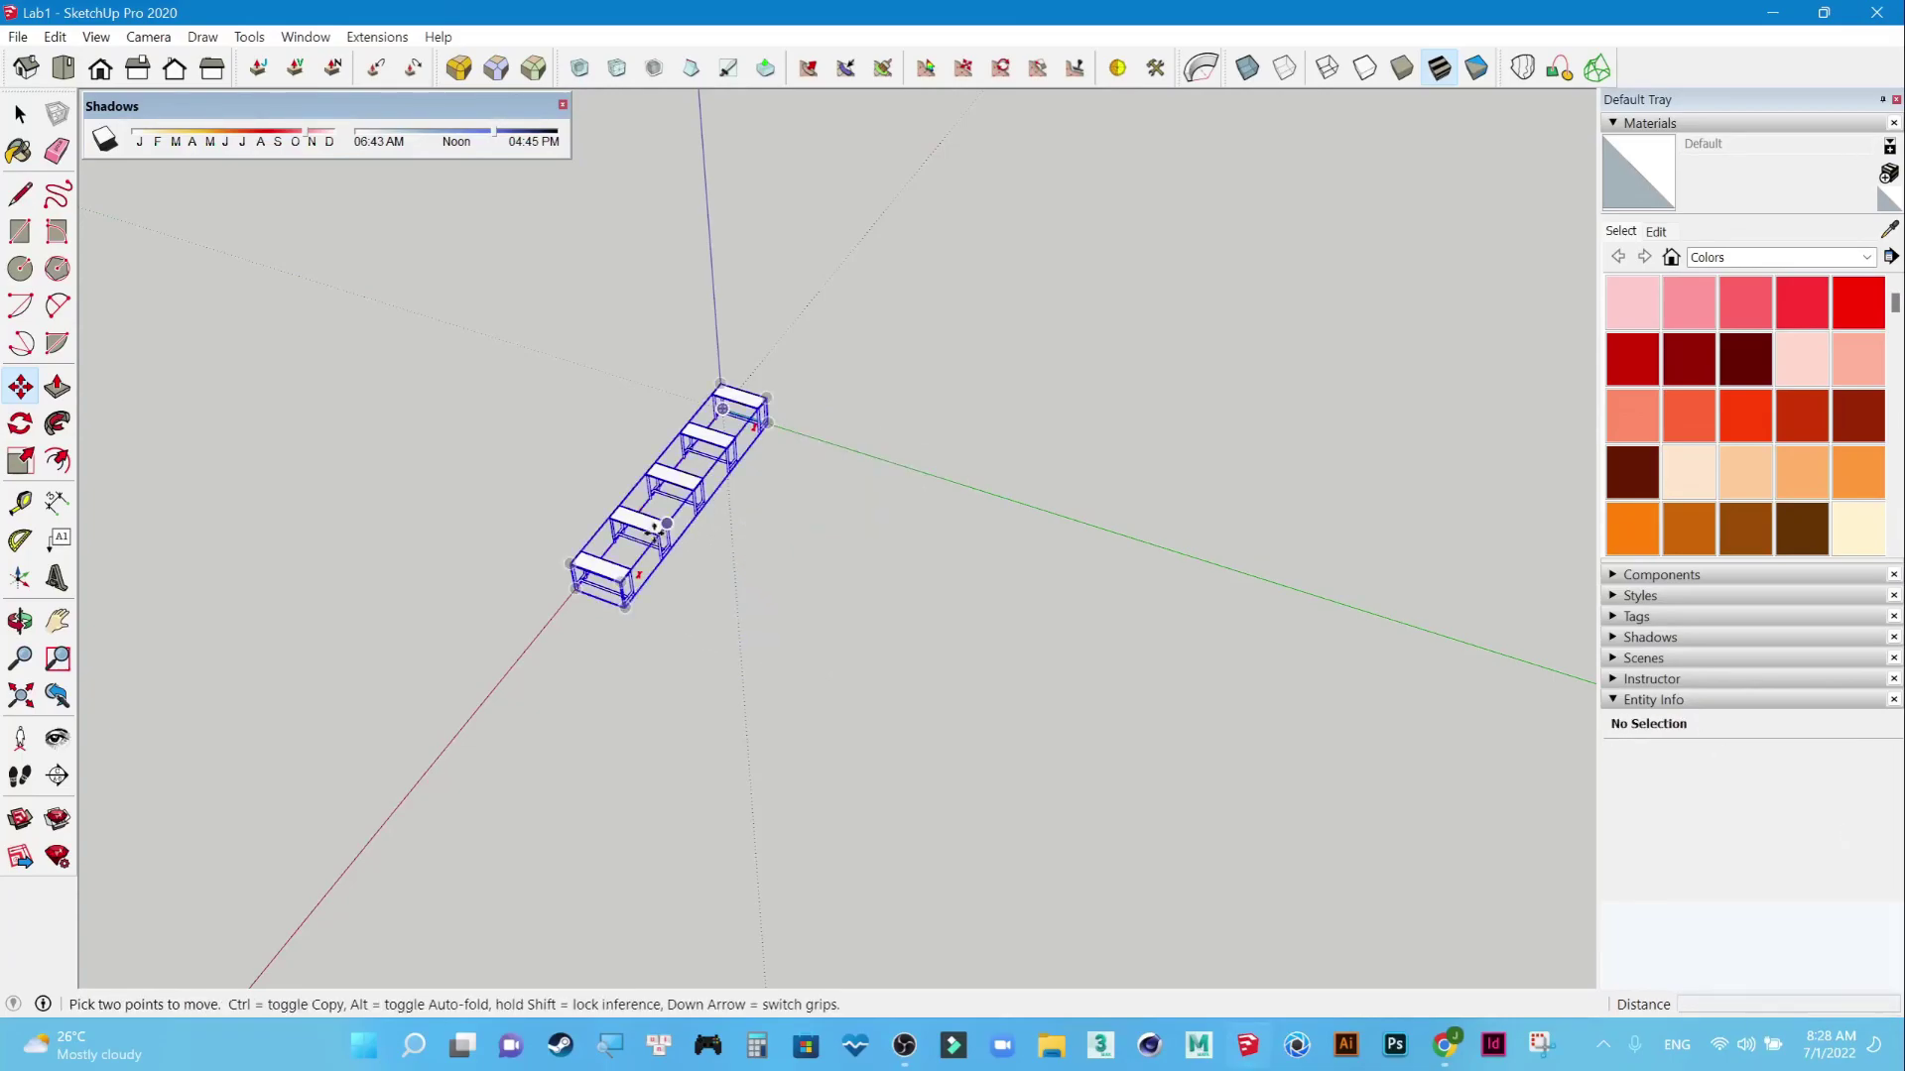
Reselect the grouped table row and start moving it from a point on the row.
left_click(639, 529)
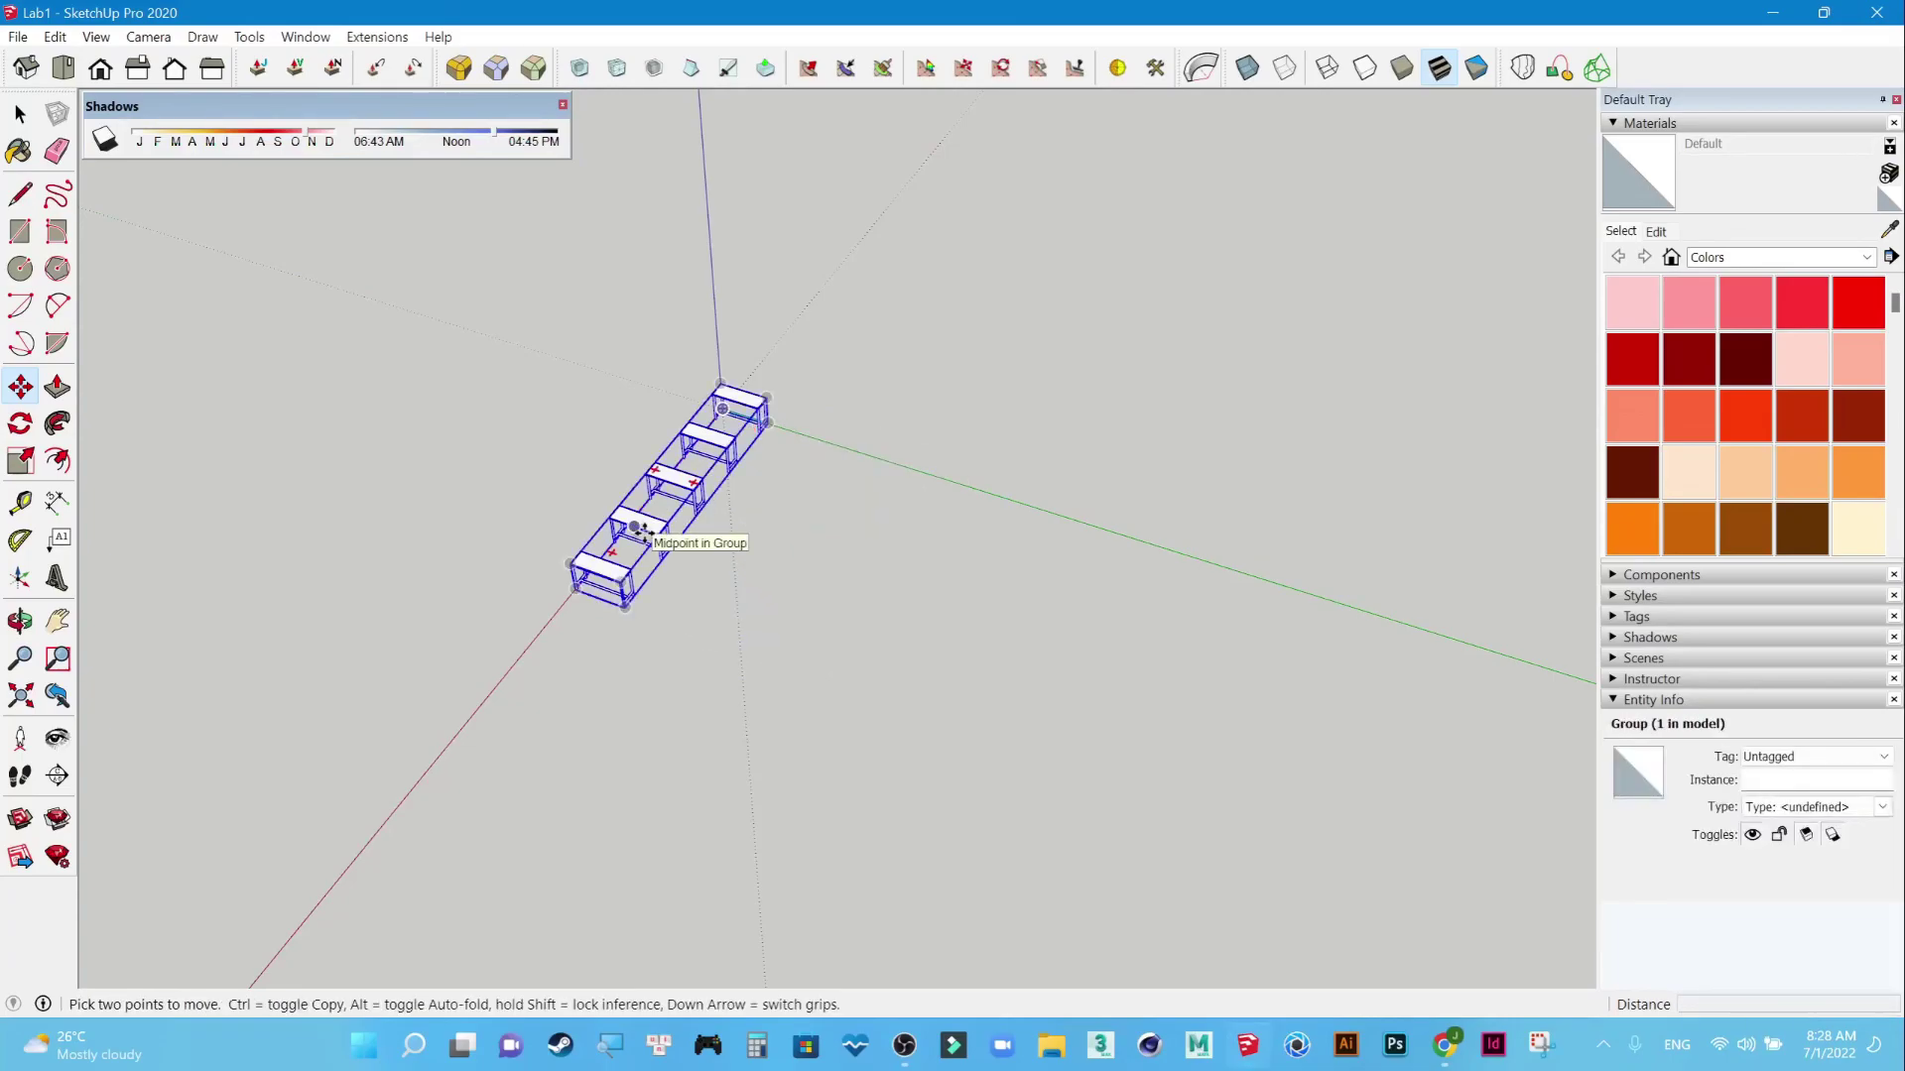
key("Escape")
key("space")
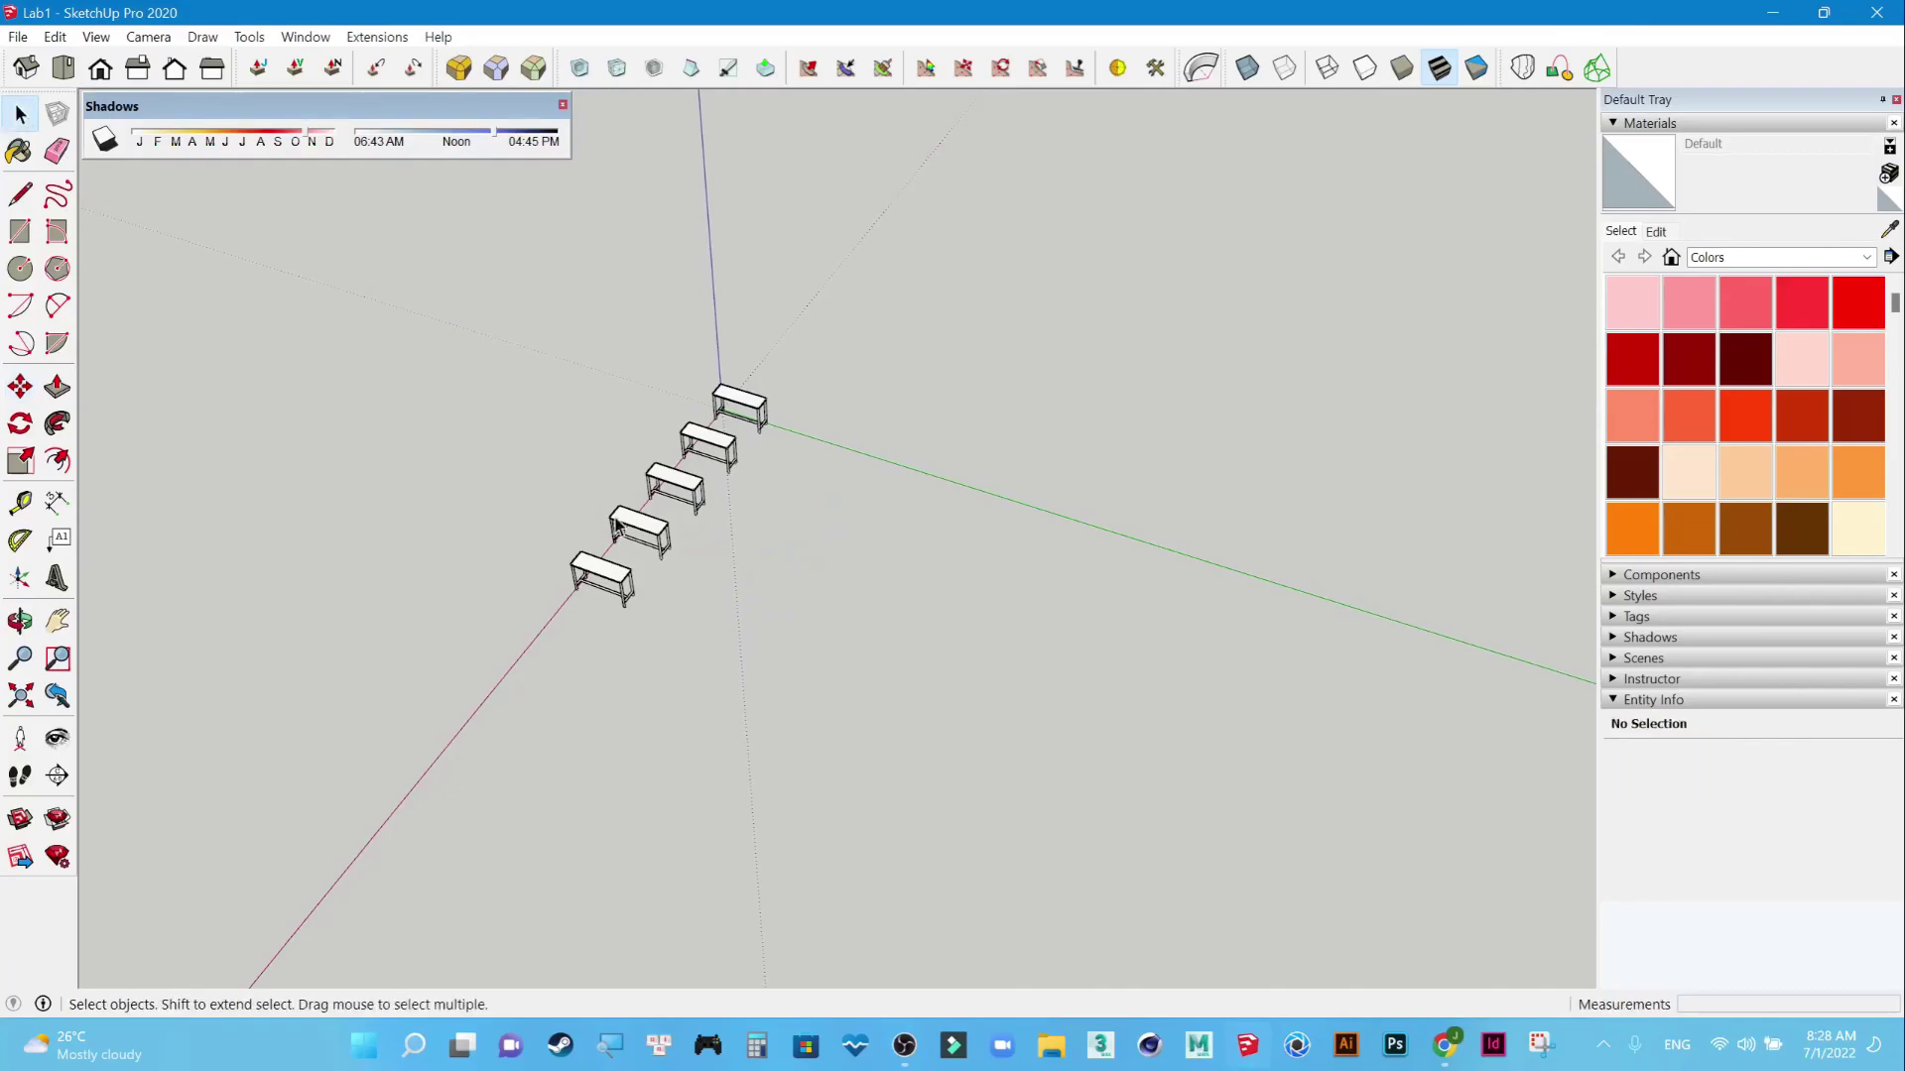
left_click(641, 543)
key("m")
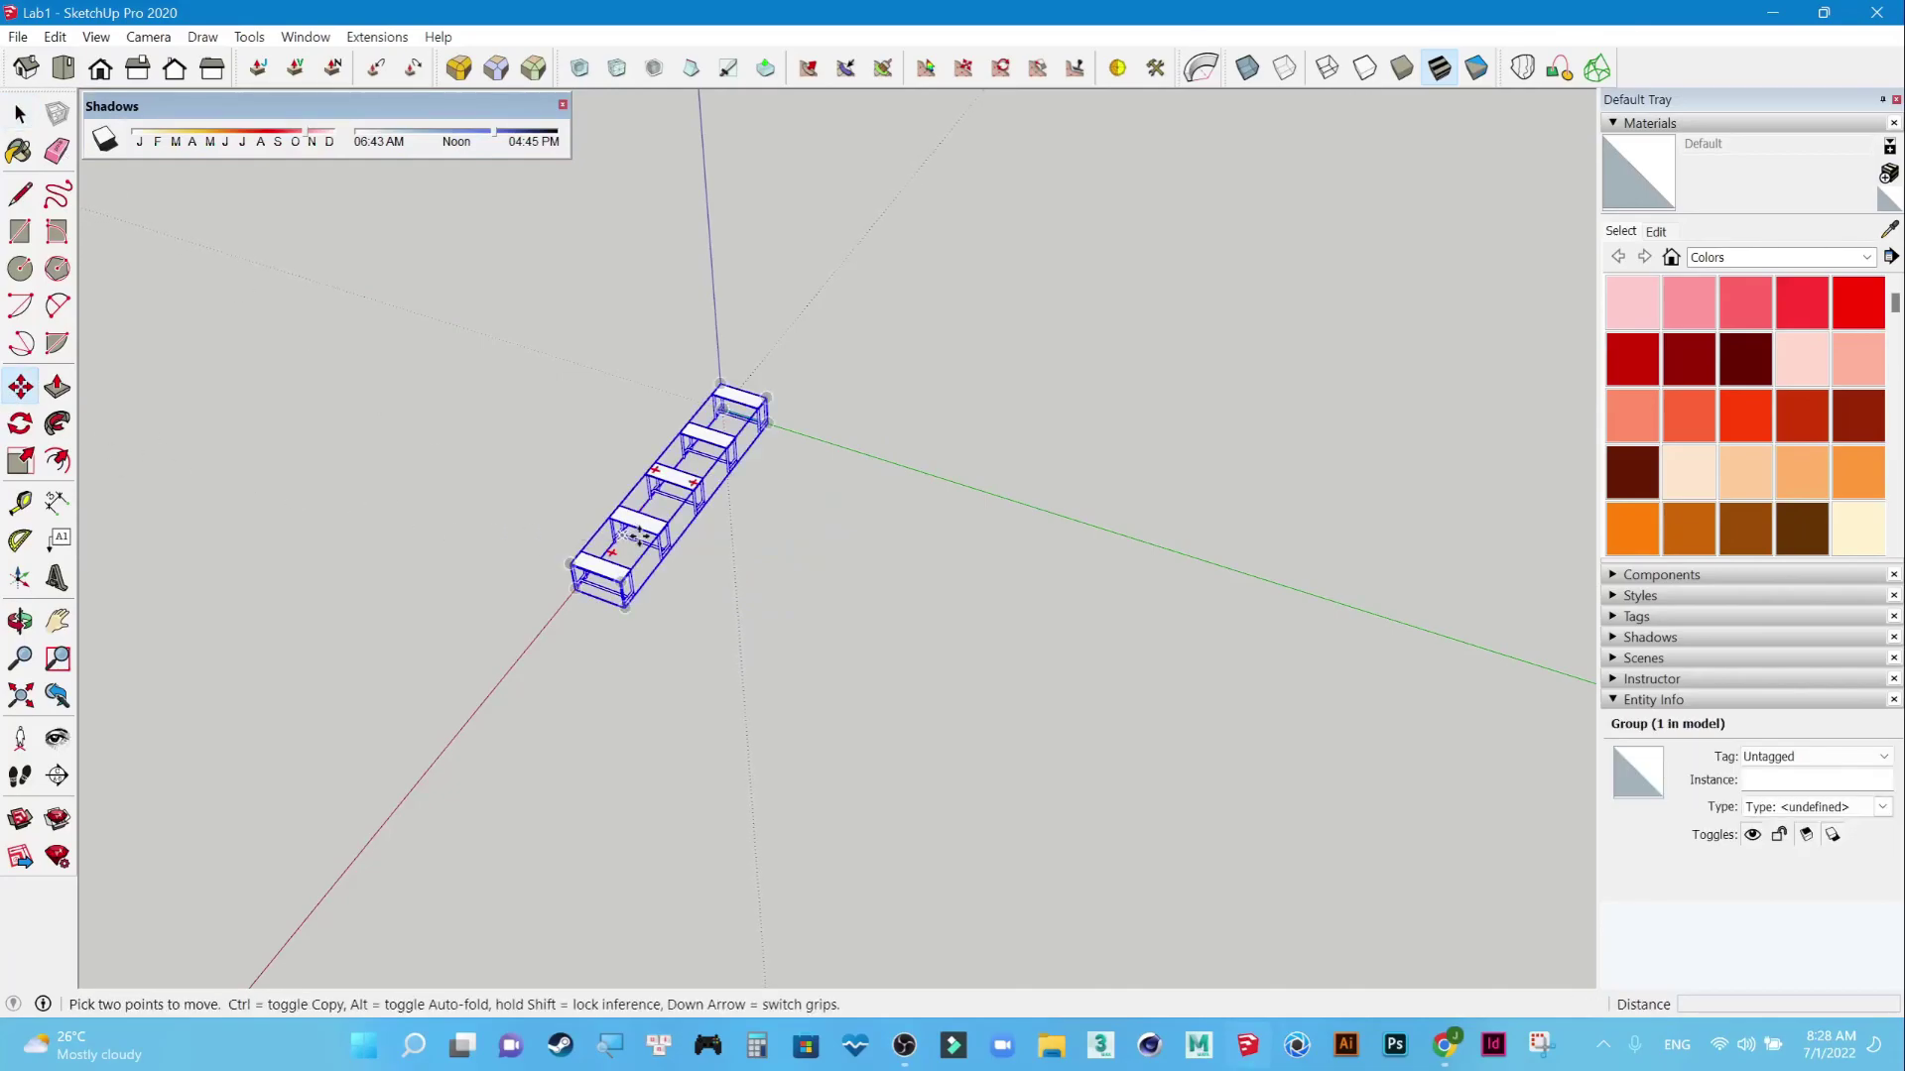
left_click(643, 534)
Copy the row 5000 mm along green and divide by 2 for a middle row.
key("ctrl")
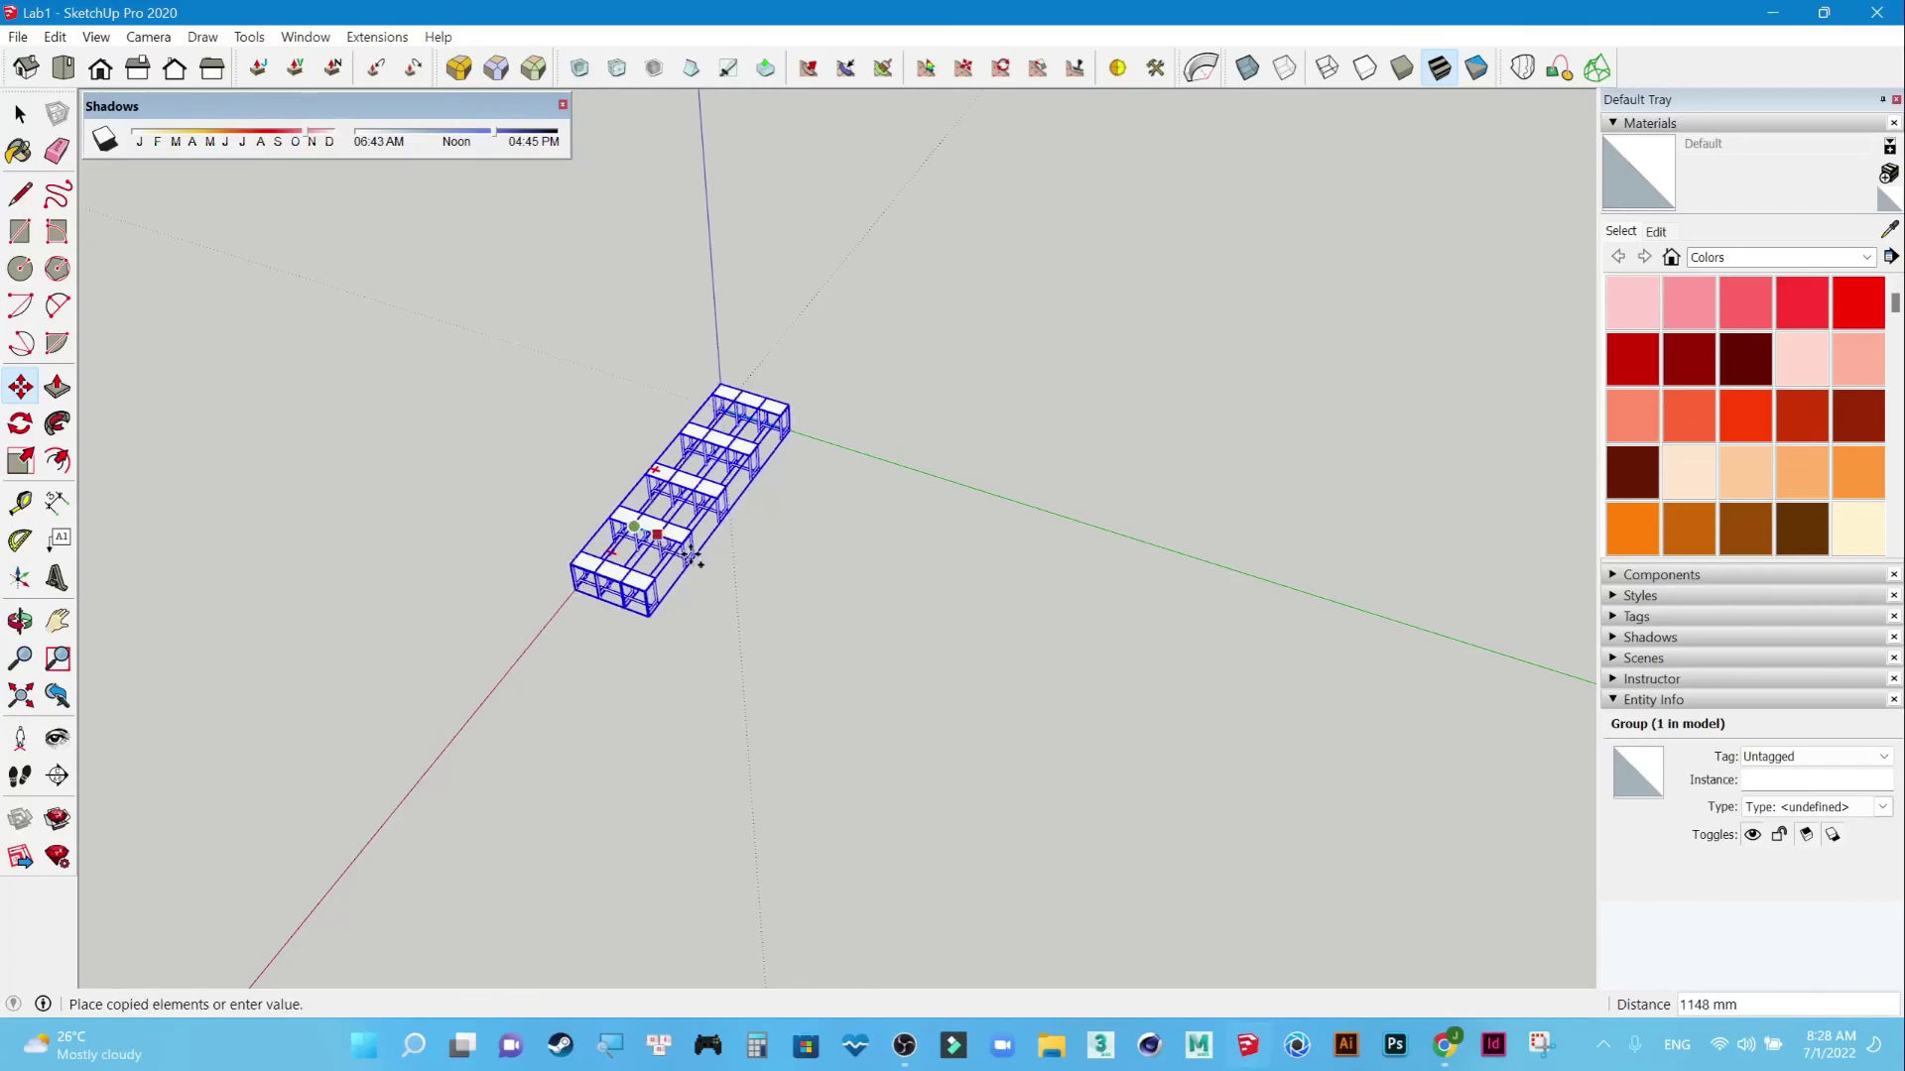
left_click(859, 607)
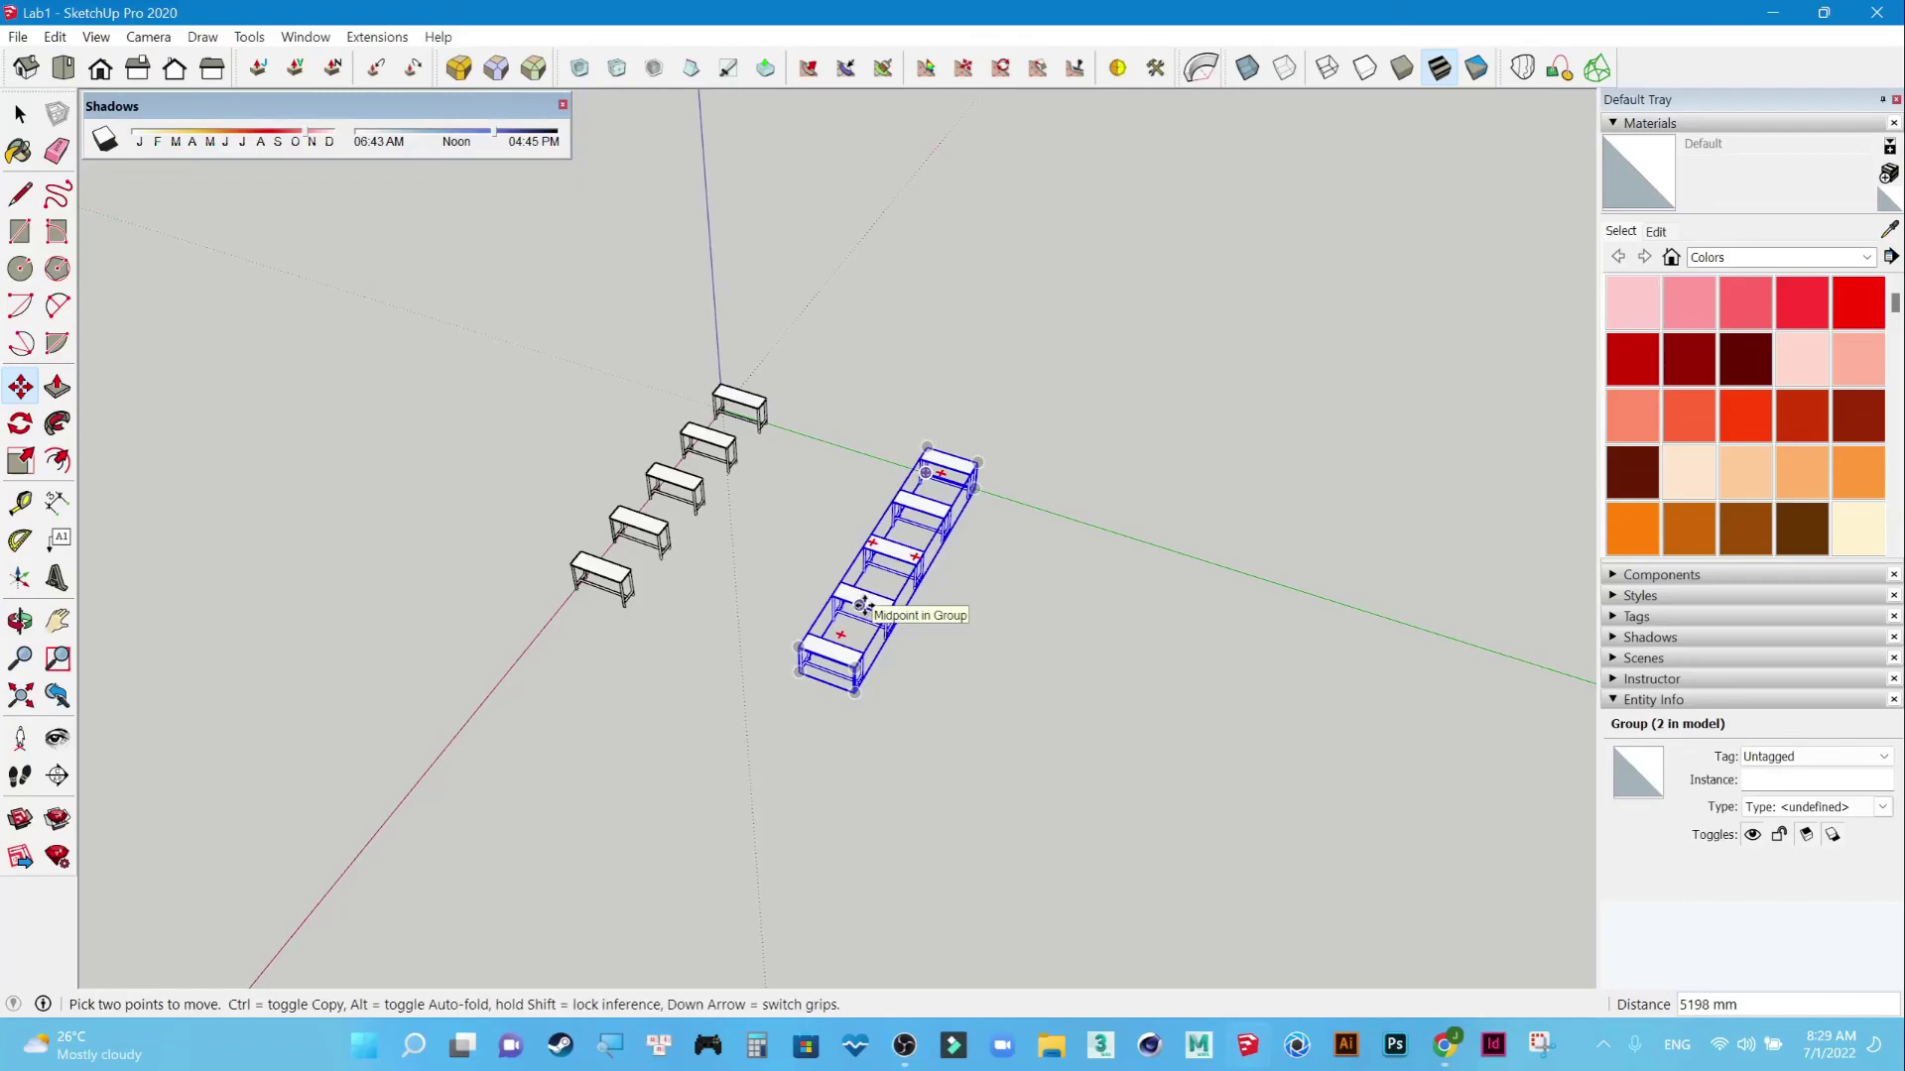
type("5000")
key("Return")
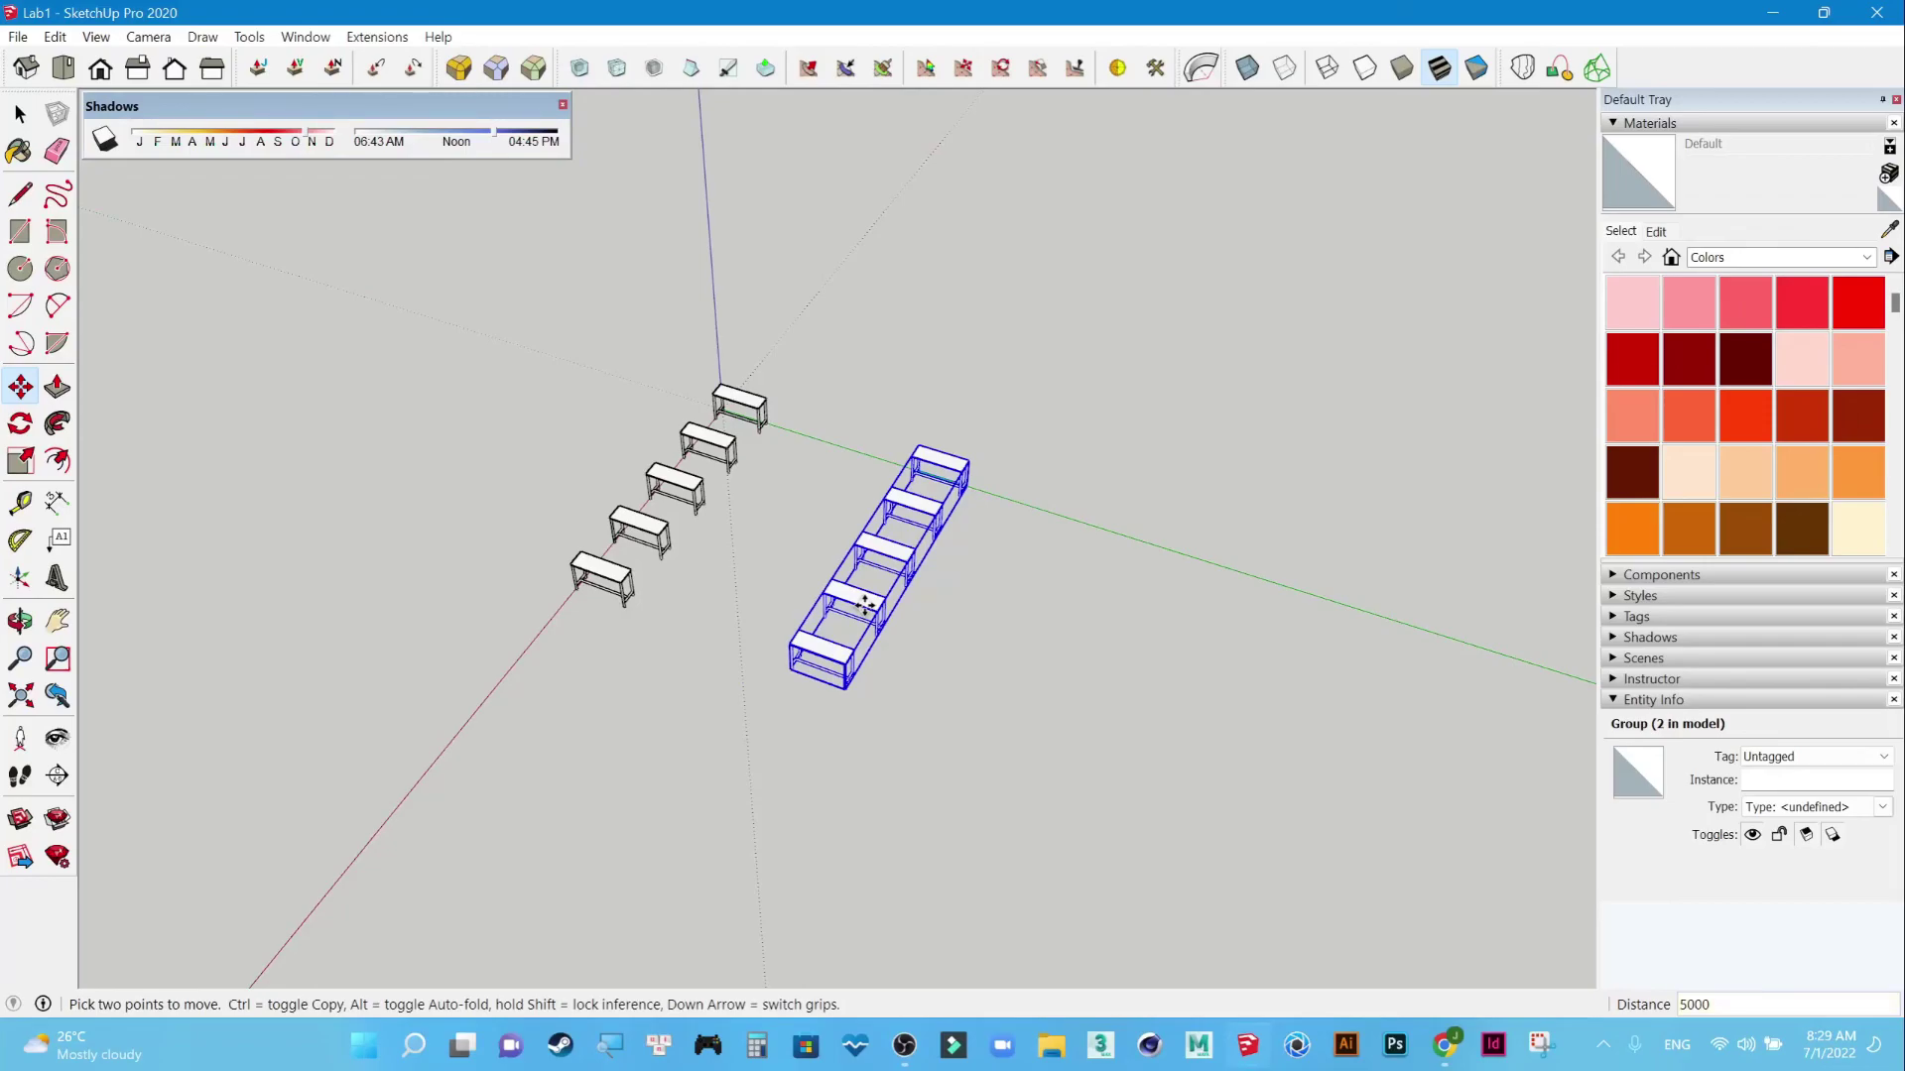
type("/2")
key("Return")
Orbit and zoom in to a close perspective view of the fifteen-table grid.
left_click(20, 114)
middle_click_drag(200, 478, 1174, 489)
scroll(854, 568, "up", 3)
scroll(1014, 544, "up", 3)
mouse_move(1014, 543)
middle_mouse_down()
mouse_move(540, 608)
mouse_move(277, 502)
mouse_move(1254, 770)
mouse_move(1114, 702)
mouse_move(893, 742)
mouse_move(944, 782)
mouse_move(1058, 421)
mouse_move(884, 812)
mouse_move(997, 586)
mouse_move(1041, 651)
mouse_move(575, 539)
mouse_move(665, 703)
mouse_move(914, 642)
mouse_move(999, 710)
mouse_move(502, 723)
mouse_move(859, 763)
mouse_move(882, 671)
middle_mouse_up()
mouse_move(889, 674)
middle_mouse_down()
mouse_move(907, 585)
mouse_move(747, 605)
mouse_move(786, 633)
mouse_move(932, 558)
middle_mouse_up()
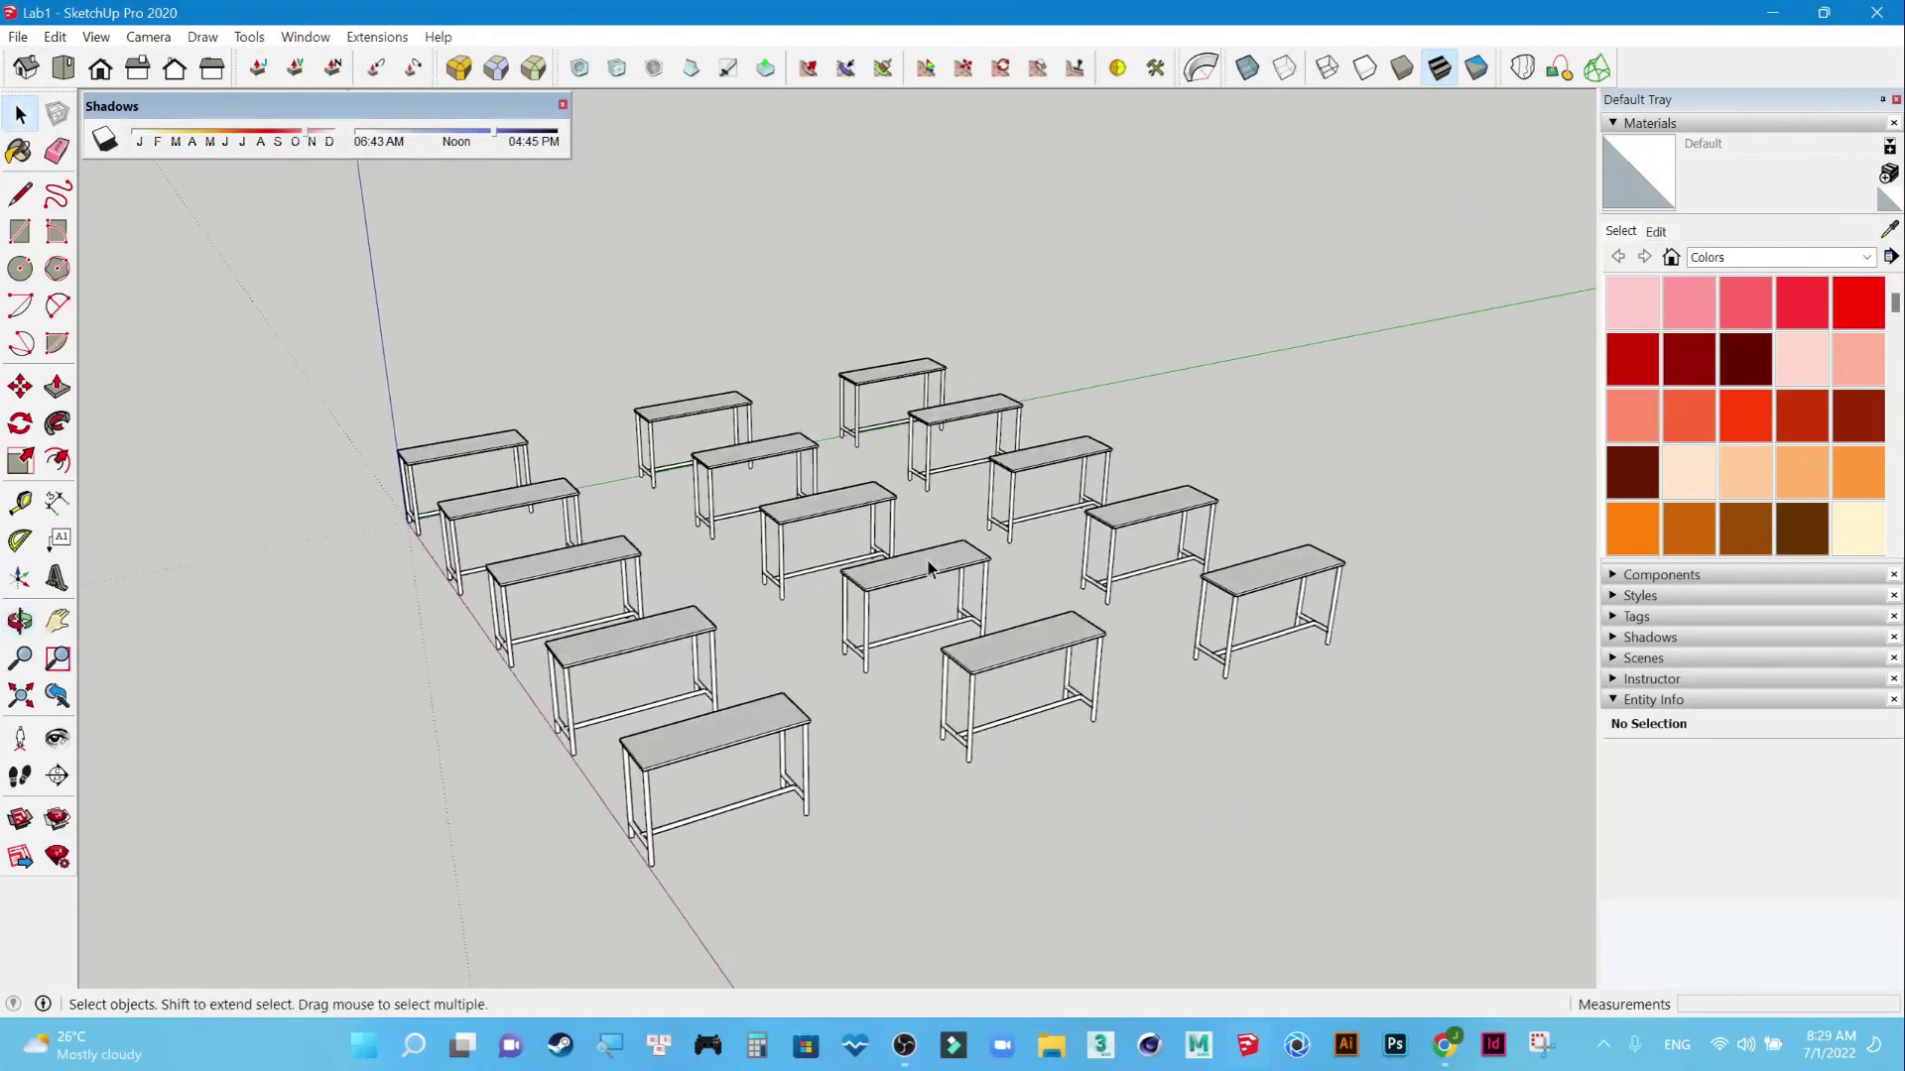
mouse_move(919, 621)
middle_mouse_down()
mouse_move(502, 787)
mouse_move(935, 744)
mouse_move(954, 633)
middle_mouse_up()
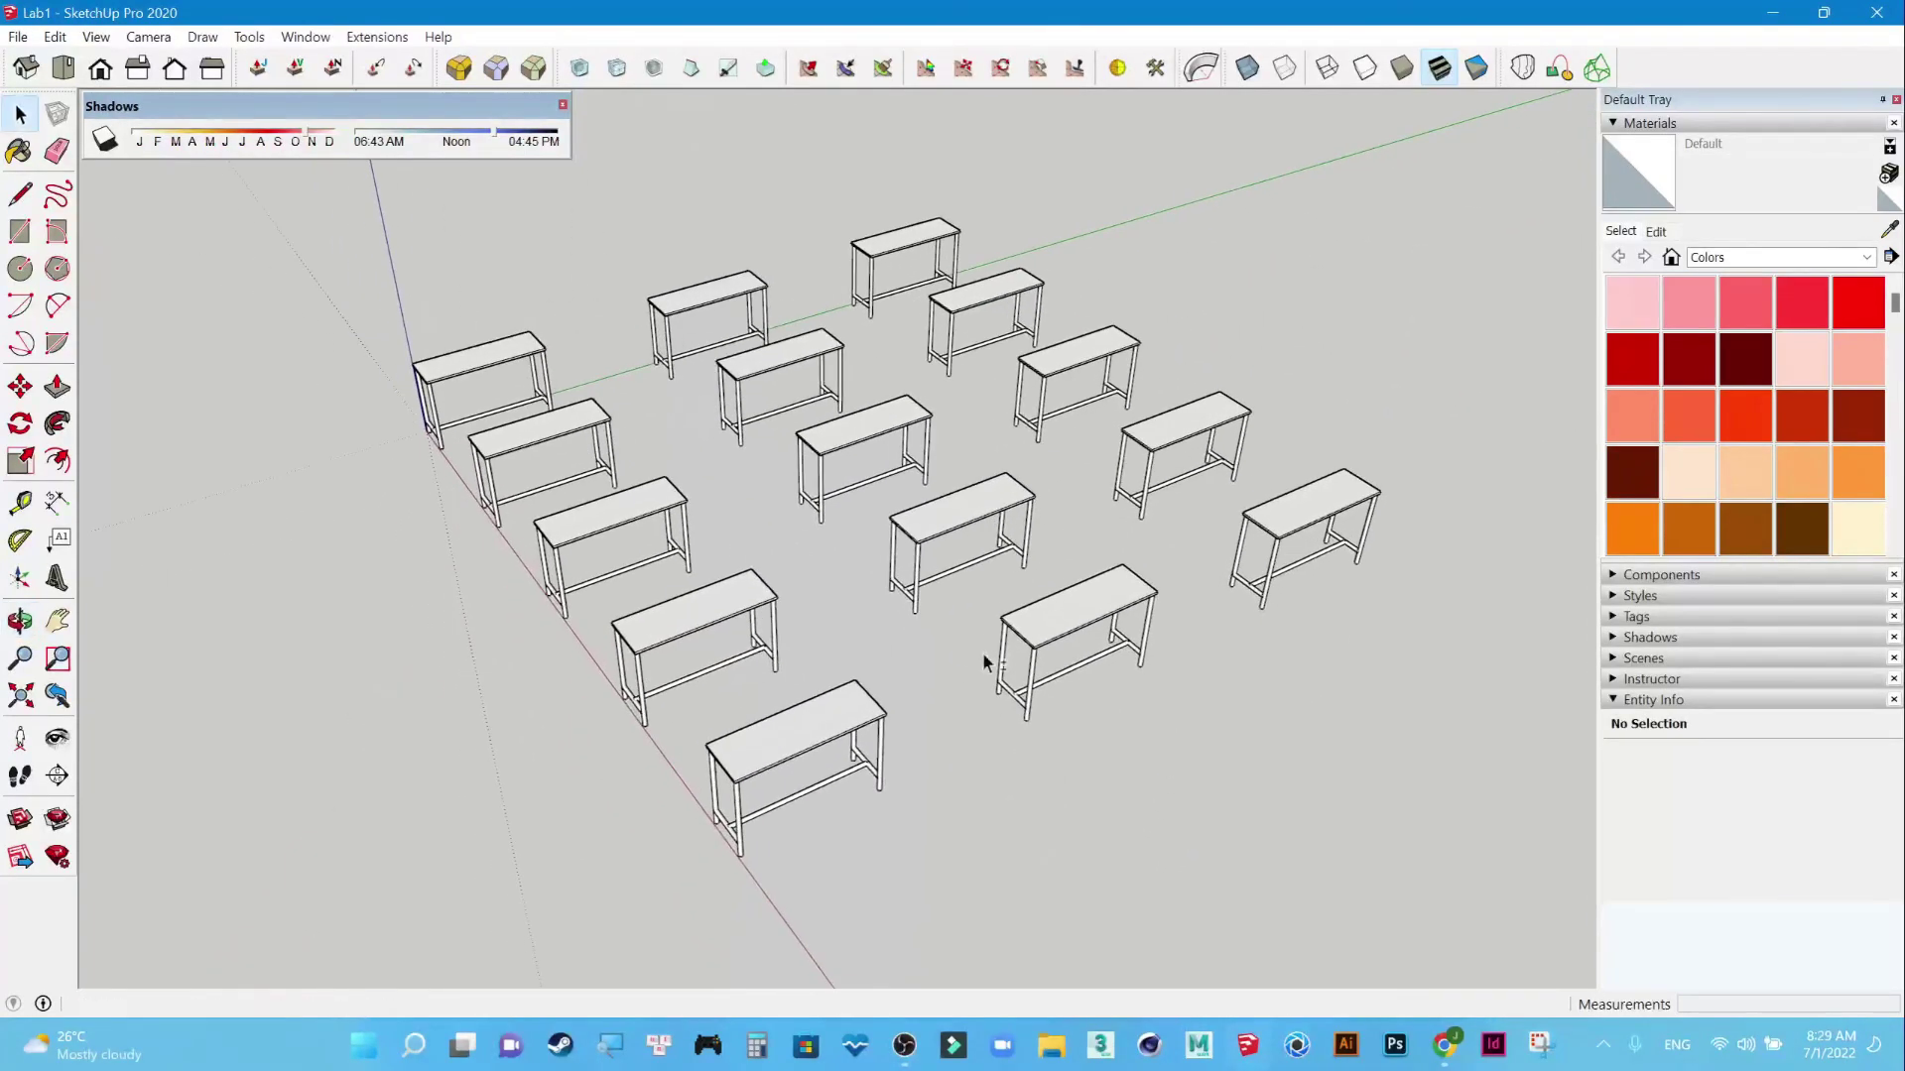